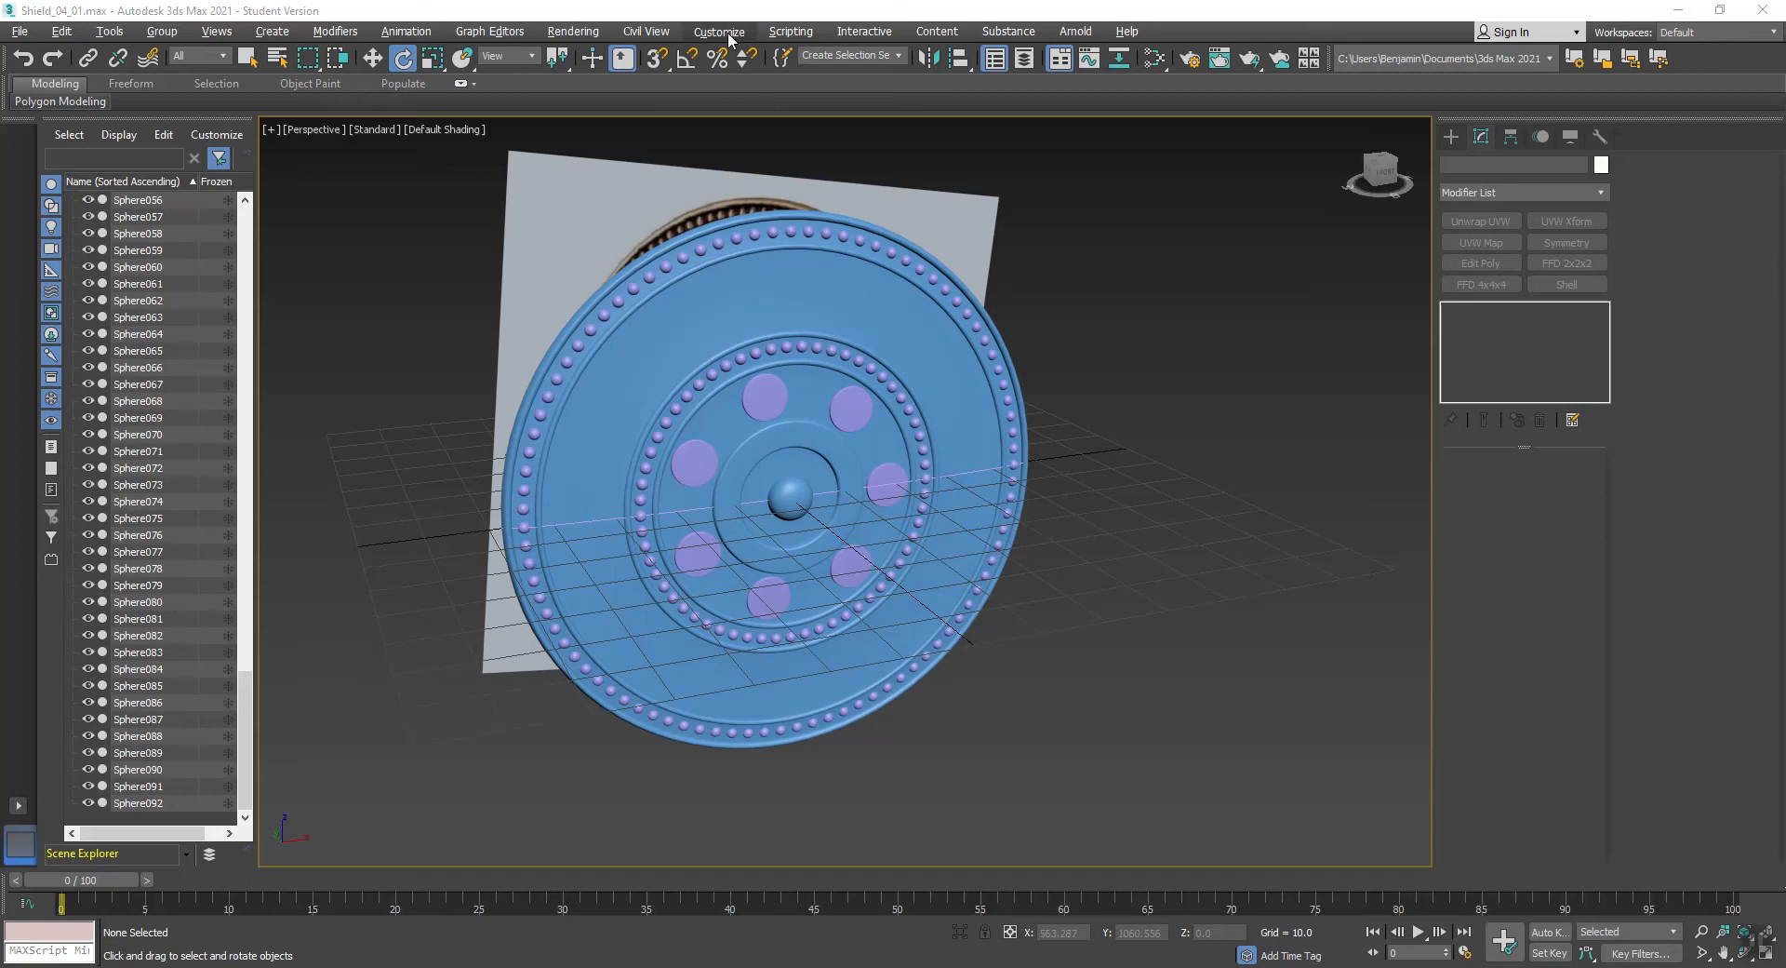
- Open the Slate Material Editor
click(596, 34)
mouse_move(607, 389)
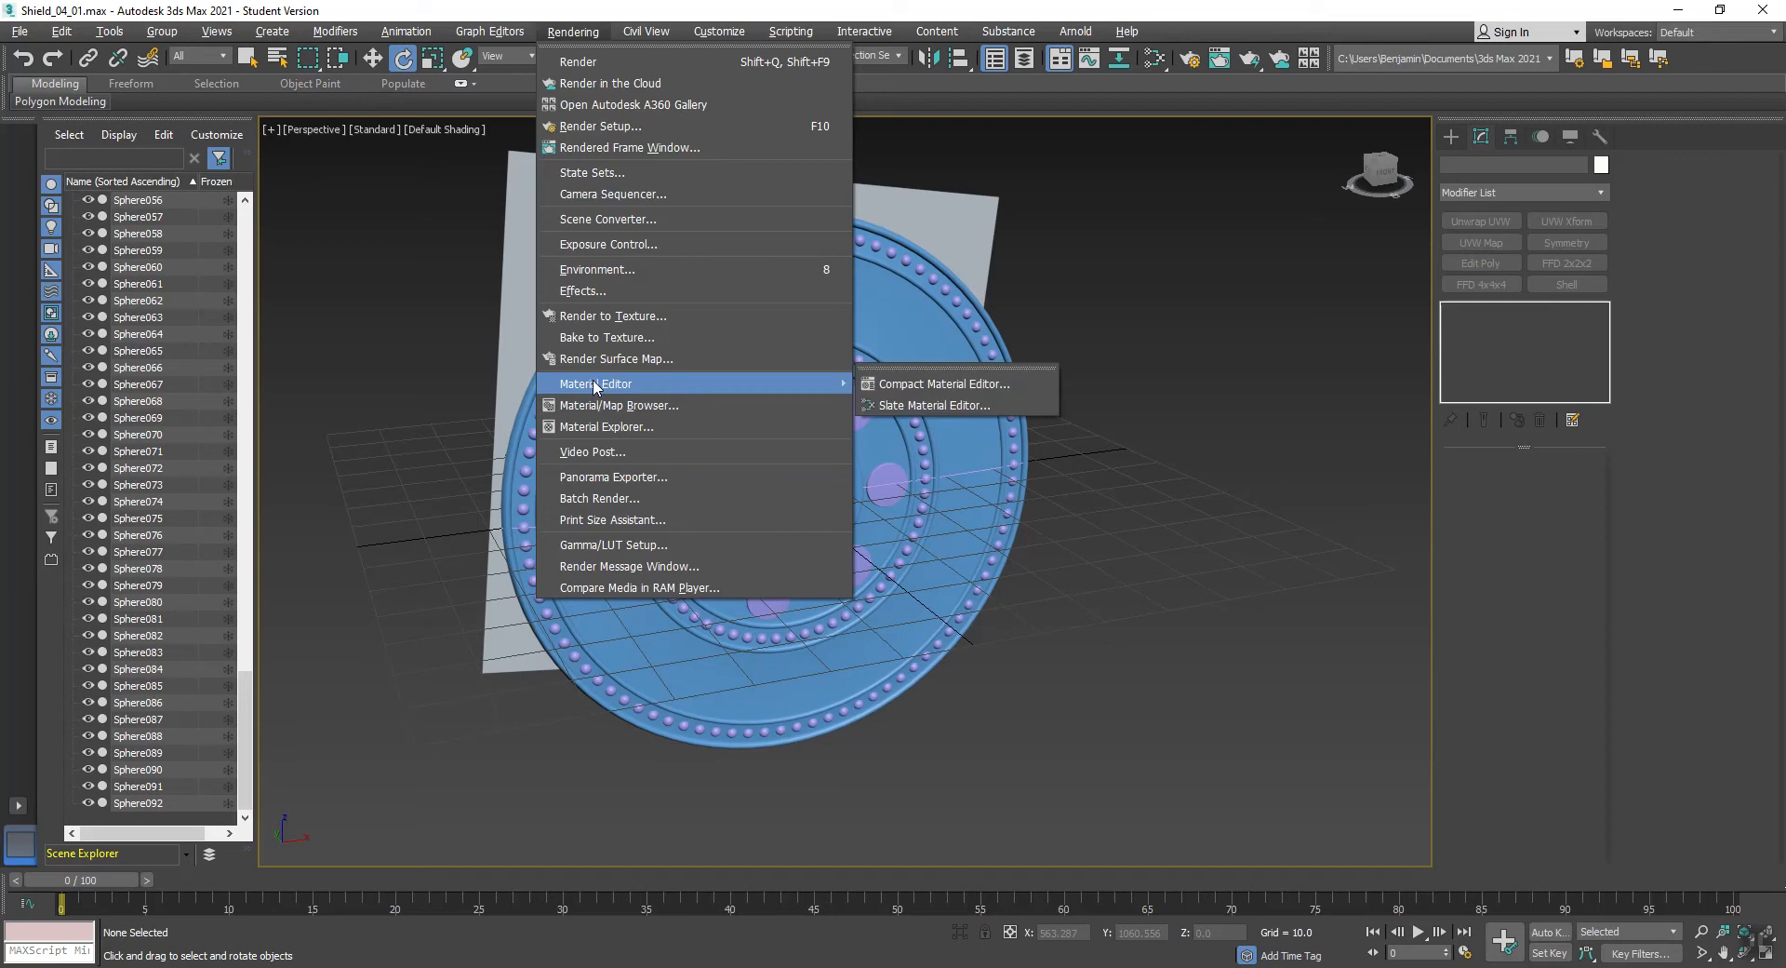
click(880, 404)
- Delete the circle spline left over at the shield's centre
alt+middle_drag(1026, 337, 1288, 473)
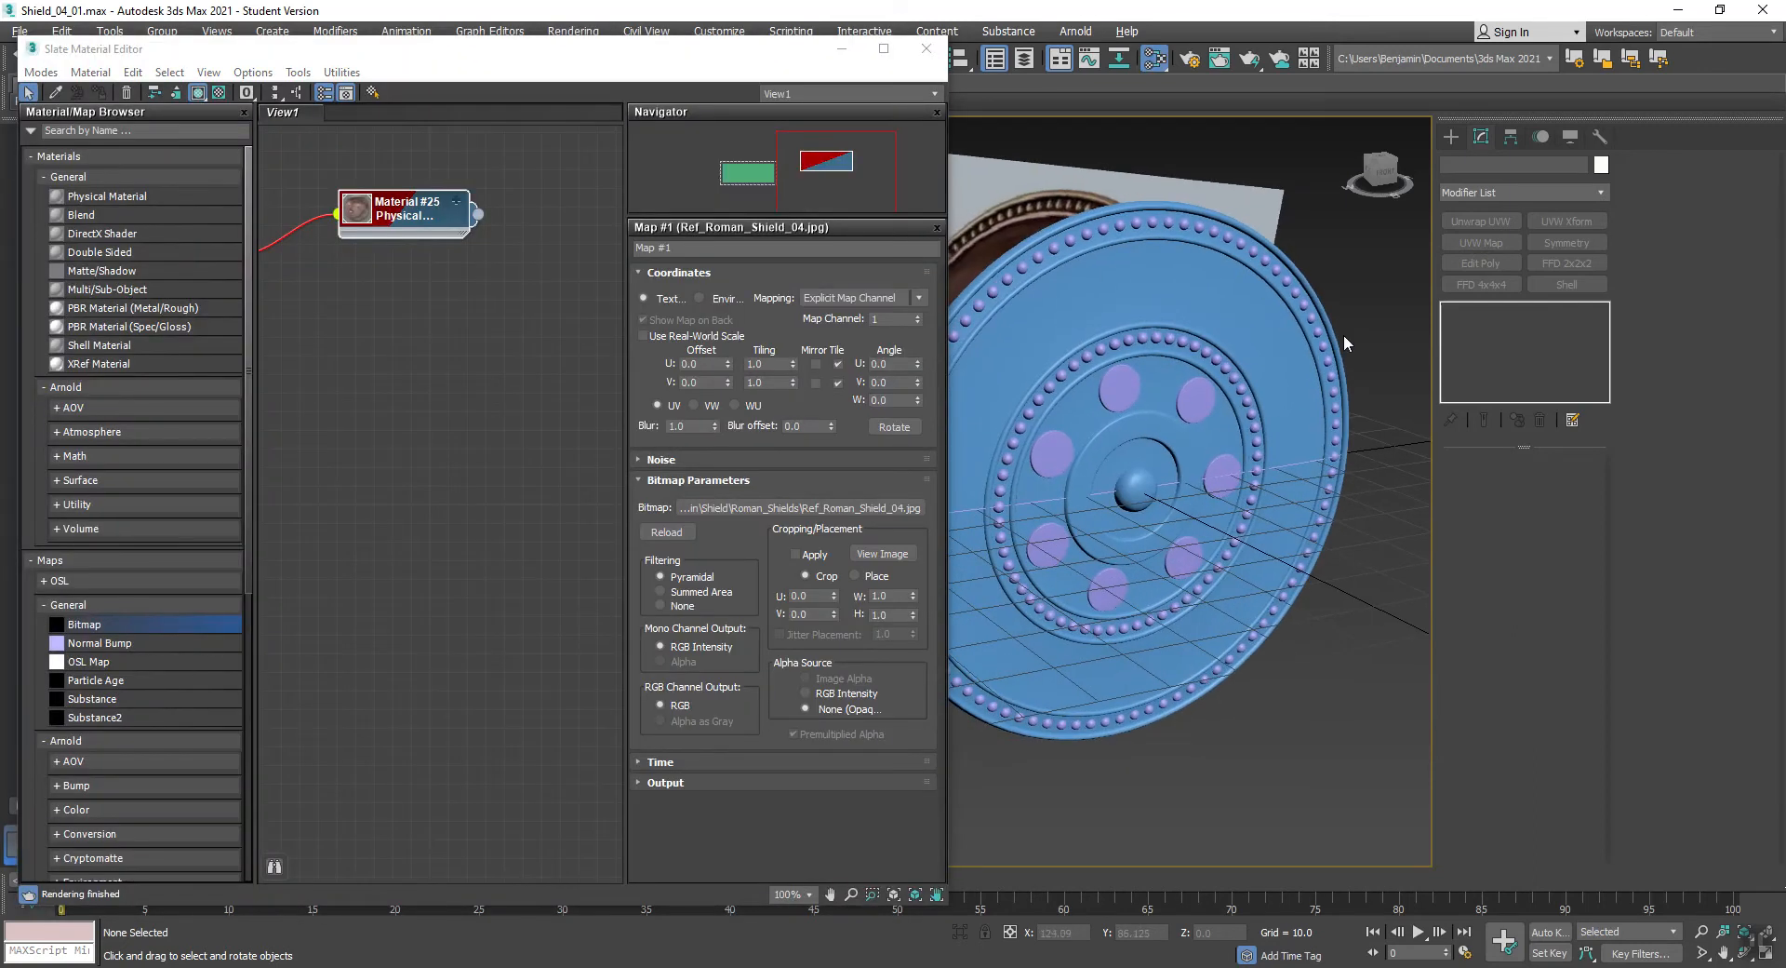
click(1288, 467)
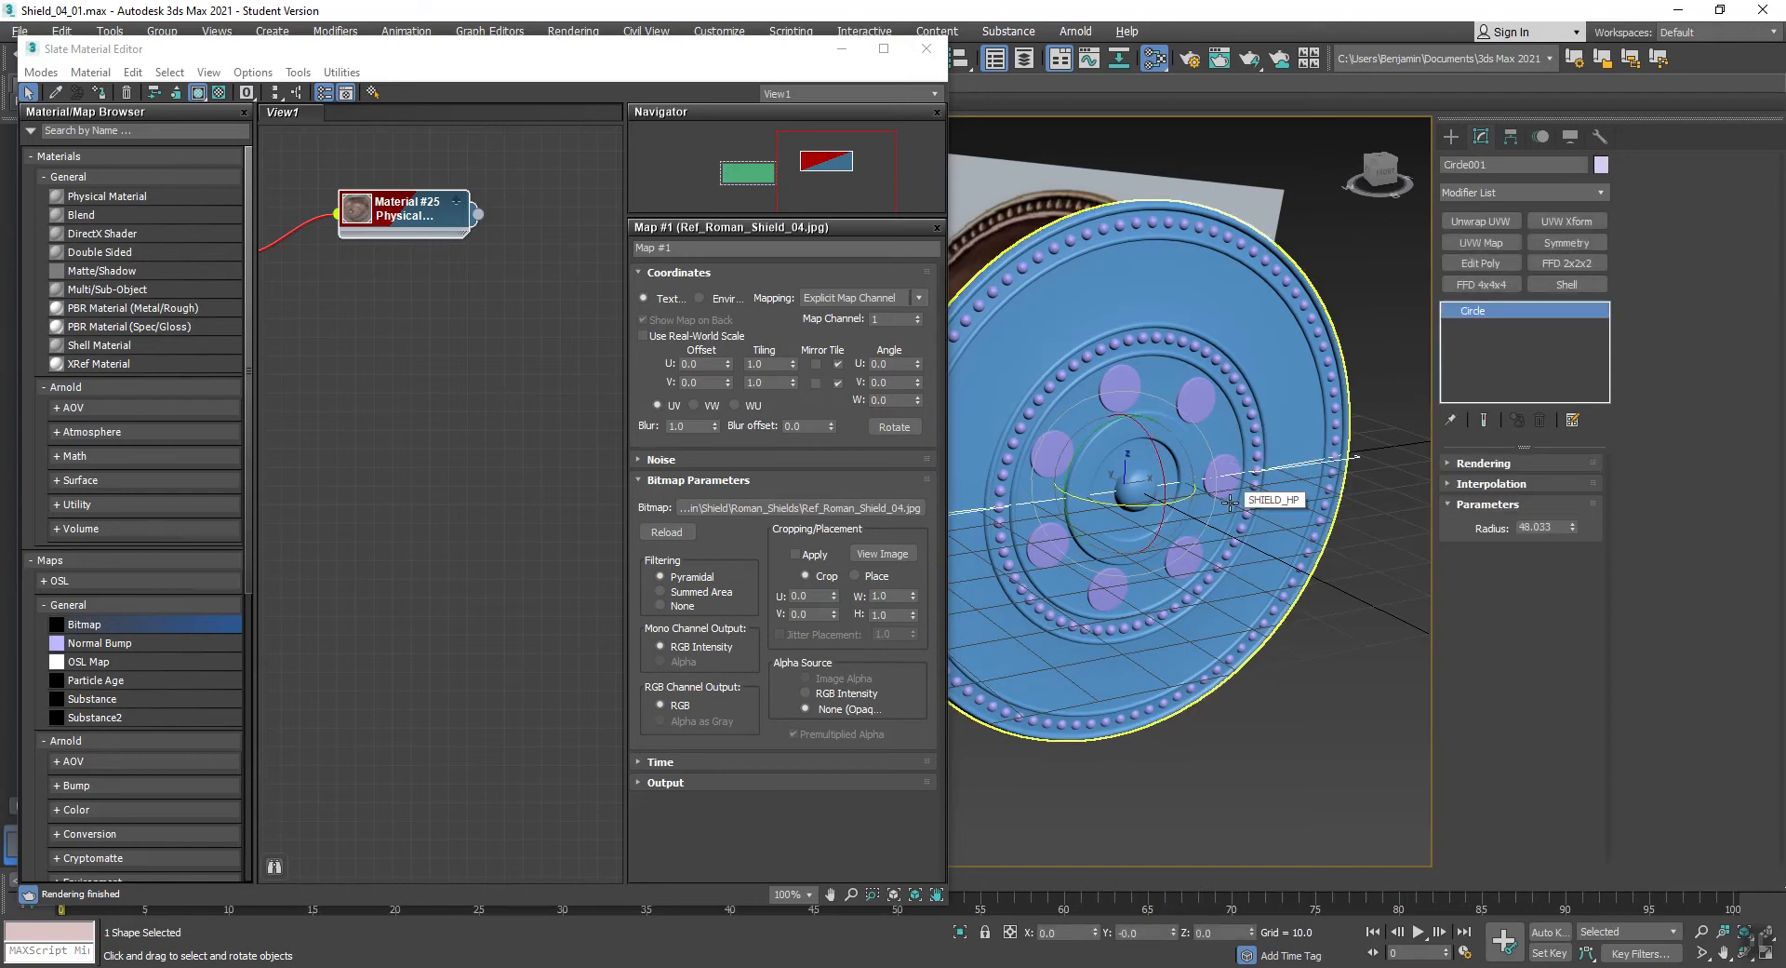
key(Delete)
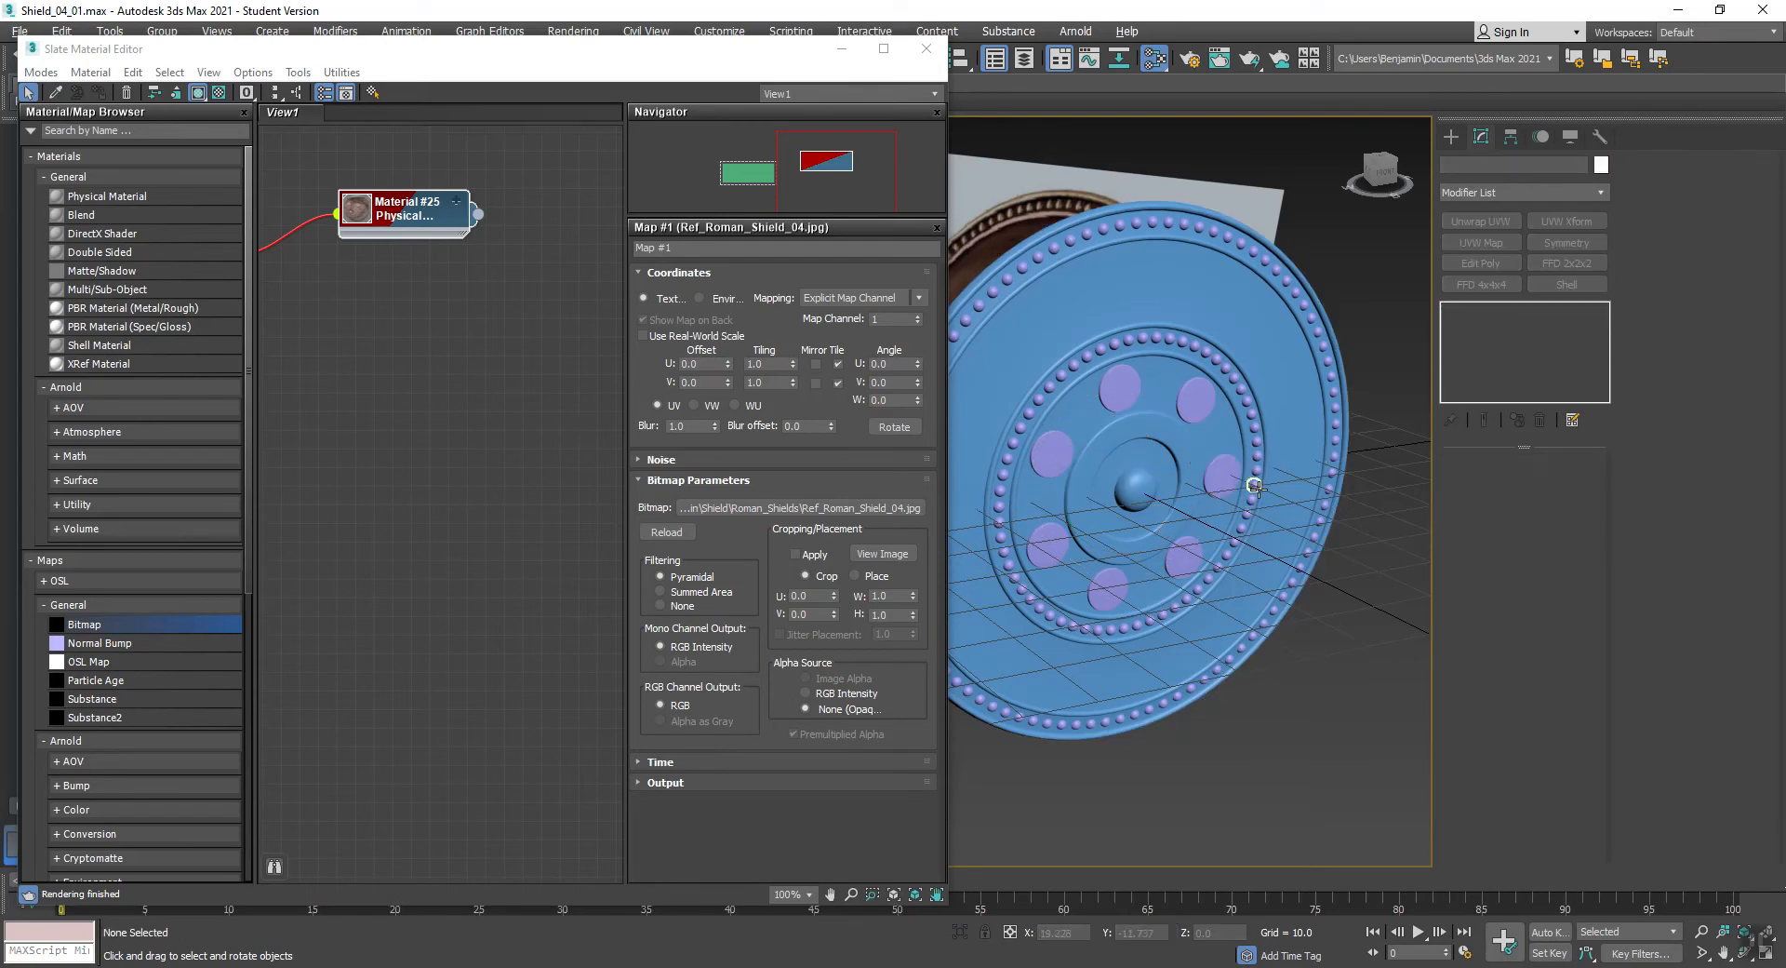
- Create a new Physical Material node and assign it to the SHIELD_HP body
middle_drag(308, 350, 402, 292)
scroll(502, 306, down, 2)
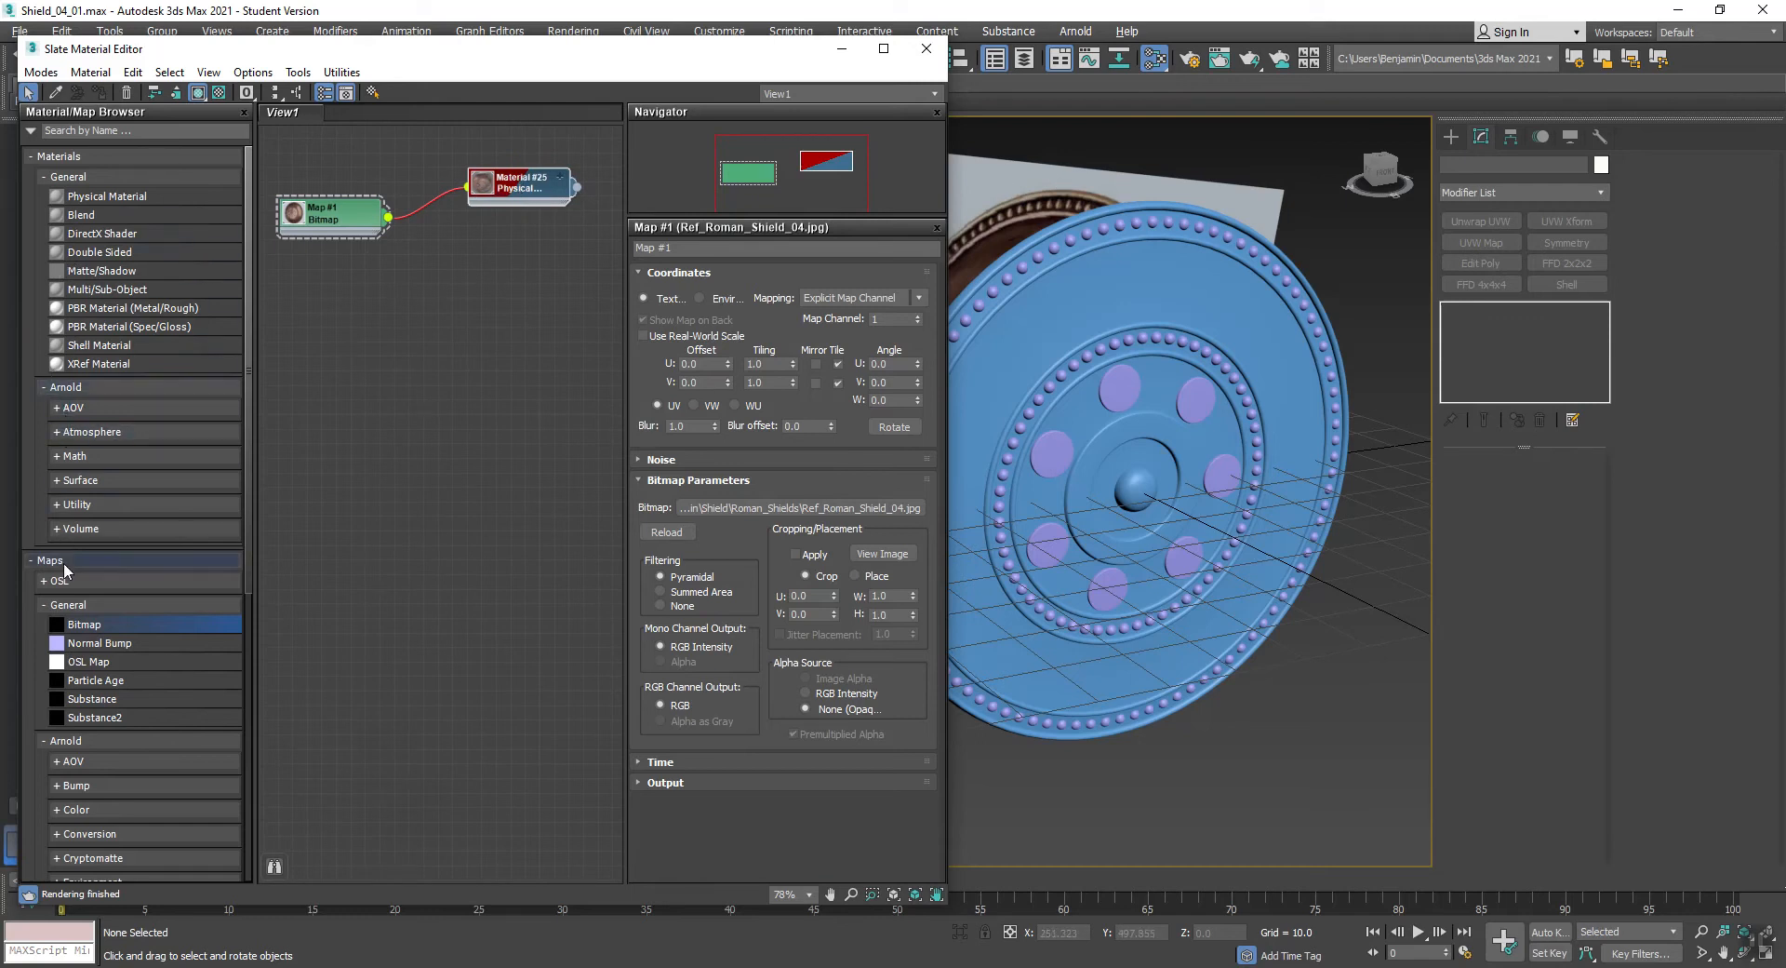
drag(67, 200, 377, 350)
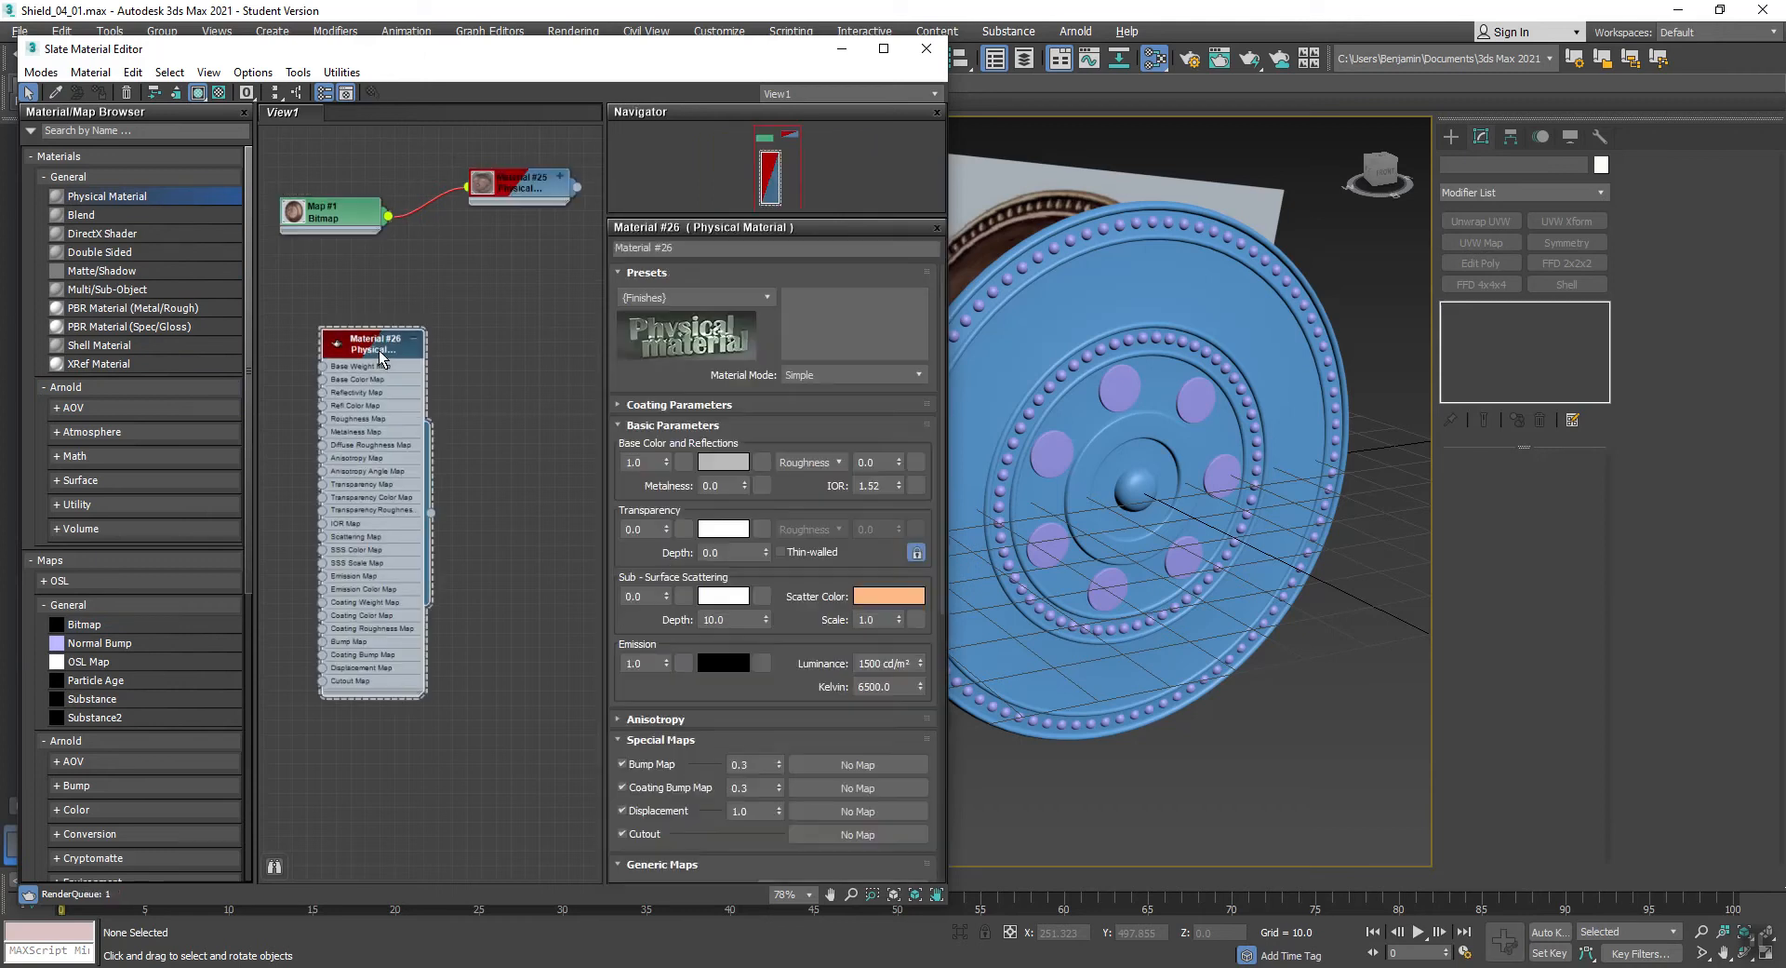
click(1177, 268)
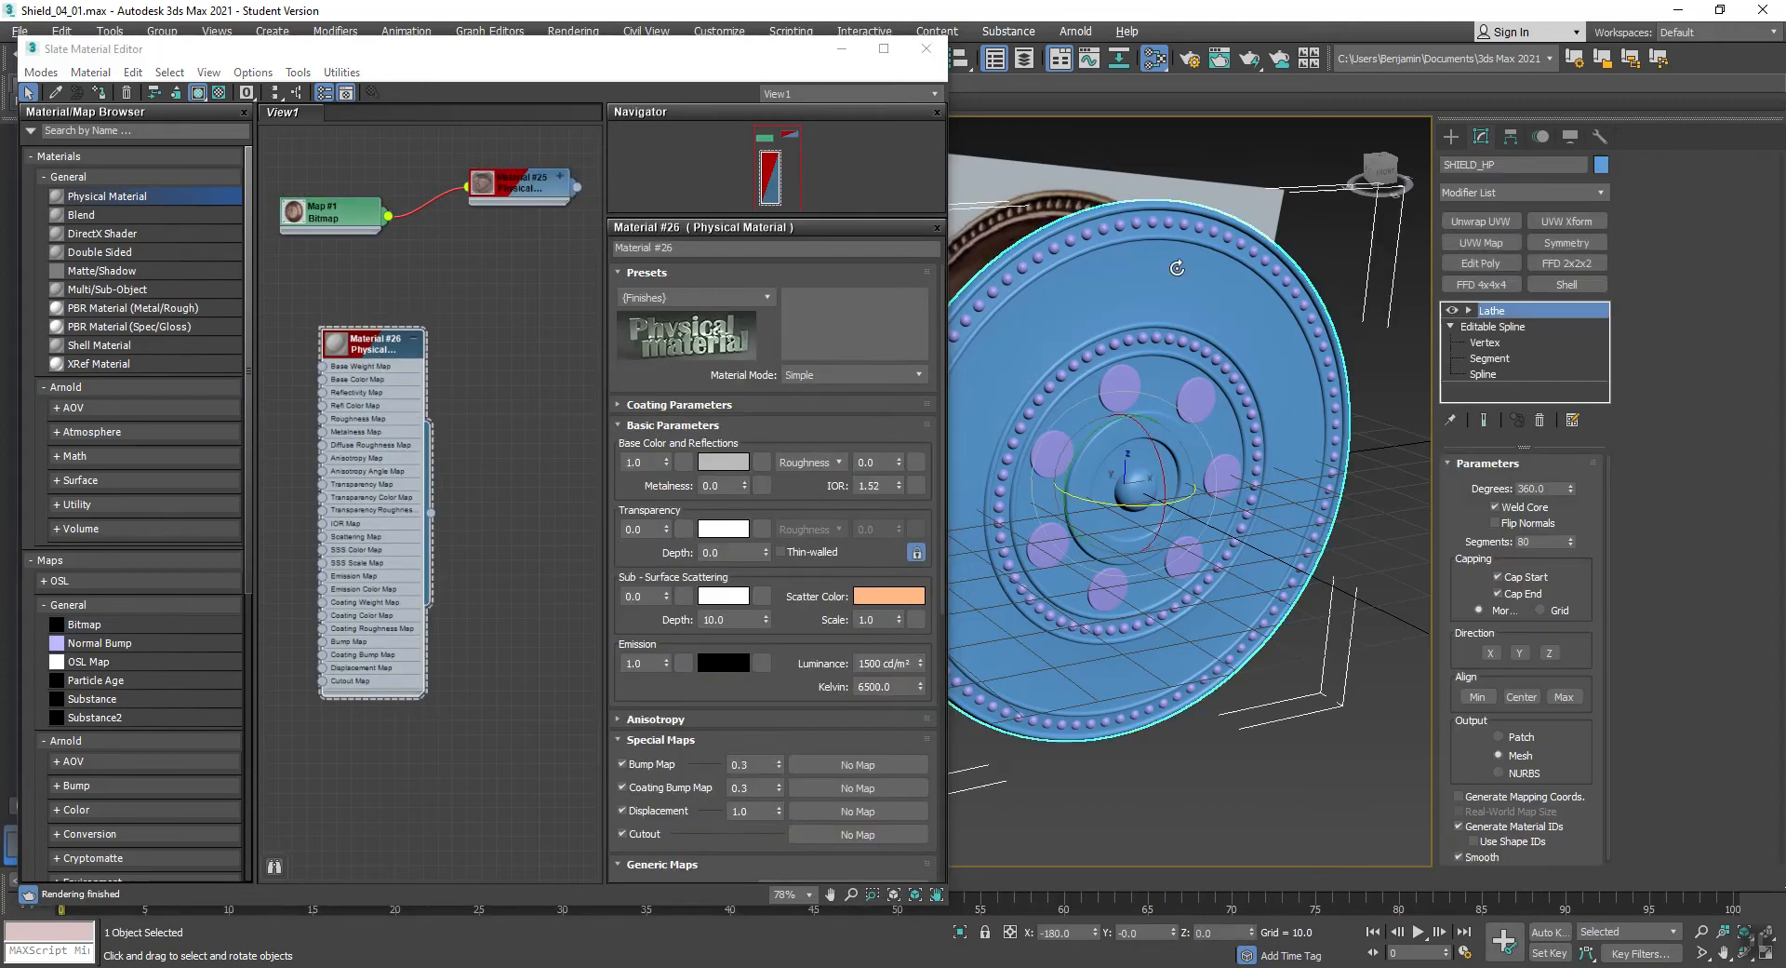
right_click(358, 337)
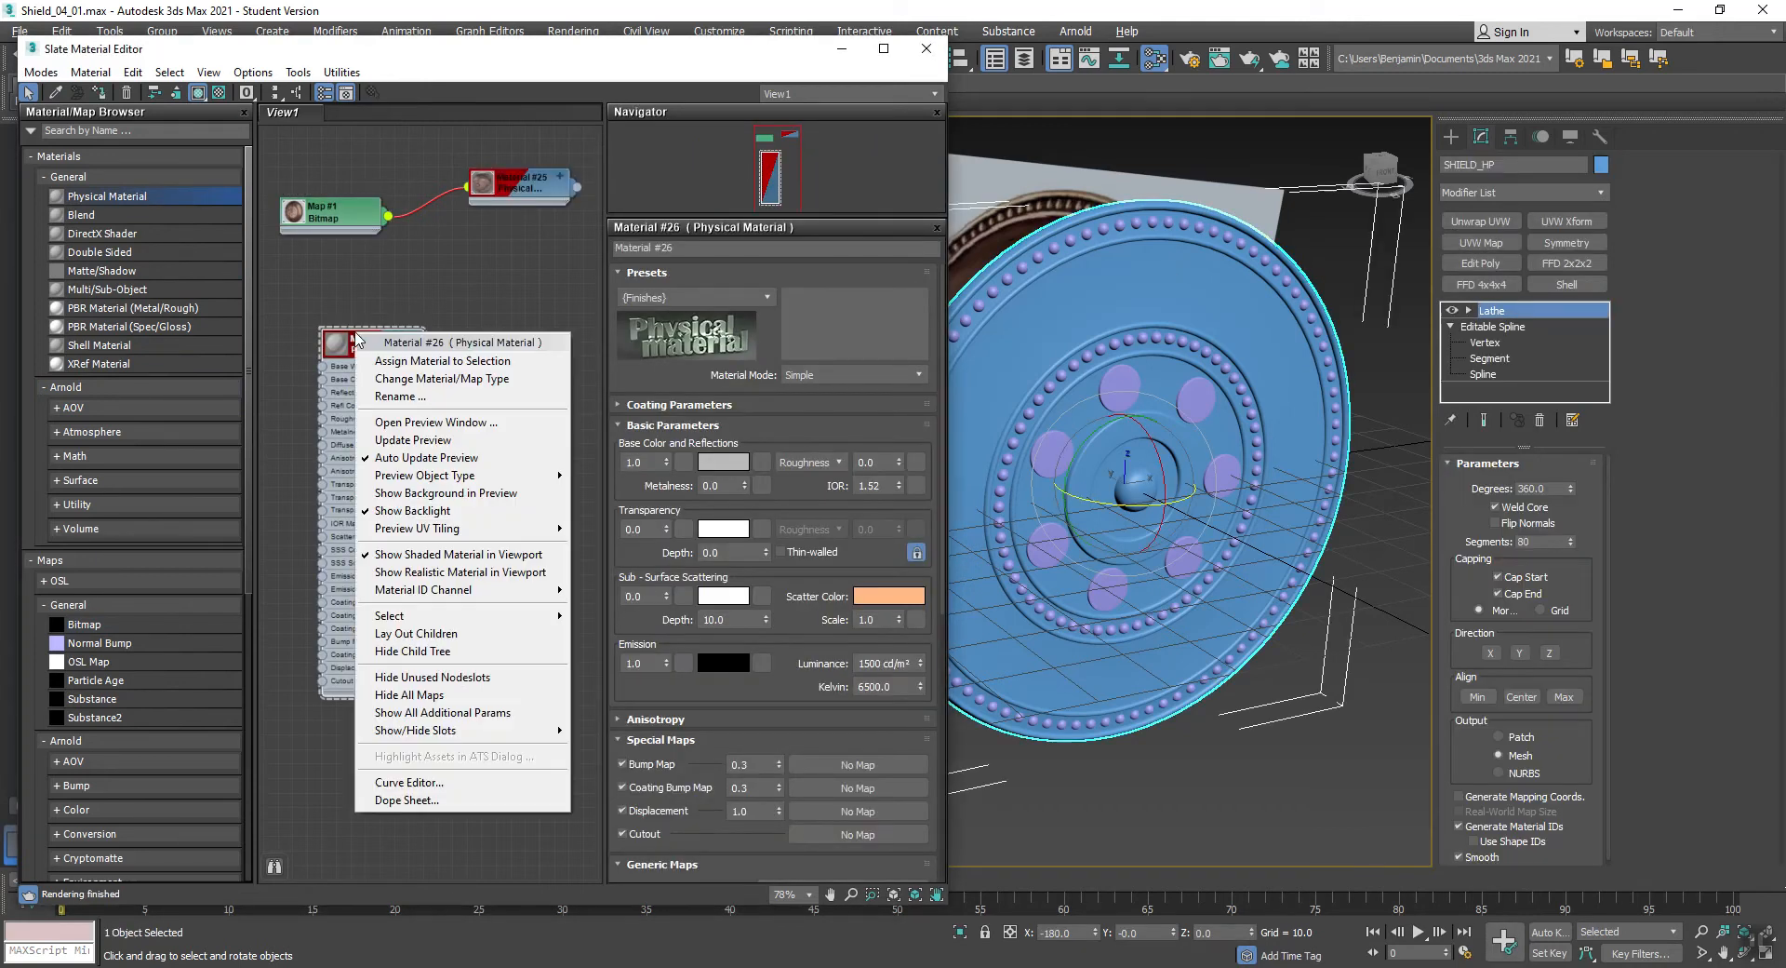
click(391, 362)
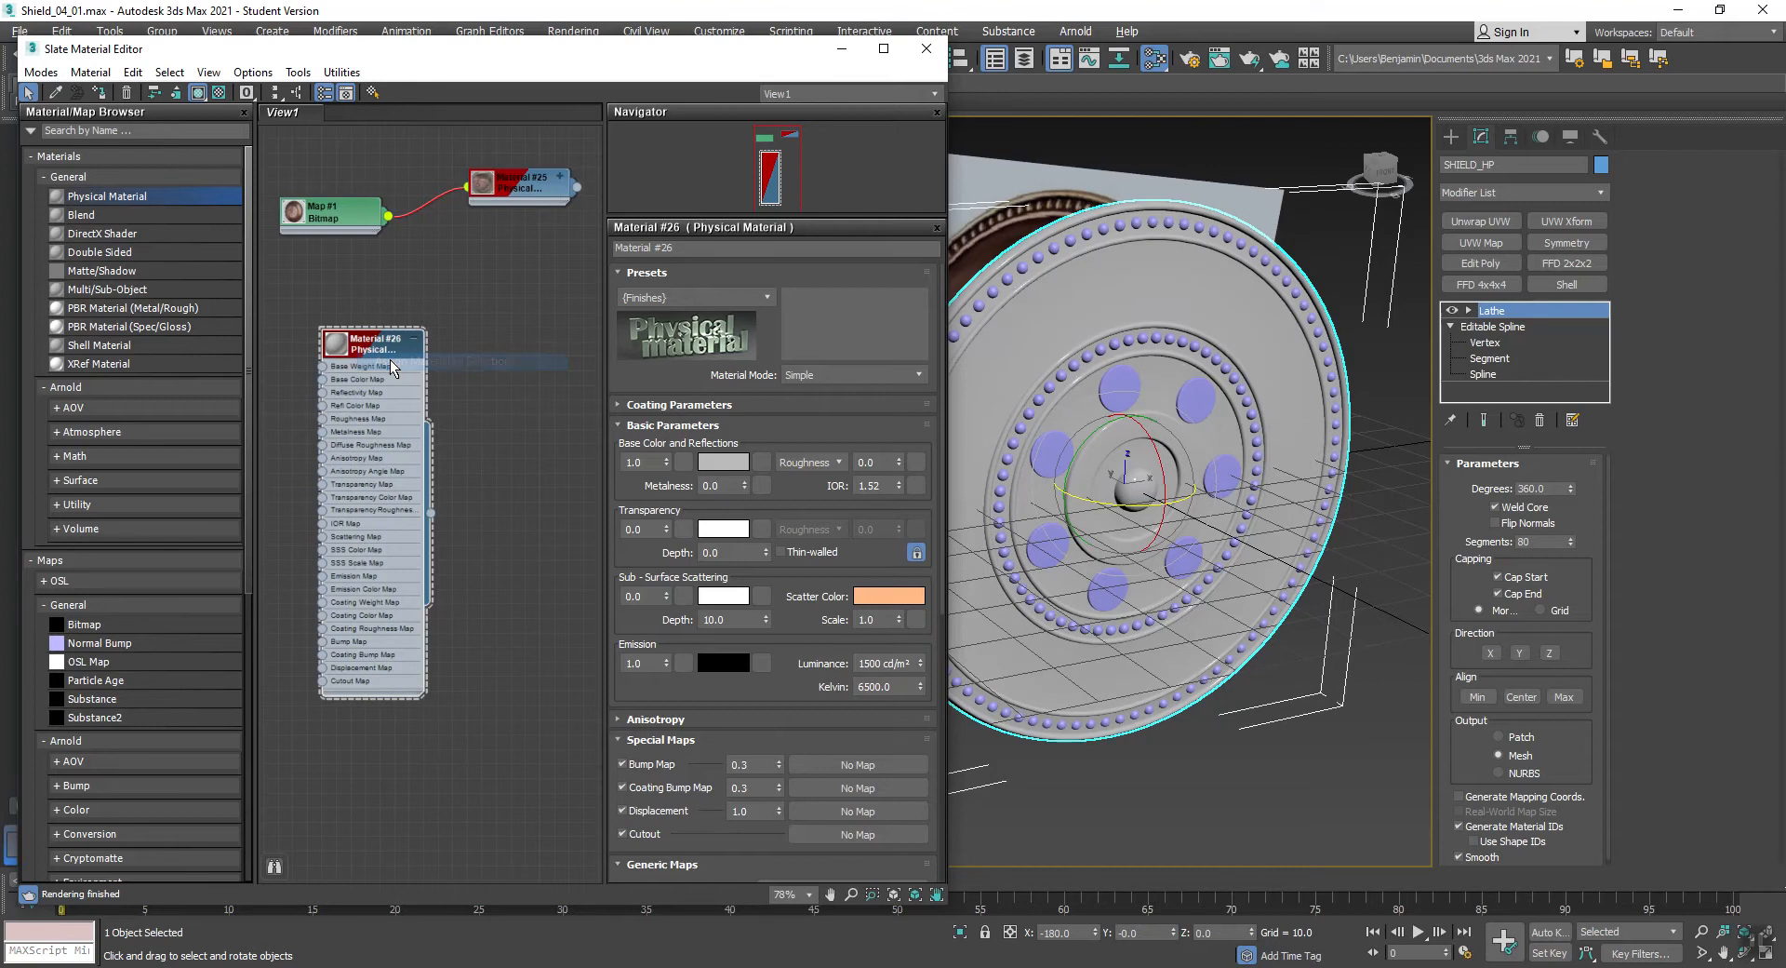
- Hide the shield body and assign a second new Physical Material to all the remaining studs and discs
right_click(1126, 266)
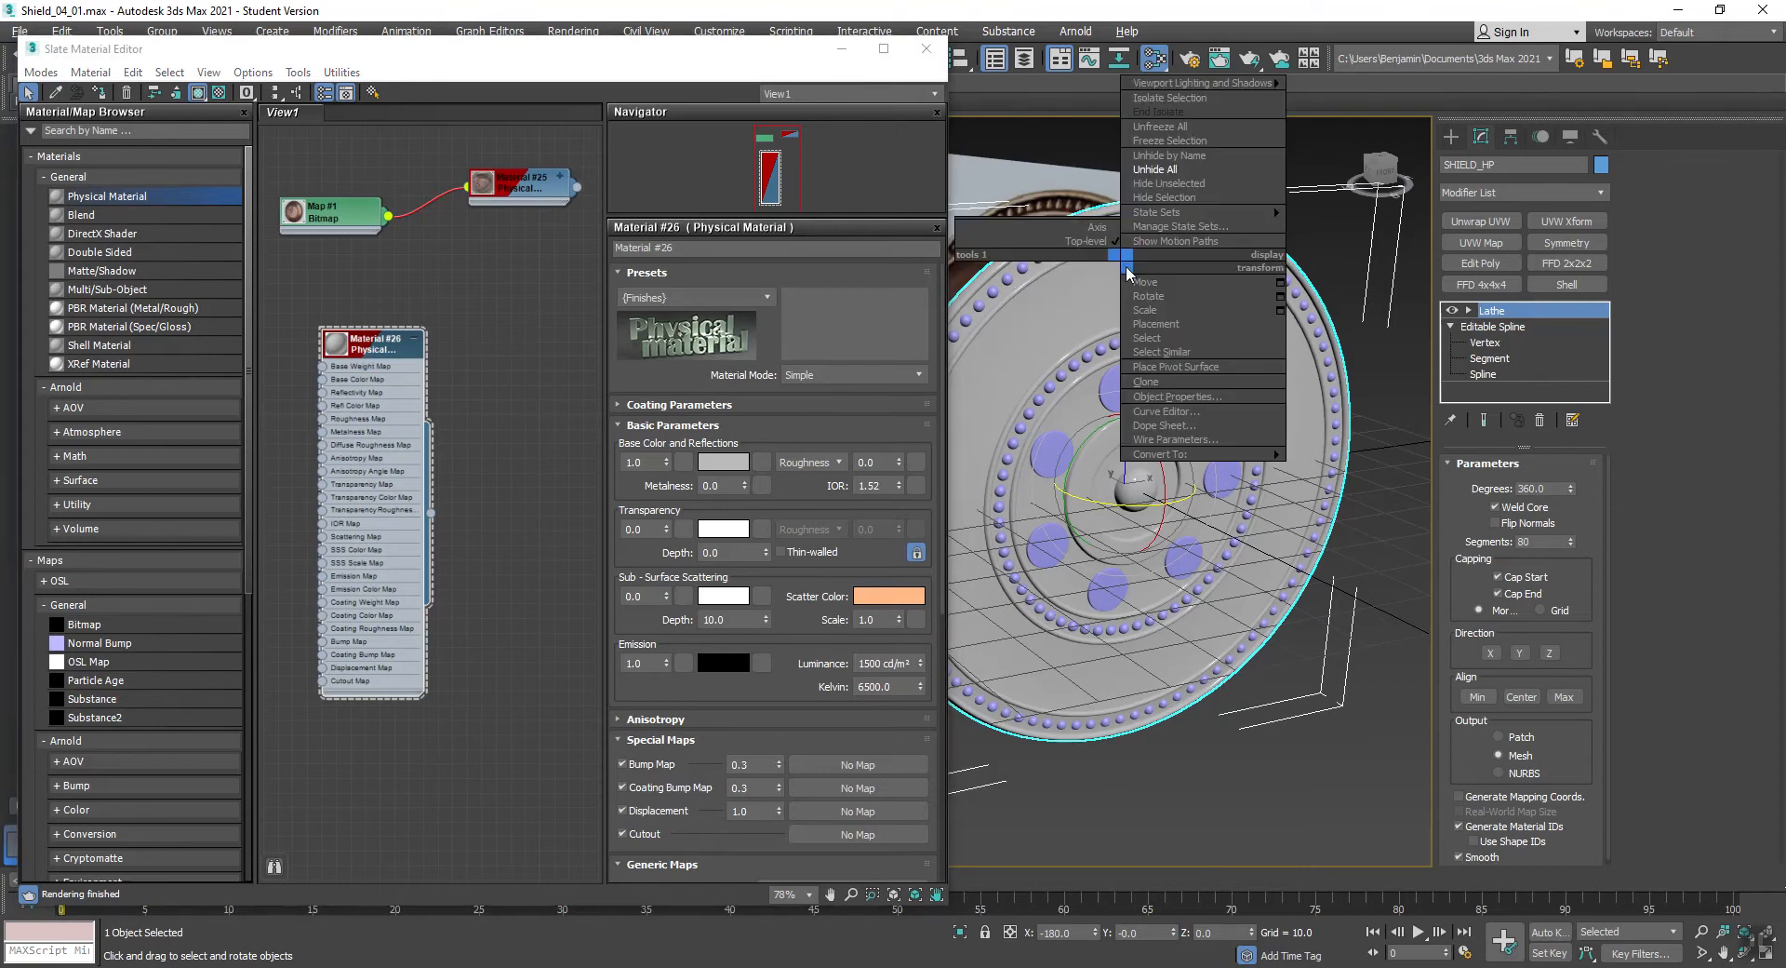
click(1141, 201)
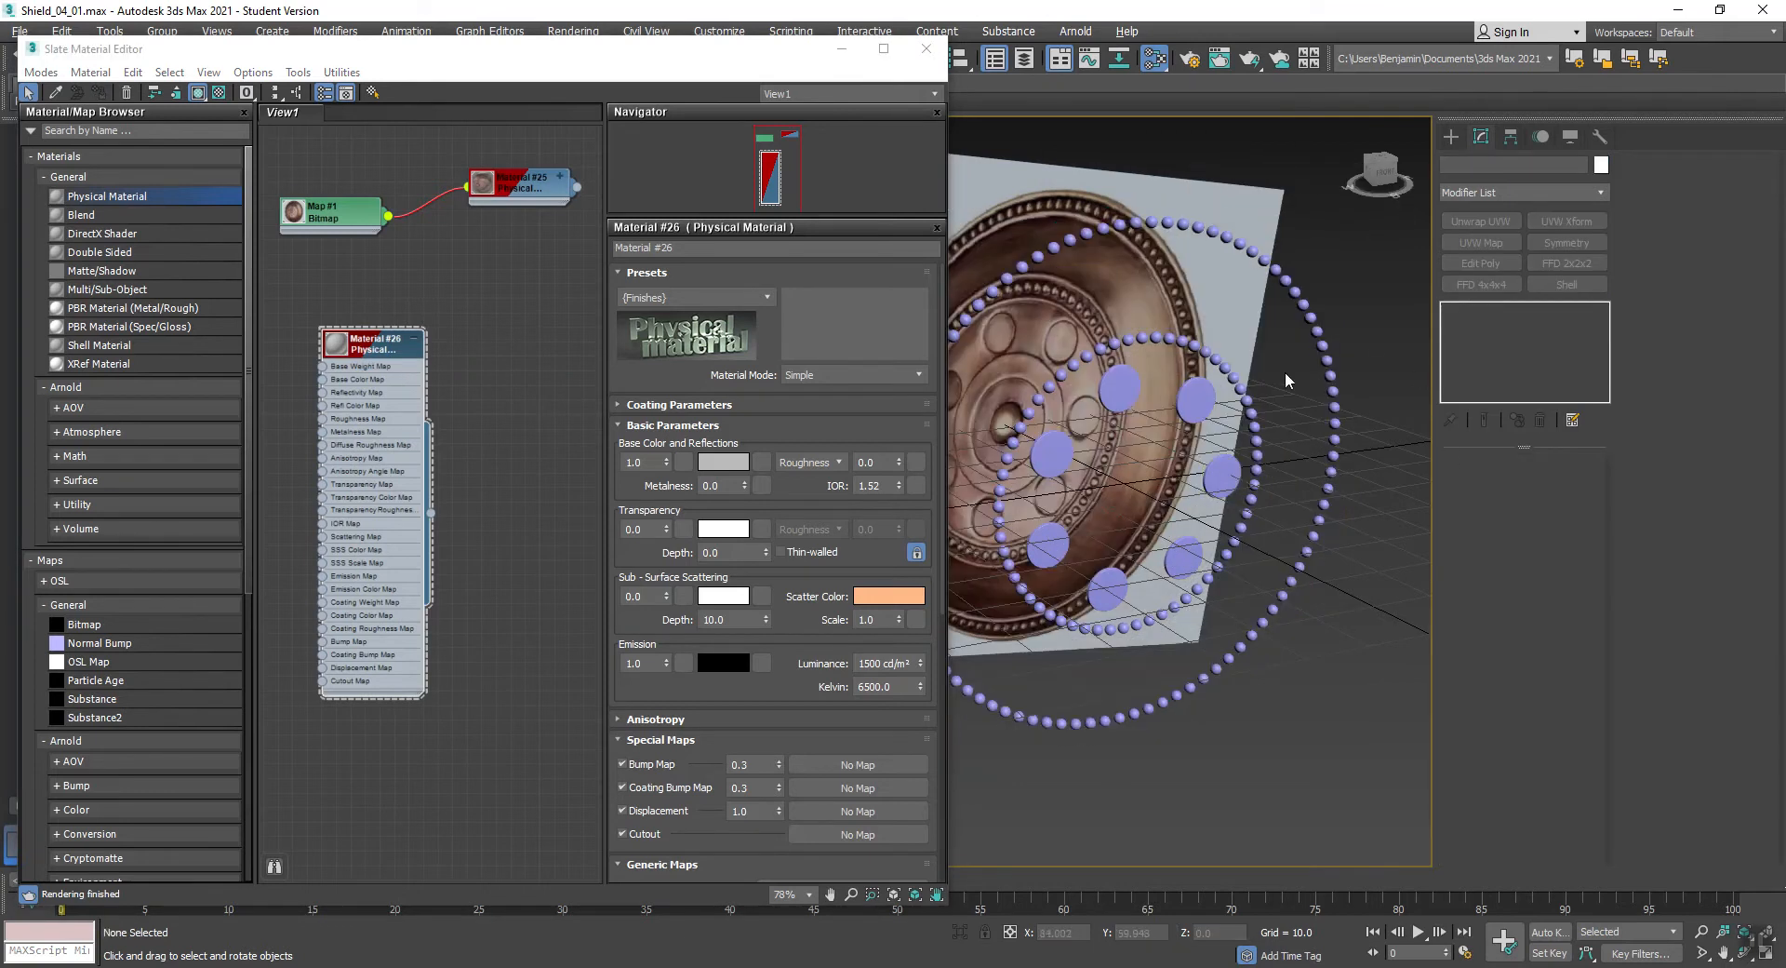
scroll(1286, 371, down, 3)
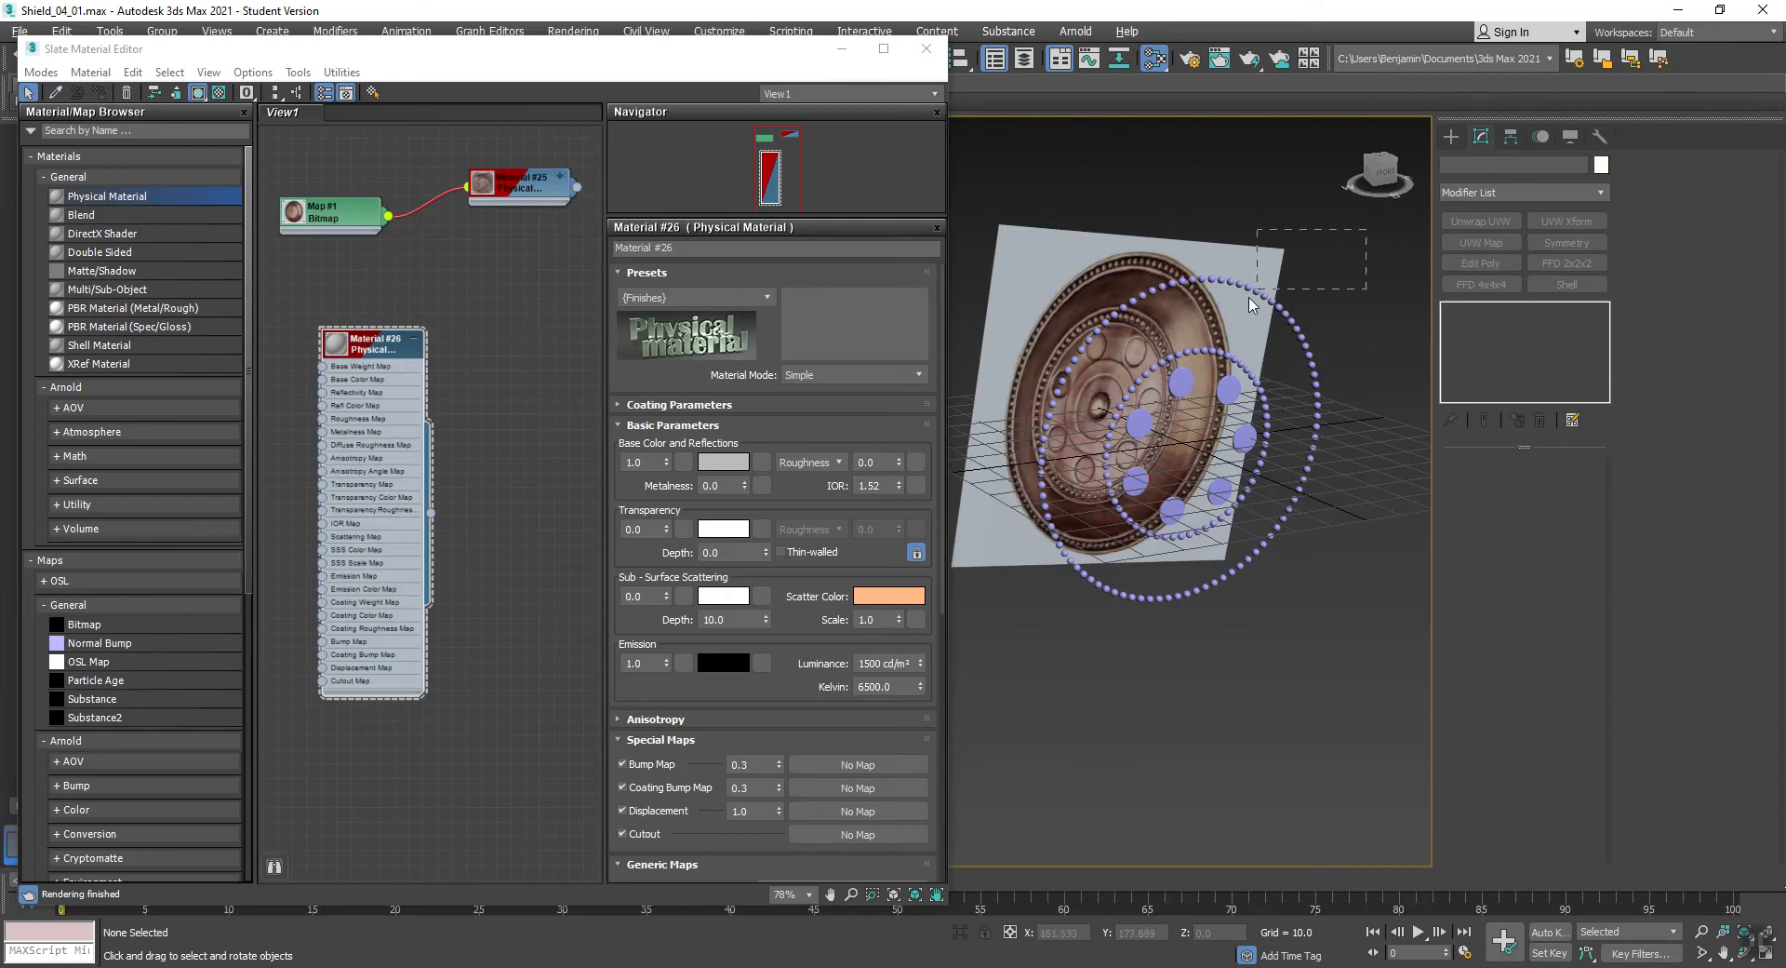
key(ctrl+a)
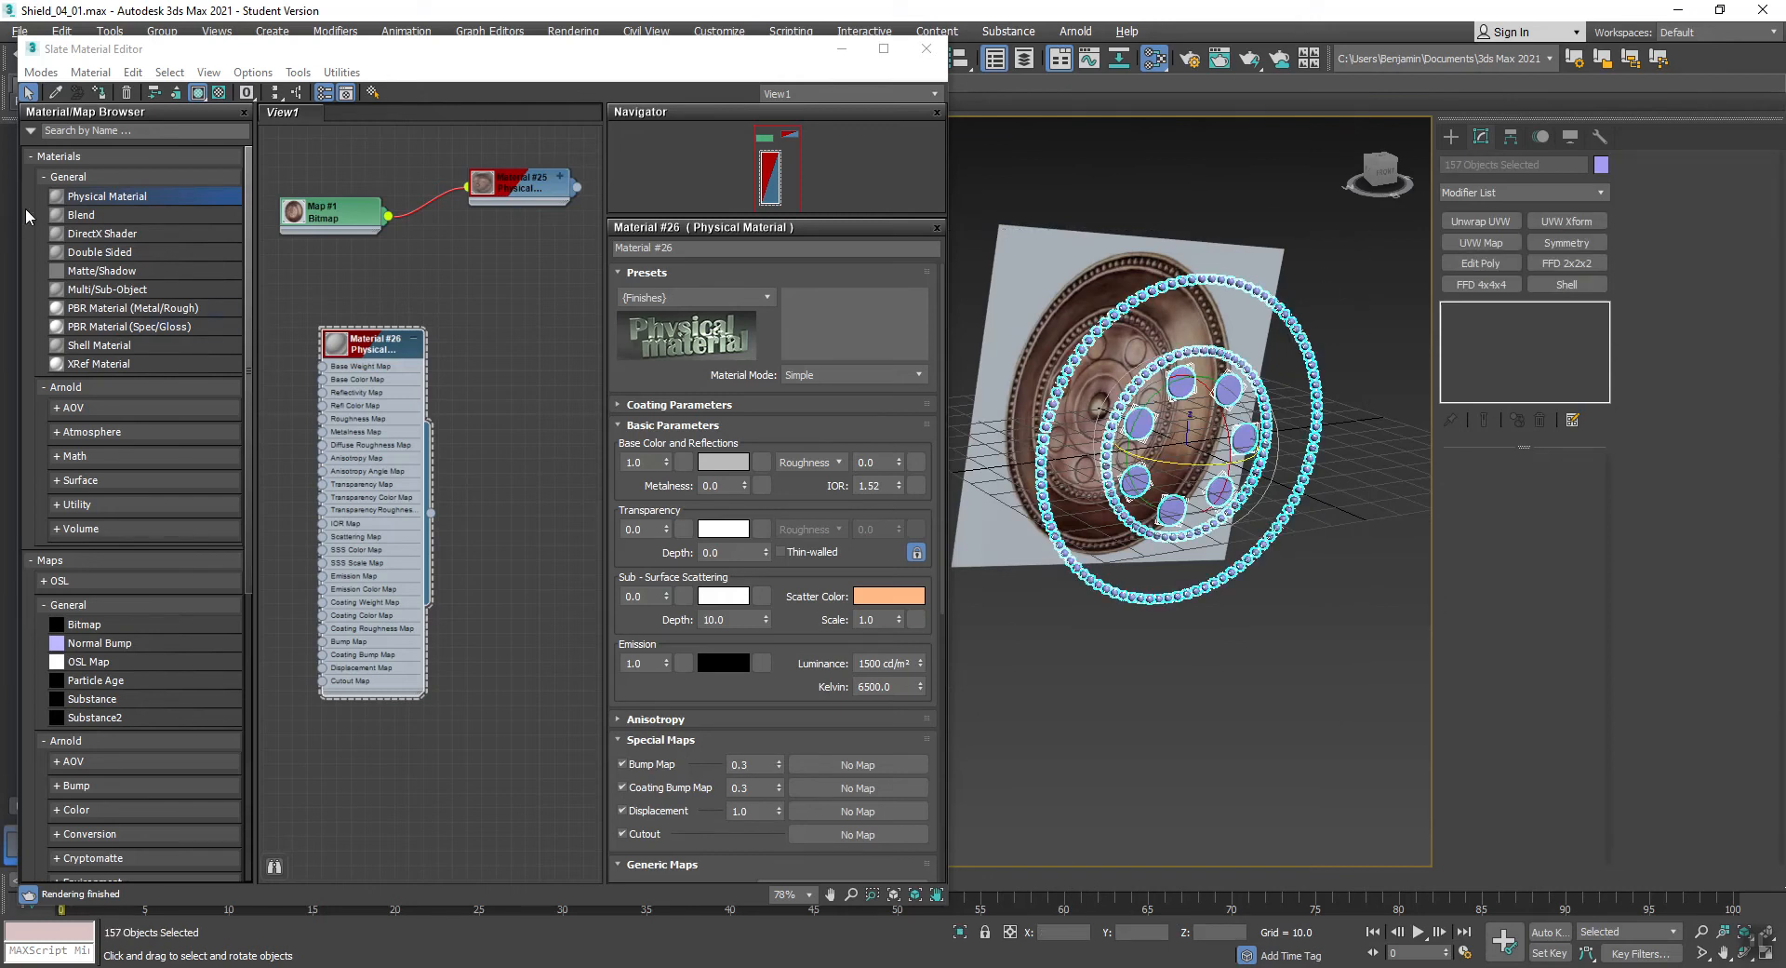
drag(83, 199, 517, 392)
right_click(518, 393)
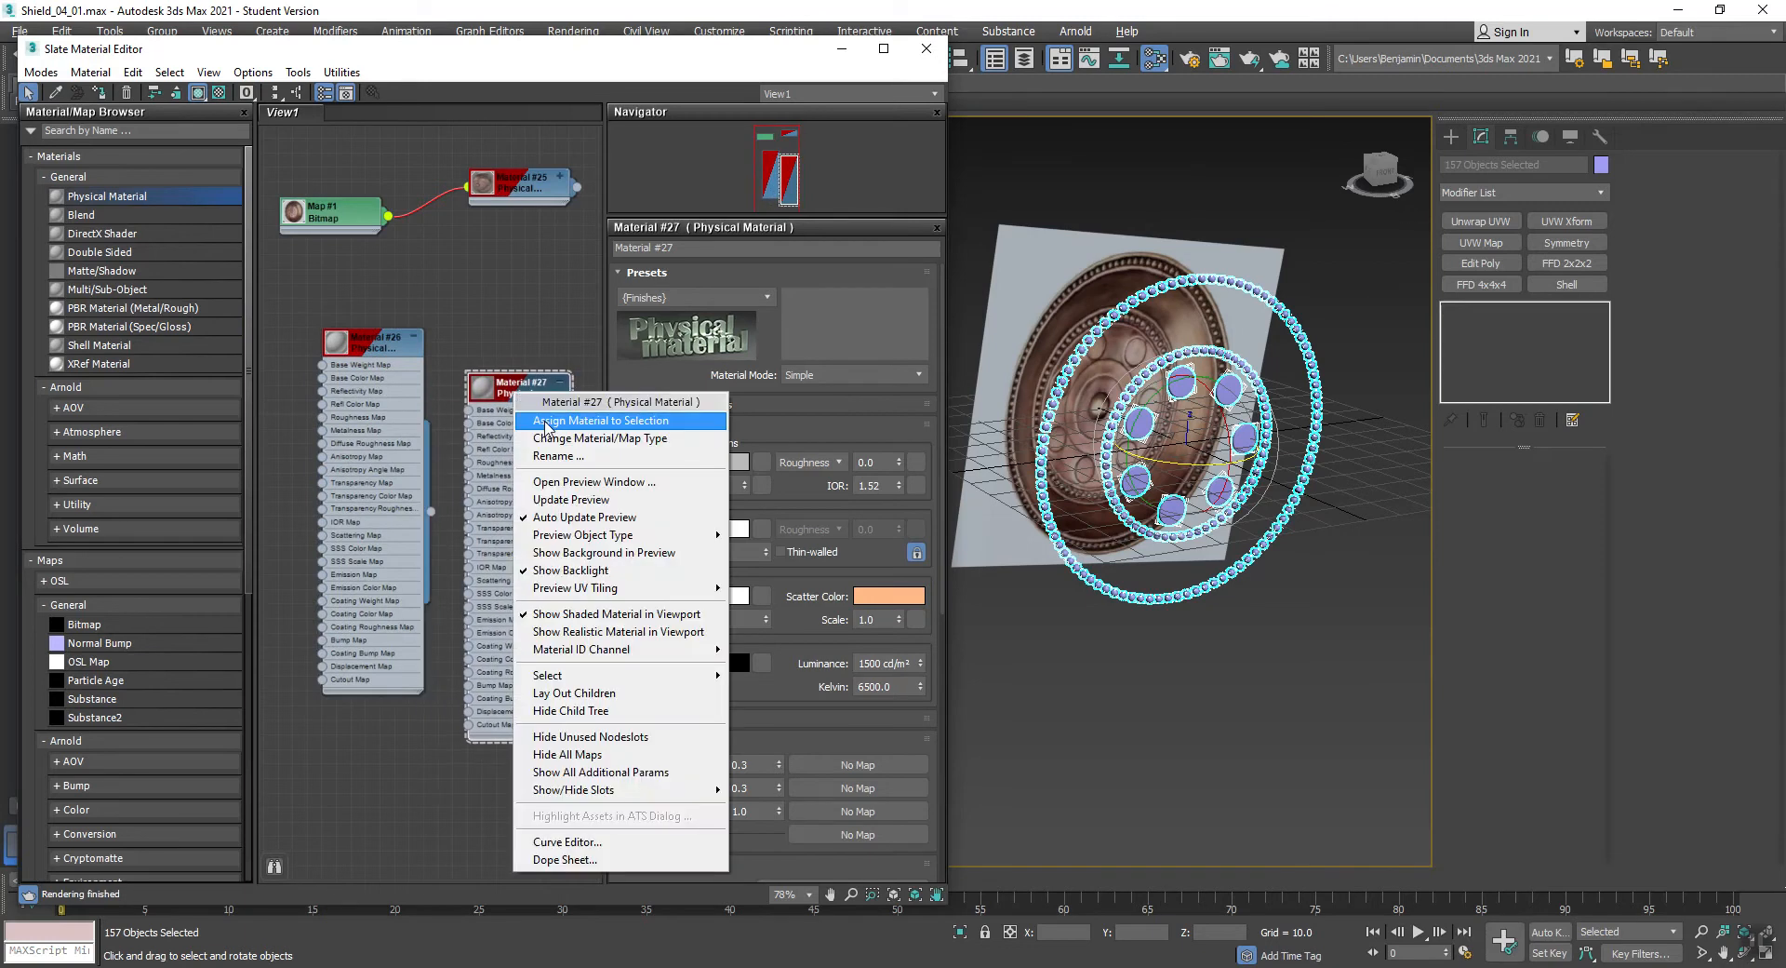
click(546, 421)
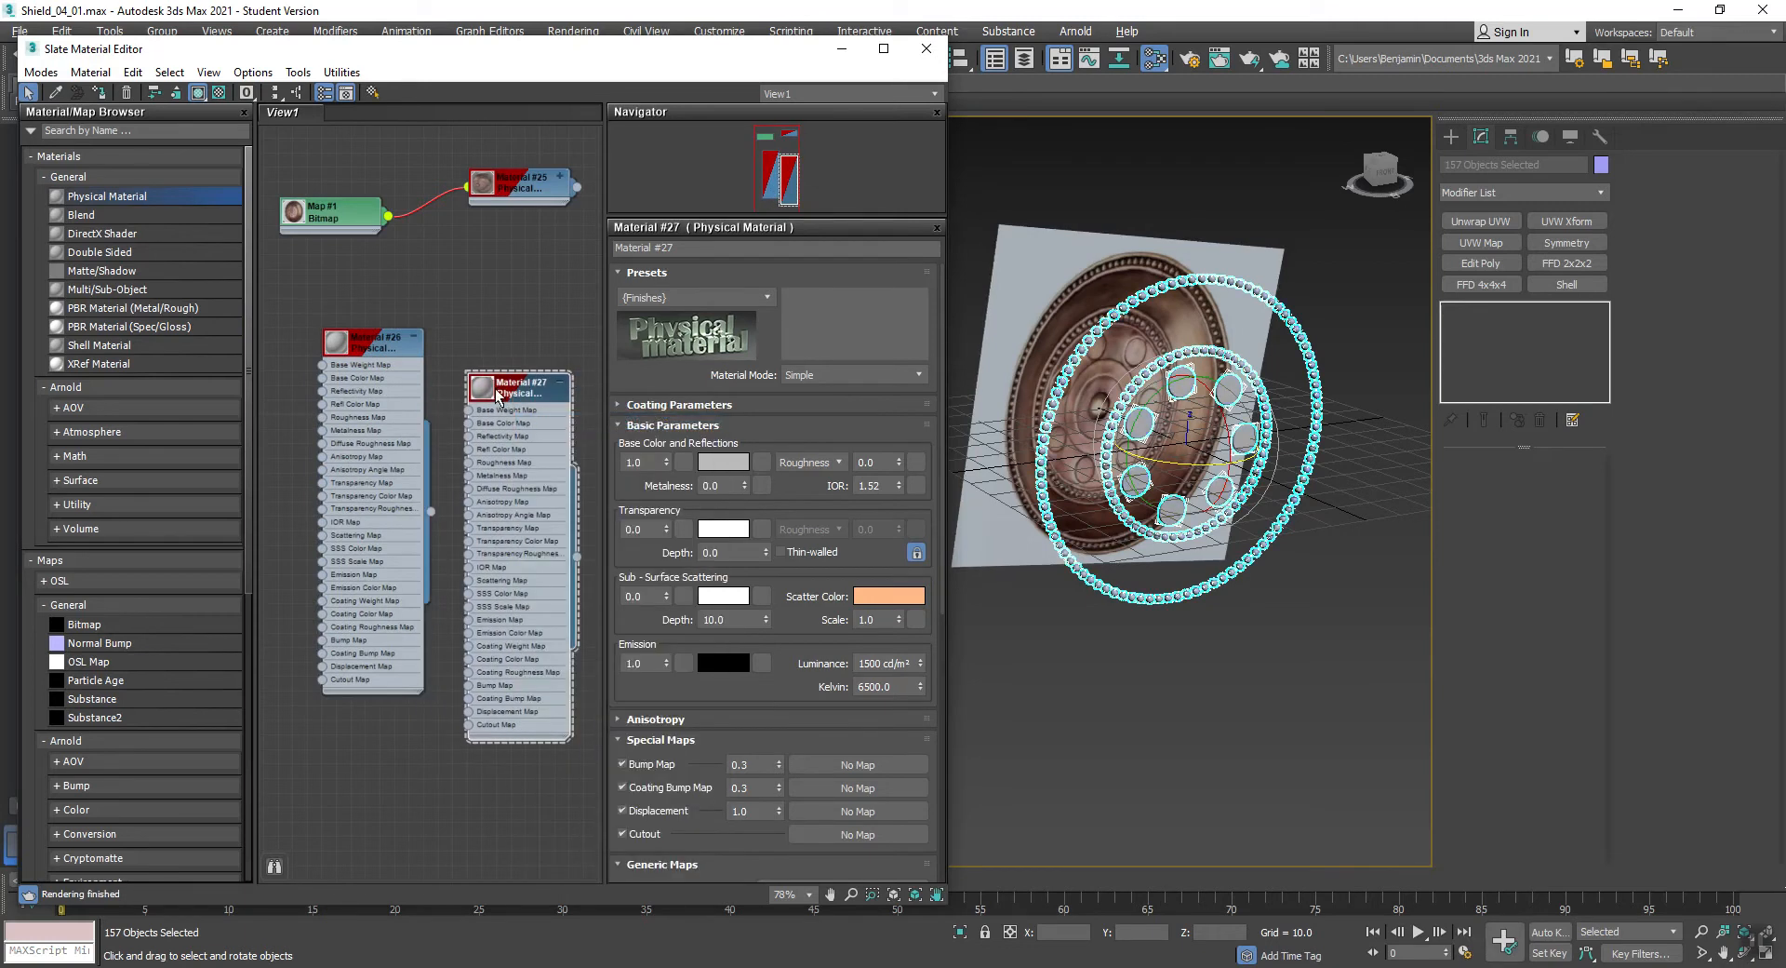
- Set the base colour of the studs' and discs' material to green
click(718, 462)
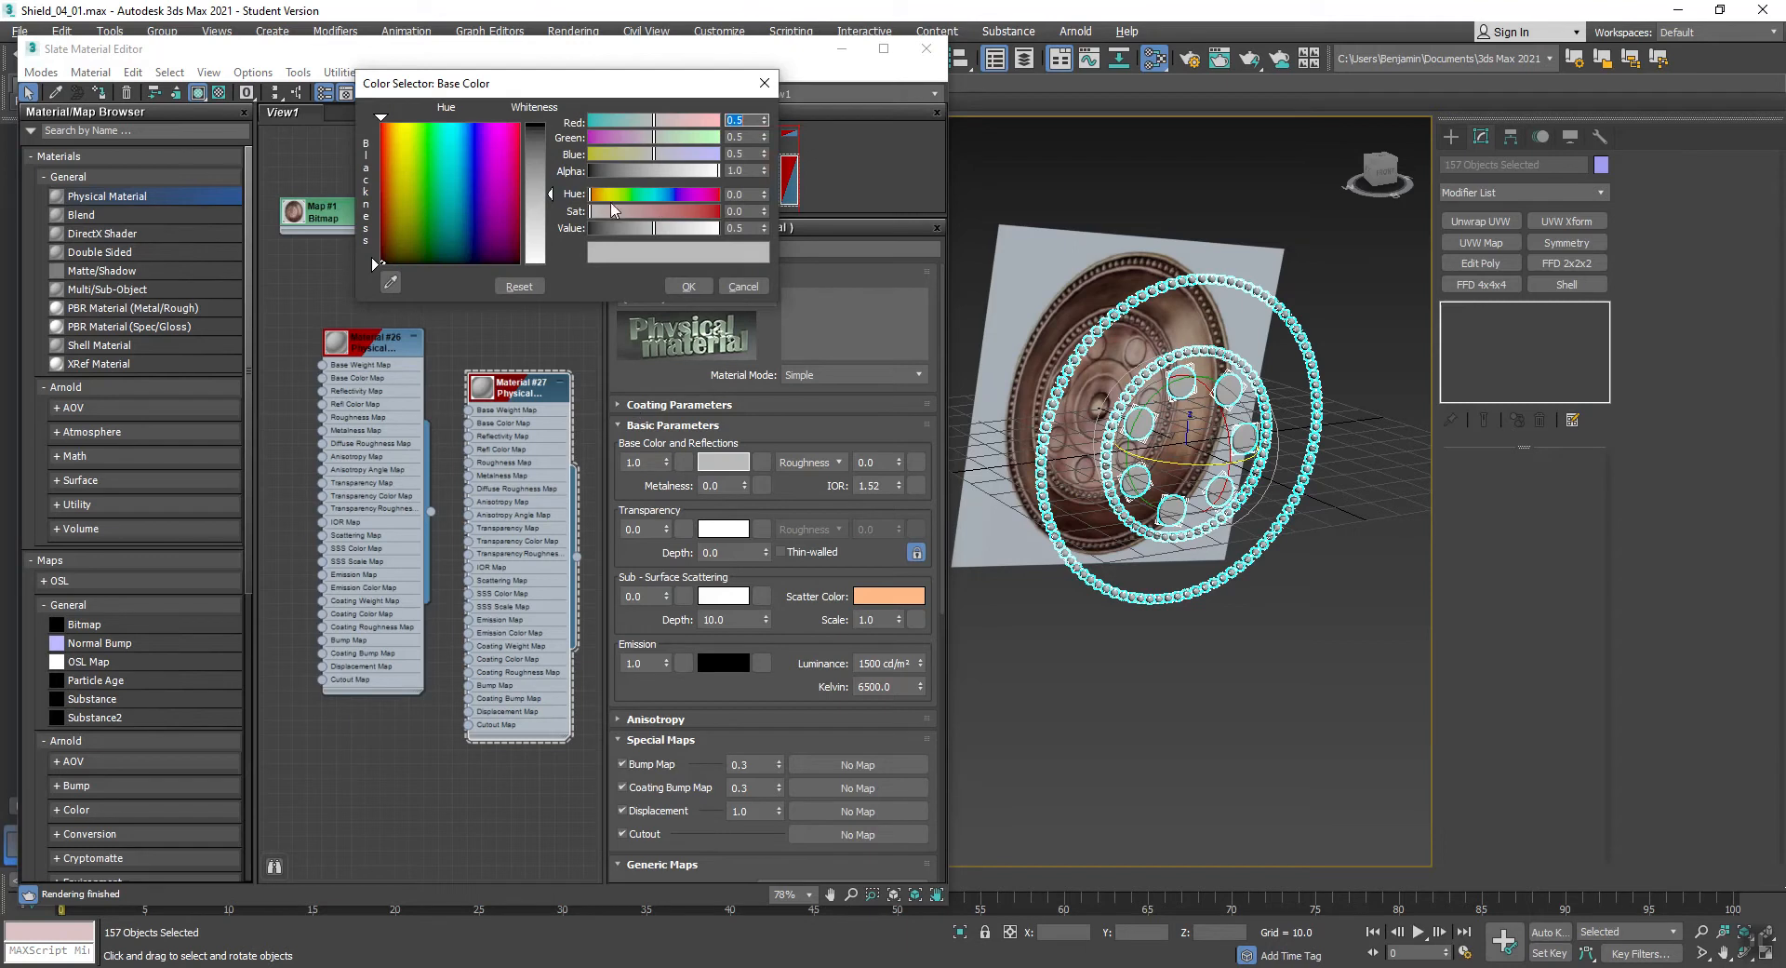
click(635, 195)
drag(663, 212, 696, 211)
click(689, 287)
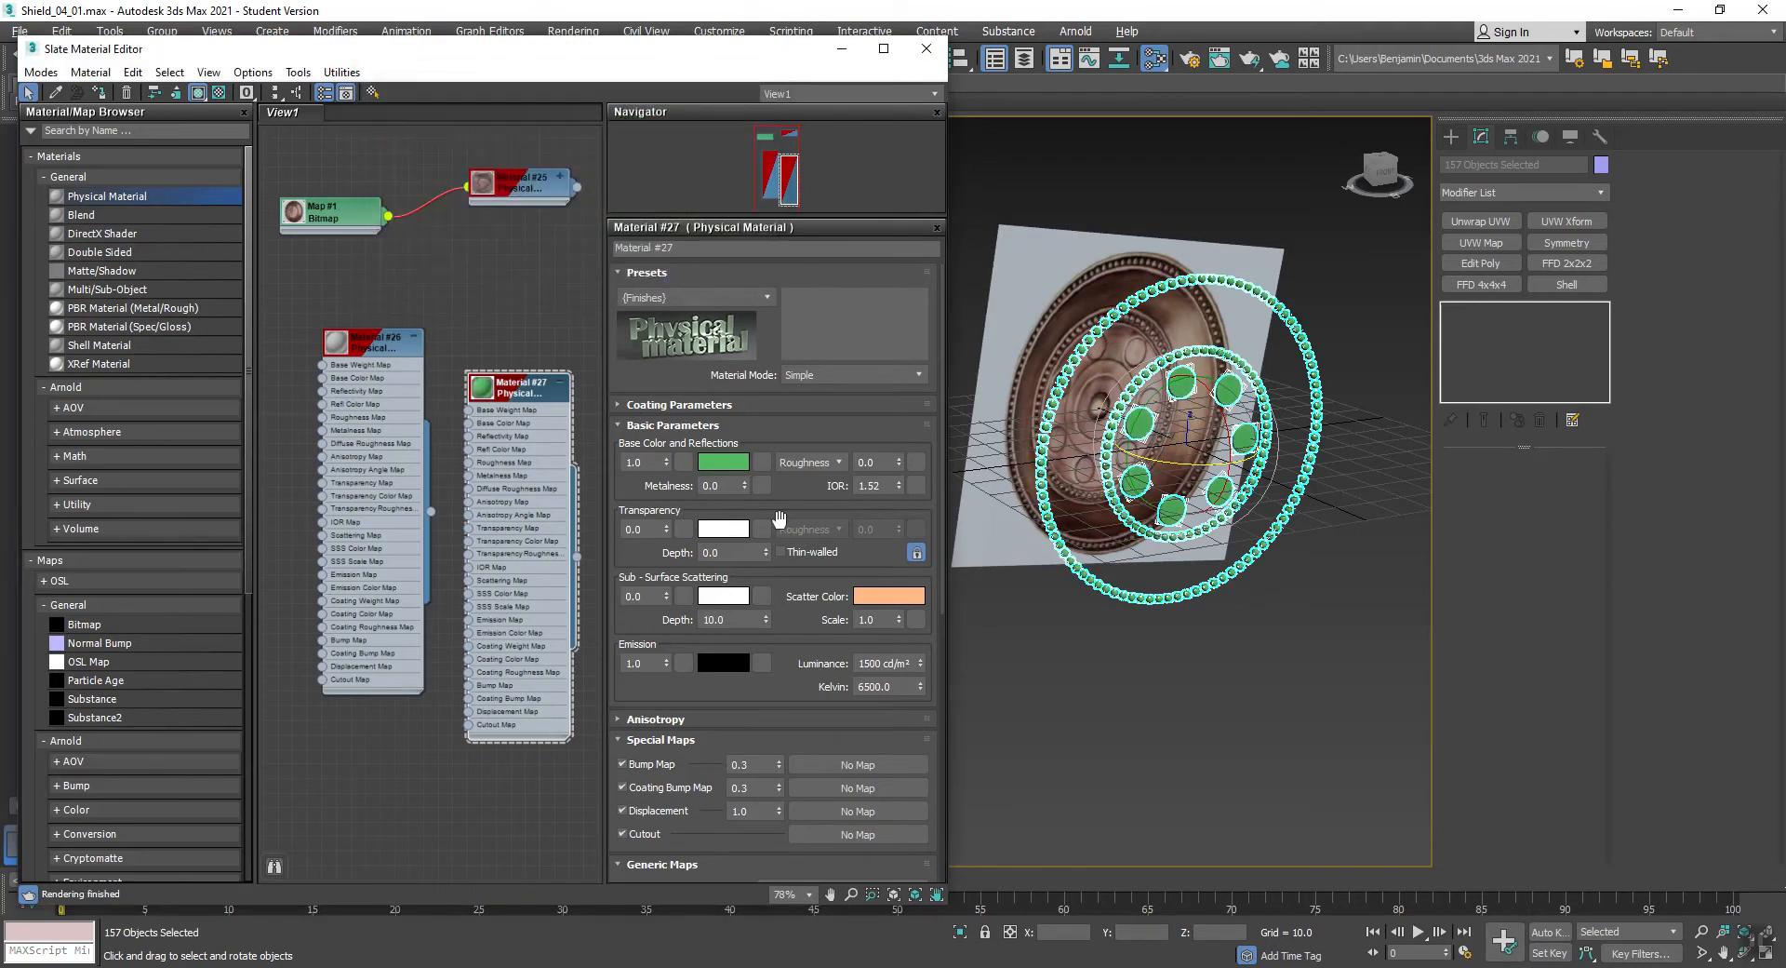
- Unhide all objects and close the Slate Material Editor
click(1254, 700)
right_click(1254, 700)
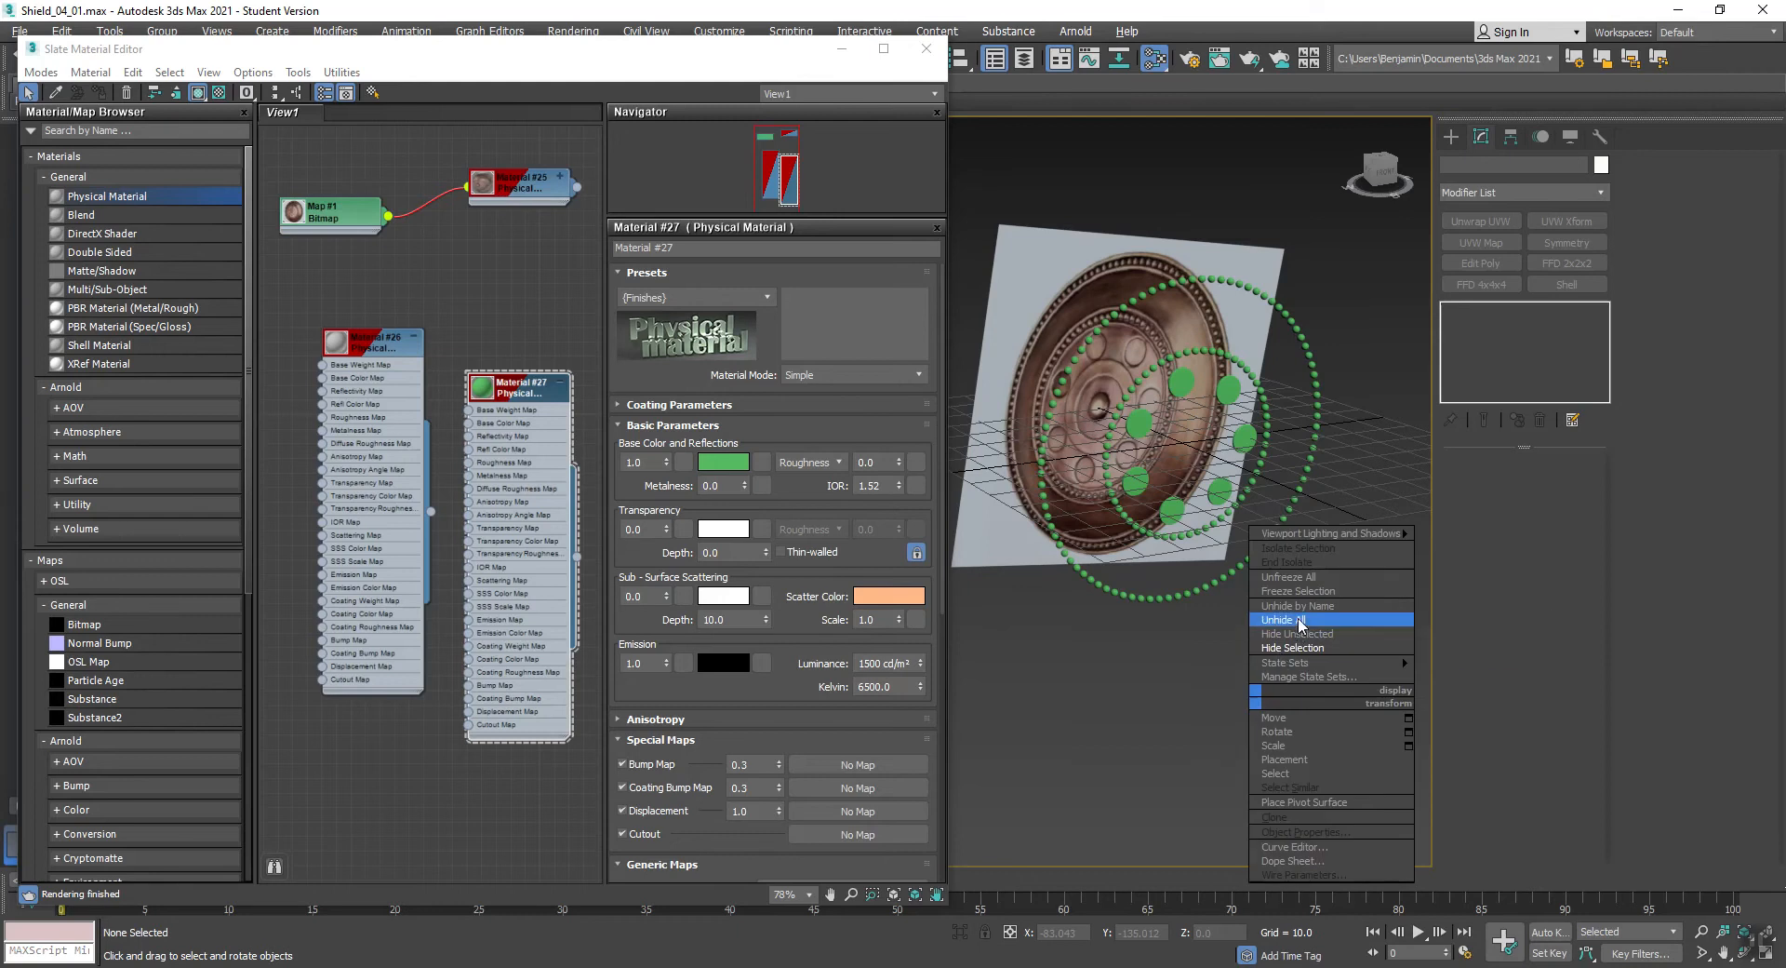
click(1297, 618)
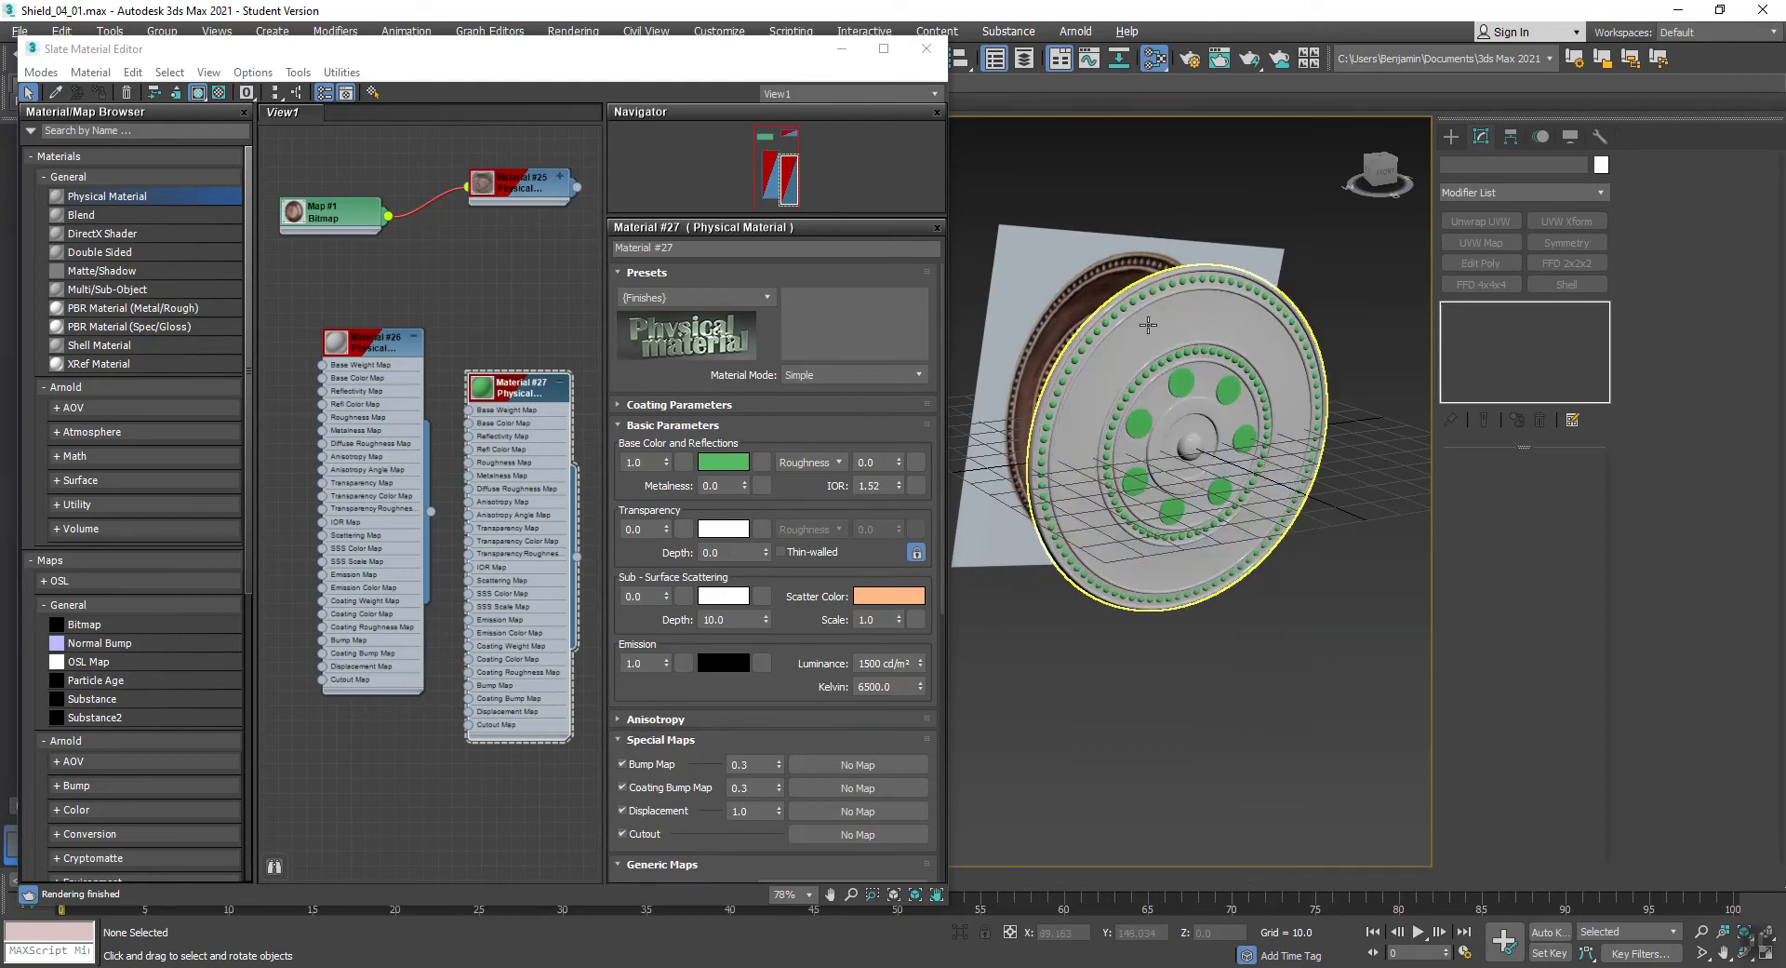
click(921, 61)
middle_drag(1165, 366, 771, 394)
scroll(731, 445, up, 5)
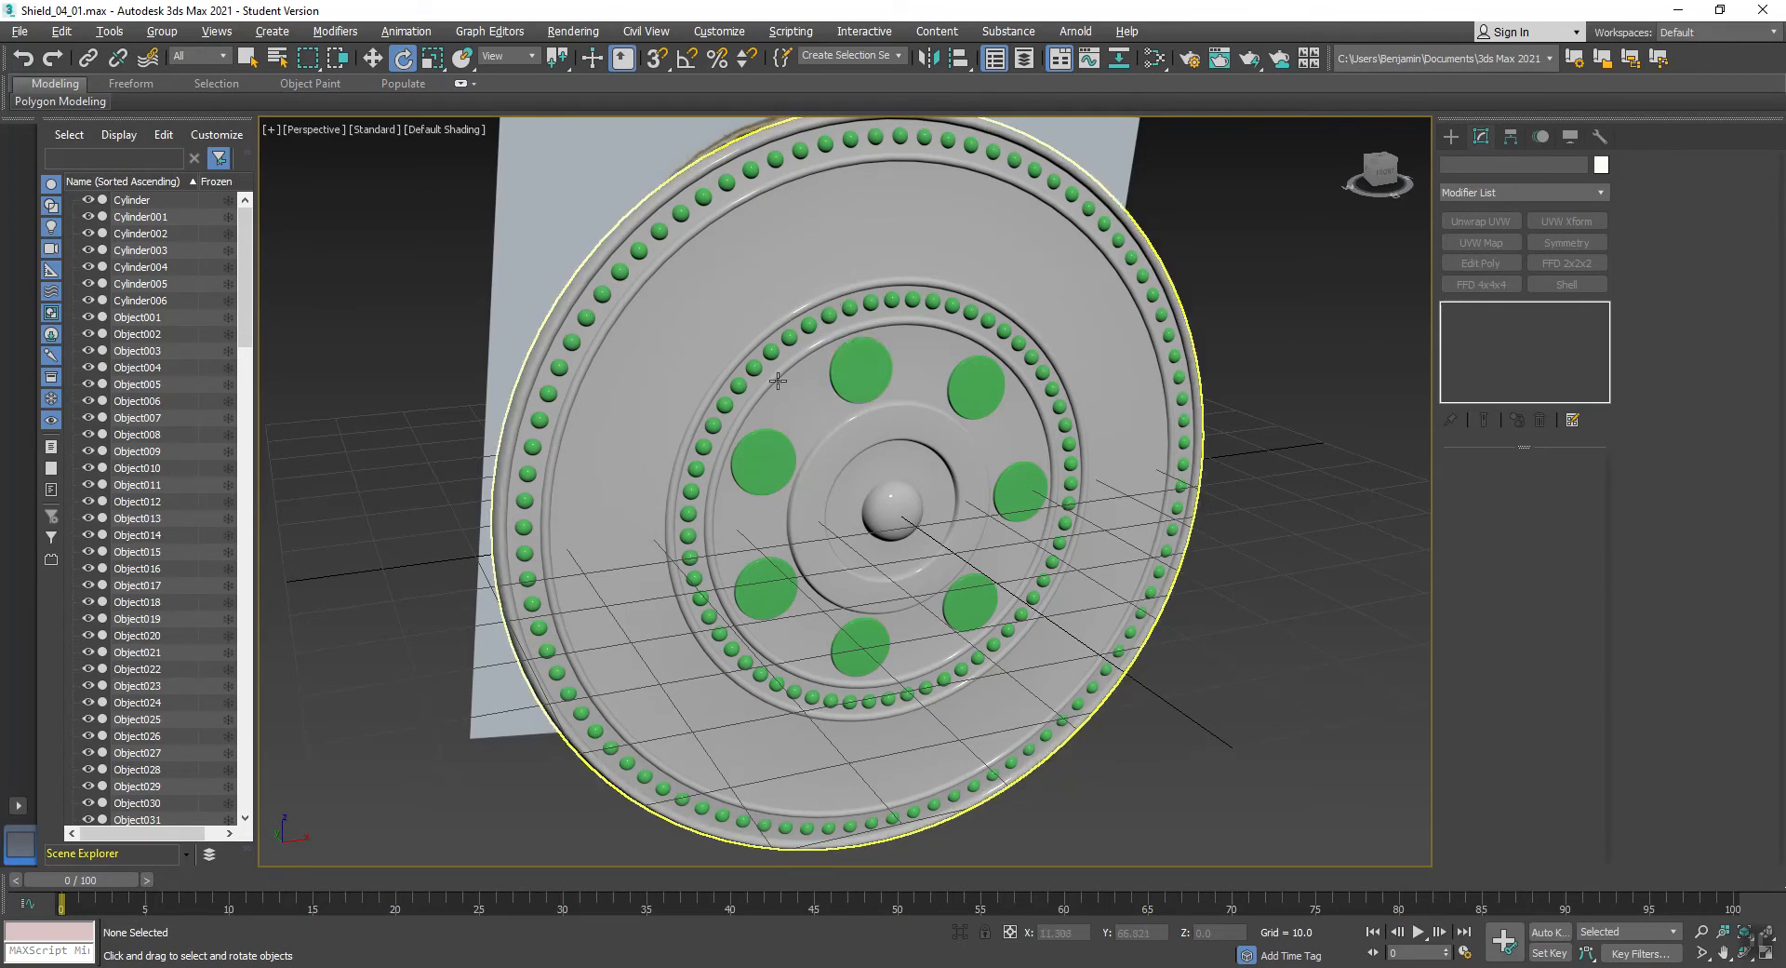
middle_drag(832, 378, 784, 372)
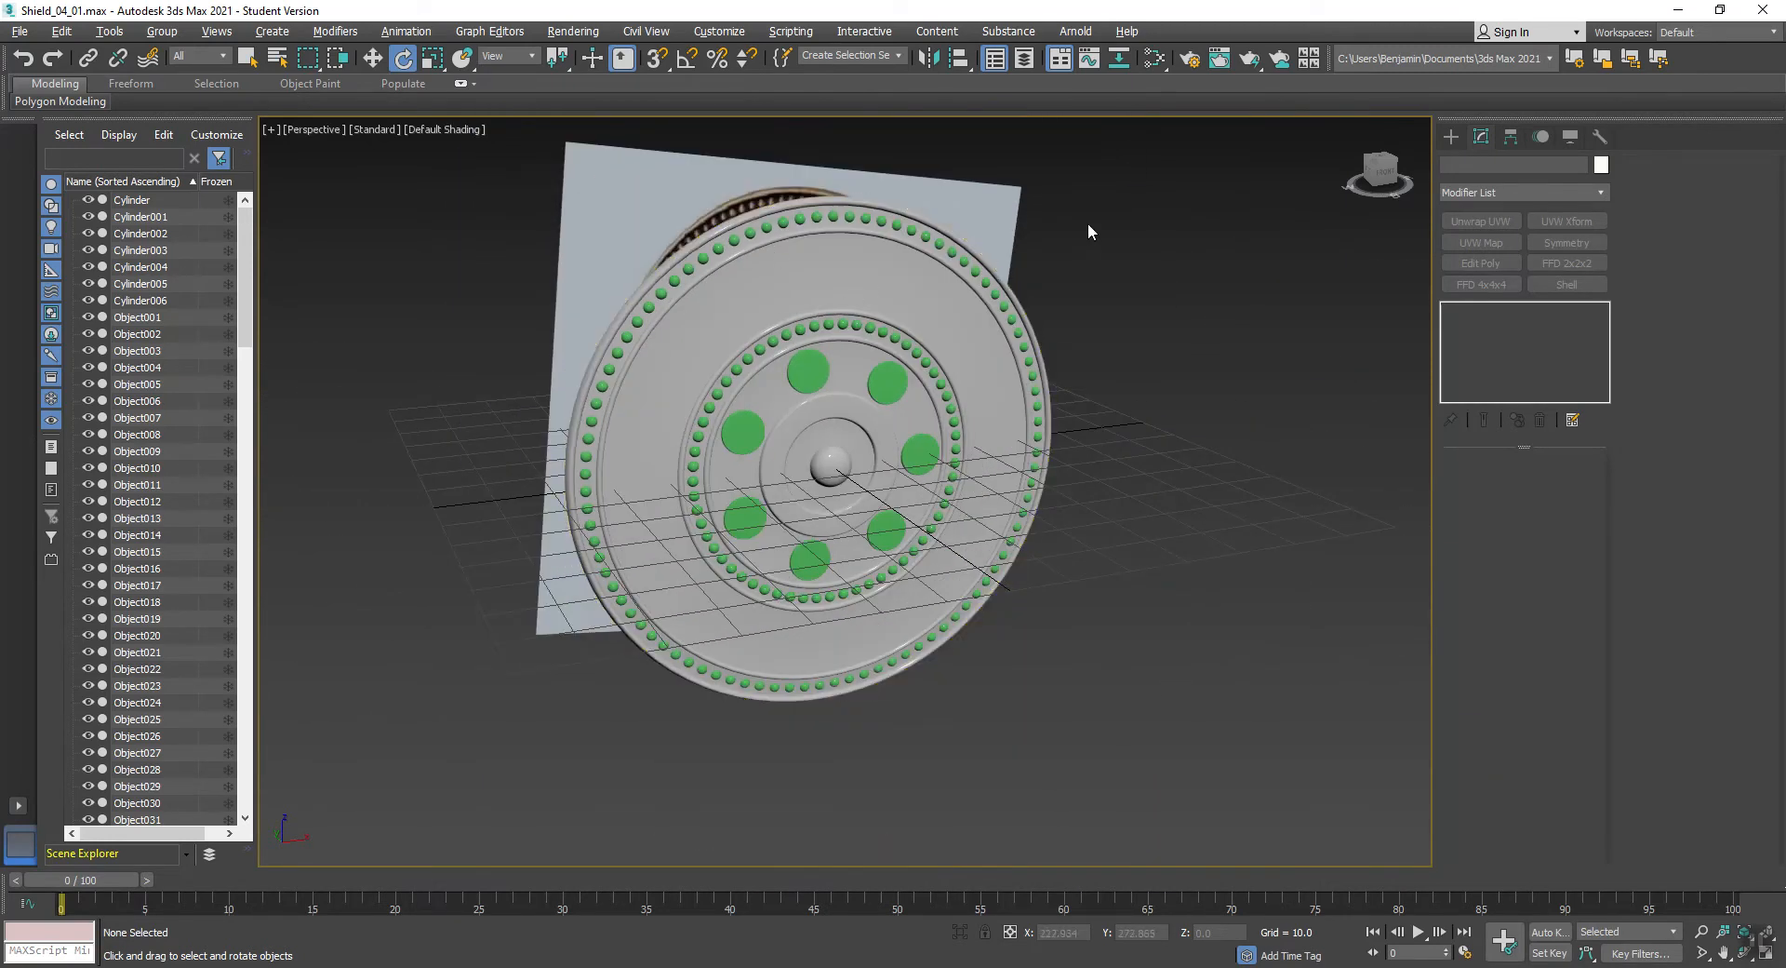
- Select the shield body with all its studs and discs and store them as a named selection set, HP shield
drag(1203, 160, 376, 841)
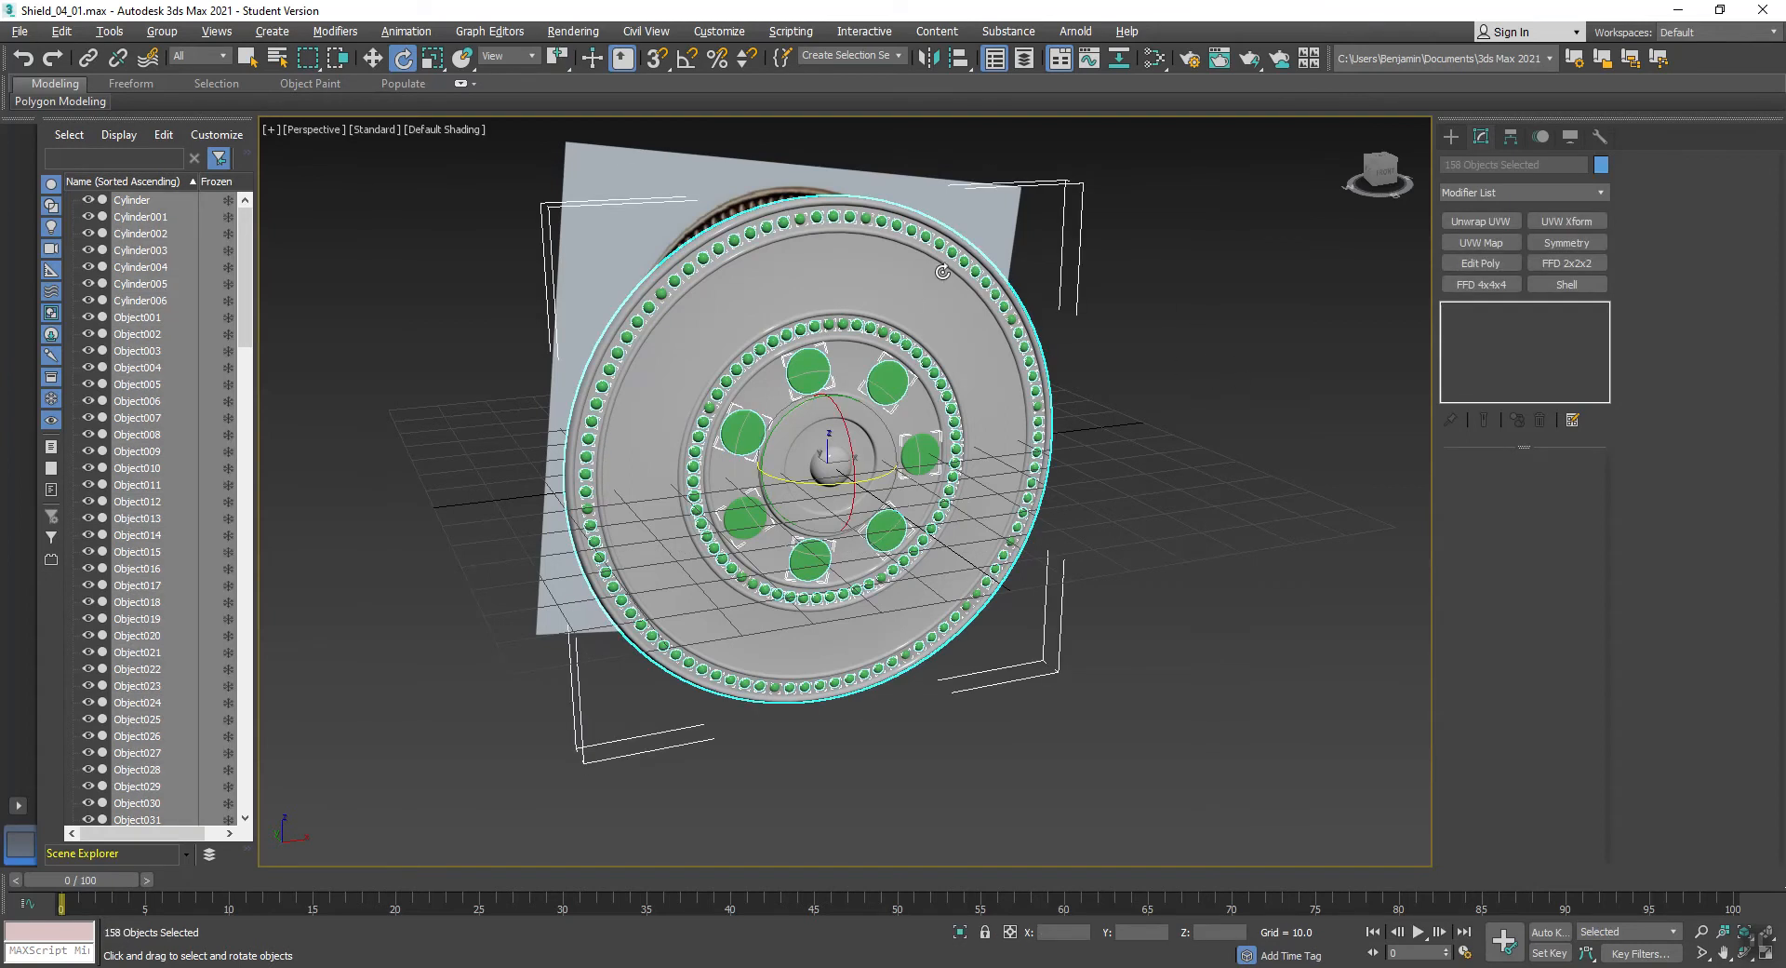
click(829, 56)
click(1144, 383)
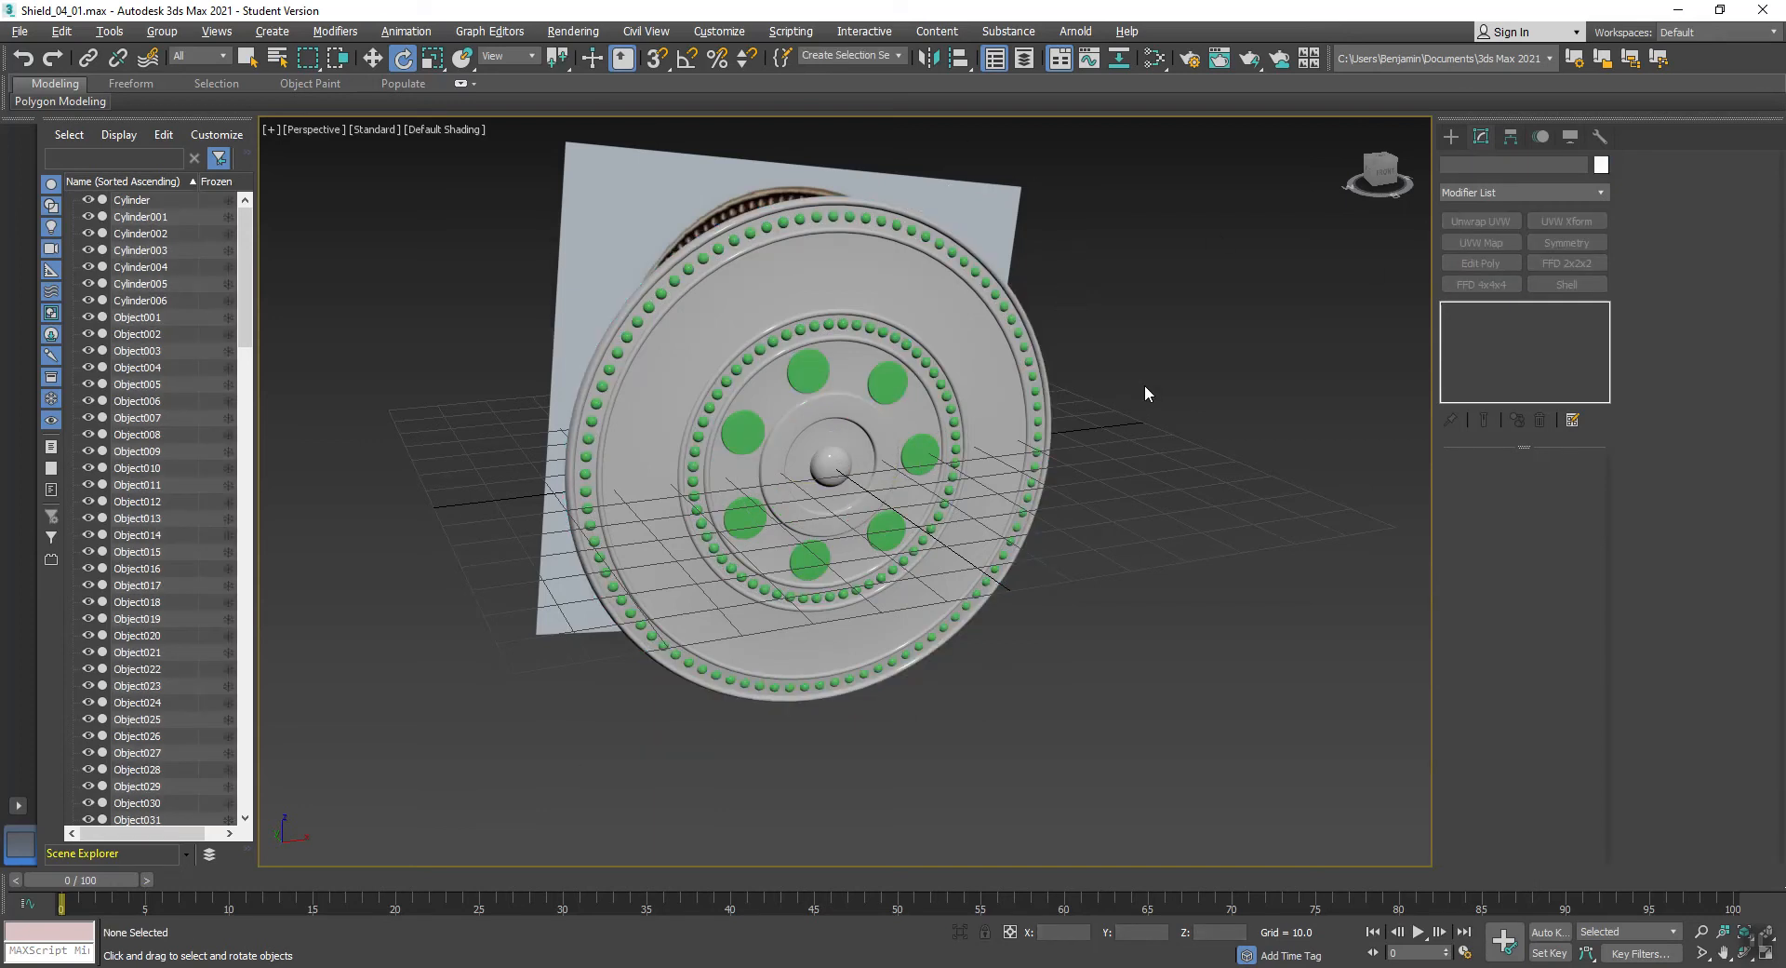
- Check the HP shield selection set by recalling it, and clear the selection
click(901, 56)
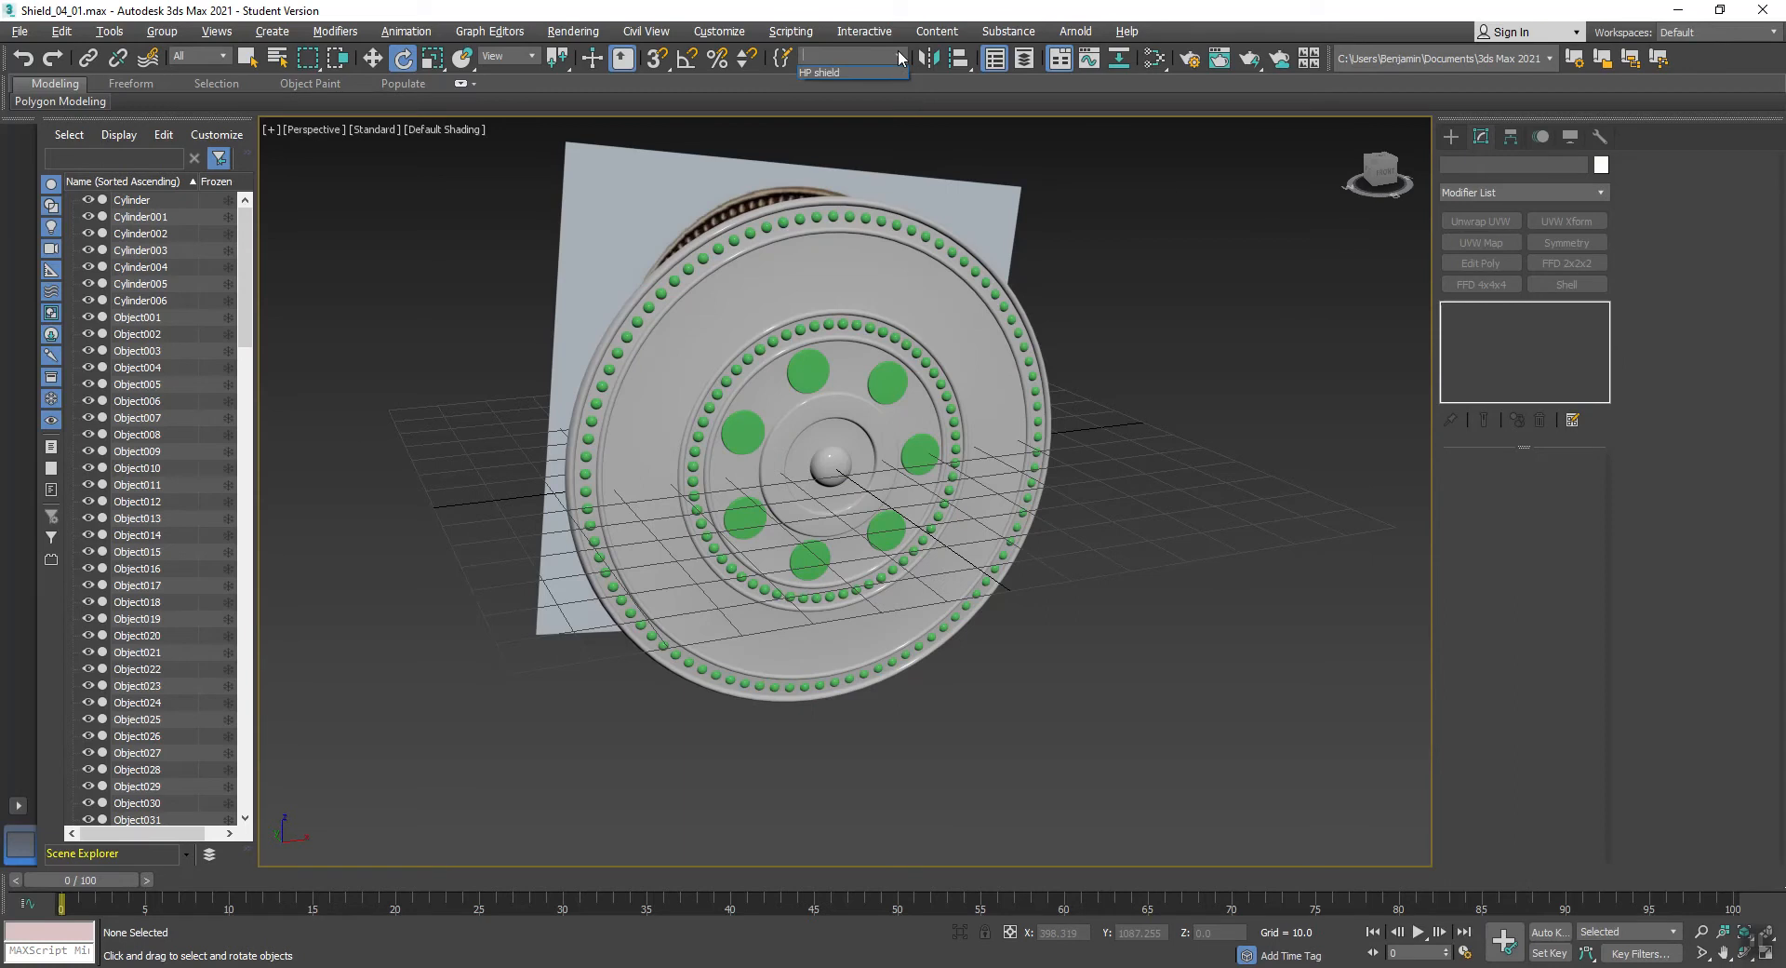
click(885, 72)
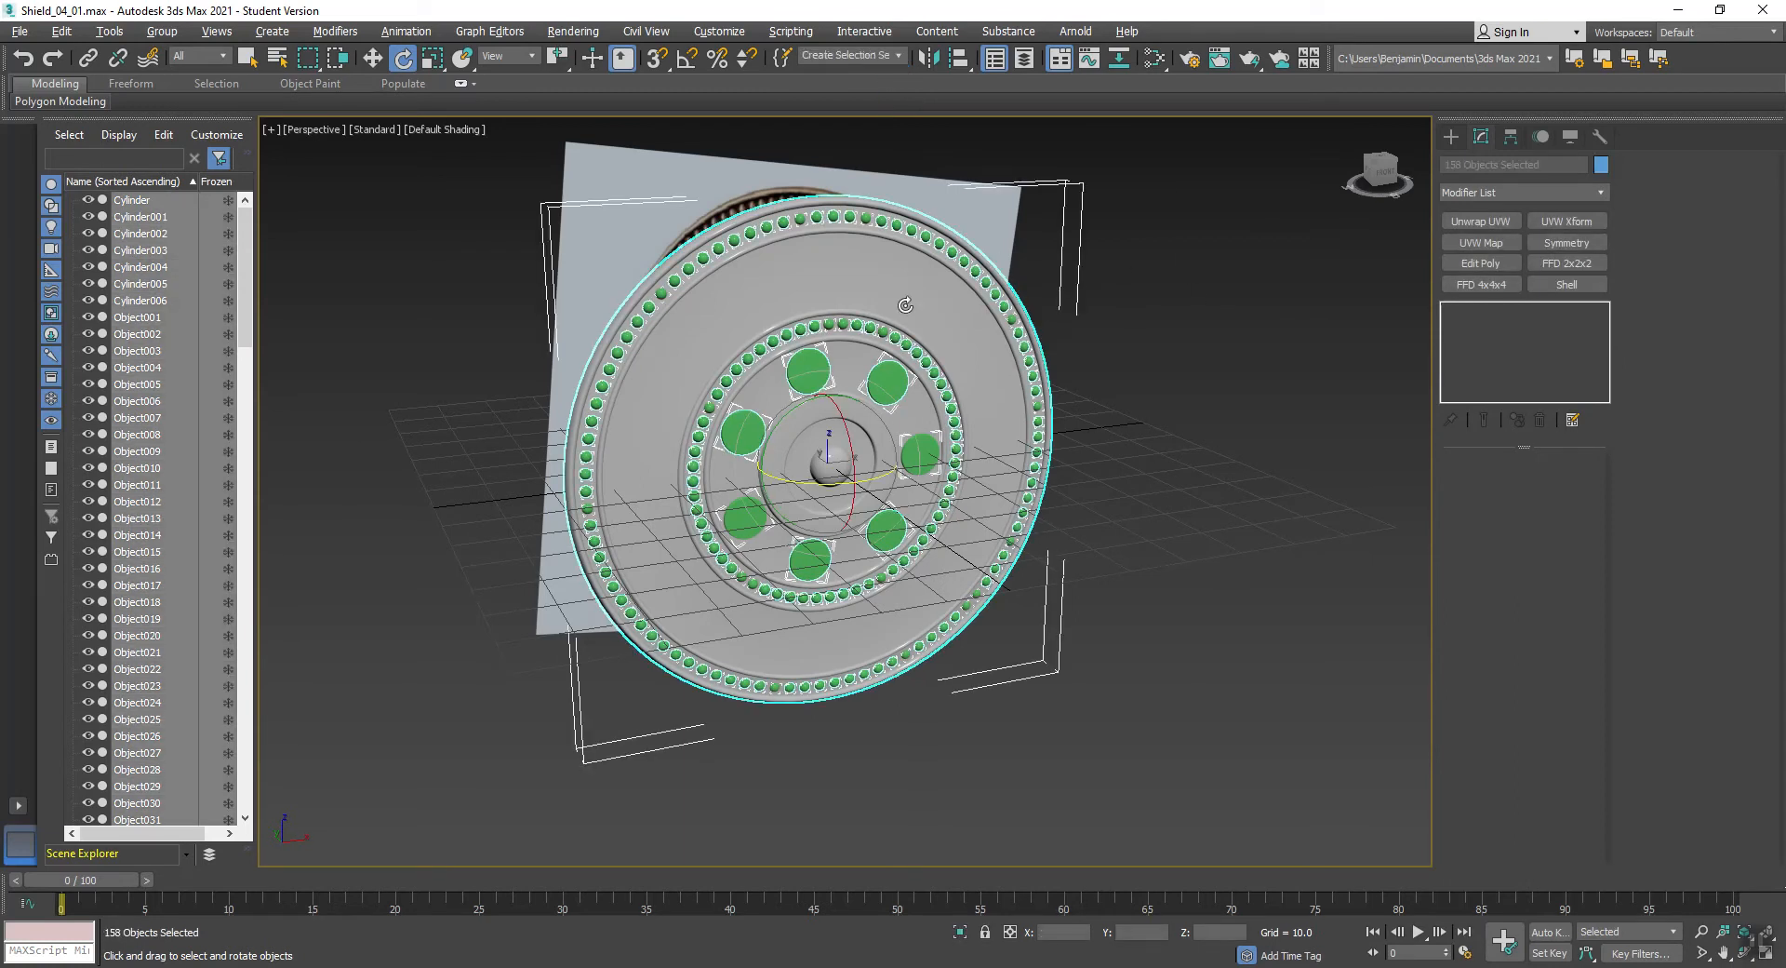
click(1143, 355)
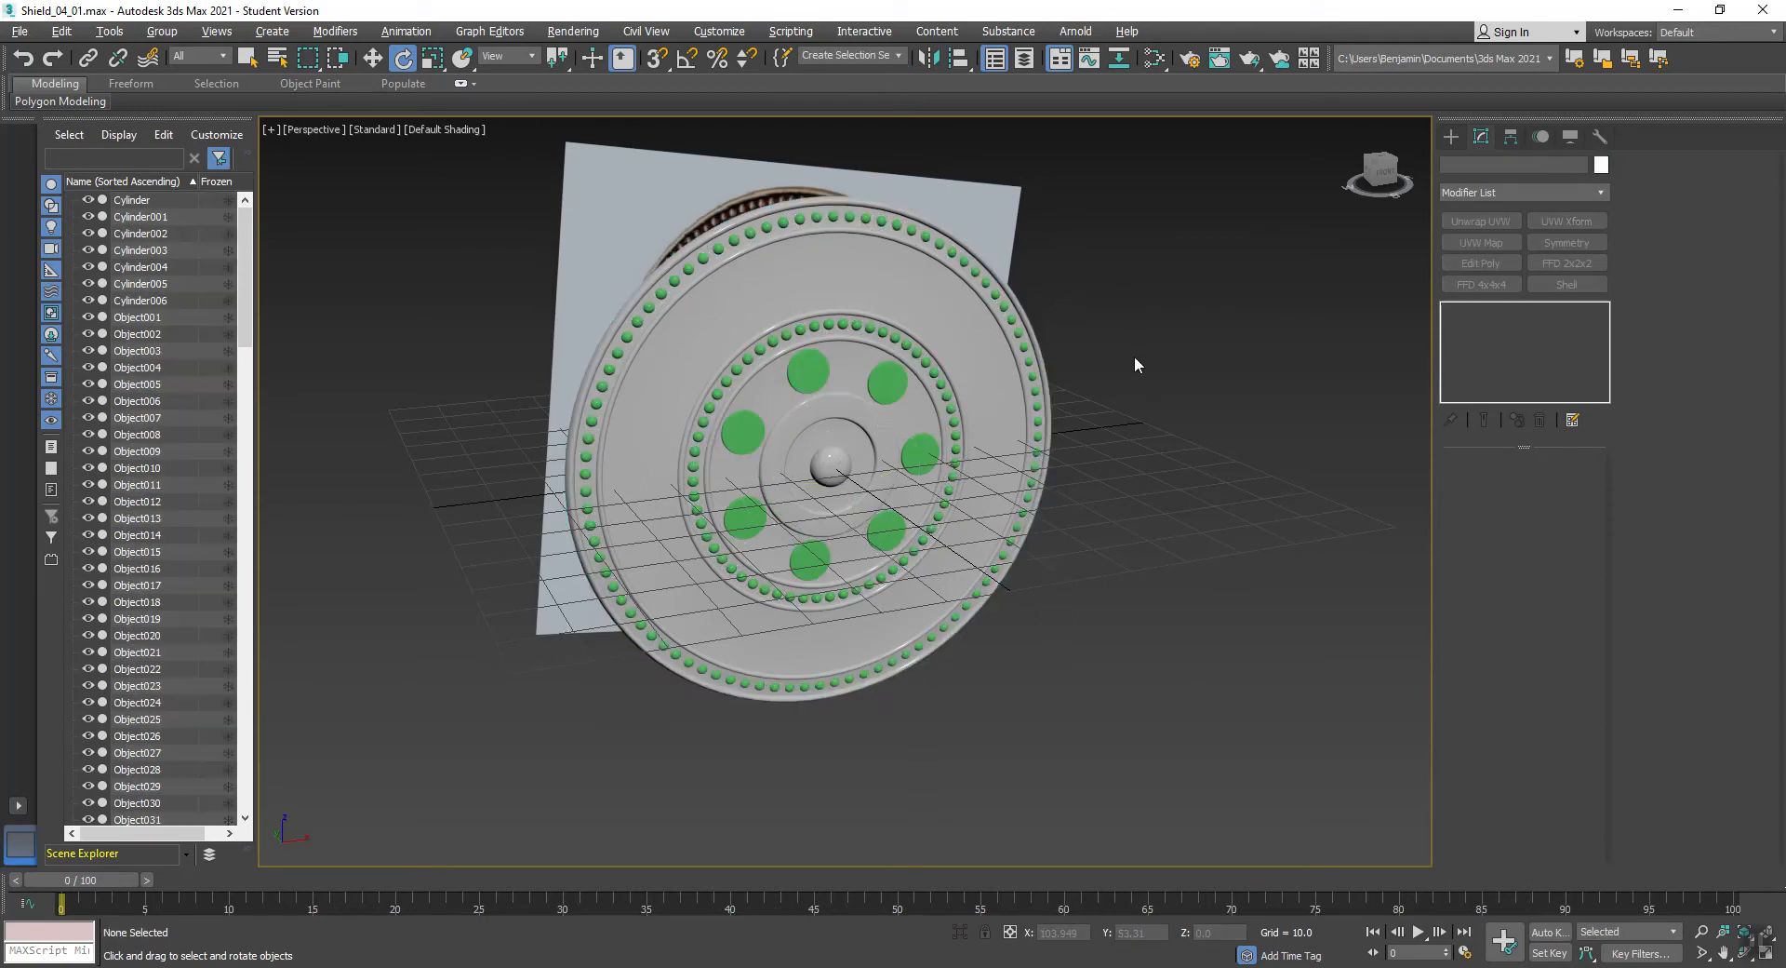
- Clone the SHIELD_HP body as an independent copy named SHIELD_LP
click(740, 285)
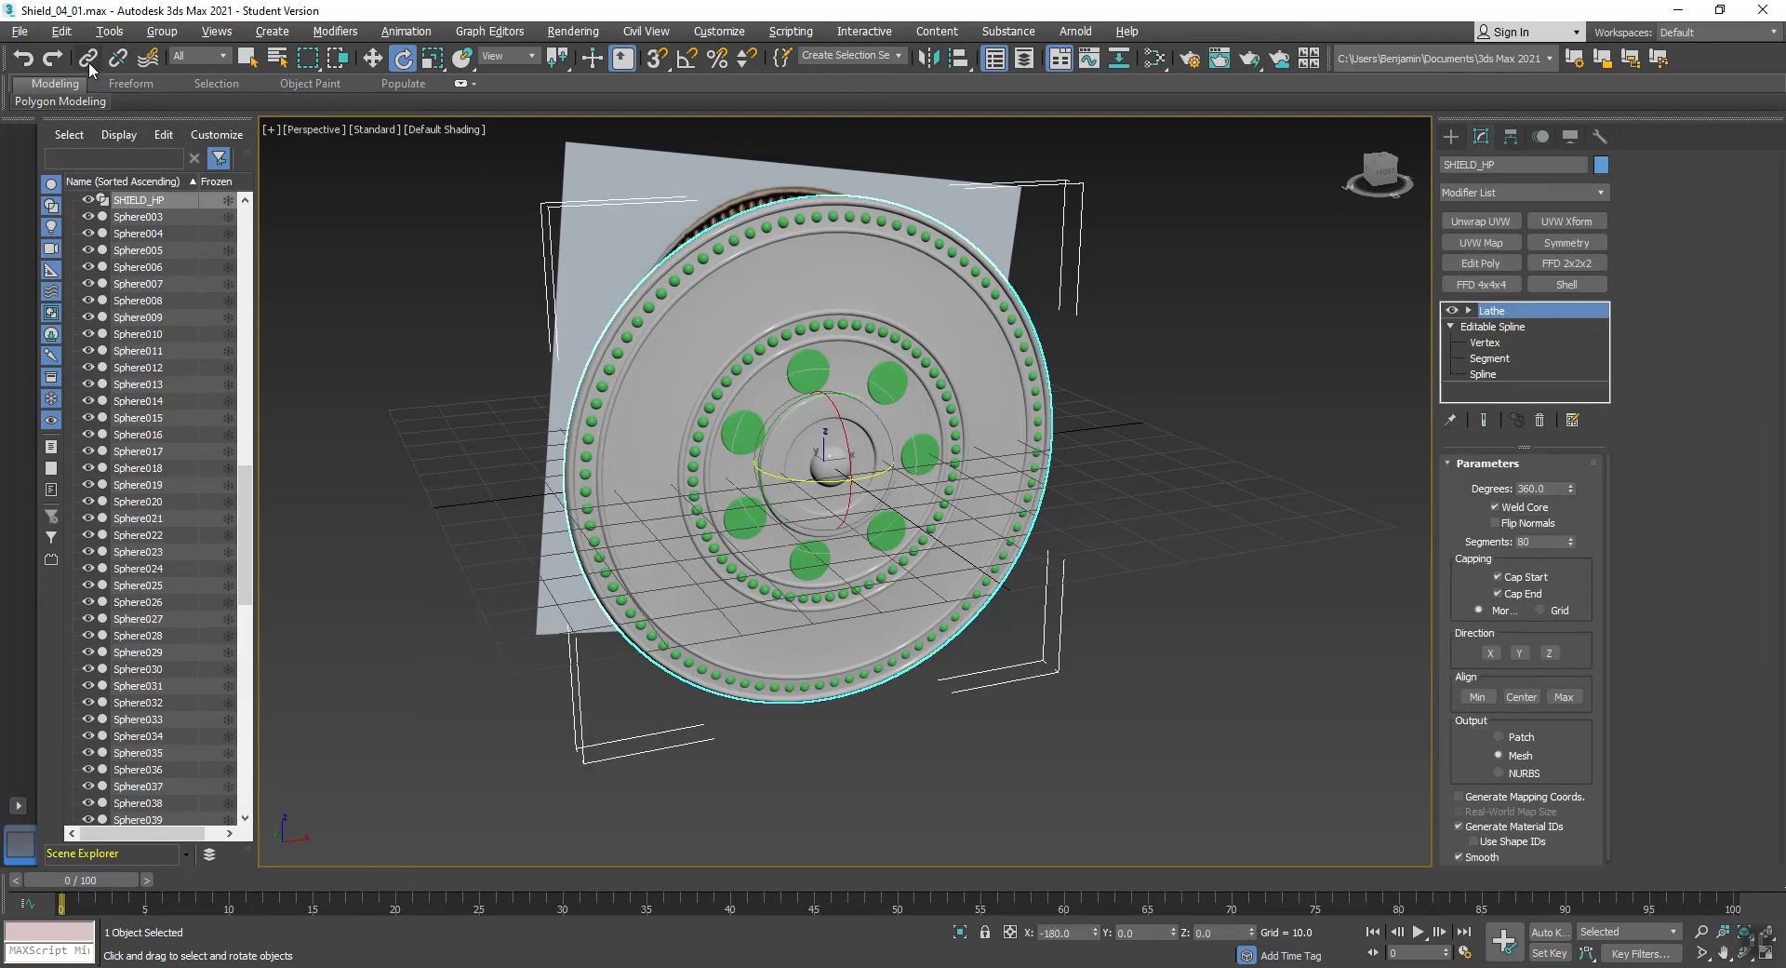
click(62, 32)
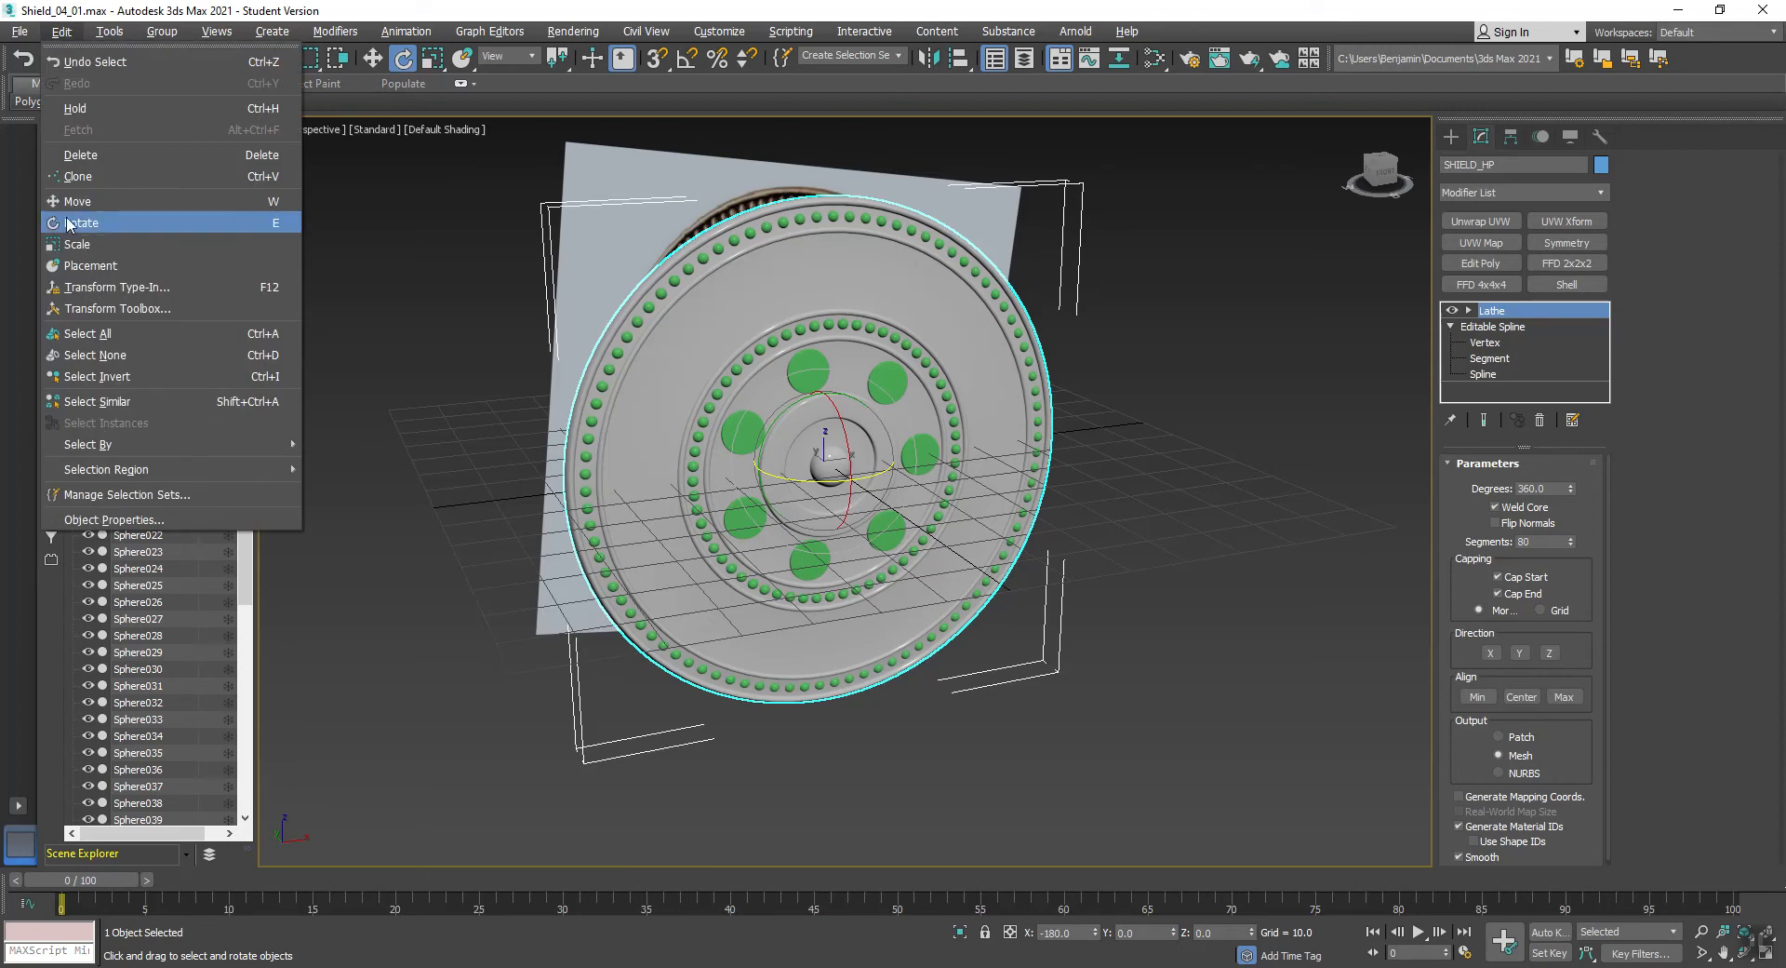
click(77, 176)
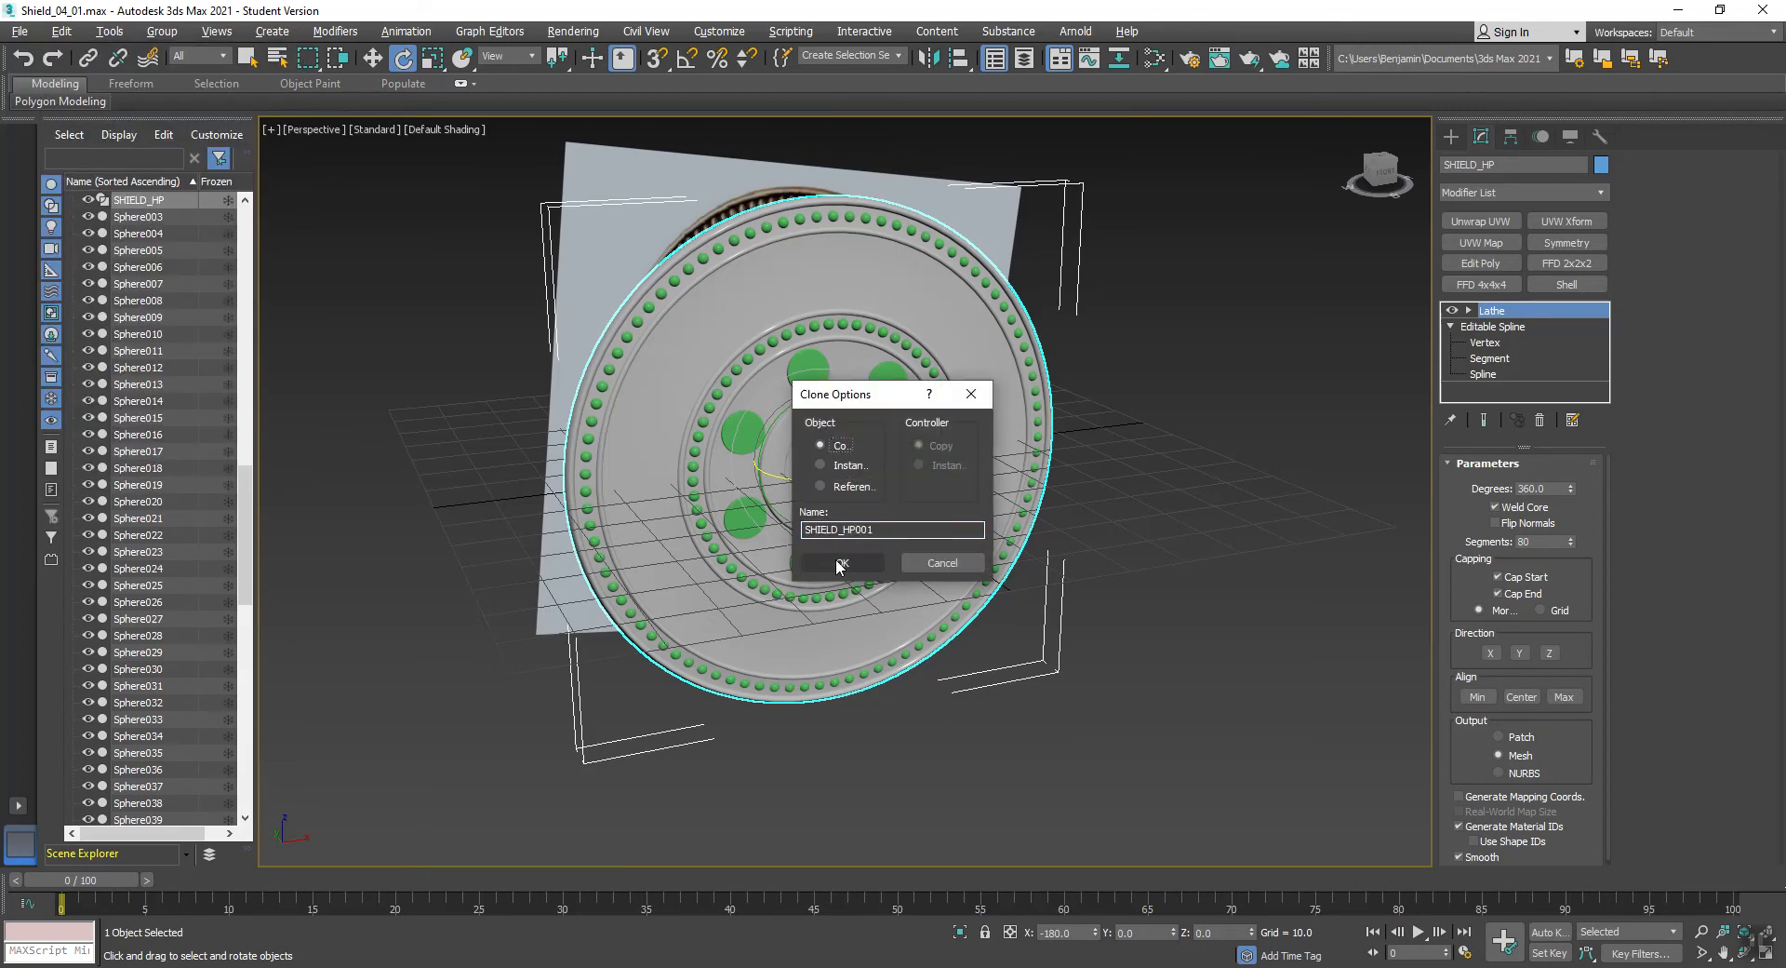
drag(844, 530, 876, 531)
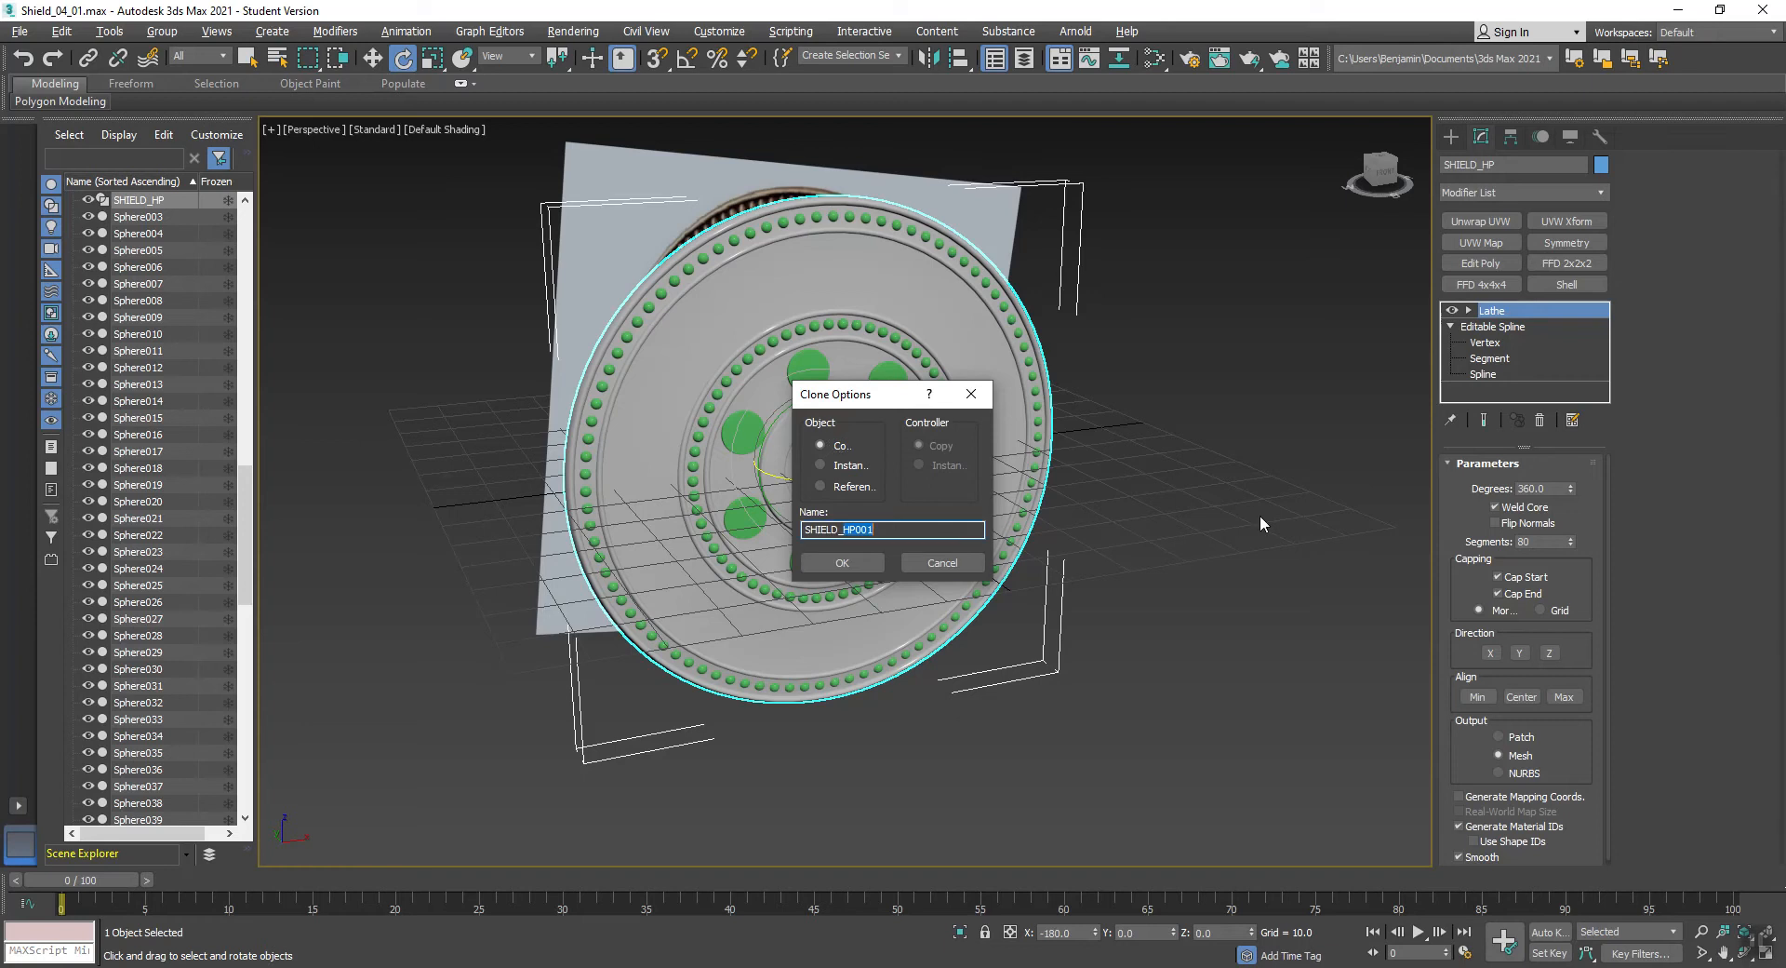
text(LP)
click(837, 563)
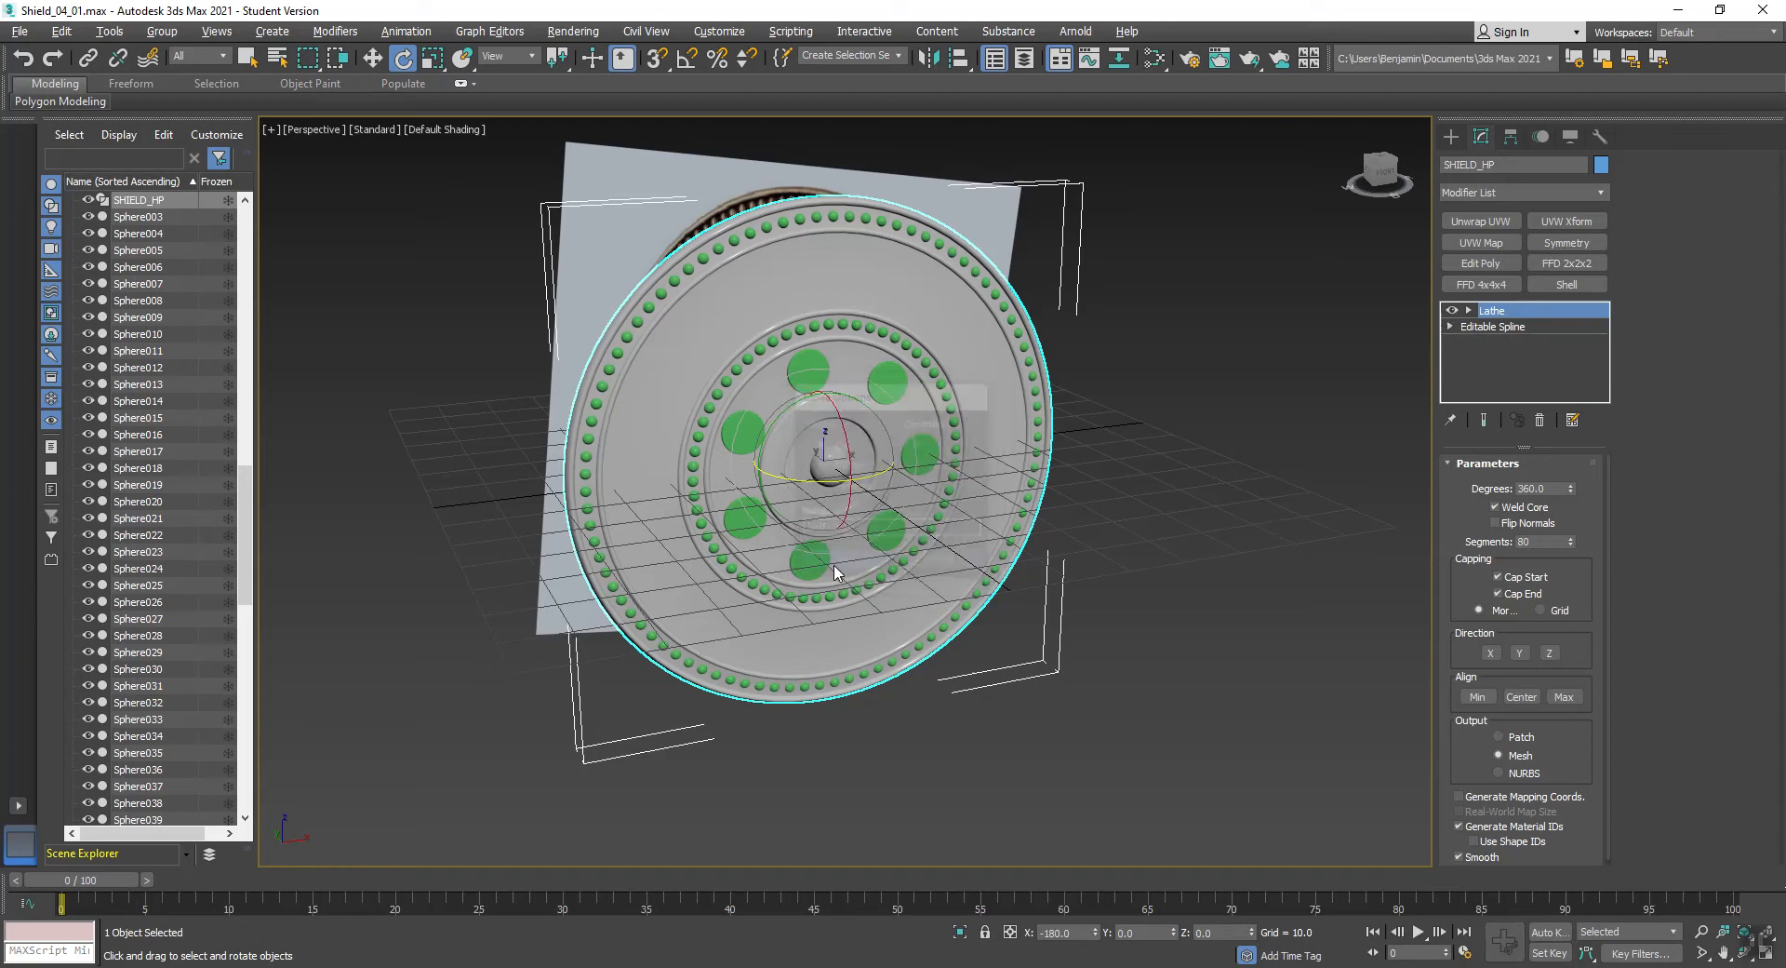
- Hide everything except SHIELD_LP and store it as a named selection set, LP Shield
right_click(1094, 356)
click(1145, 285)
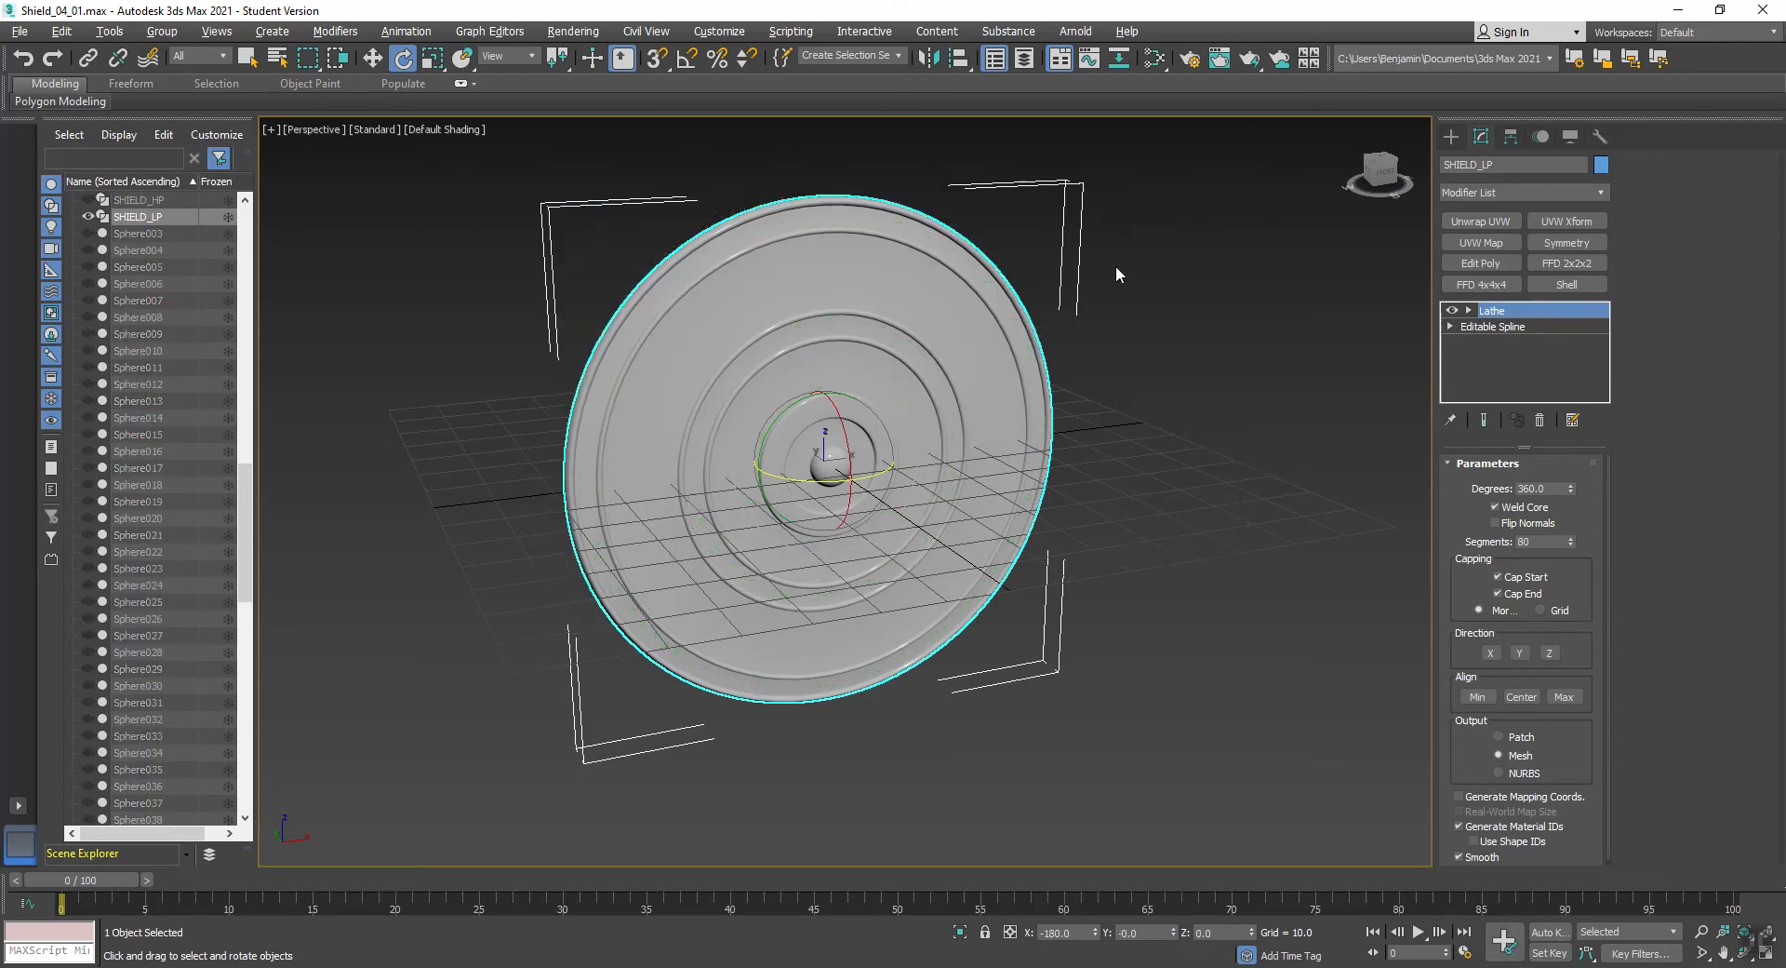
click(857, 53)
key(ctrl+r)
mouse_move(827, 533)
alt+middle_down()
mouse_move(809, 503)
mouse_move(802, 529)
alt+middle_up()
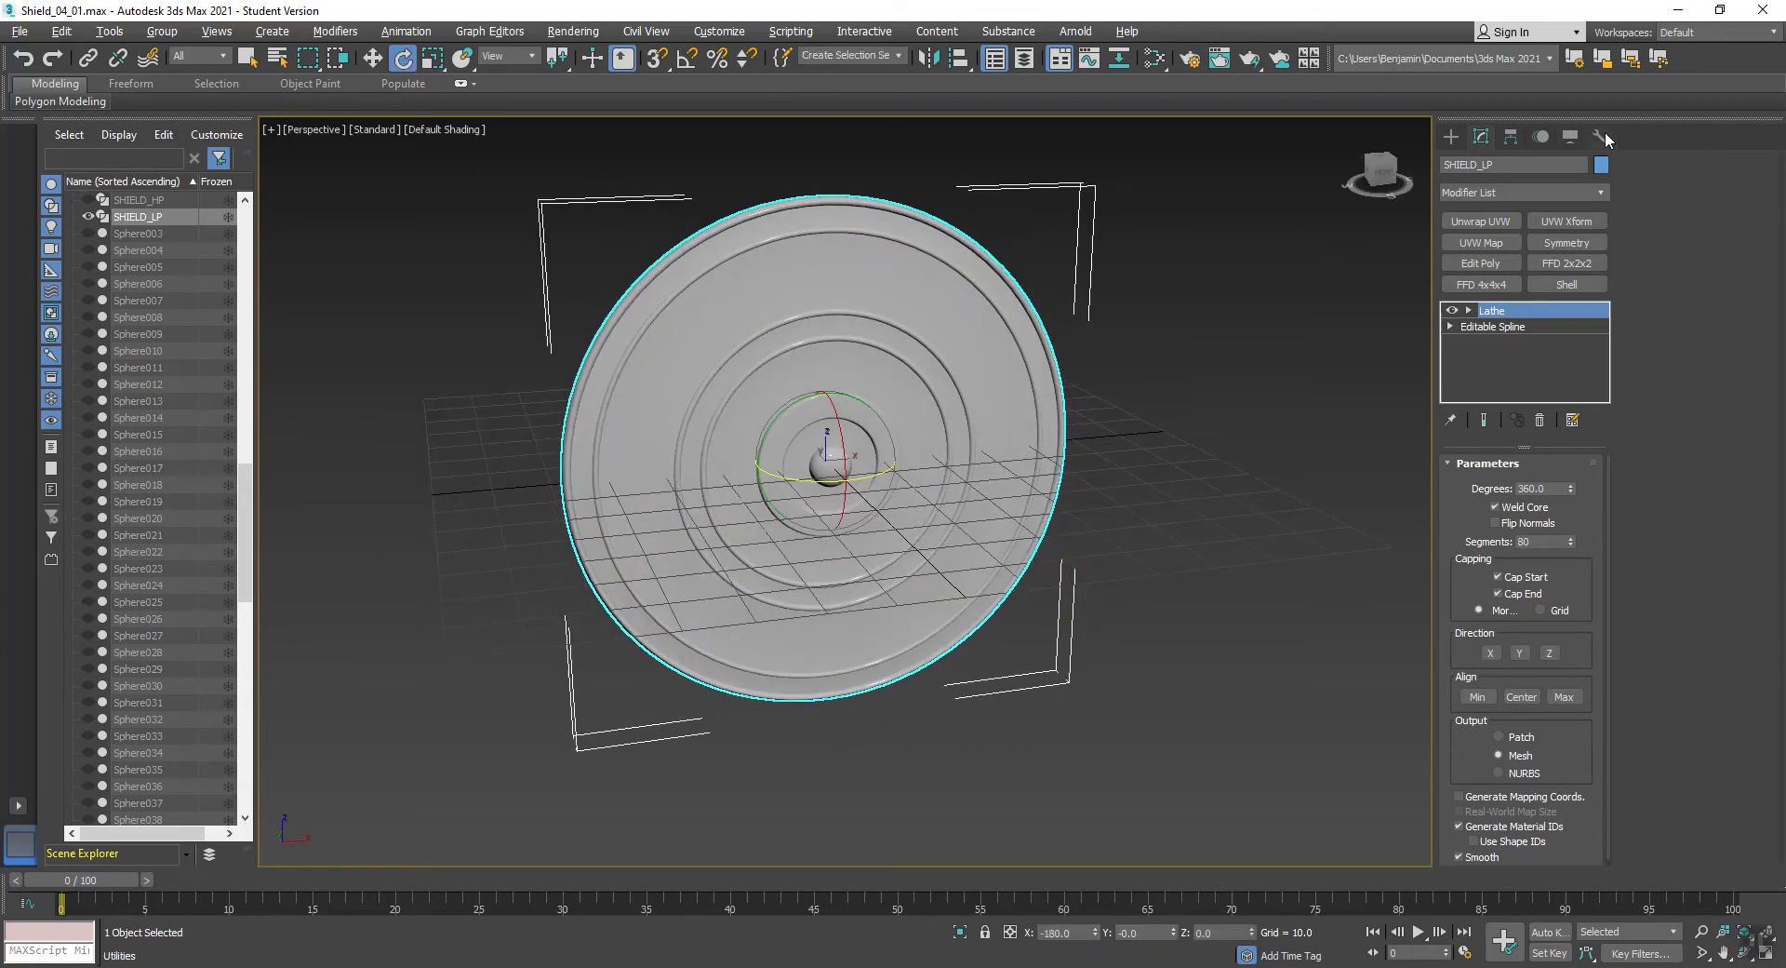
- Open the Polygon Counter utility for SHIELD_LP, place its window clear of the model, and return to the object's modifier settings
click(1604, 131)
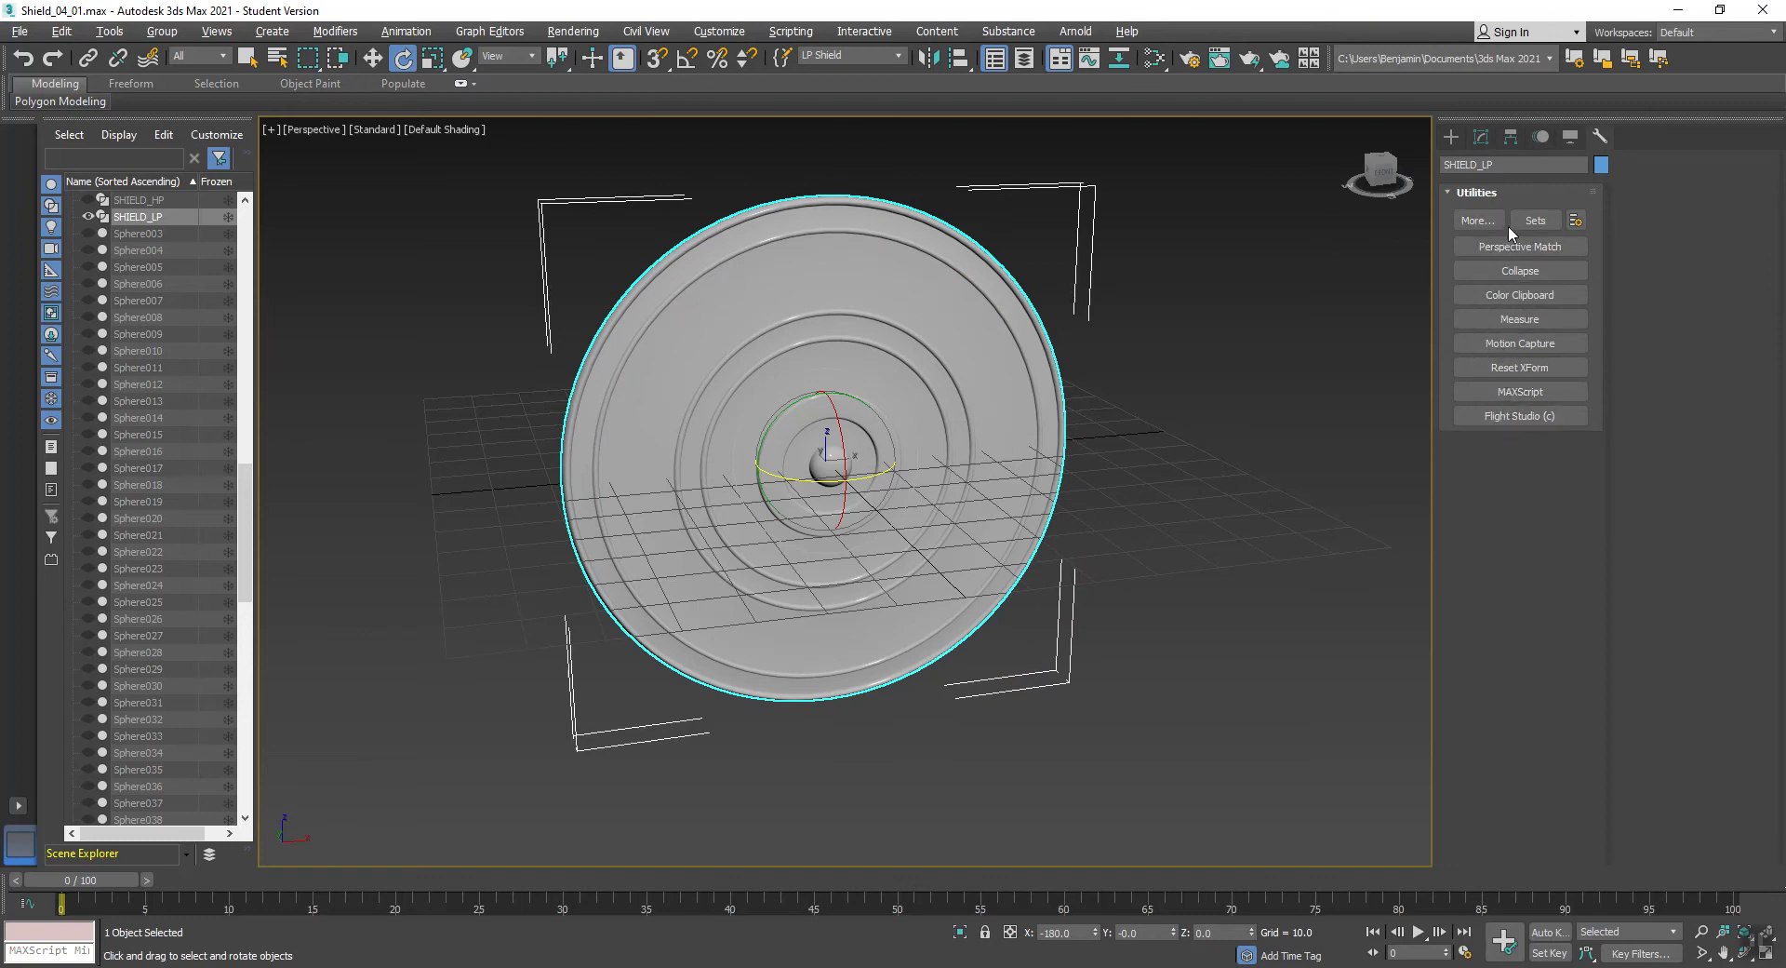
click(1470, 221)
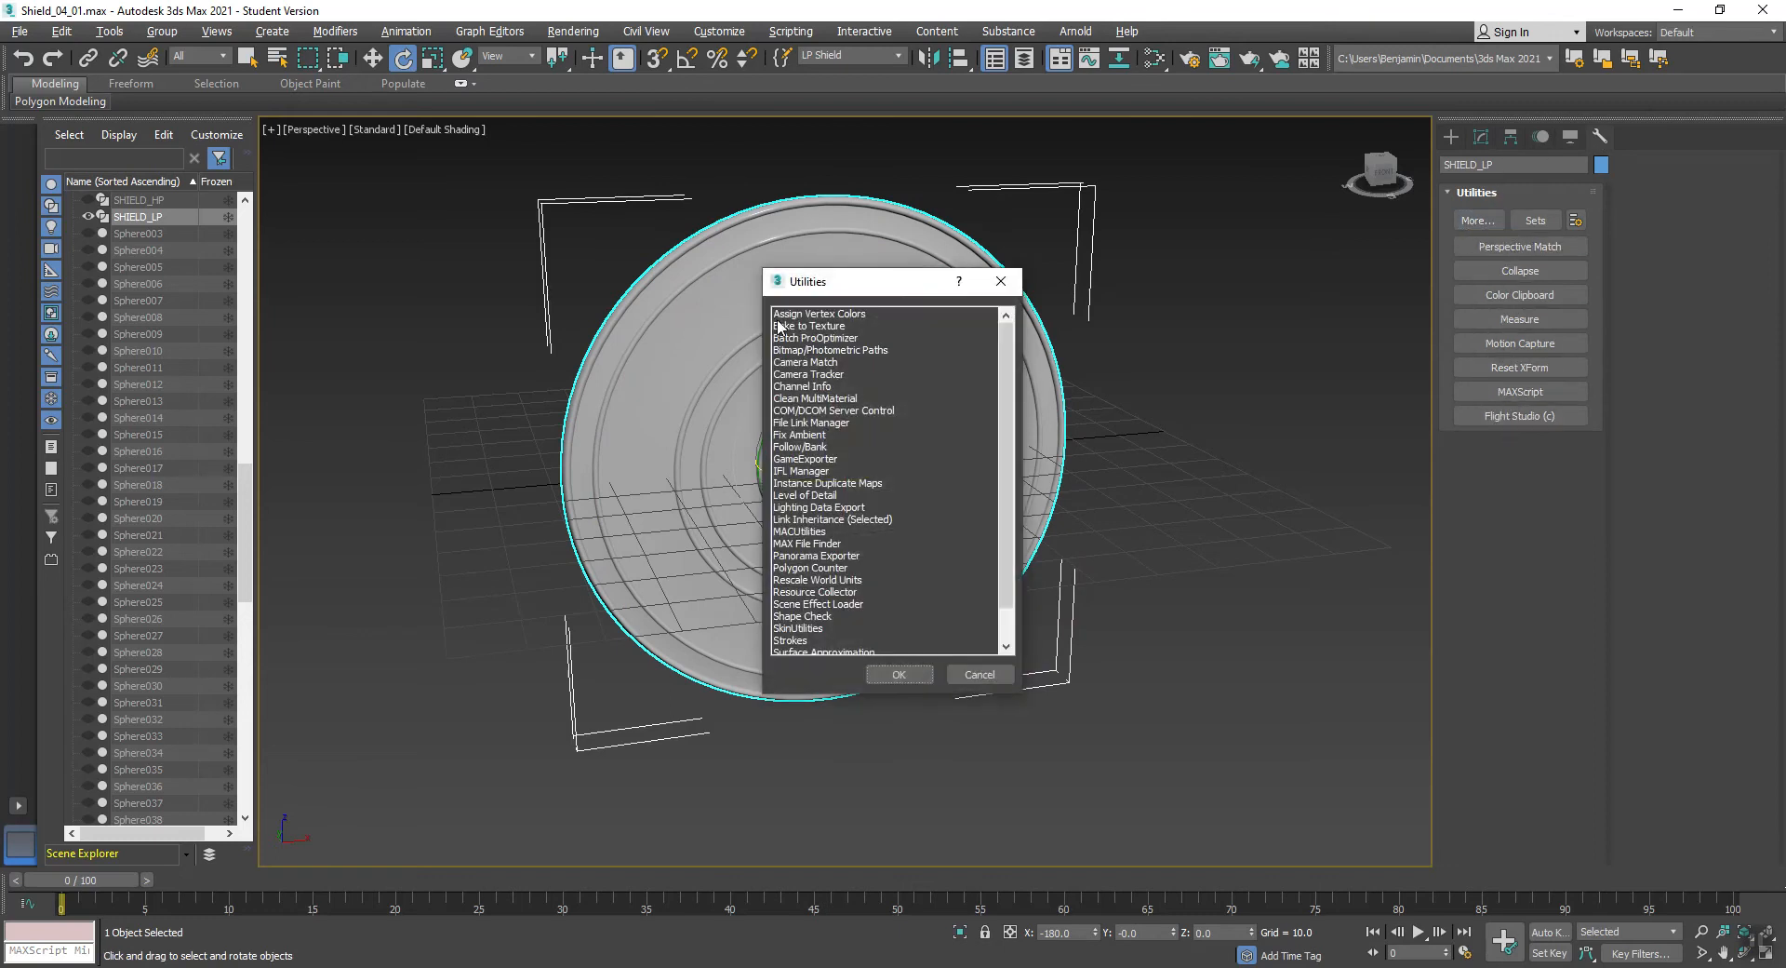
double_click(791, 568)
drag(912, 406, 302, 125)
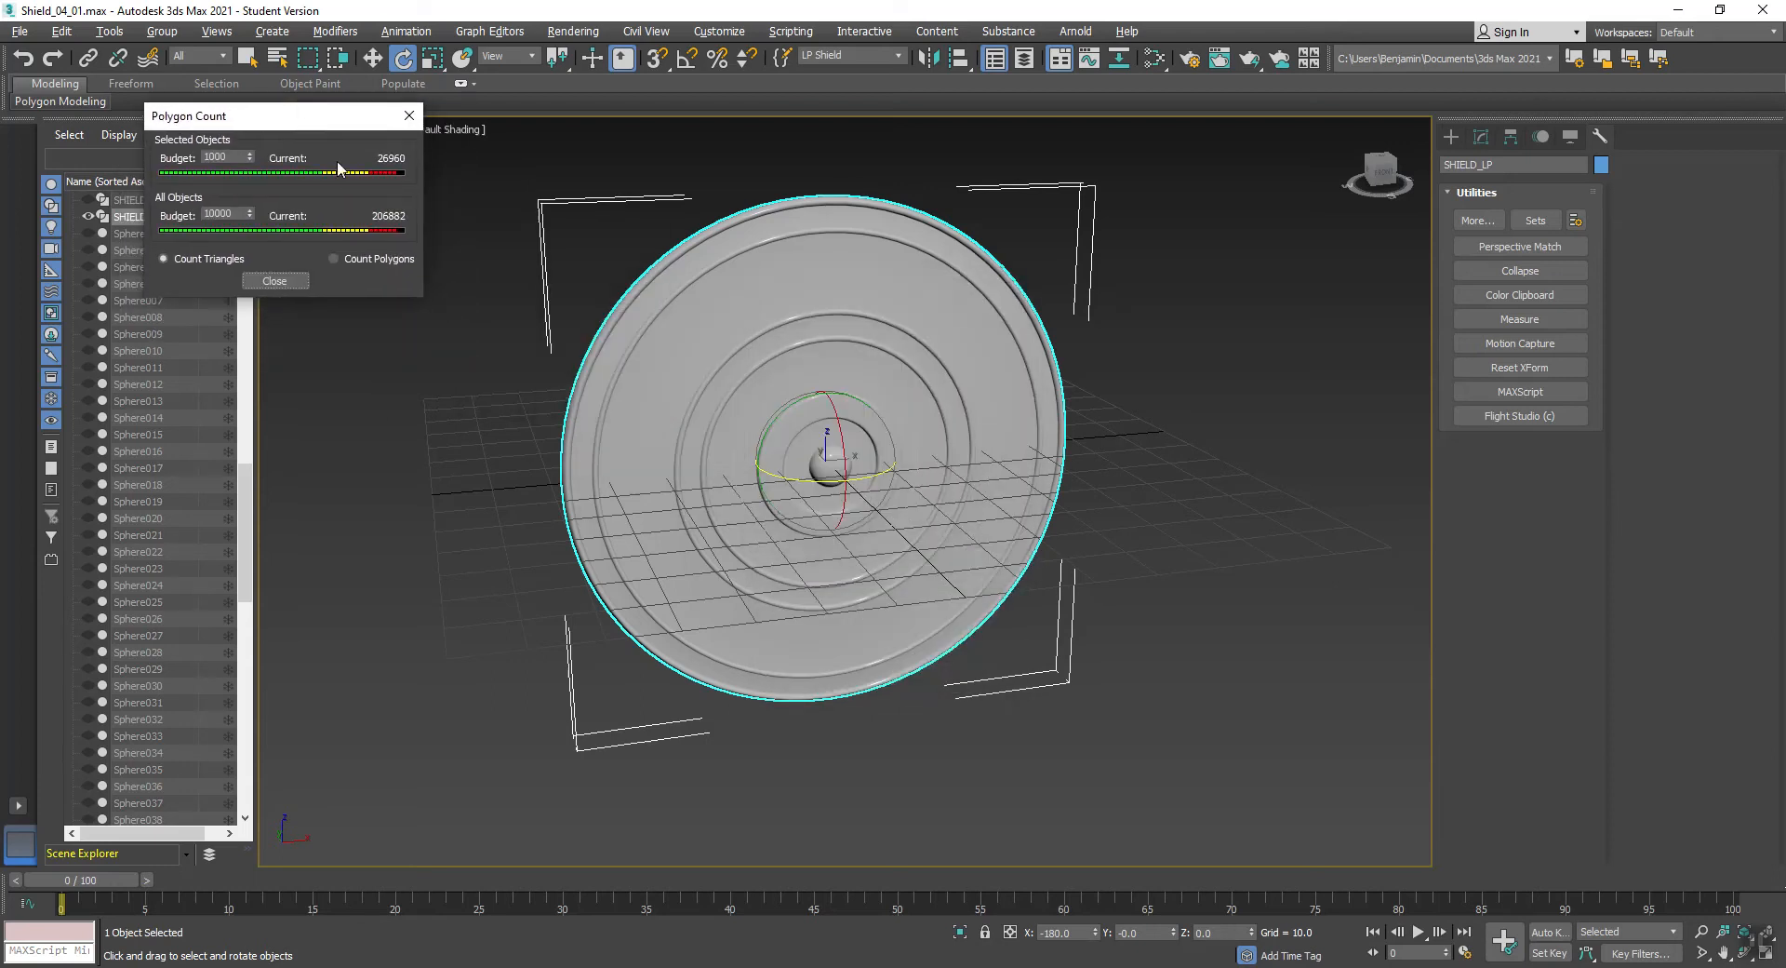
click(1480, 136)
drag(330, 126, 347, 196)
- Show edged faces on the shield and examine the mesh density along its rings
key(F4)
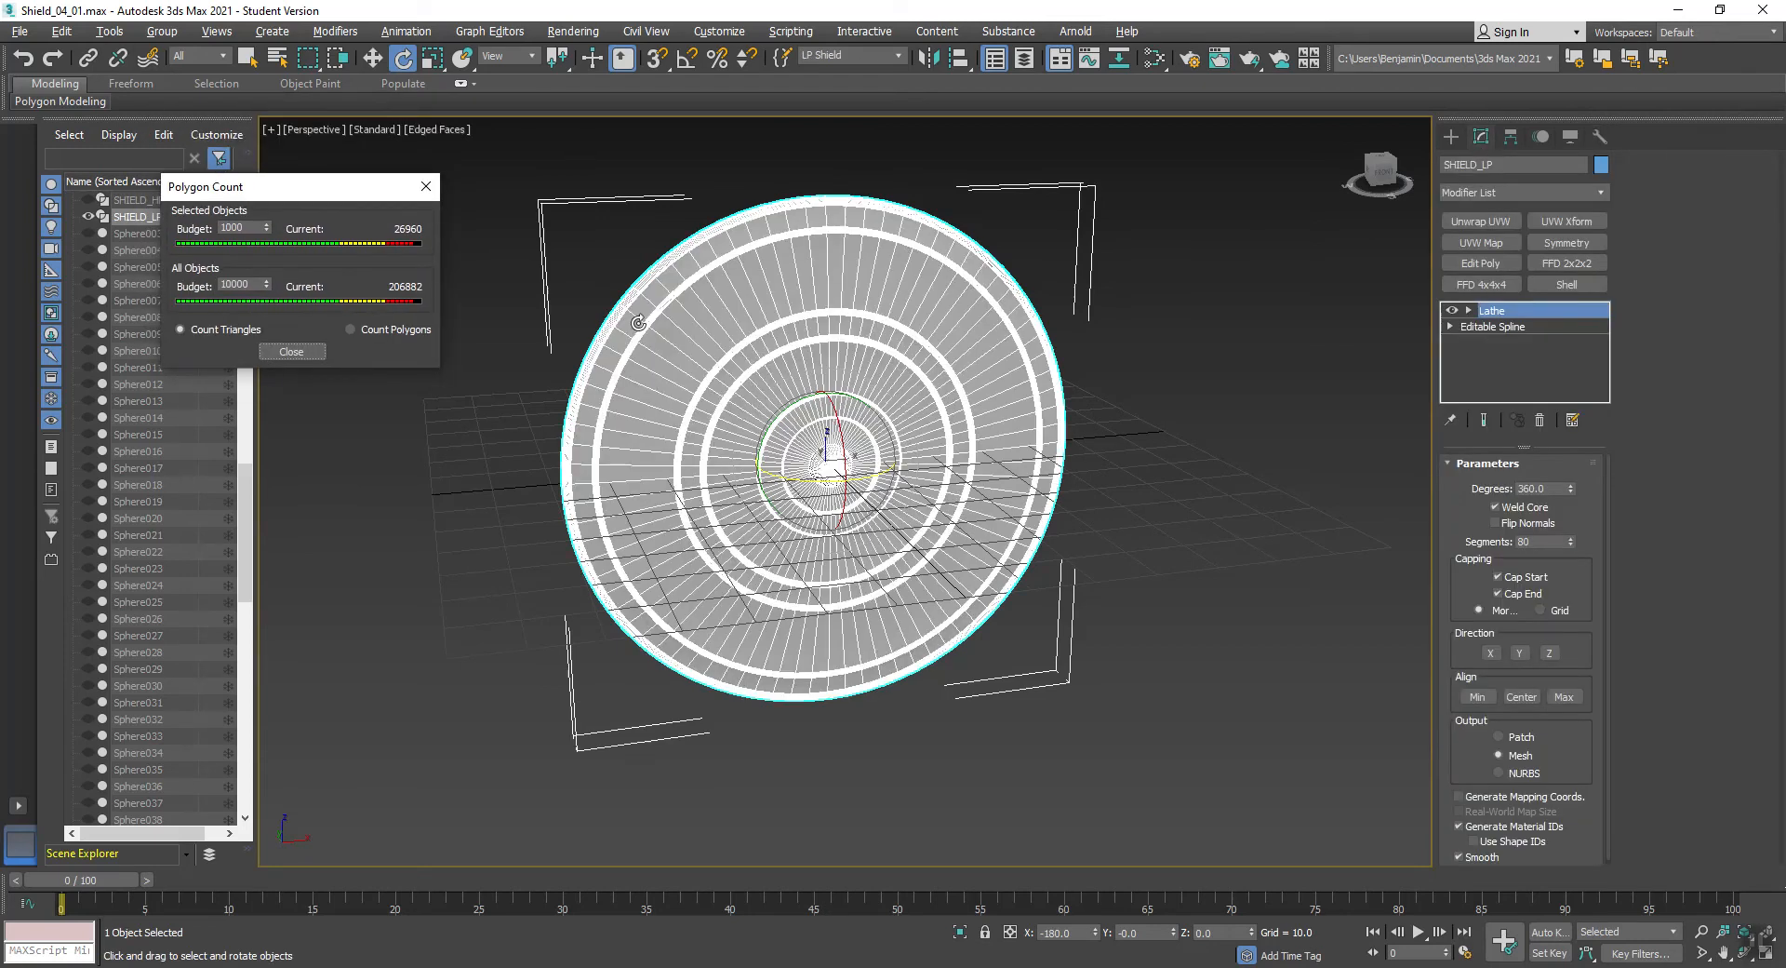
scroll(642, 381, up, 5)
scroll(639, 385, up, 4)
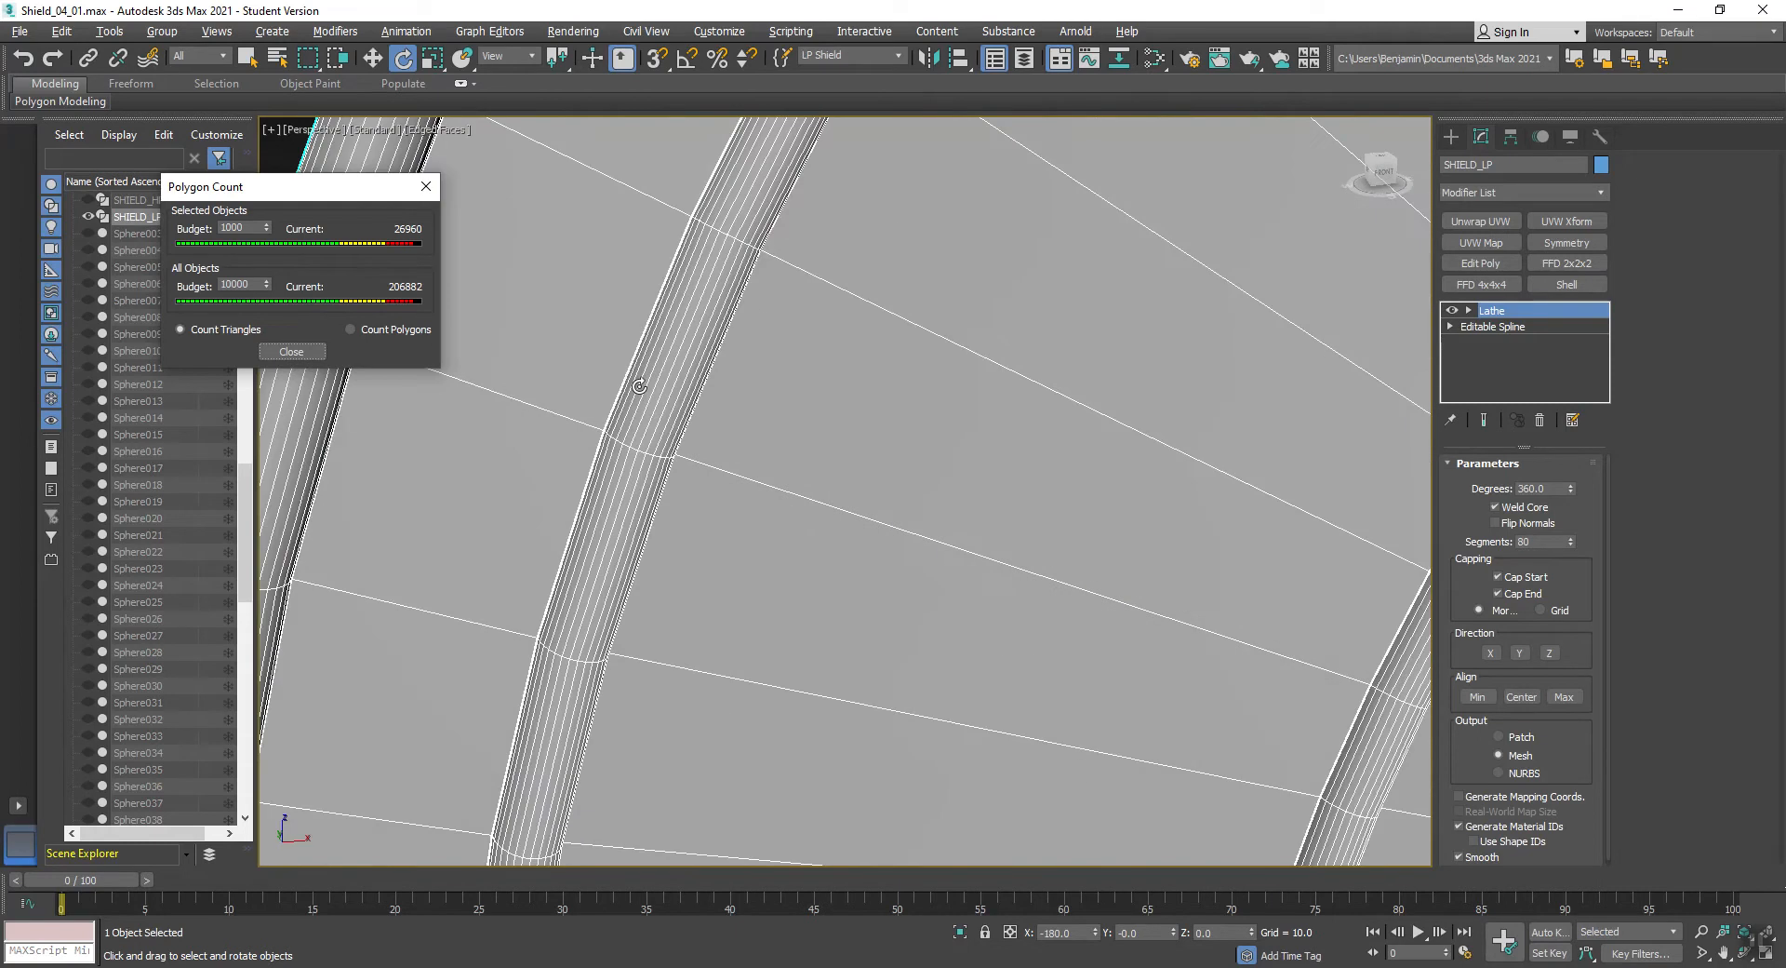
scroll(917, 452, down, 9)
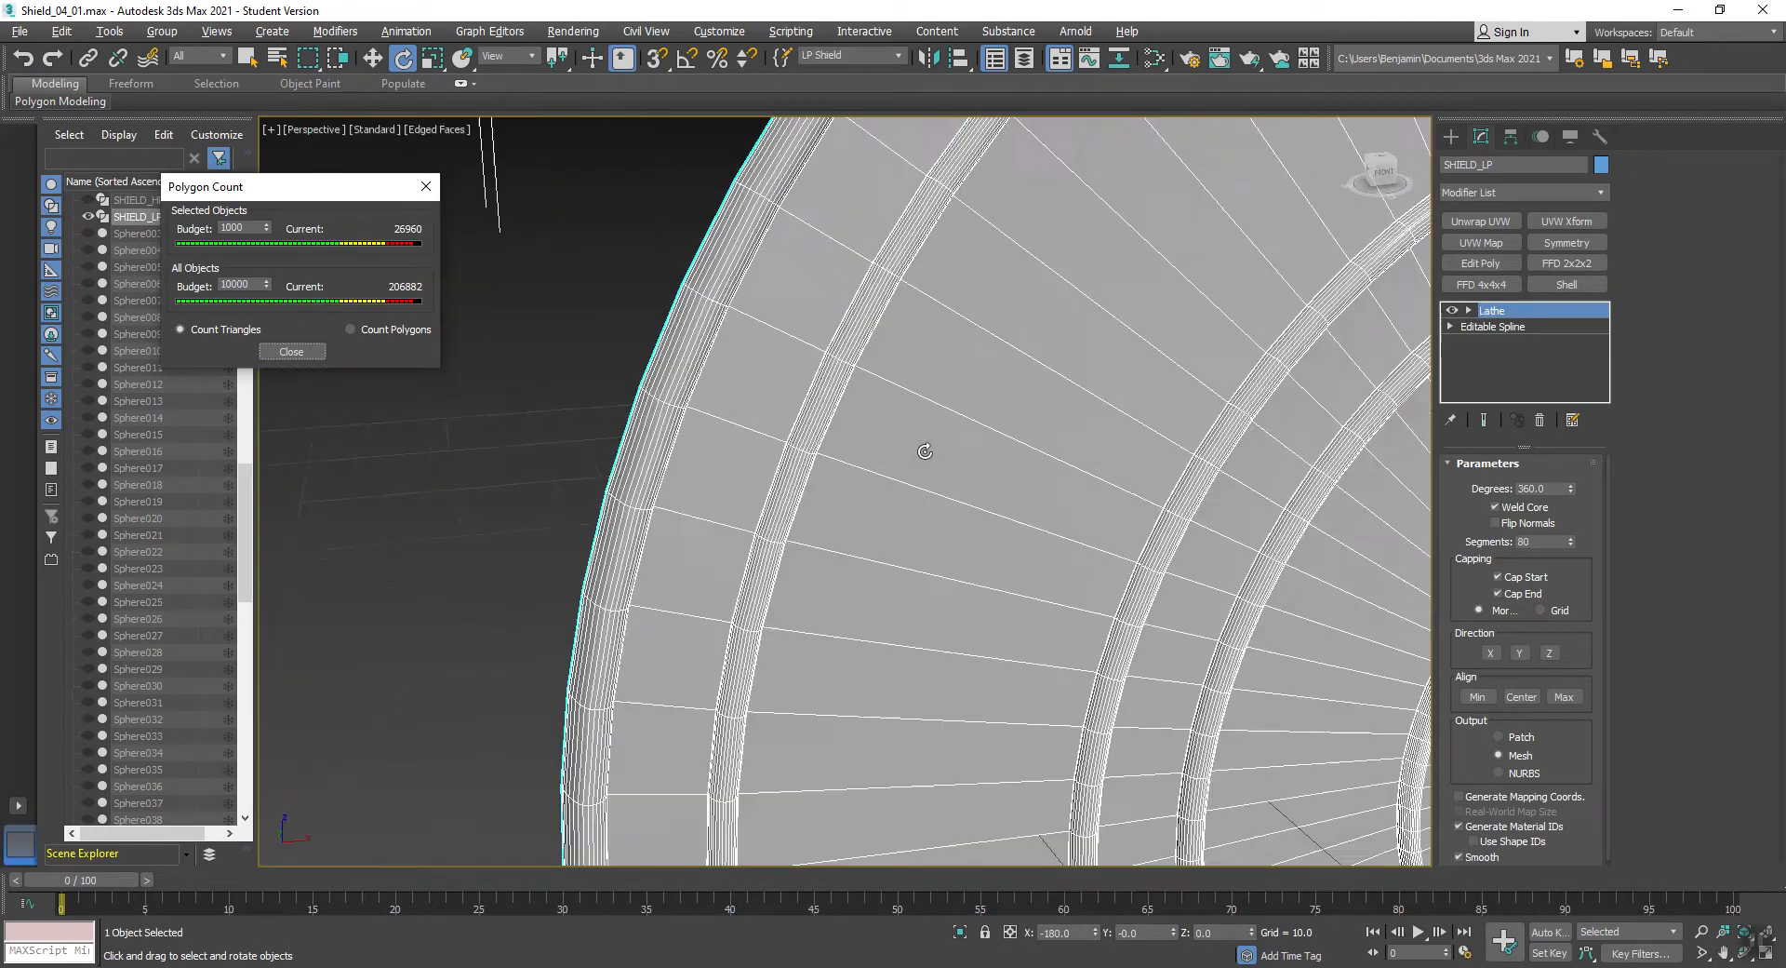
middle_drag(1064, 502, 847, 444)
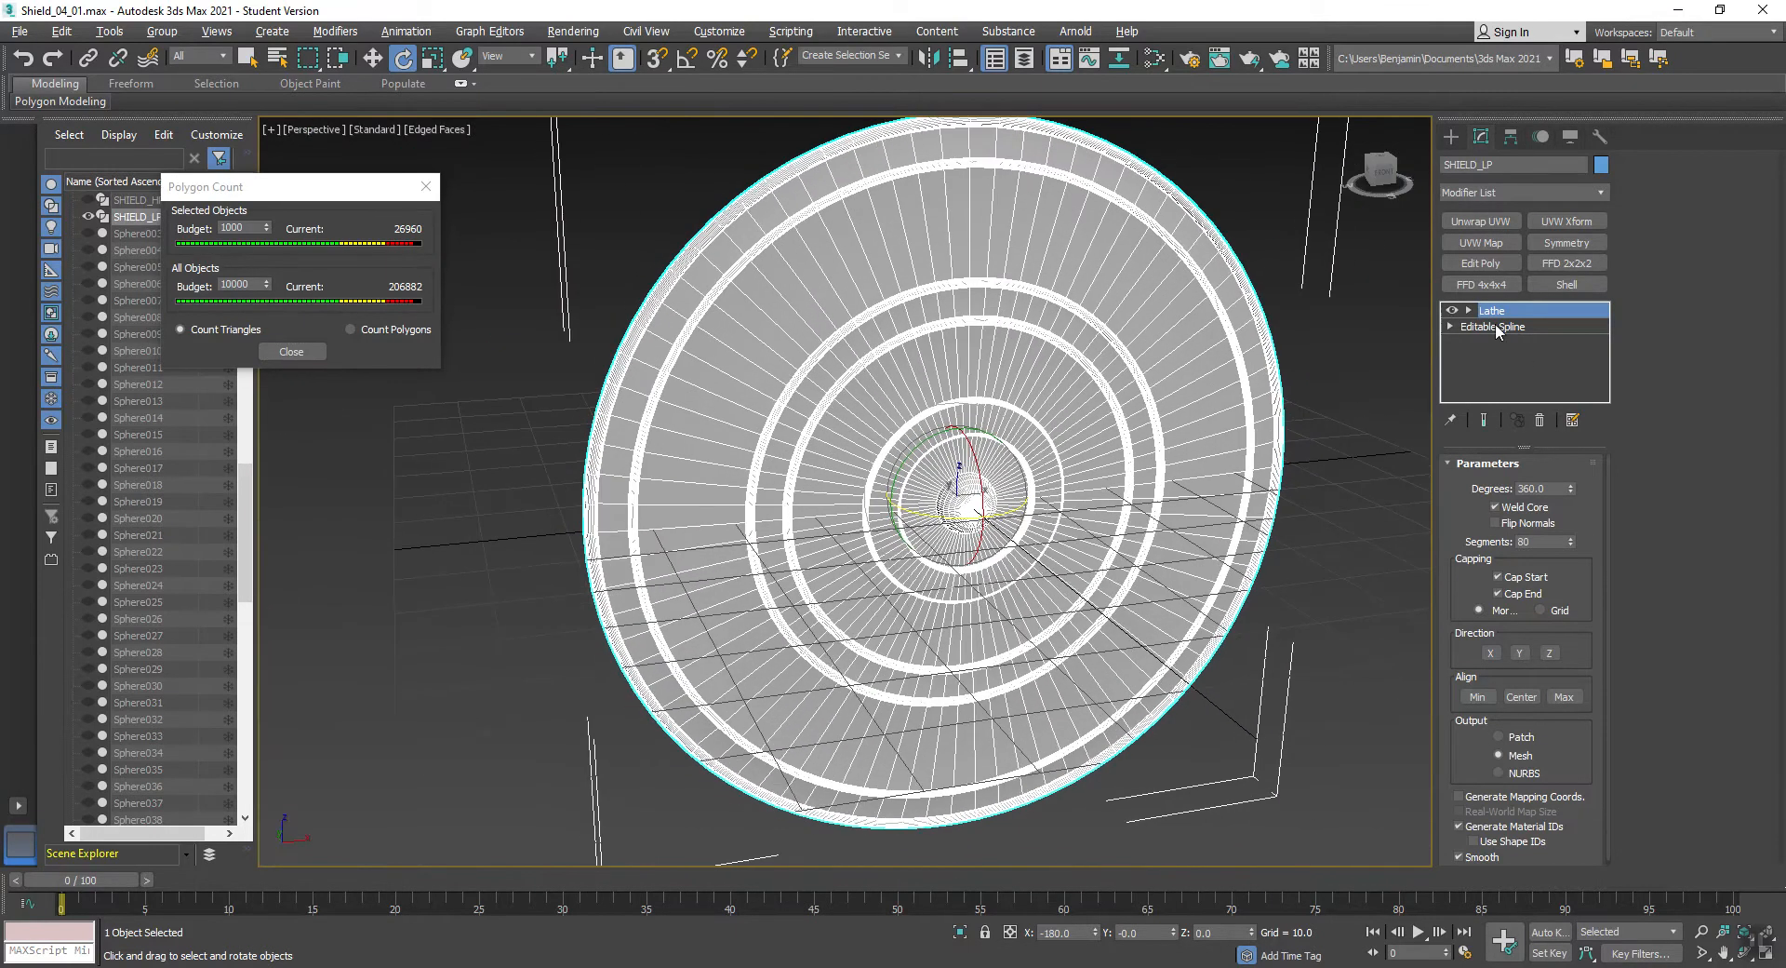
- Reduce the Lathe segments of SHIELD_LP, trying 32 and settling on 36
double_click(1536, 546)
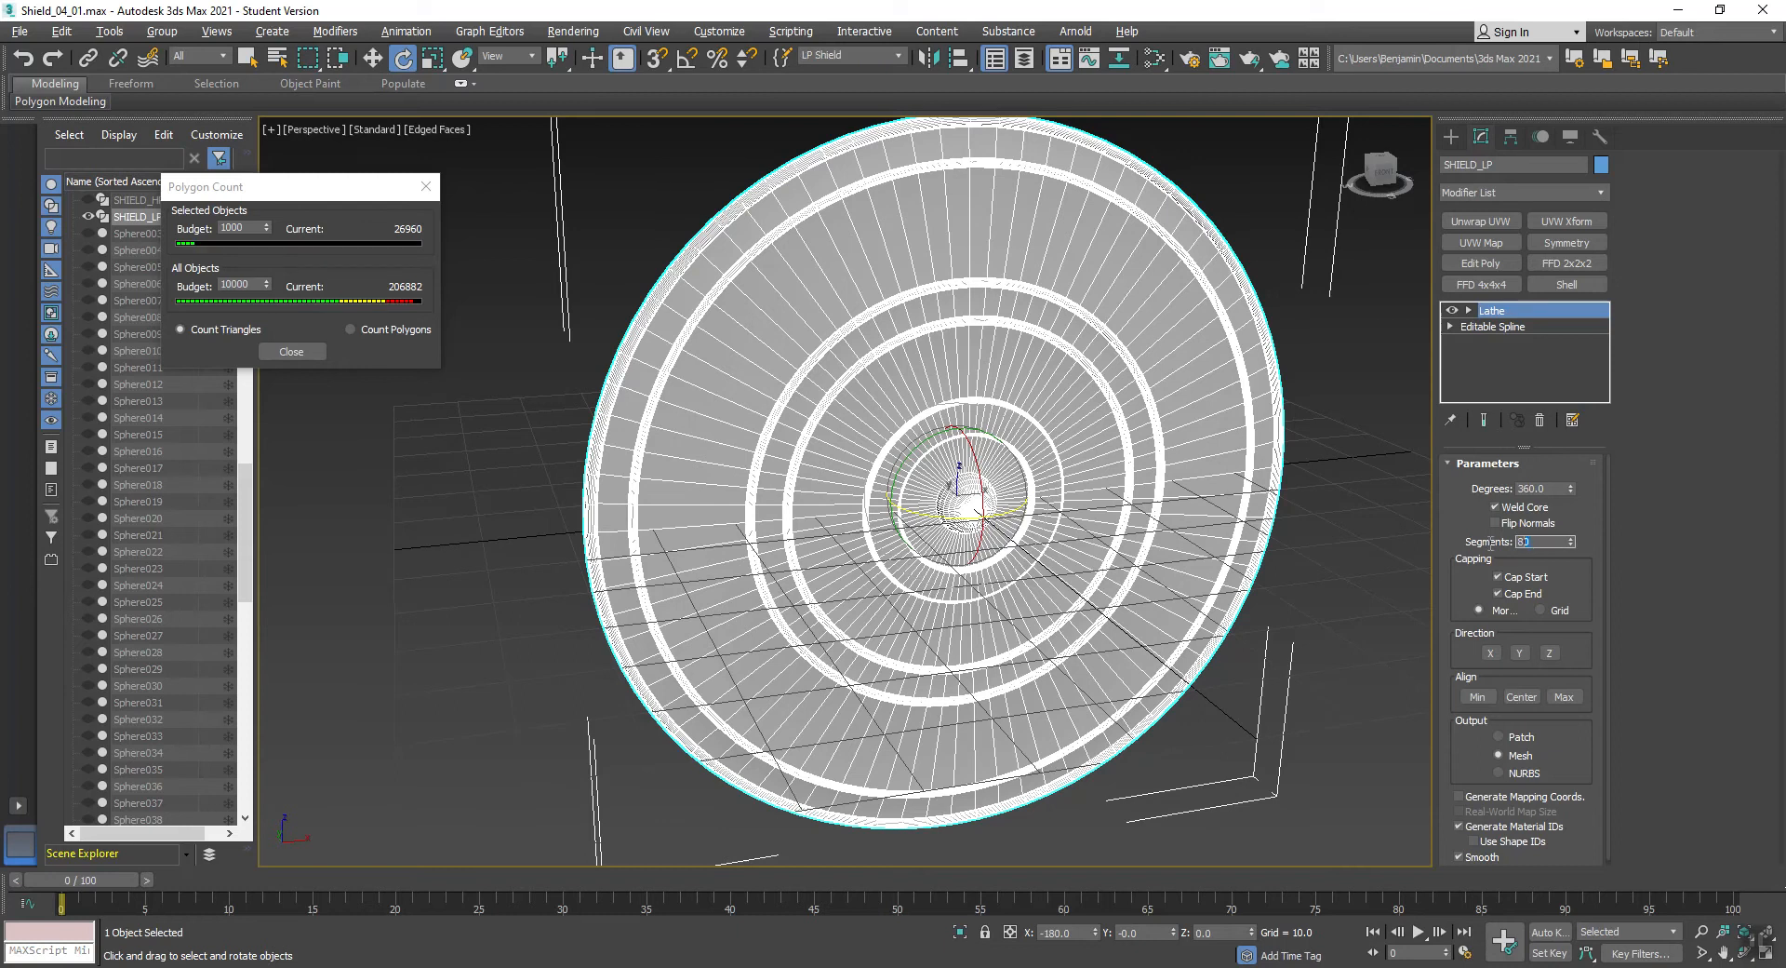
mouse_move(910, 522)
middle_down()
mouse_move(855, 548)
mouse_move(874, 554)
mouse_move(902, 512)
middle_up()
double_click(1536, 542)
text(32)
key(Return)
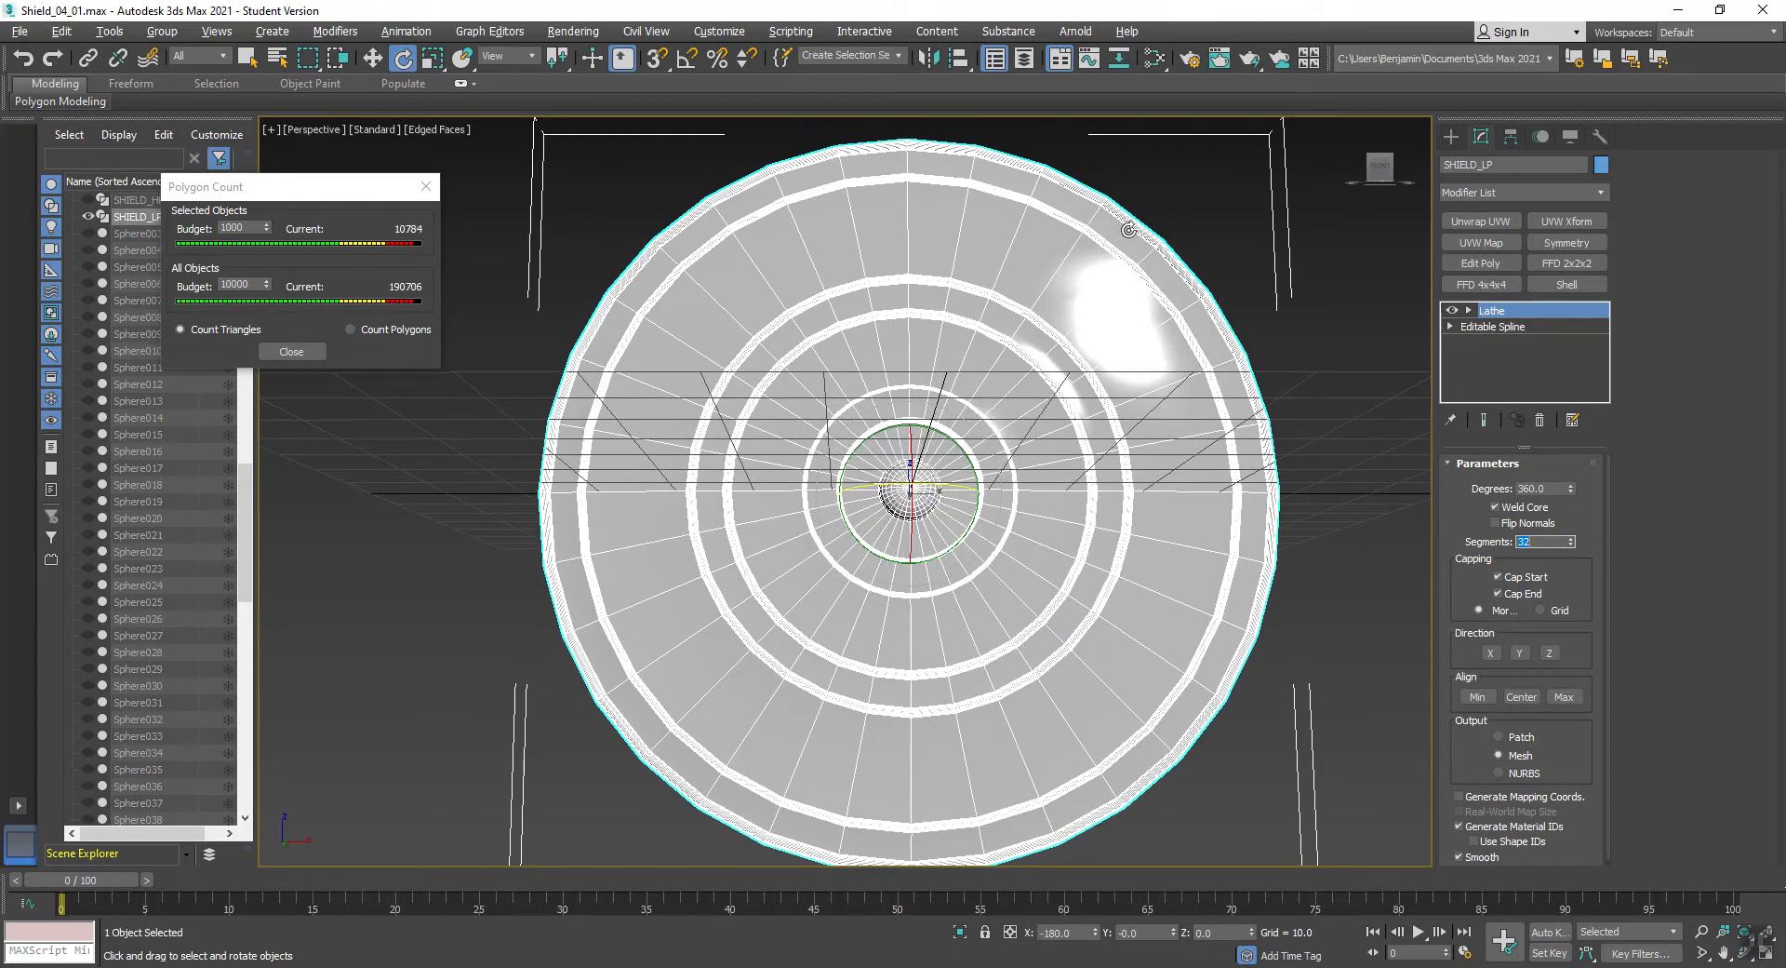
text(36)
key(Return)
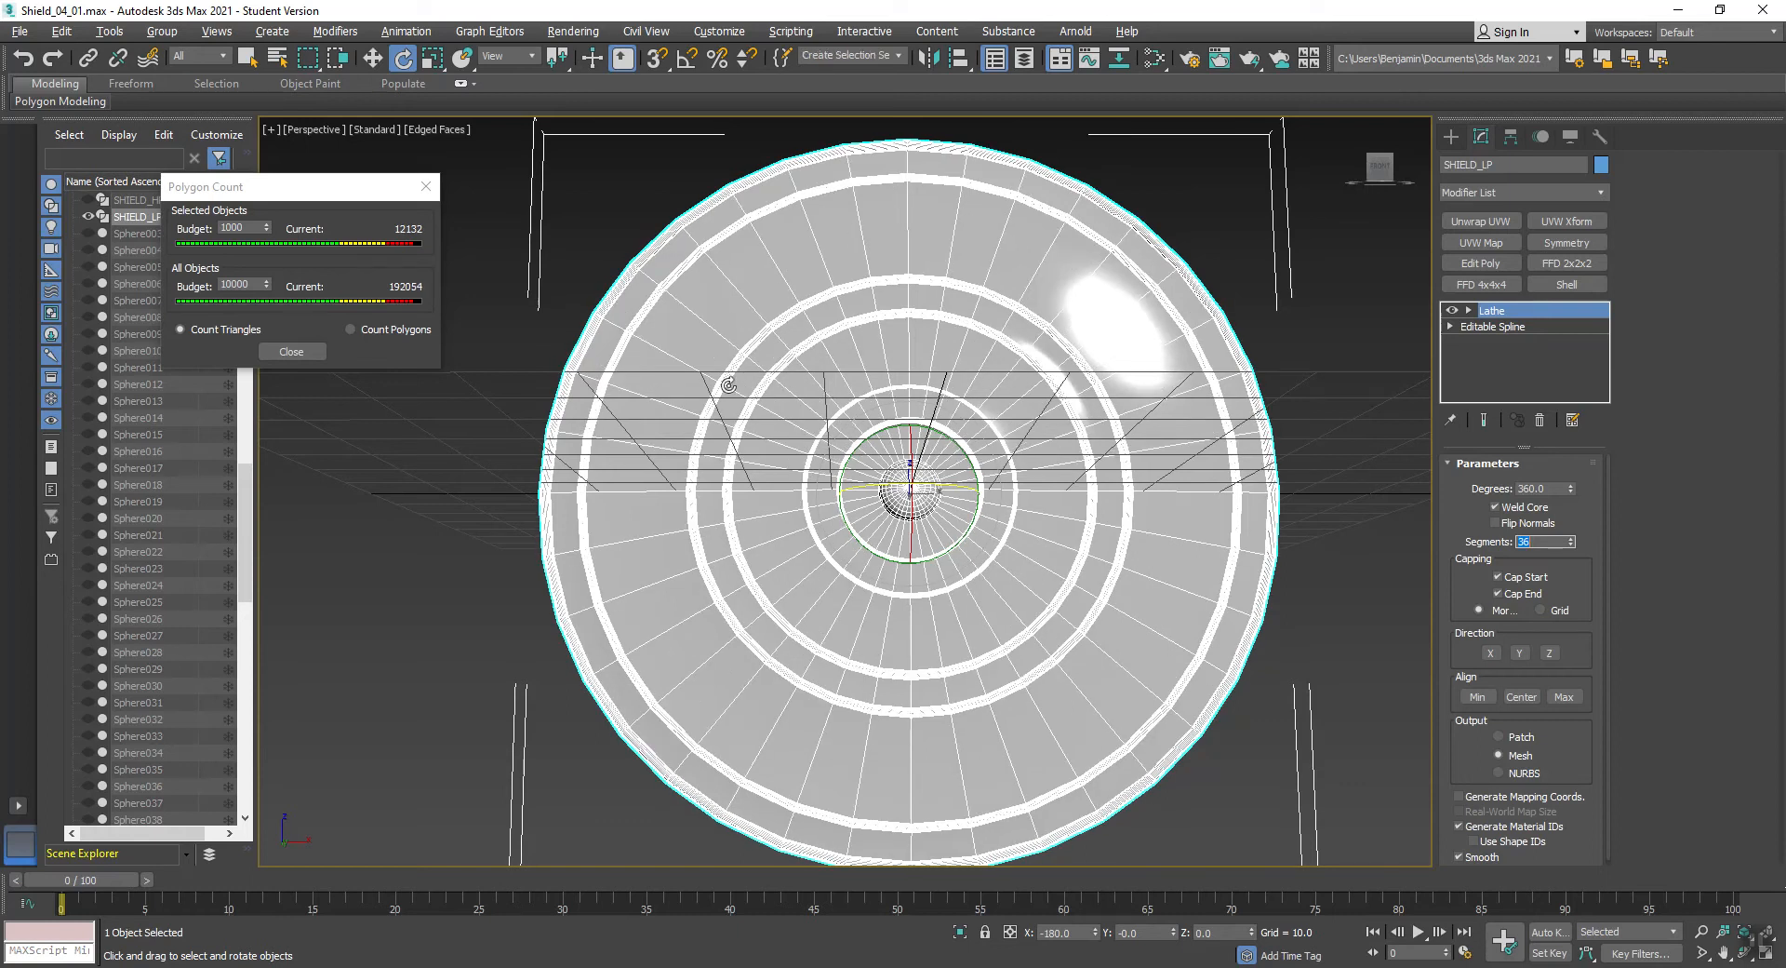
- Turn off edged faces, examine the shield's silhouette while it is unselected, and reselect SHIELD_LP
scroll(786, 347, down, 4)
click(1093, 271)
key(F4)
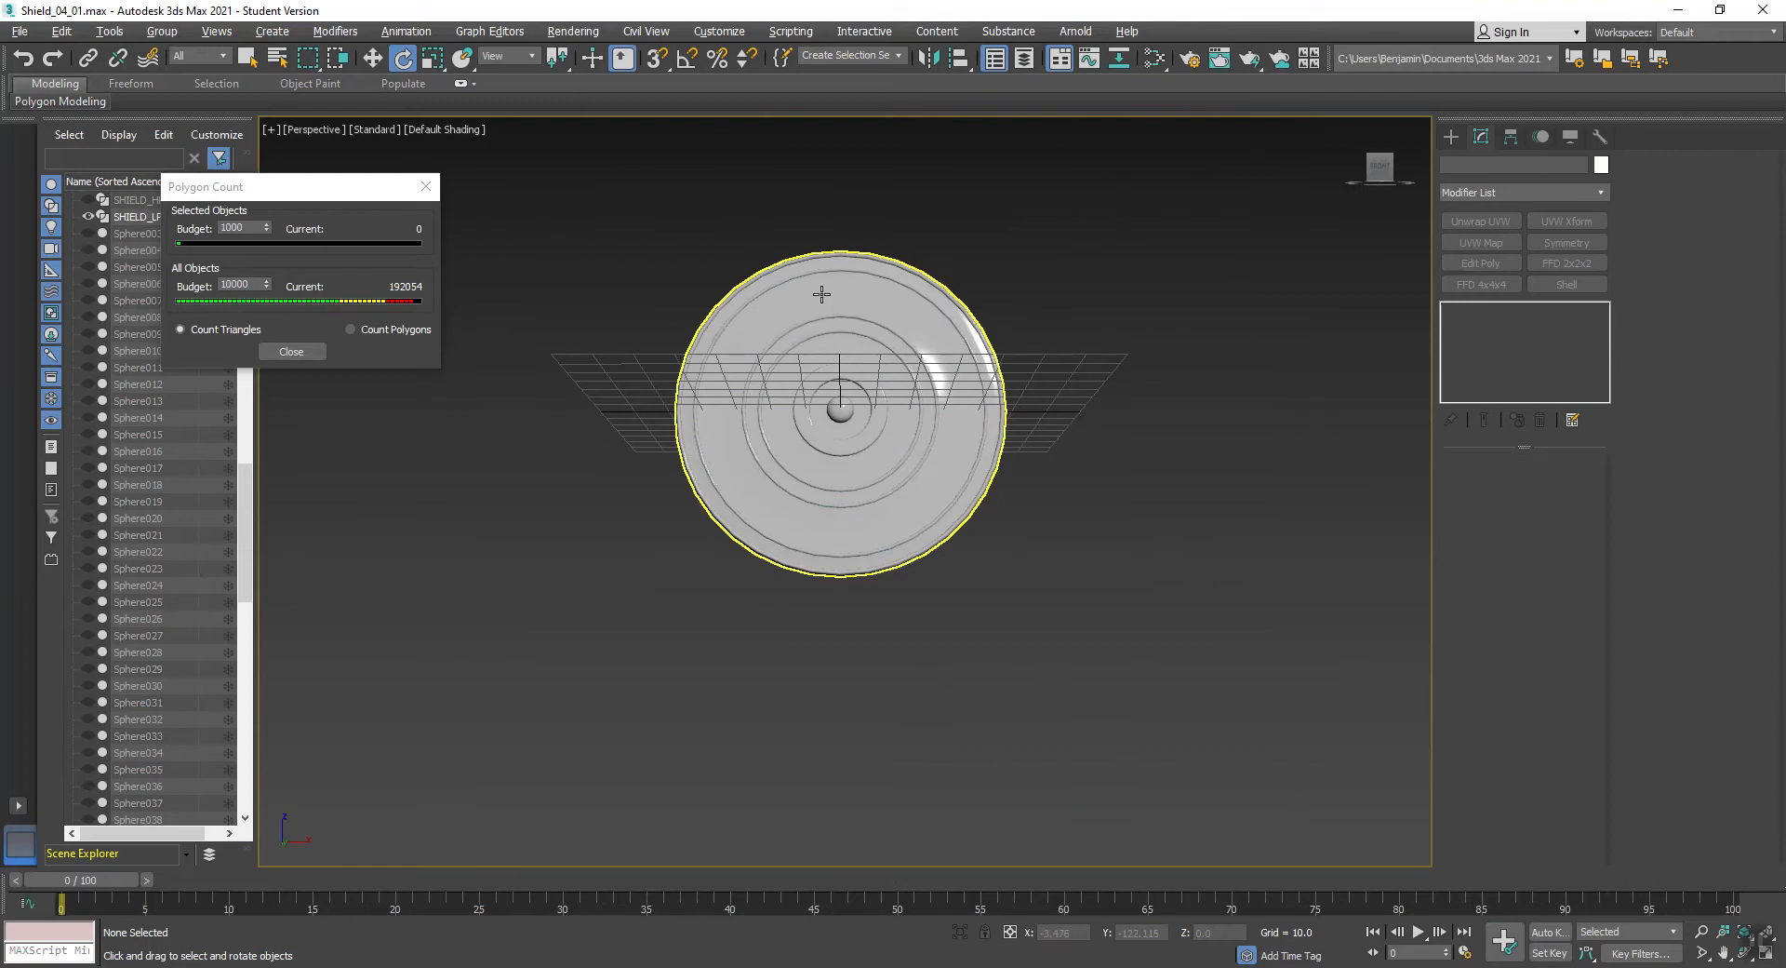
scroll(705, 317, up, 5)
click(1166, 371)
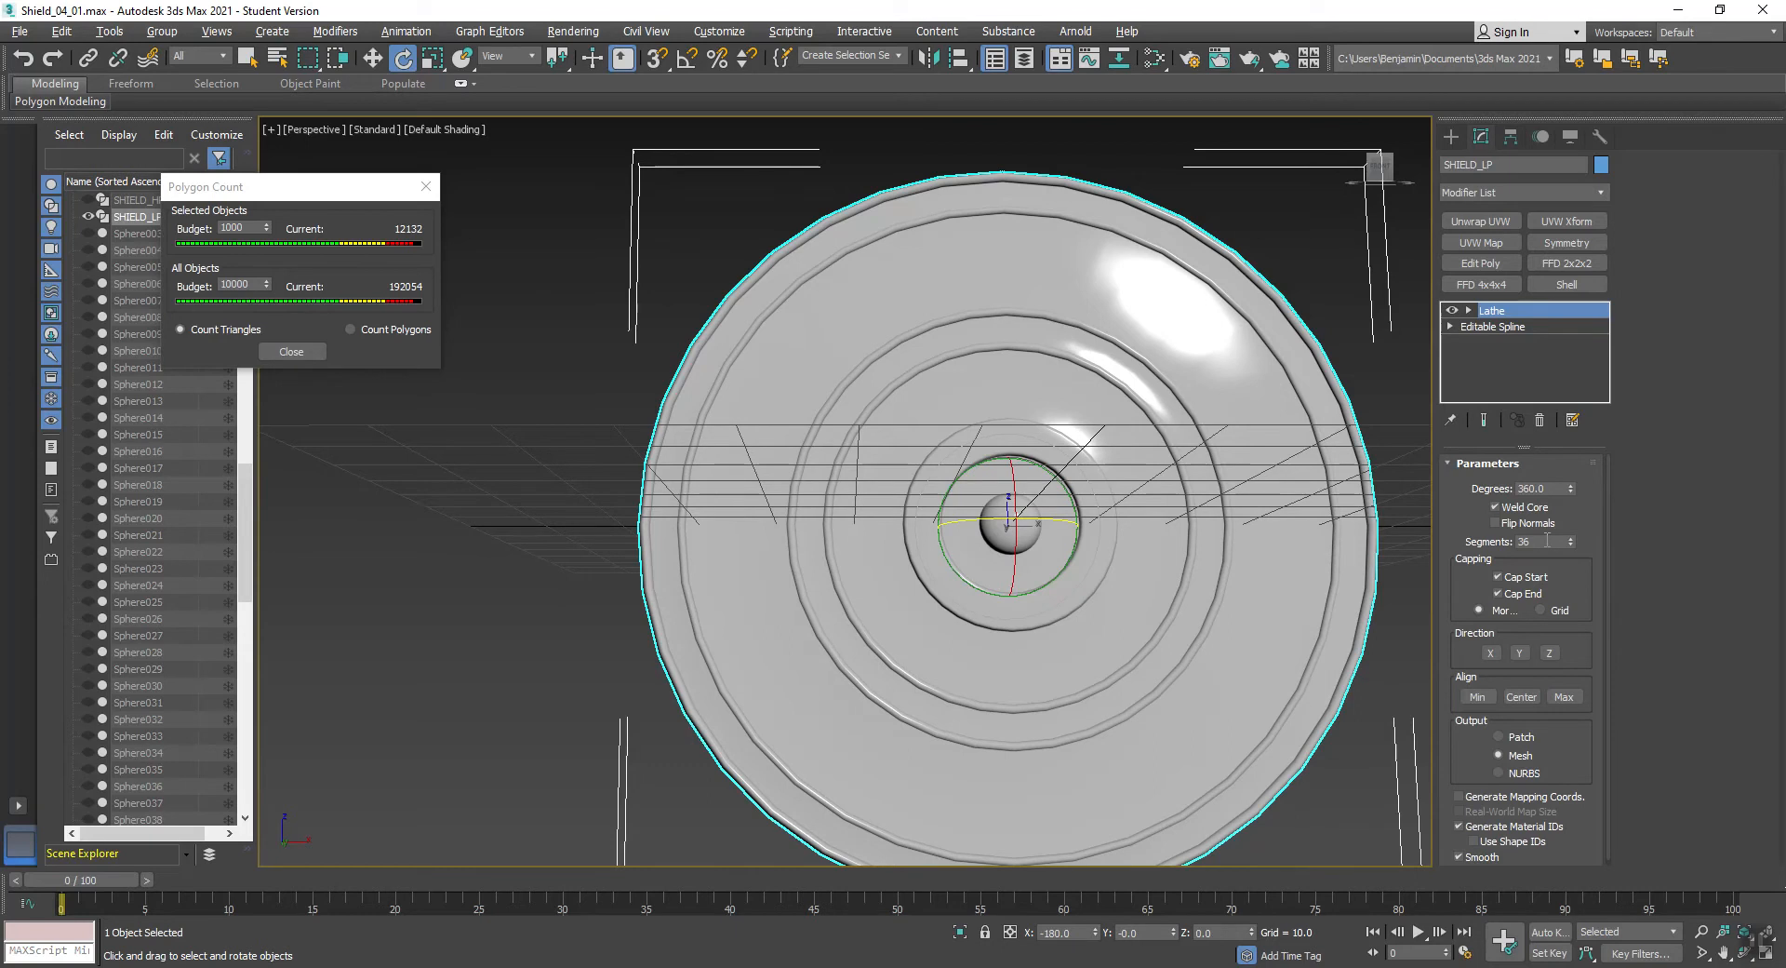
- Maximize the Top view and disable the Lathe modifier to expose the full profile spline of SHIELD_LP
scroll(1094, 428, down, 3)
middle_drag(1094, 430, 1050, 400)
key(alt+w)
middle_drag(764, 344, 724, 371)
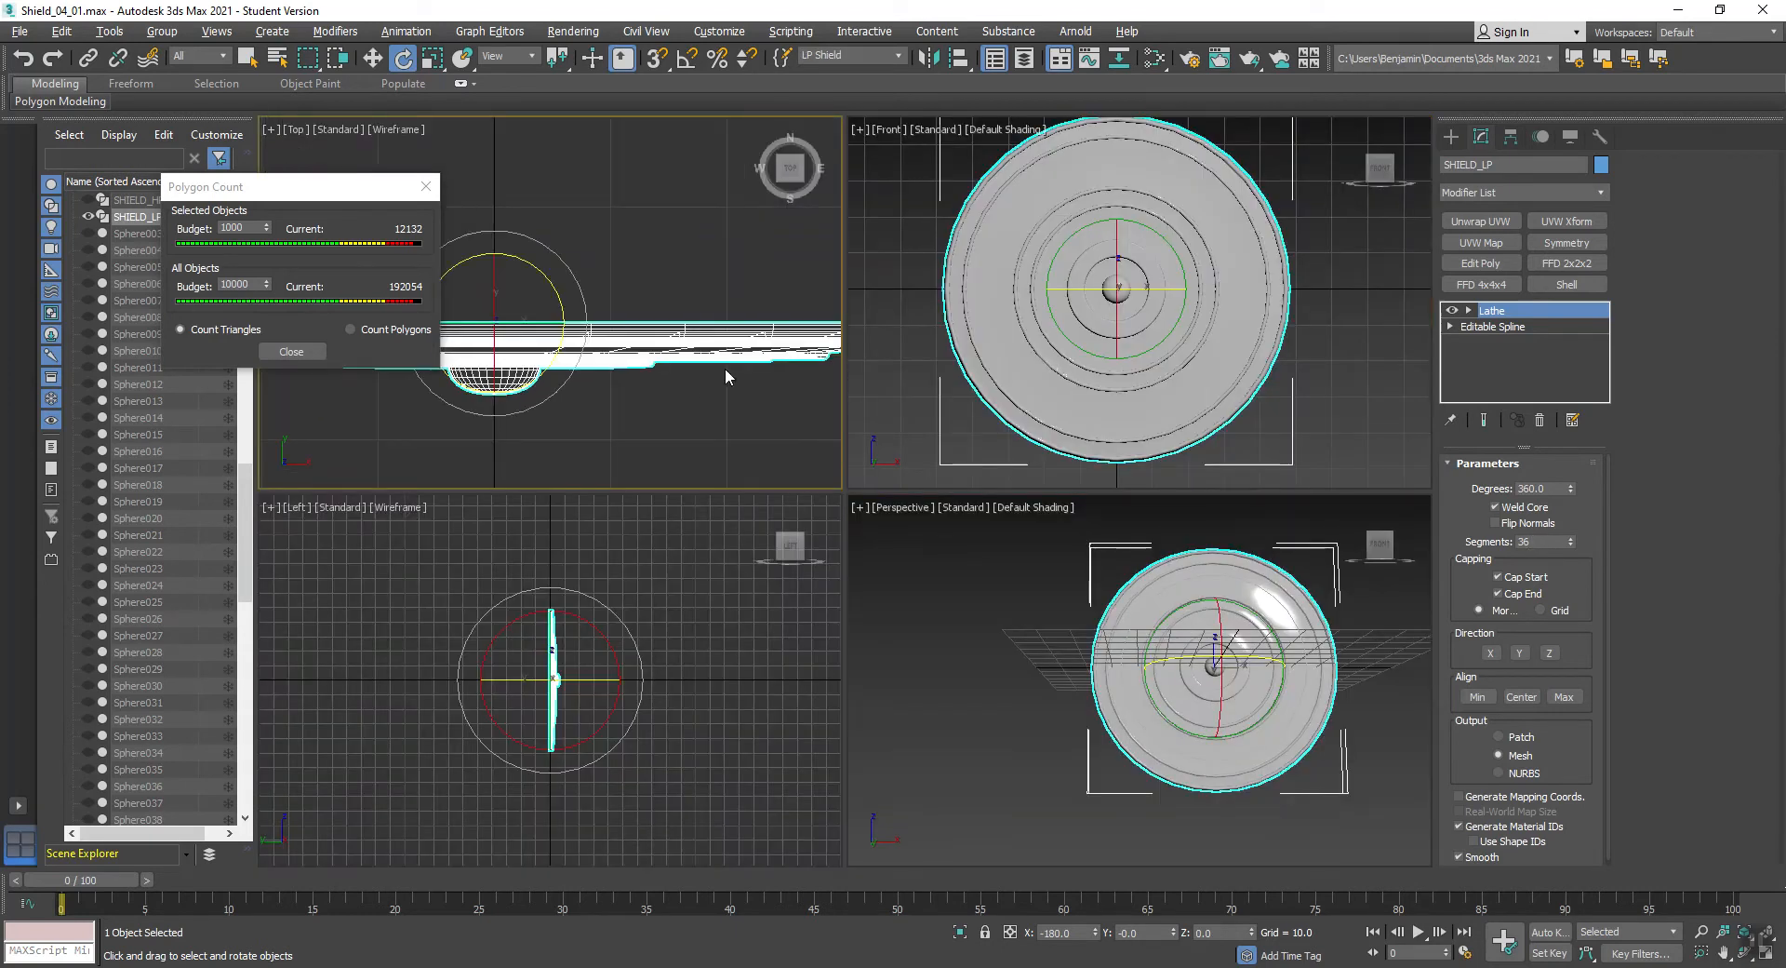
key(alt+w)
click(1452, 311)
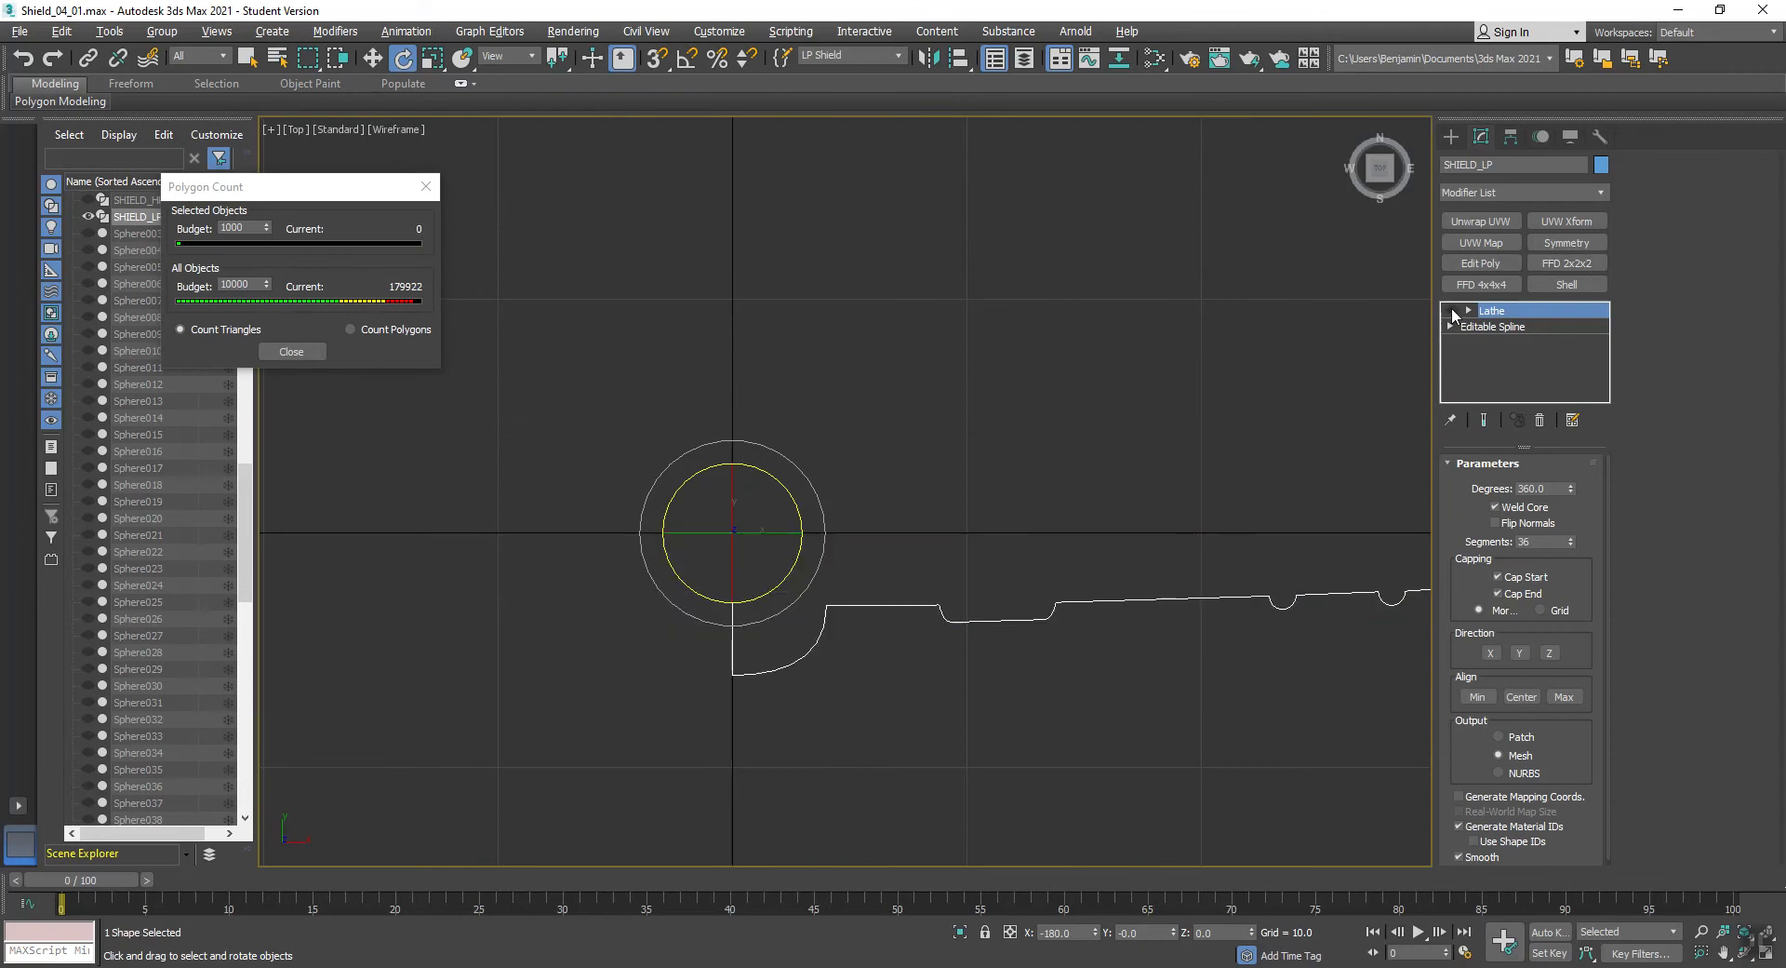
scroll(835, 600, down, 2)
middle_drag(852, 610, 680, 553)
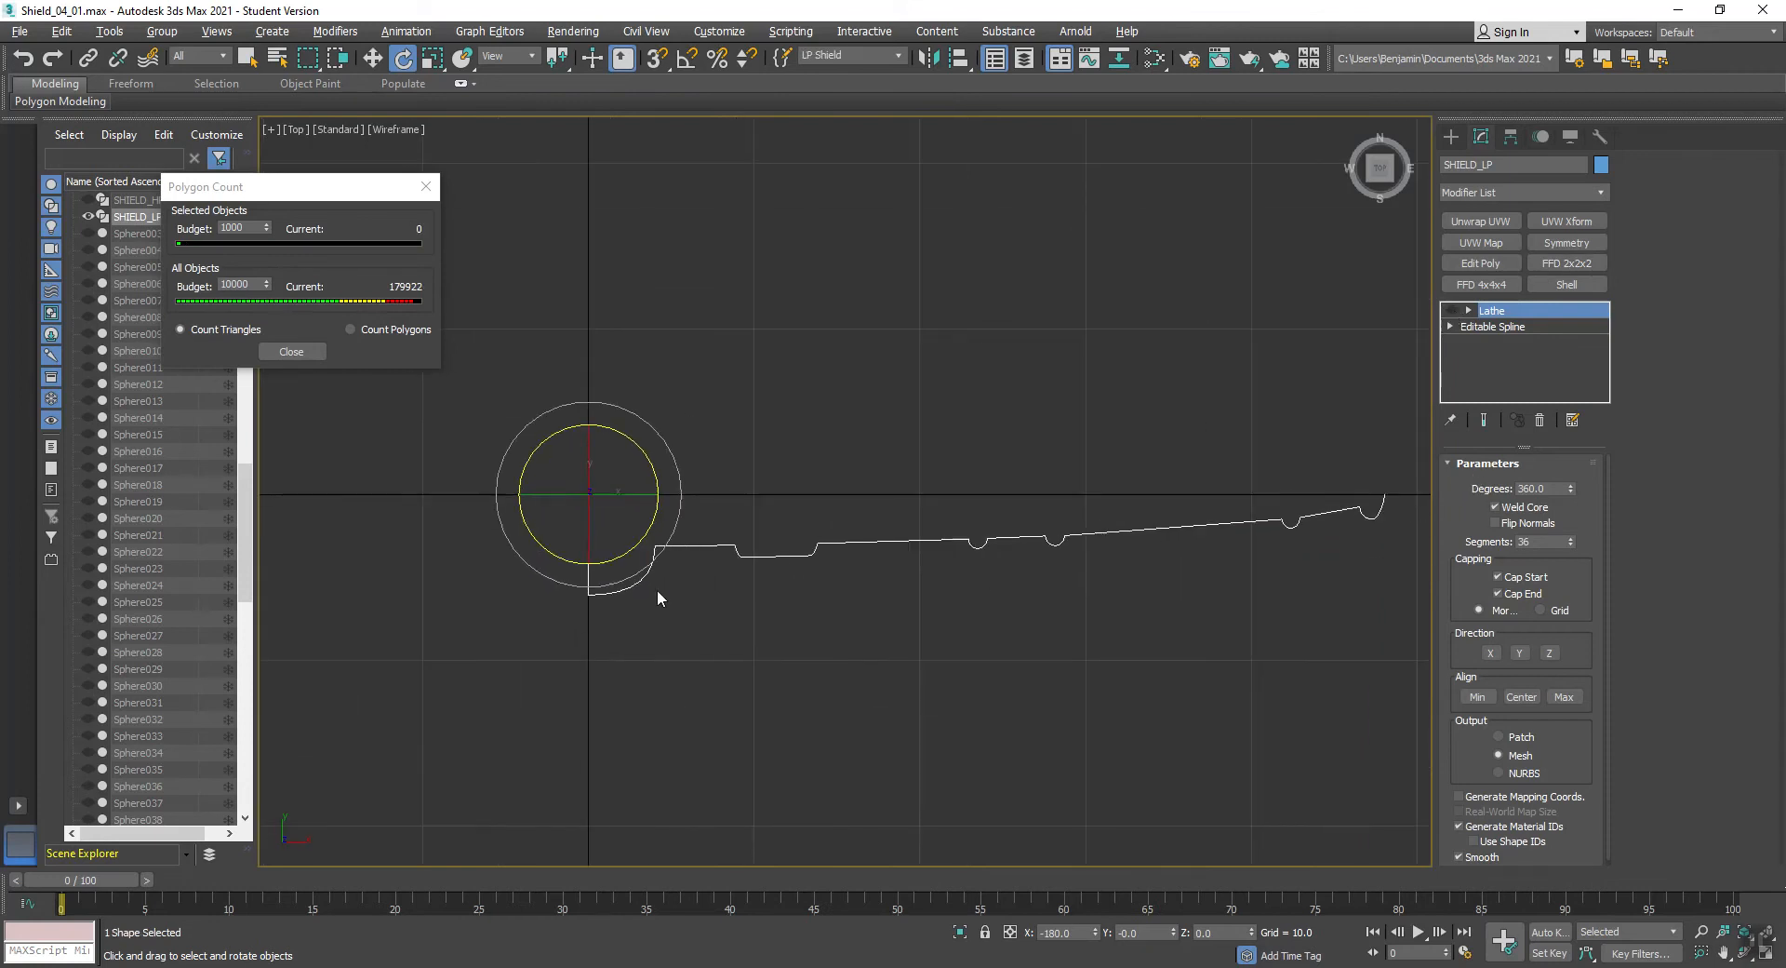
click(607, 636)
drag(638, 510, 967, 588)
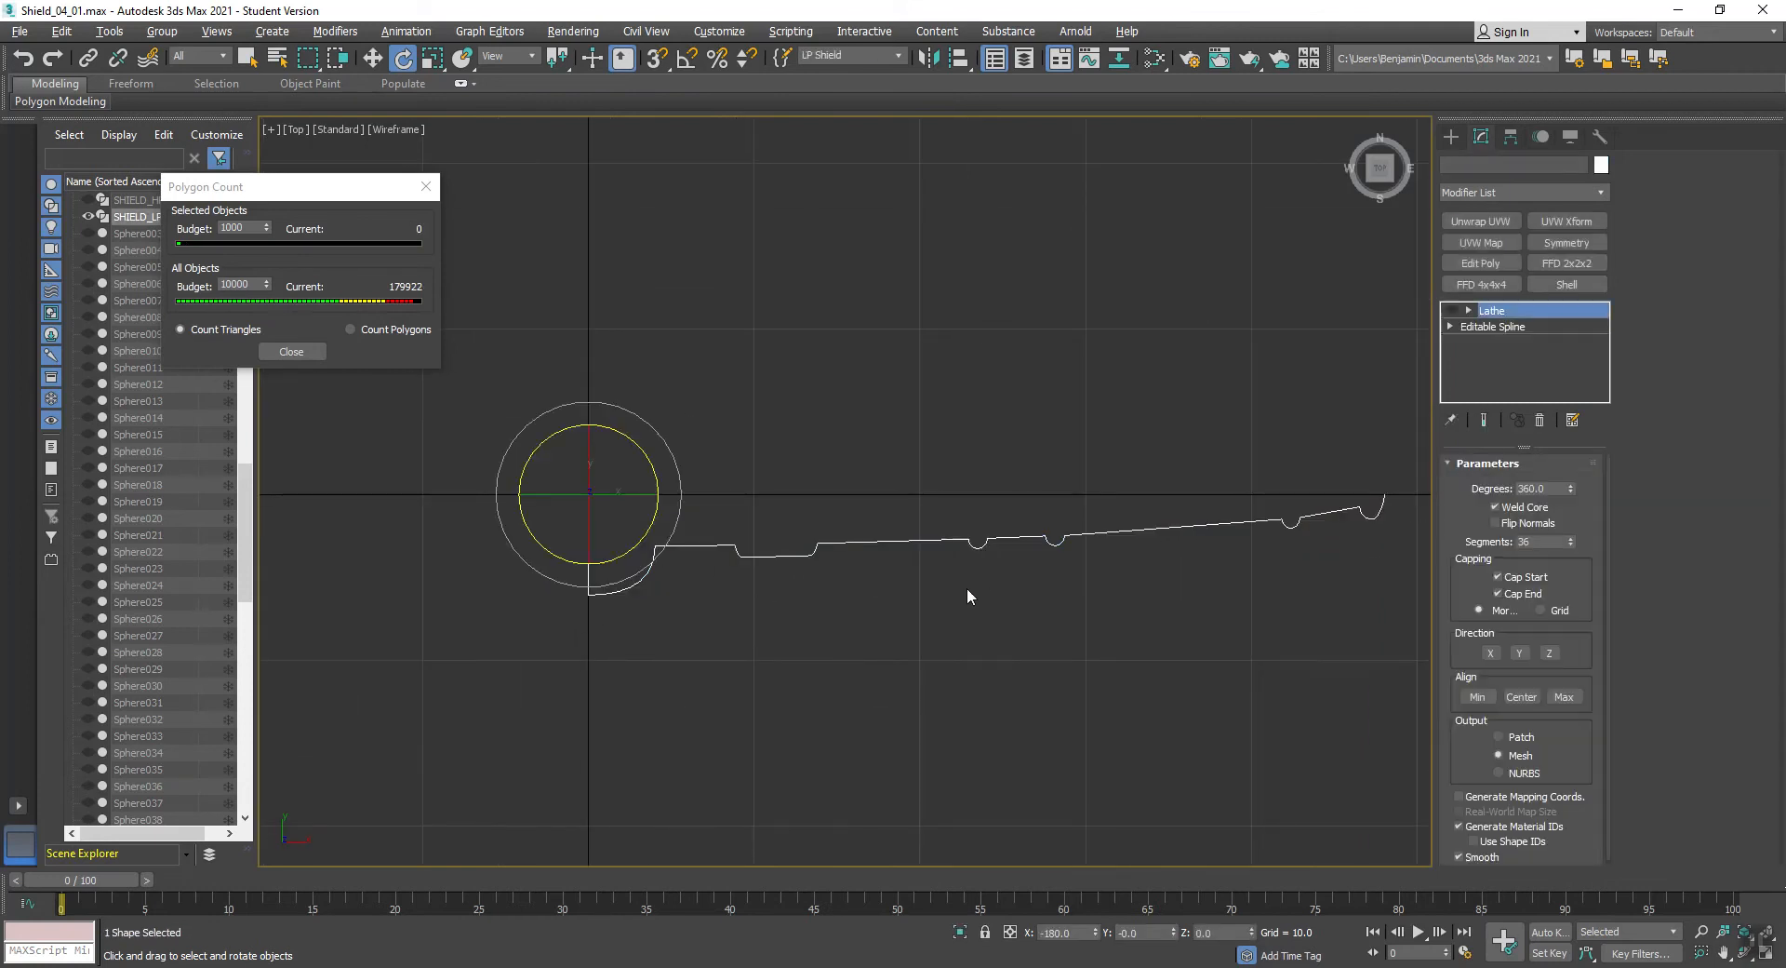
- Weld the spline vertices of the two neighbouring small semicircular bumps mid-profile into single points, using a weld threshold of 500
click(1450, 325)
click(1474, 343)
scroll(1106, 532, up, 4)
drag(945, 578, 949, 584)
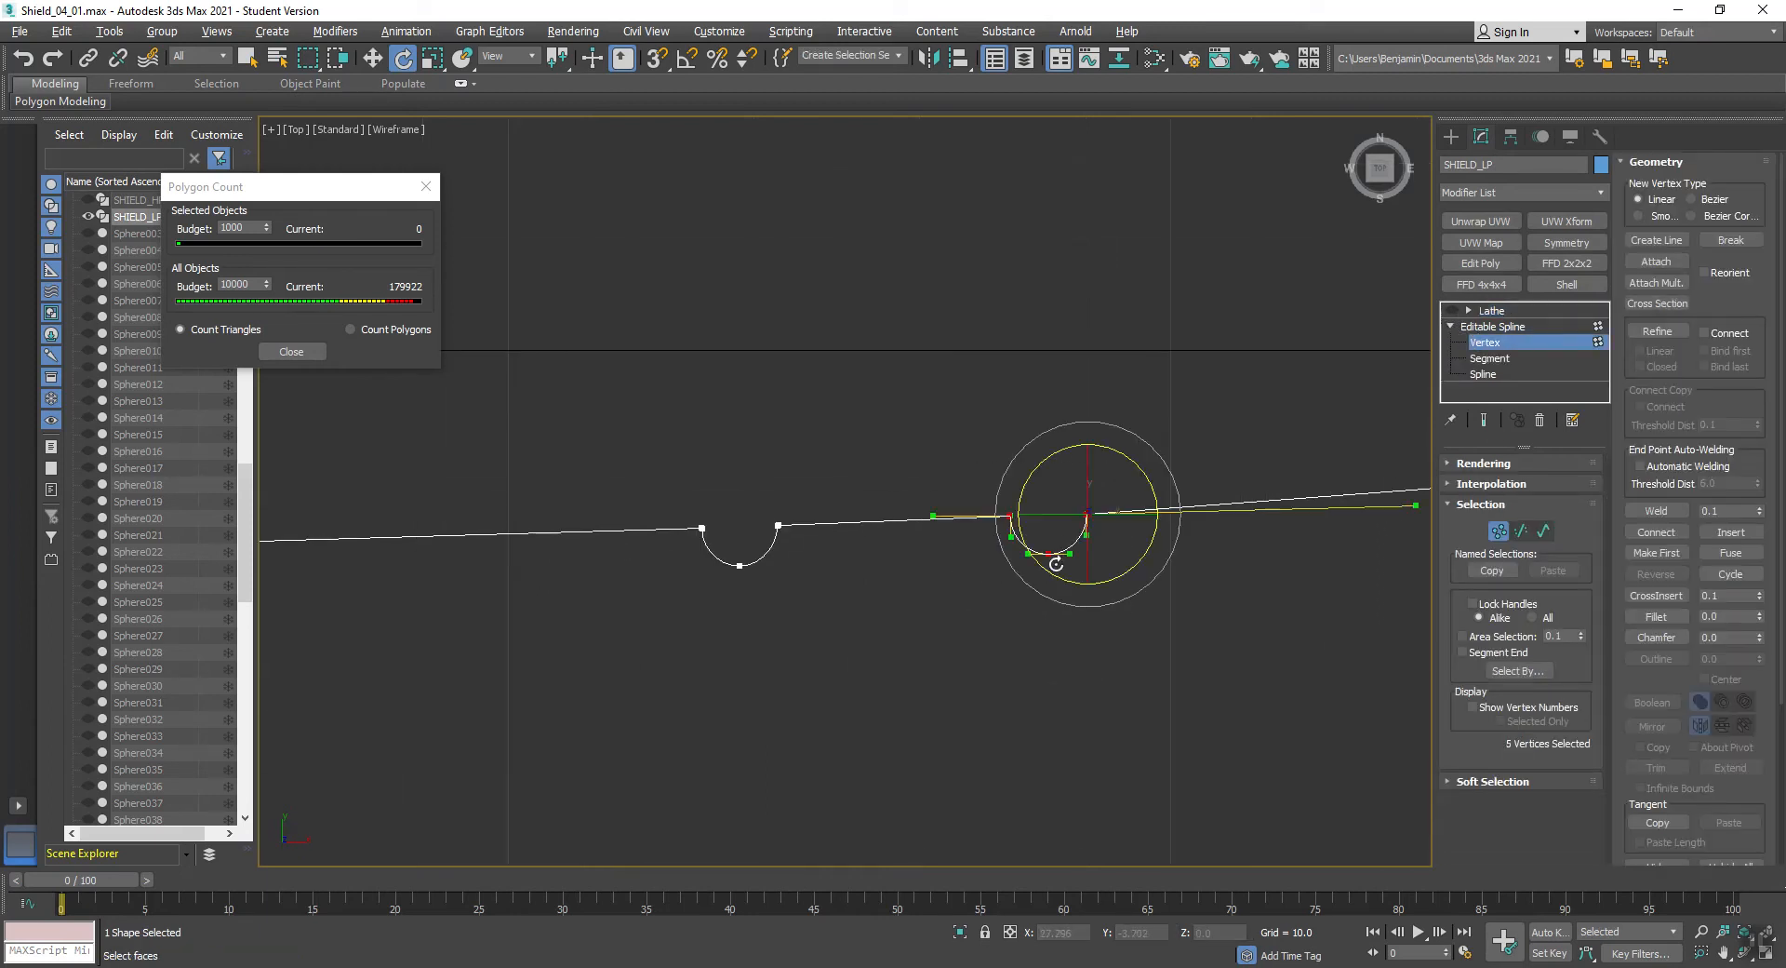
double_click(1727, 511)
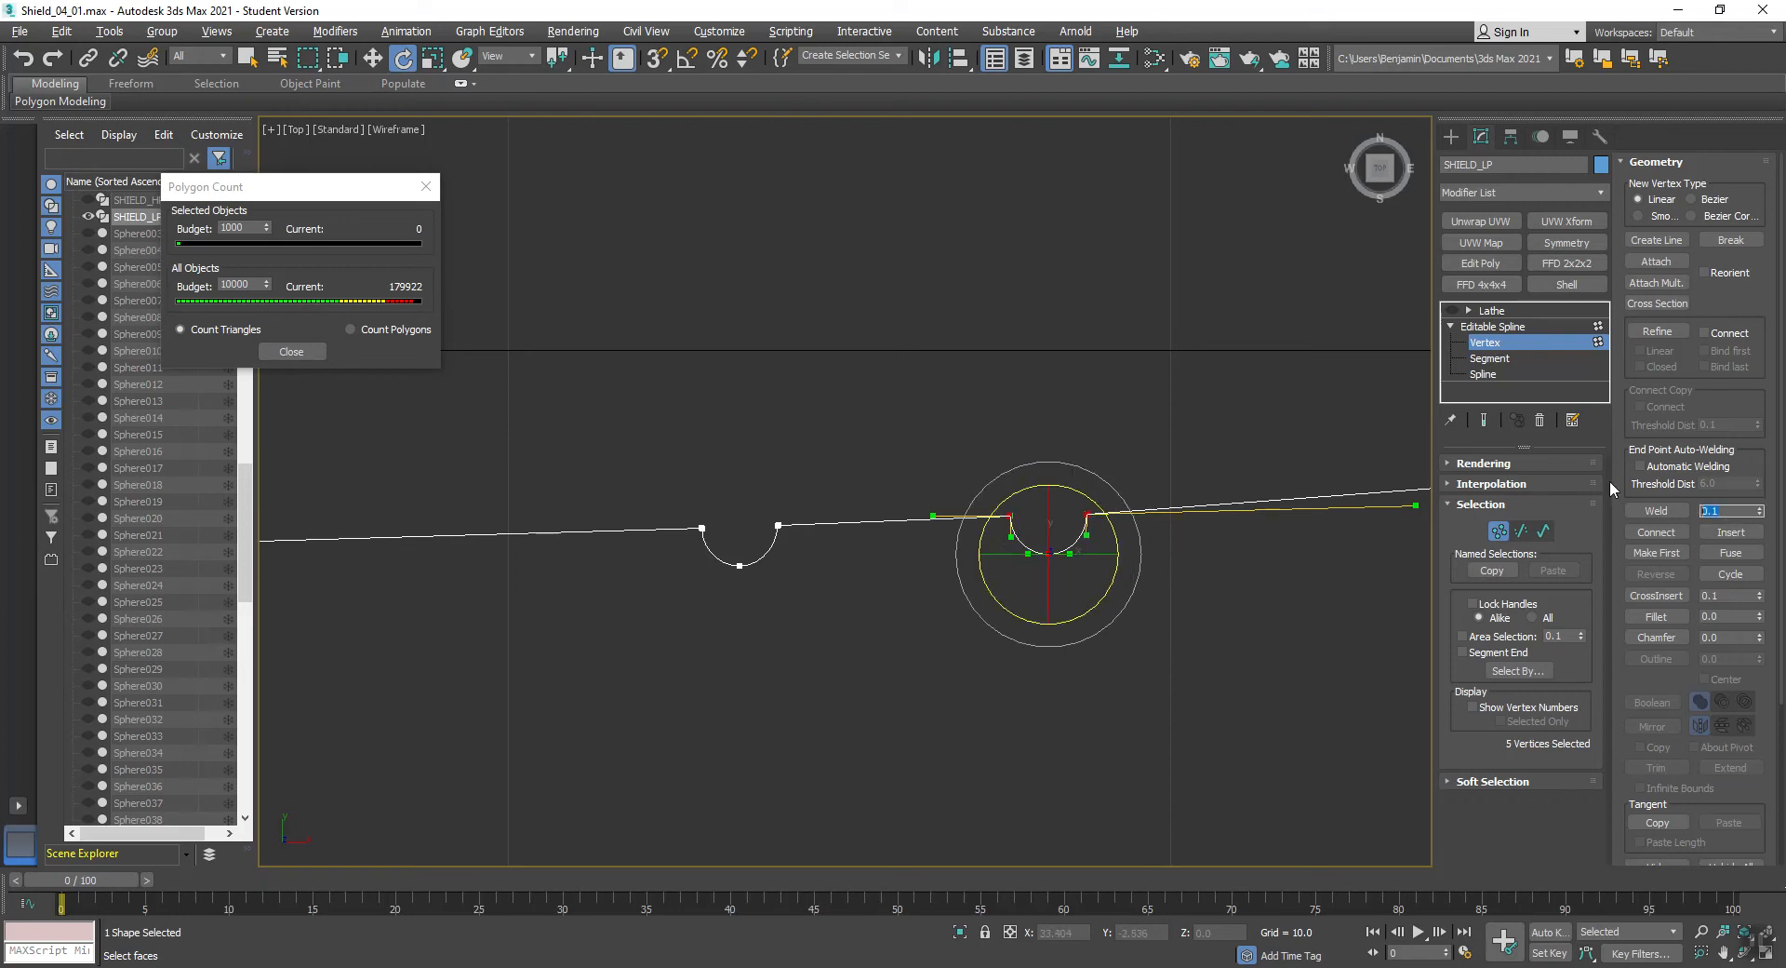
text(500)
click(1657, 511)
key(ctrl+z)
click(1655, 511)
- Weld the vertices of the small semicircular bump nearest the rim into a single point
middle_drag(1187, 502, 666, 505)
scroll(666, 505, down, 3)
drag(1114, 449, 992, 549)
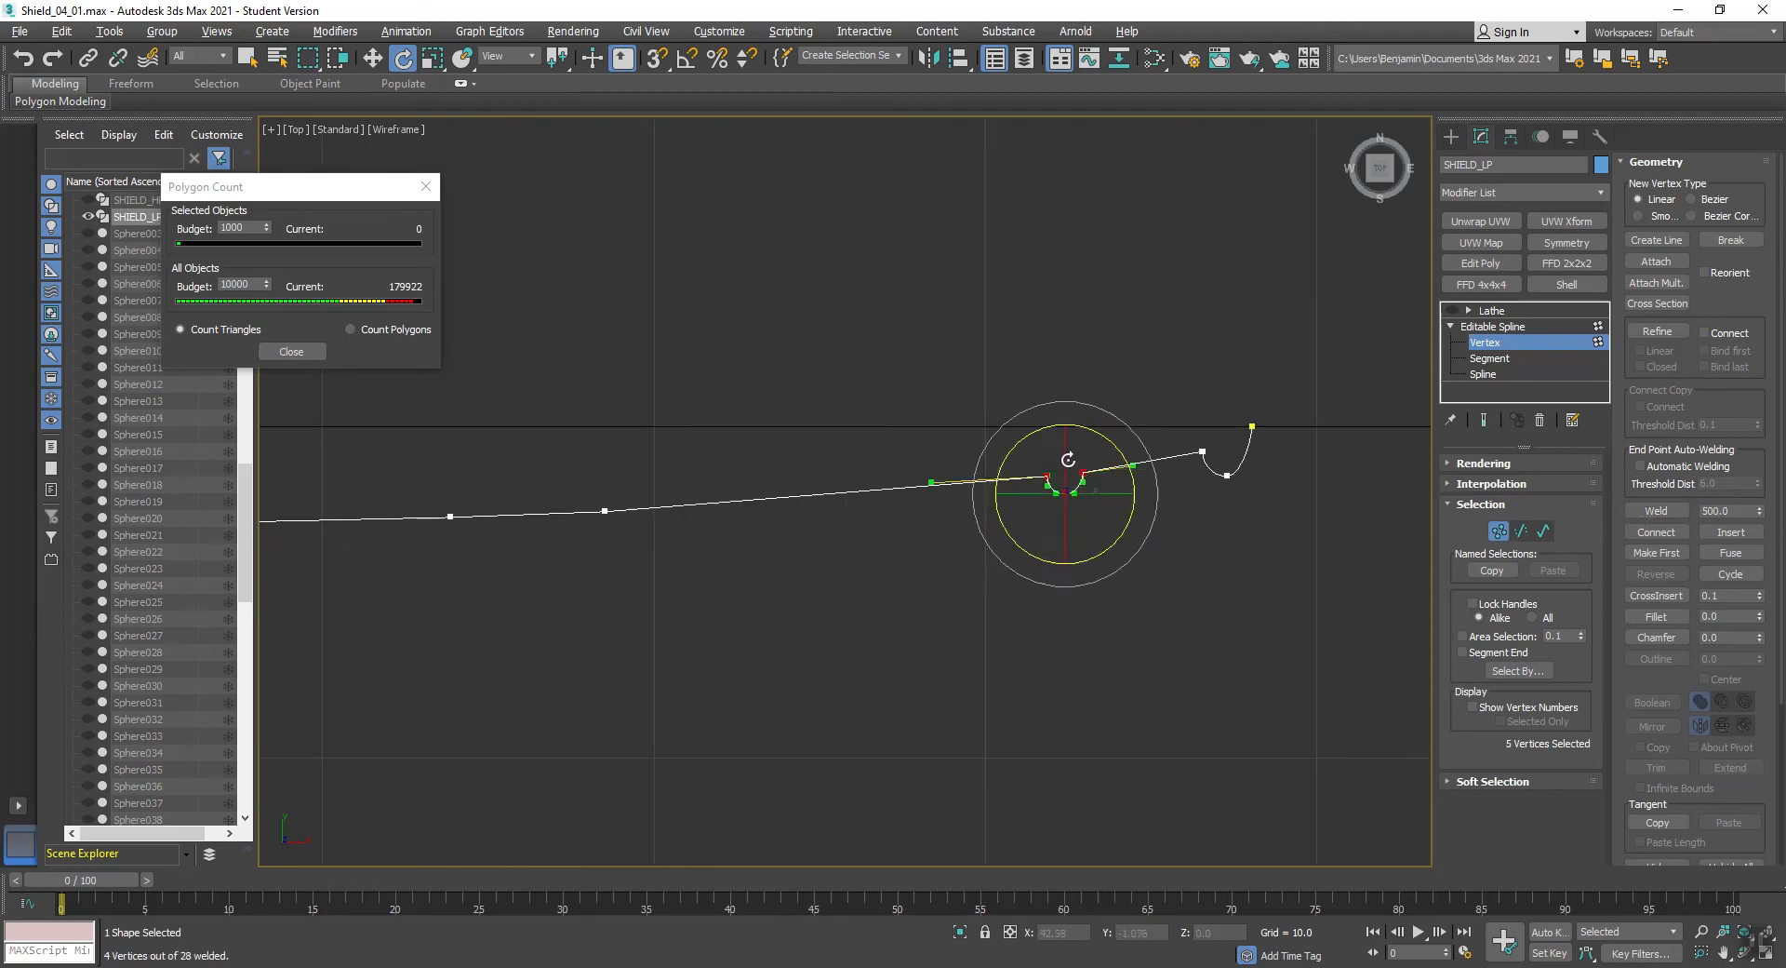
click(1065, 493)
click(1081, 472)
click(1657, 510)
- Weld the vertices of the wide raised band near the boss into a single point
middle_drag(589, 539, 1356, 511)
drag(1008, 425, 711, 551)
click(1660, 511)
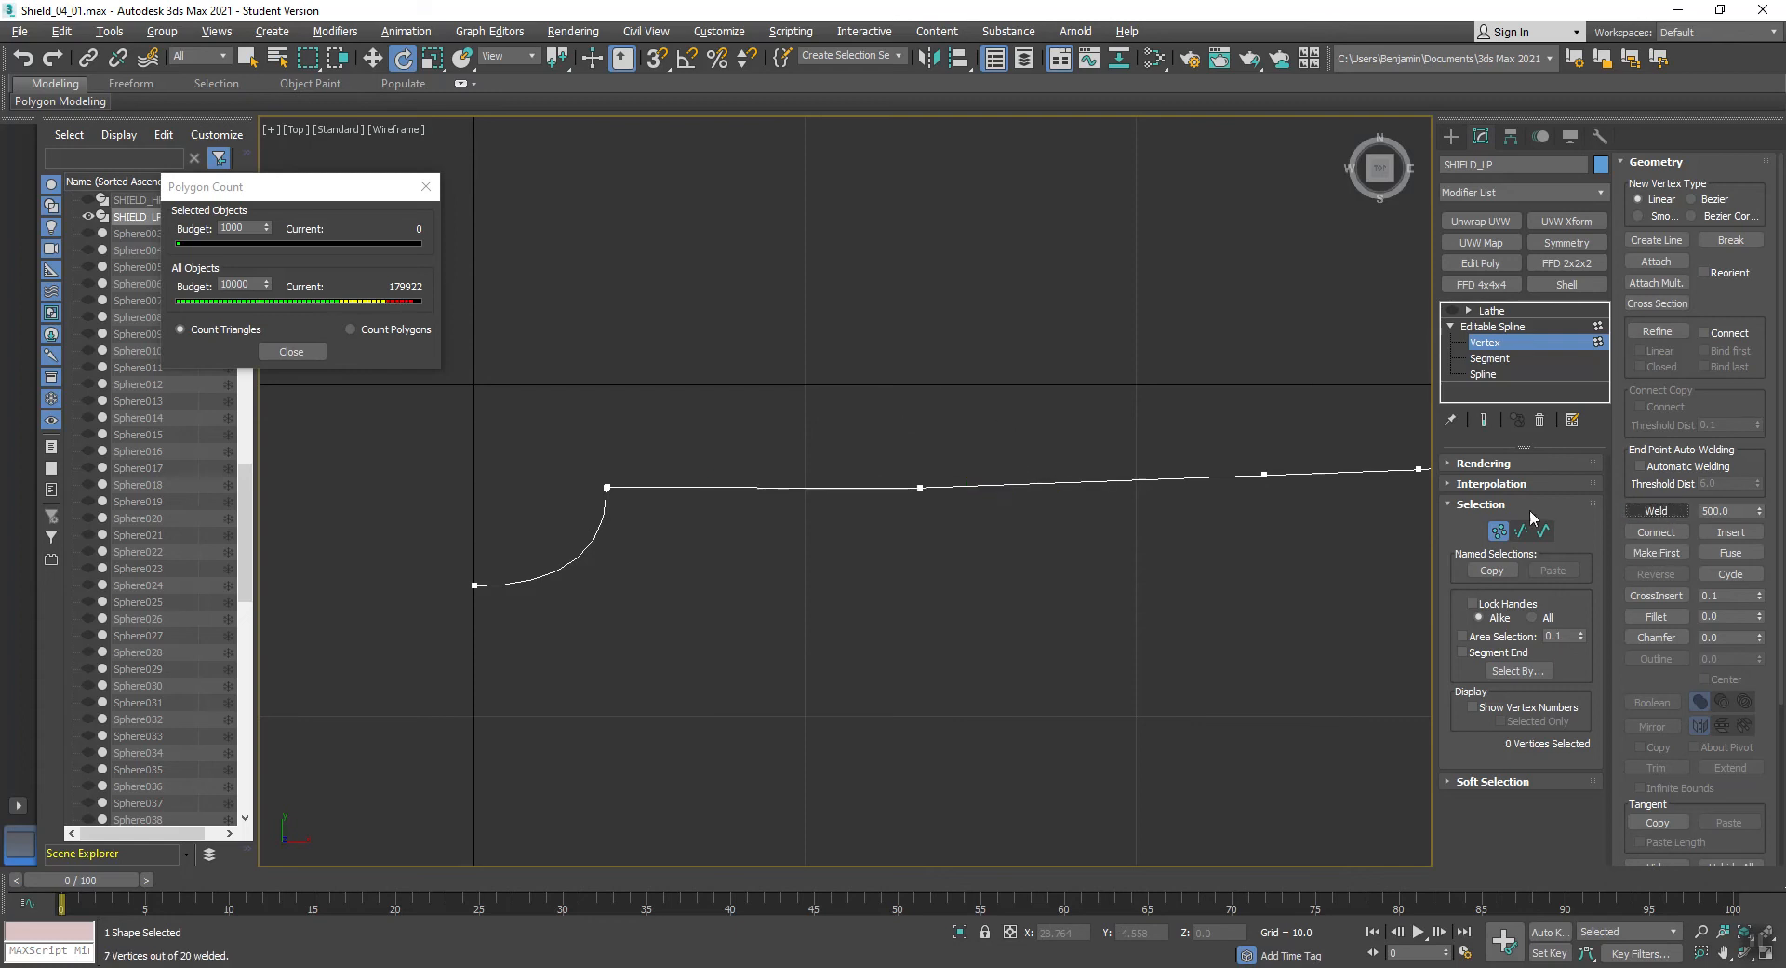
- Weld the inner-edge vertices of the rim curve to the vertex at its lowest point
middle_drag(1184, 526, 663, 488)
scroll(1027, 451, up, 2)
drag(1070, 389, 1024, 433)
scroll(1040, 419, up, 3)
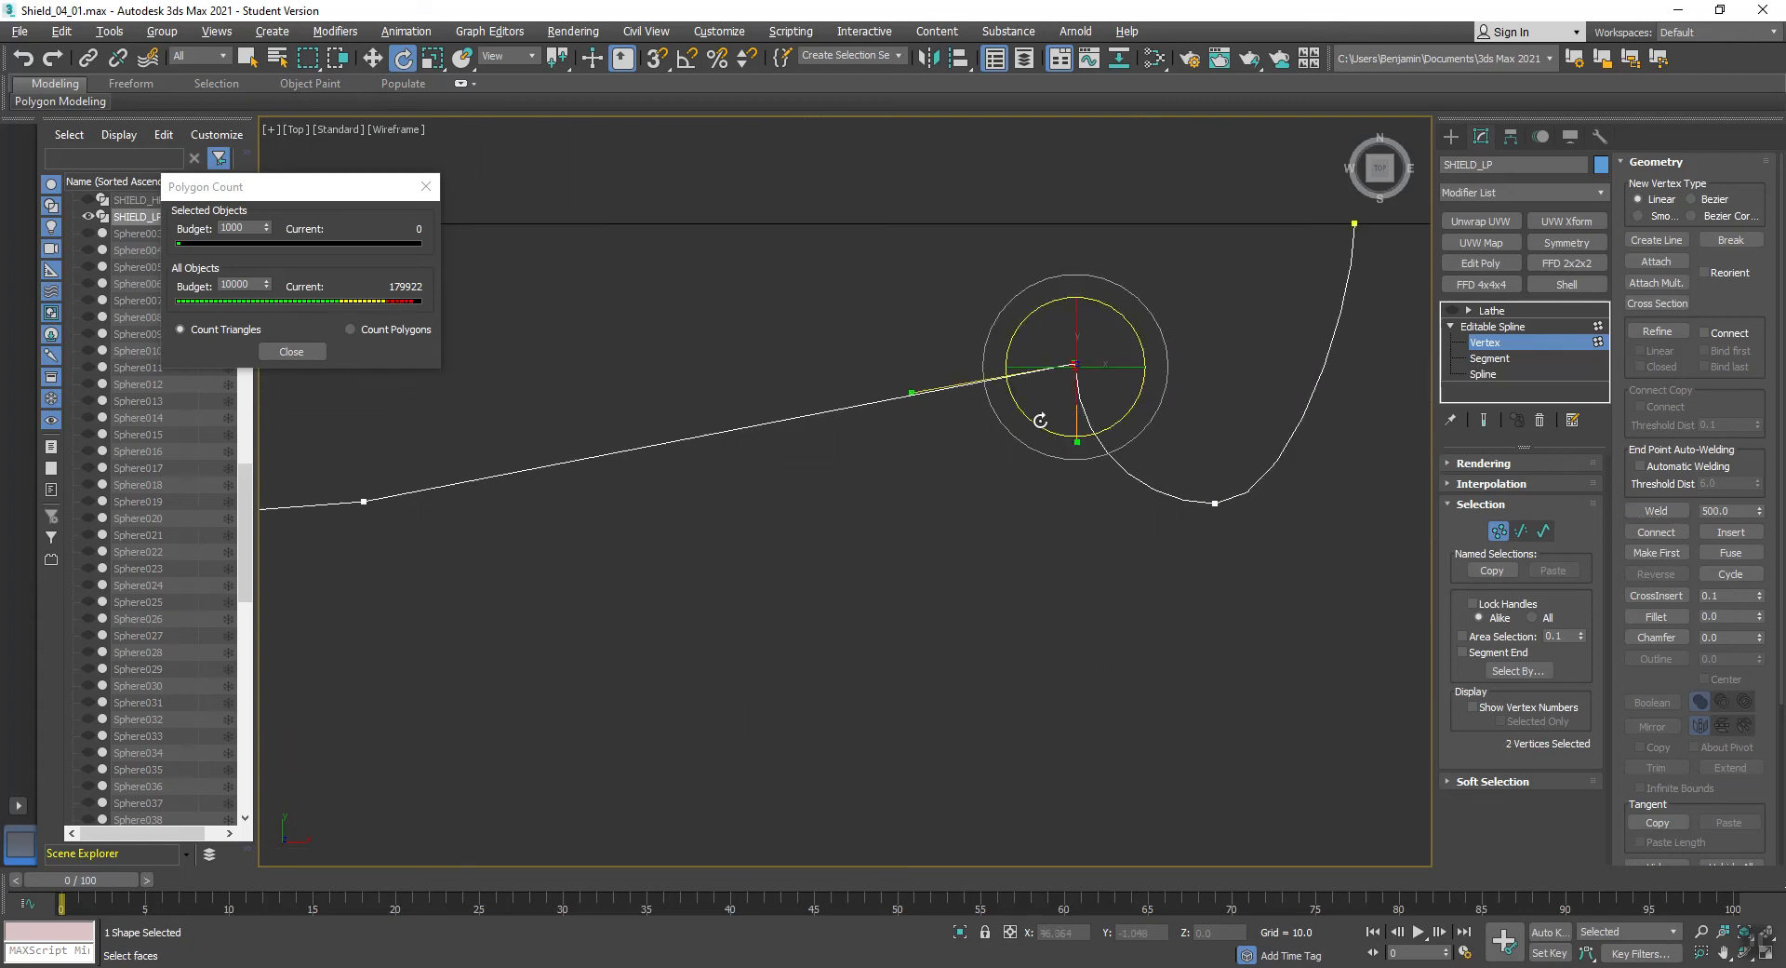
ctrl+drag(1252, 546, 1186, 479)
click(1651, 512)
- Review the simplified profile, re-enable the Lathe modifier, and examine the resulting shield in the Perspective view
scroll(1059, 444, down, 4)
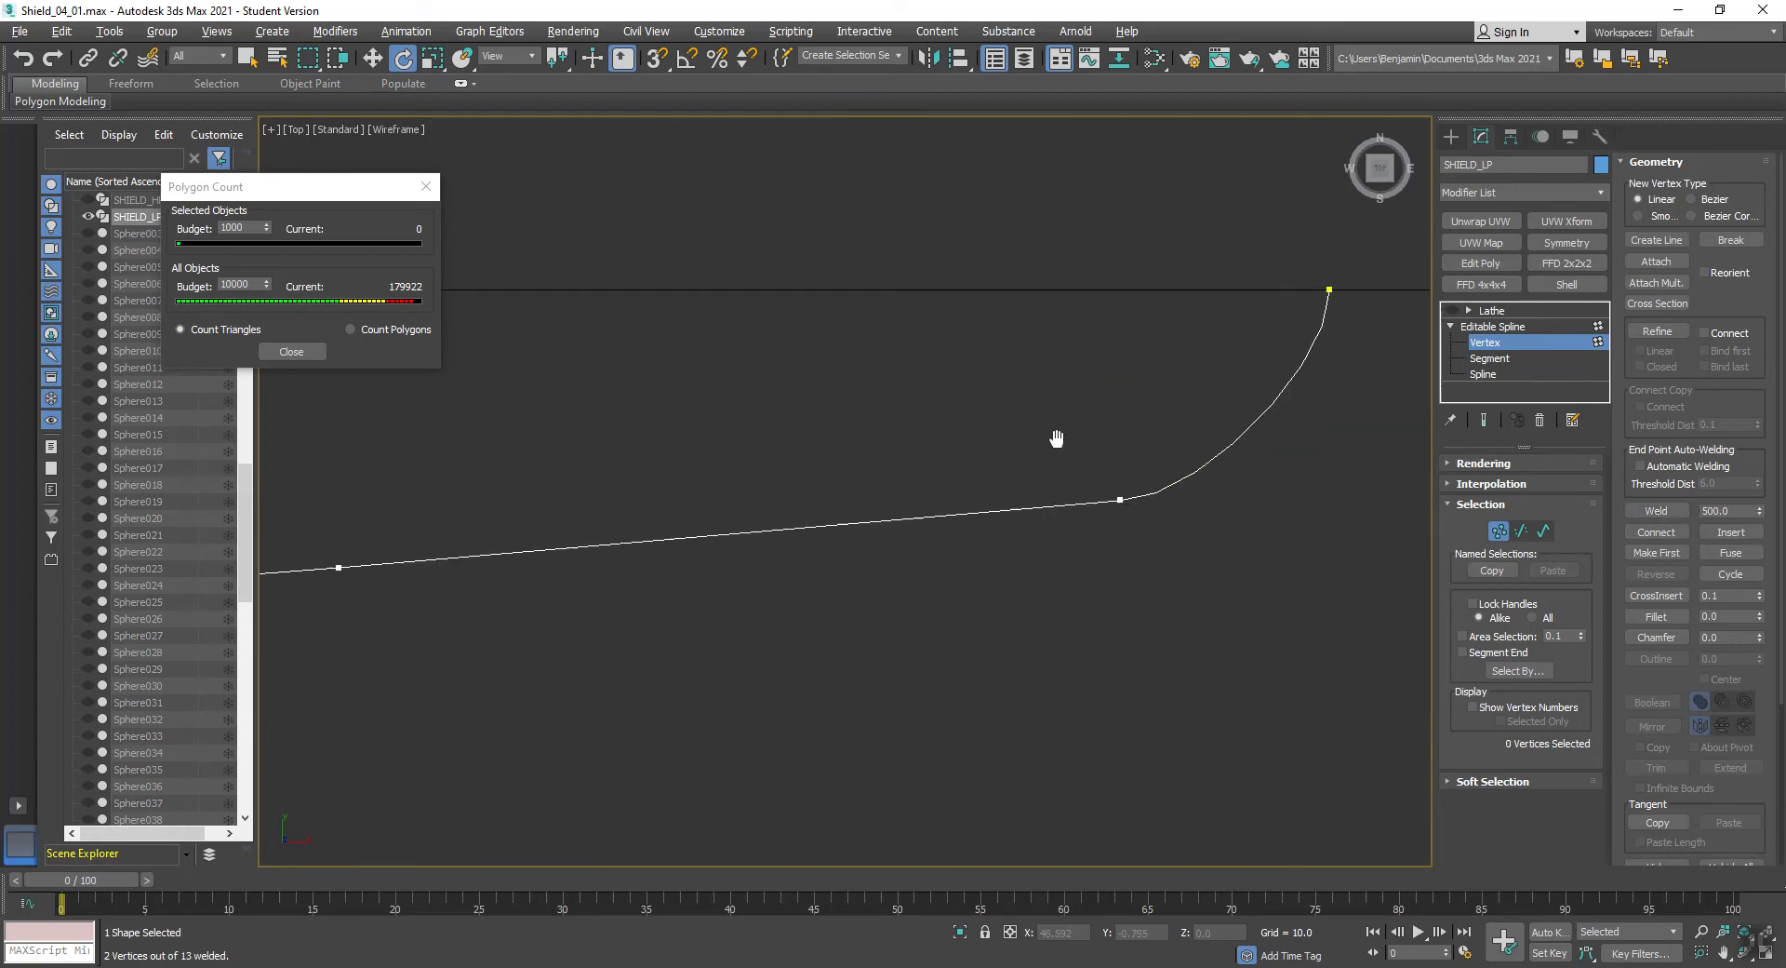
scroll(1086, 424, up, 3)
scroll(1086, 424, down, 3)
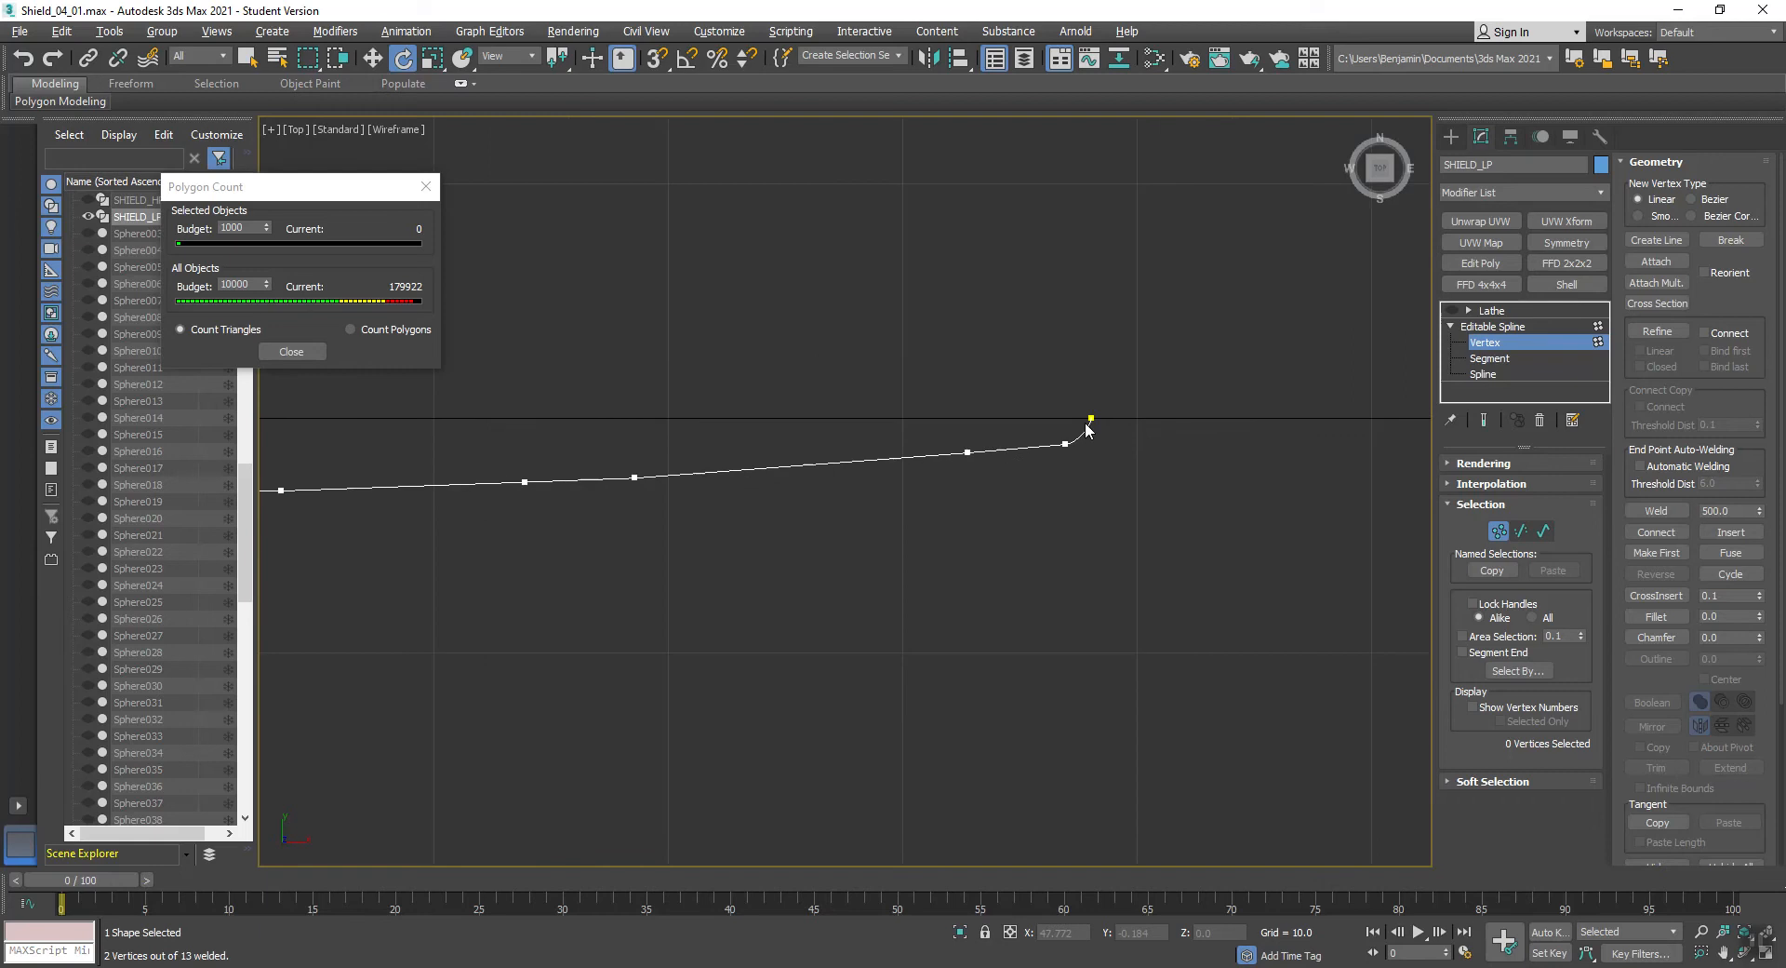
middle_drag(543, 506, 894, 514)
scroll(893, 513, down, 2)
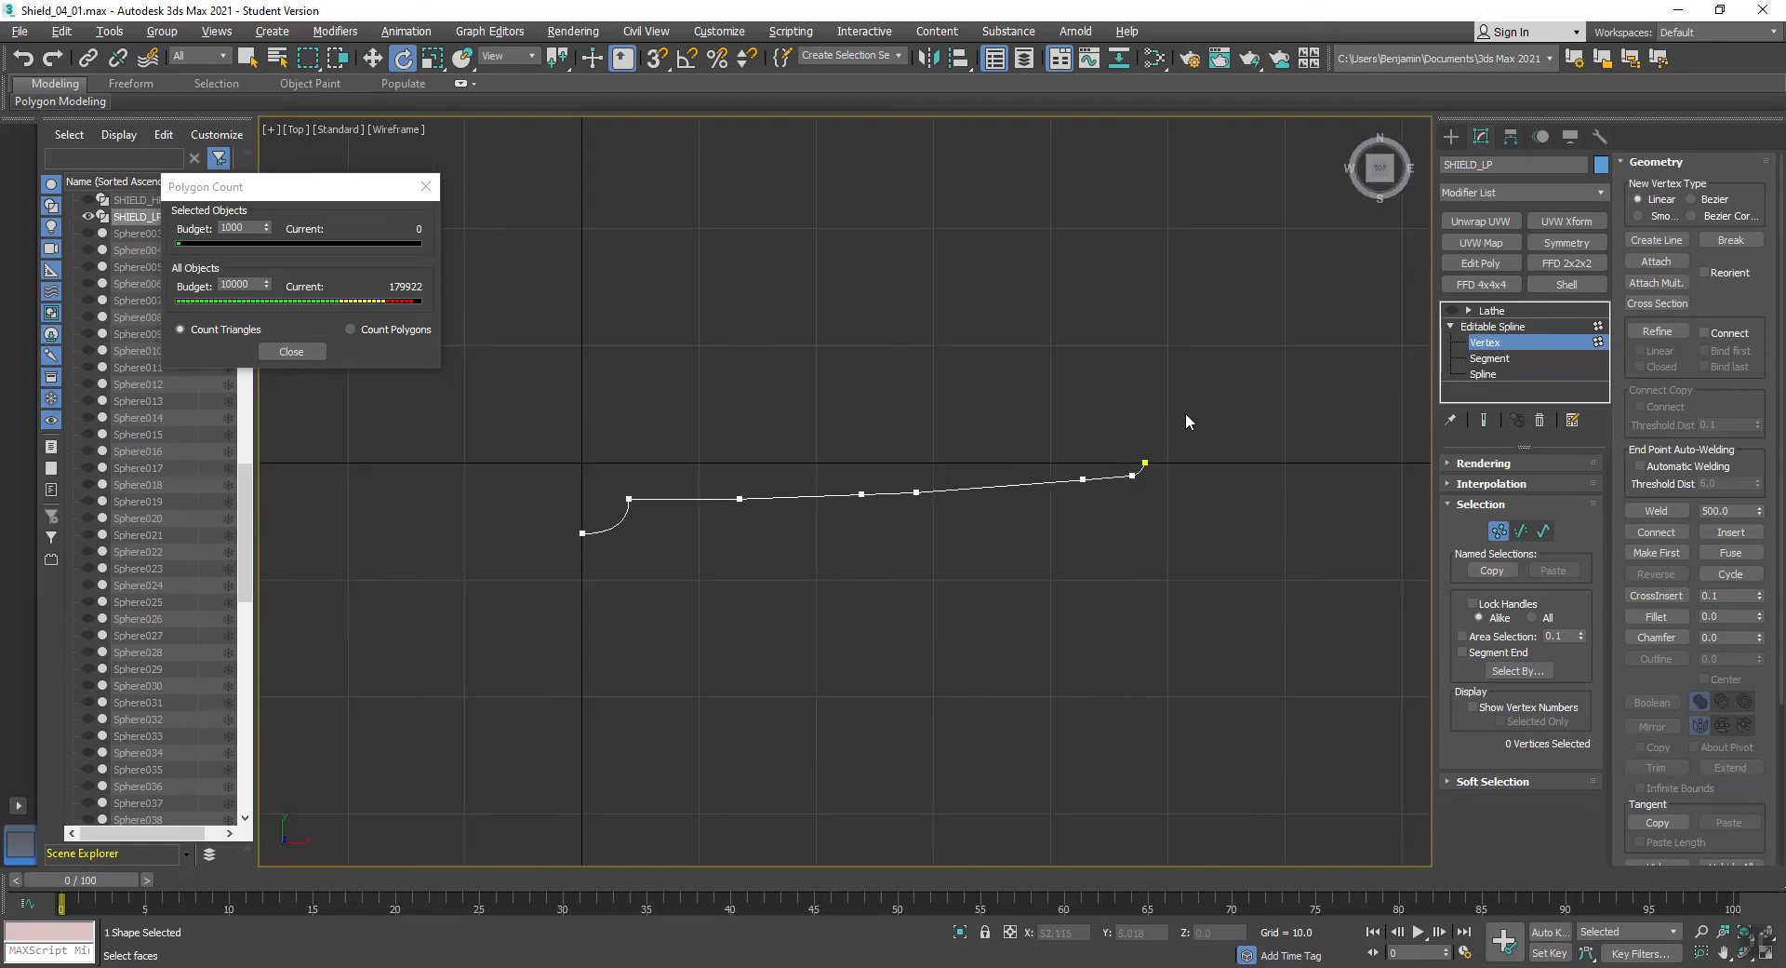
scroll(588, 500, up, 5)
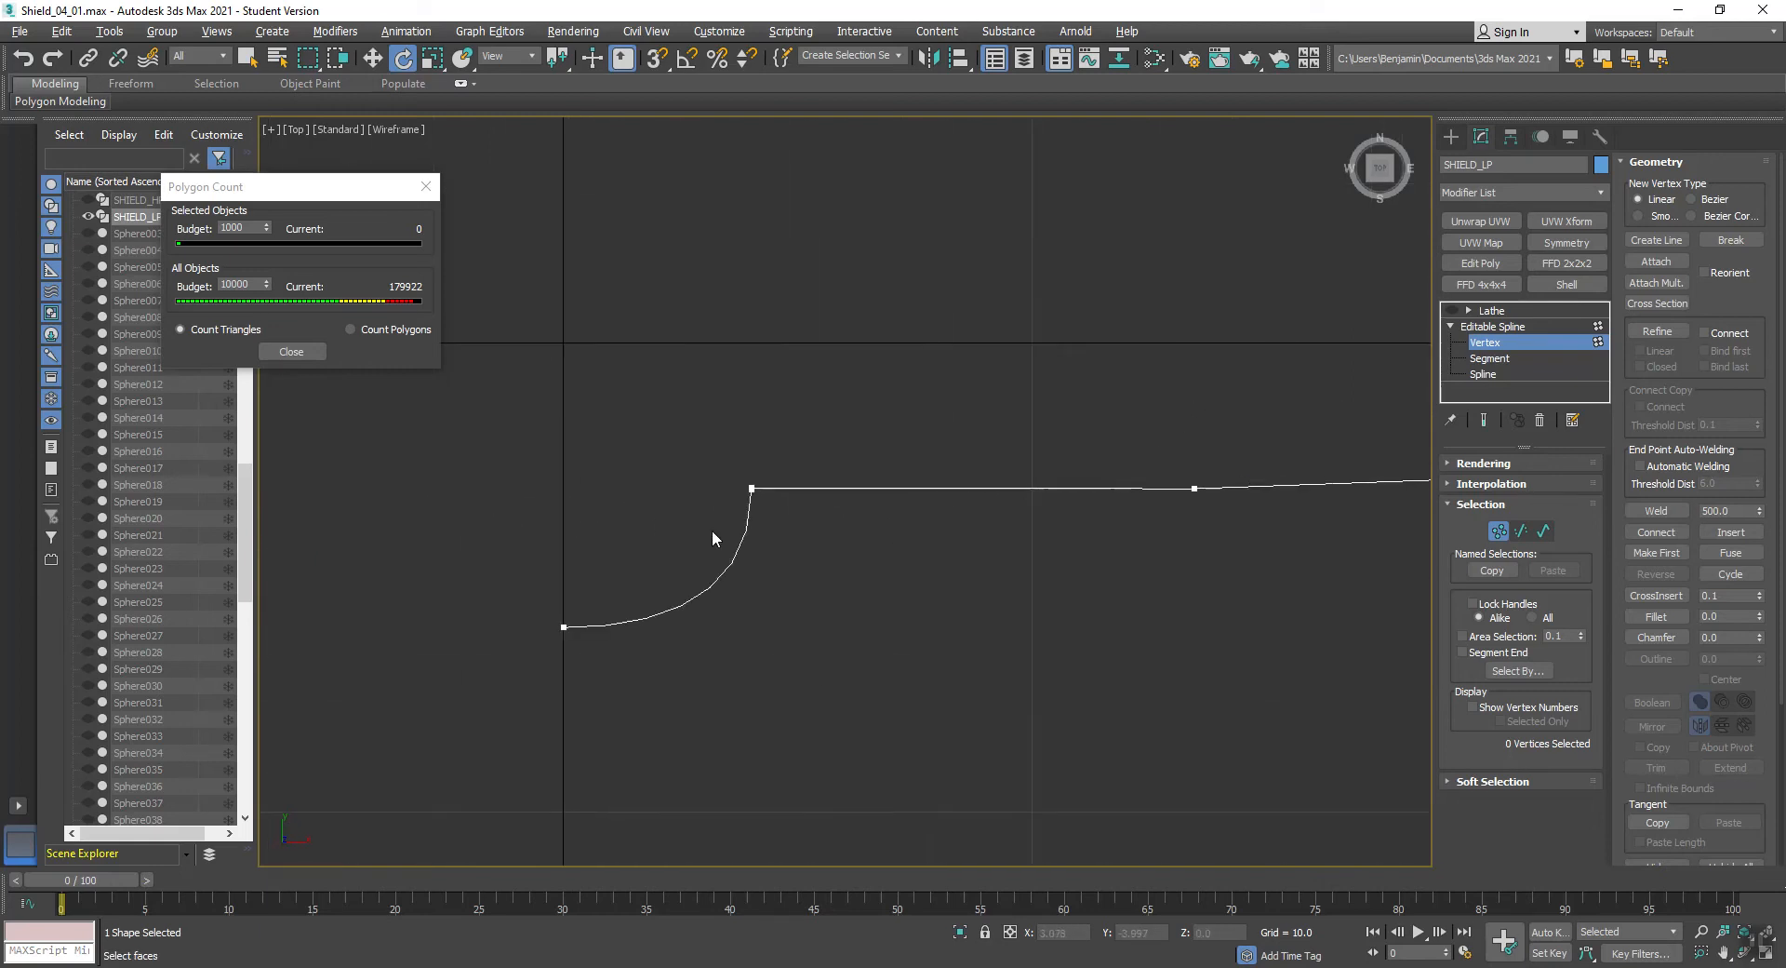
scroll(712, 537, down, 3)
click(1459, 323)
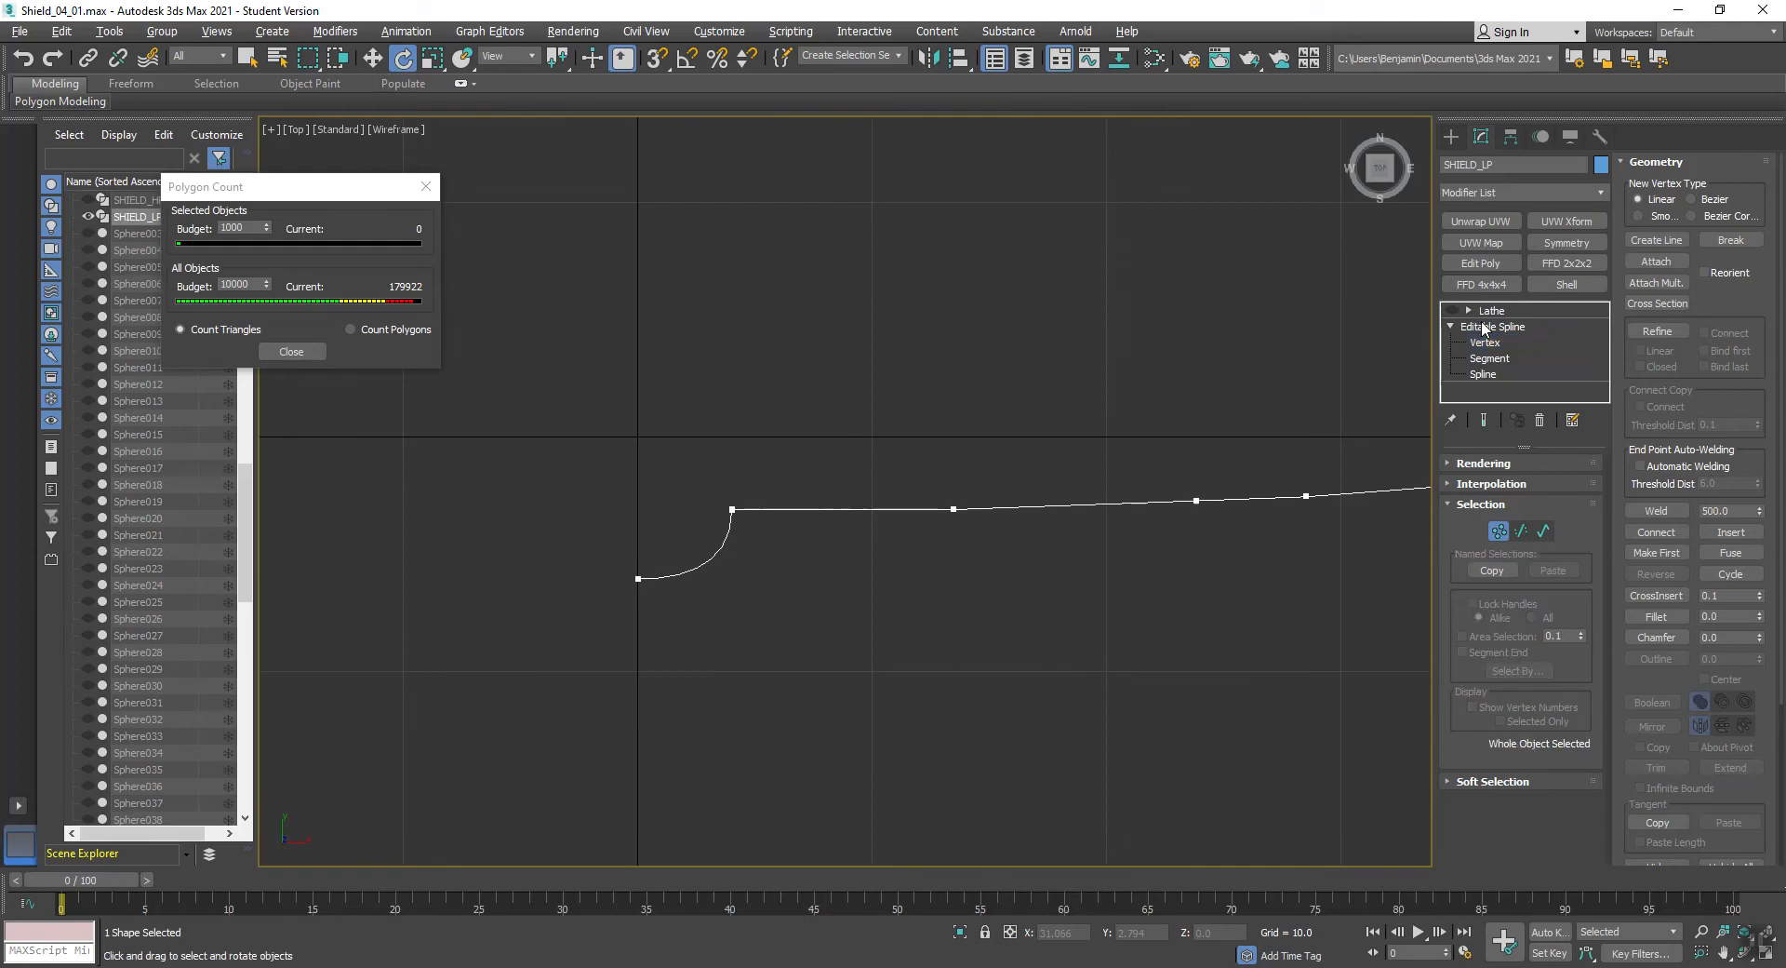
key(alt+w)
click(1147, 572)
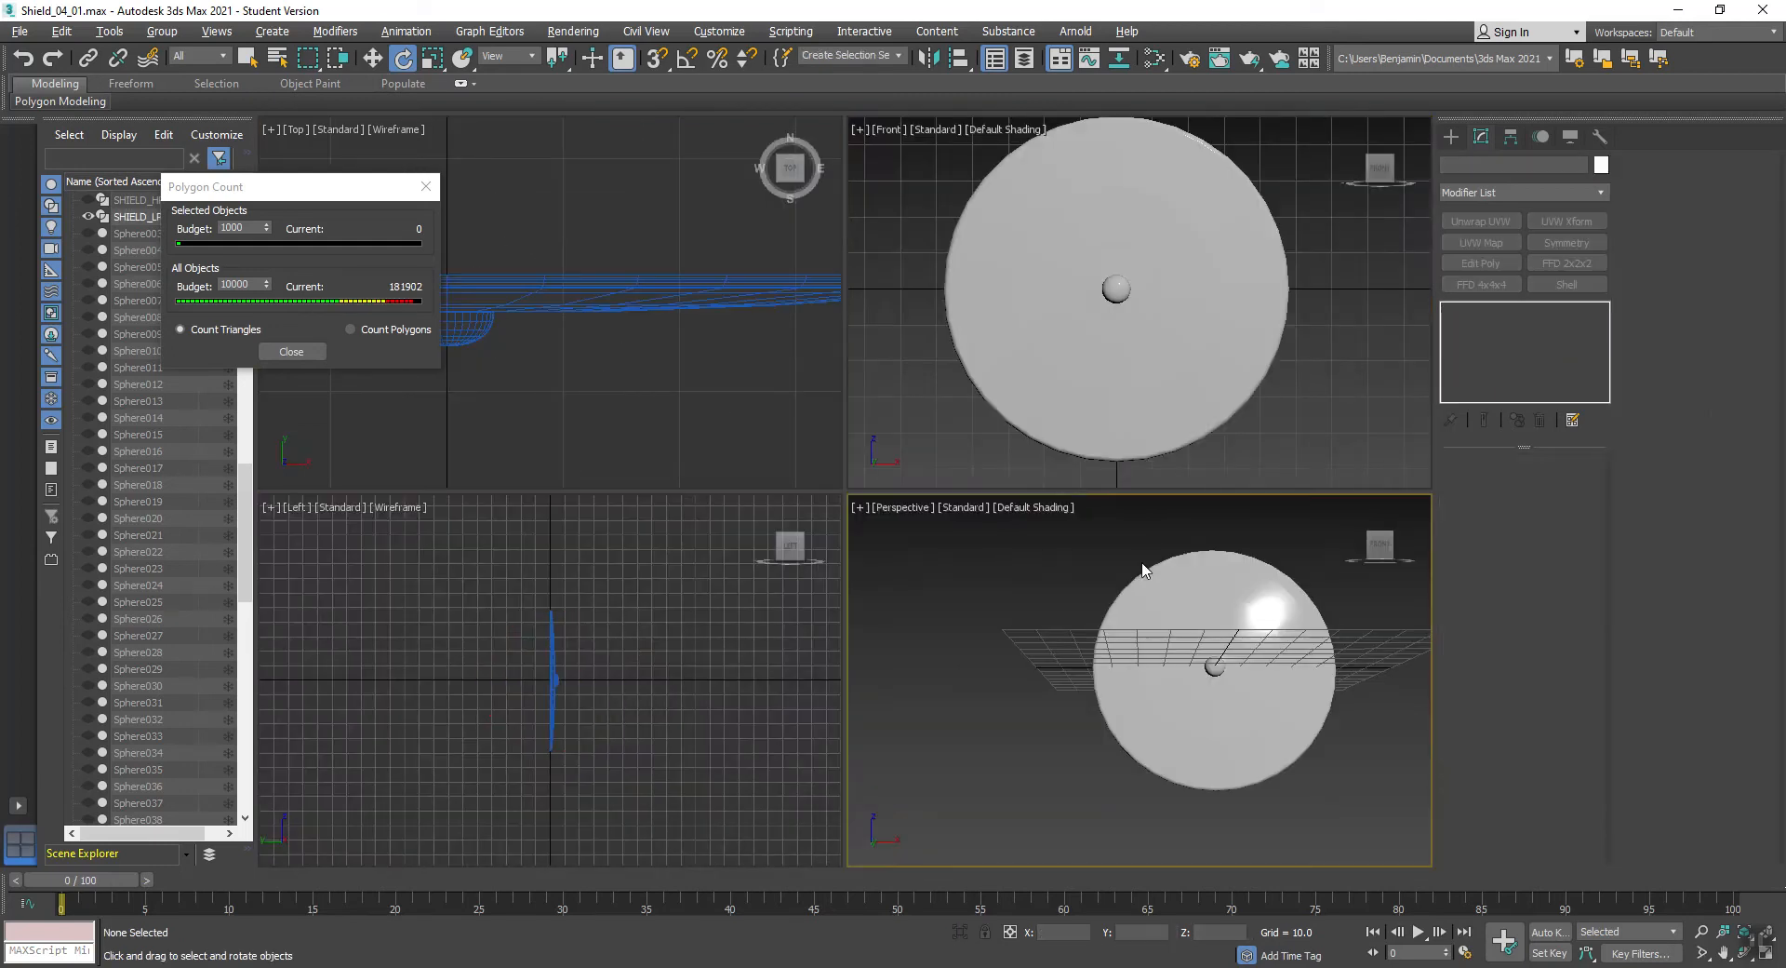
click(1235, 610)
alt+middle_drag(1235, 610, 1139, 674)
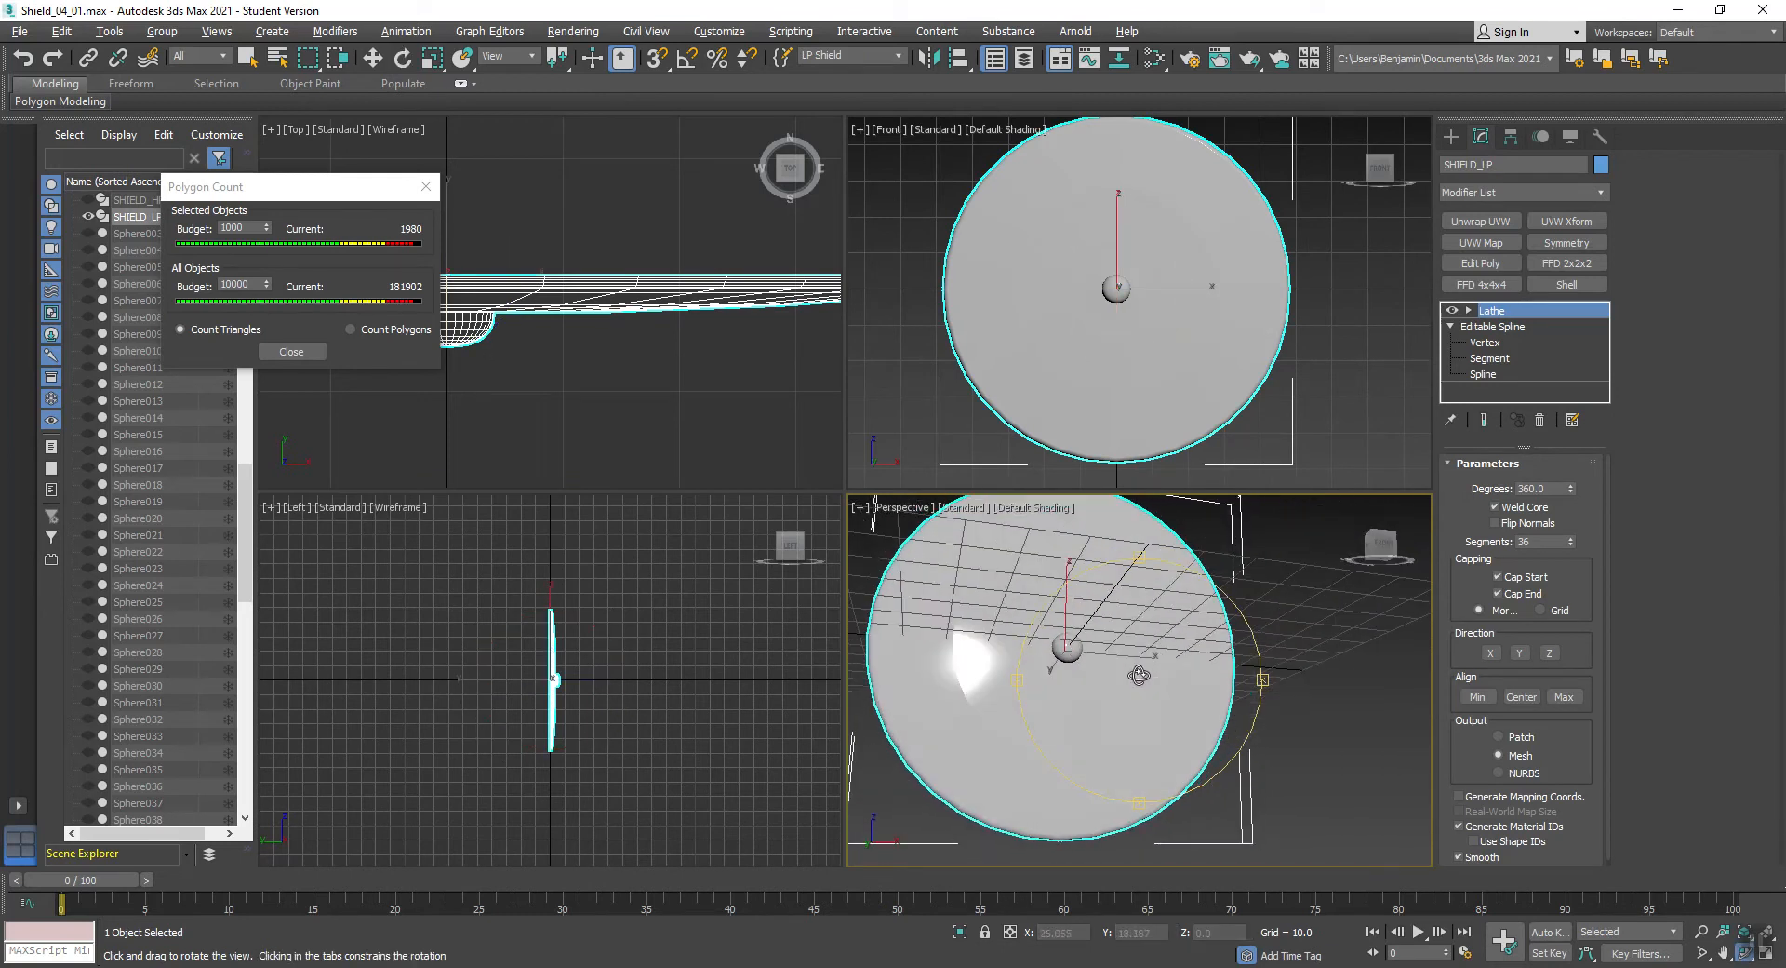
- Move the boss profile's centre vertex towards the shield face in the Top view to flatten the dome, and weld the vertices at its outer corner
key(e)
right_click(689, 383)
key(alt+w)
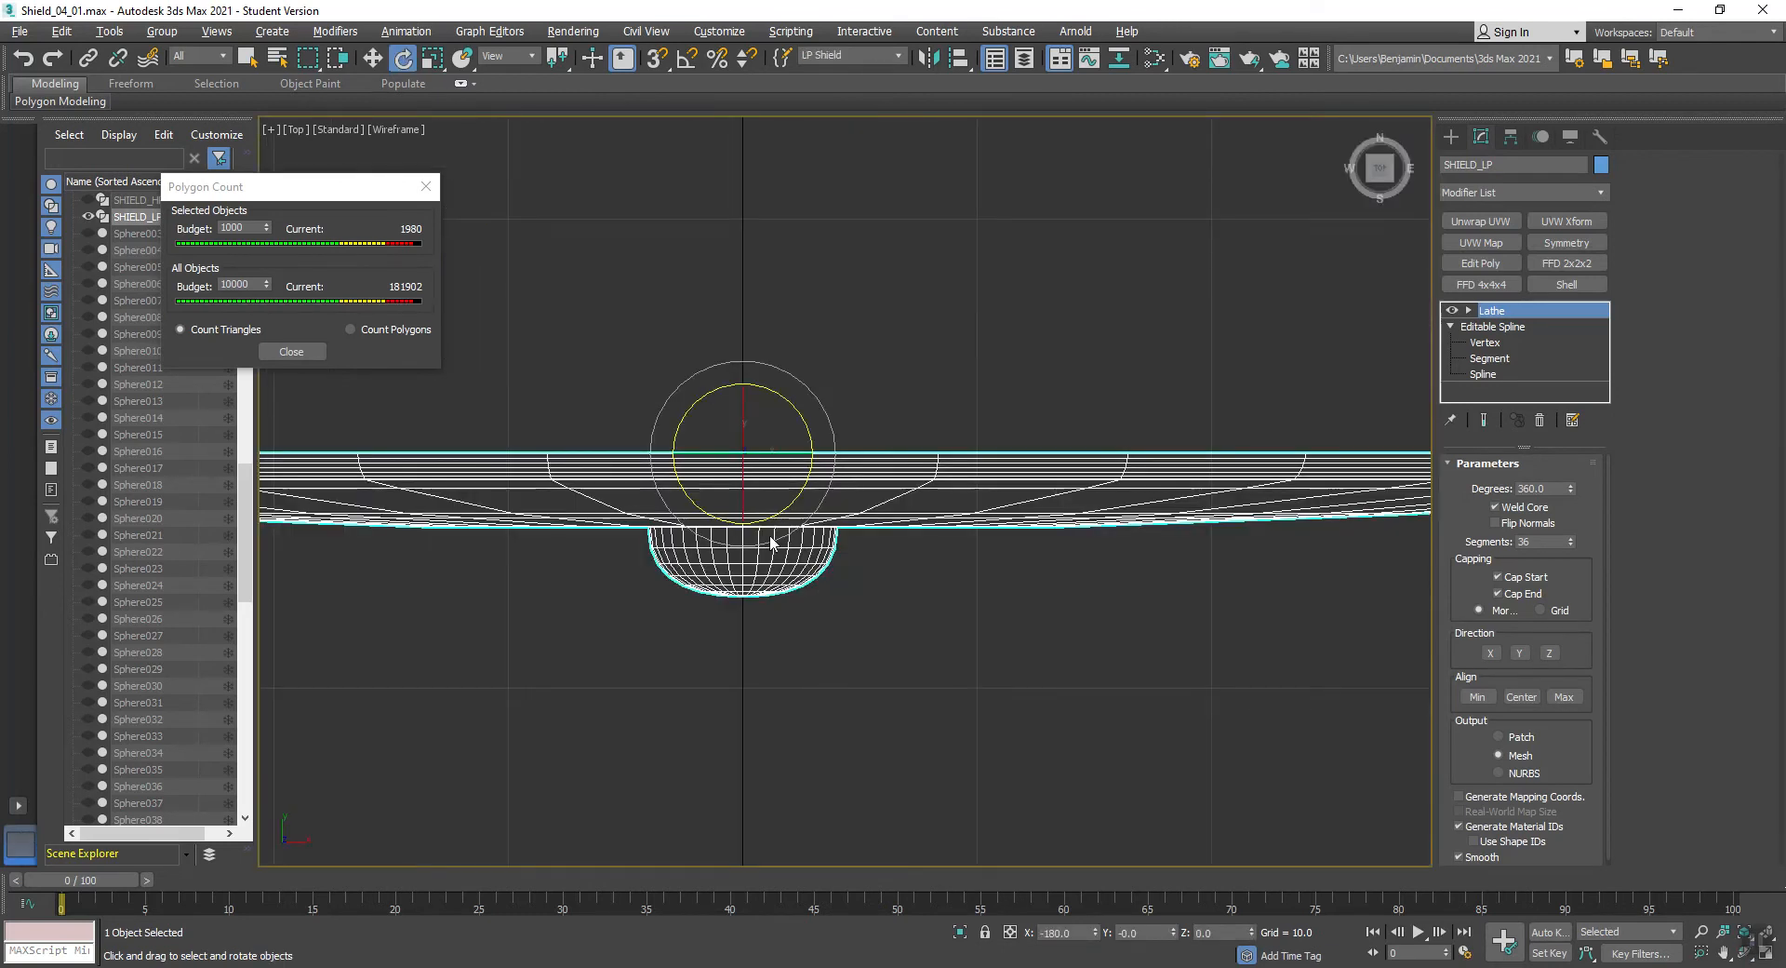
scroll(769, 535, up, 4)
click(1485, 343)
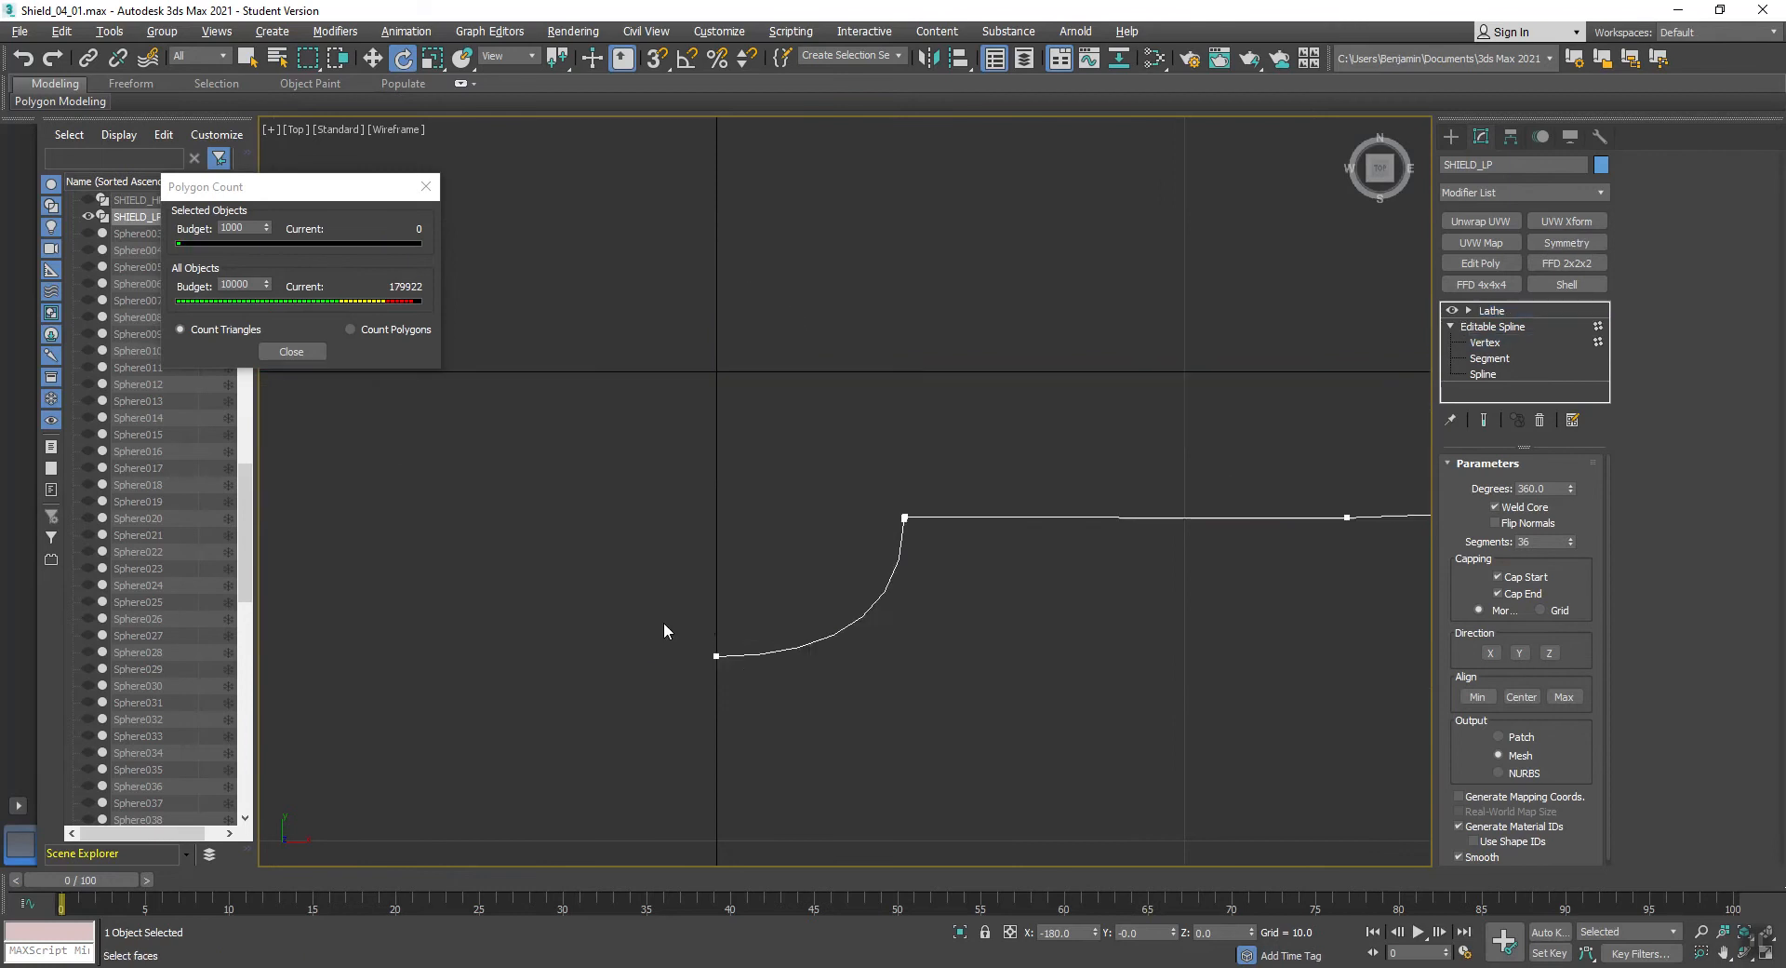
click(717, 656)
key(w)
drag(717, 619, 710, 556)
drag(919, 487, 867, 536)
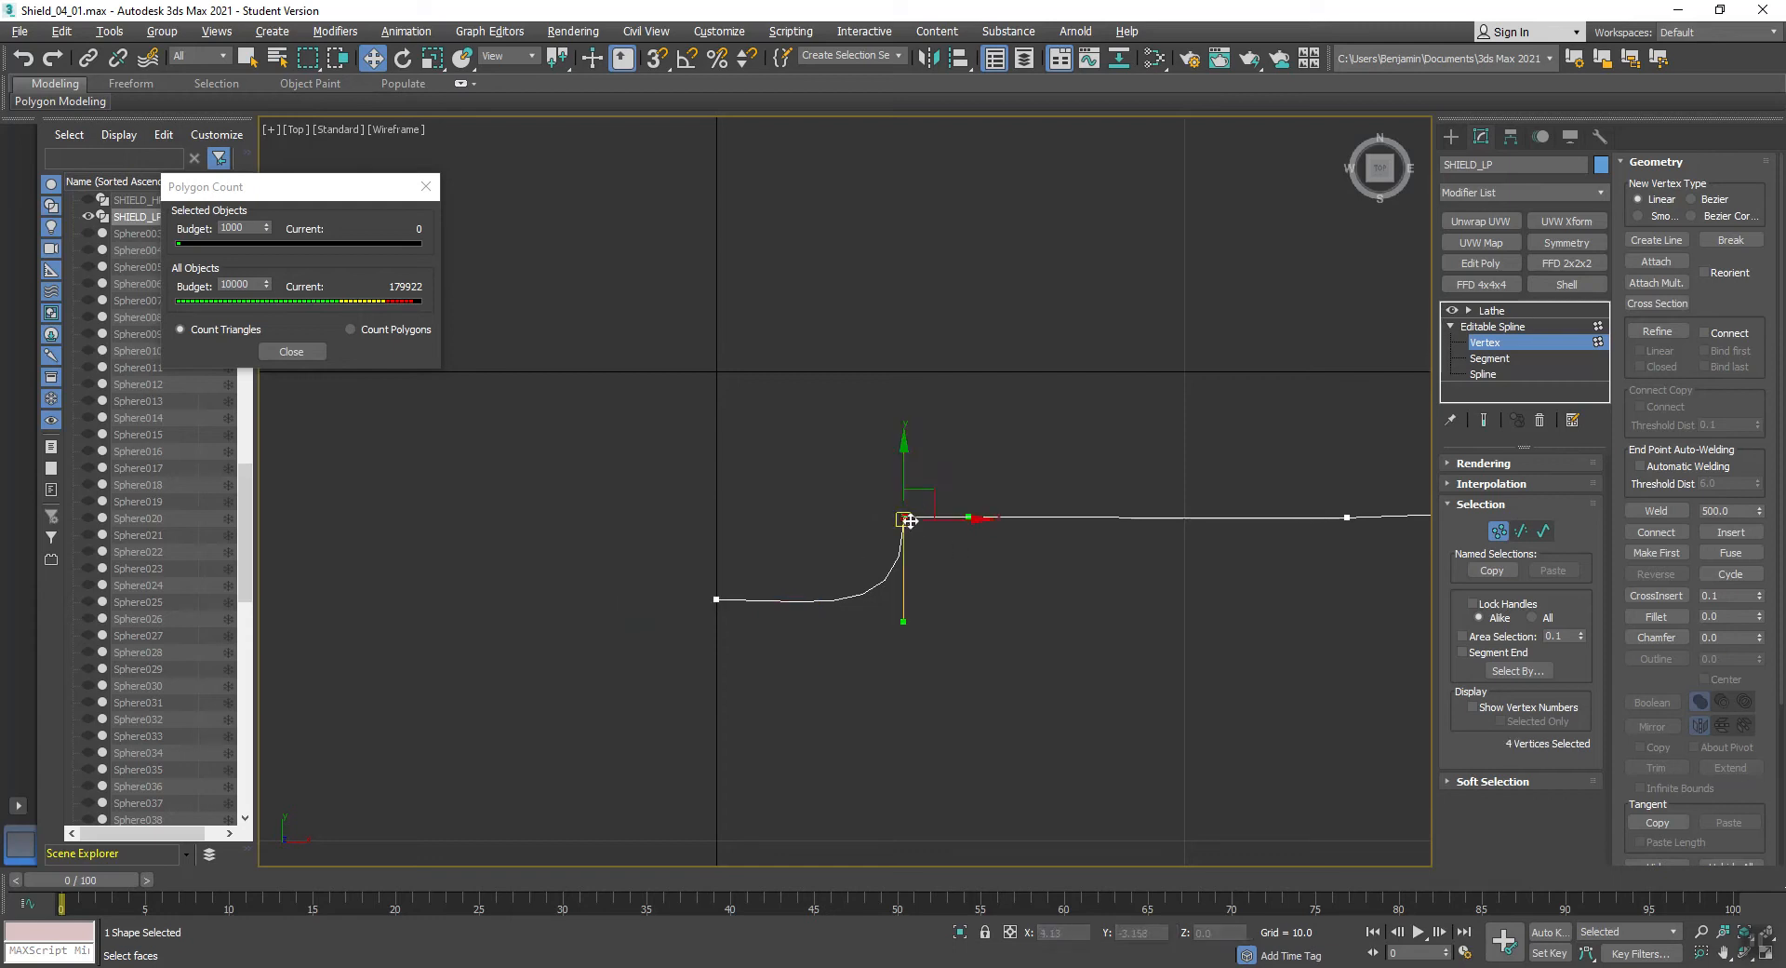
click(1665, 509)
- Angle the lower Bezier handle of the boss's corner vertex inward towards the centre, so the boss slopes into the shield face
drag(980, 485, 834, 553)
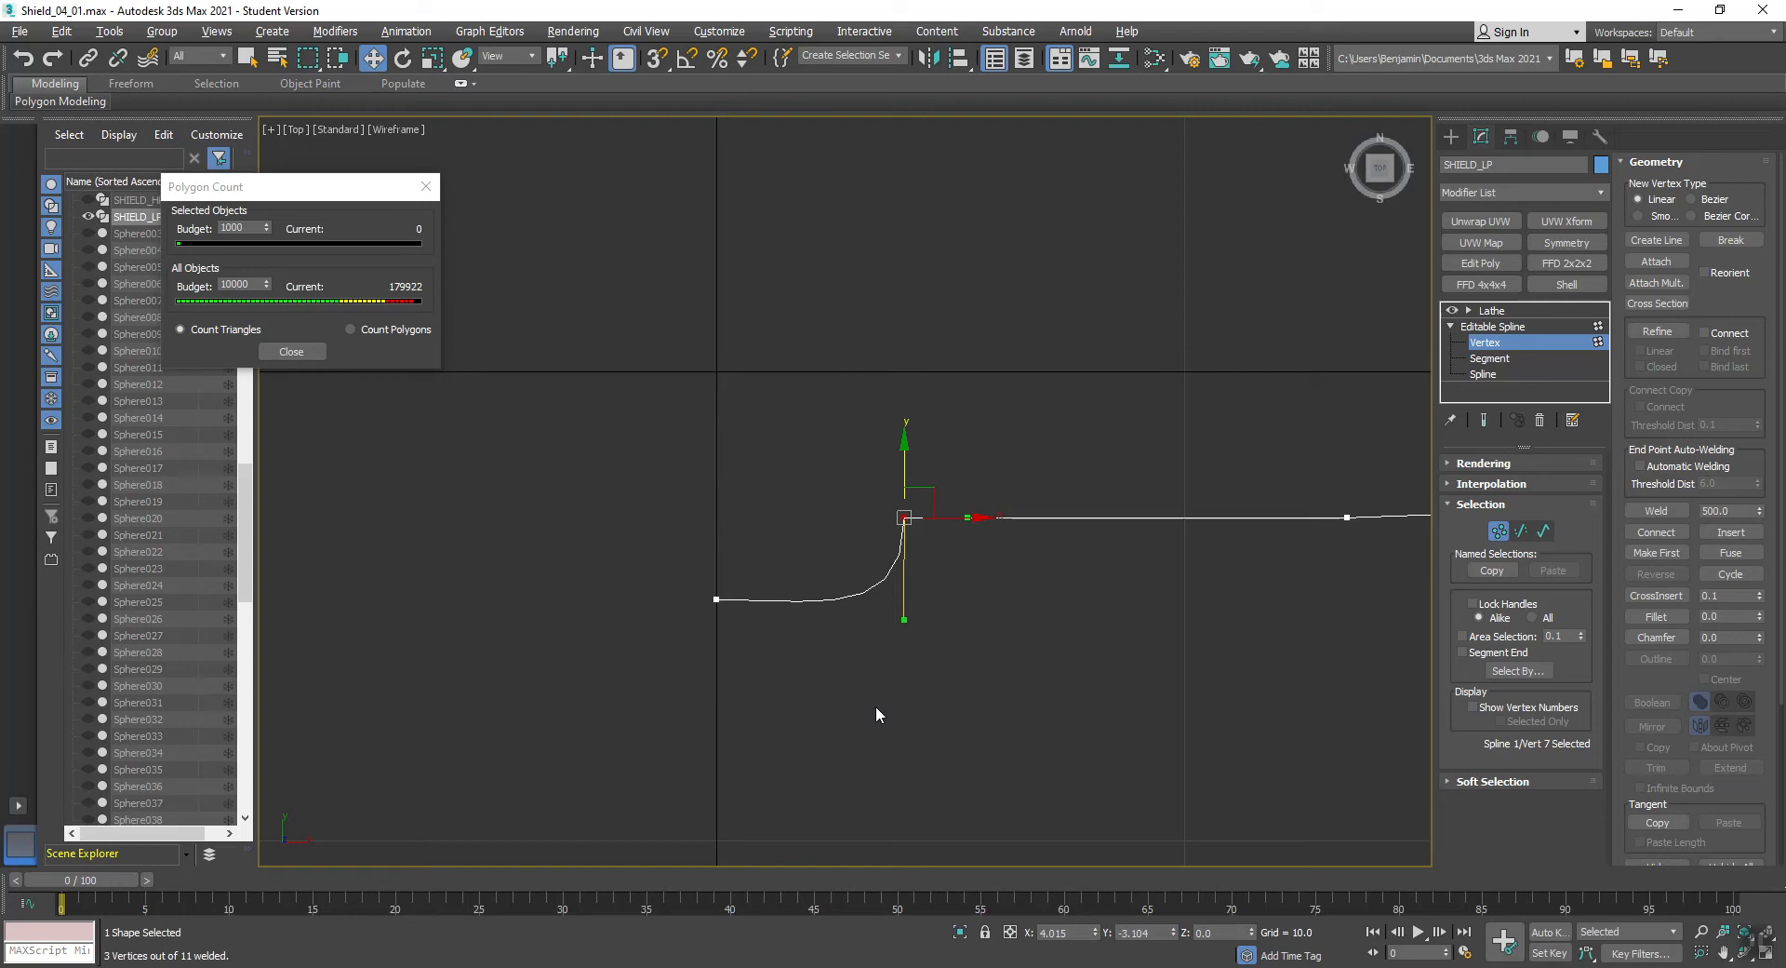
key(F5)
key(F6)
key(F8)
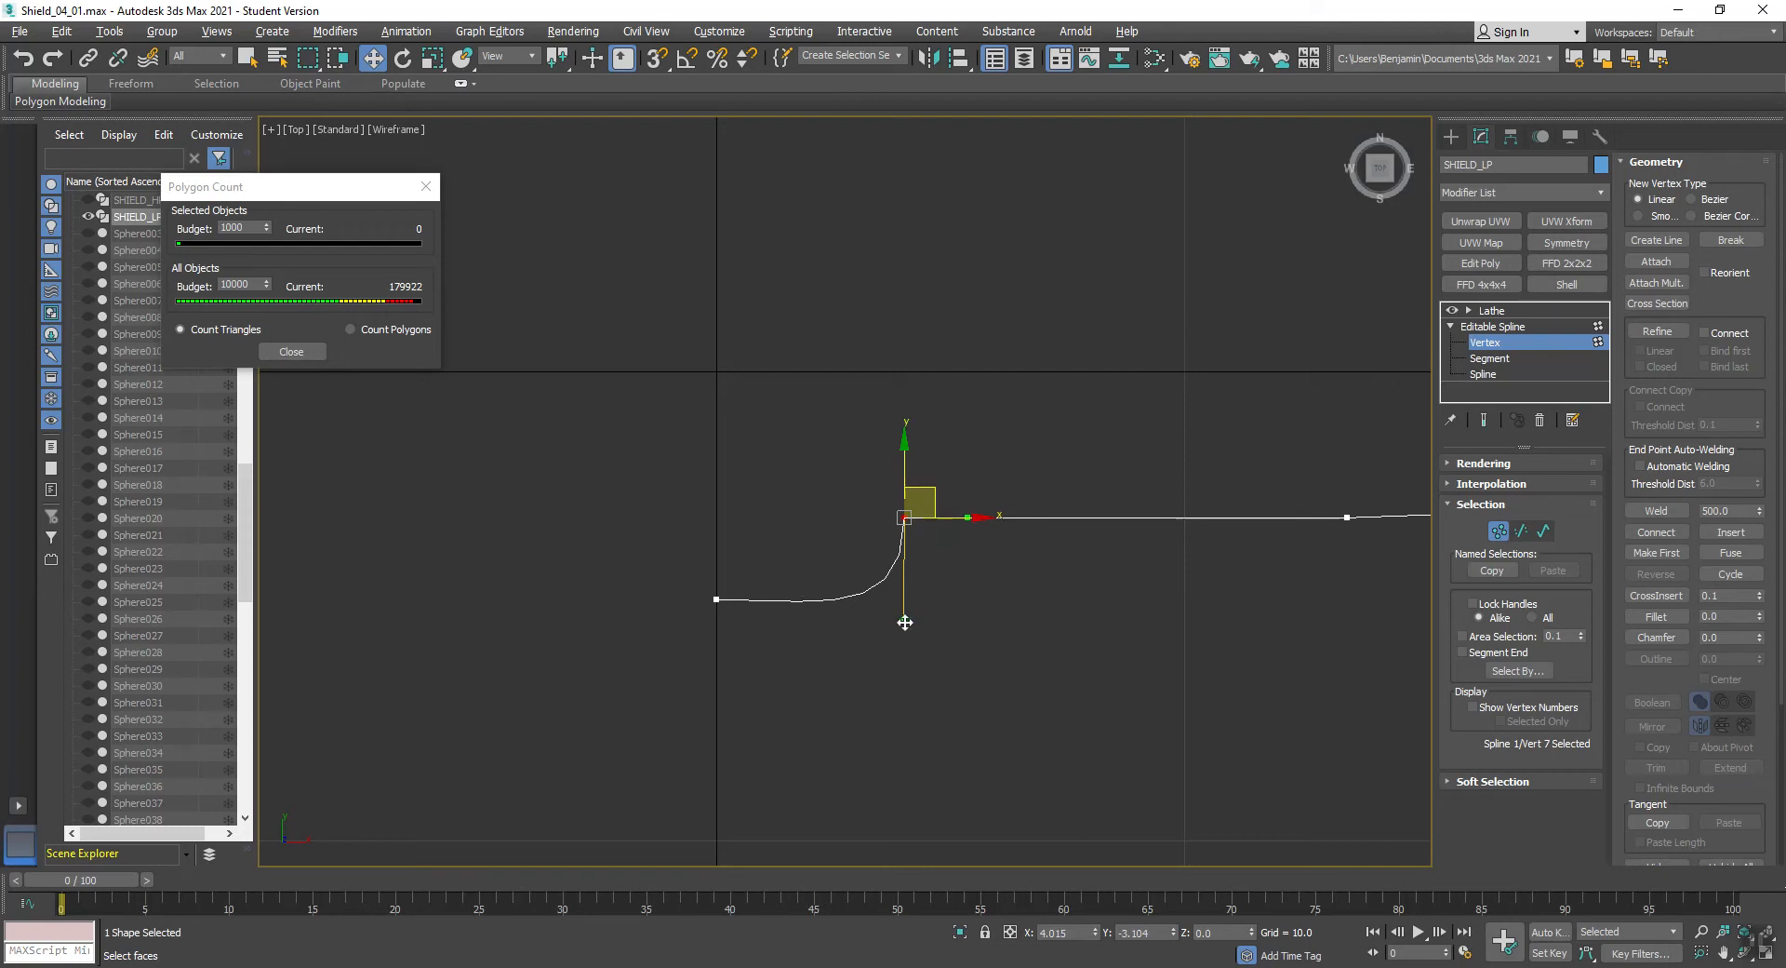
key(F5)
drag(905, 621, 844, 617)
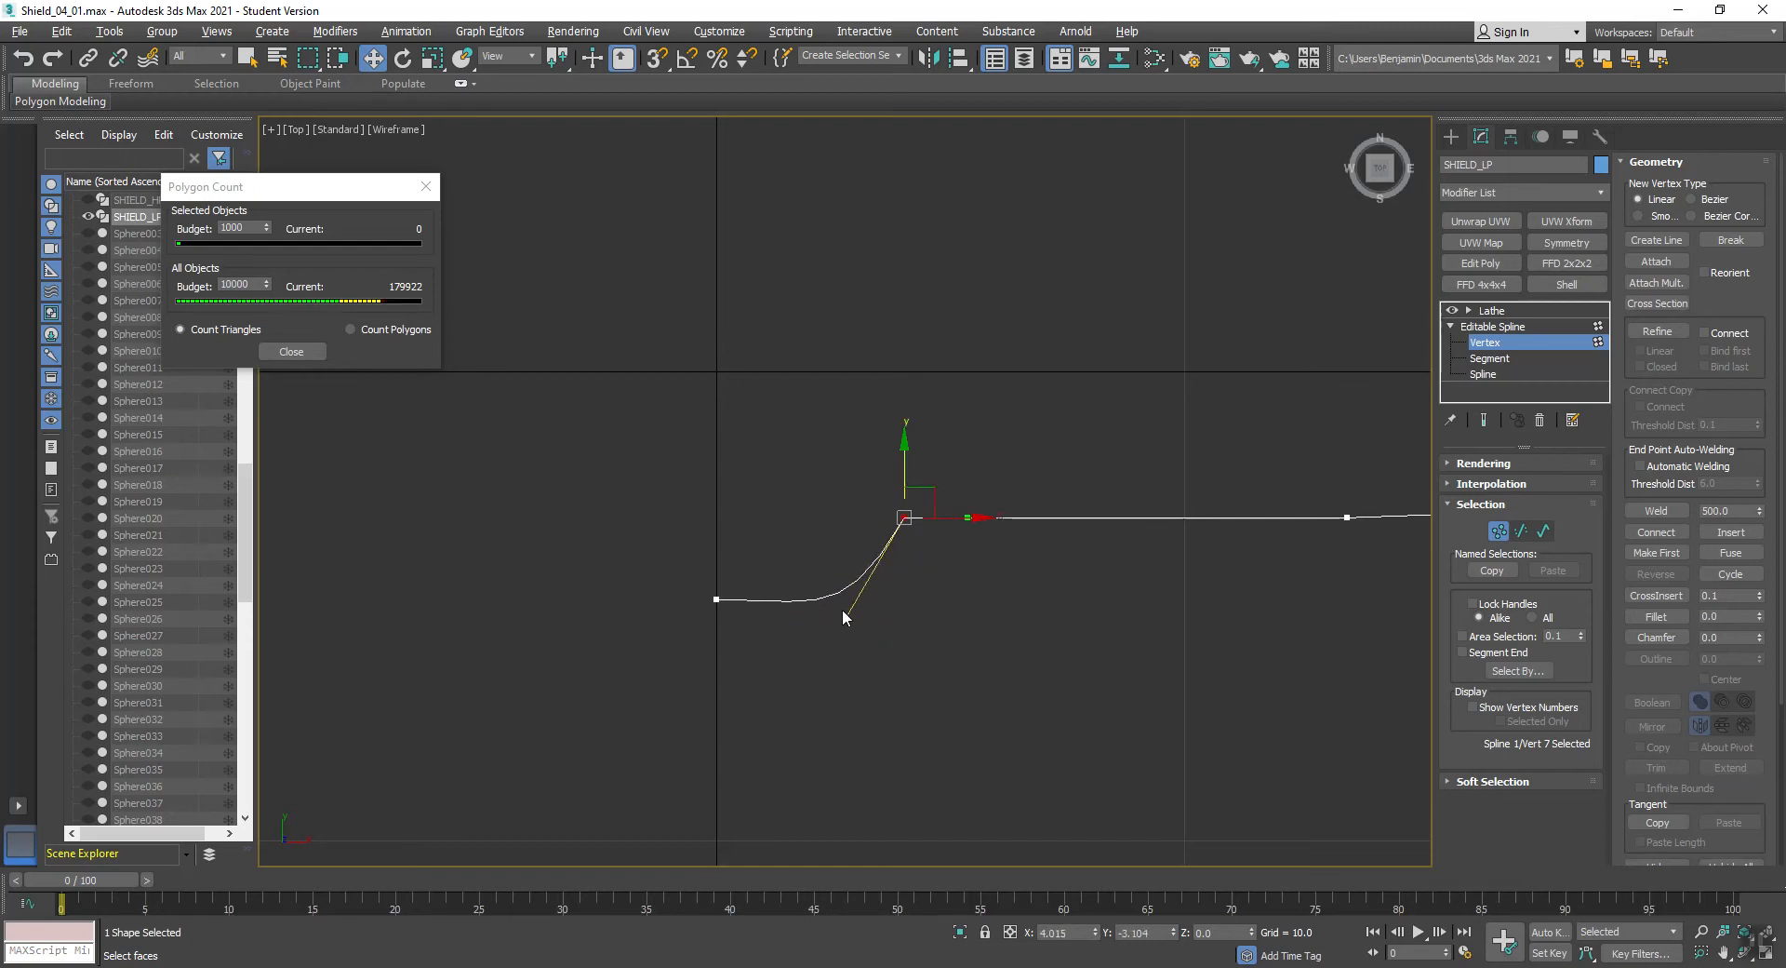
key(F8)
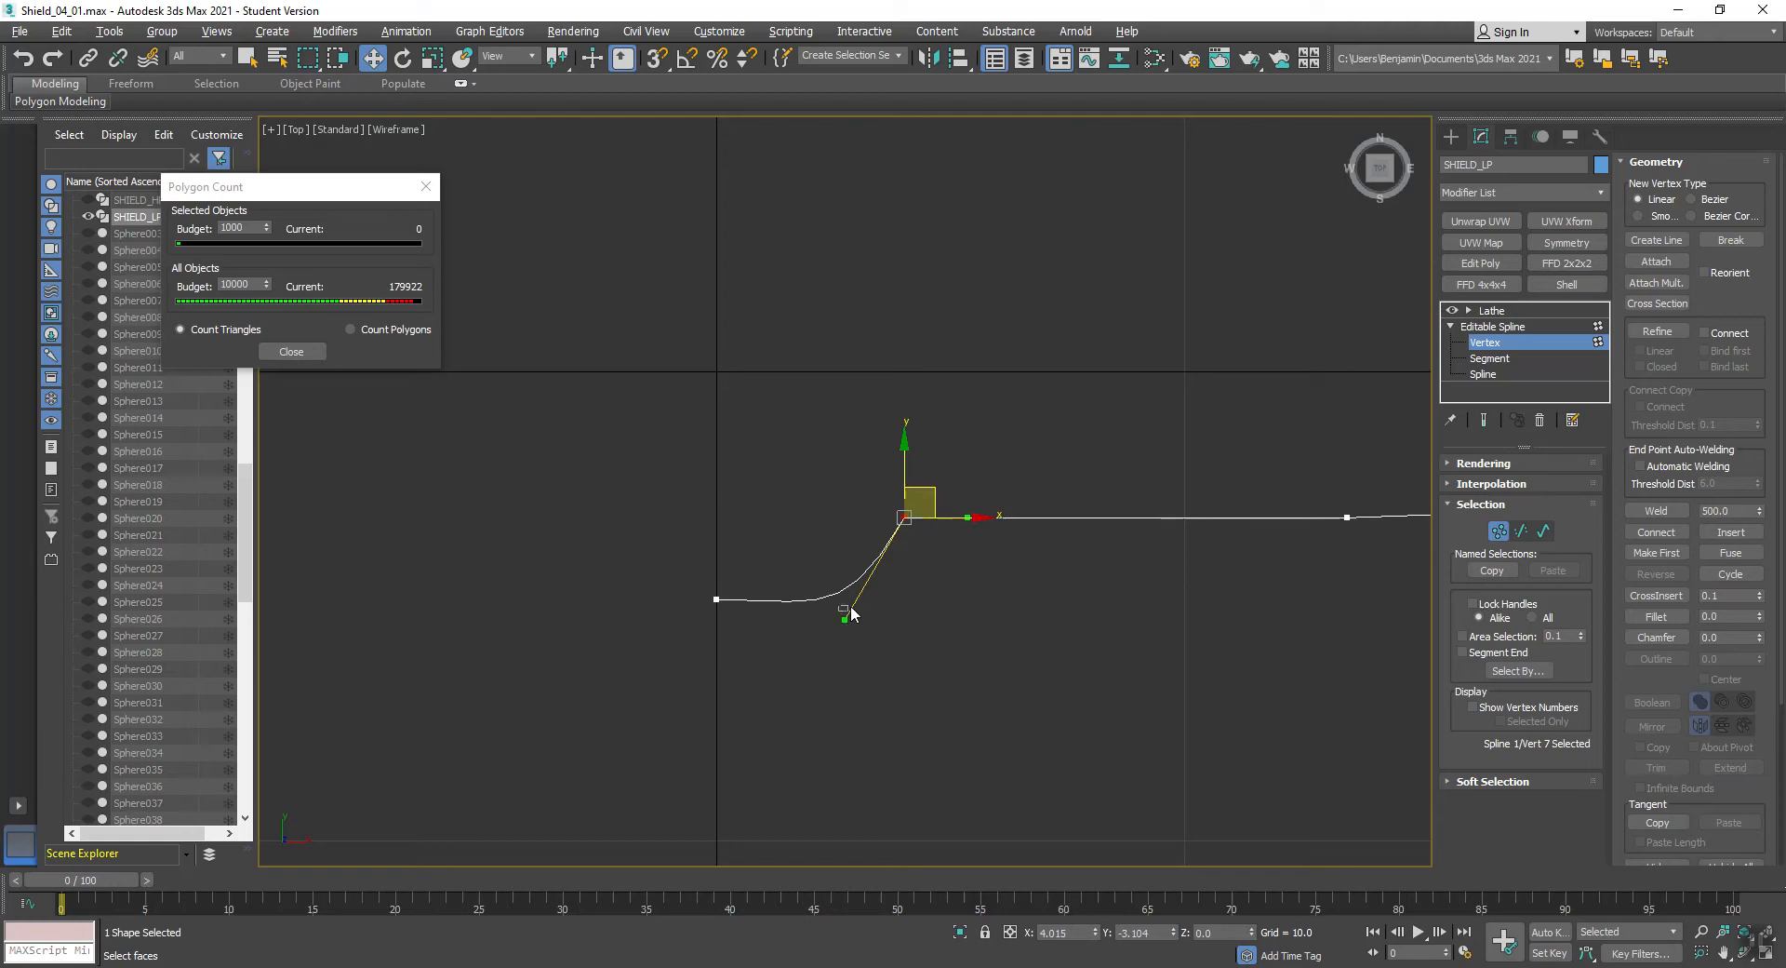
- Shorten the lower Bezier handle of the boss's outer corner vertex, and convert the boss's centre vertex to Corner
mouse_move(843, 617)
mouse_down()
mouse_move(884, 590)
mouse_move(849, 583)
mouse_move(861, 591)
mouse_up()
drag(617, 649, 622, 635)
right_click(717, 593)
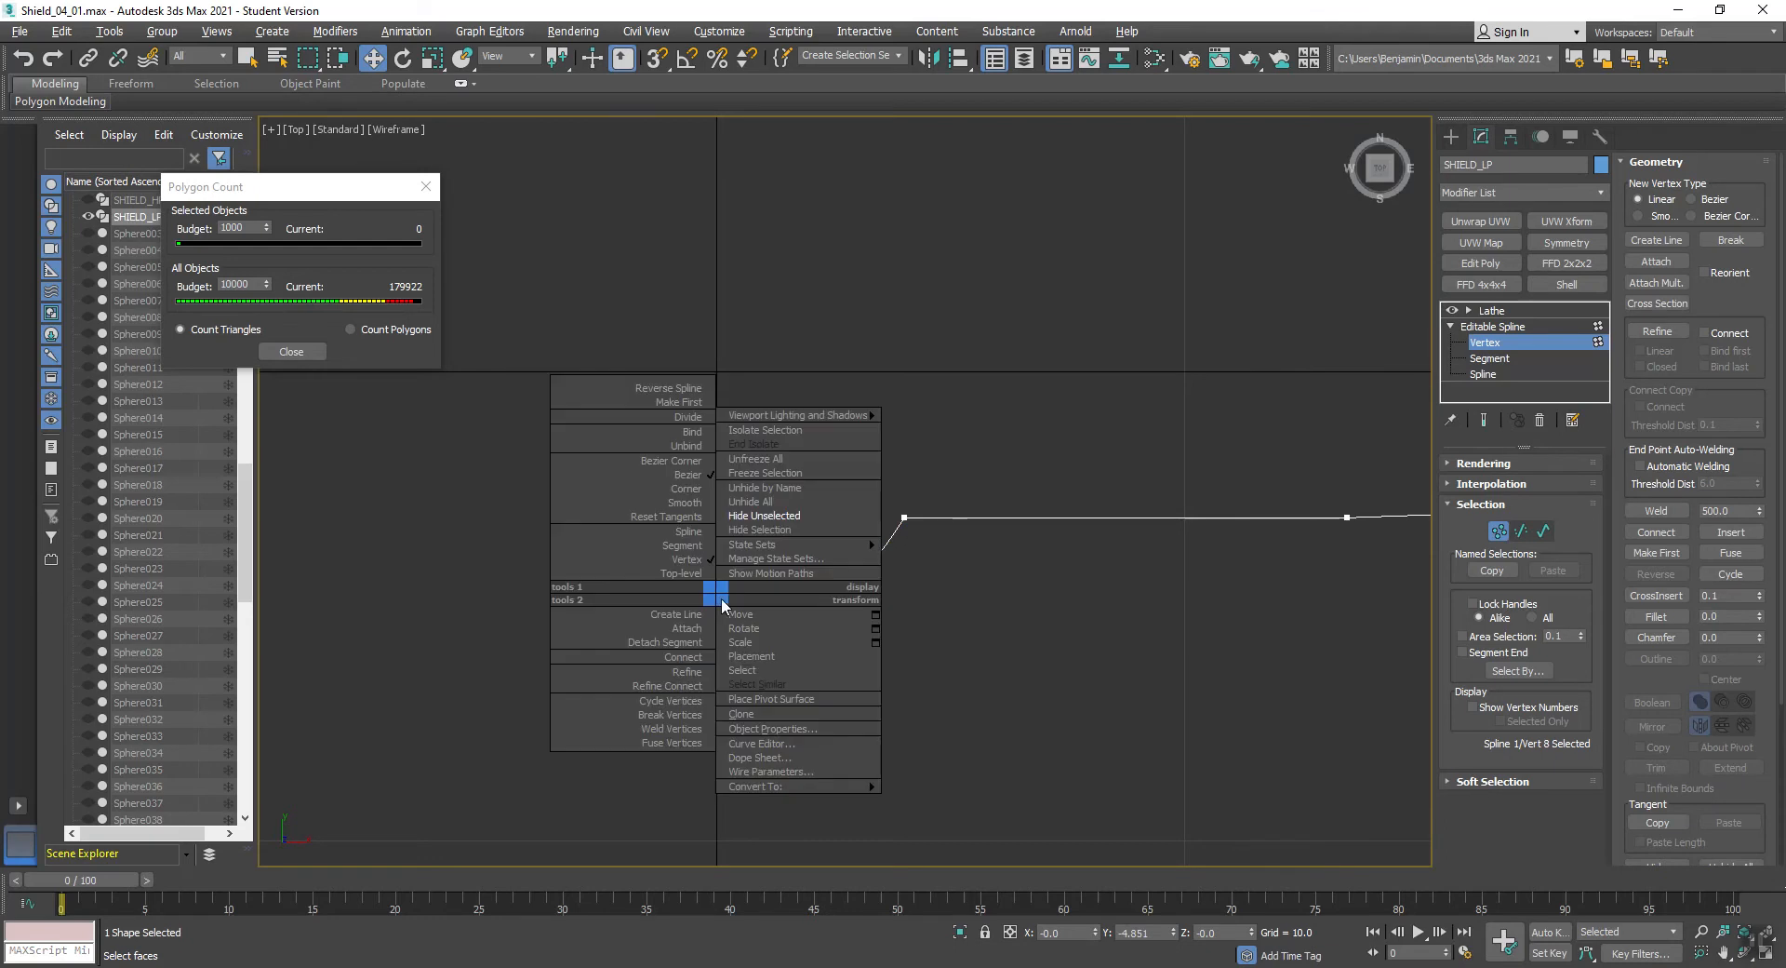
click(685, 490)
click(661, 501)
middle_drag(1014, 518, 801, 528)
scroll(801, 529, down, 5)
scroll(1080, 499, up, 6)
scroll(1228, 530, down, 5)
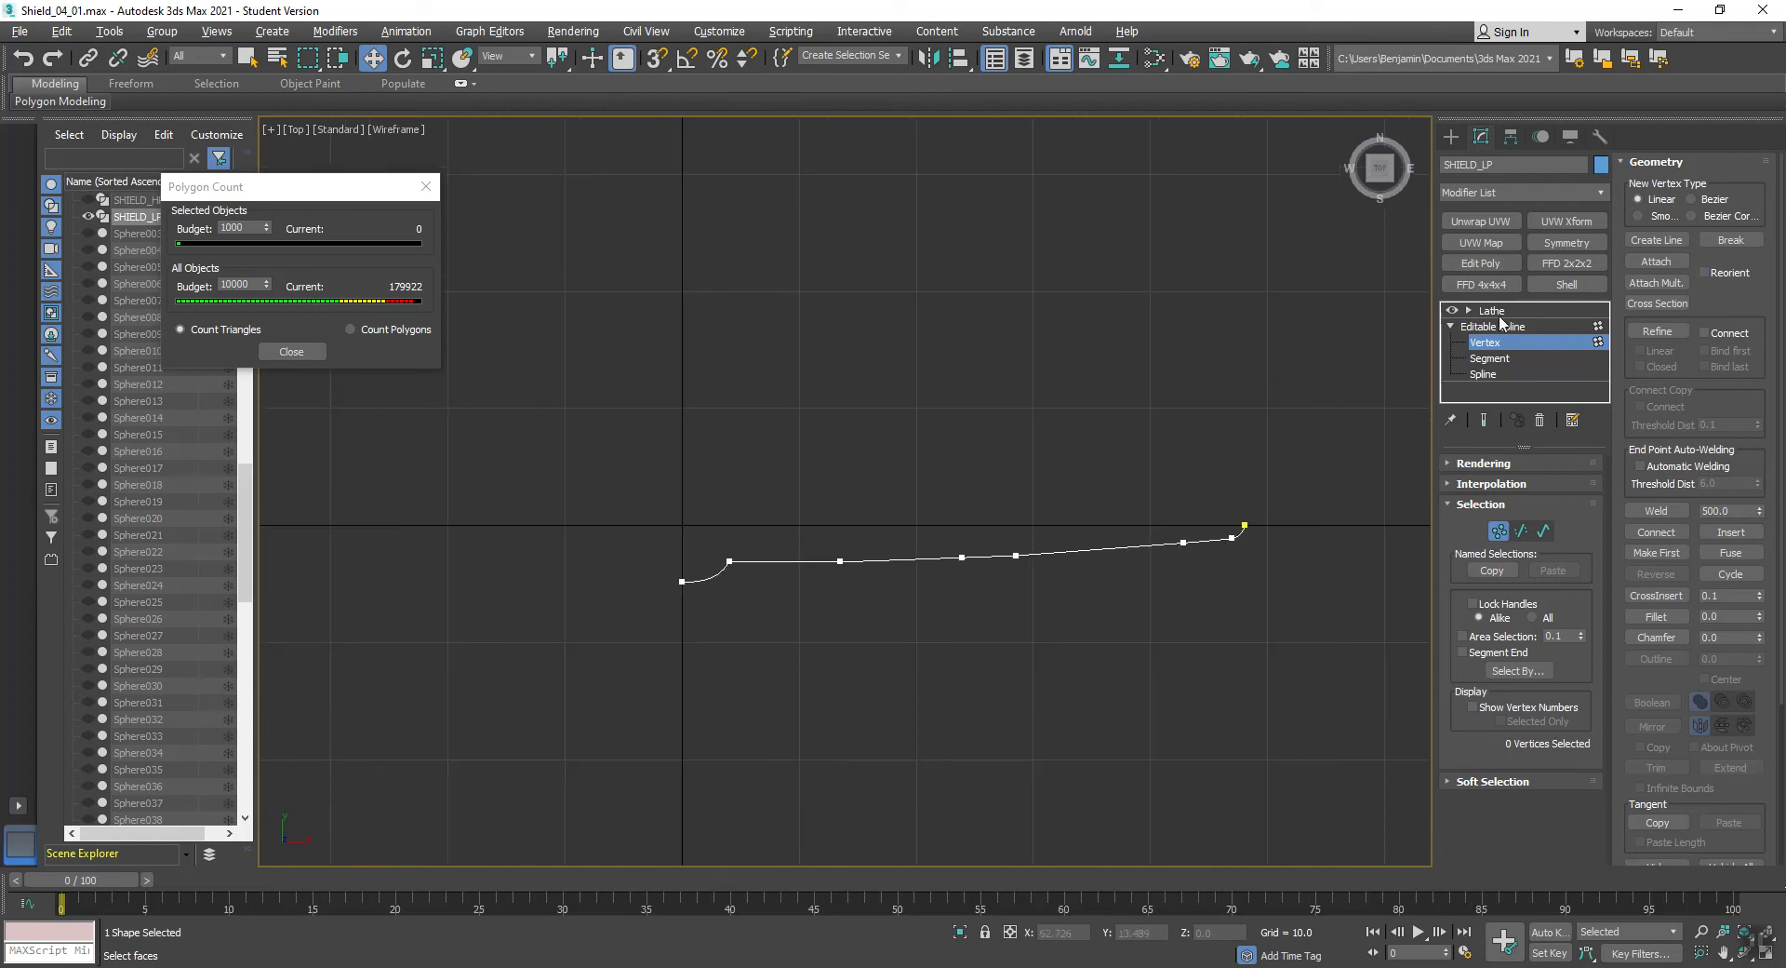
- Return to the Lathe level and inspect the shield in the Perspective view with edged faces shown
click(1485, 327)
click(1493, 310)
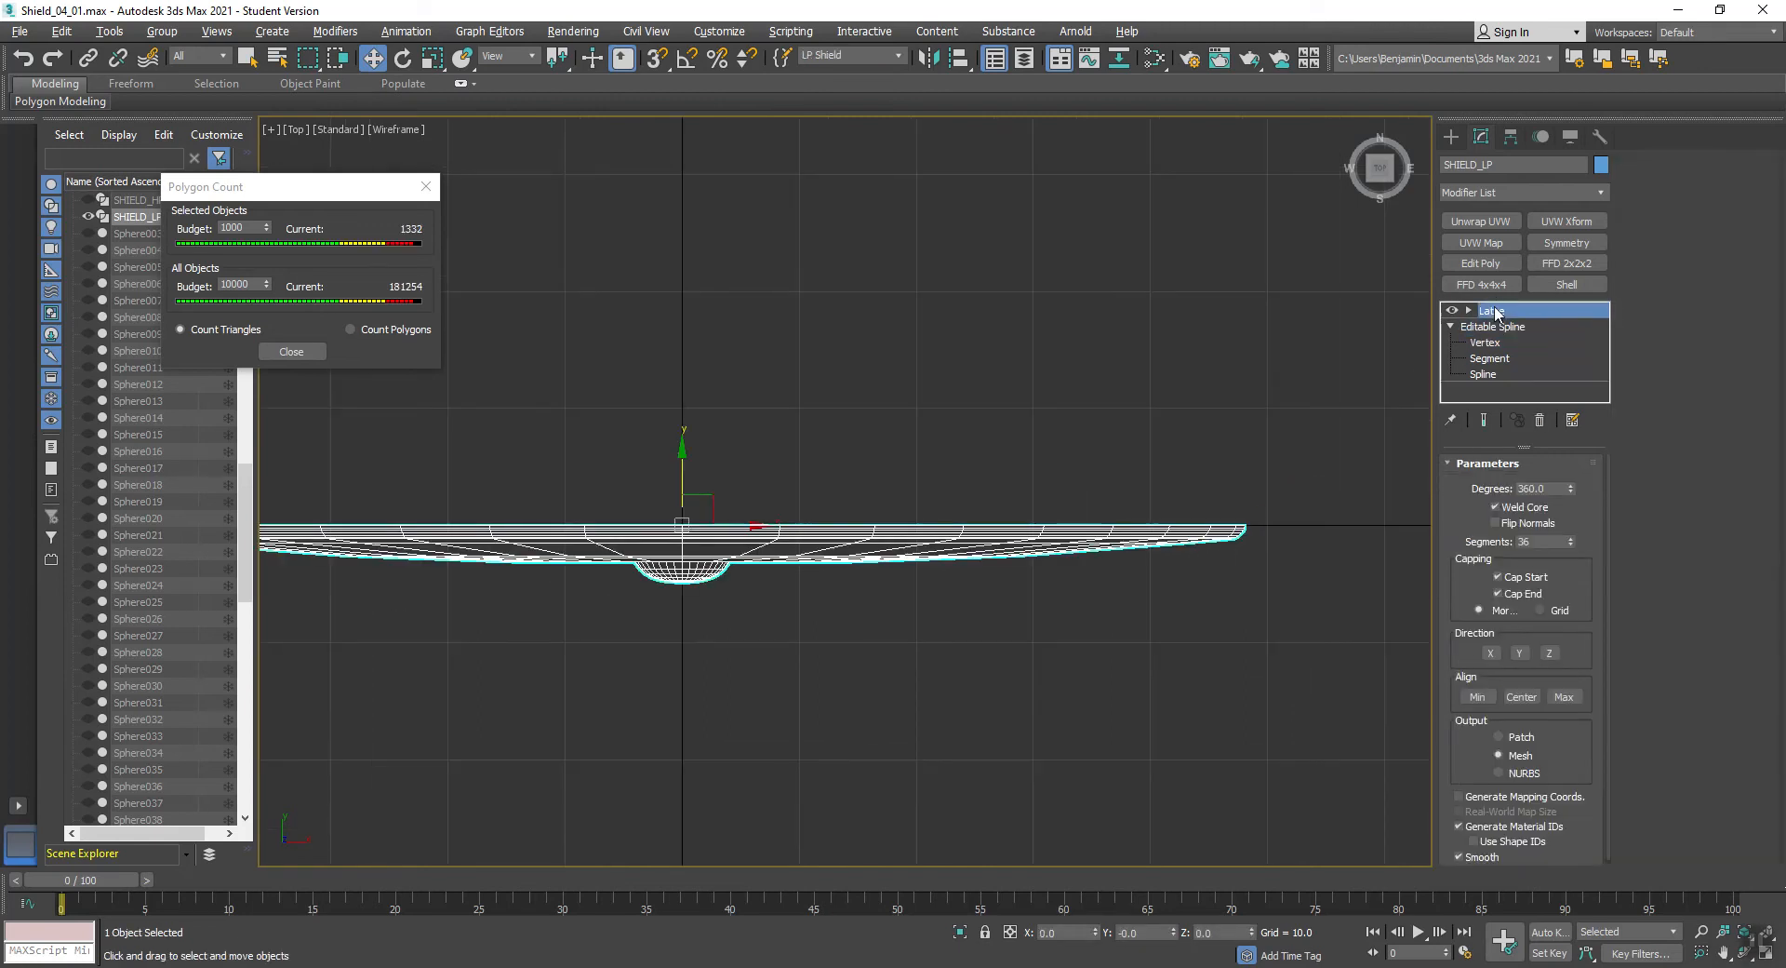
key(alt+w)
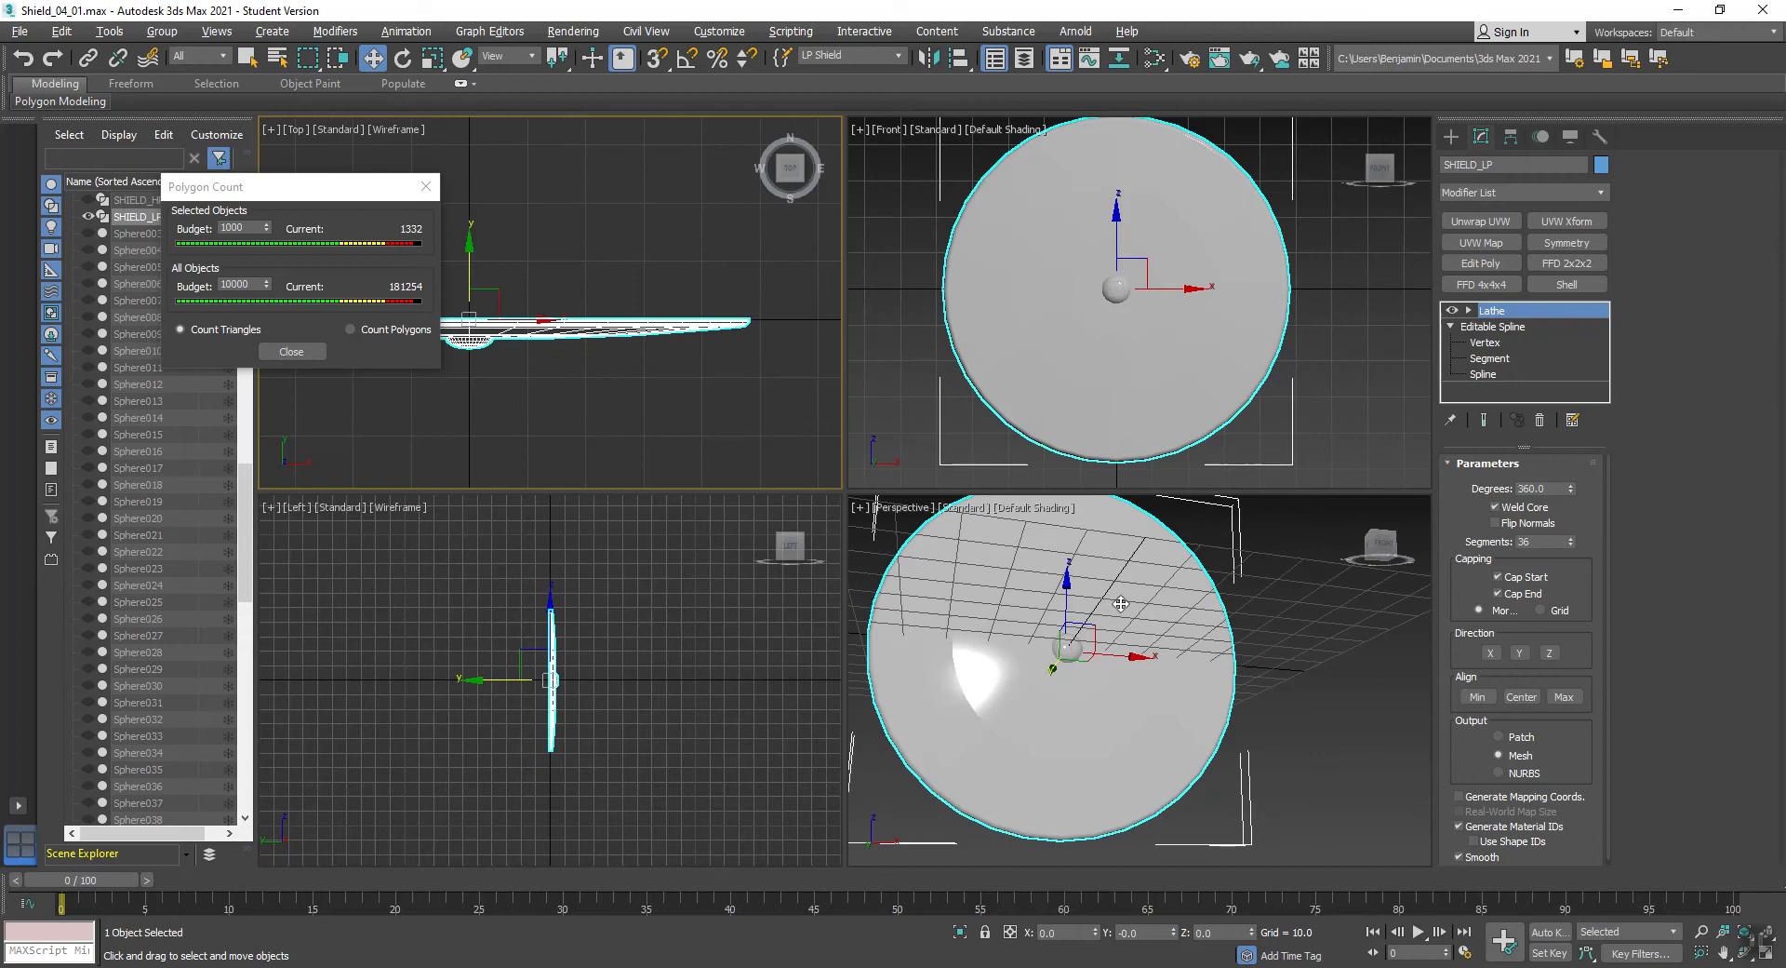
click(1121, 604)
alt+middle_drag(1128, 703, 1096, 696)
key(w)
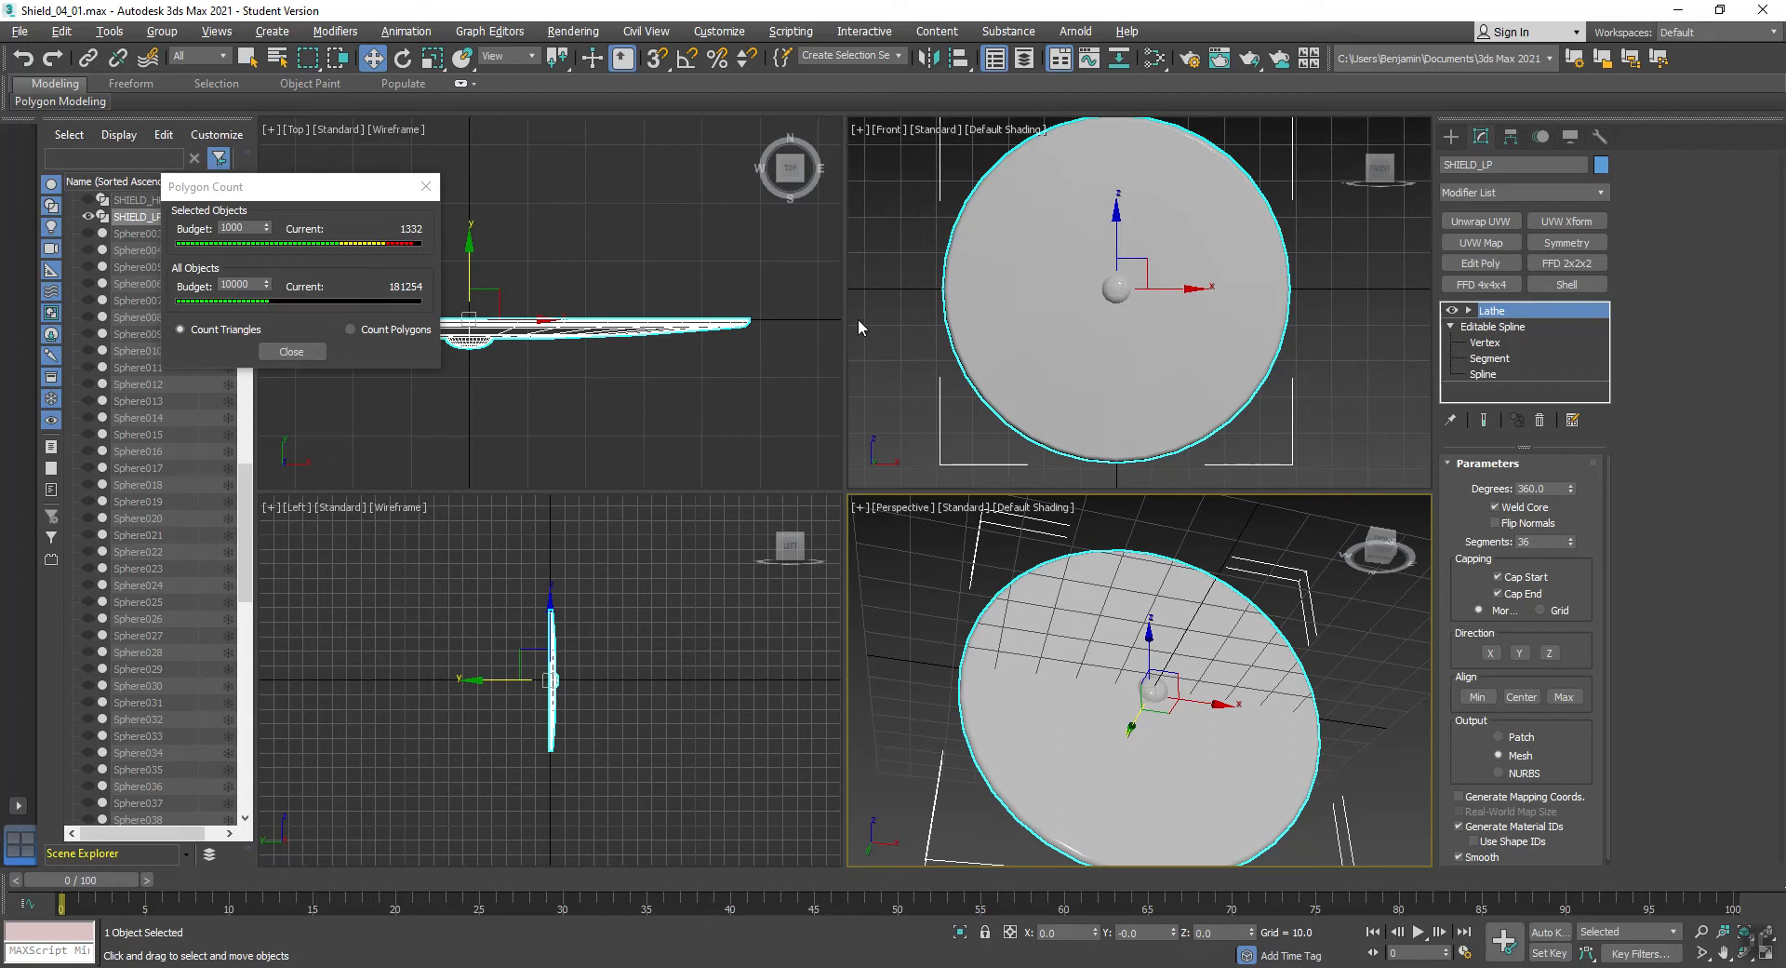
alt+middle_drag(1003, 662, 1013, 662)
key(F4)
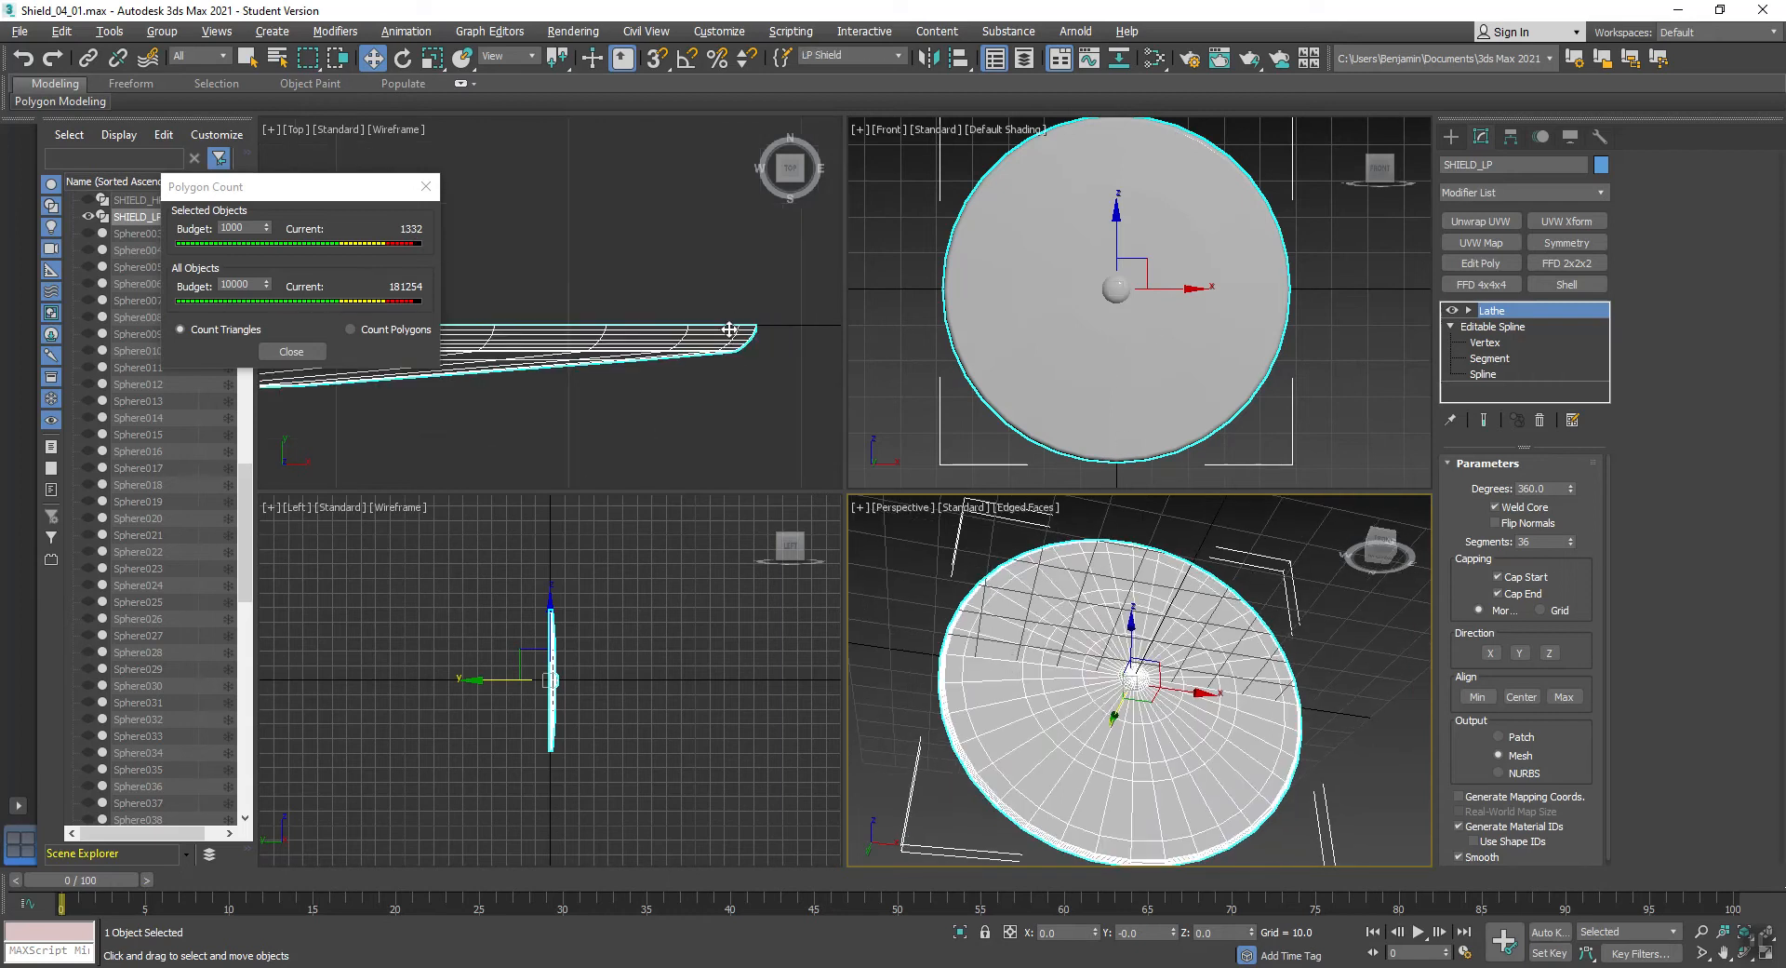
- Refine the profile's curved rim segment in the Top view by adding vertices along it
scroll(740, 326, up, 5)
middle_drag(760, 373, 670, 350)
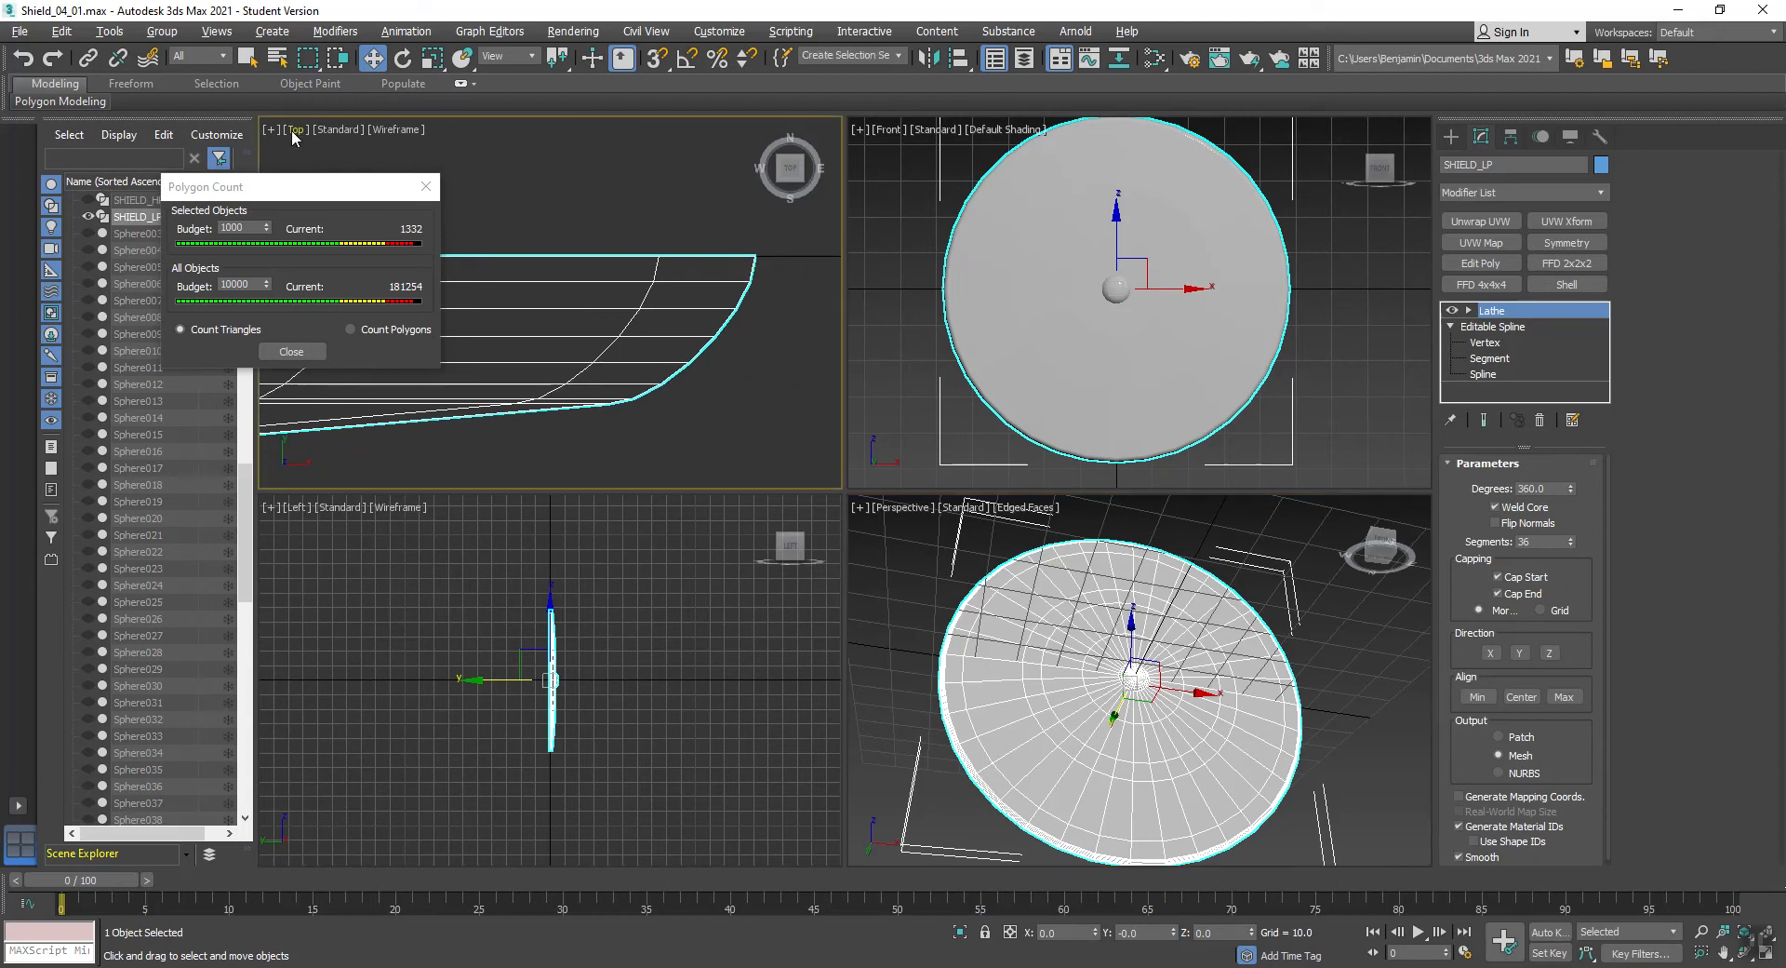
click(1494, 342)
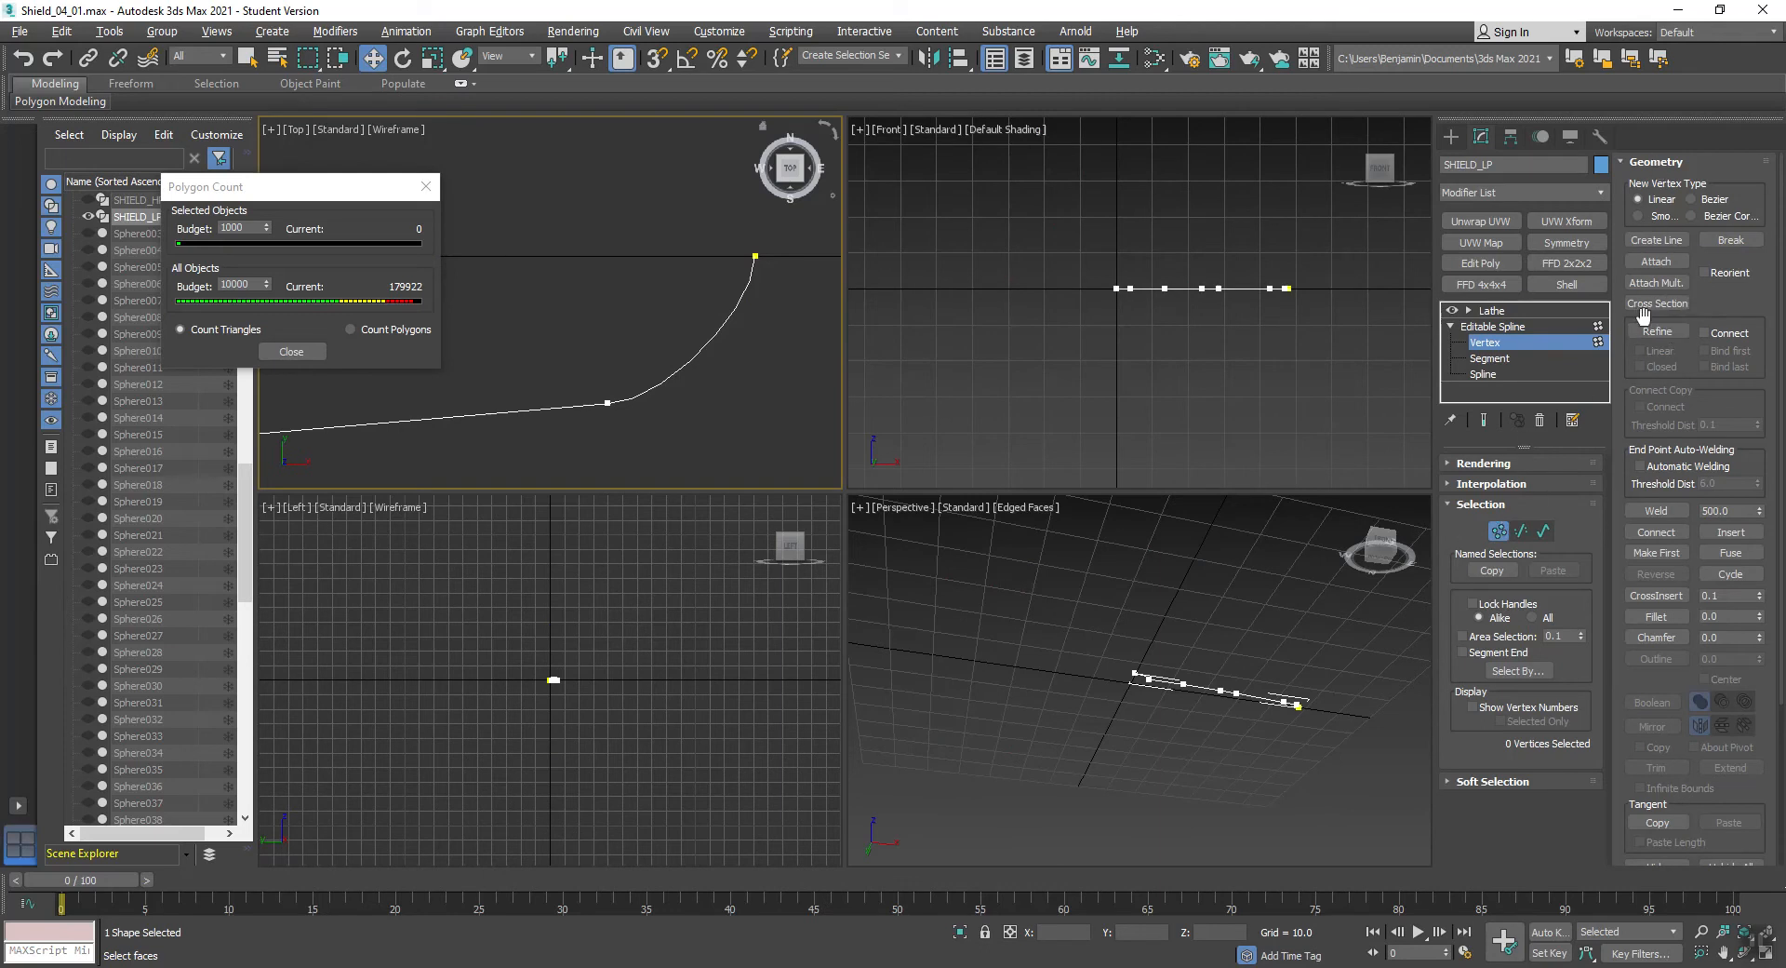
click(1657, 332)
click(676, 372)
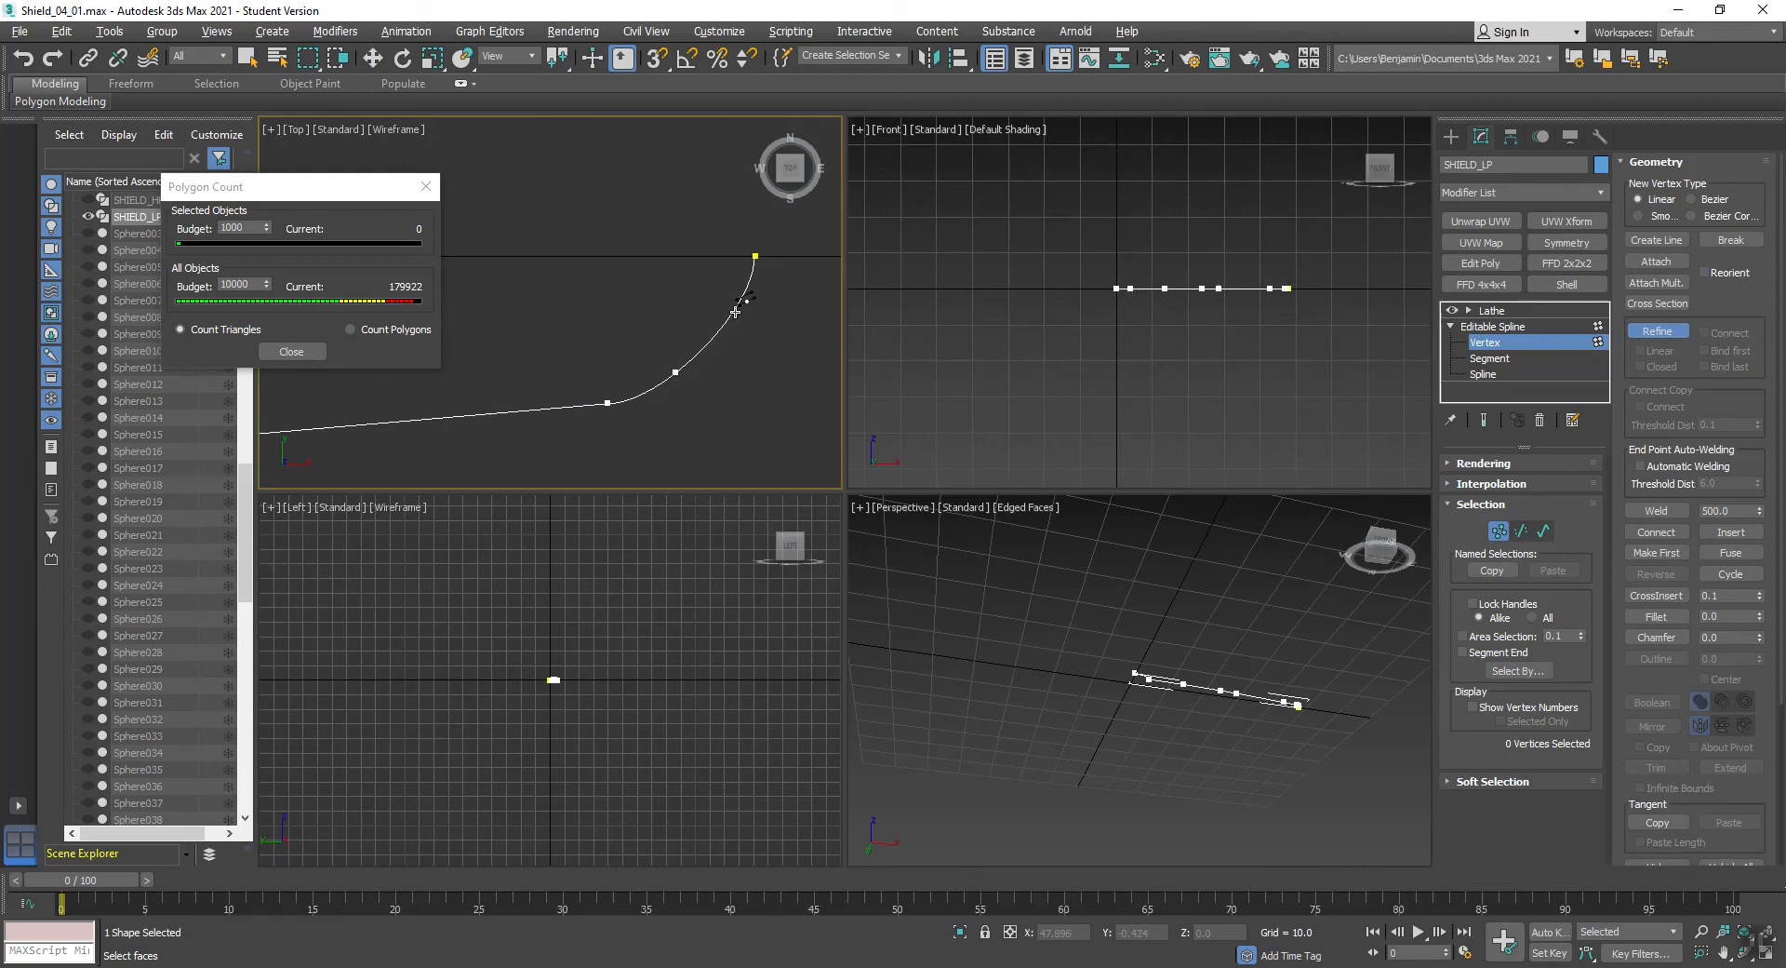
right_click(768, 375)
- Select the vertices along the rim curve, including its end vertex, and convert them to Corner
drag(666, 392, 821, 206)
right_click(674, 375)
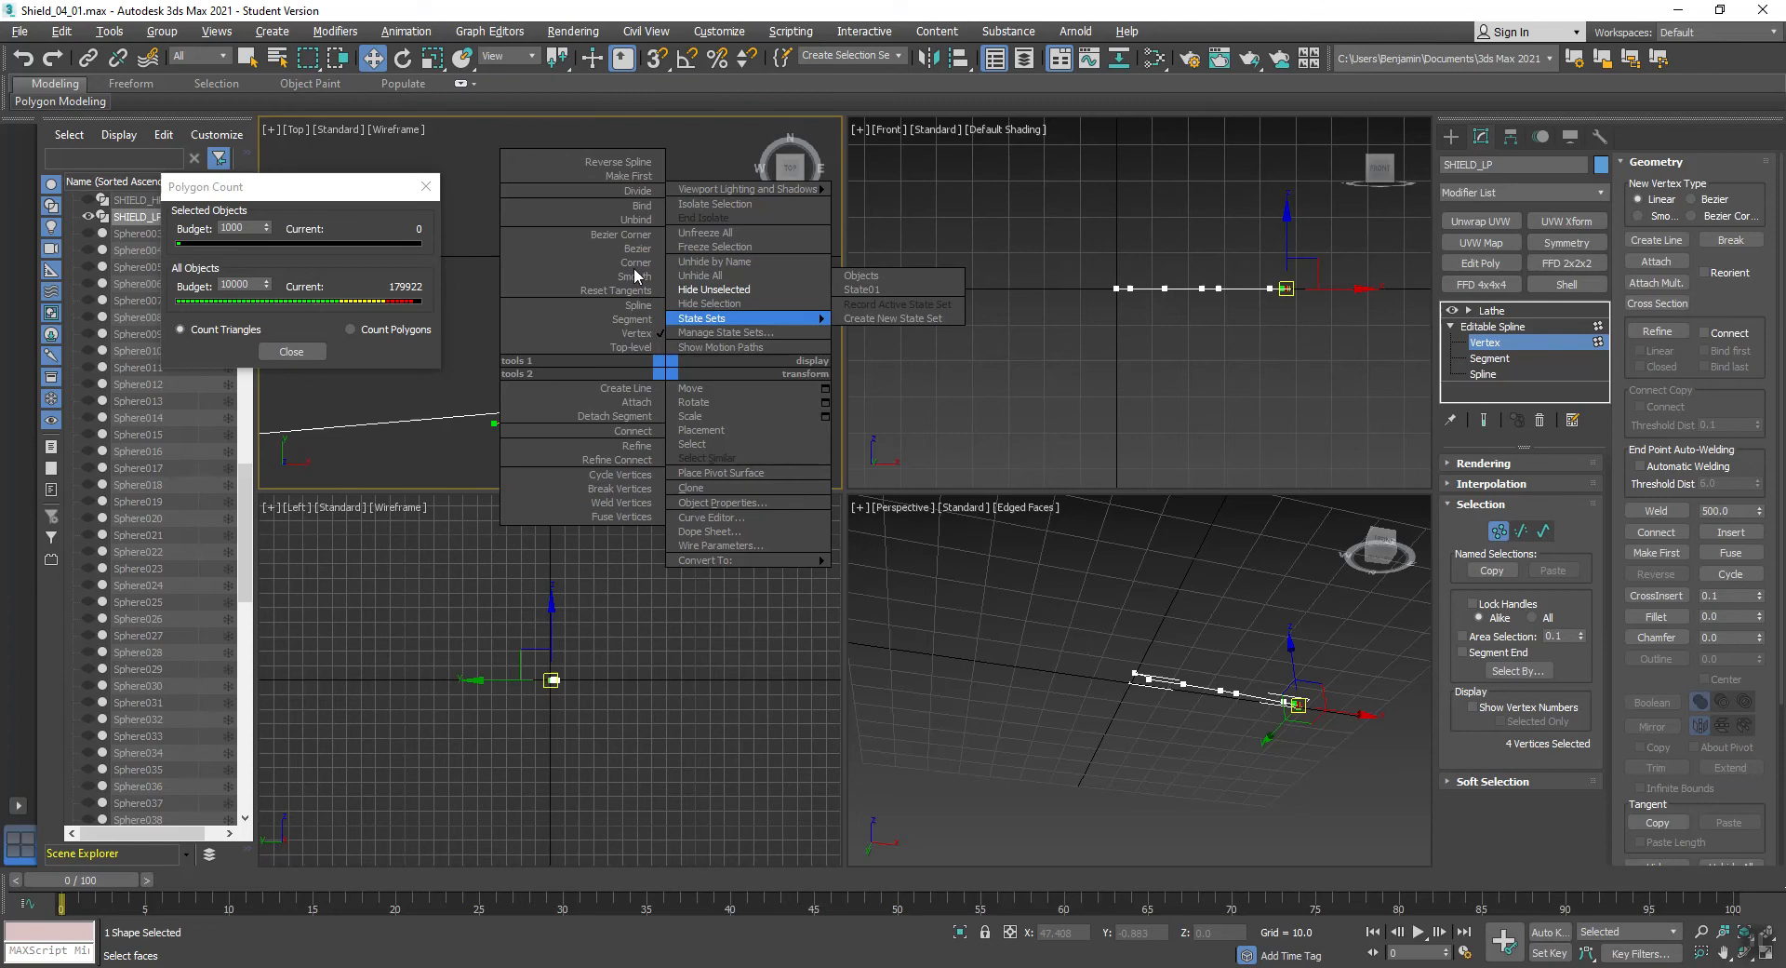
click(638, 275)
right_click(665, 364)
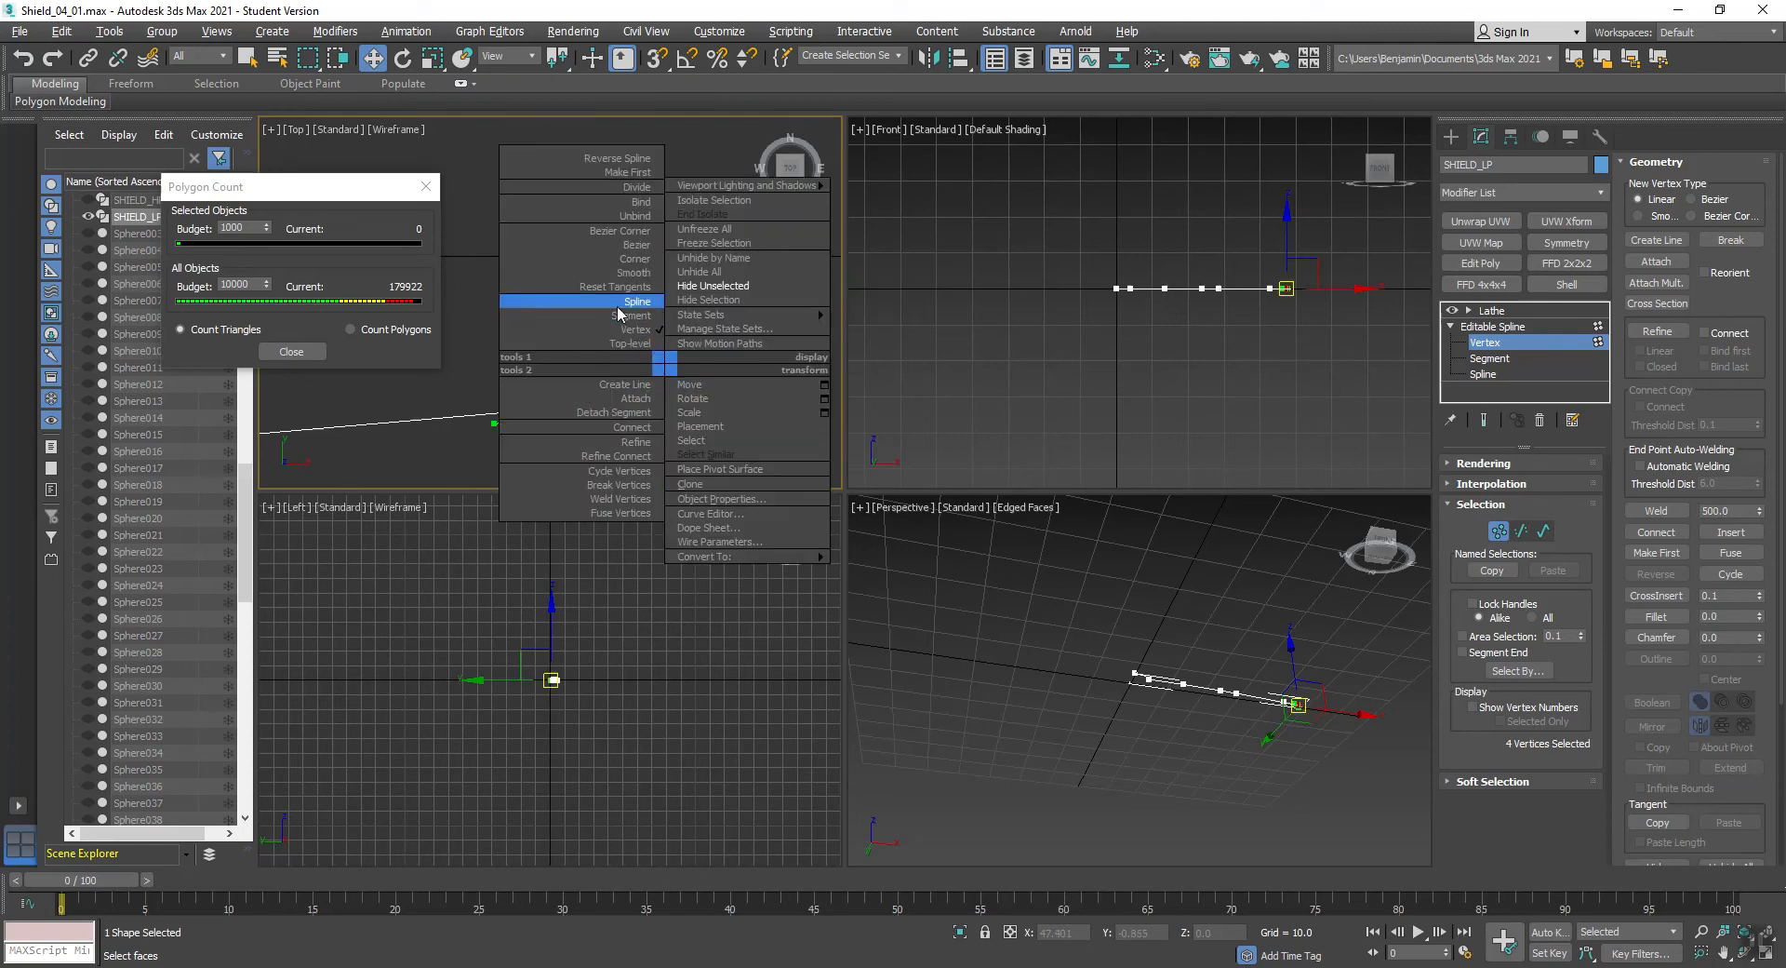
click(639, 260)
click(622, 282)
- Convert all profile vertices from the shield face out to the rim, excluding the boss, to Corner
scroll(600, 303, down, 10)
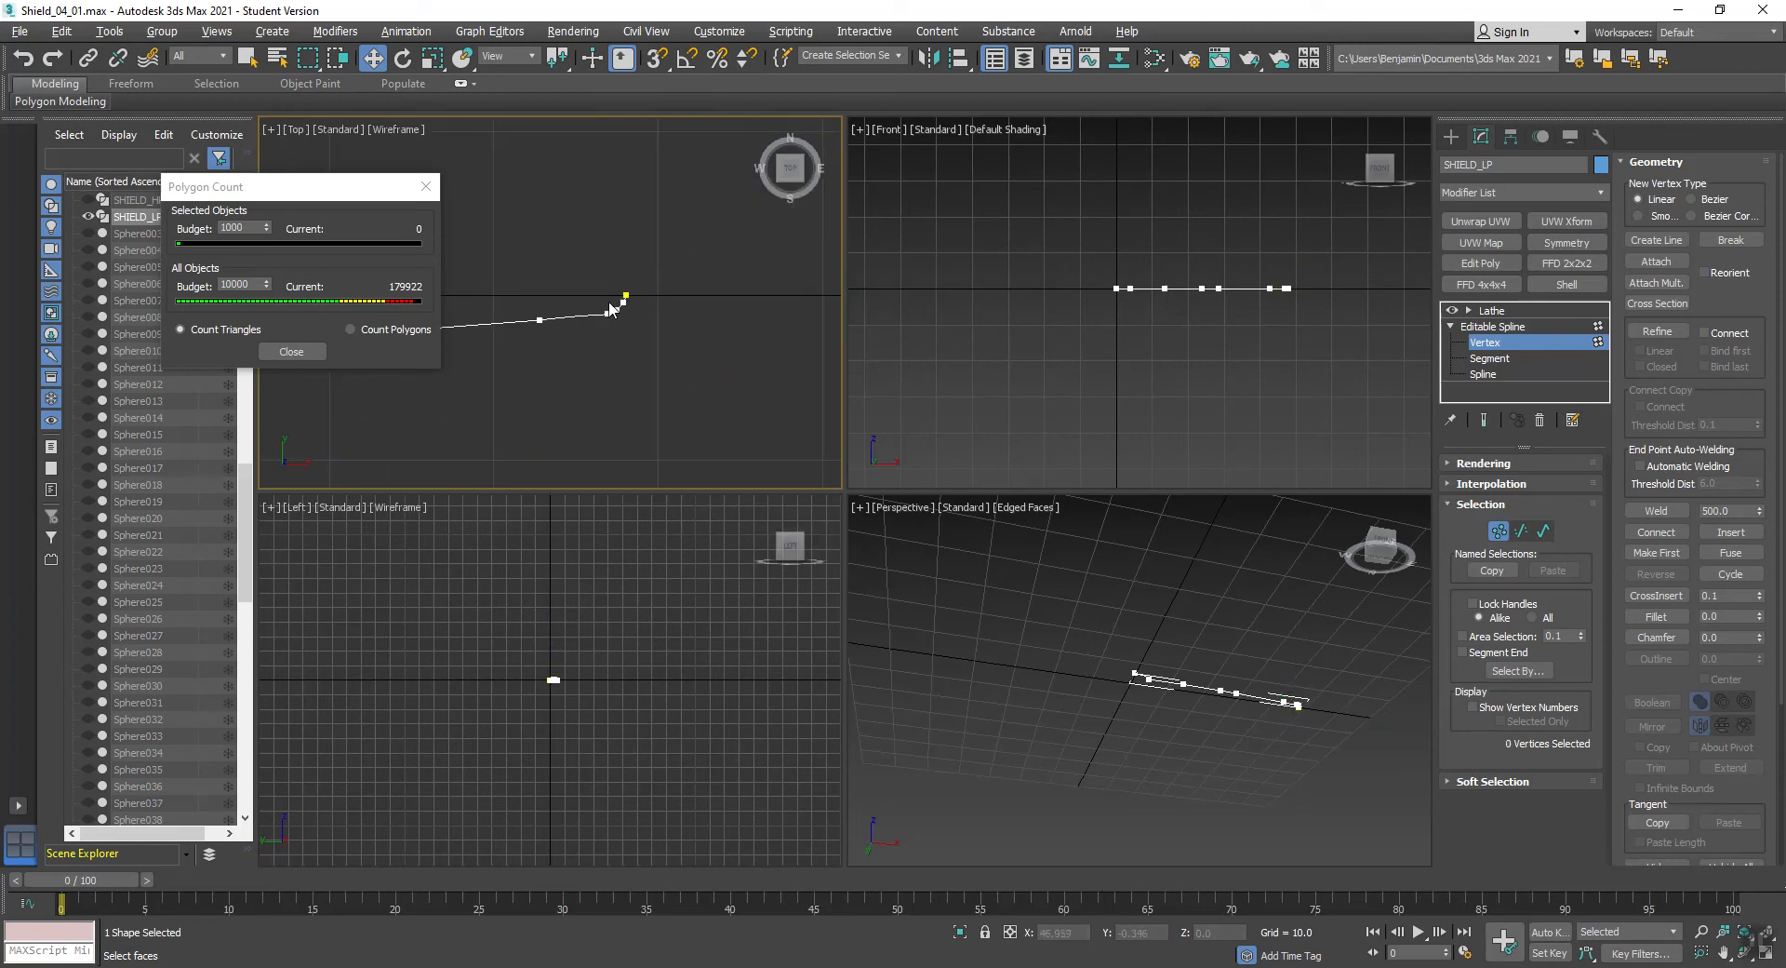
middle_drag(576, 337, 781, 346)
drag(819, 294, 572, 361)
right_click(584, 344)
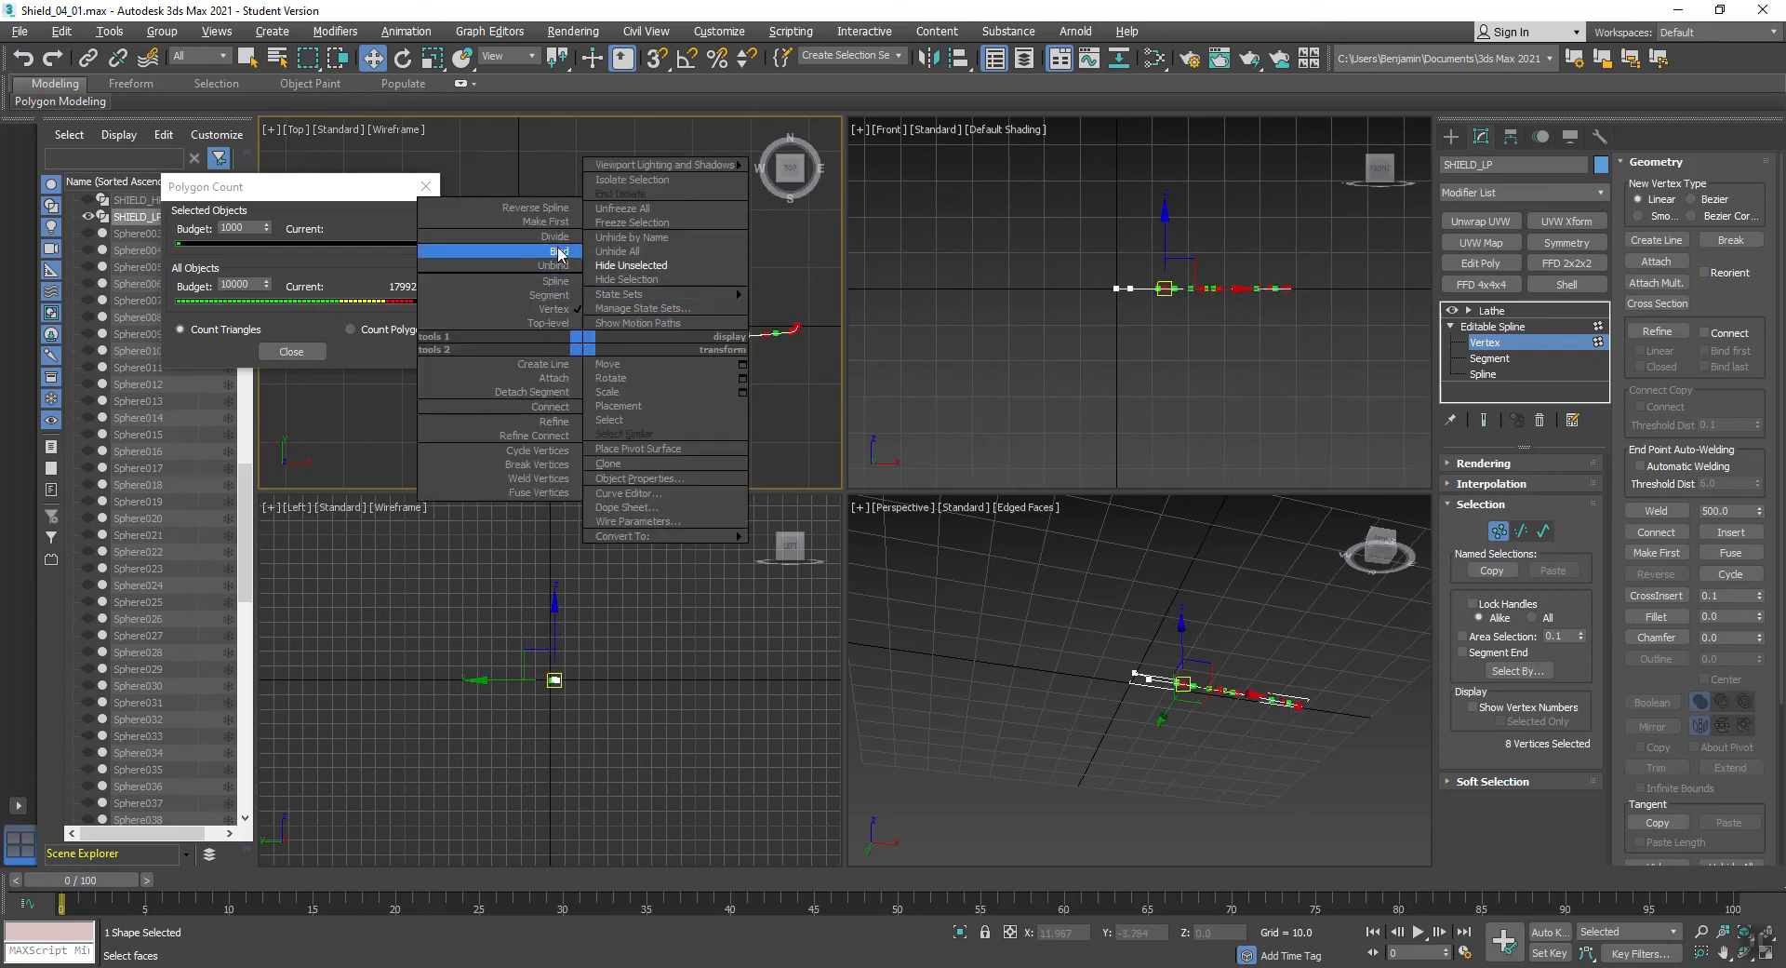
click(798, 327)
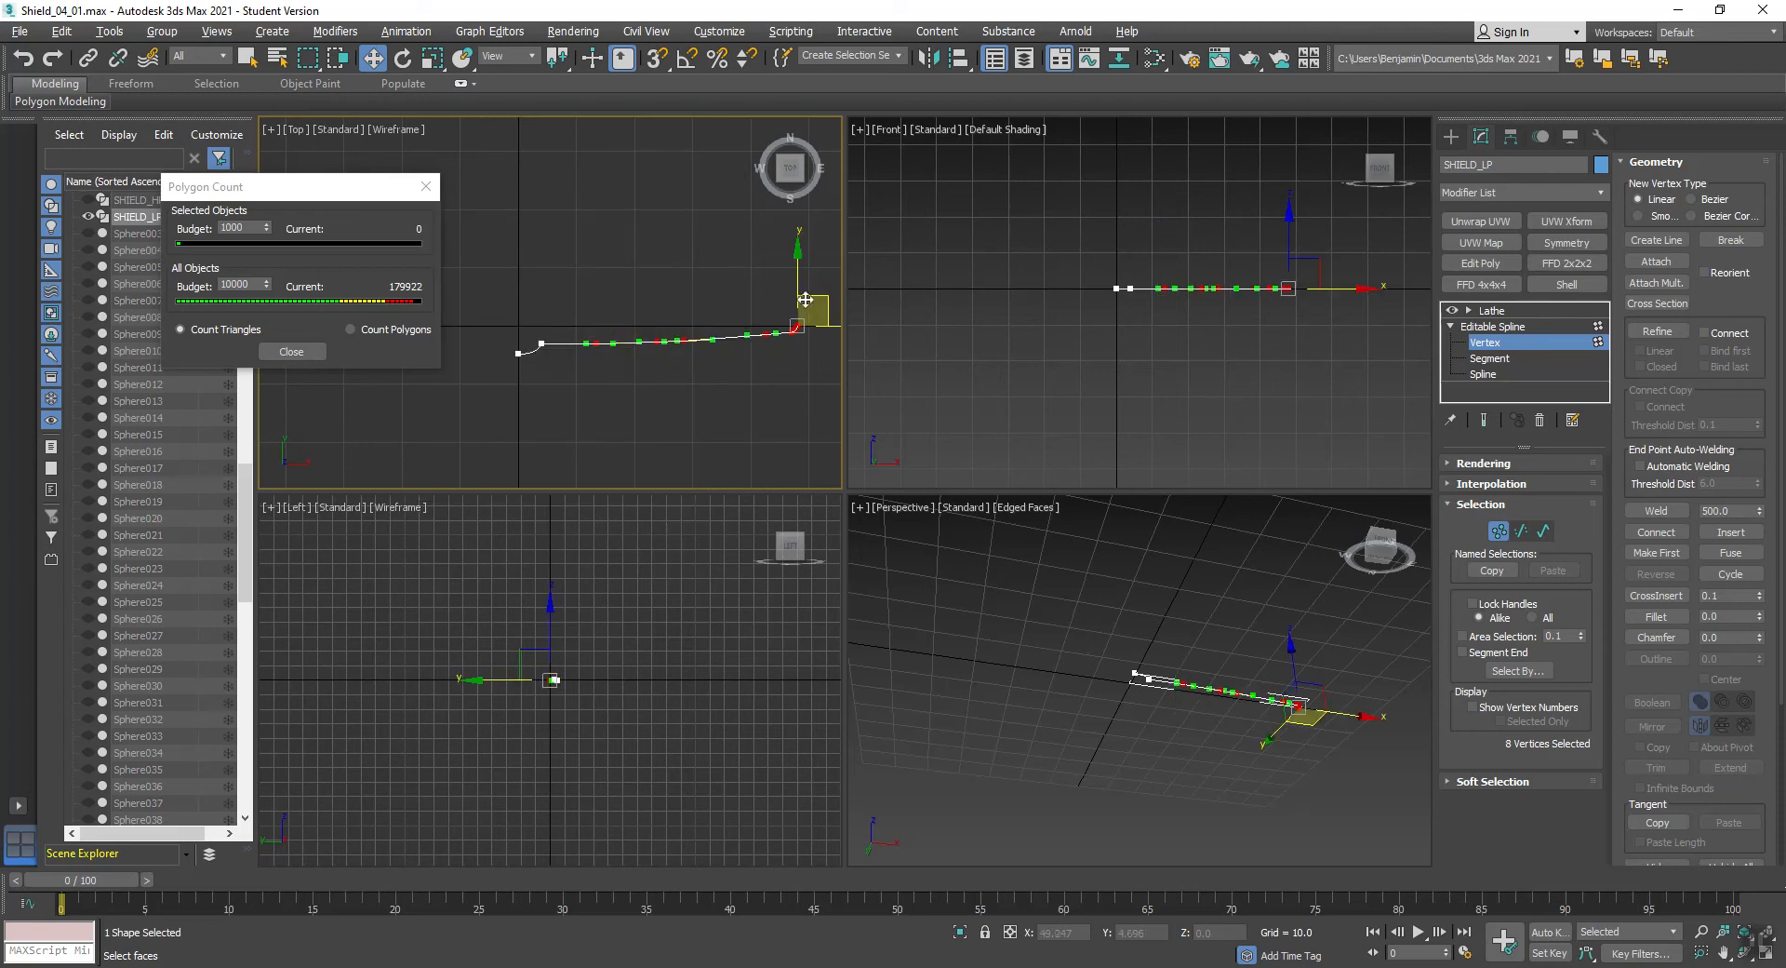
drag(596, 404, 872, 236)
click(596, 344)
right_click(596, 343)
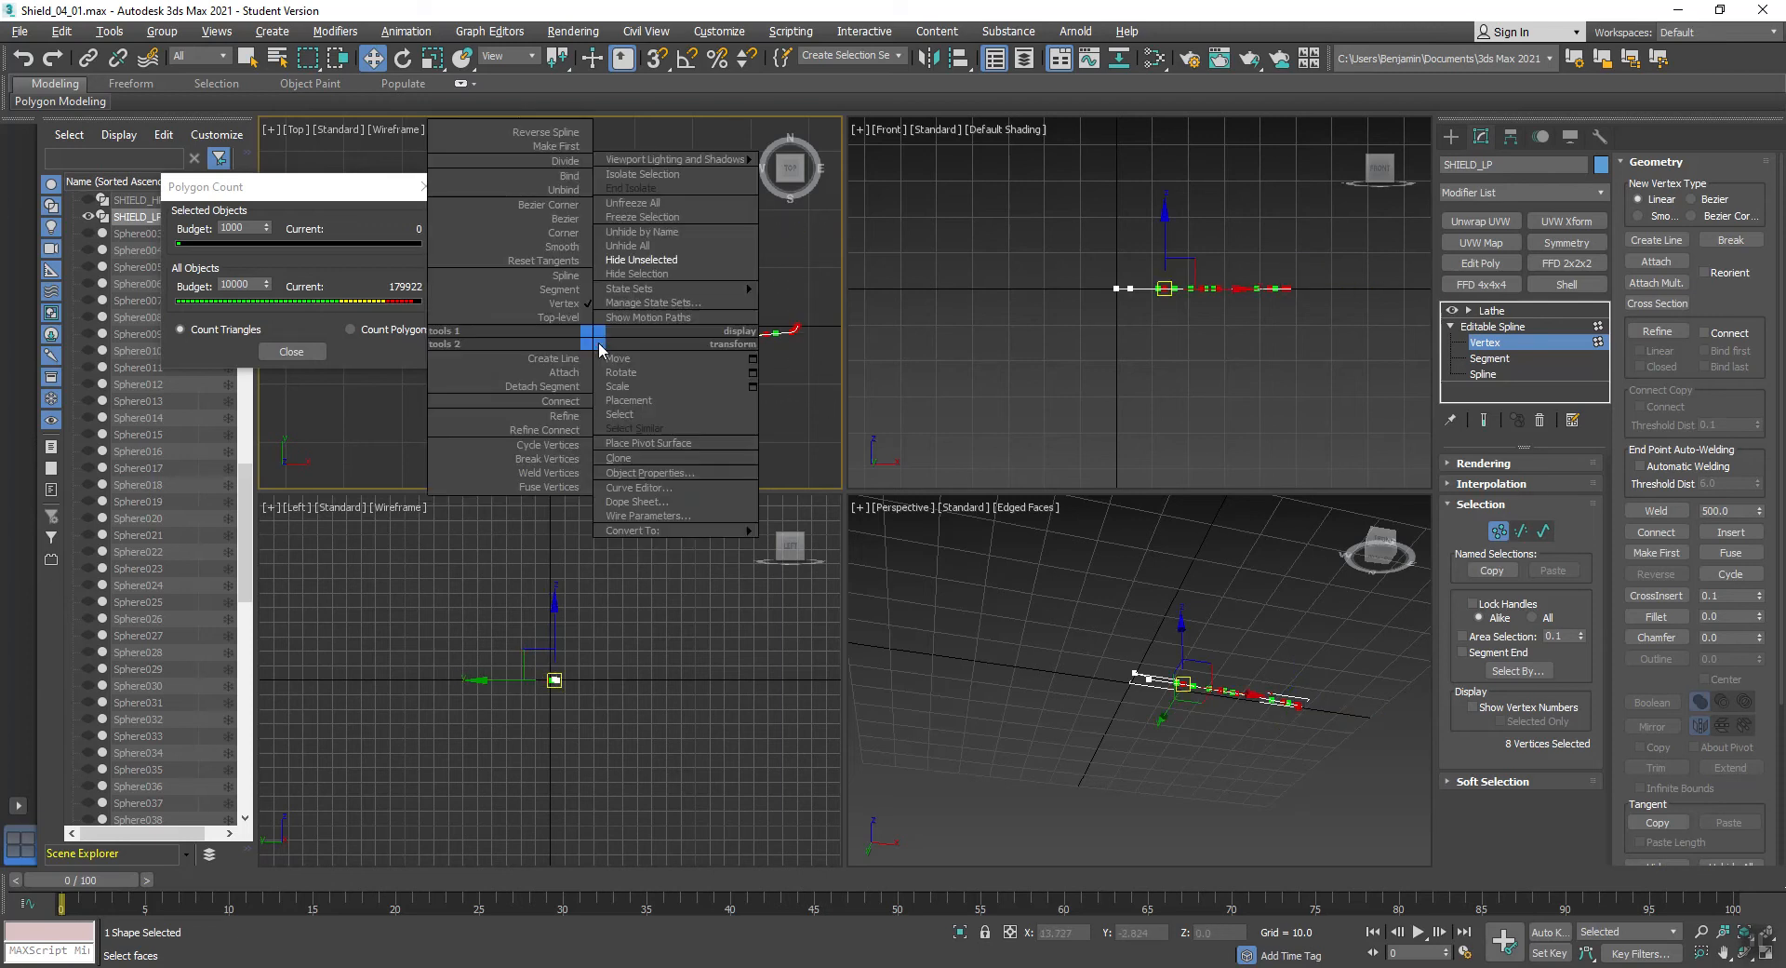
click(547, 229)
click(541, 249)
scroll(582, 341, up, 4)
- Return to the Lathe level and examine the shield's topology around the boss and its triangle count
click(1492, 311)
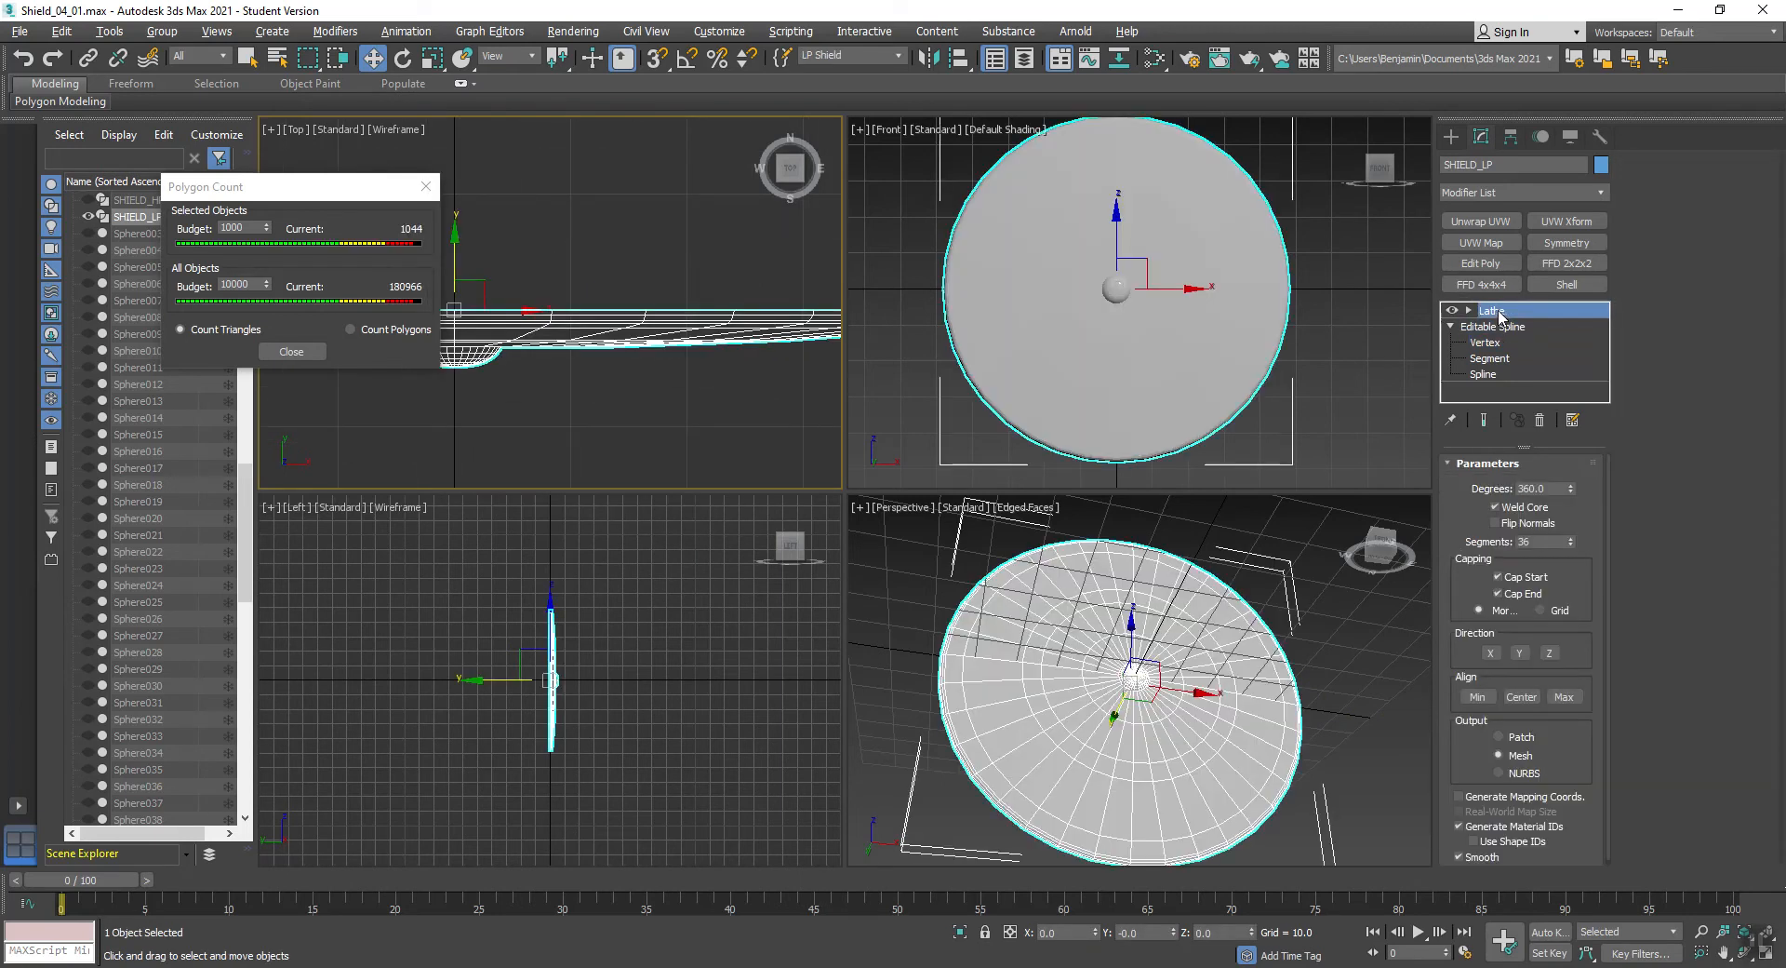
middle_drag(564, 383, 709, 389)
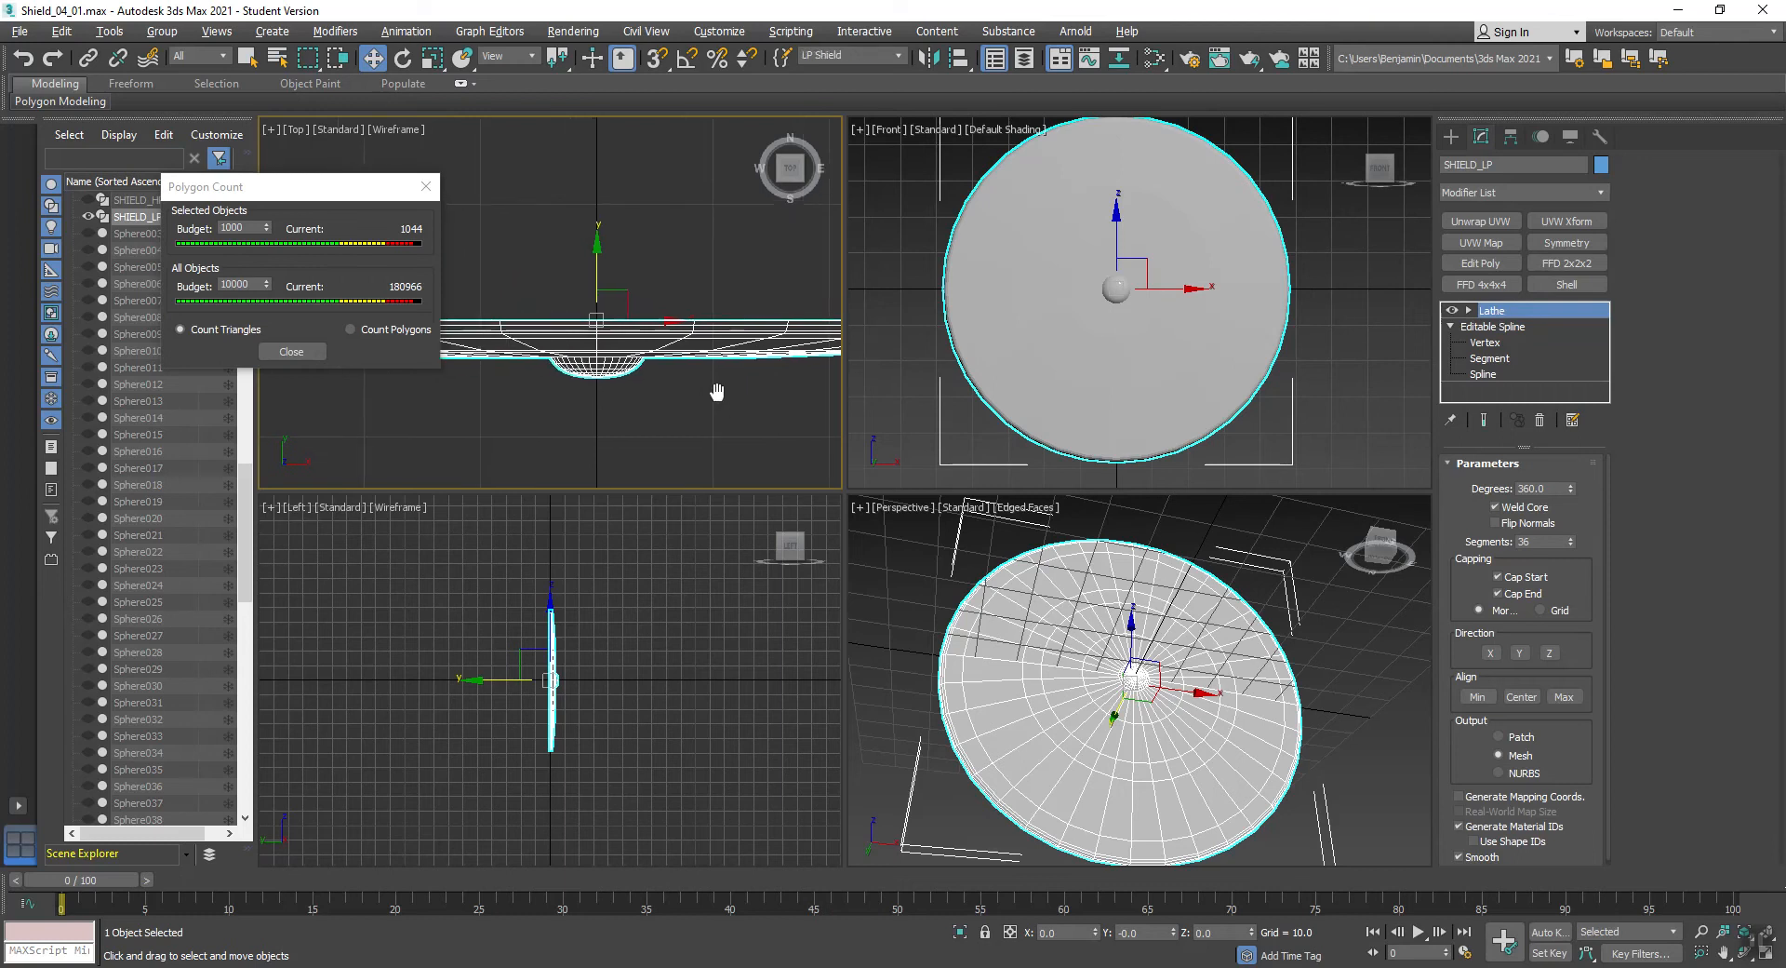
click(917, 571)
scroll(1188, 729, up, 5)
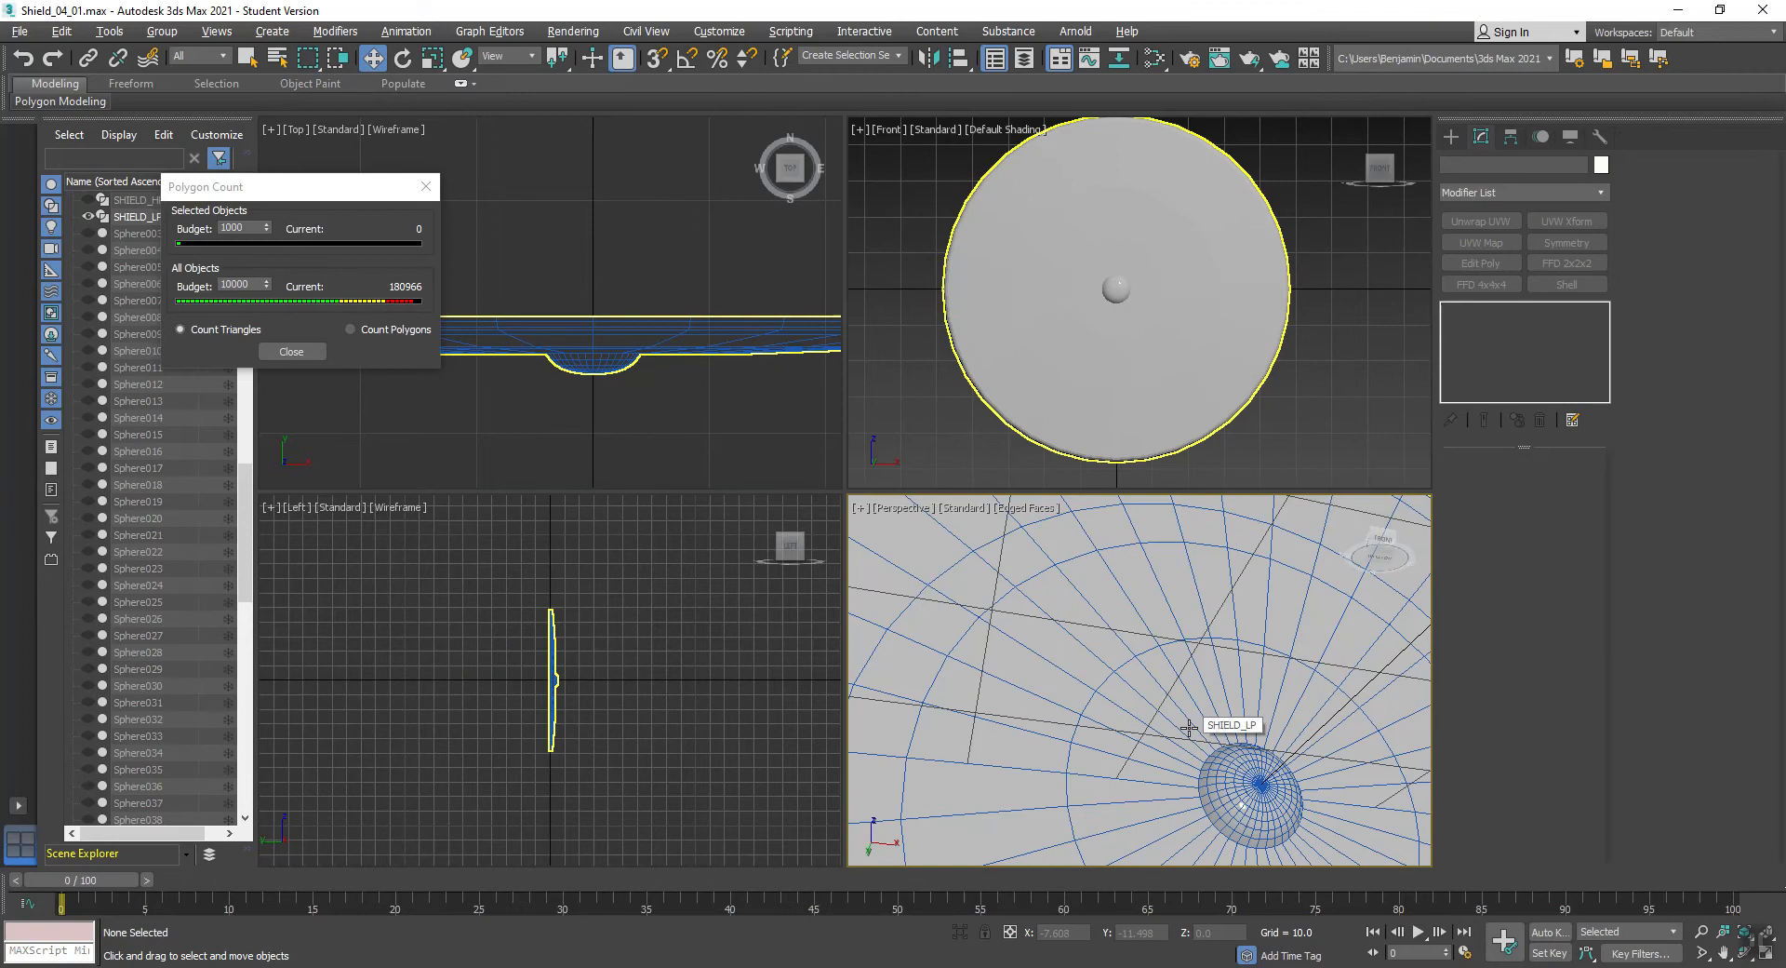
scroll(1196, 733, down, 5)
middle_drag(1181, 747, 1087, 658)
click(1087, 658)
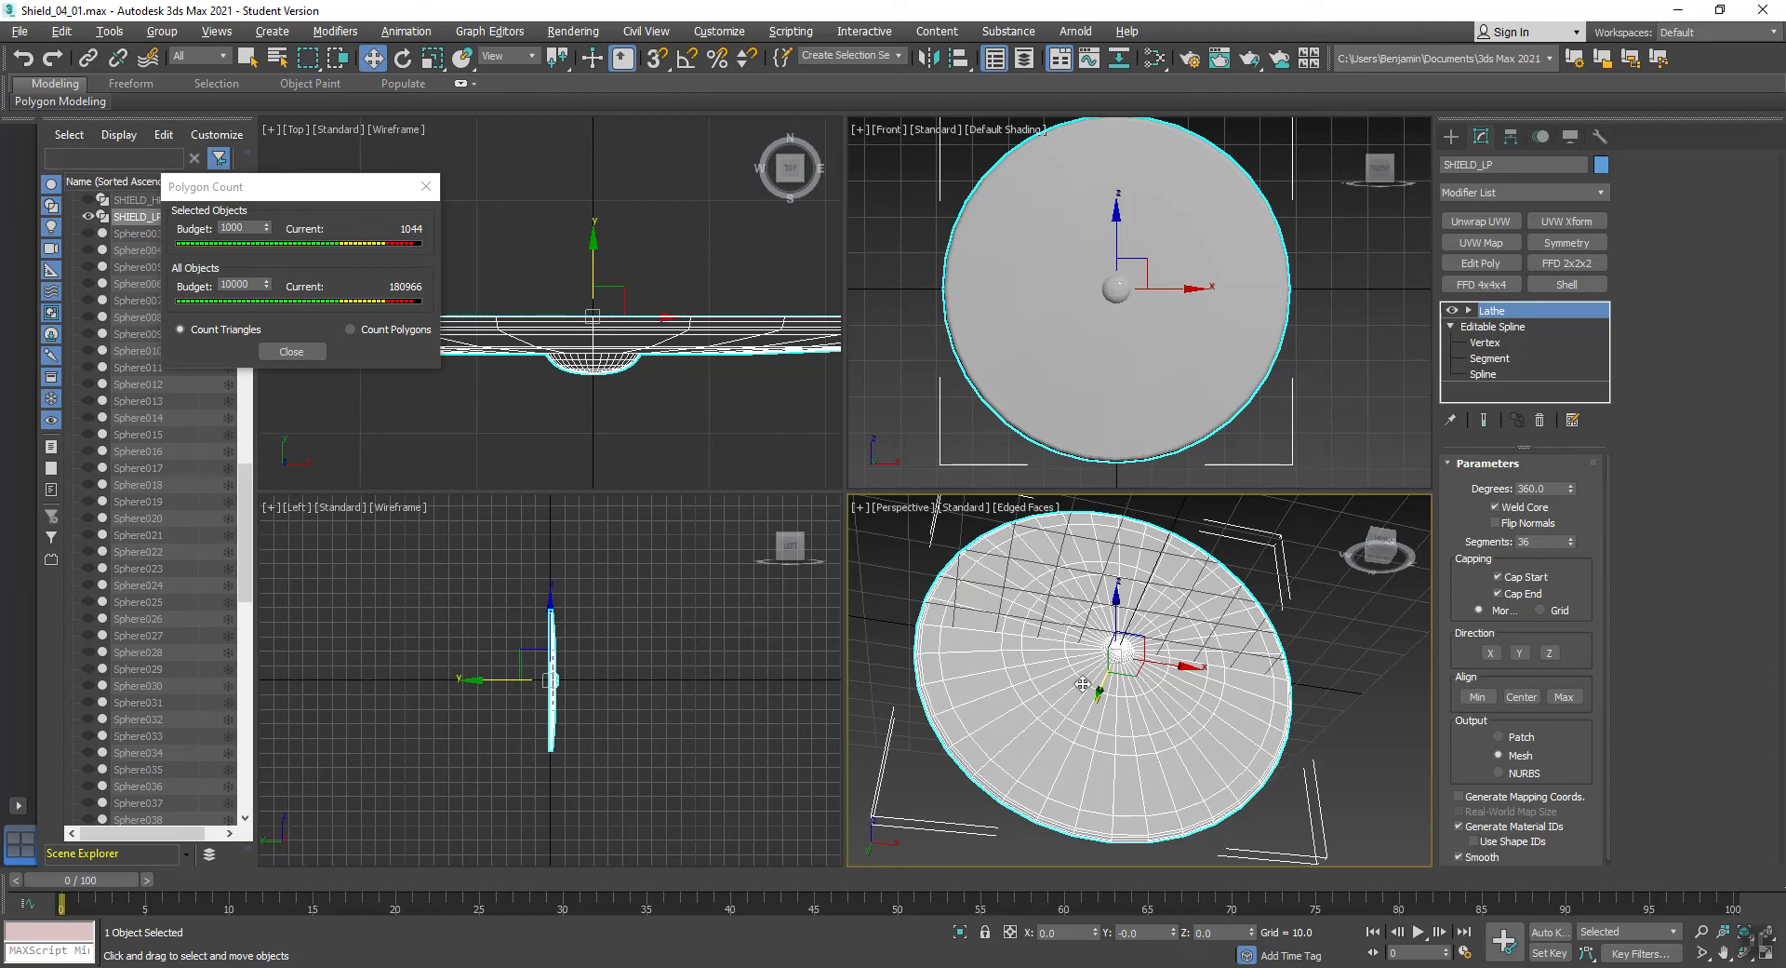
scroll(1098, 644, up, 5)
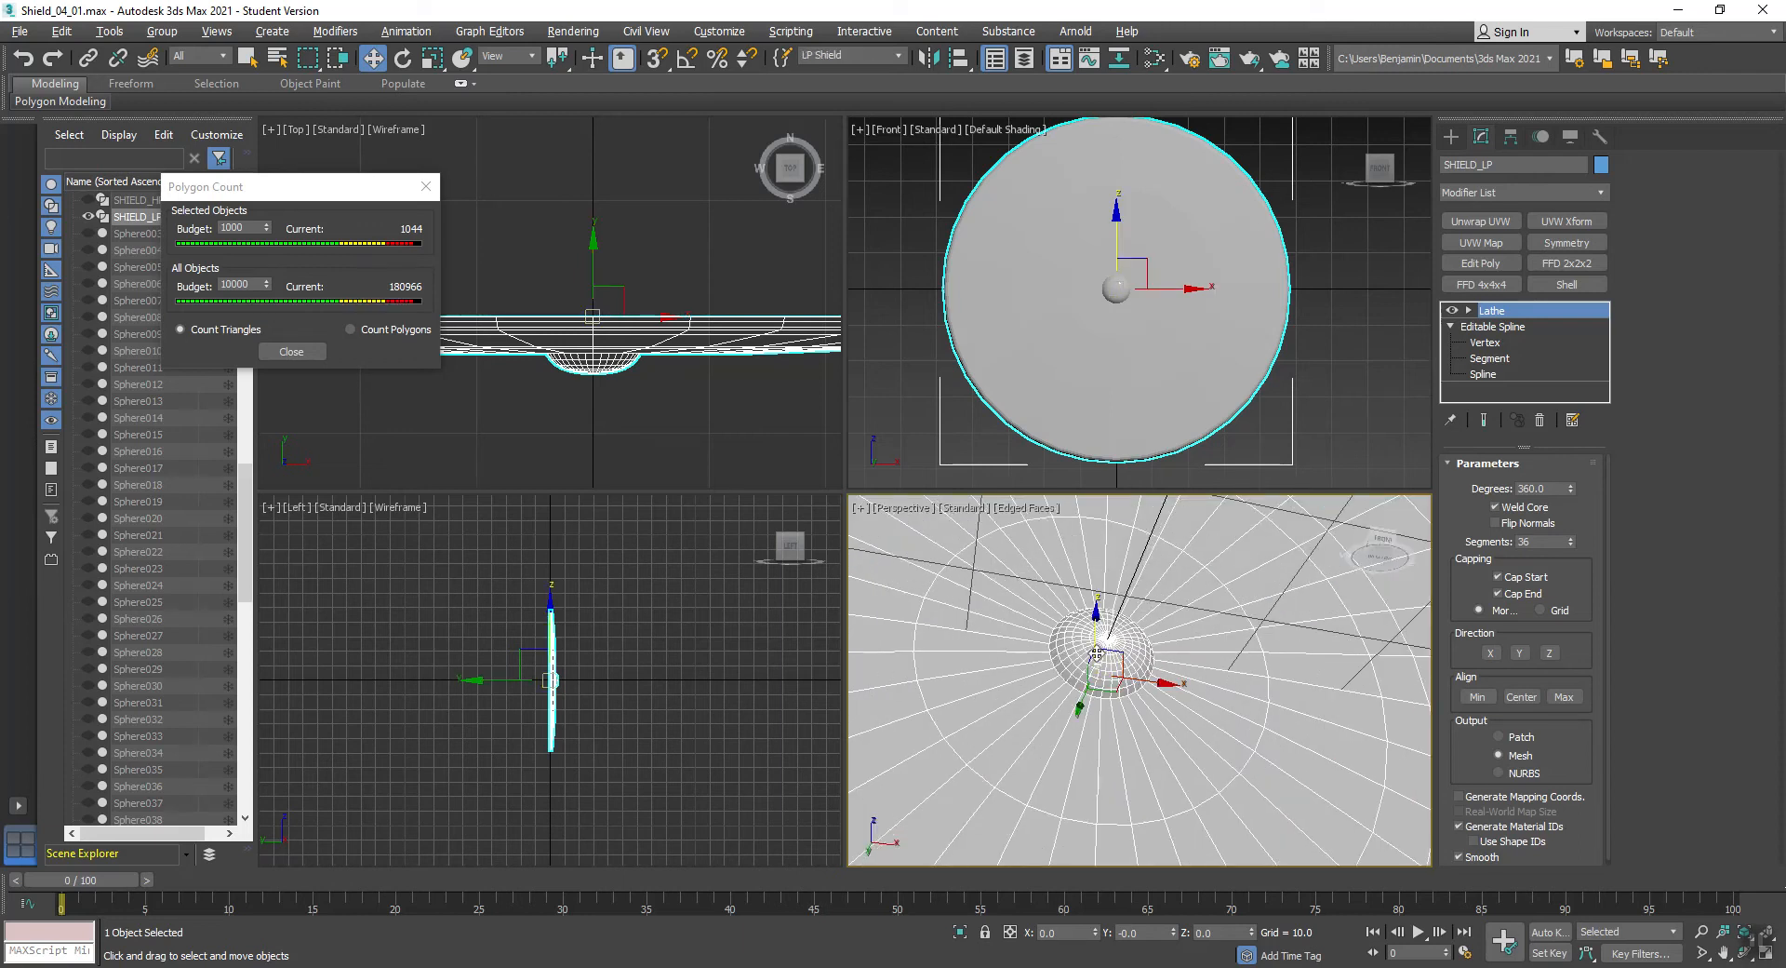
scroll(1107, 651, down, 5)
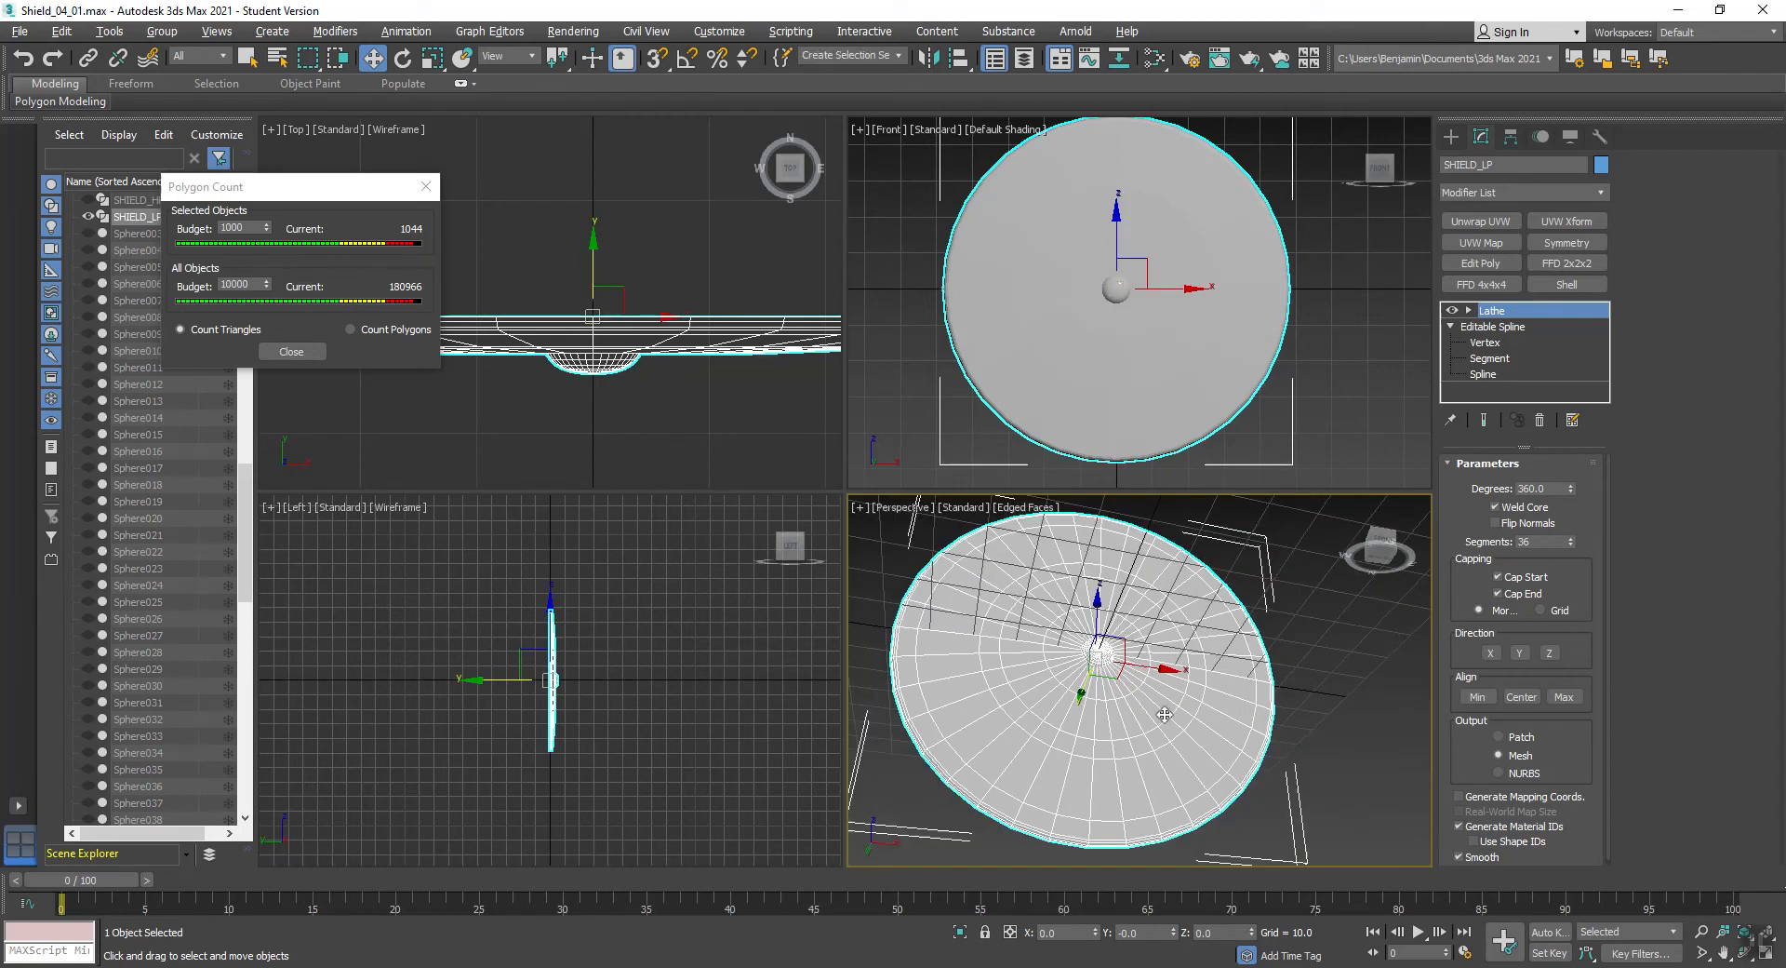
- Close the Polygon Count window and maximise the Perspective view to show the whole low-poly shield
click(285, 354)
alt+middle_drag(1295, 583, 1325, 588)
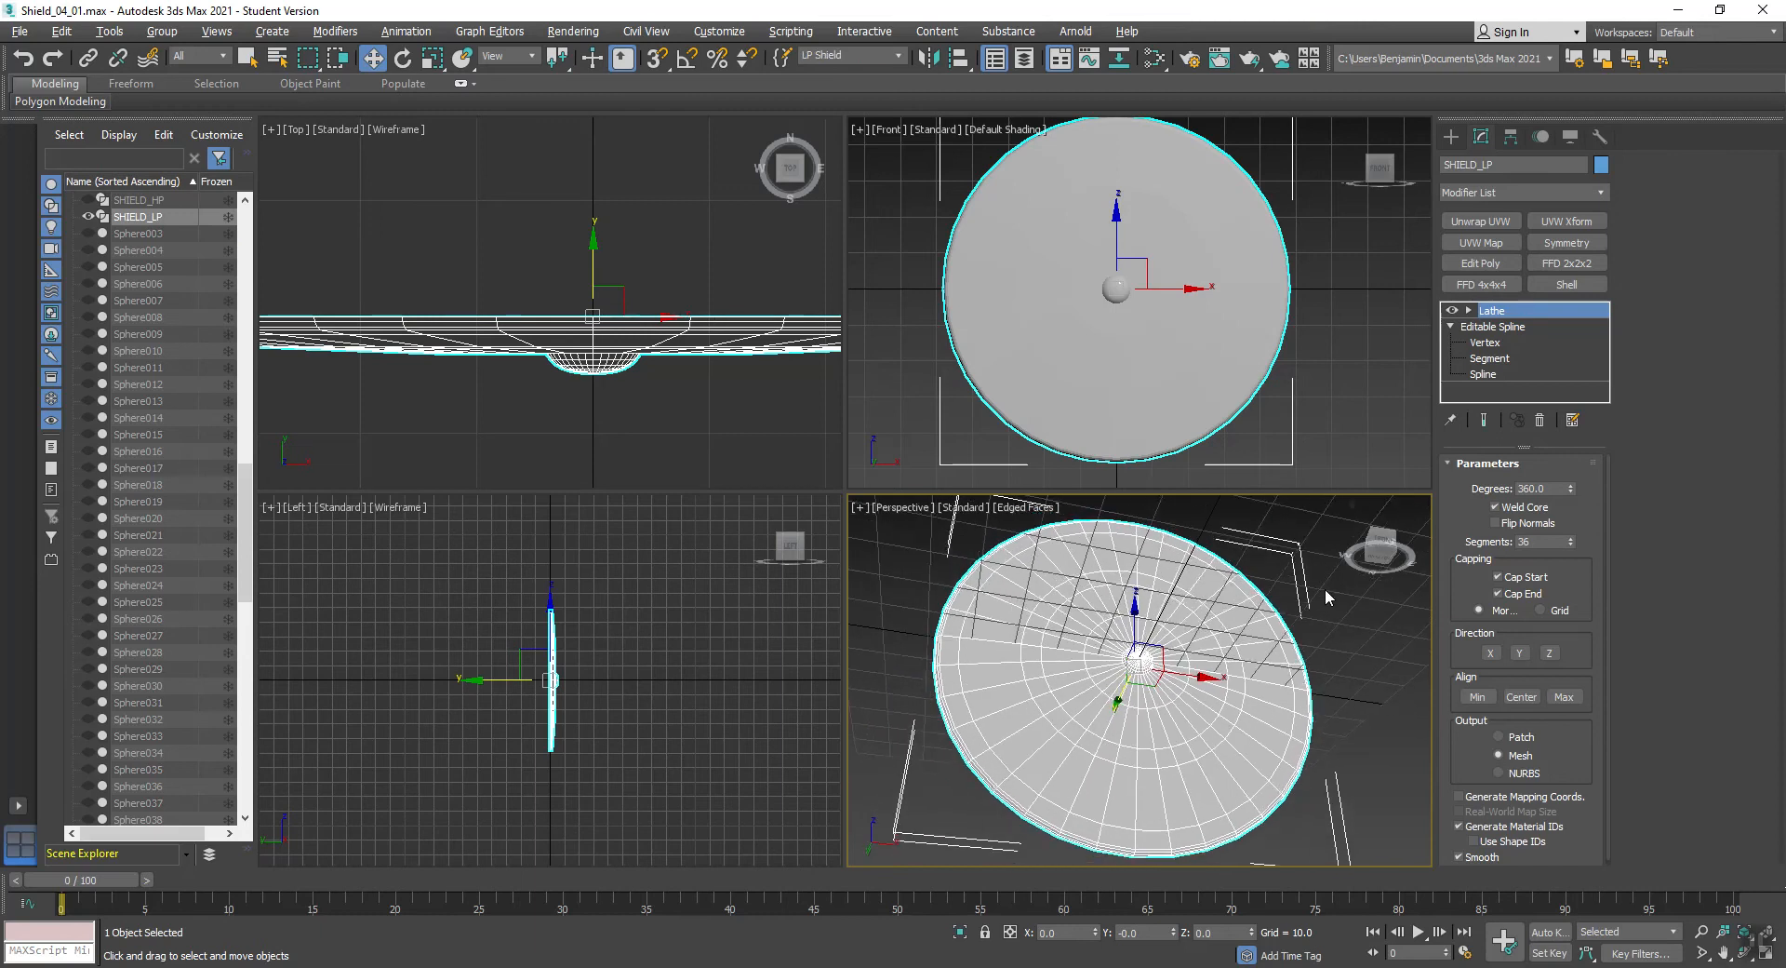
key(alt+w)
alt+middle_drag(806, 506, 854, 523)
scroll(758, 536, down, 3)
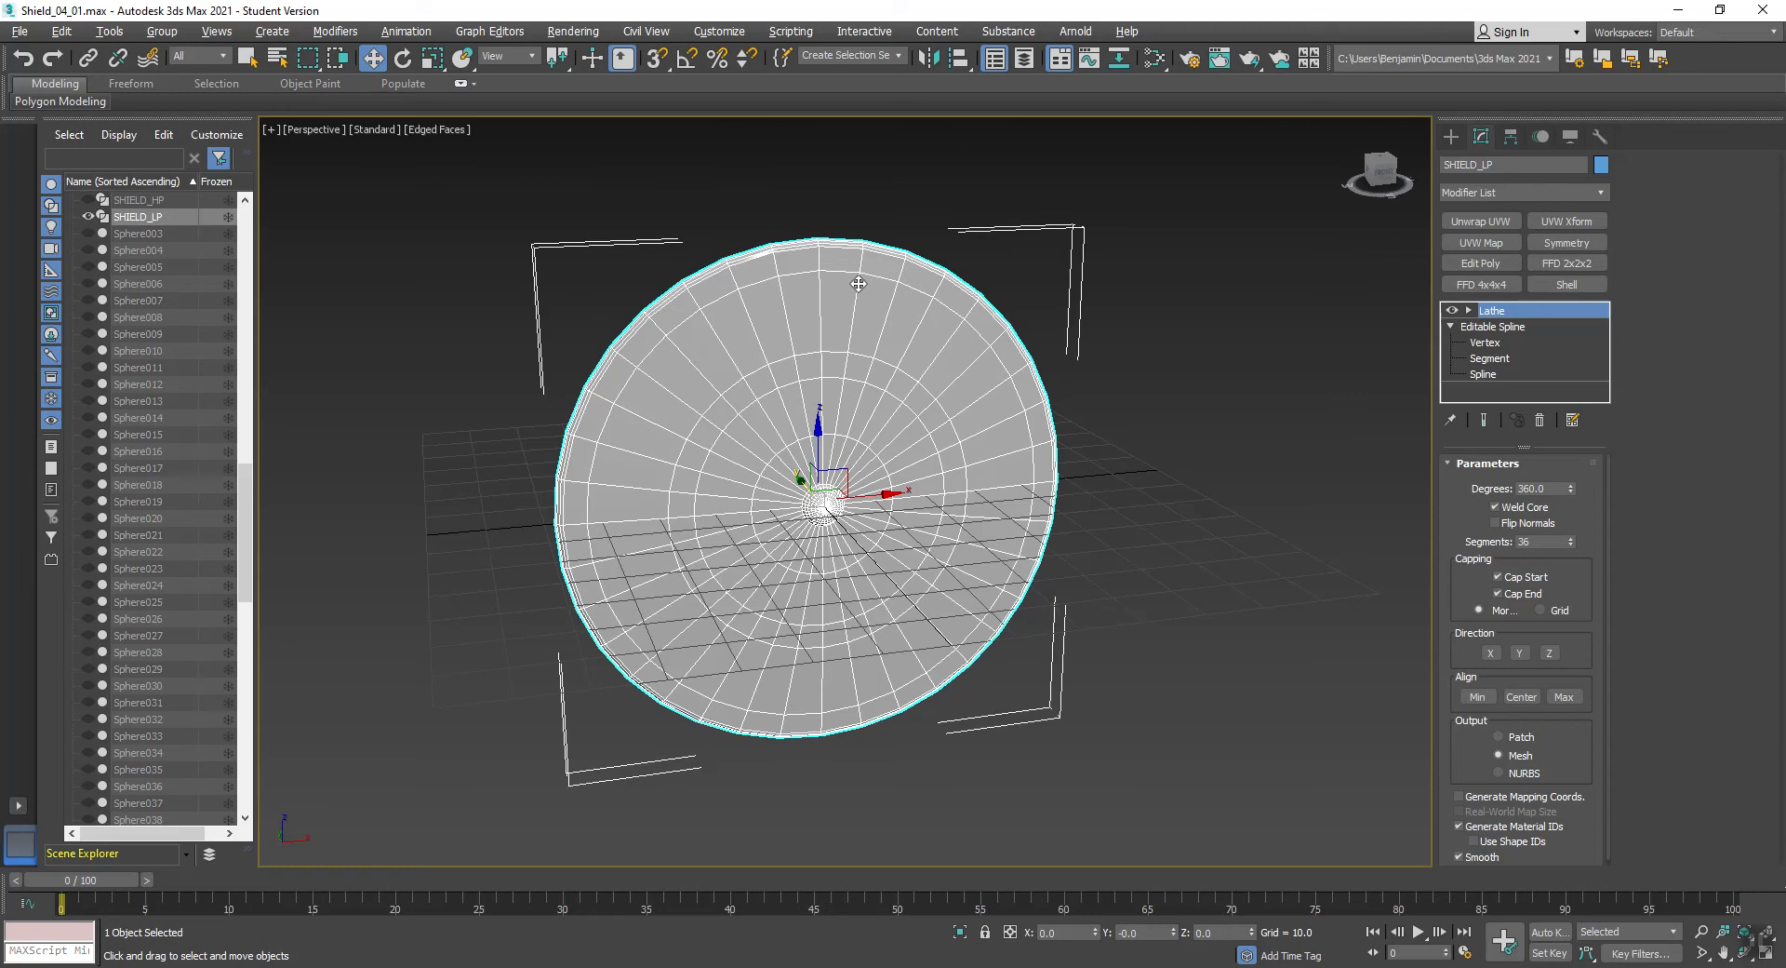
- Save the scene and convert the low-poly shield to an Editable Poly
click(15, 32)
click(39, 172)
right_click(718, 378)
mouse_move(786, 584)
click(983, 589)
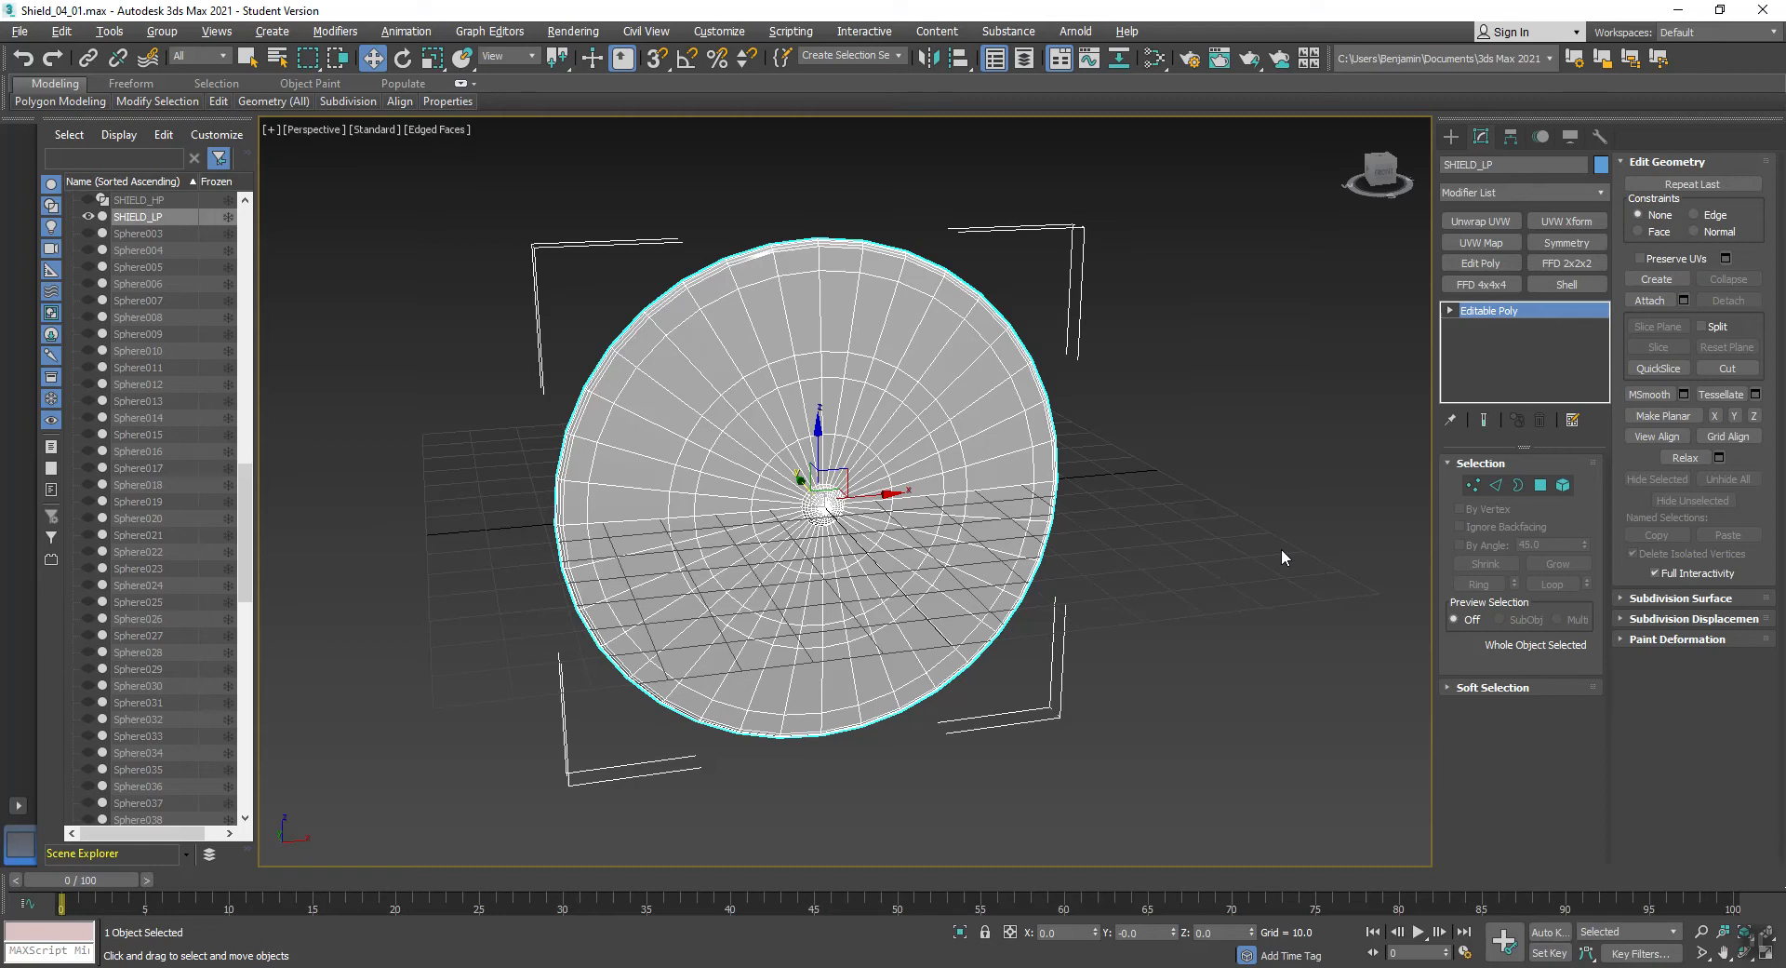
- Add a planar UVW Map to the shield, align it to the Y axis and fit it to the mesh
click(1485, 243)
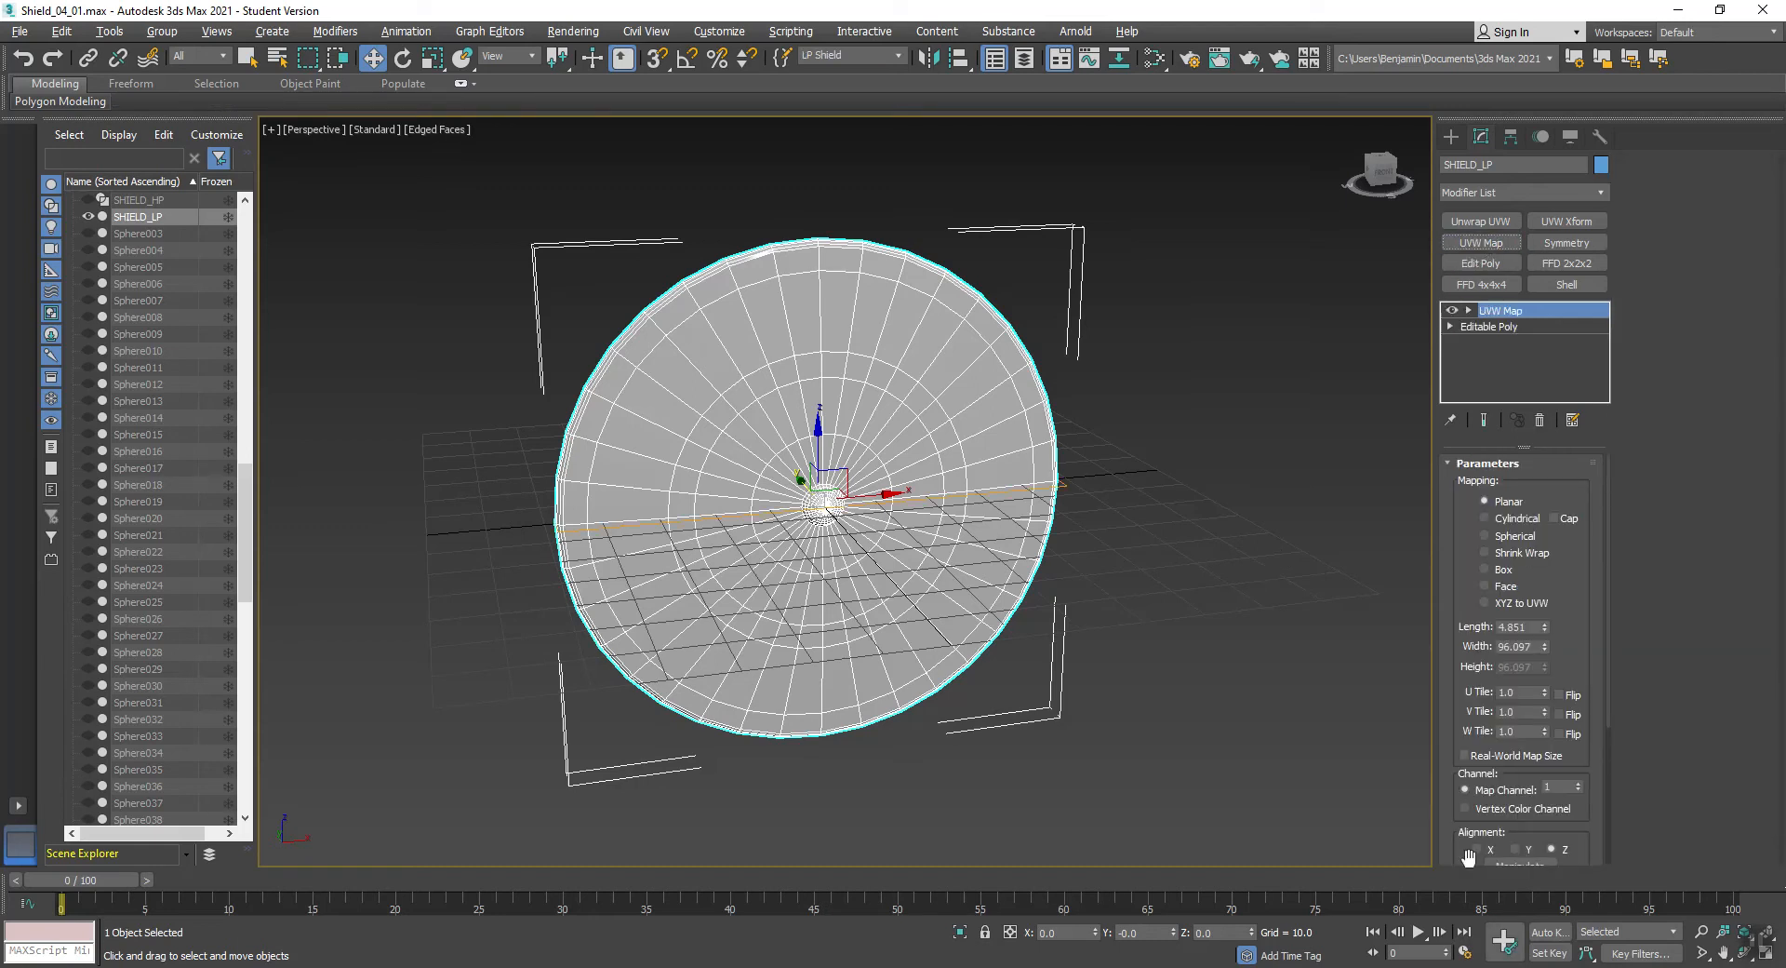
click(1516, 848)
scroll(1592, 558, down, 3)
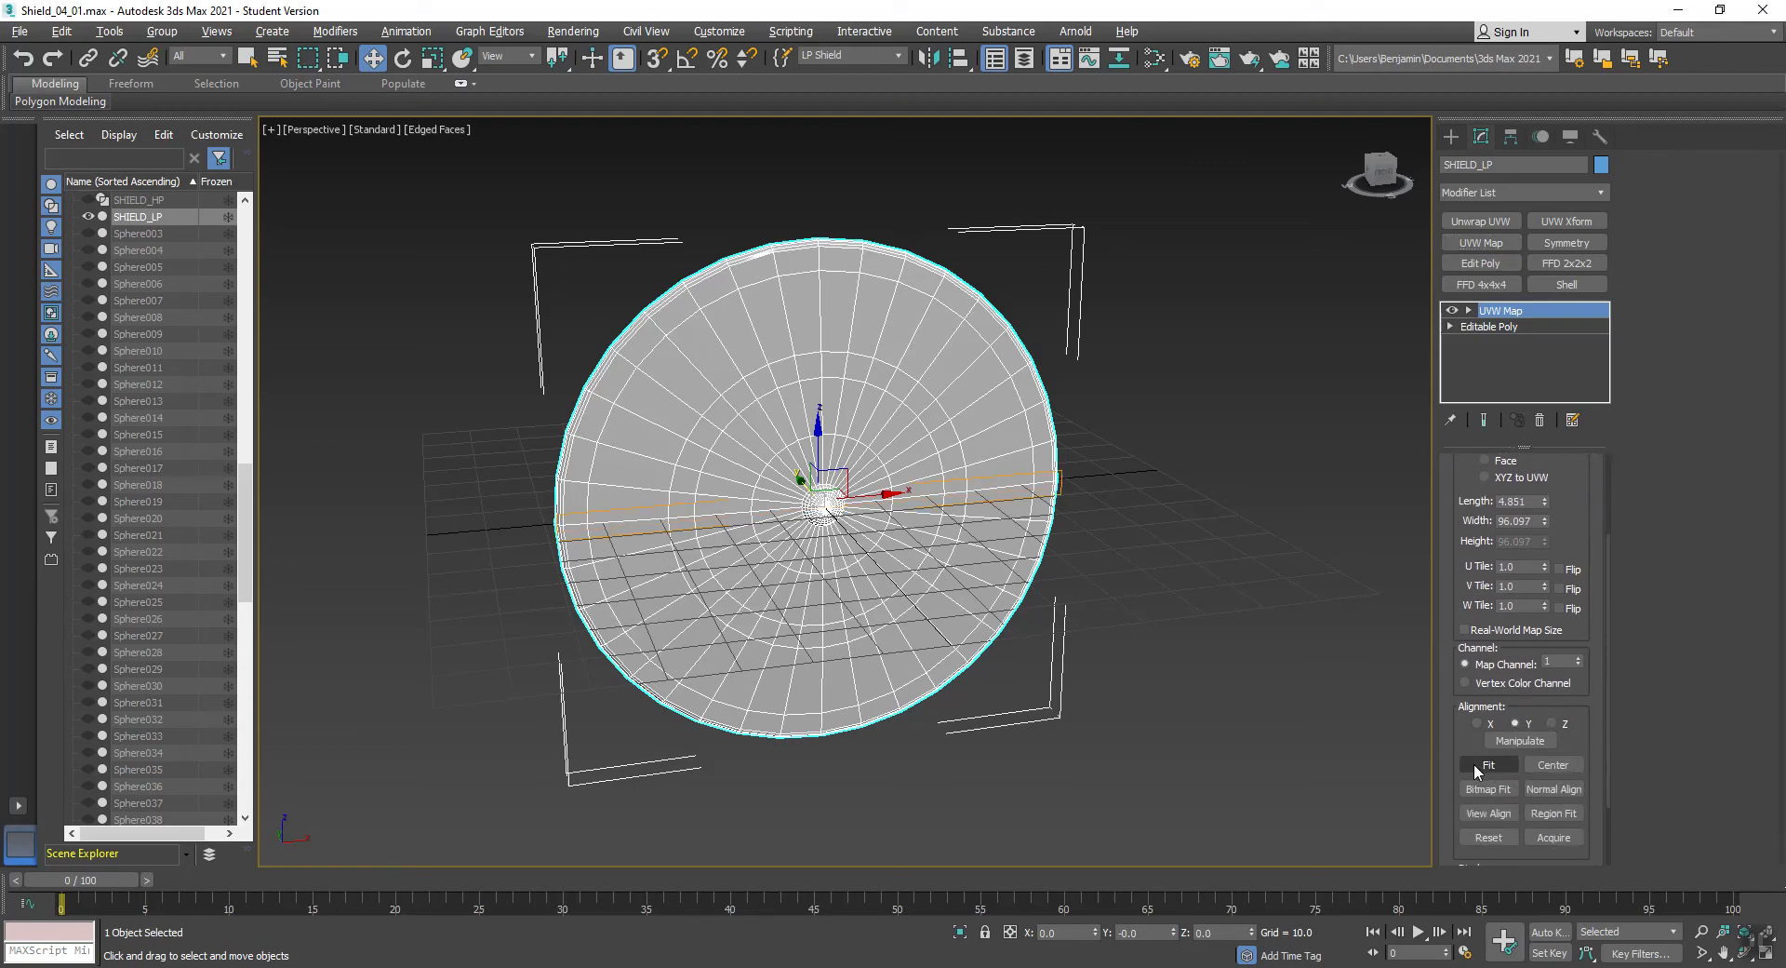
click(1474, 762)
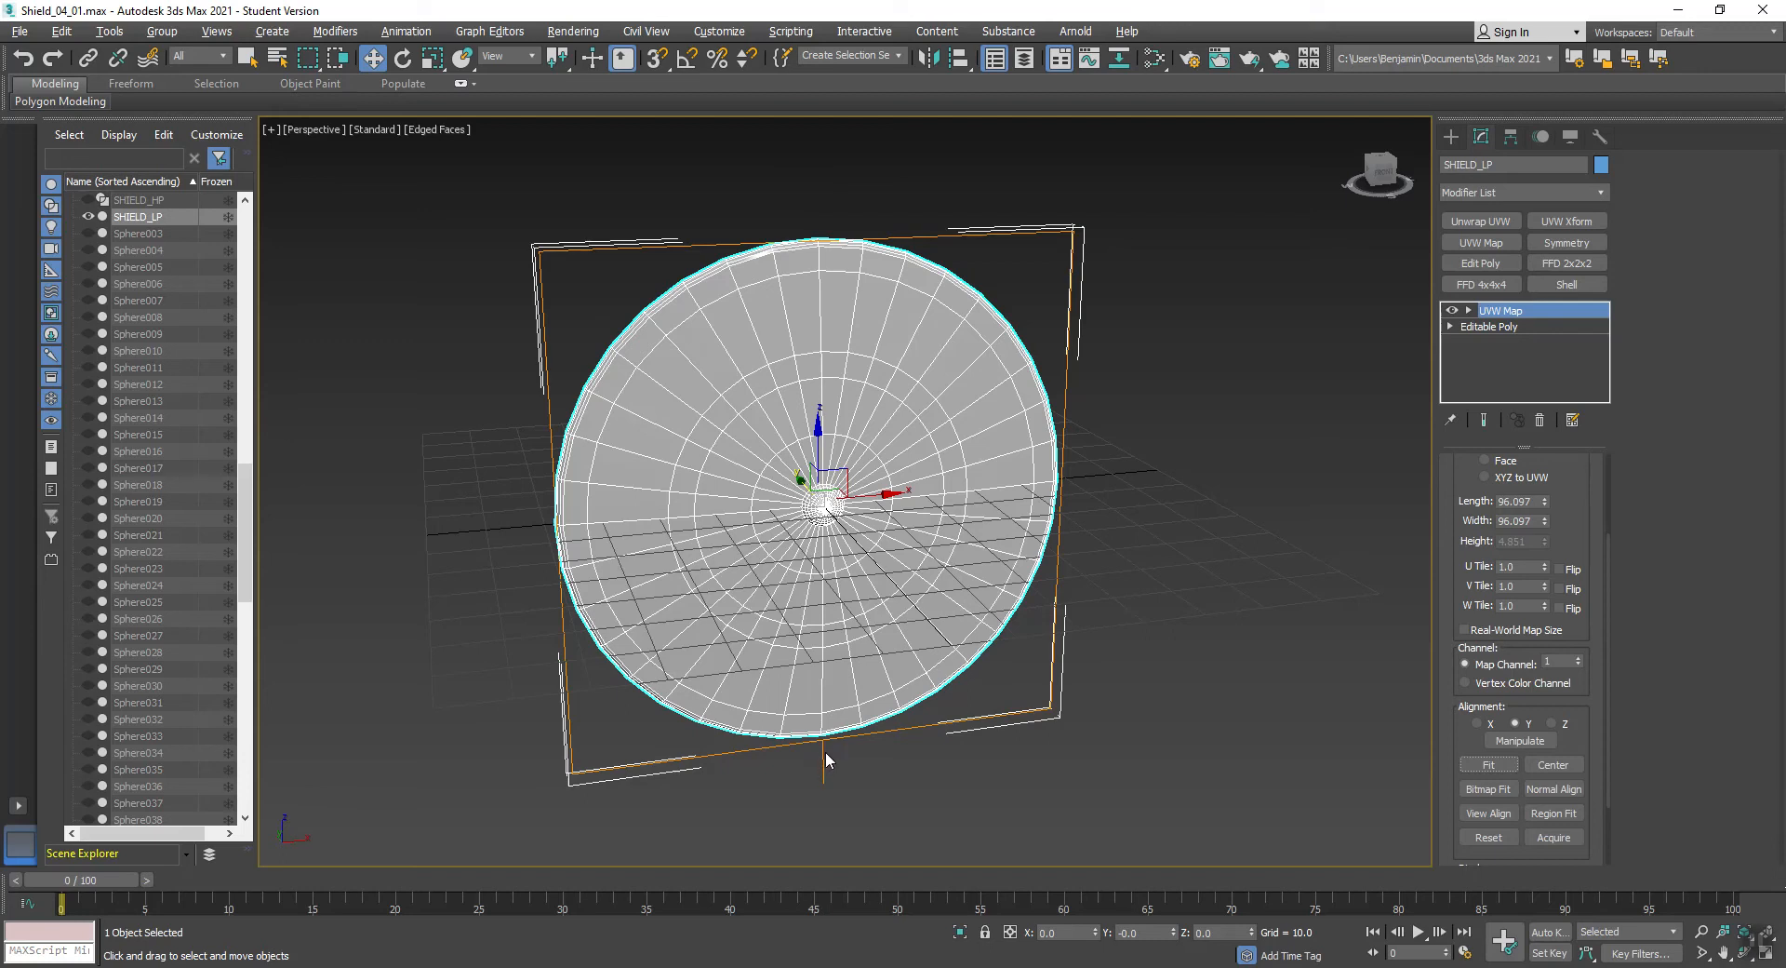
- Rotate the UVW Map gizmo 180 degrees in the shield's plane with angle snap enabled, so the mapping stands upright
click(1468, 310)
click(1499, 330)
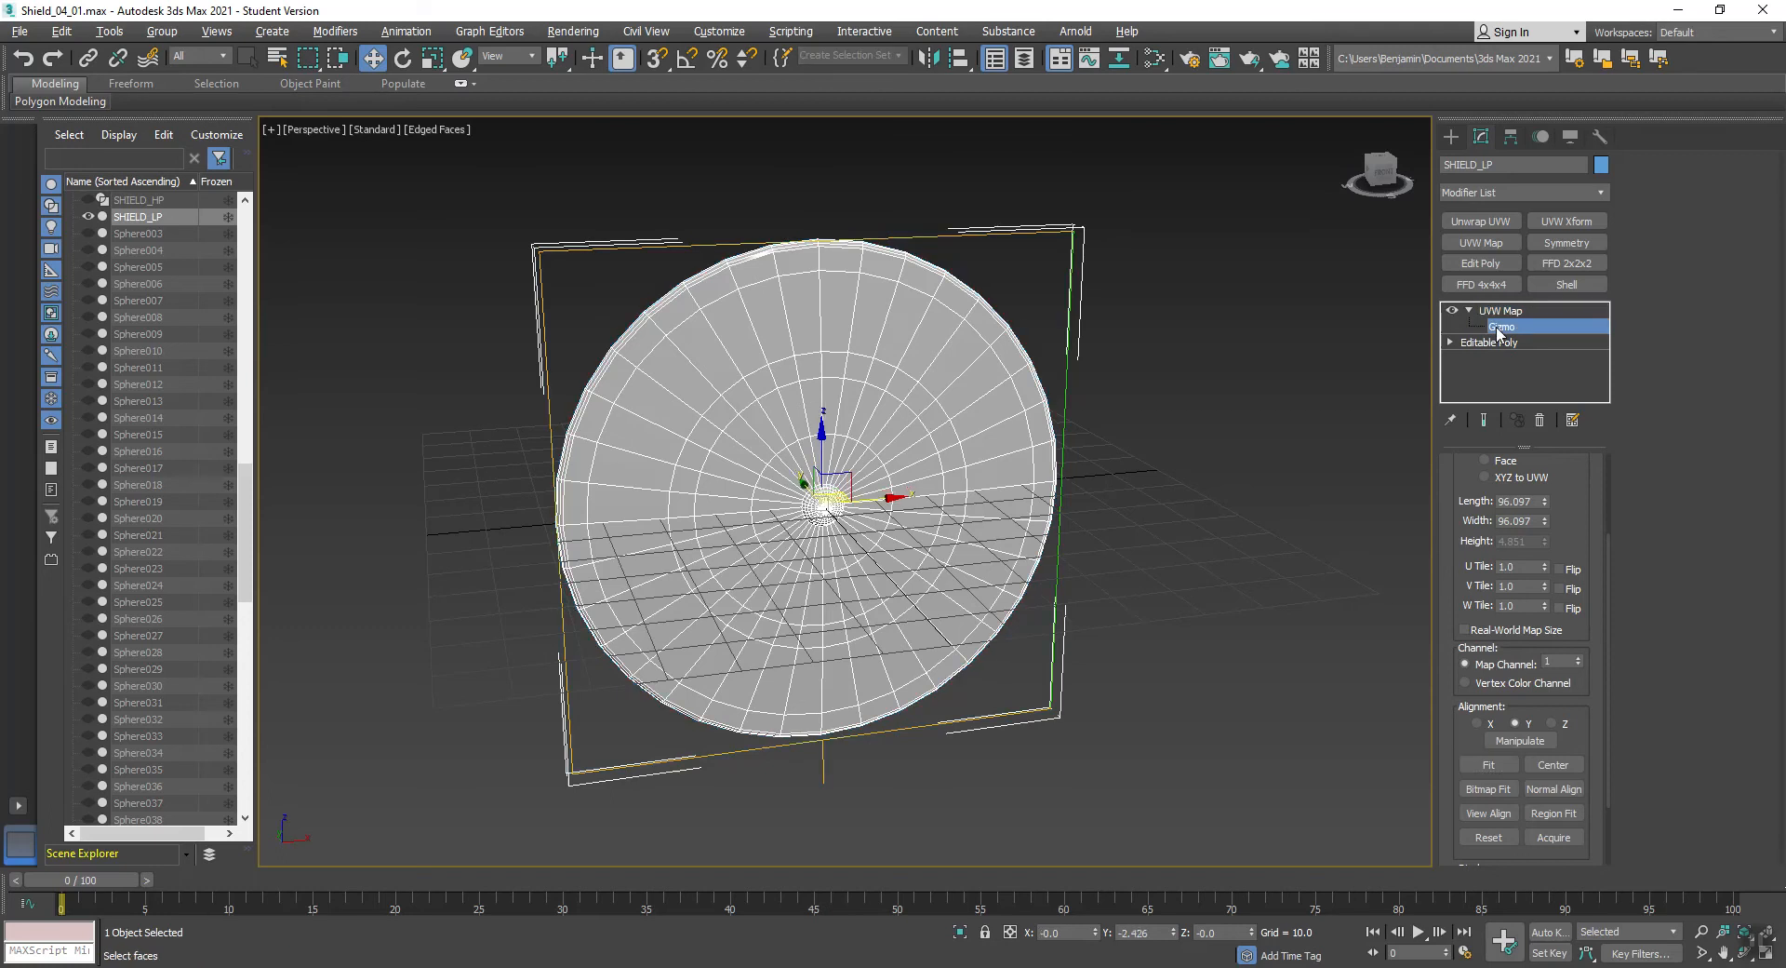
key(e)
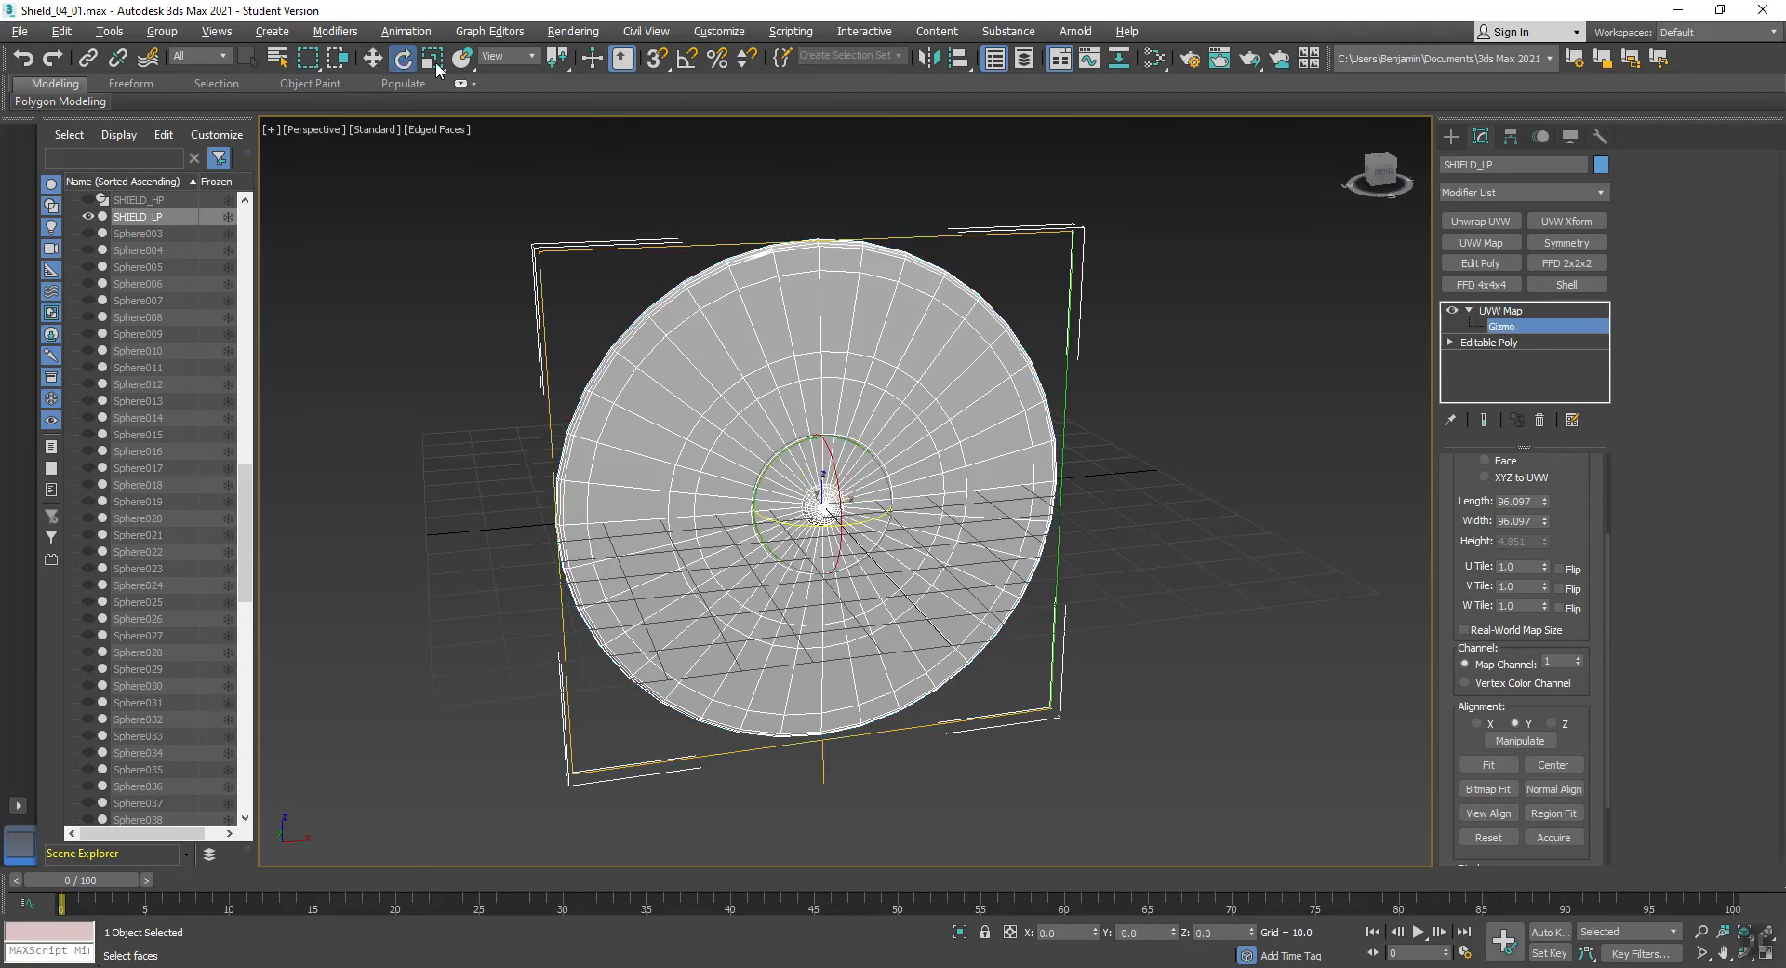
click(687, 58)
drag(854, 436, 1120, 454)
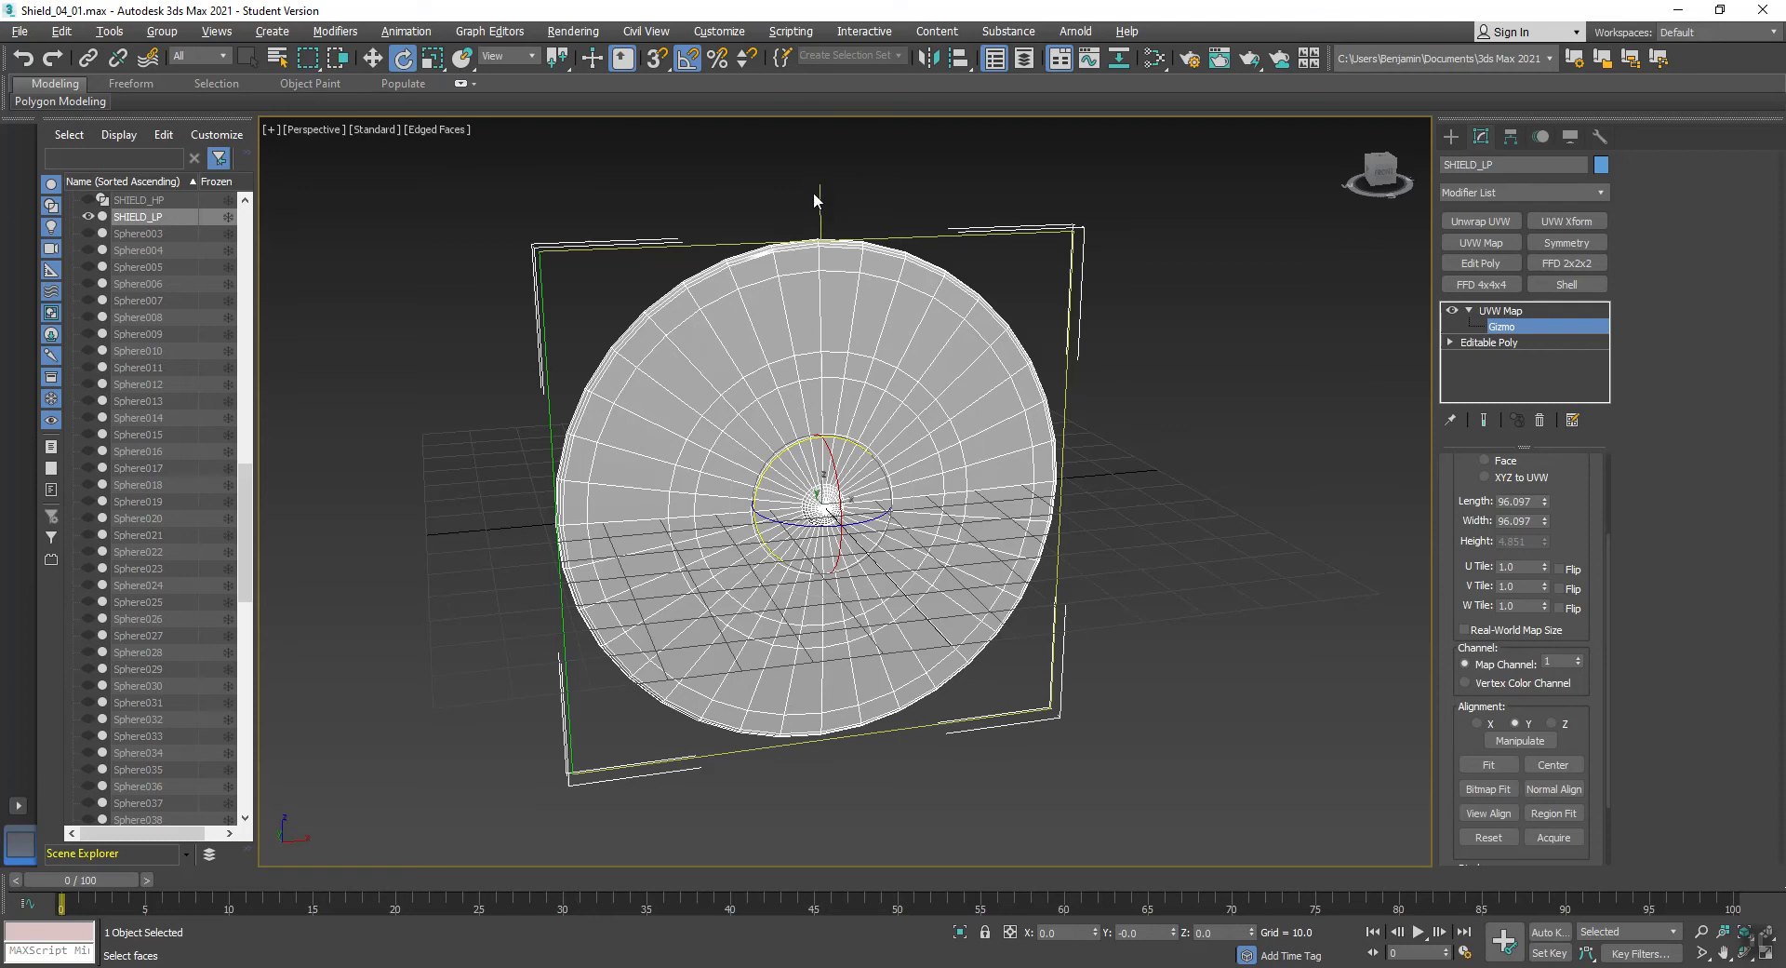
- Collapse the UVW mapping into the shield by converting it to an Editable Poly
right_click(1191, 376)
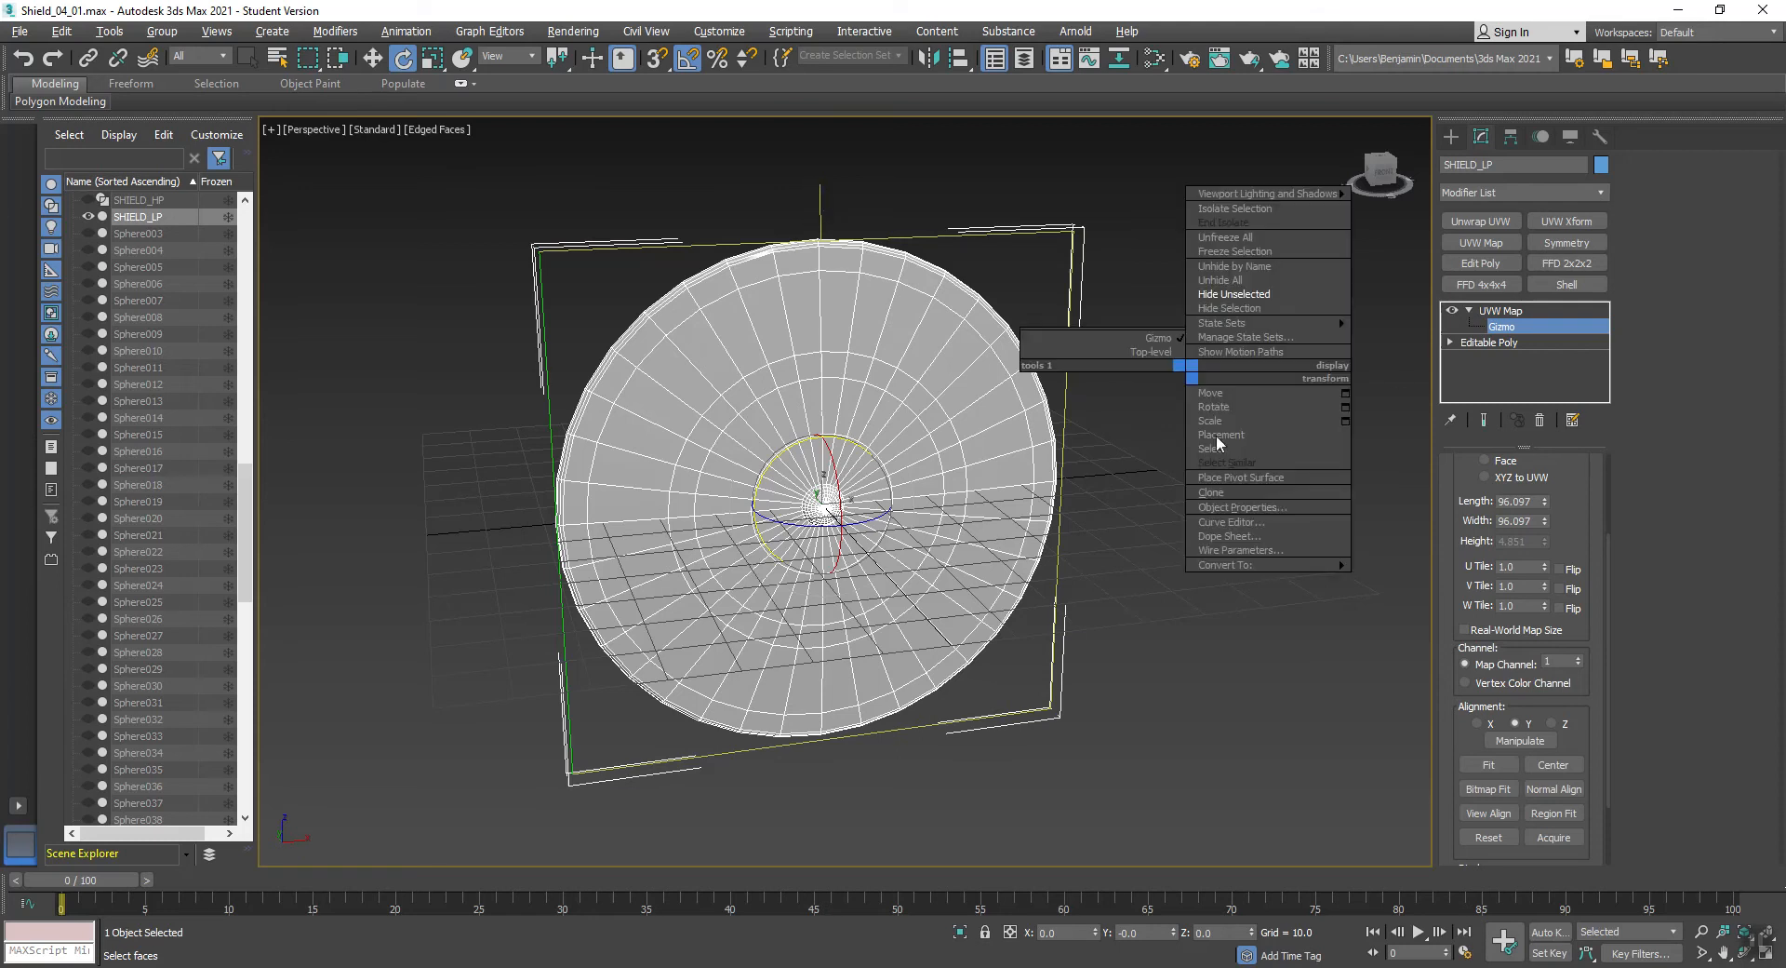
mouse_move(1243, 568)
click(1442, 581)
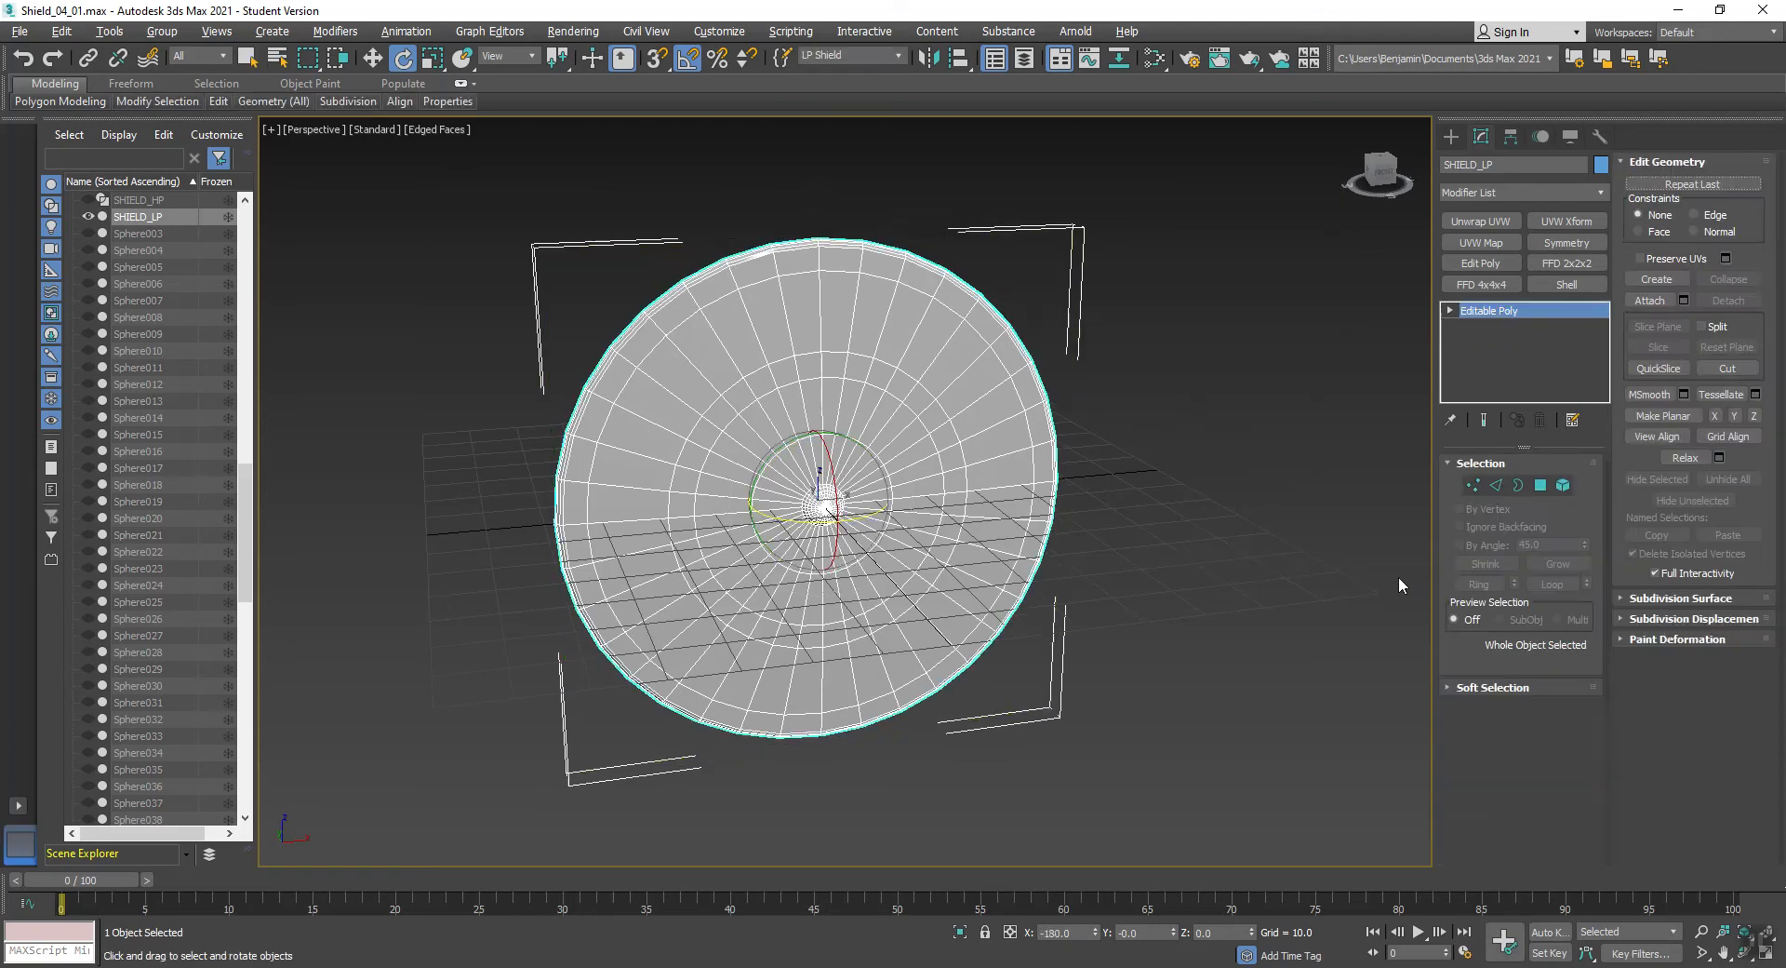
- Apply Unwrap UVW to the low-poly shield and open its layout in the UV editor
click(1489, 220)
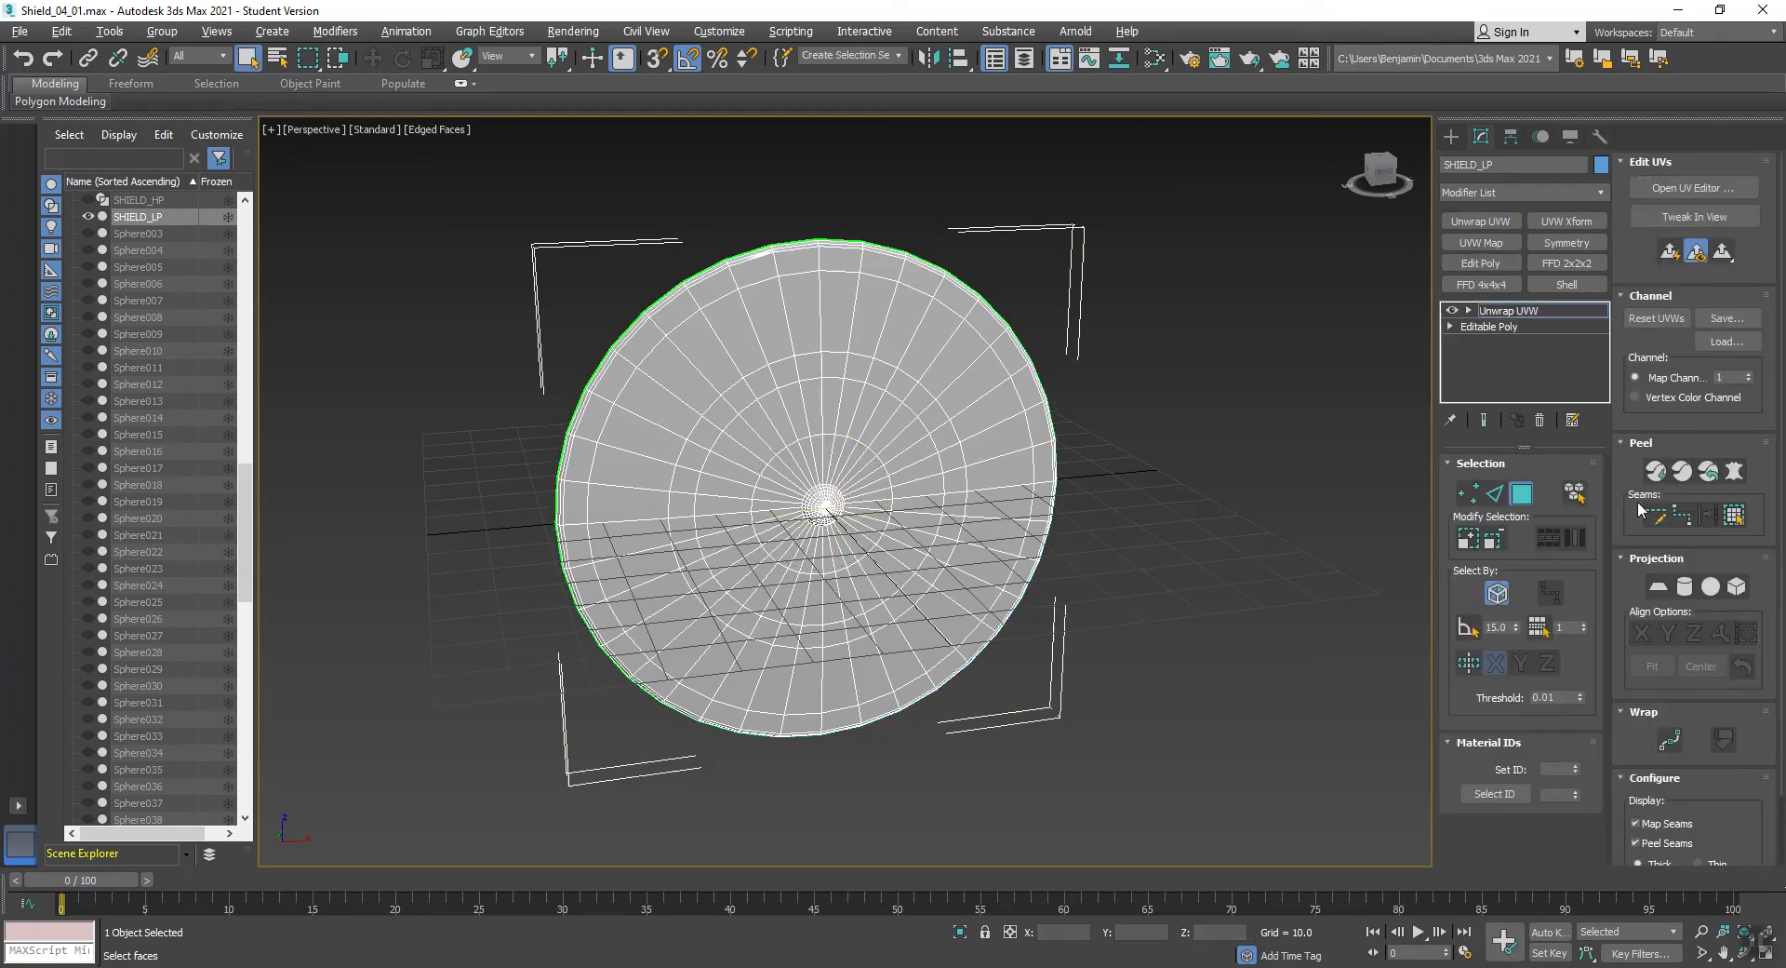
click(1710, 189)
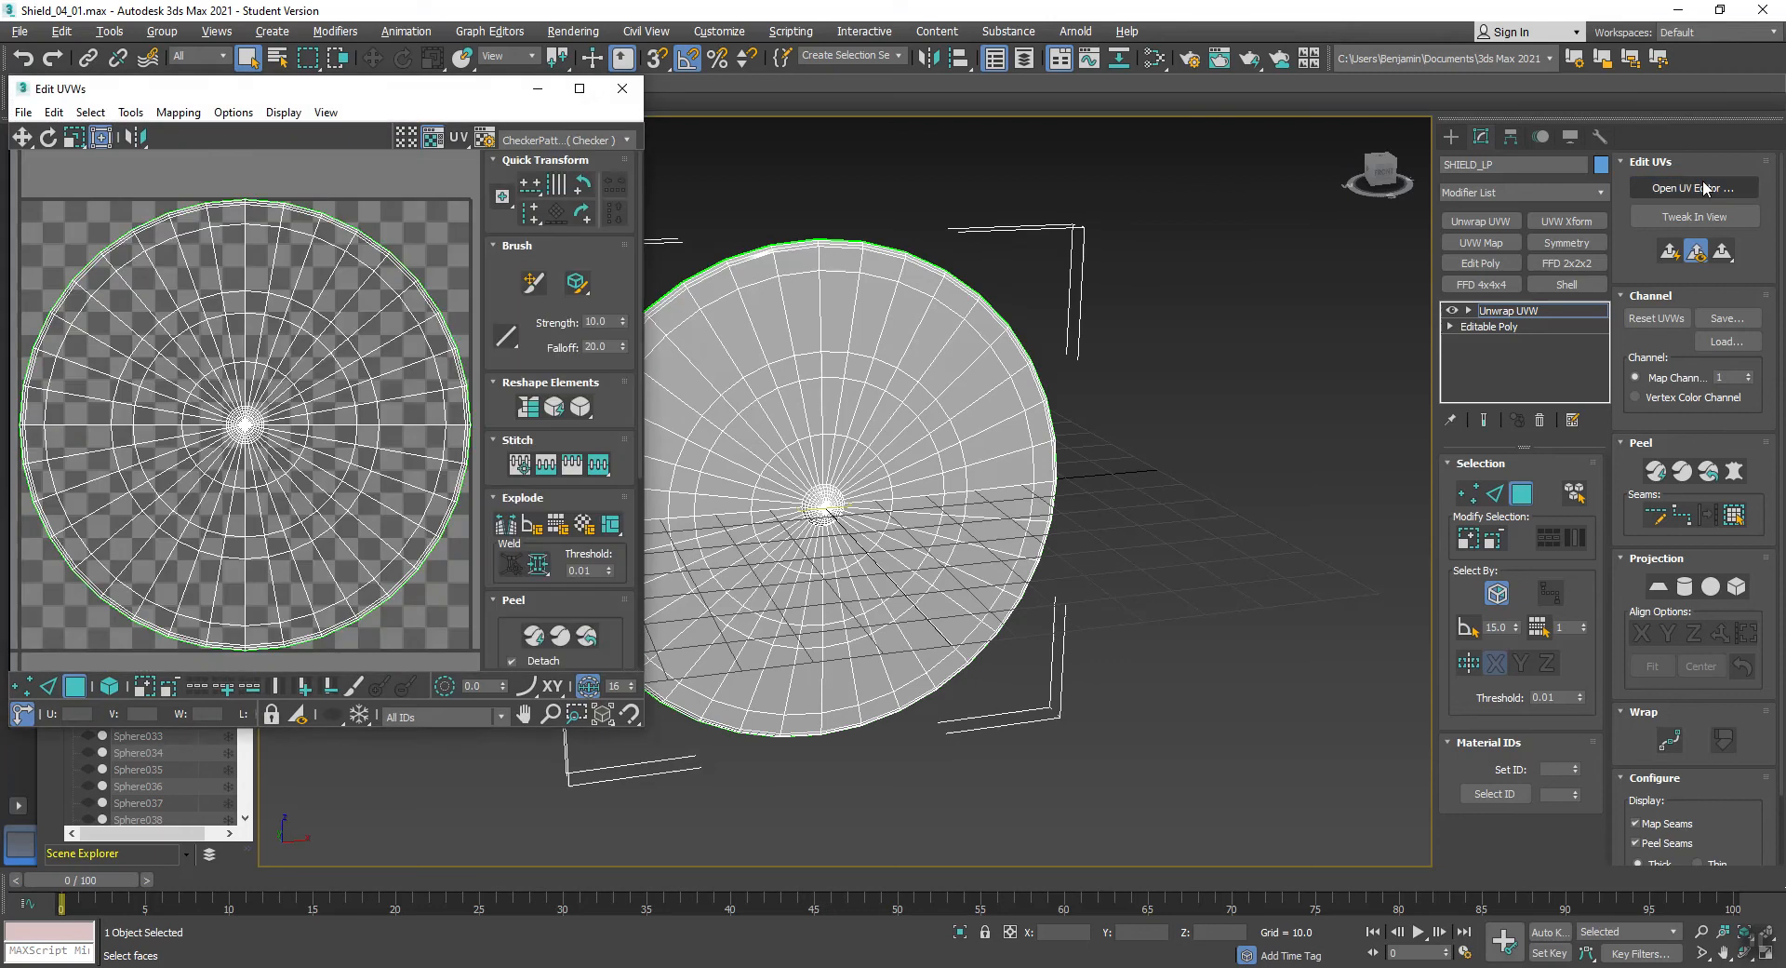
scroll(260, 240, down, 2)
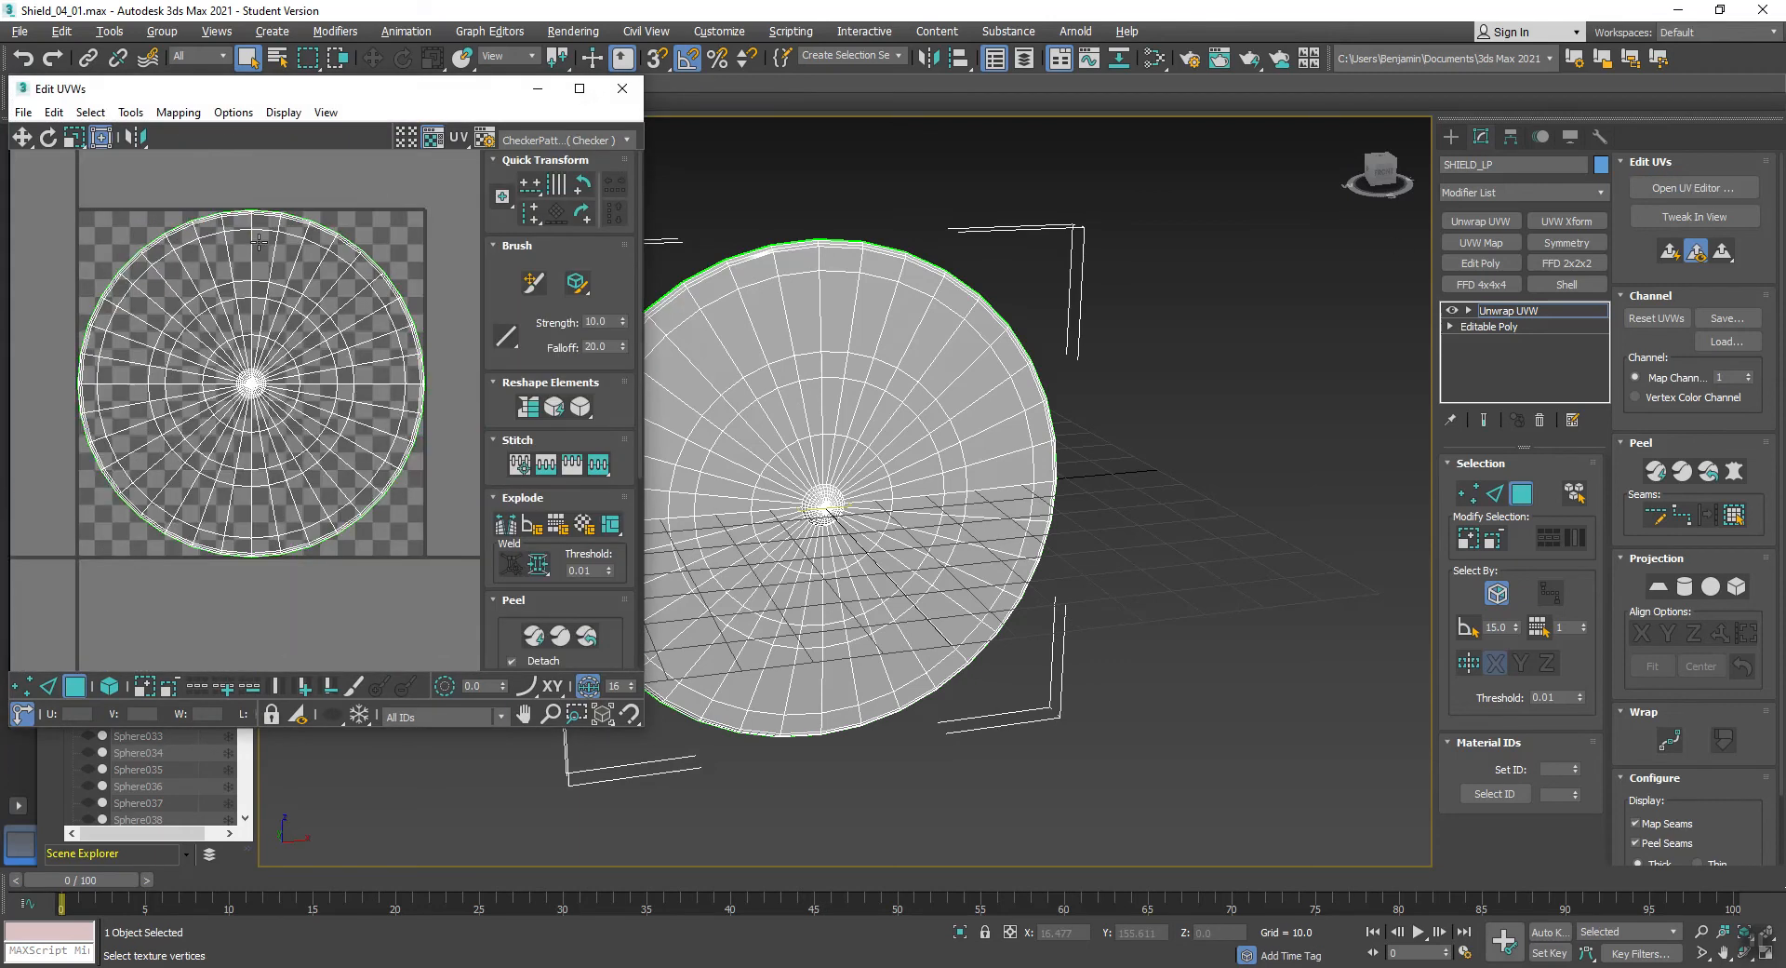
- Hide the checker background in the UV editor and enable selection by UV element
click(433, 139)
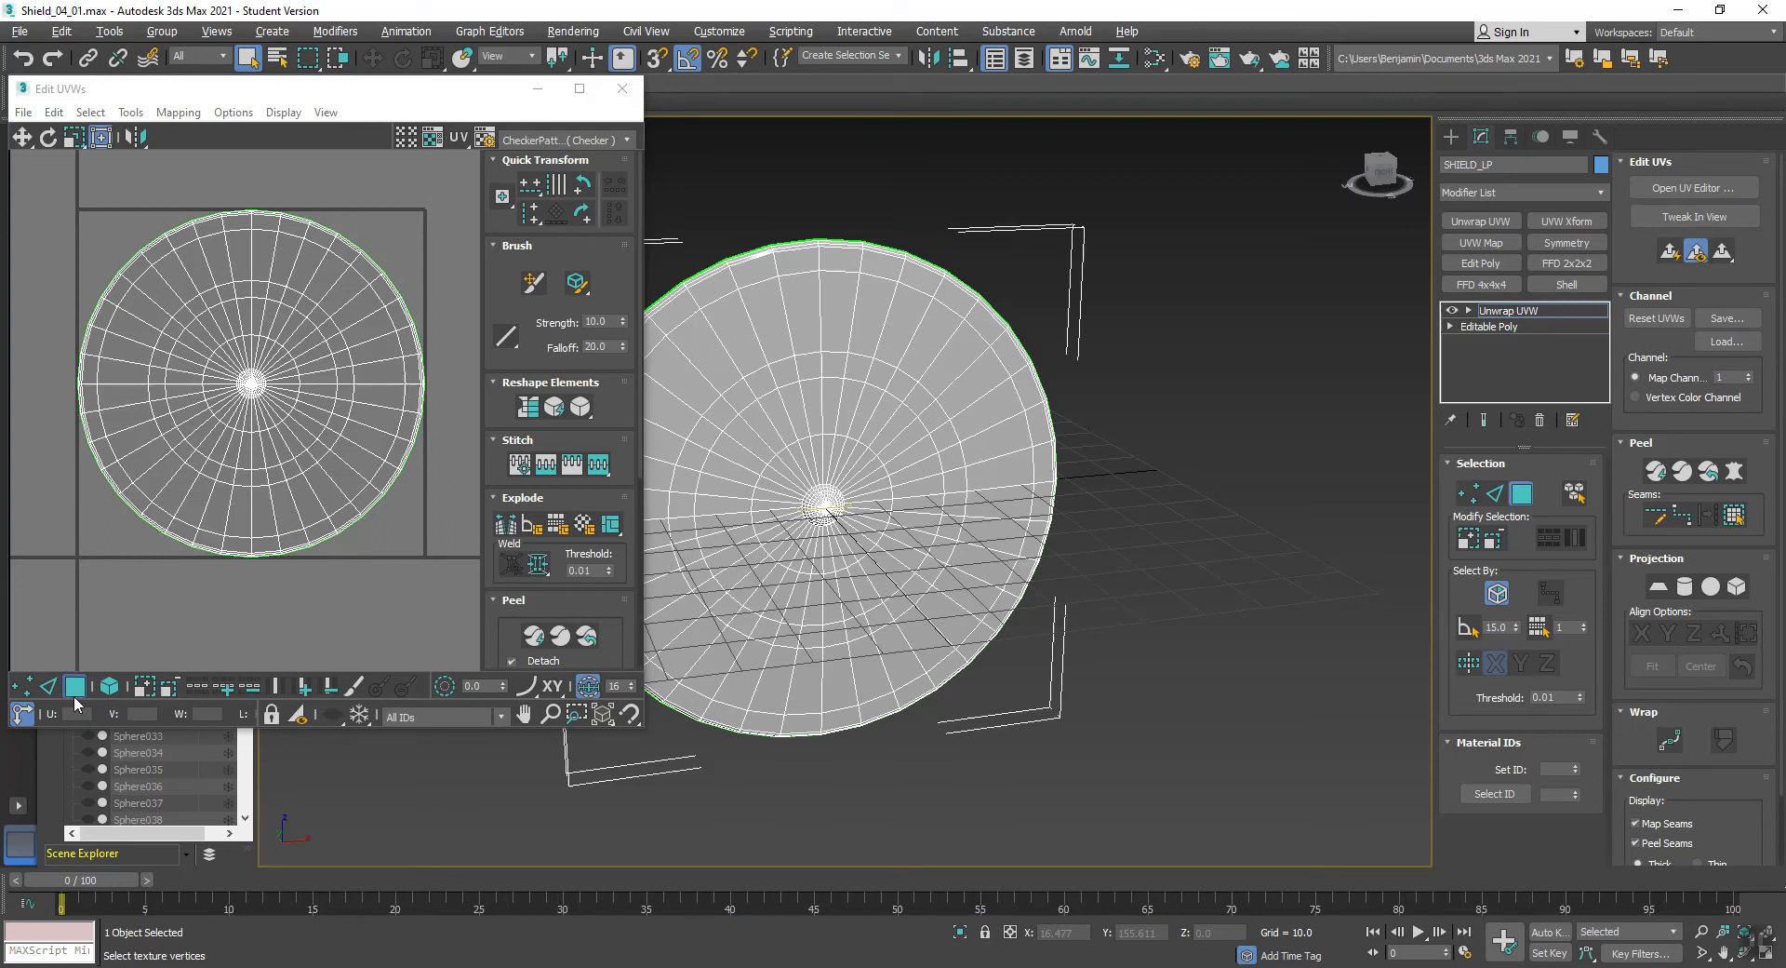
click(109, 686)
- Try relaxing the whole shield UV shell by polygon angles with 100 iterations and 0.1 amount, and undo the relax
click(236, 437)
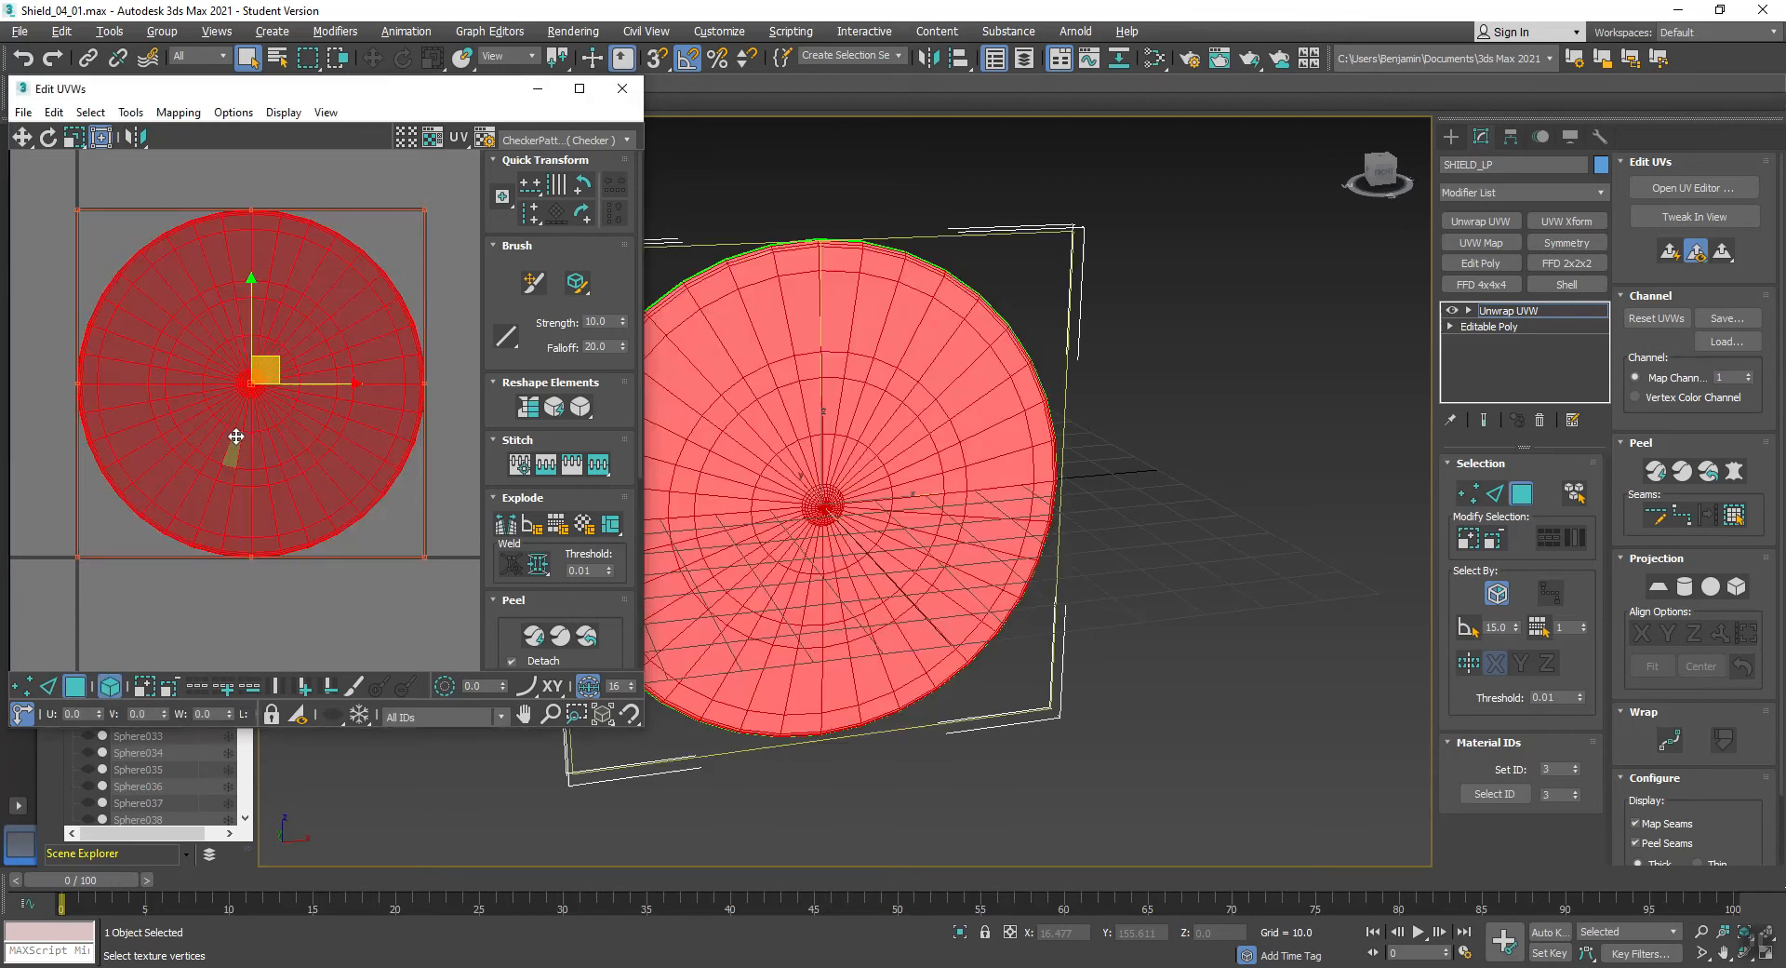
click(136, 112)
click(163, 425)
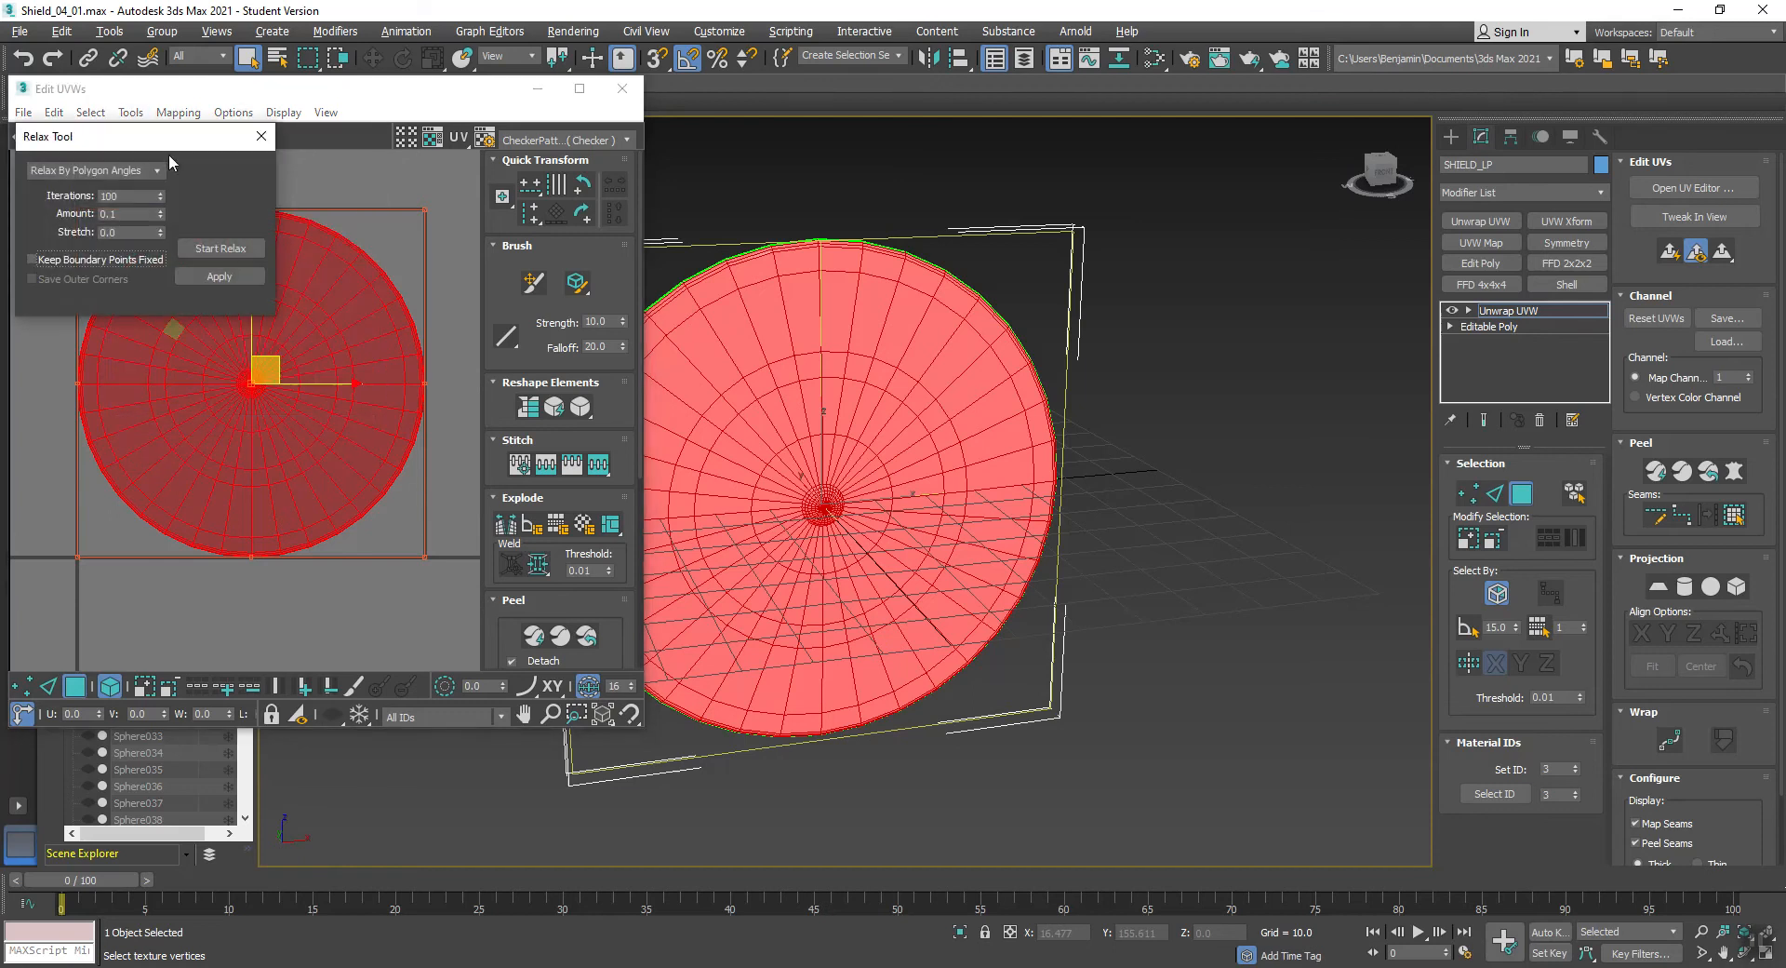
drag(141, 138, 656, 43)
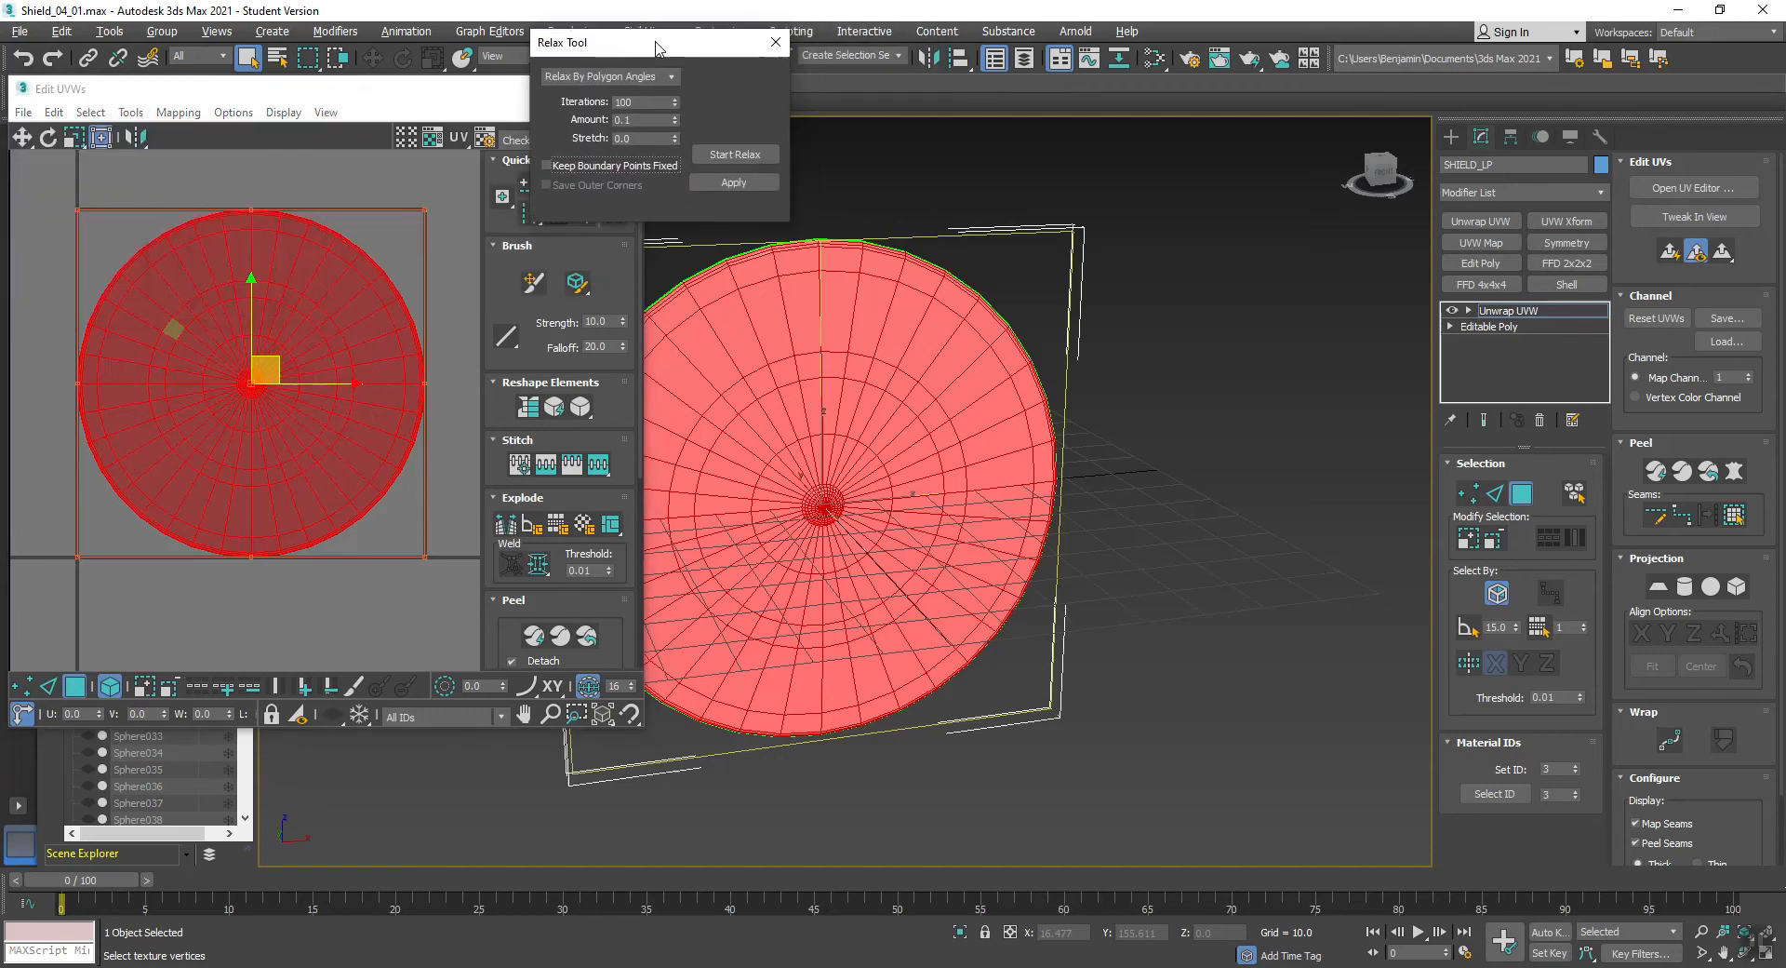
click(729, 156)
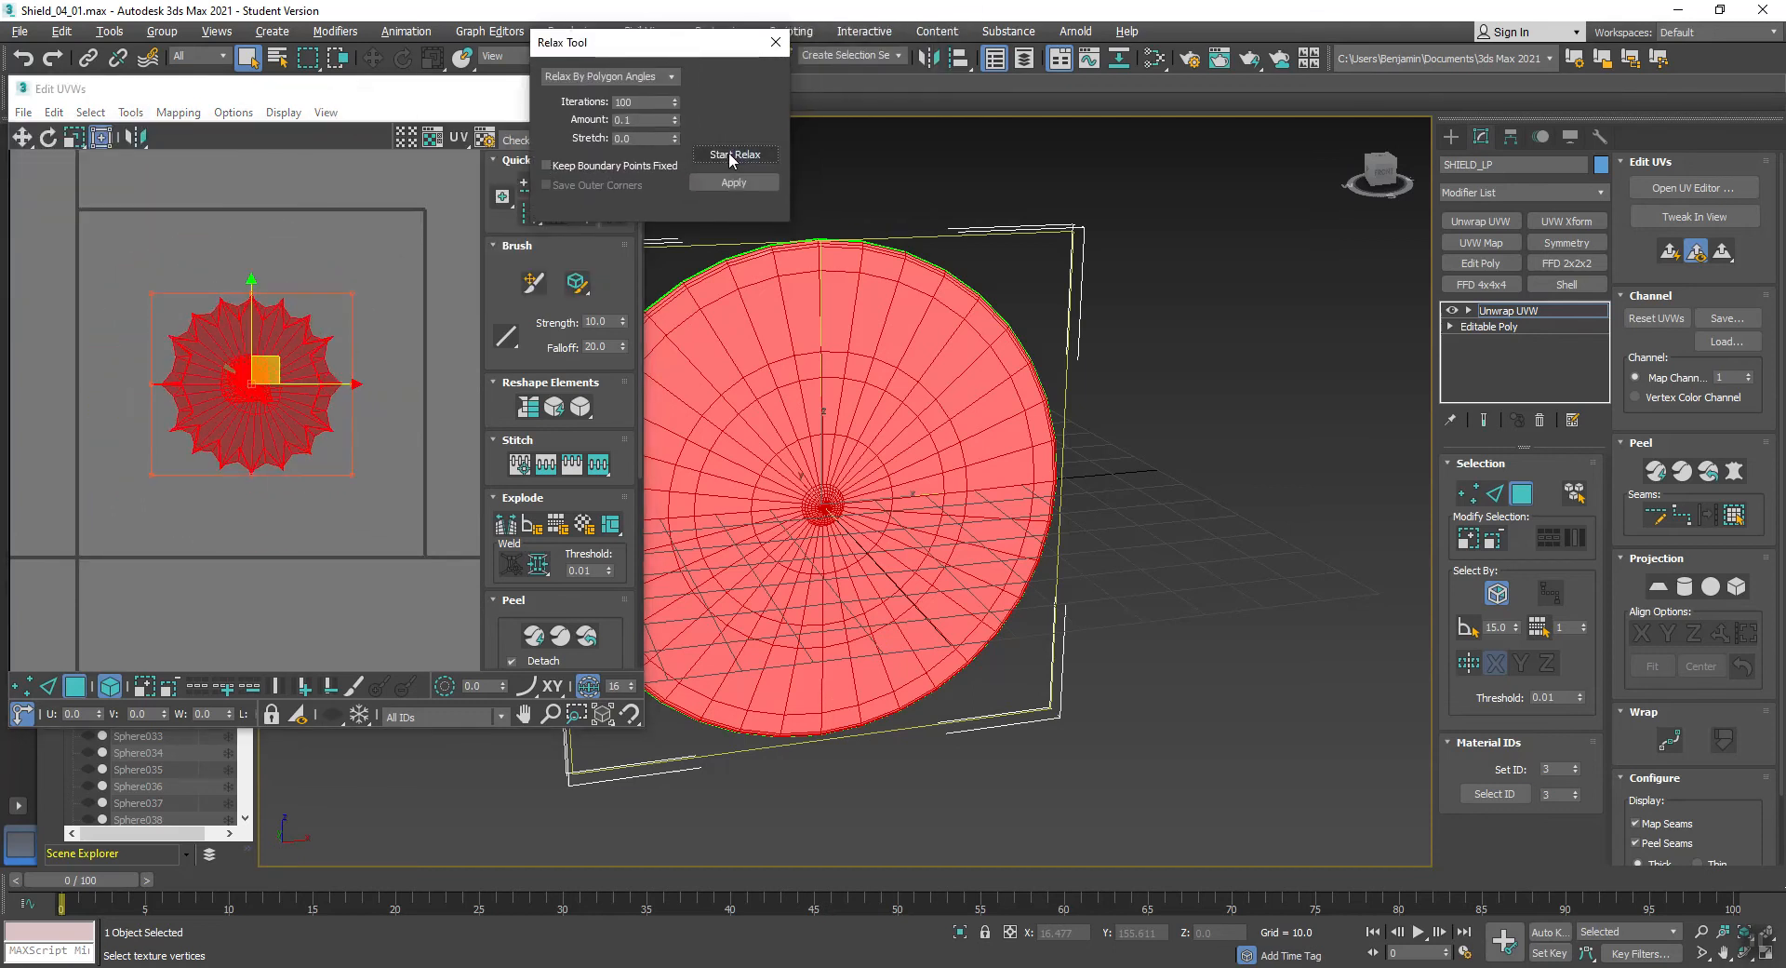
key(ctrl+z)
click(387, 188)
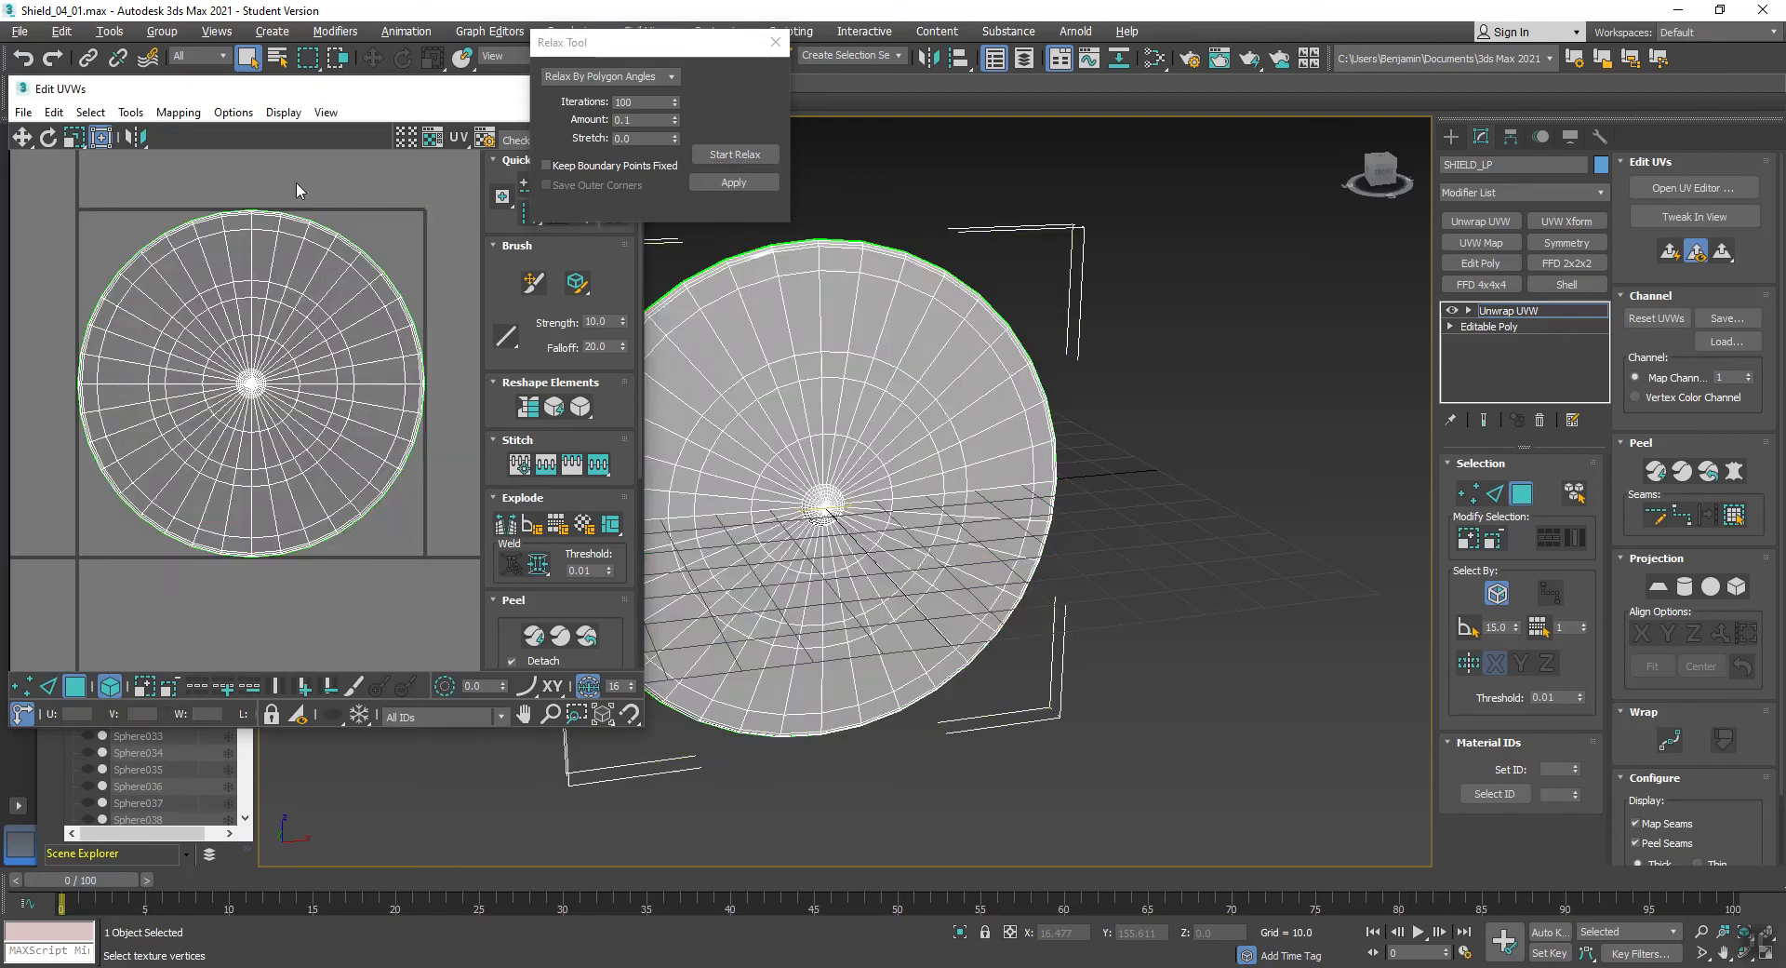
- Check the shield's UV layout for overlapped polygons and clear the selection
click(90, 112)
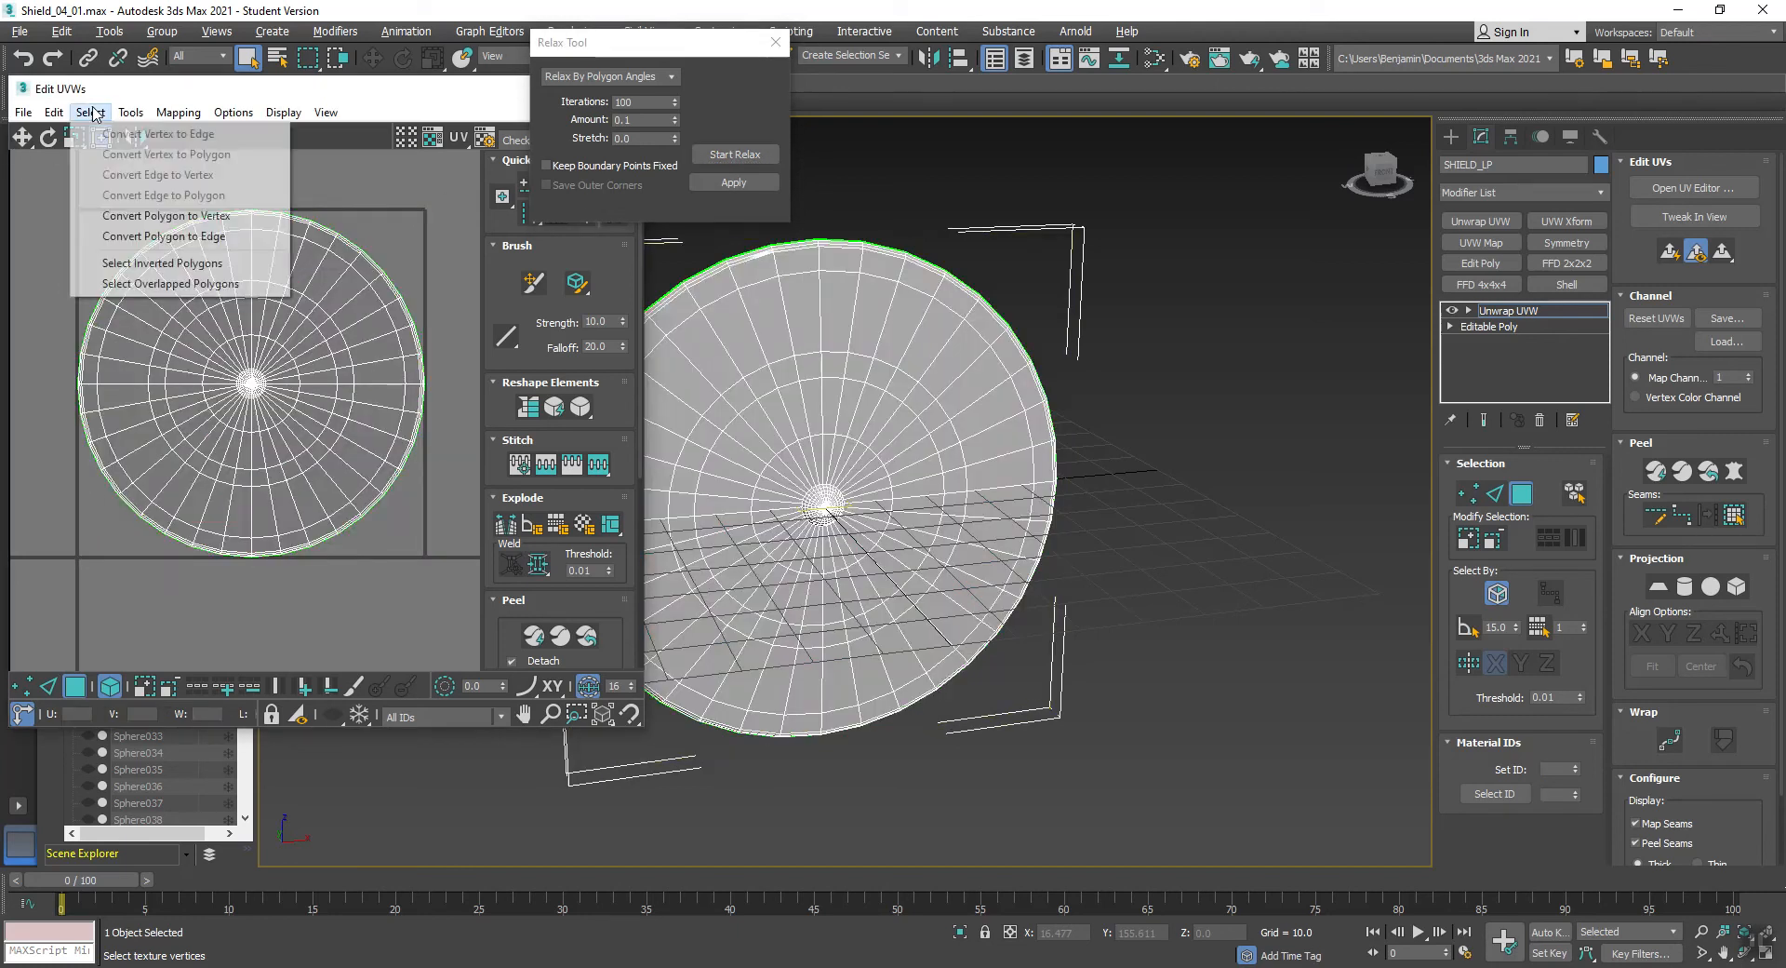
click(166, 283)
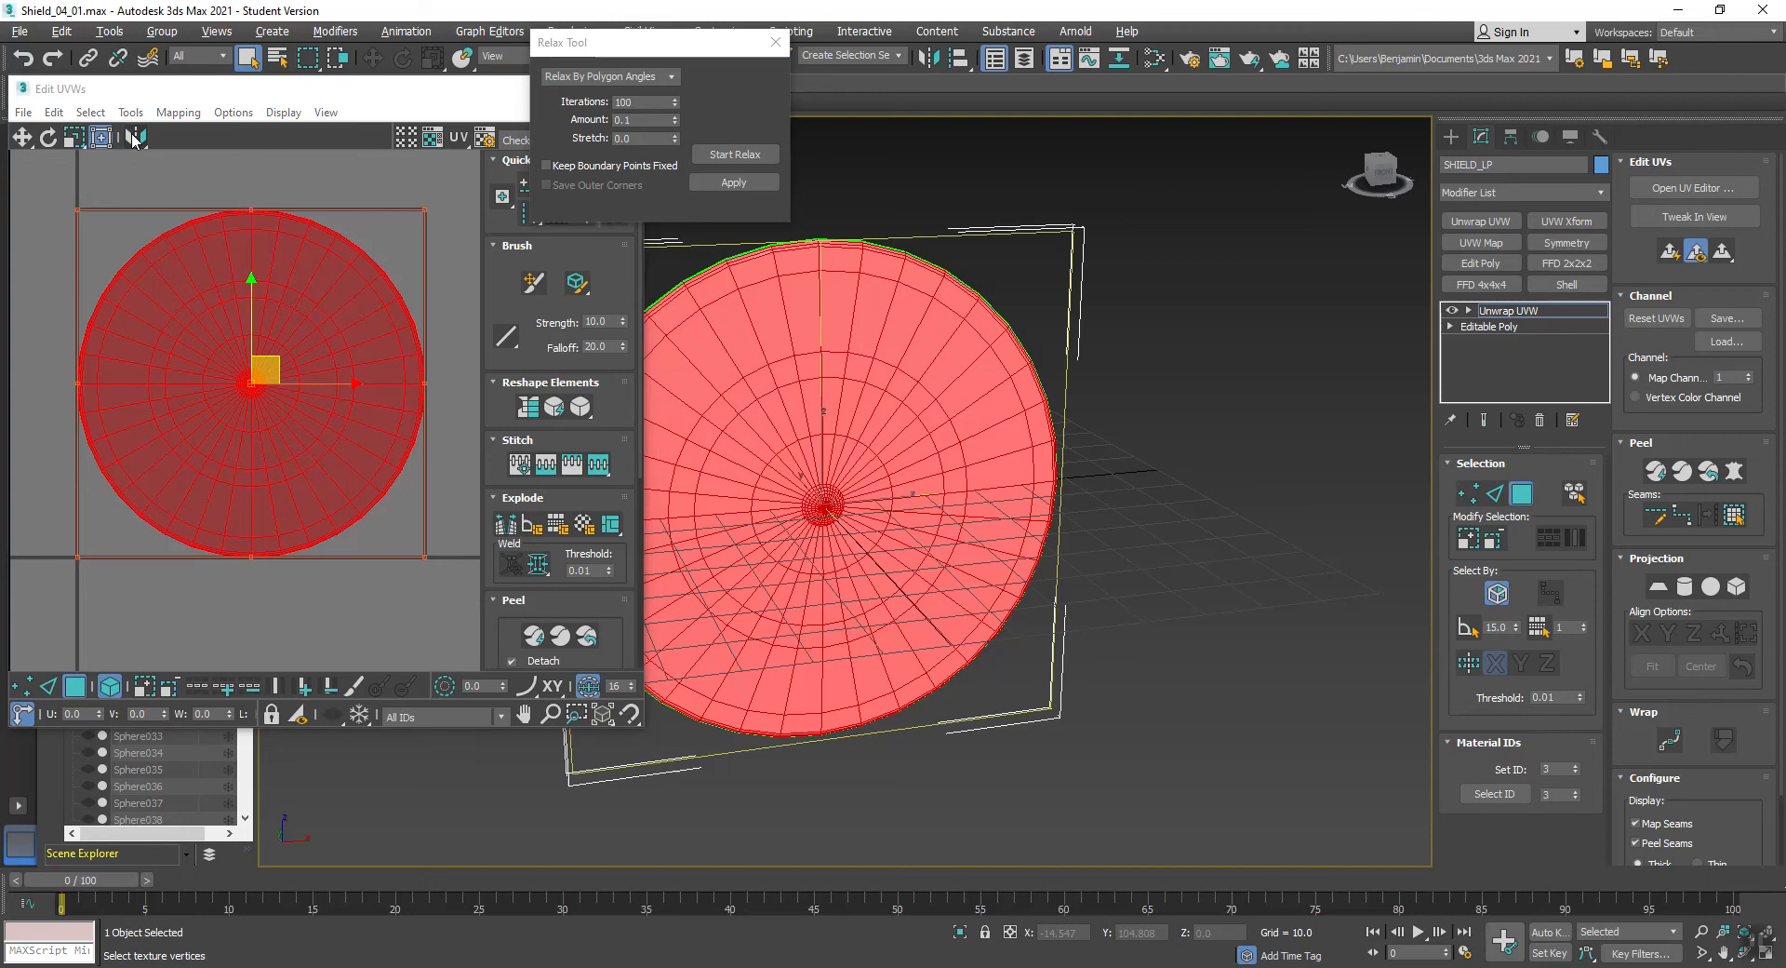
click(241, 186)
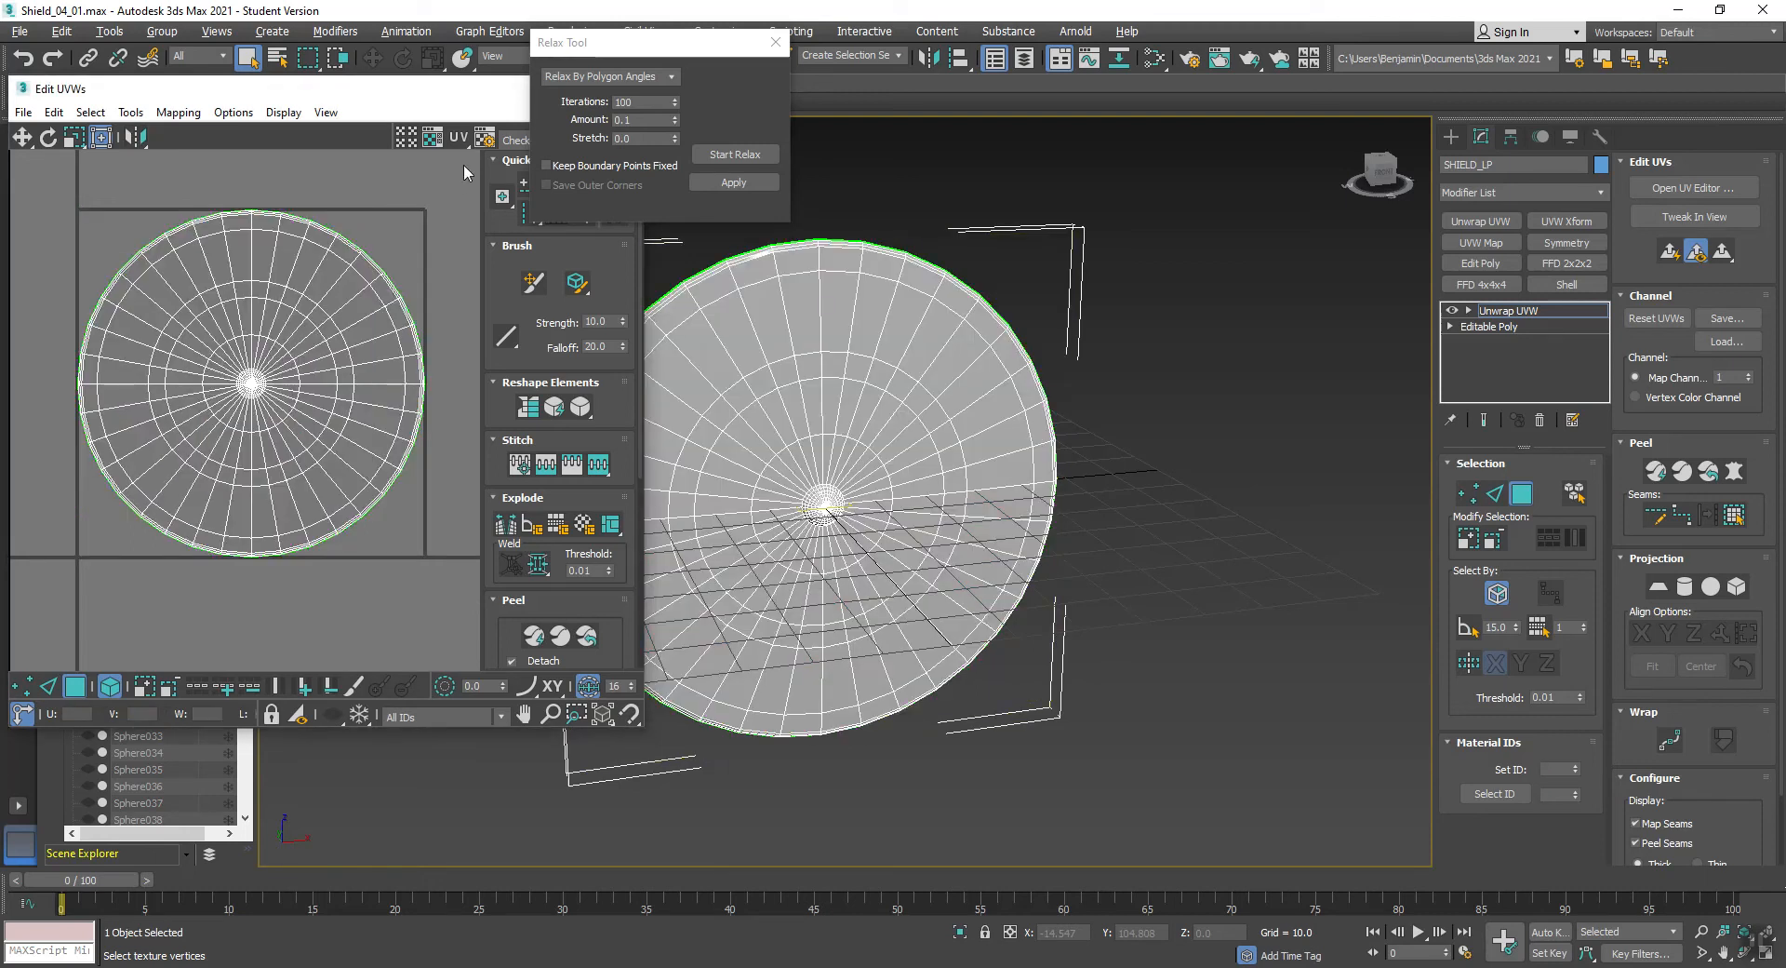
- Relax all the shield's UVs by polygon angles with 0.1 amount and close the Relax tool
key(ctrl+a)
click(729, 154)
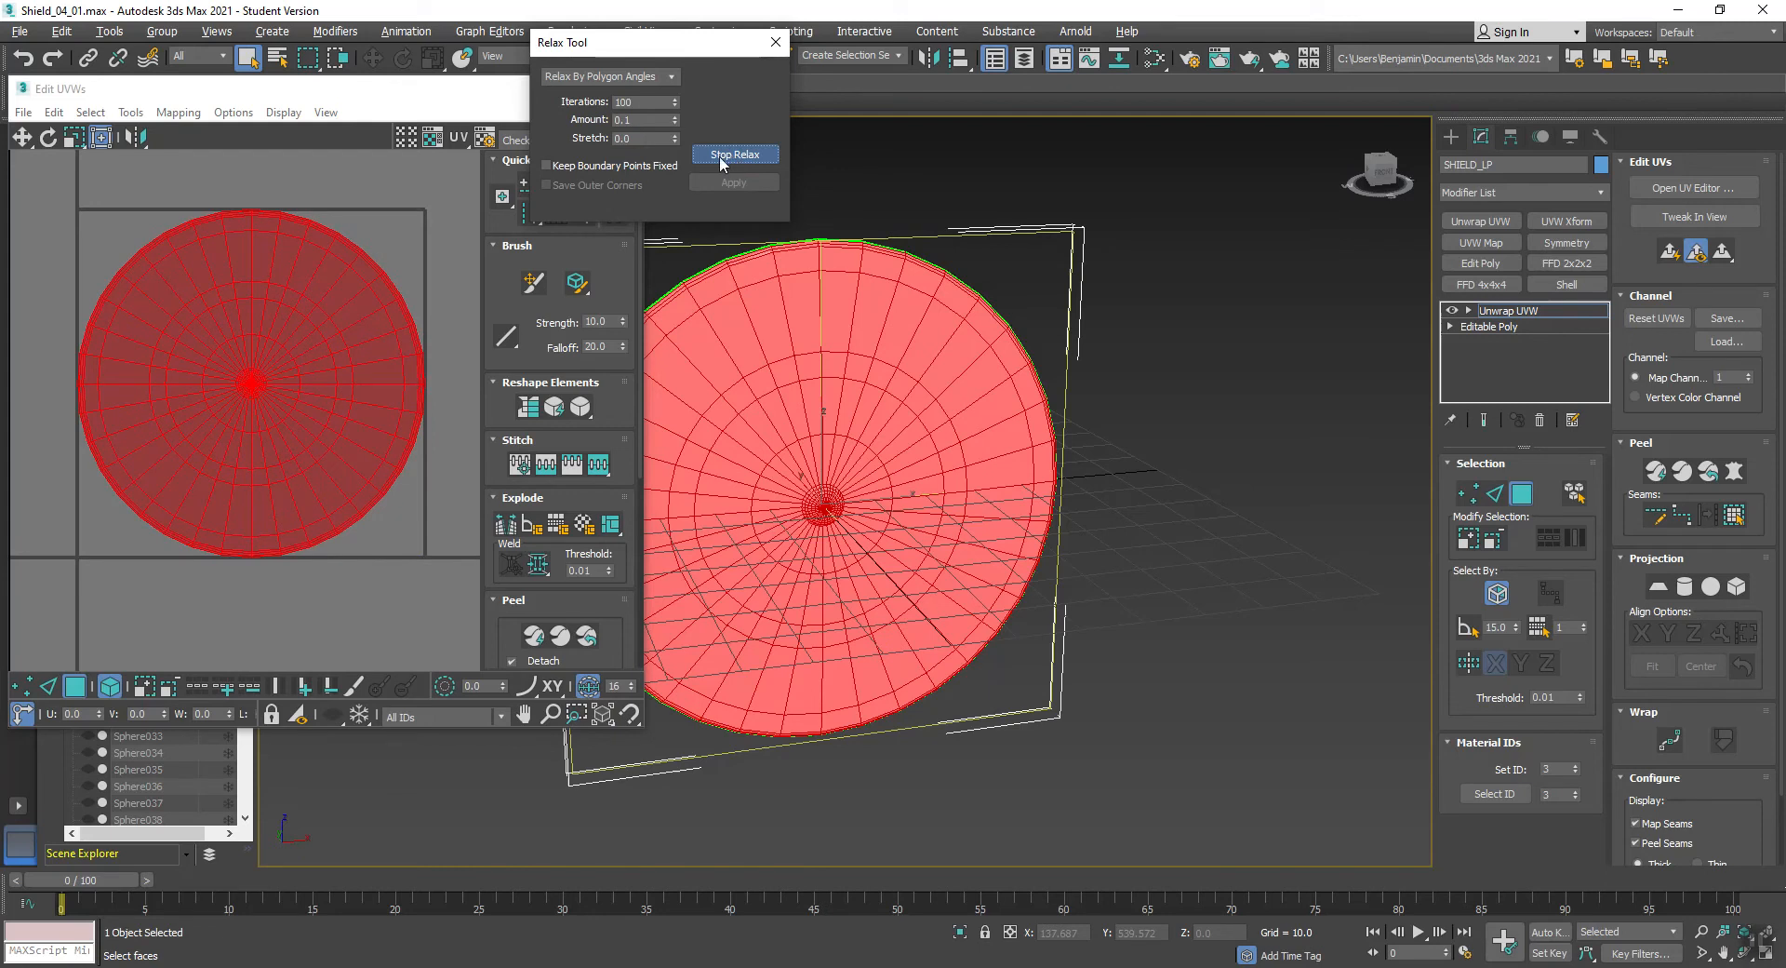
click(779, 42)
click(1014, 149)
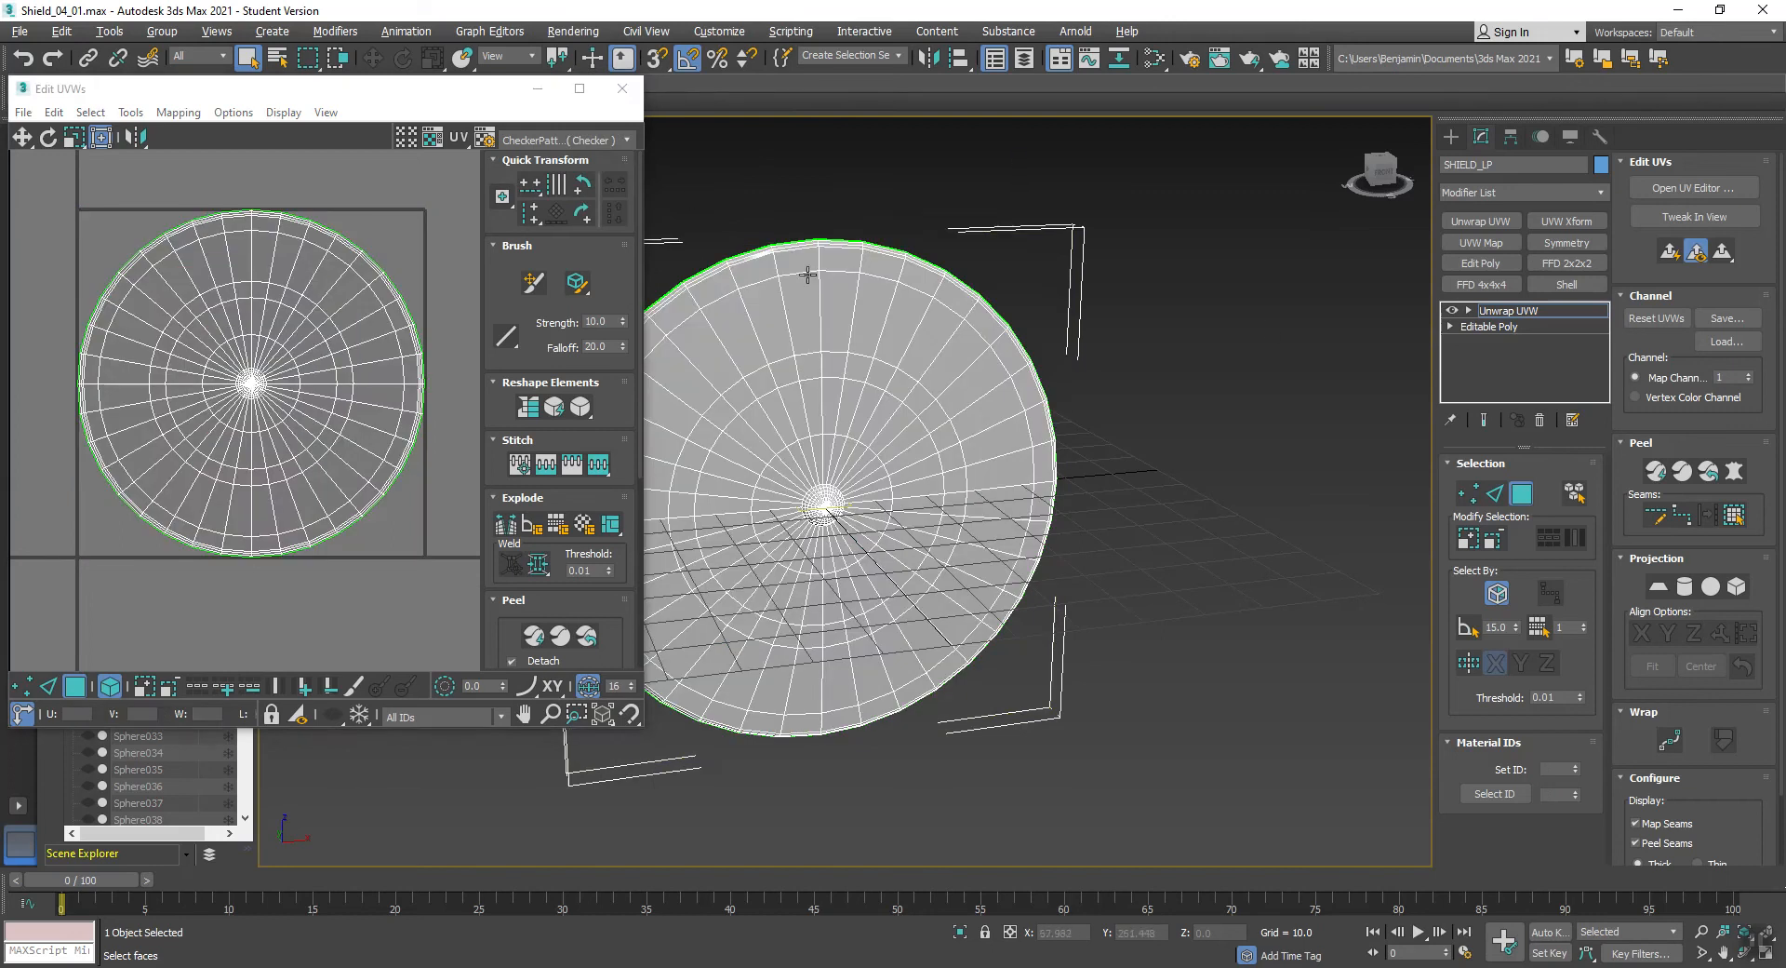
- Select a few faces along the shield's upper rim to check where they lie in the UV layout, and deselect them
click(842, 264)
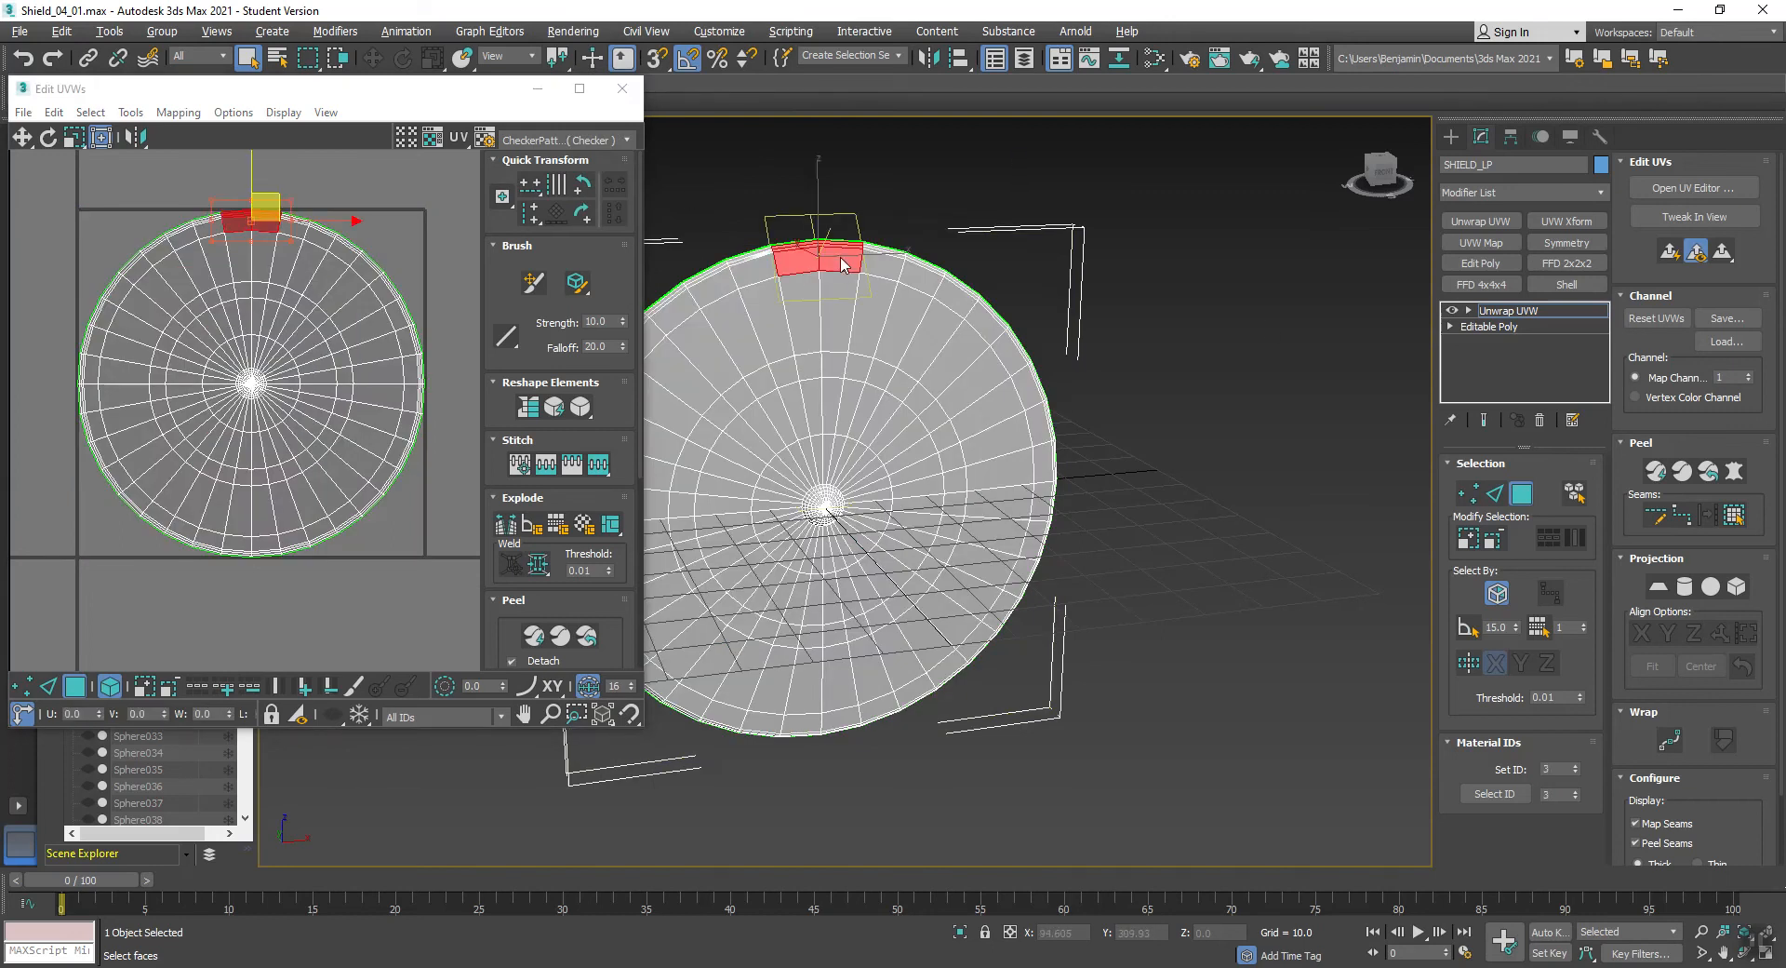
click(851, 176)
drag(833, 218, 845, 259)
click(961, 223)
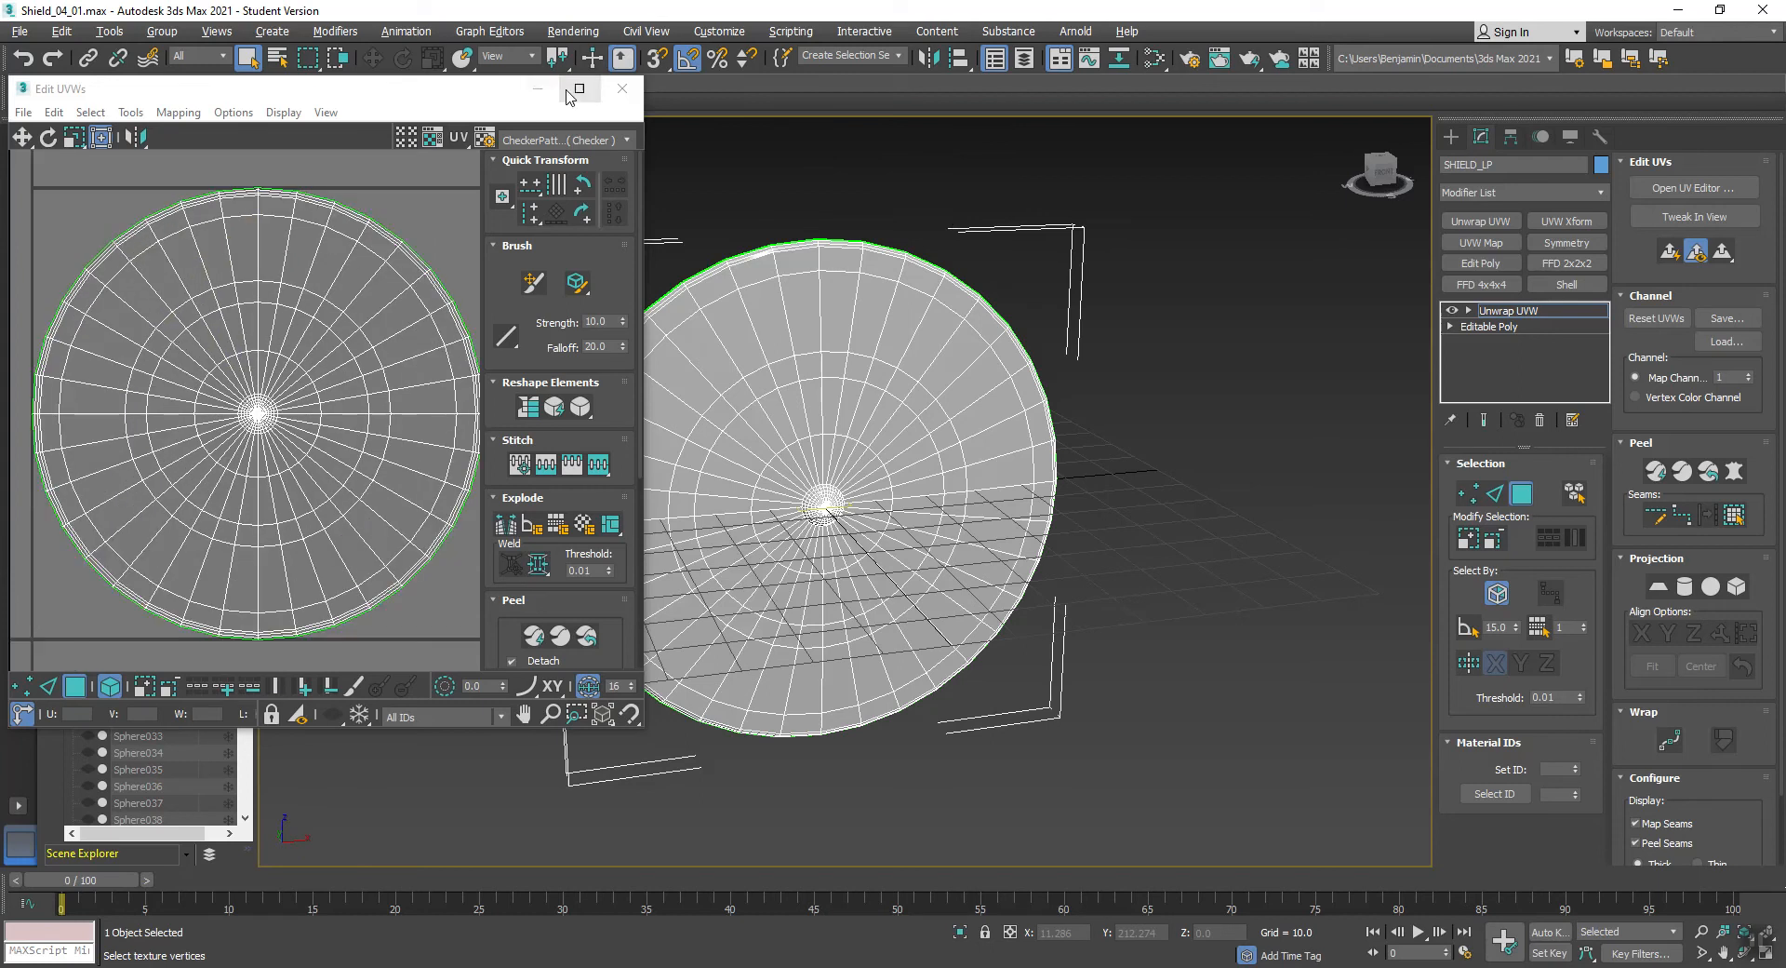
- Scale the entire shield UV shell down slightly to leave a small margin inside the UV tile
click(580, 89)
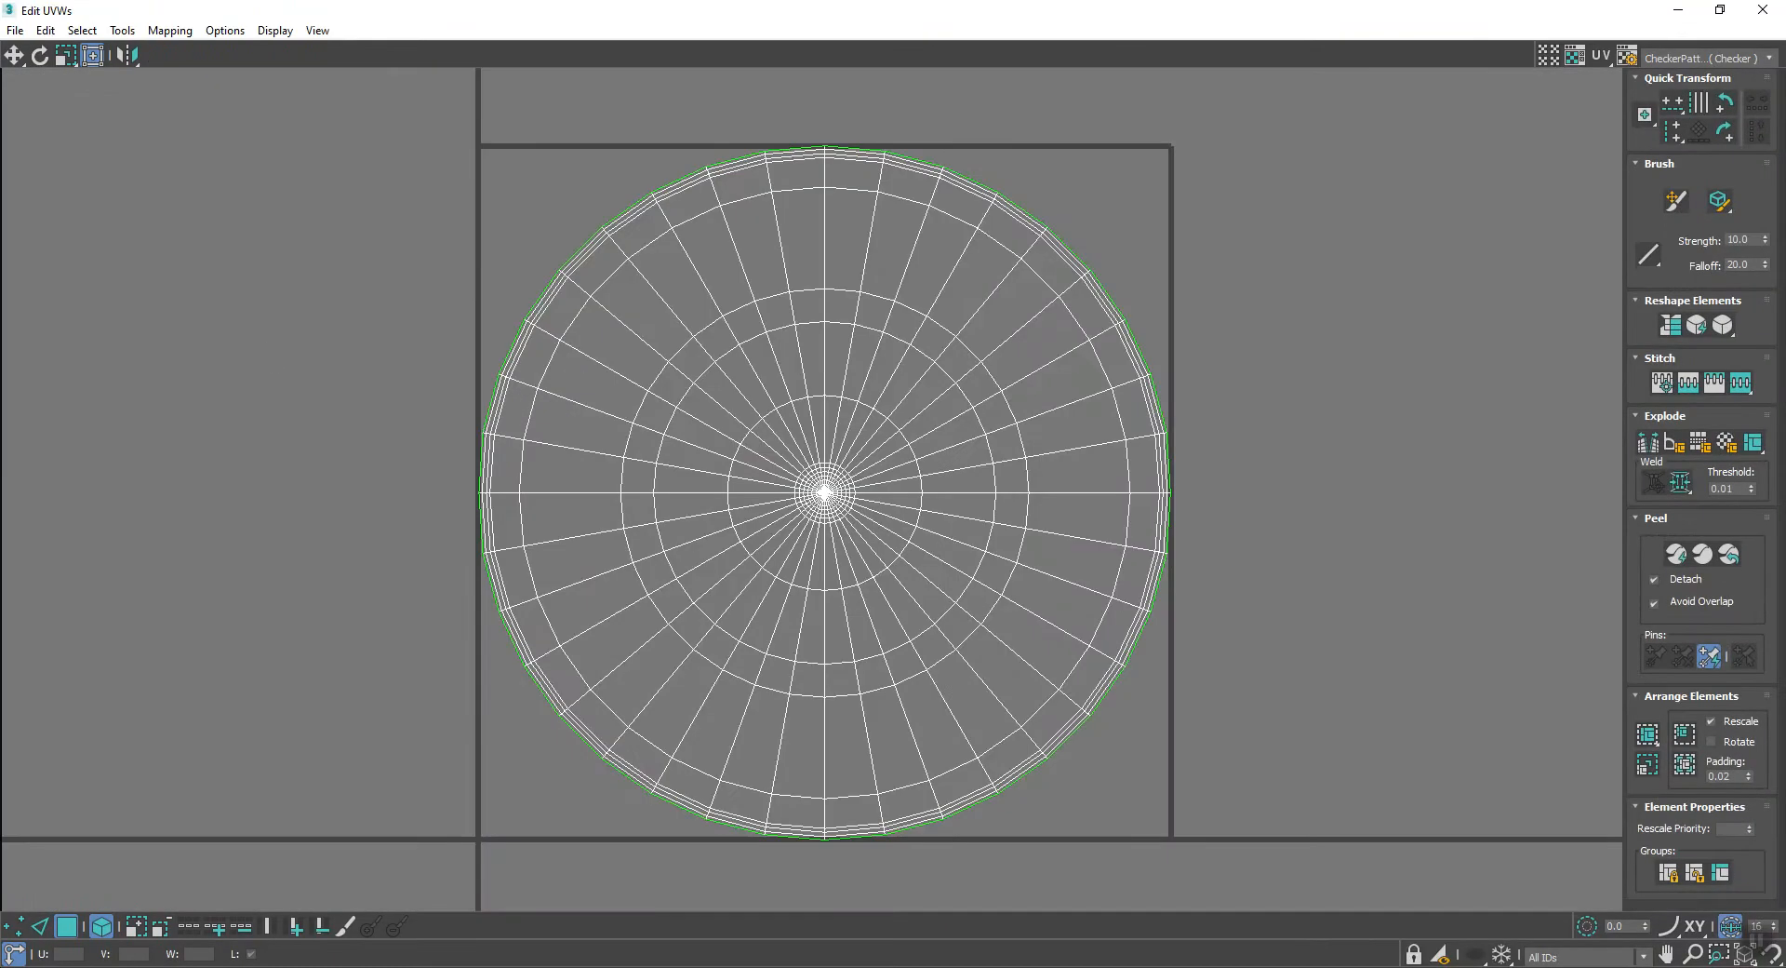
click(793, 343)
right_click(795, 343)
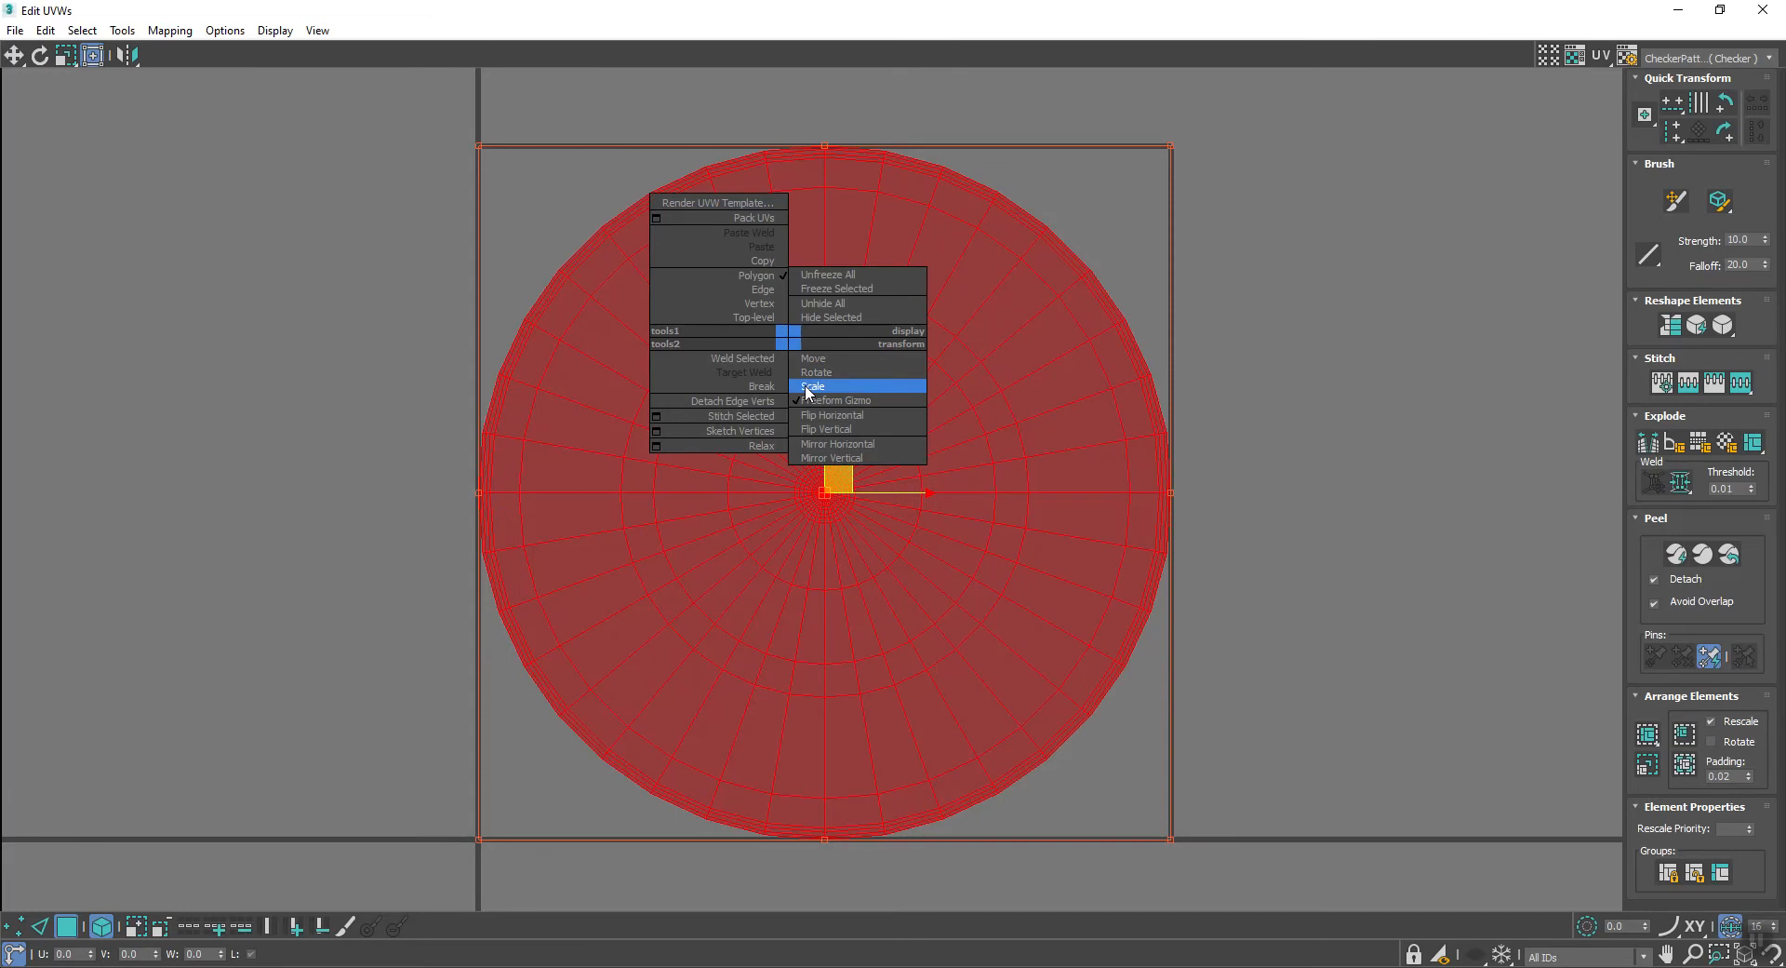
click(806, 387)
drag(852, 391, 853, 396)
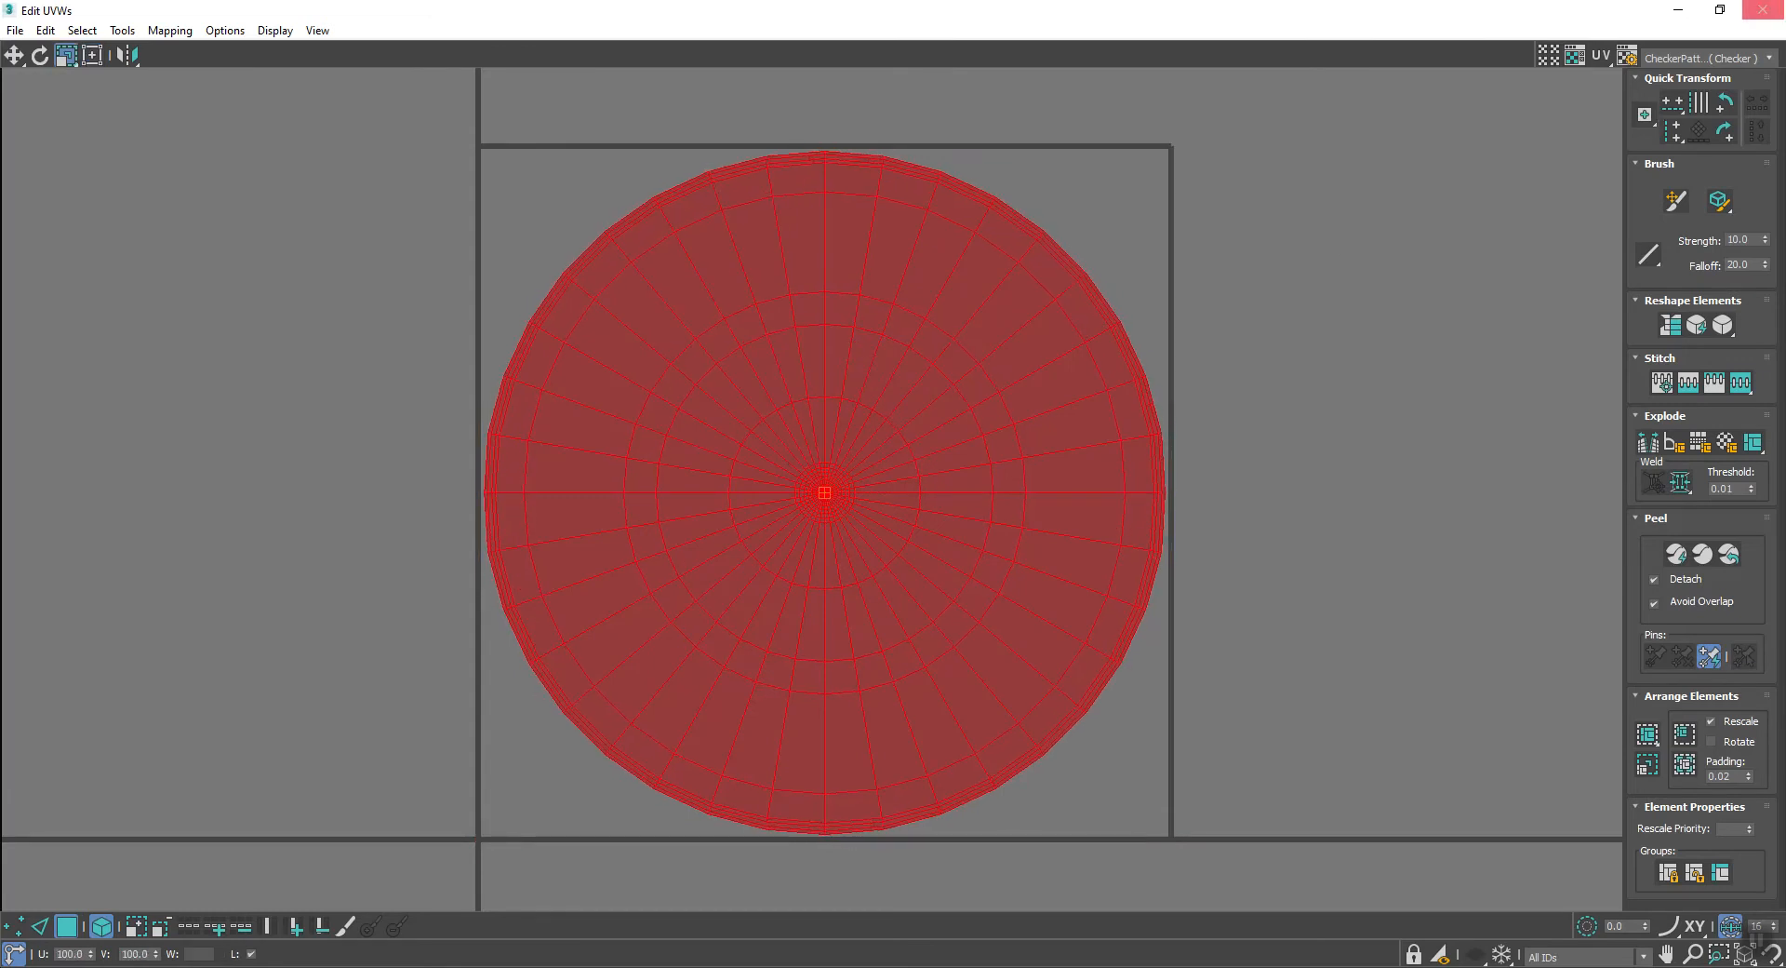
- Collapse the unwrapped low-poly shield to an Editable Poly and add an Edit Poly modifier on it
click(1762, 9)
right_click(1158, 322)
mouse_move(1219, 514)
click(1375, 528)
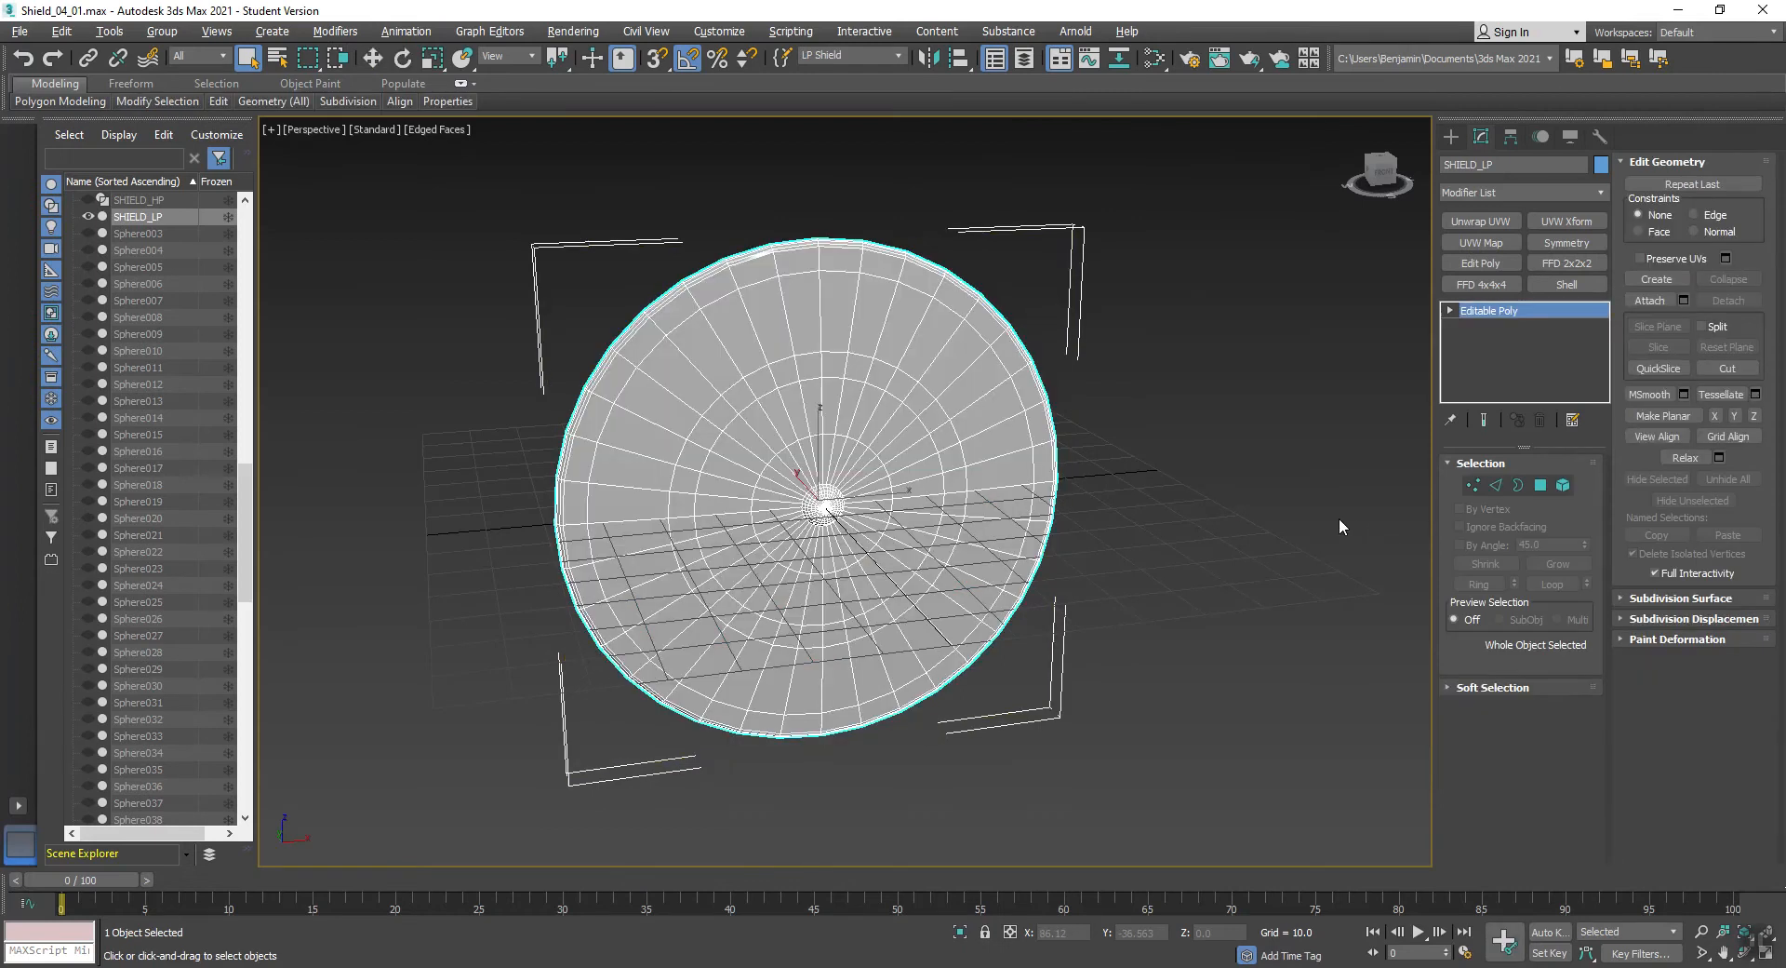
click(1477, 264)
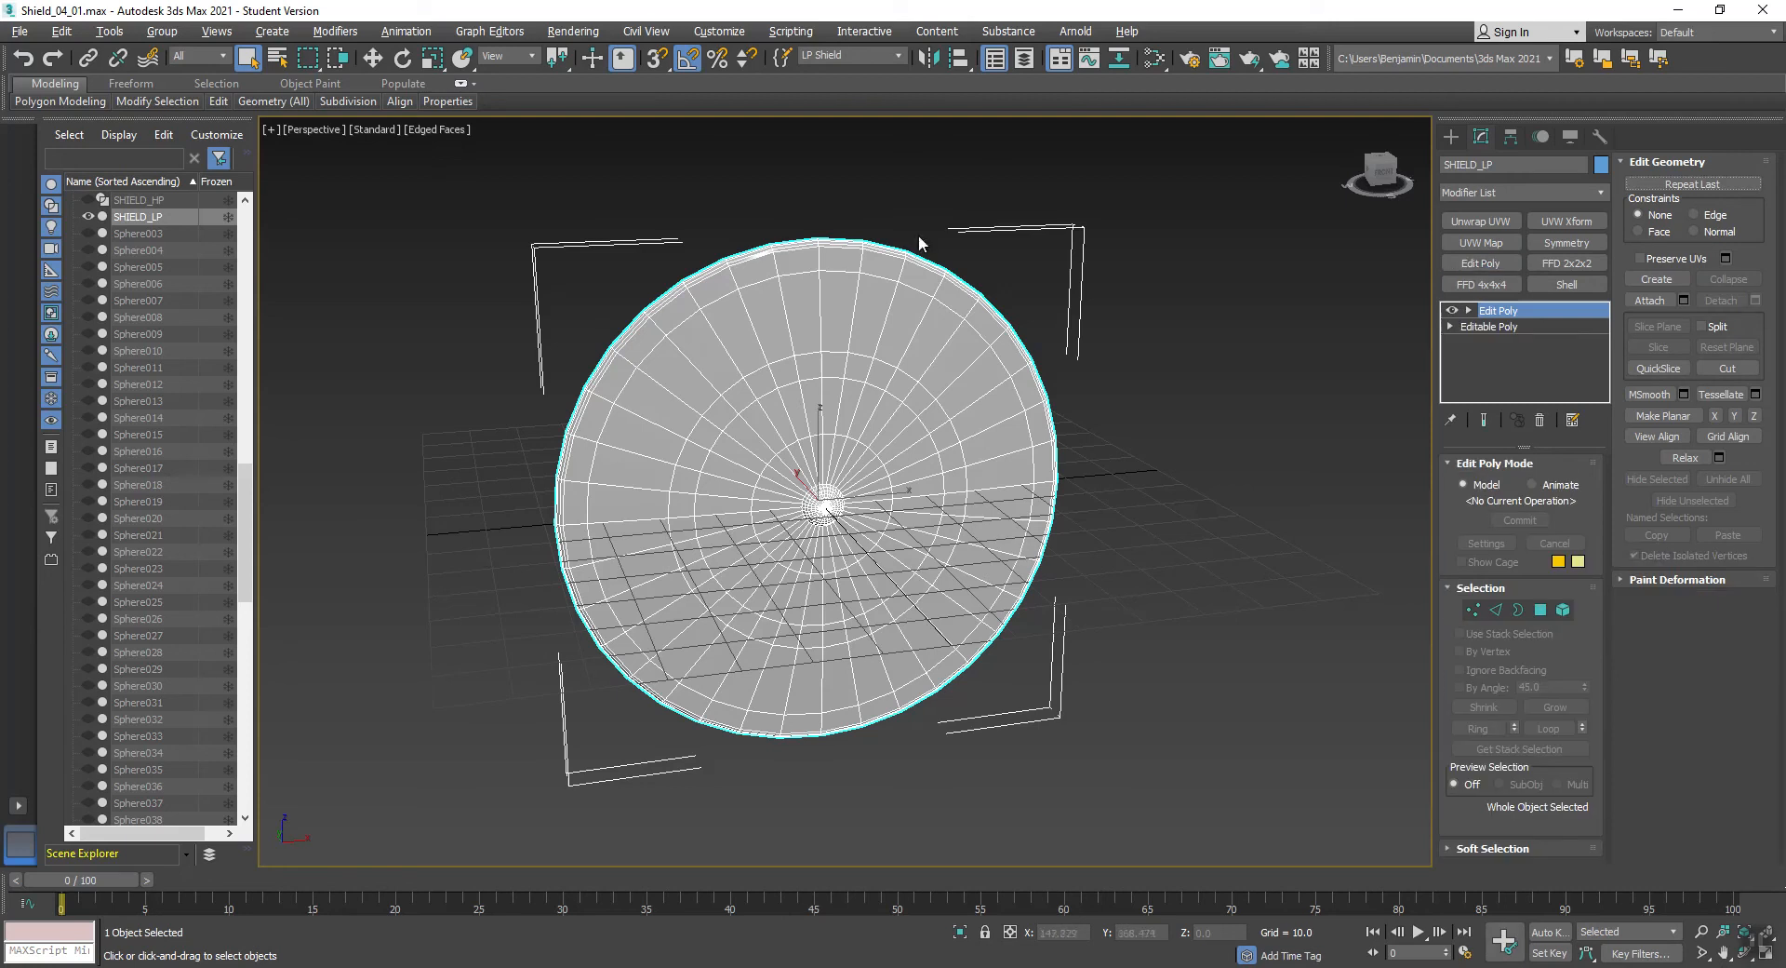
click(19, 31)
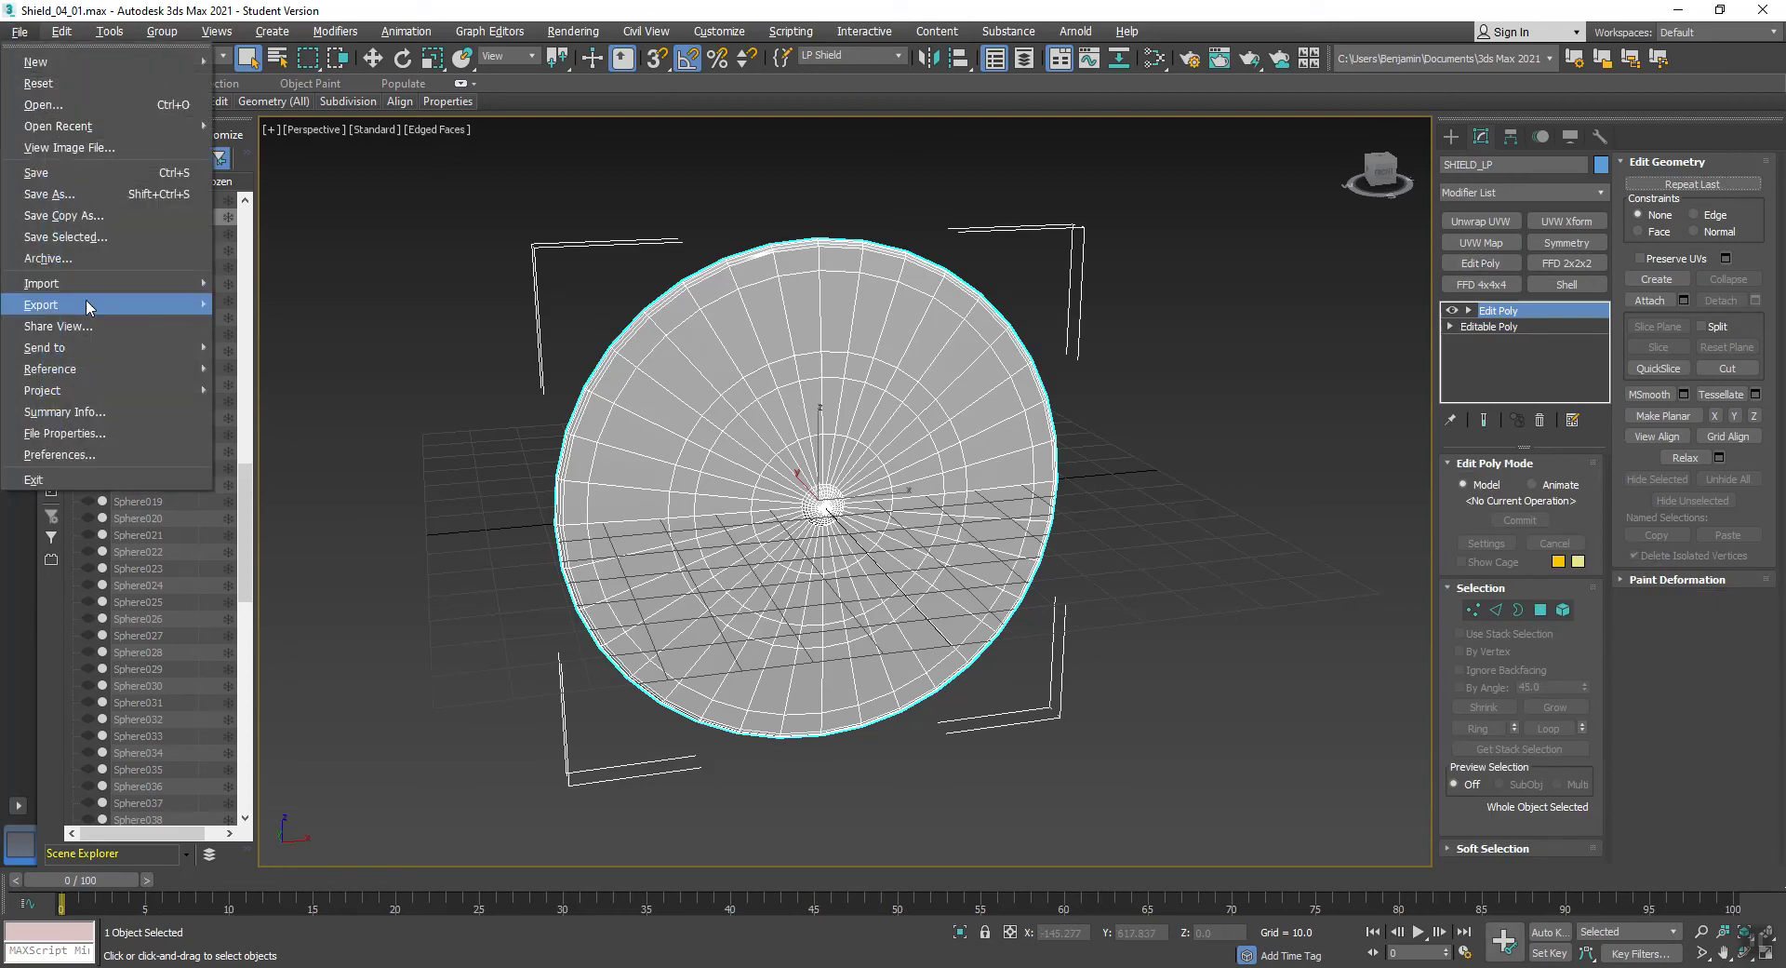
mouse_move(88, 305)
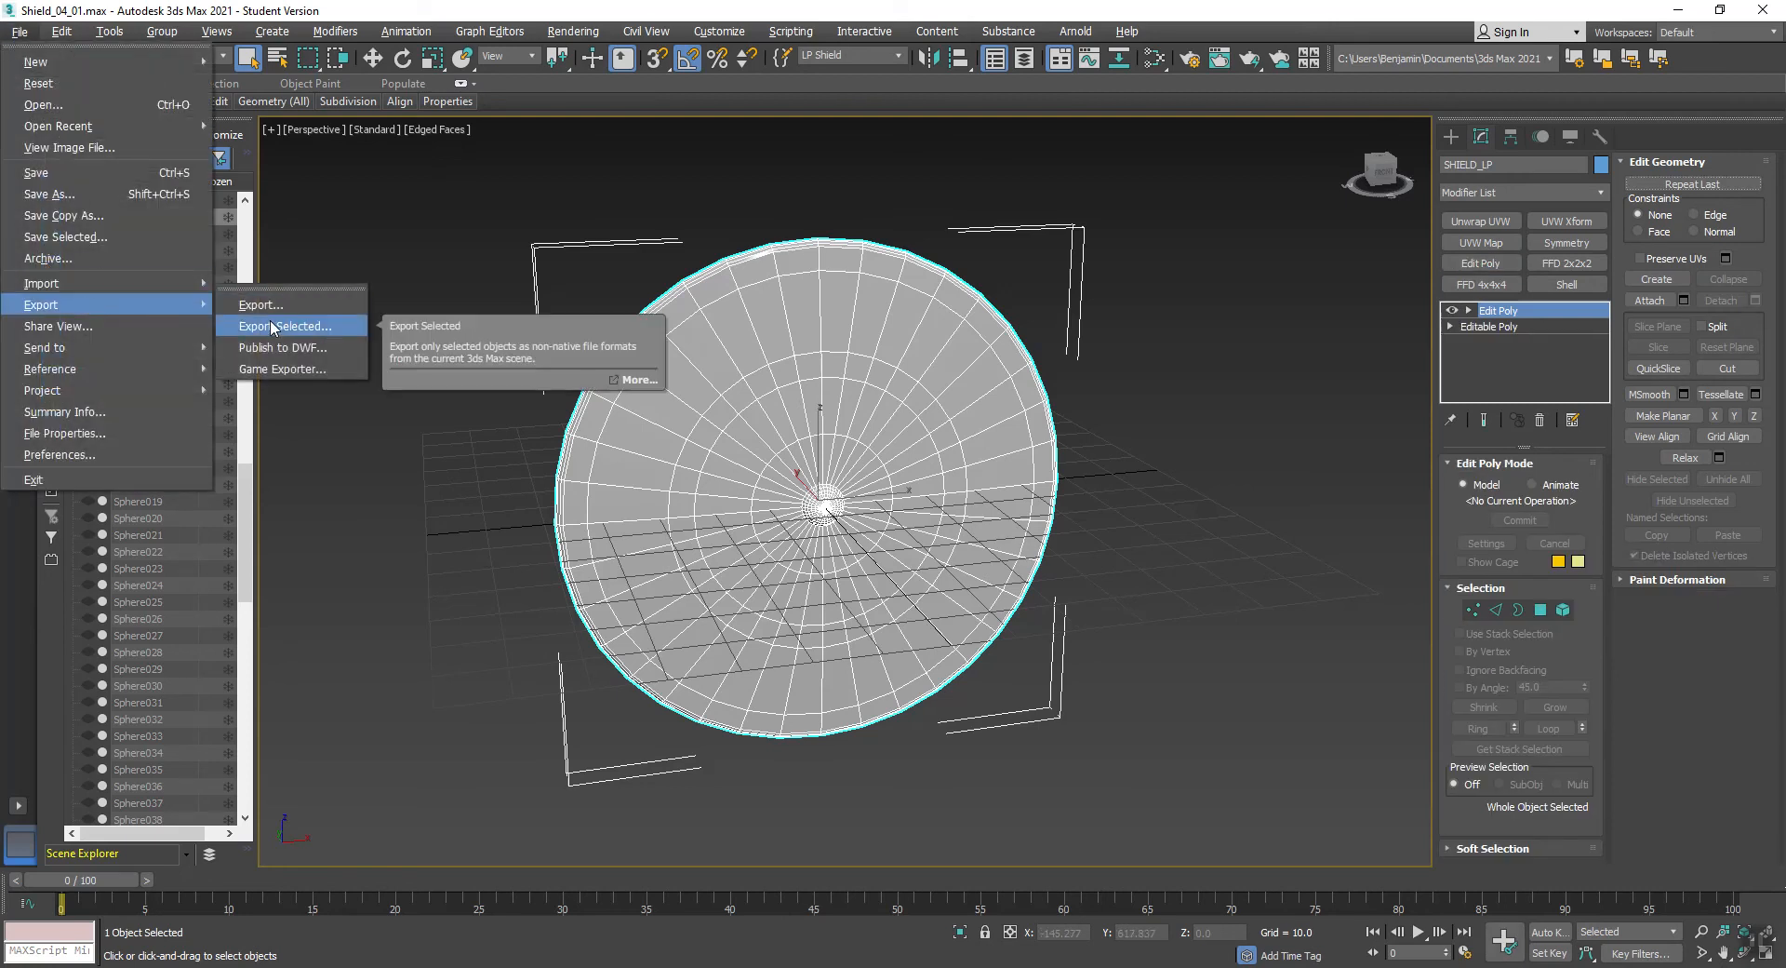
key(Escape)
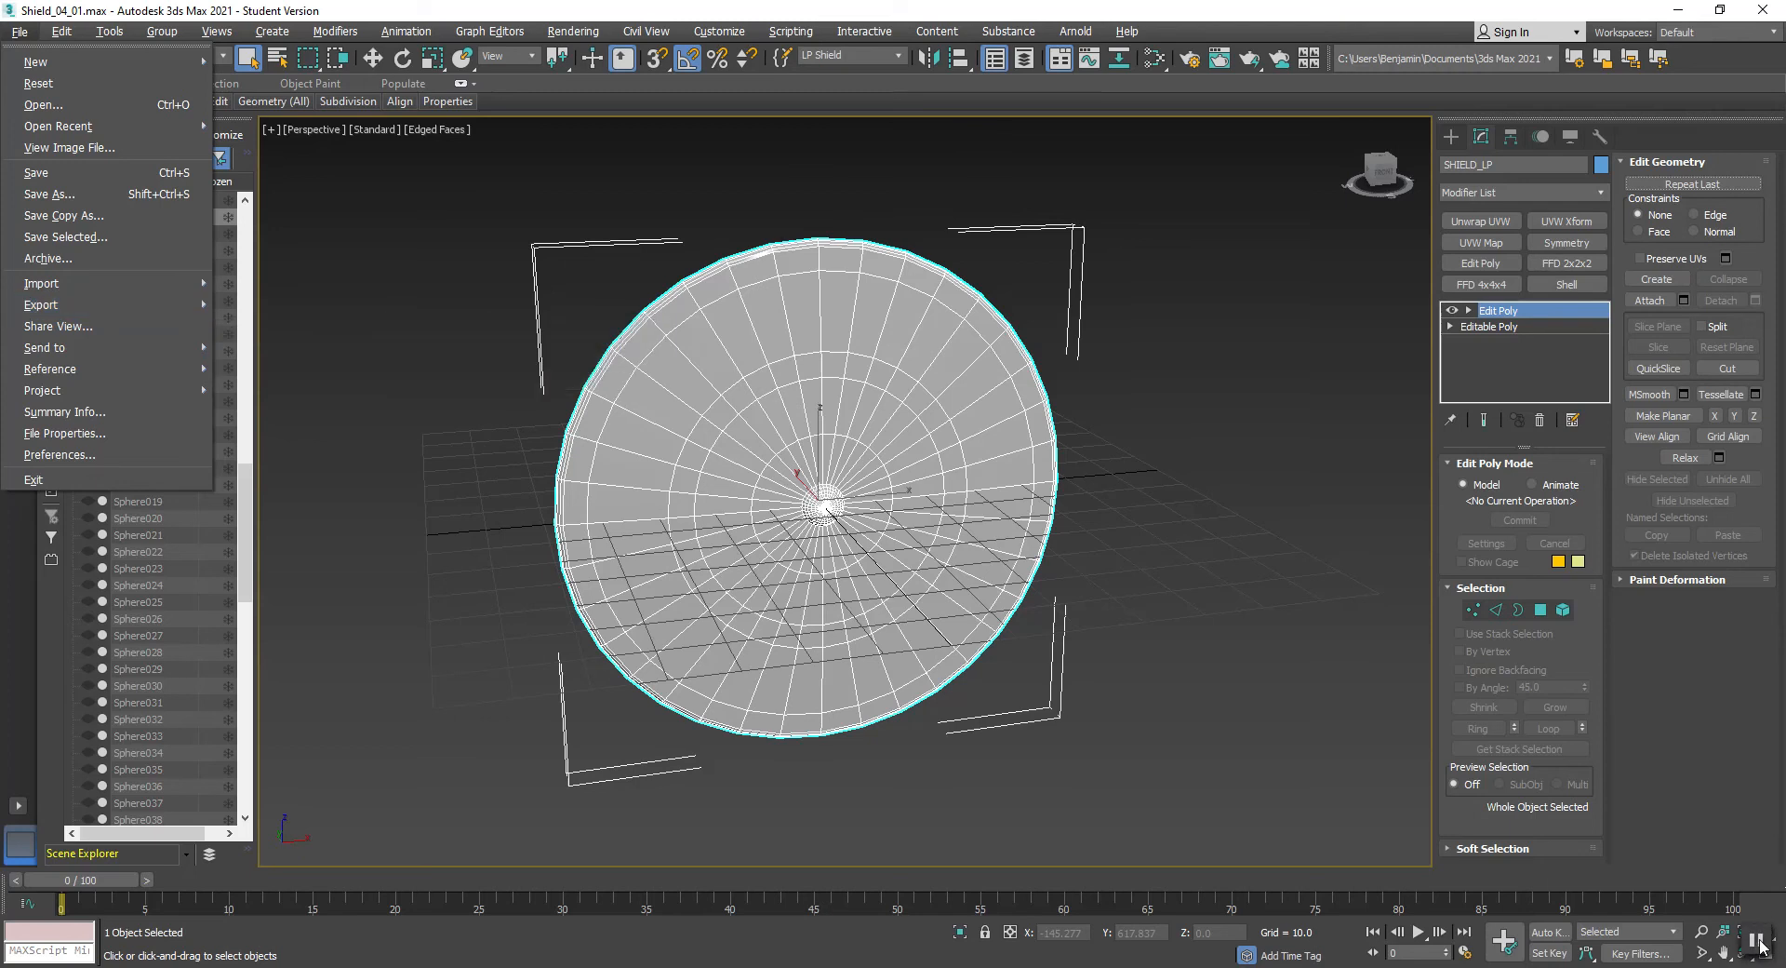
key(Escape)
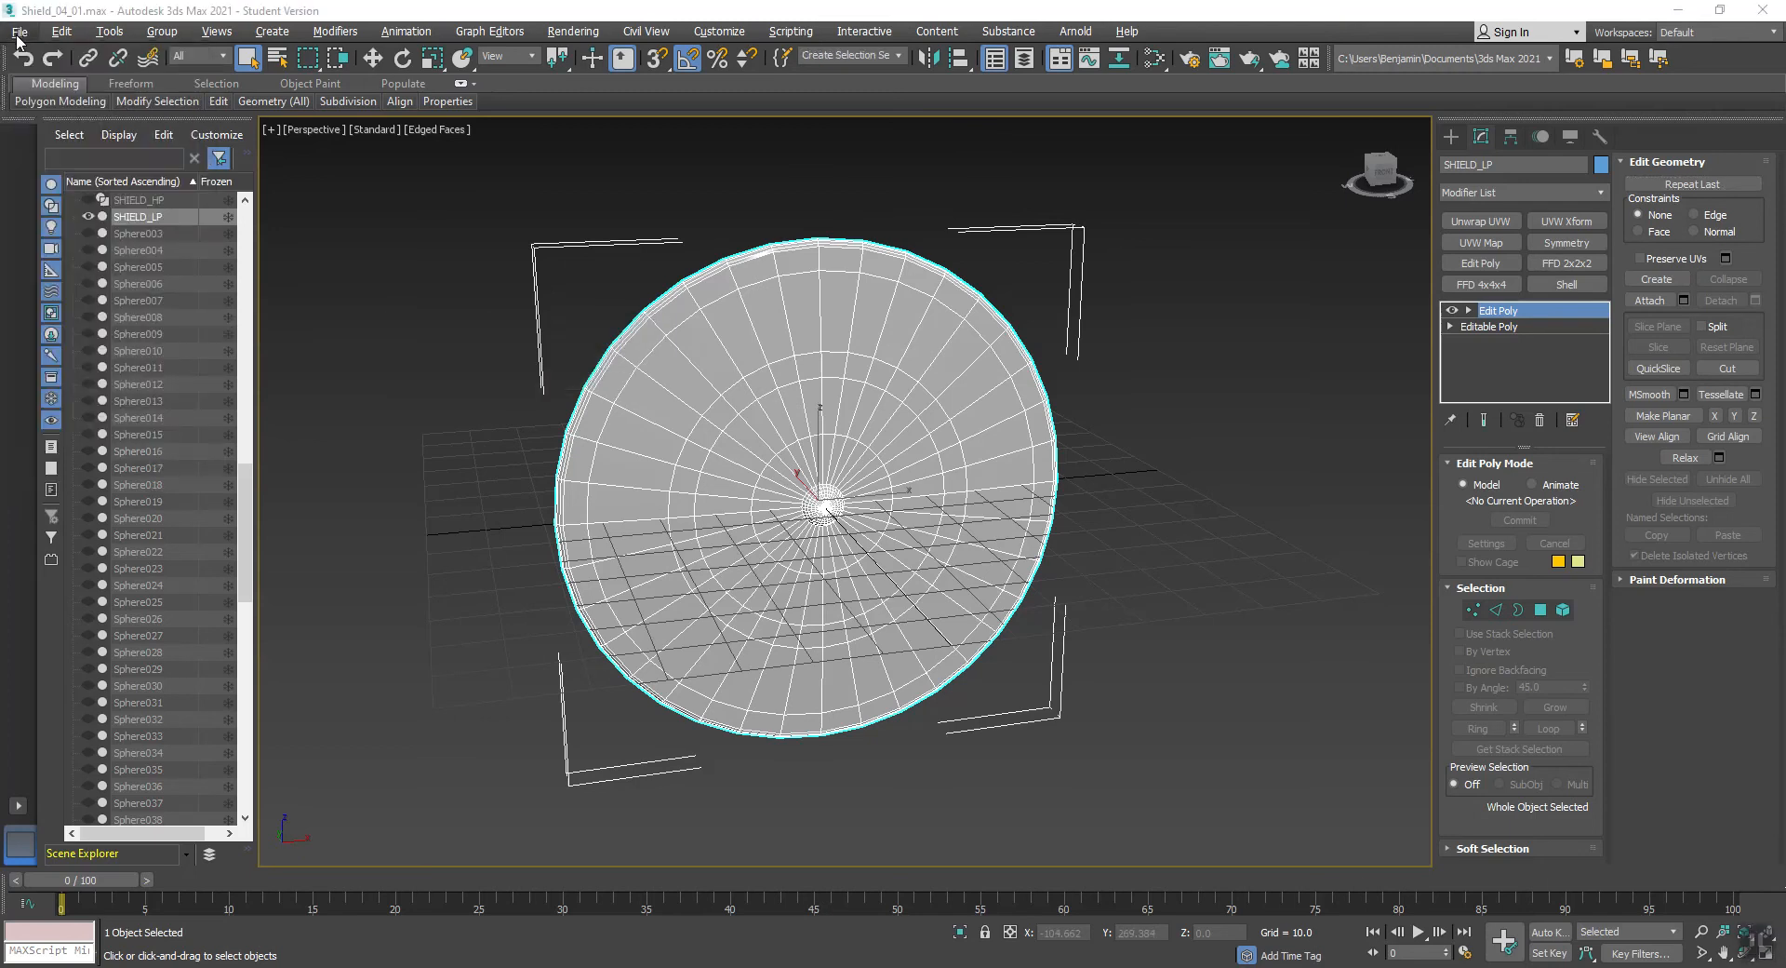
- Export only the selected low-poly shield as an FBX named Shield_LP in the Roman_Shields folder
click(19, 33)
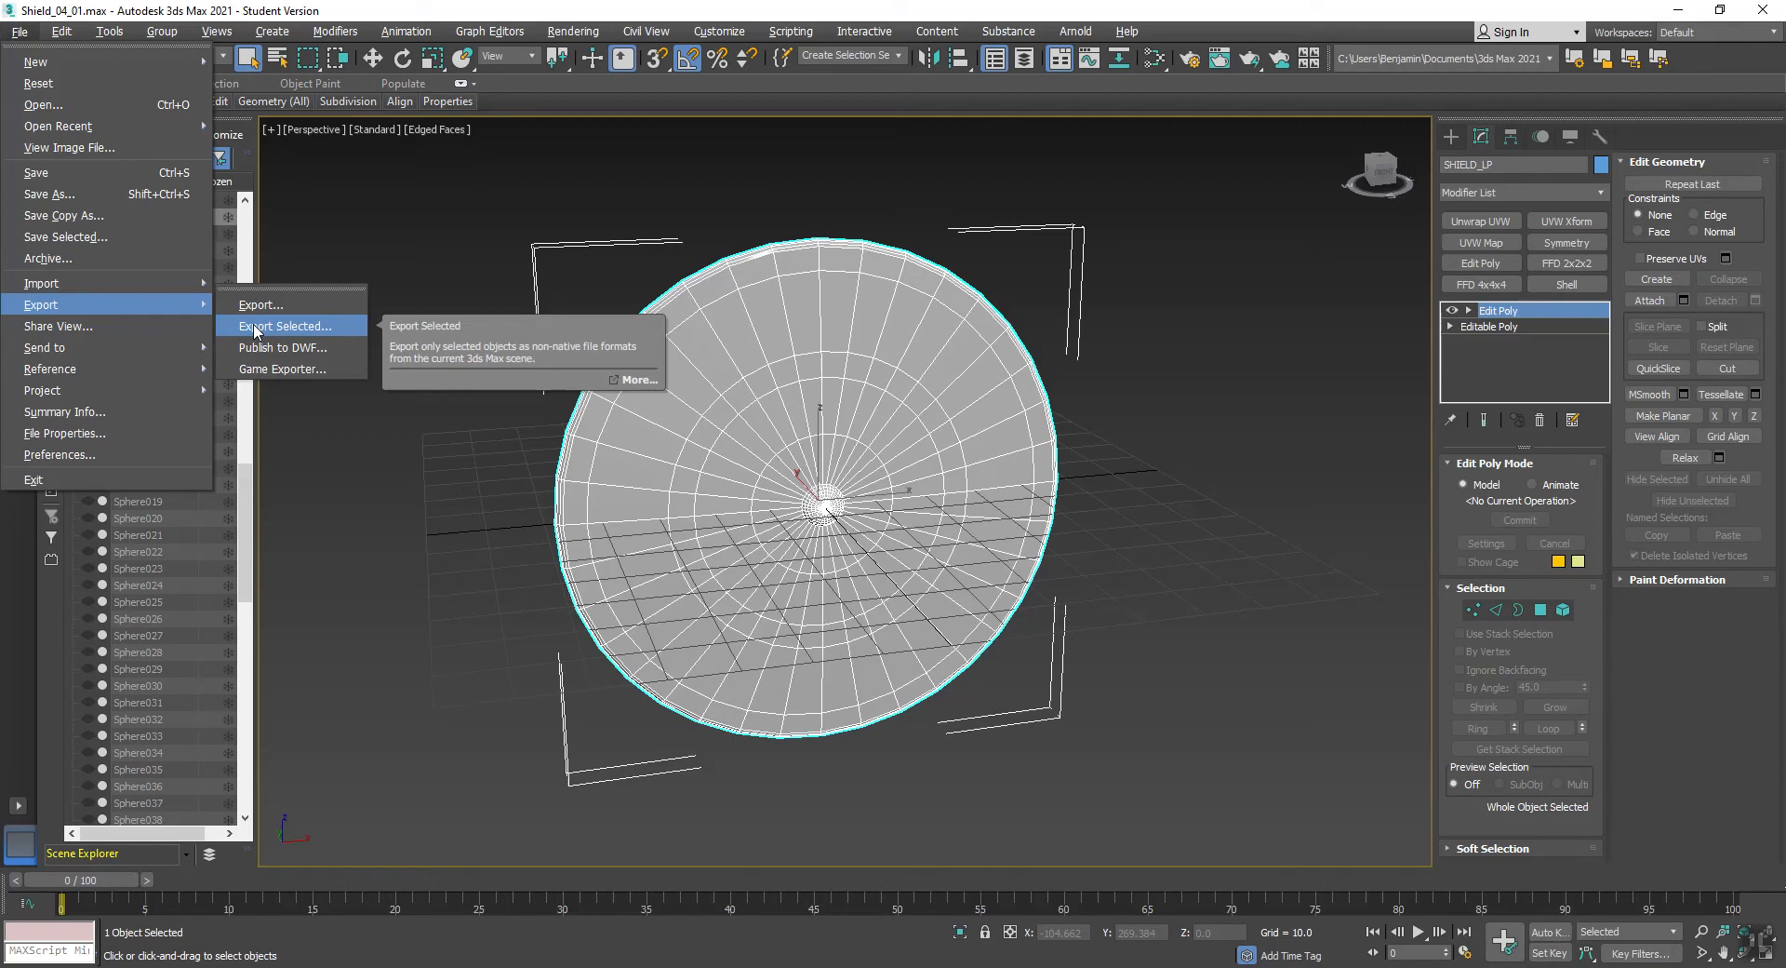
click(255, 327)
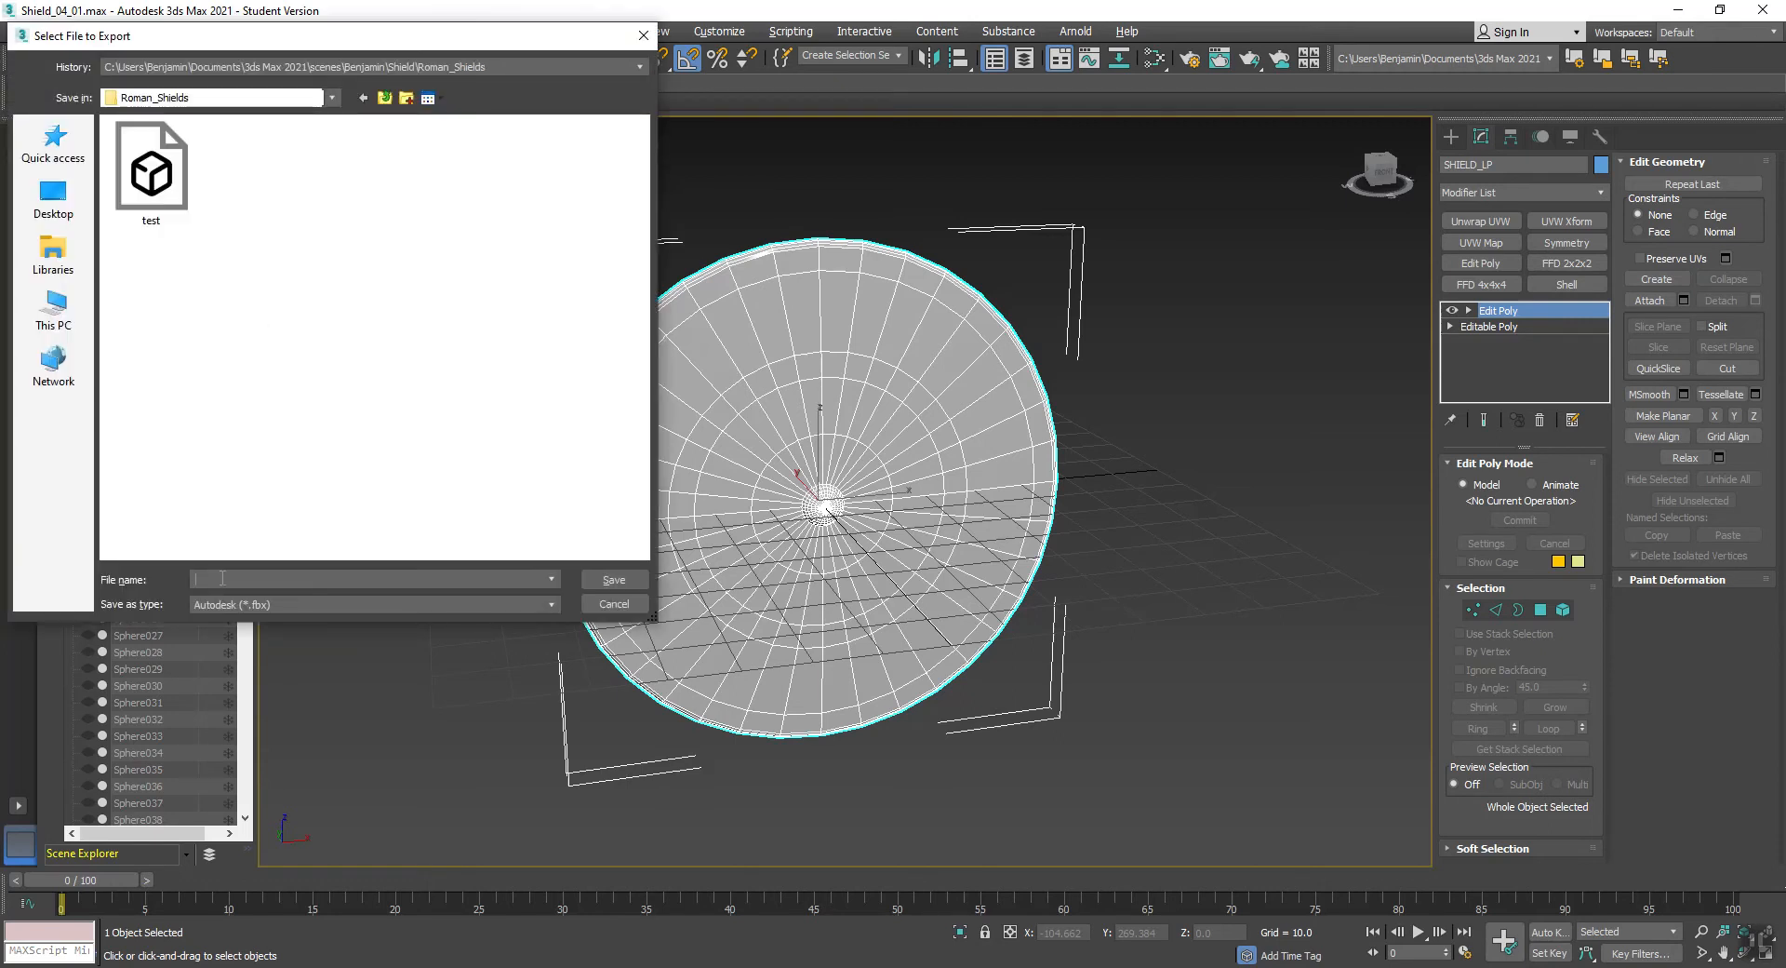
text(Shielp)
key(BackSpace)
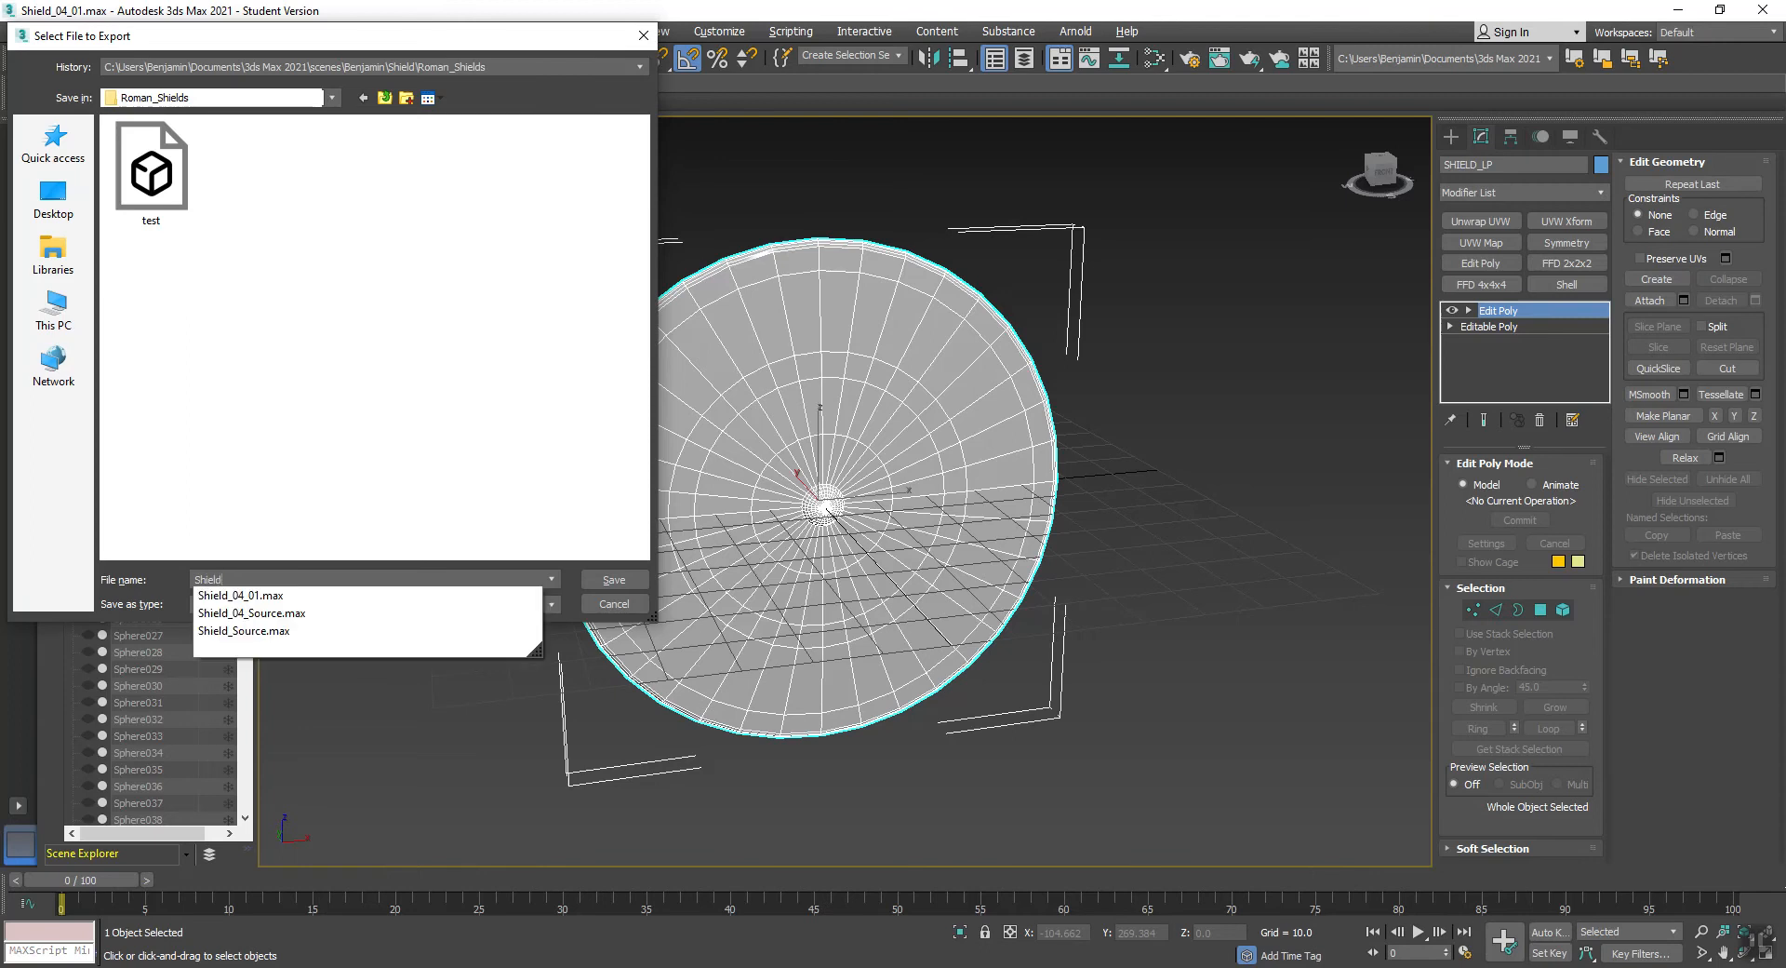
text(d_LP)
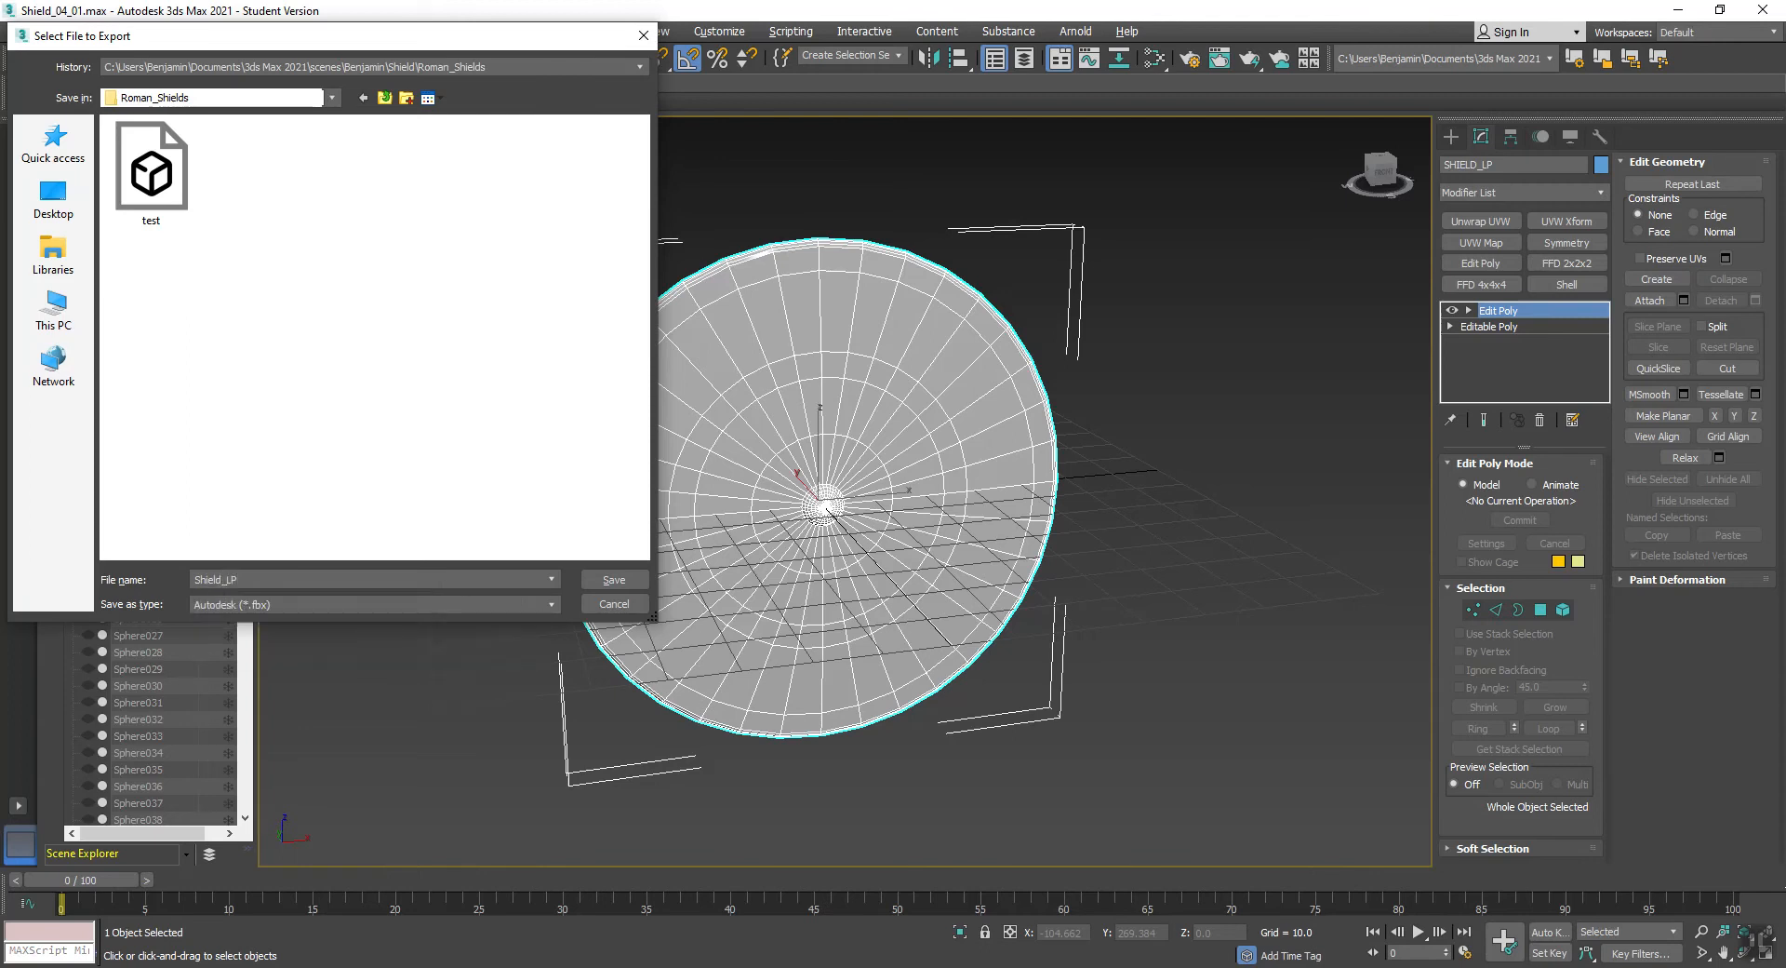
click(615, 586)
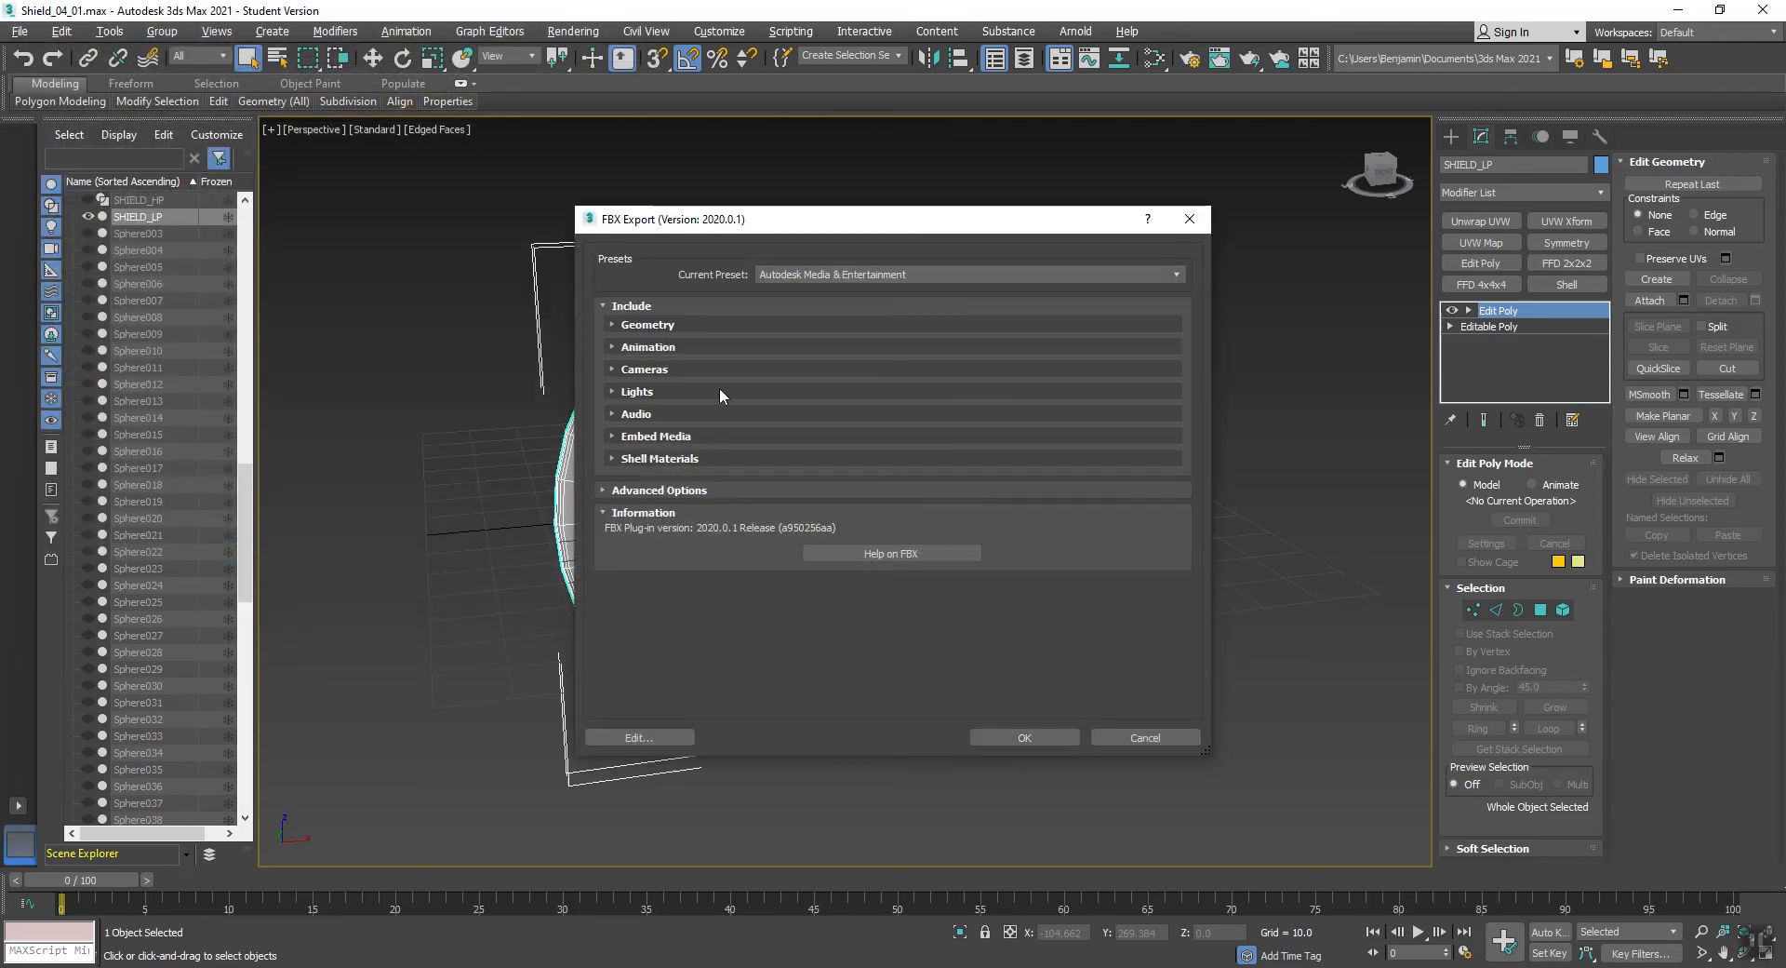
- Review the FBX geometry options, keep the Autodesk Media & Entertainment preset and complete the export
click(642, 324)
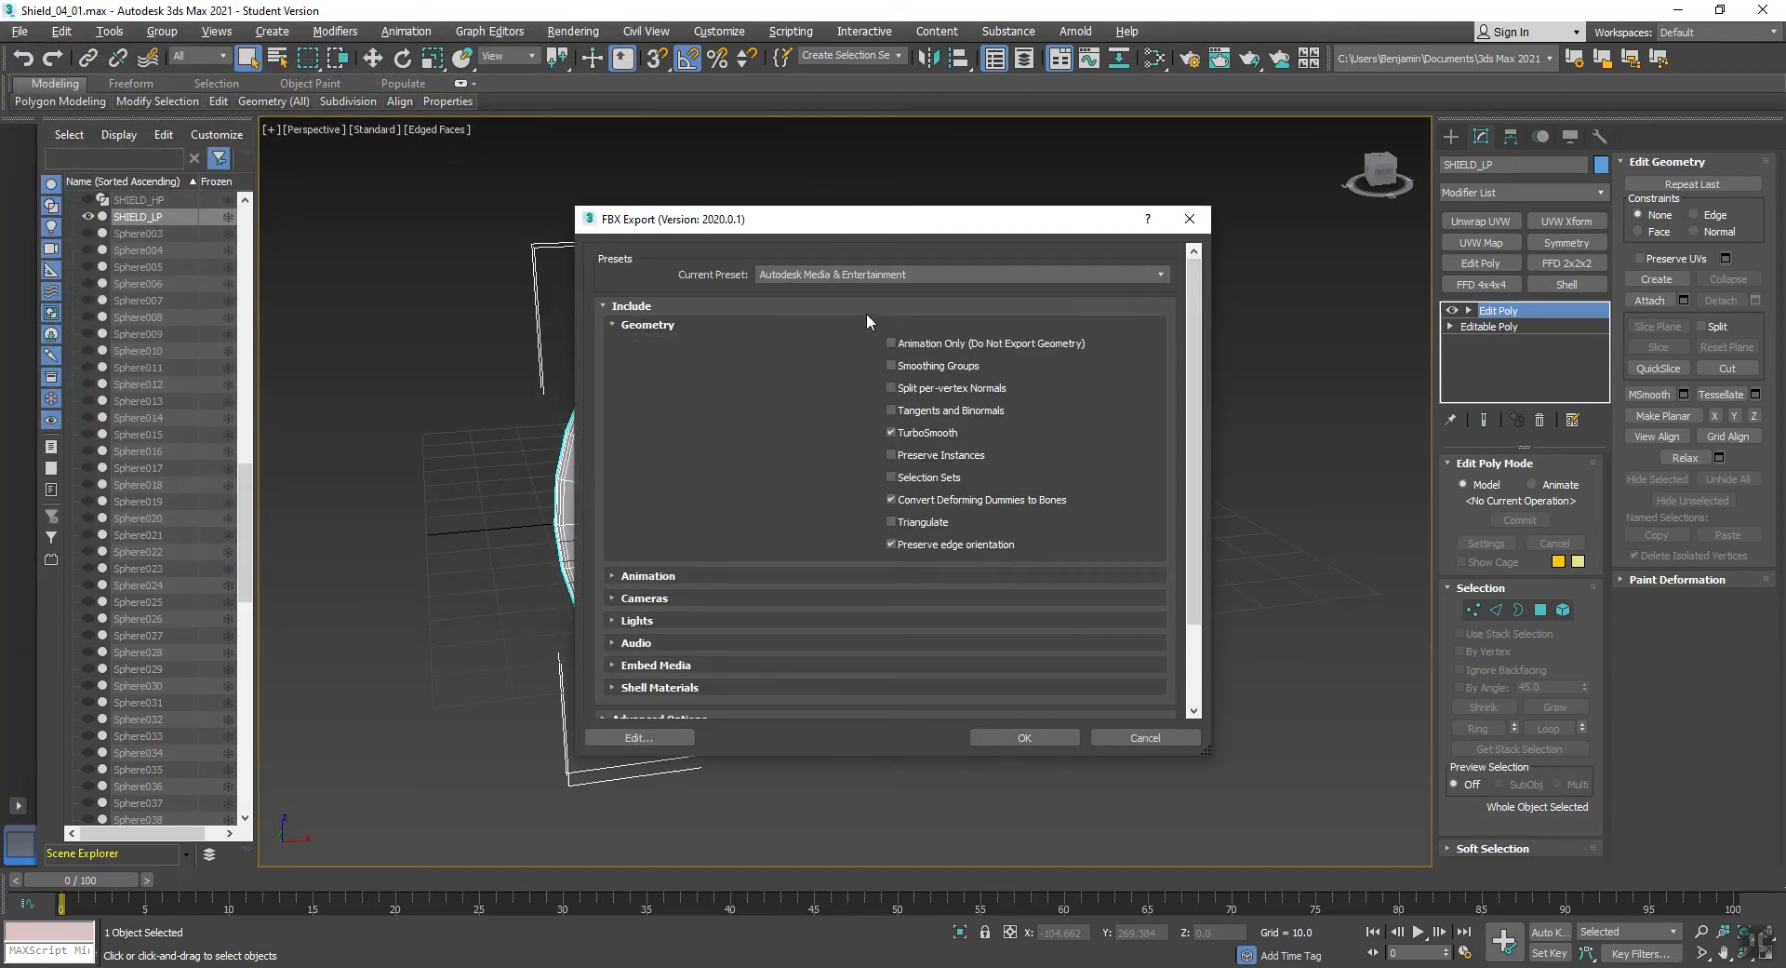
click(786, 278)
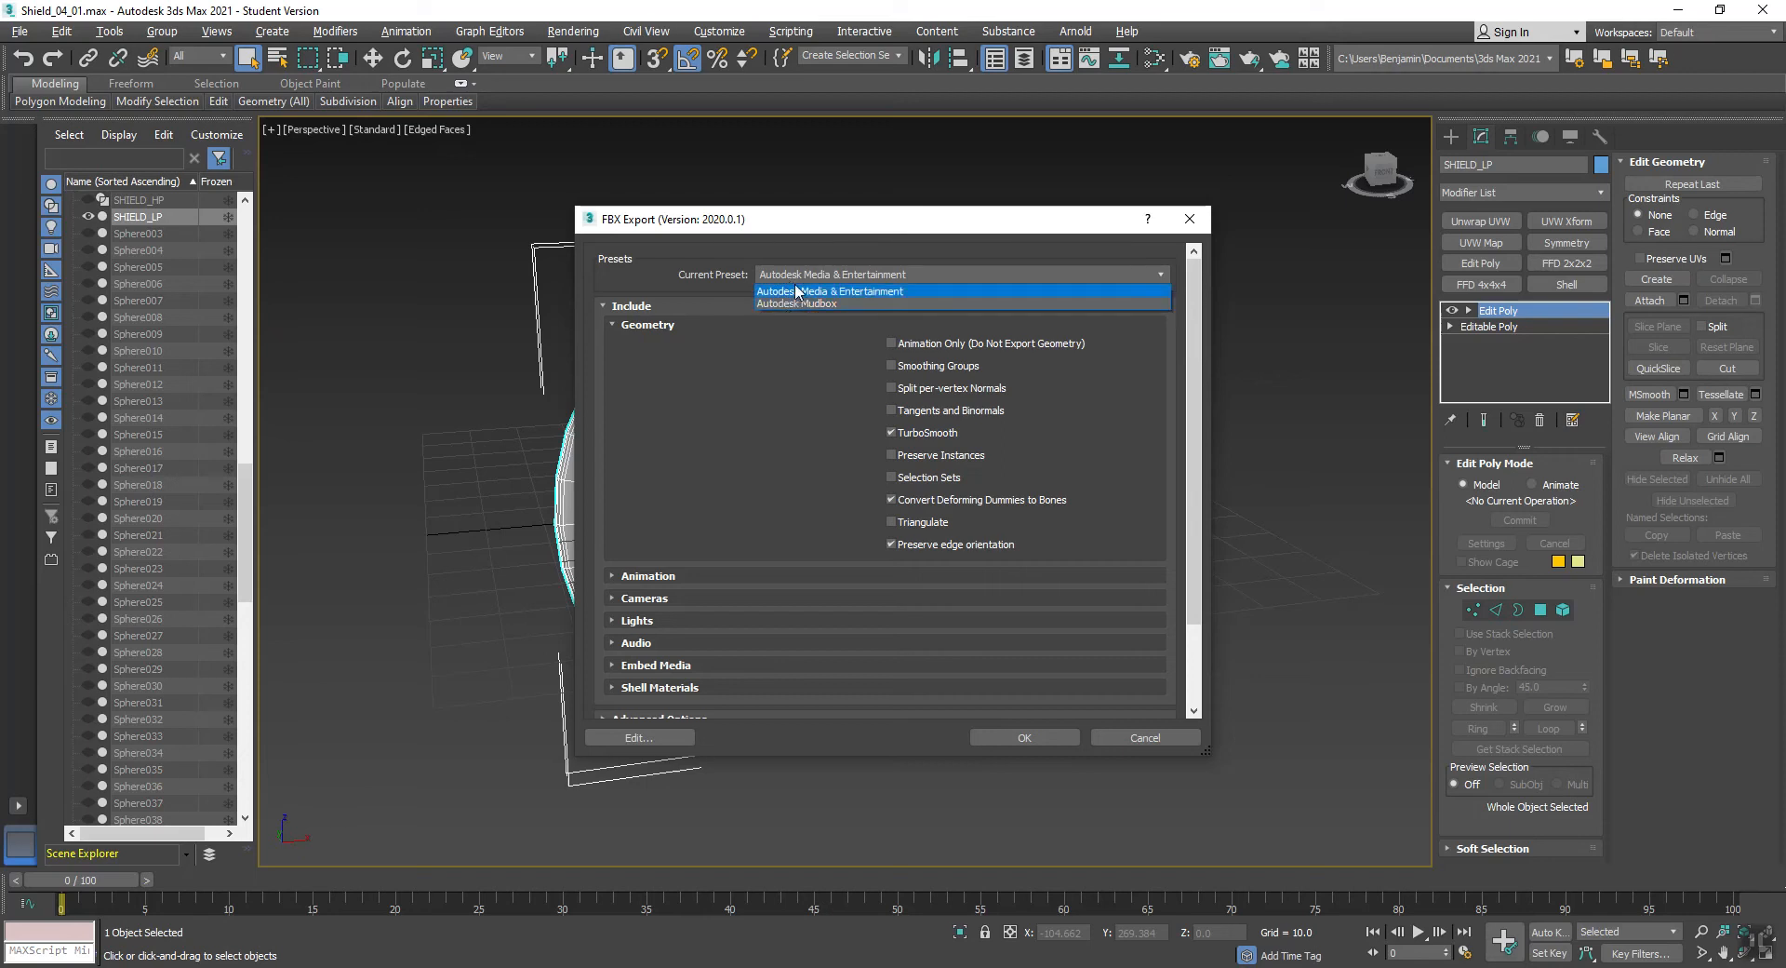
click(797, 292)
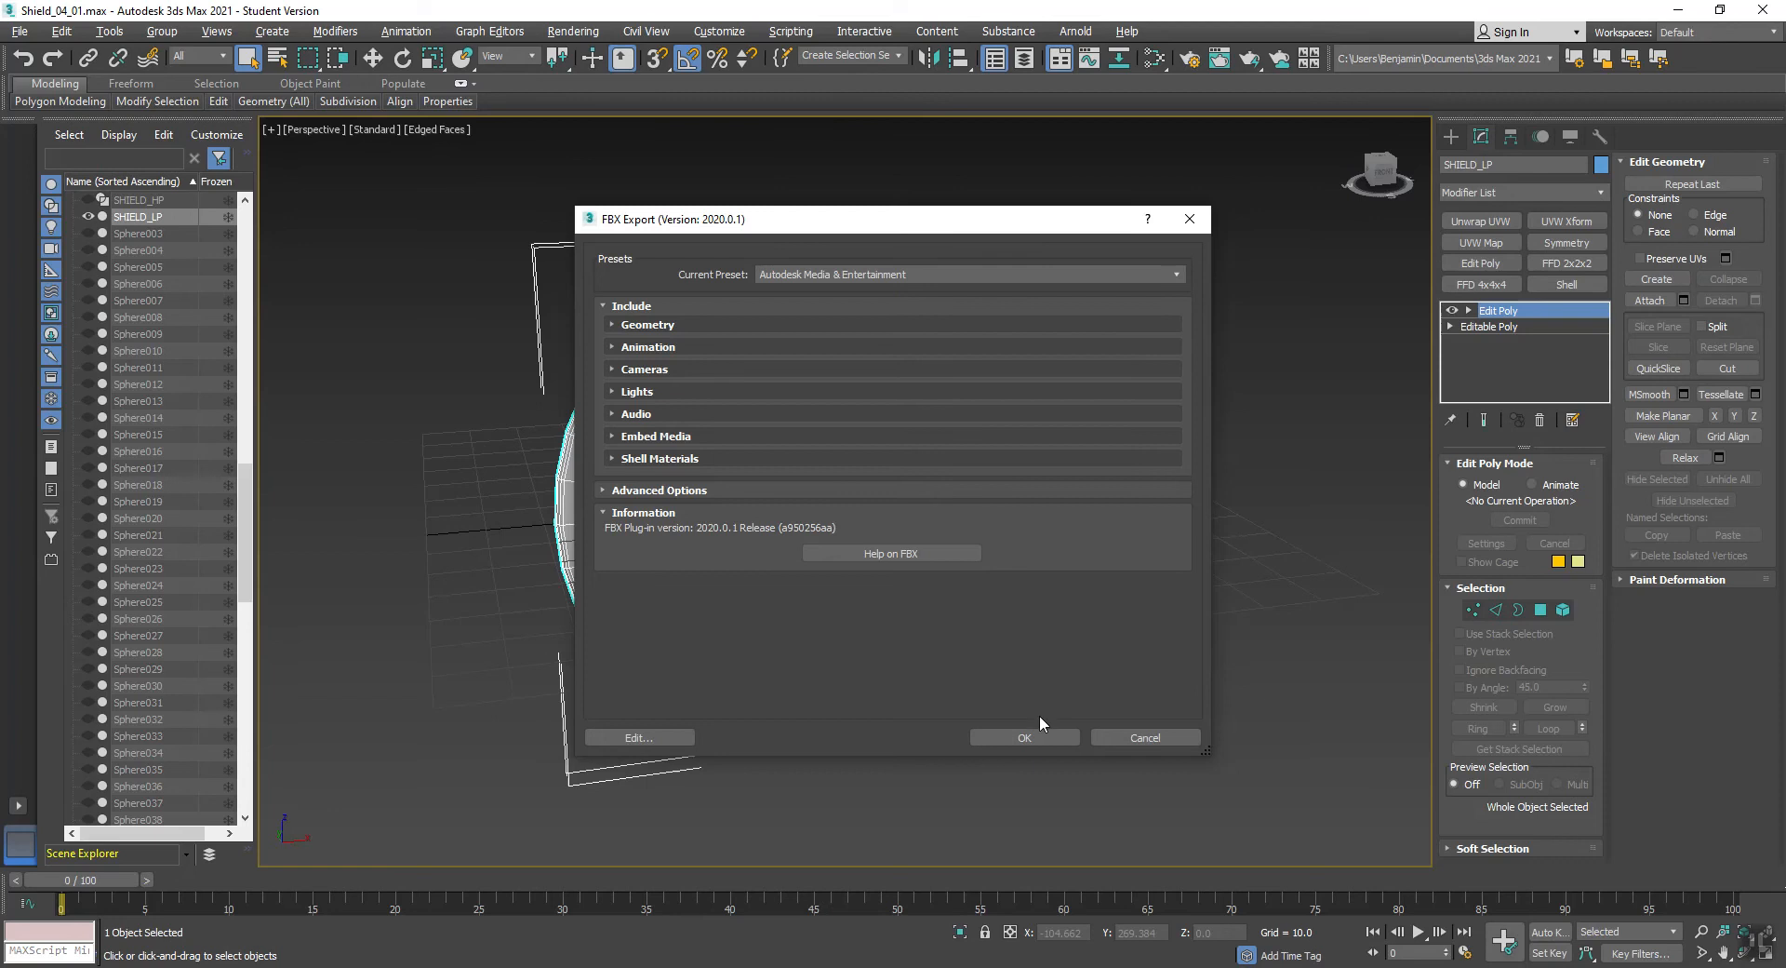
click(1026, 736)
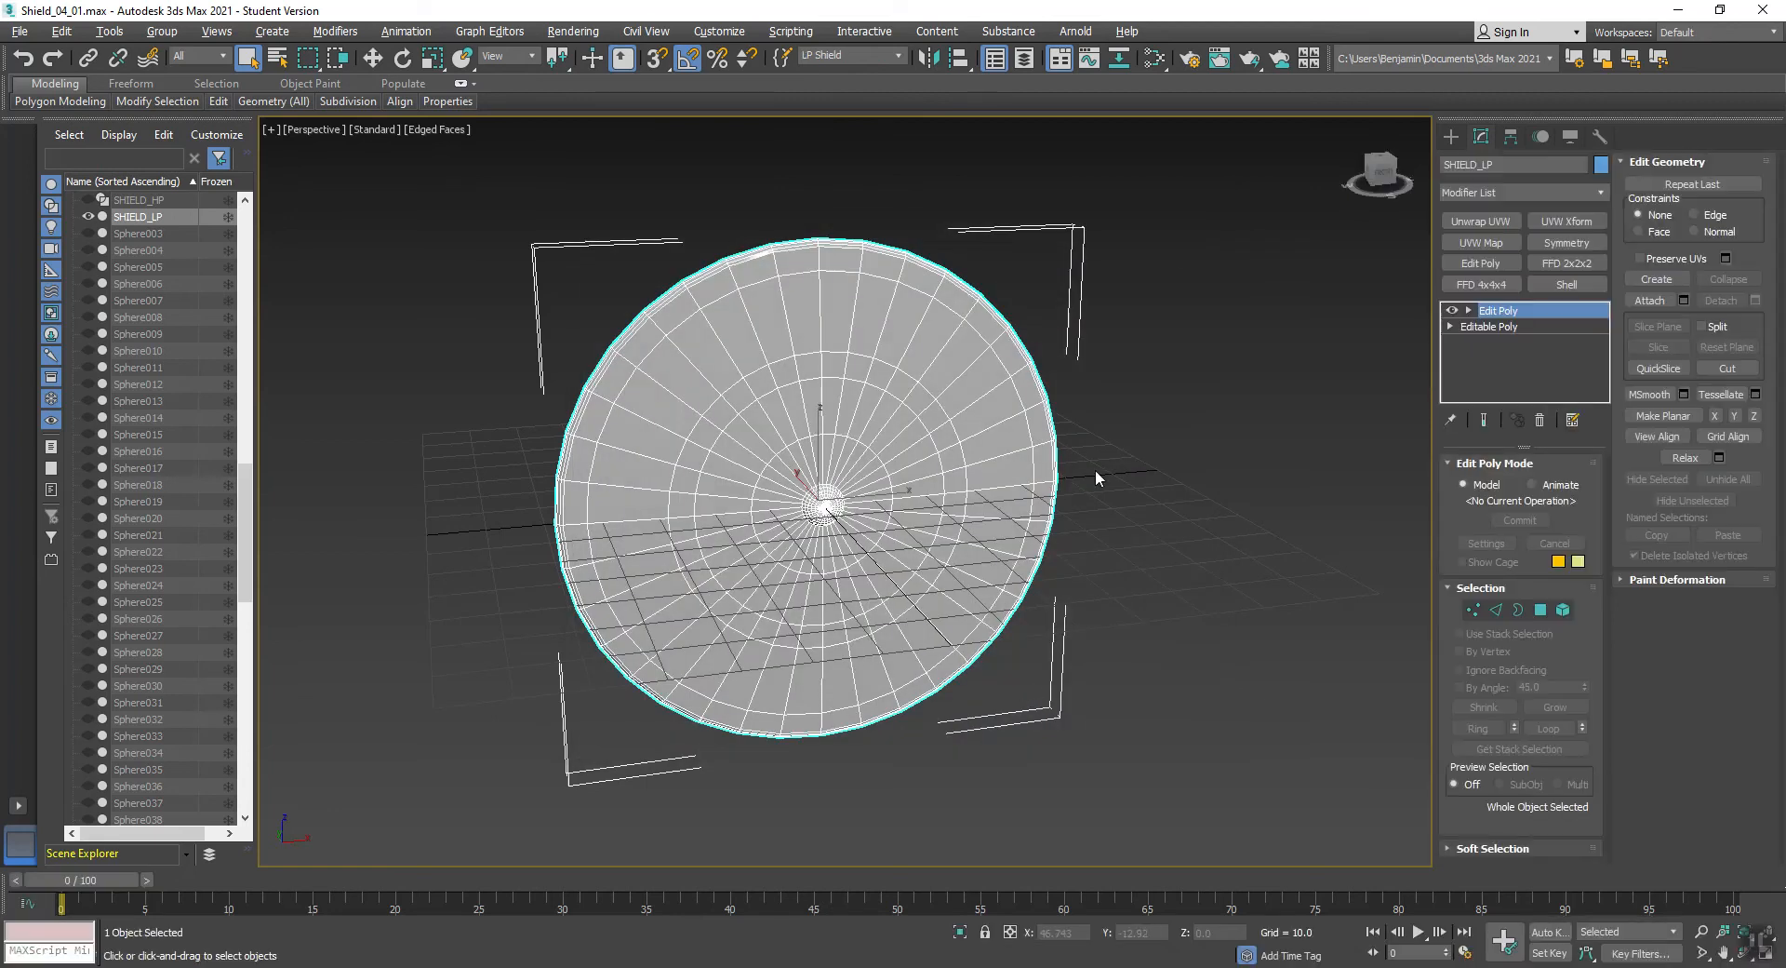
- Unhide all scene objects and hide the low-poly shield
right_click(1125, 307)
click(1158, 212)
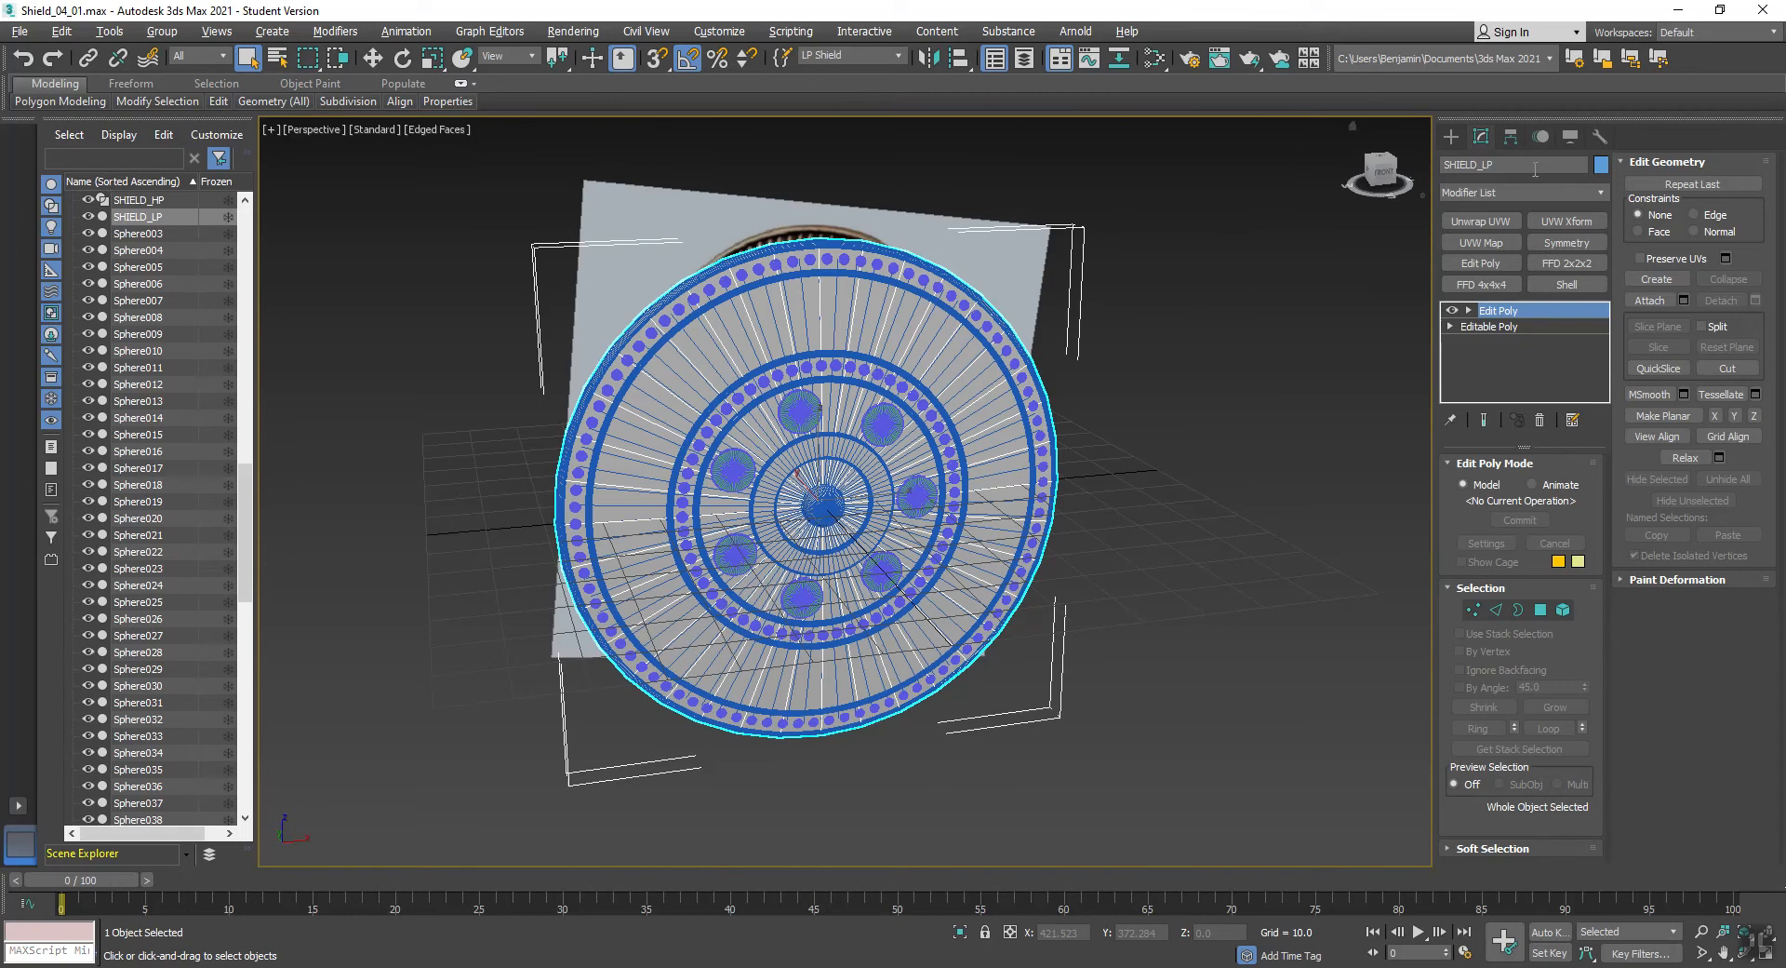
right_click(1192, 258)
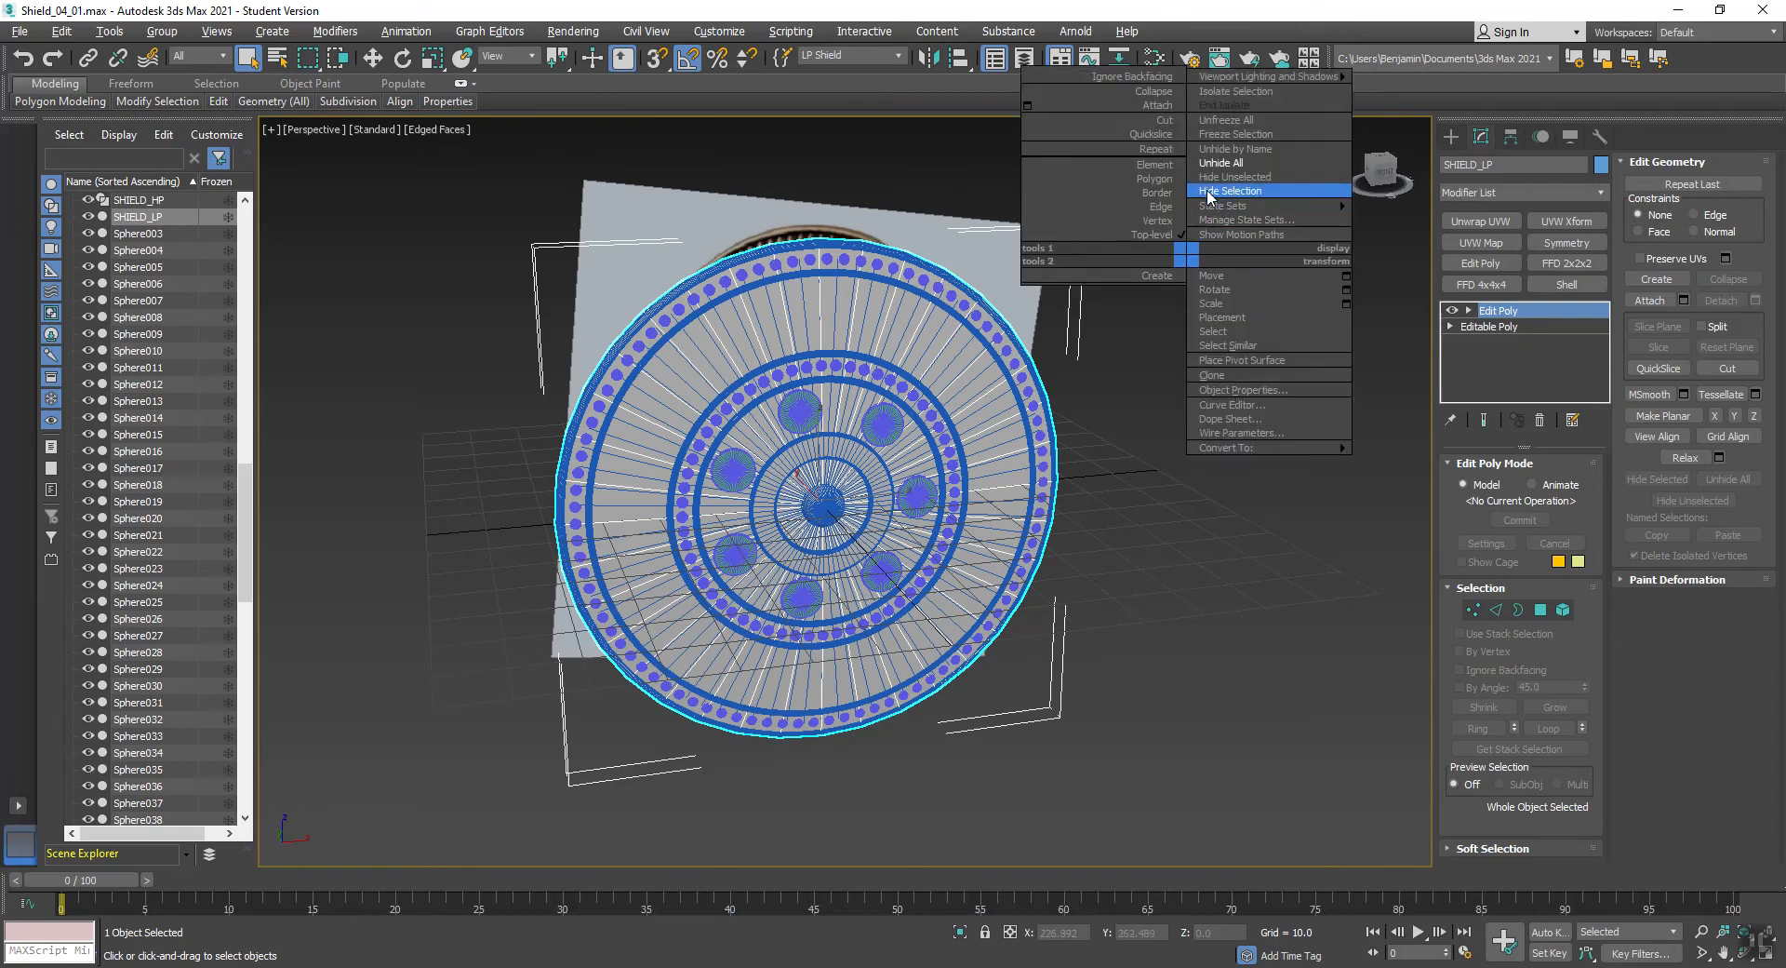
click(1225, 204)
- Select the HP shield selection set, hide all unselected objects and turn off the edged-faces display
click(900, 55)
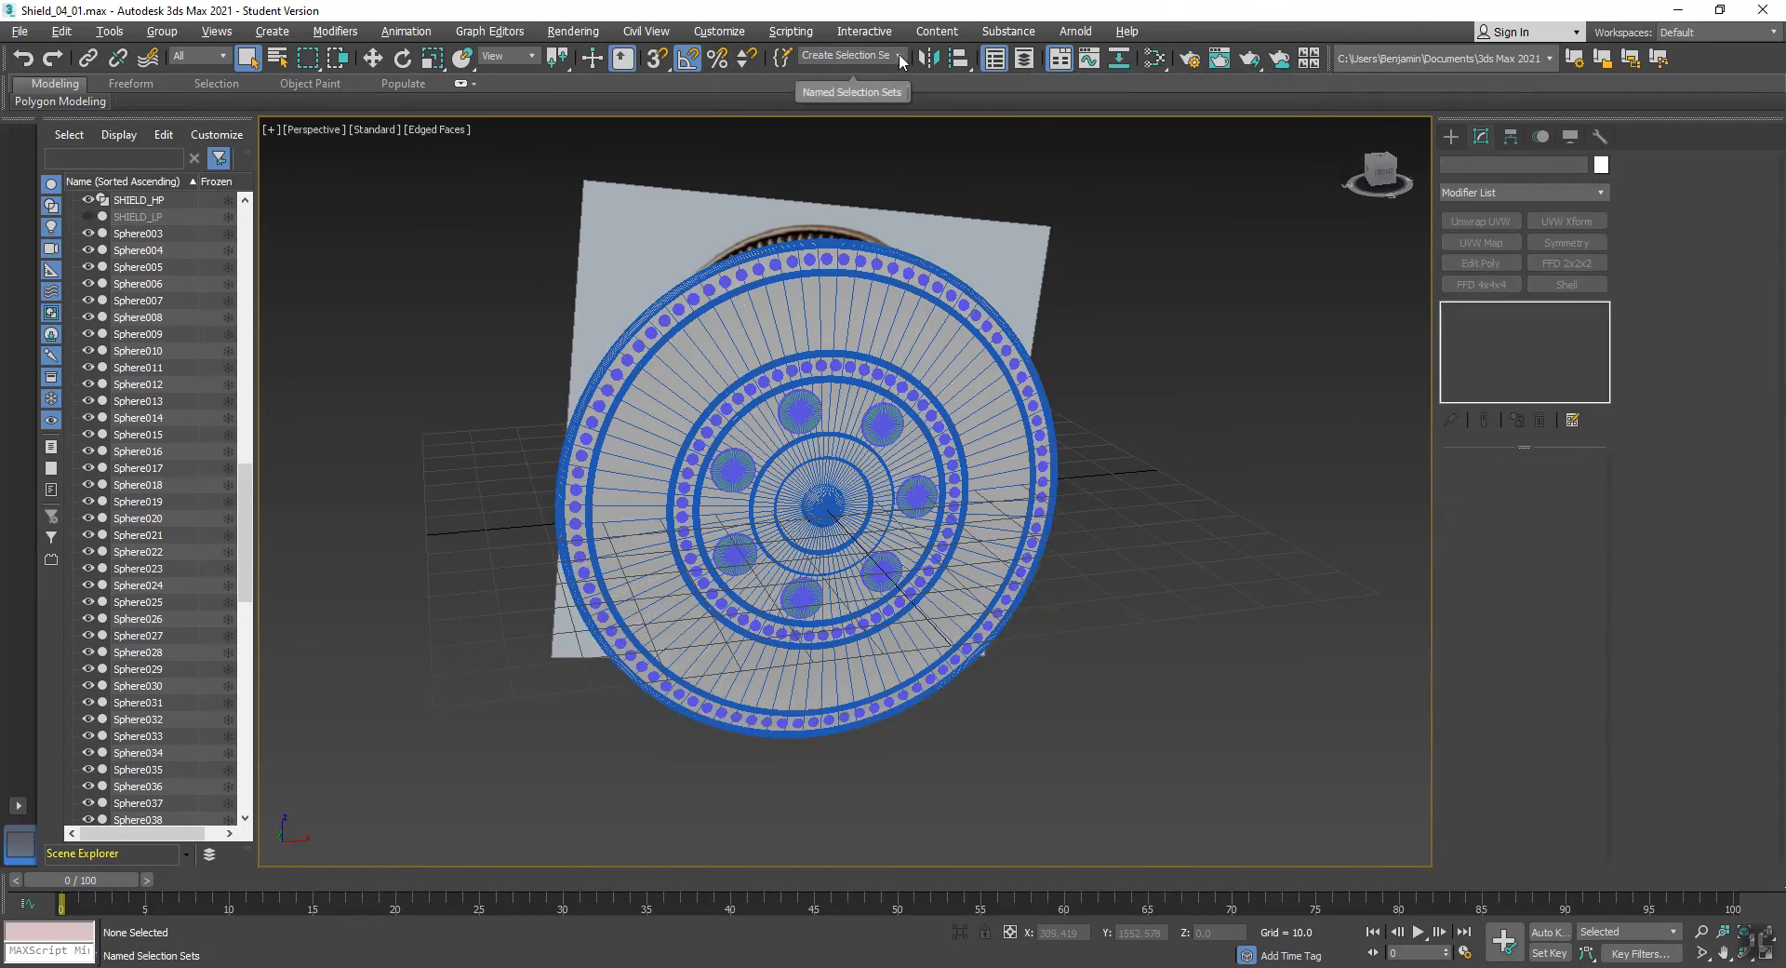
click(854, 73)
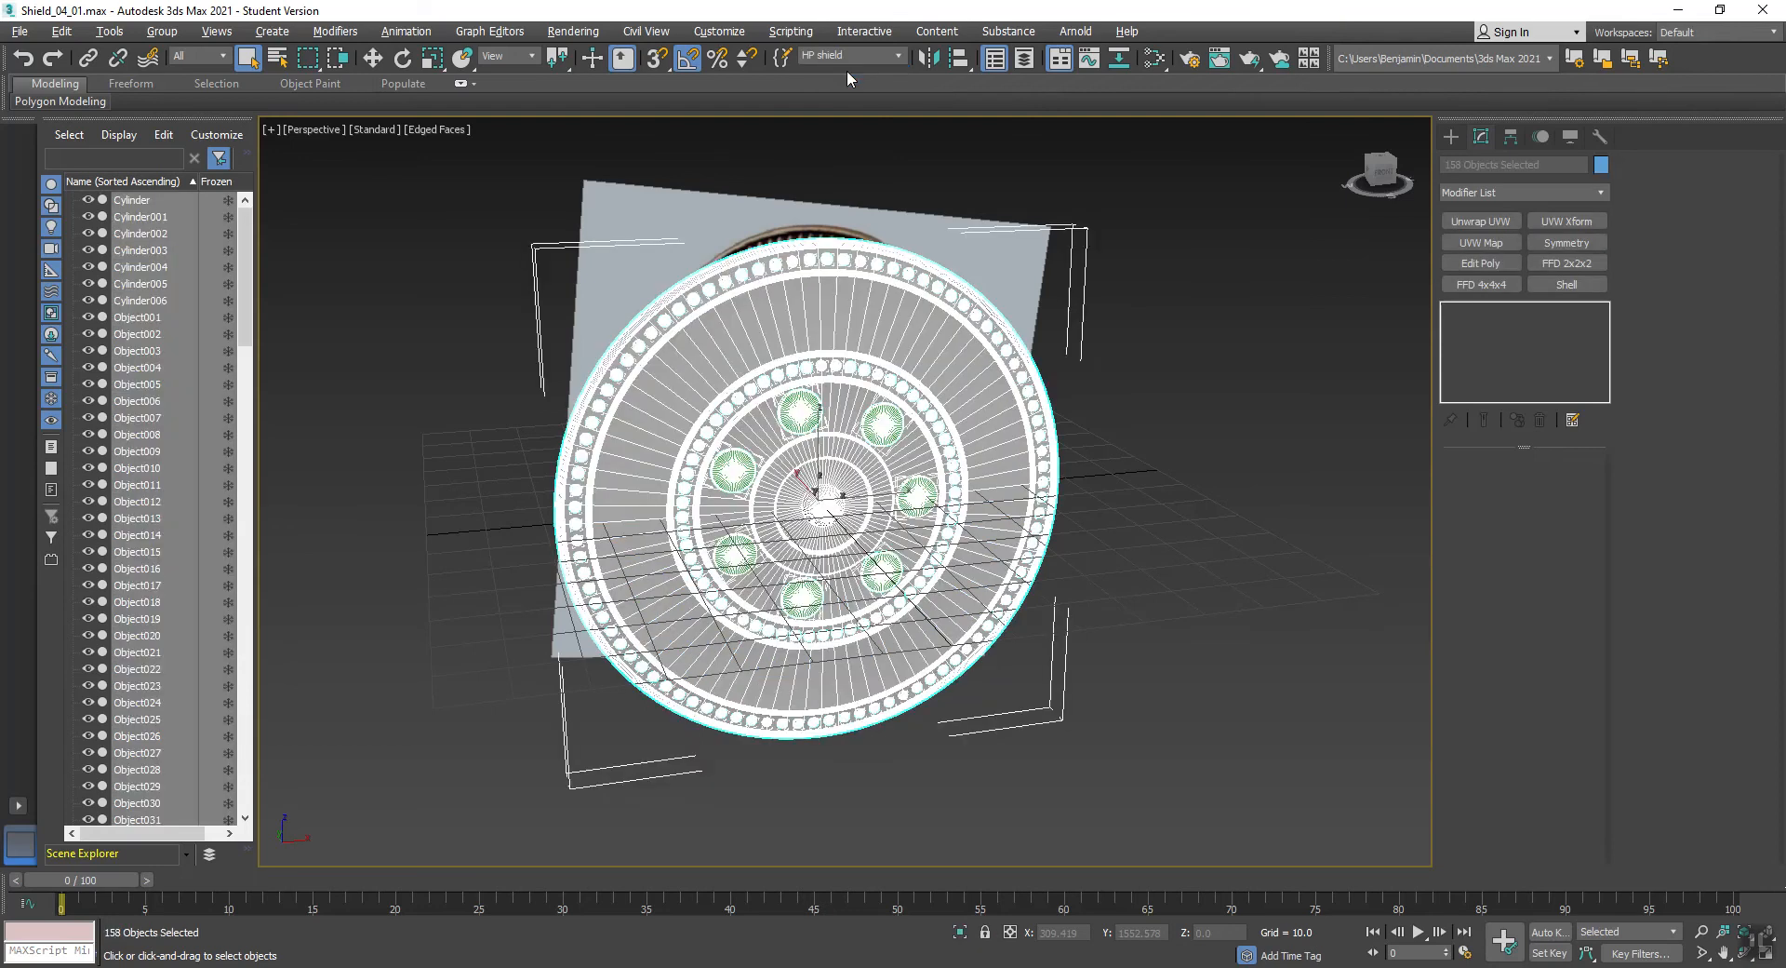
right_click(1179, 279)
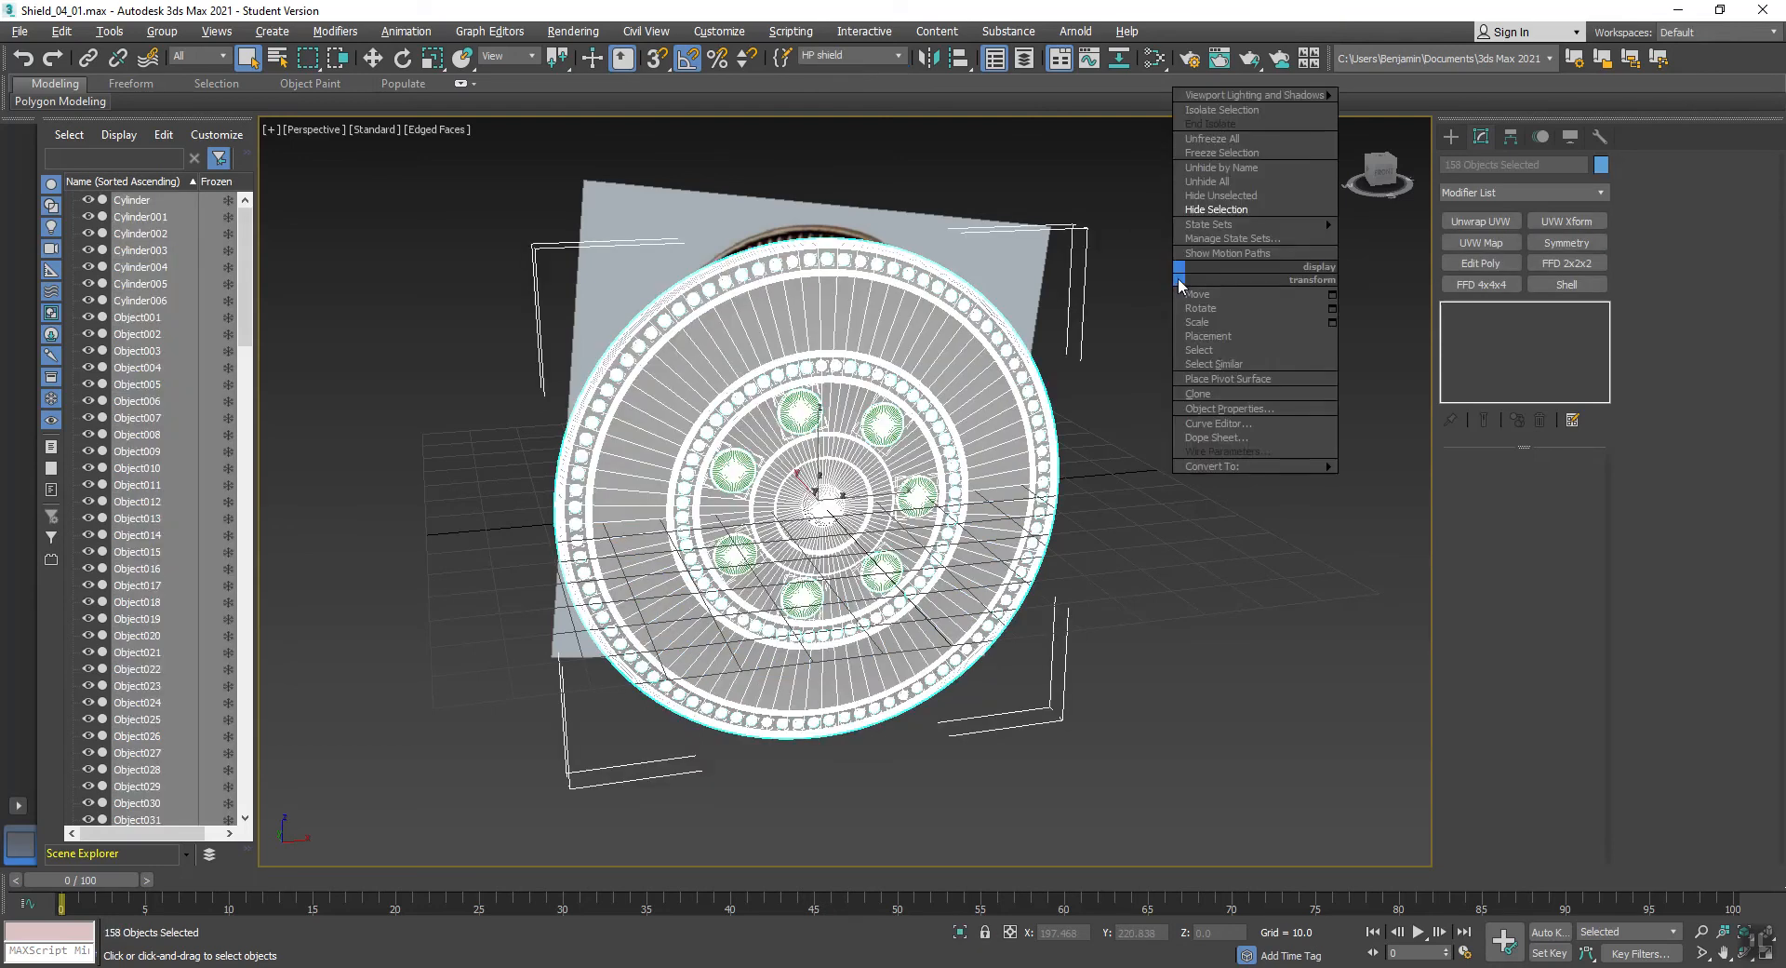
click(1211, 198)
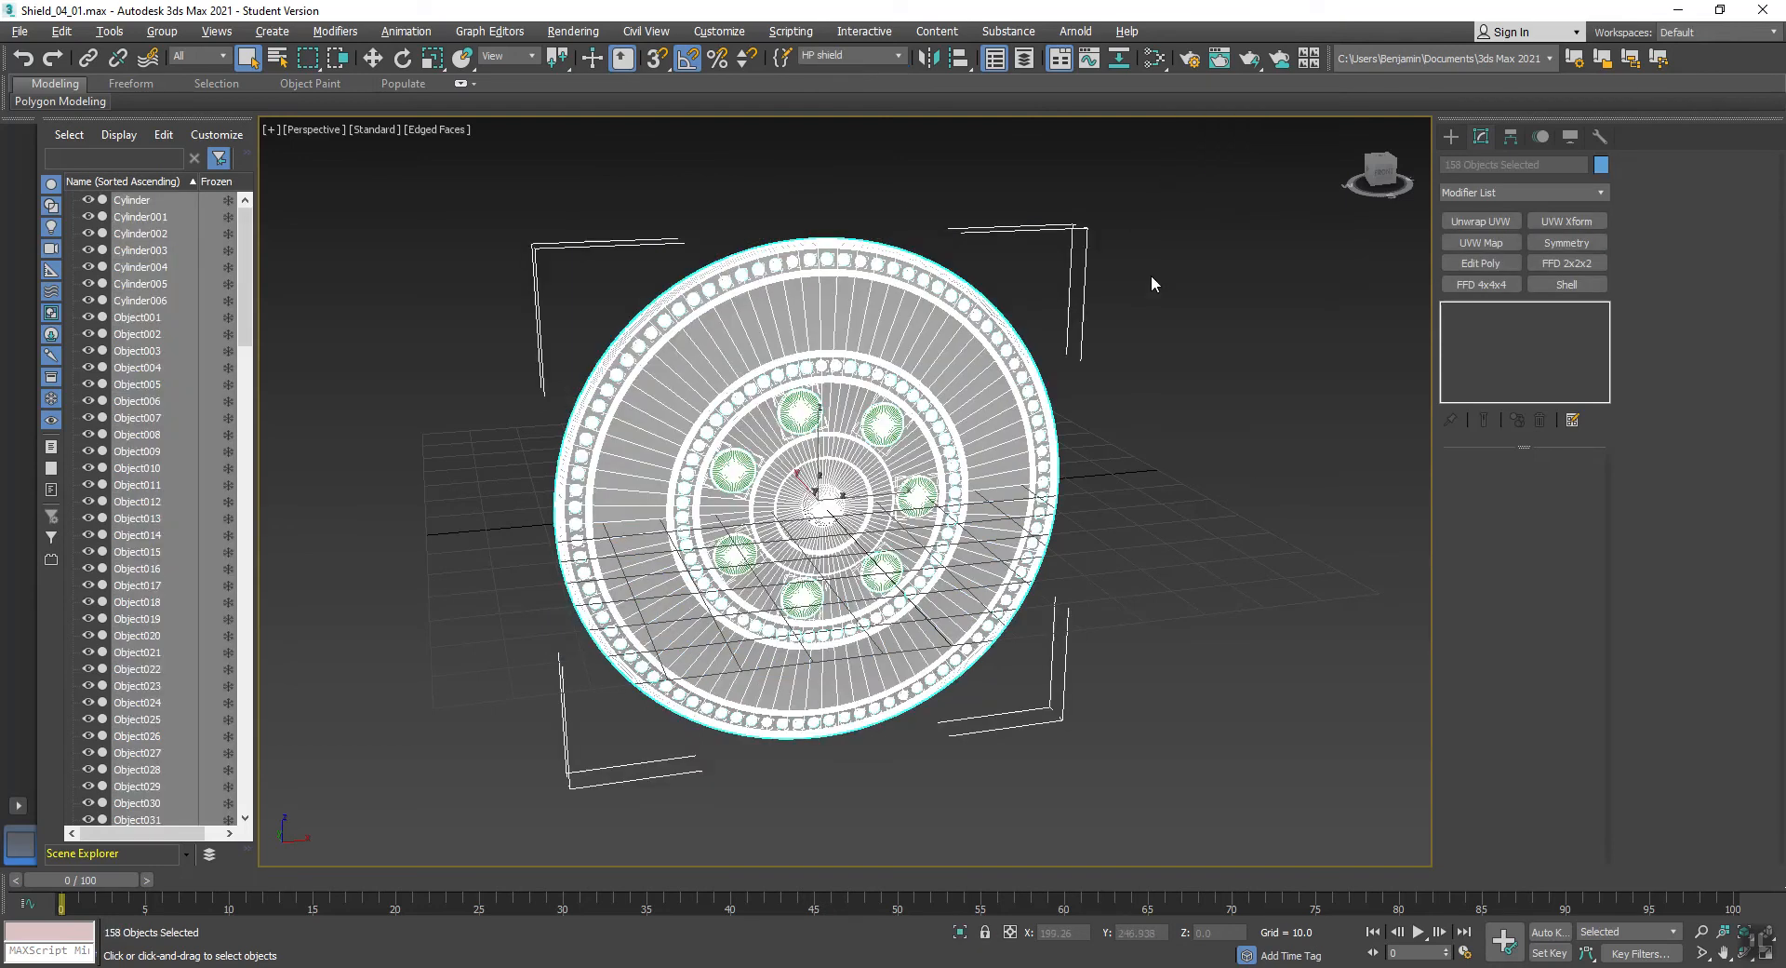
click(1170, 314)
key(F4)
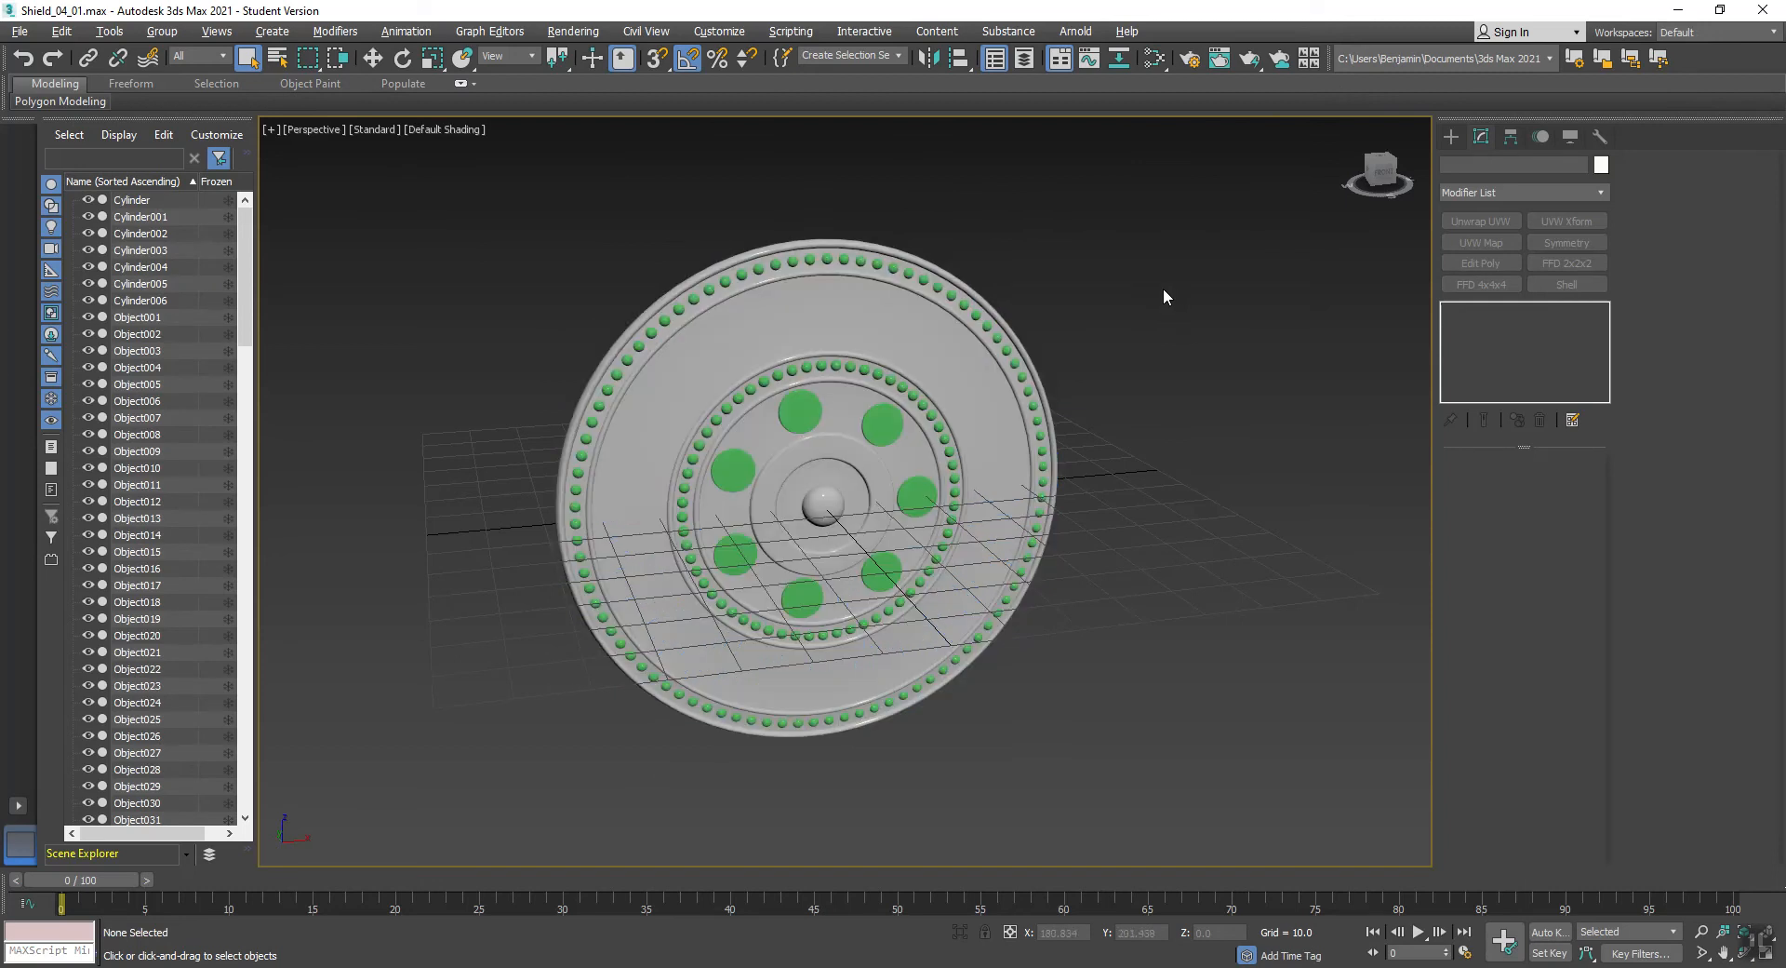
- Export only the selected high-poly shield parts as an FBX named Shield_HP in the Roman_Shields folder, keeping the Autodesk Media & Entertainment preset
drag(1209, 158, 398, 856)
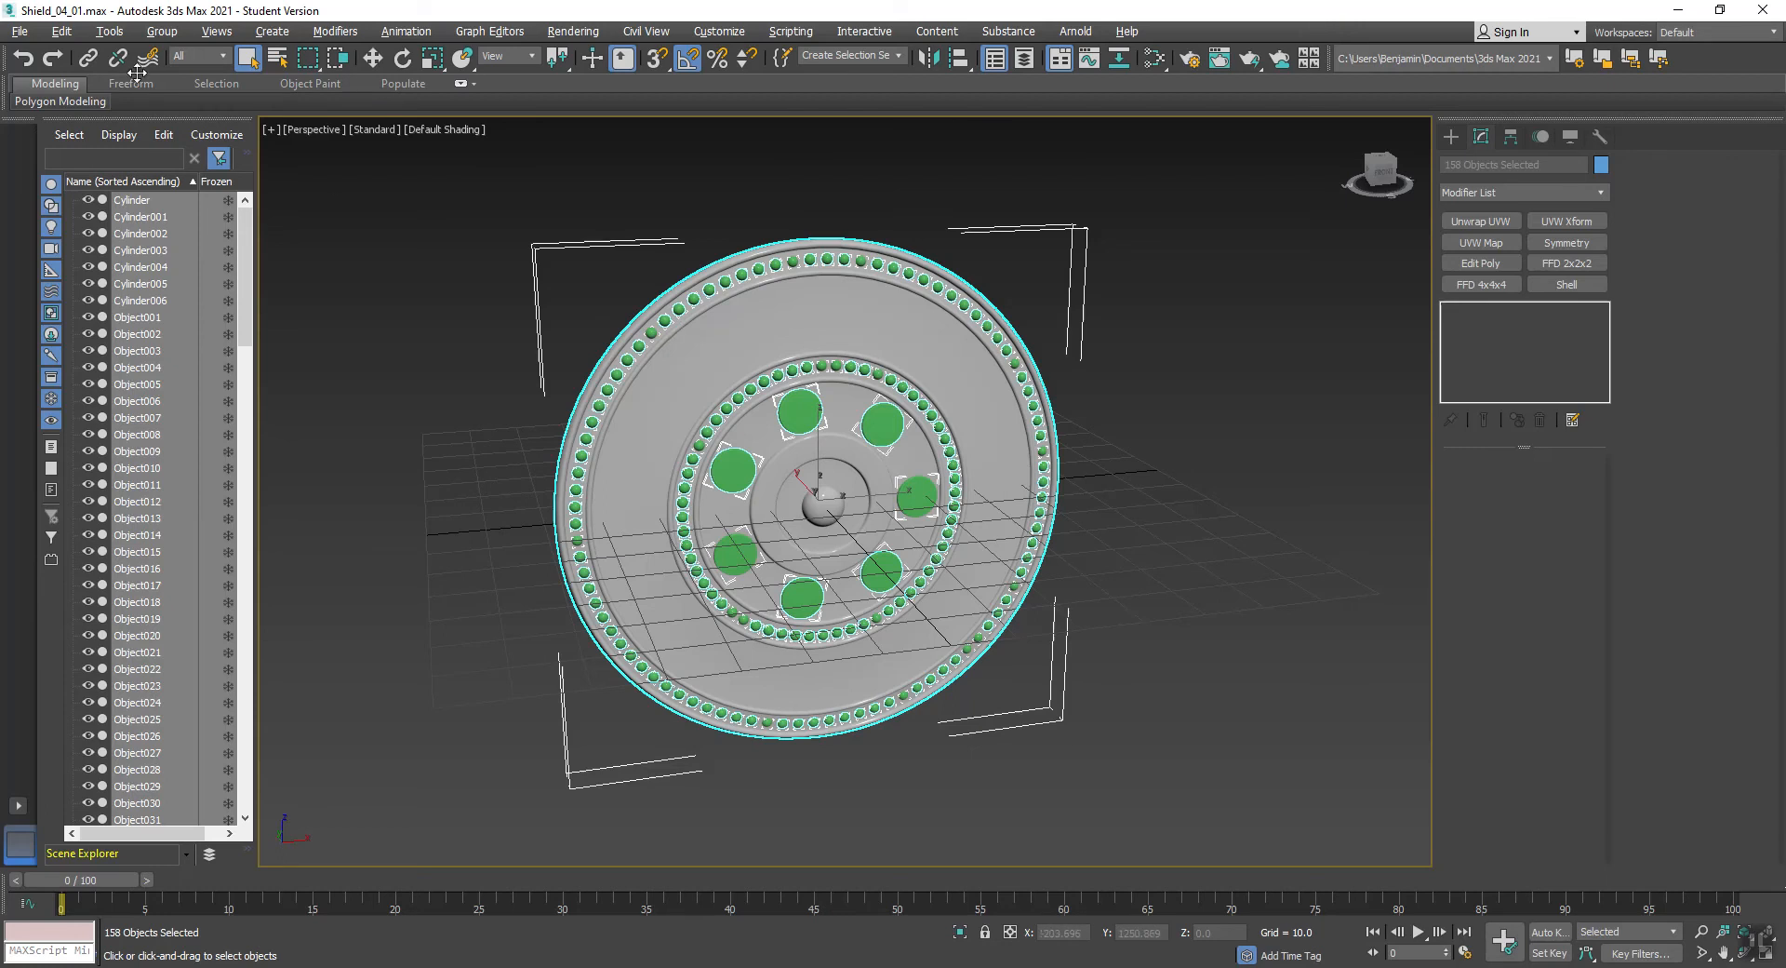
click(19, 31)
mouse_move(60, 307)
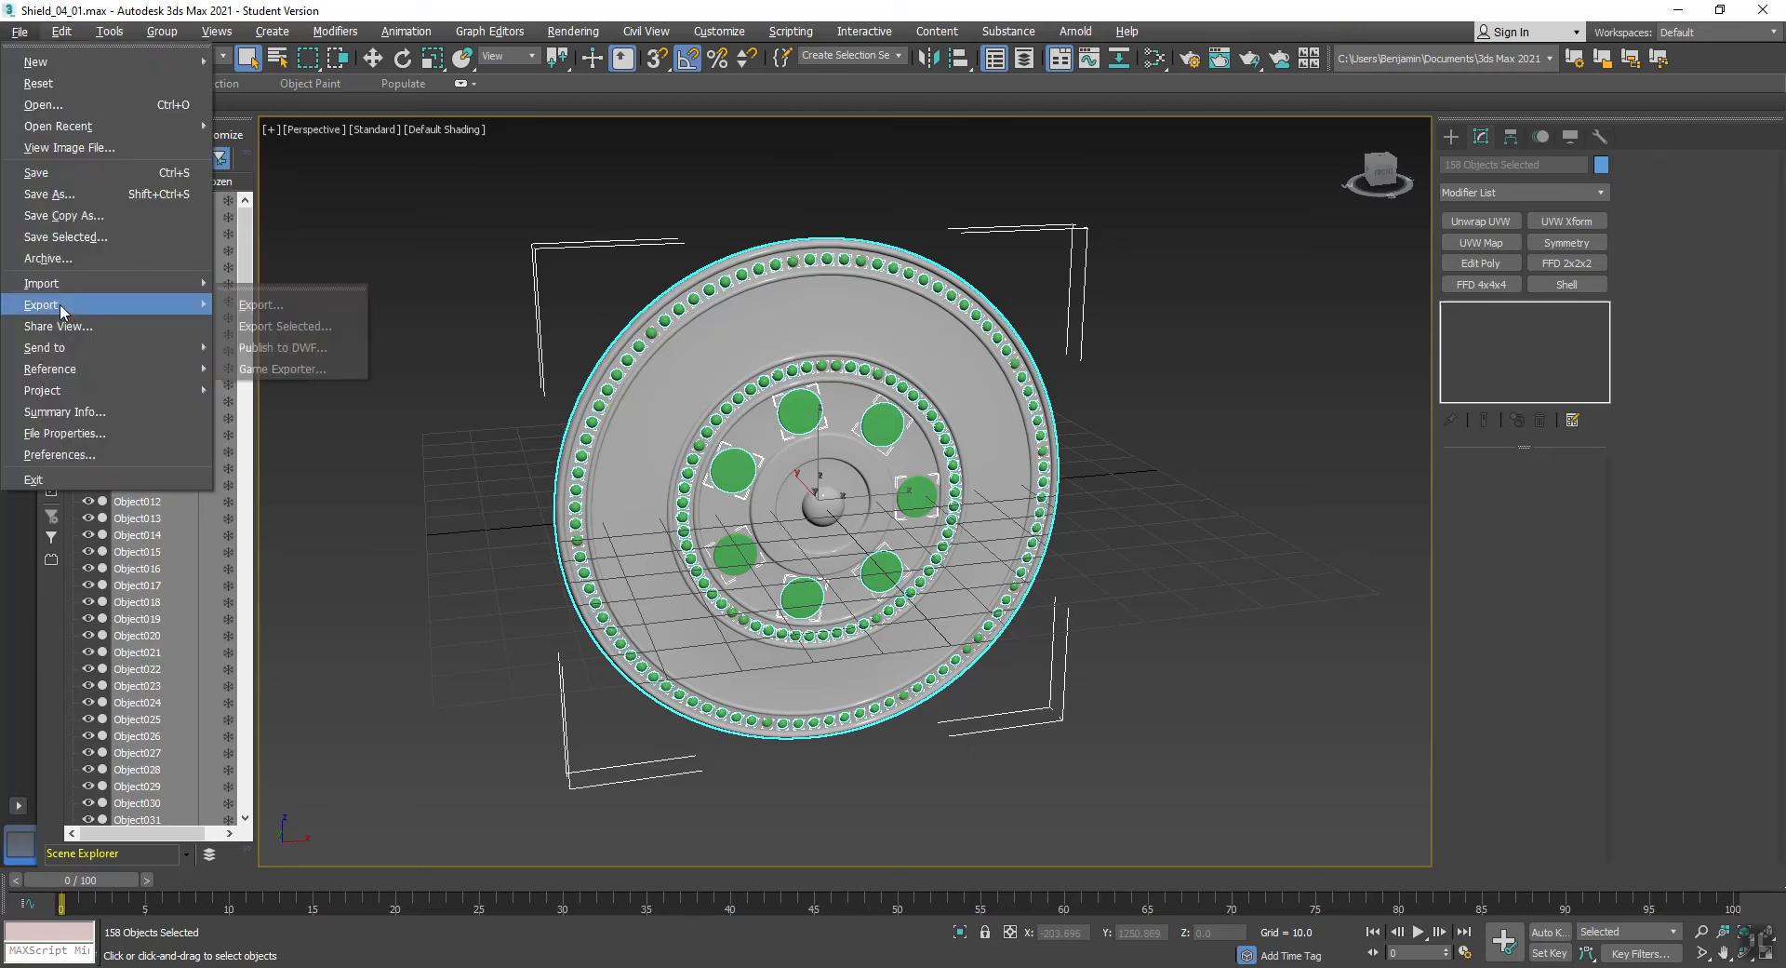
click(265, 327)
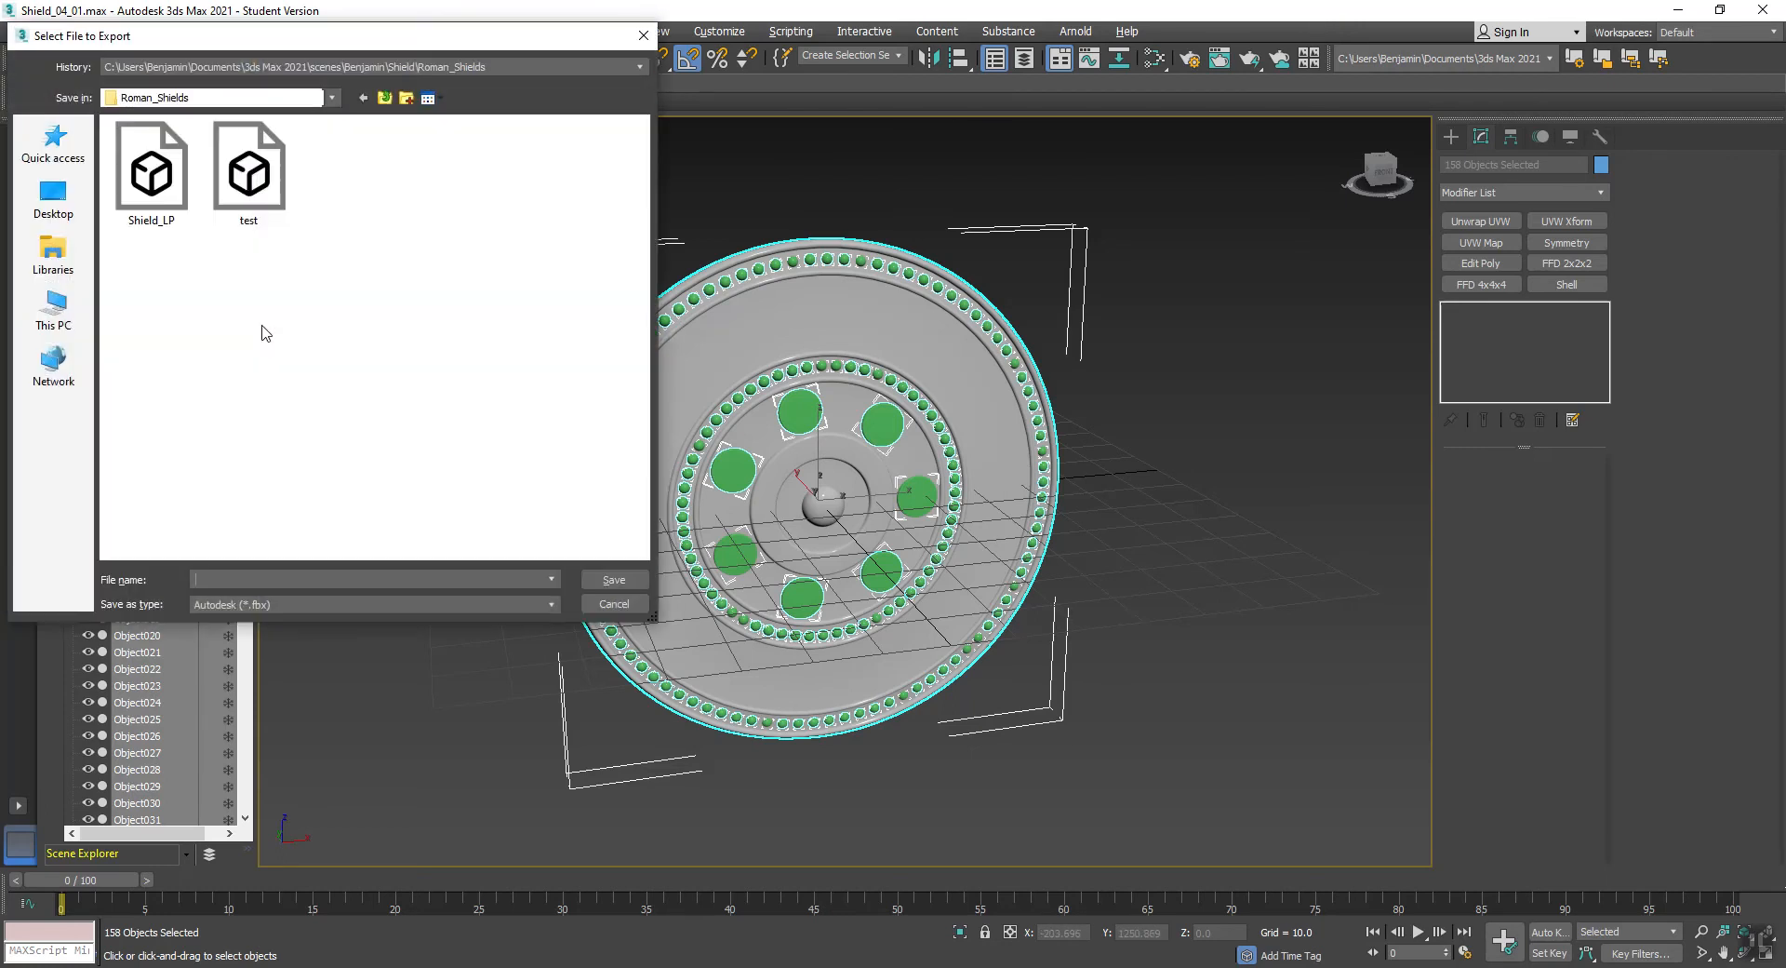
text(Shield_HP)
click(616, 579)
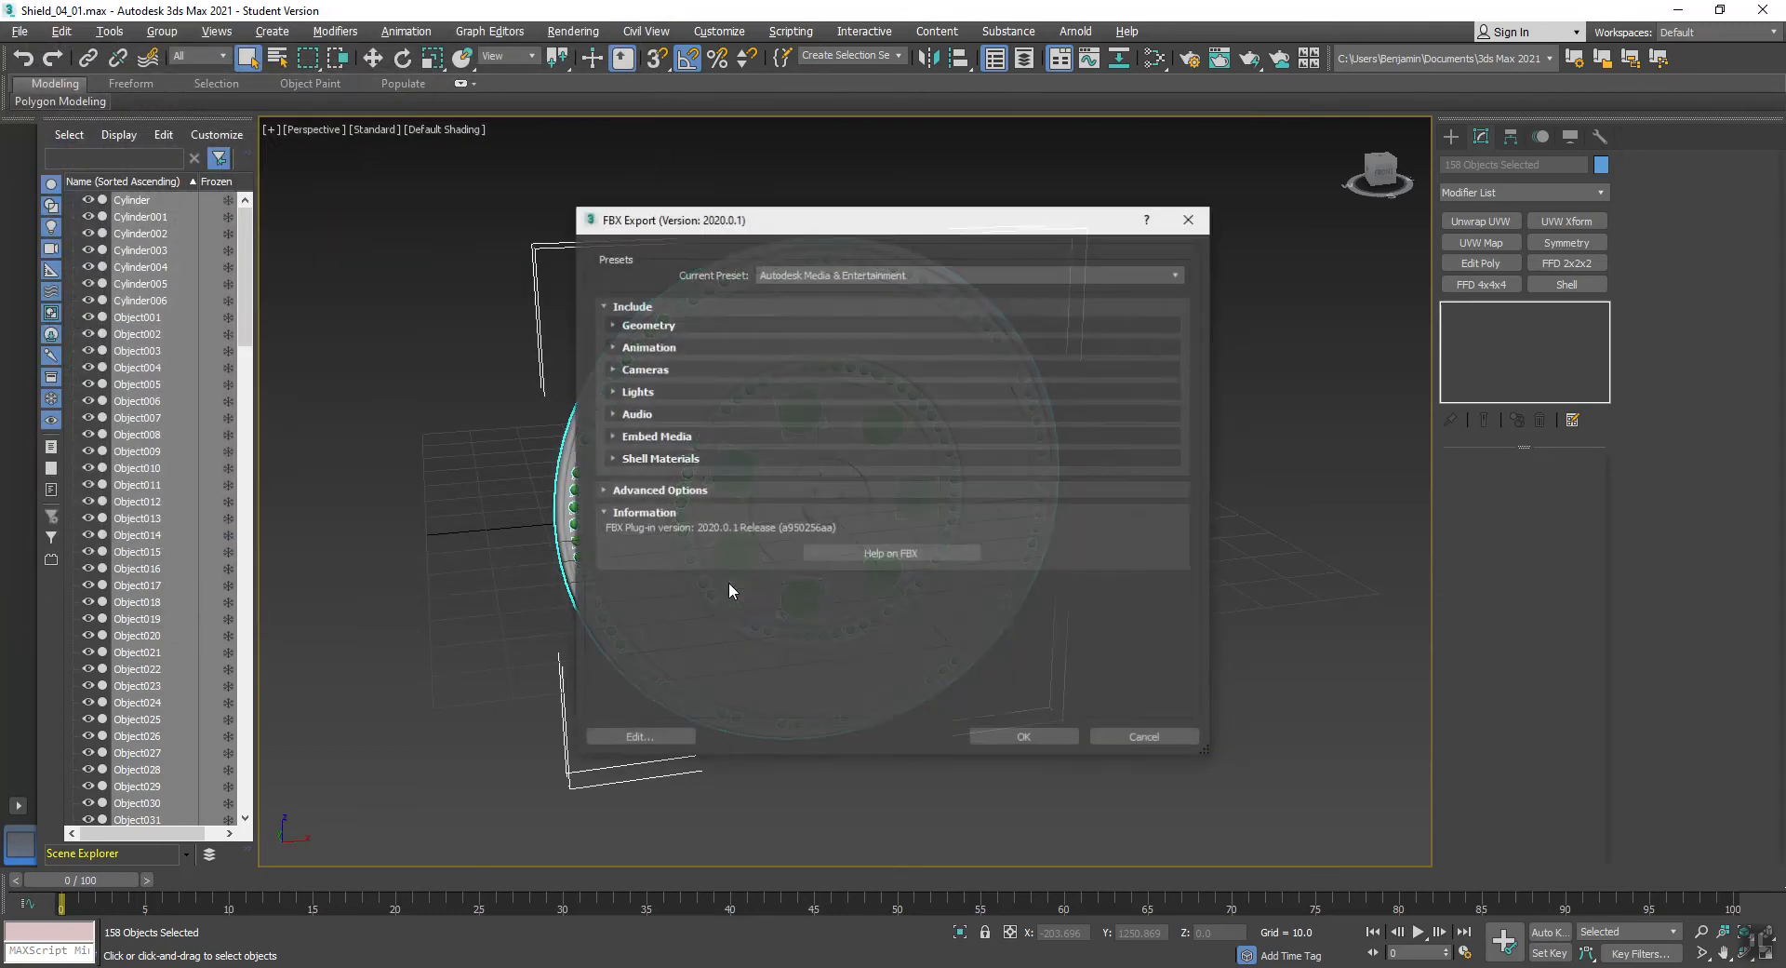
click(1026, 738)
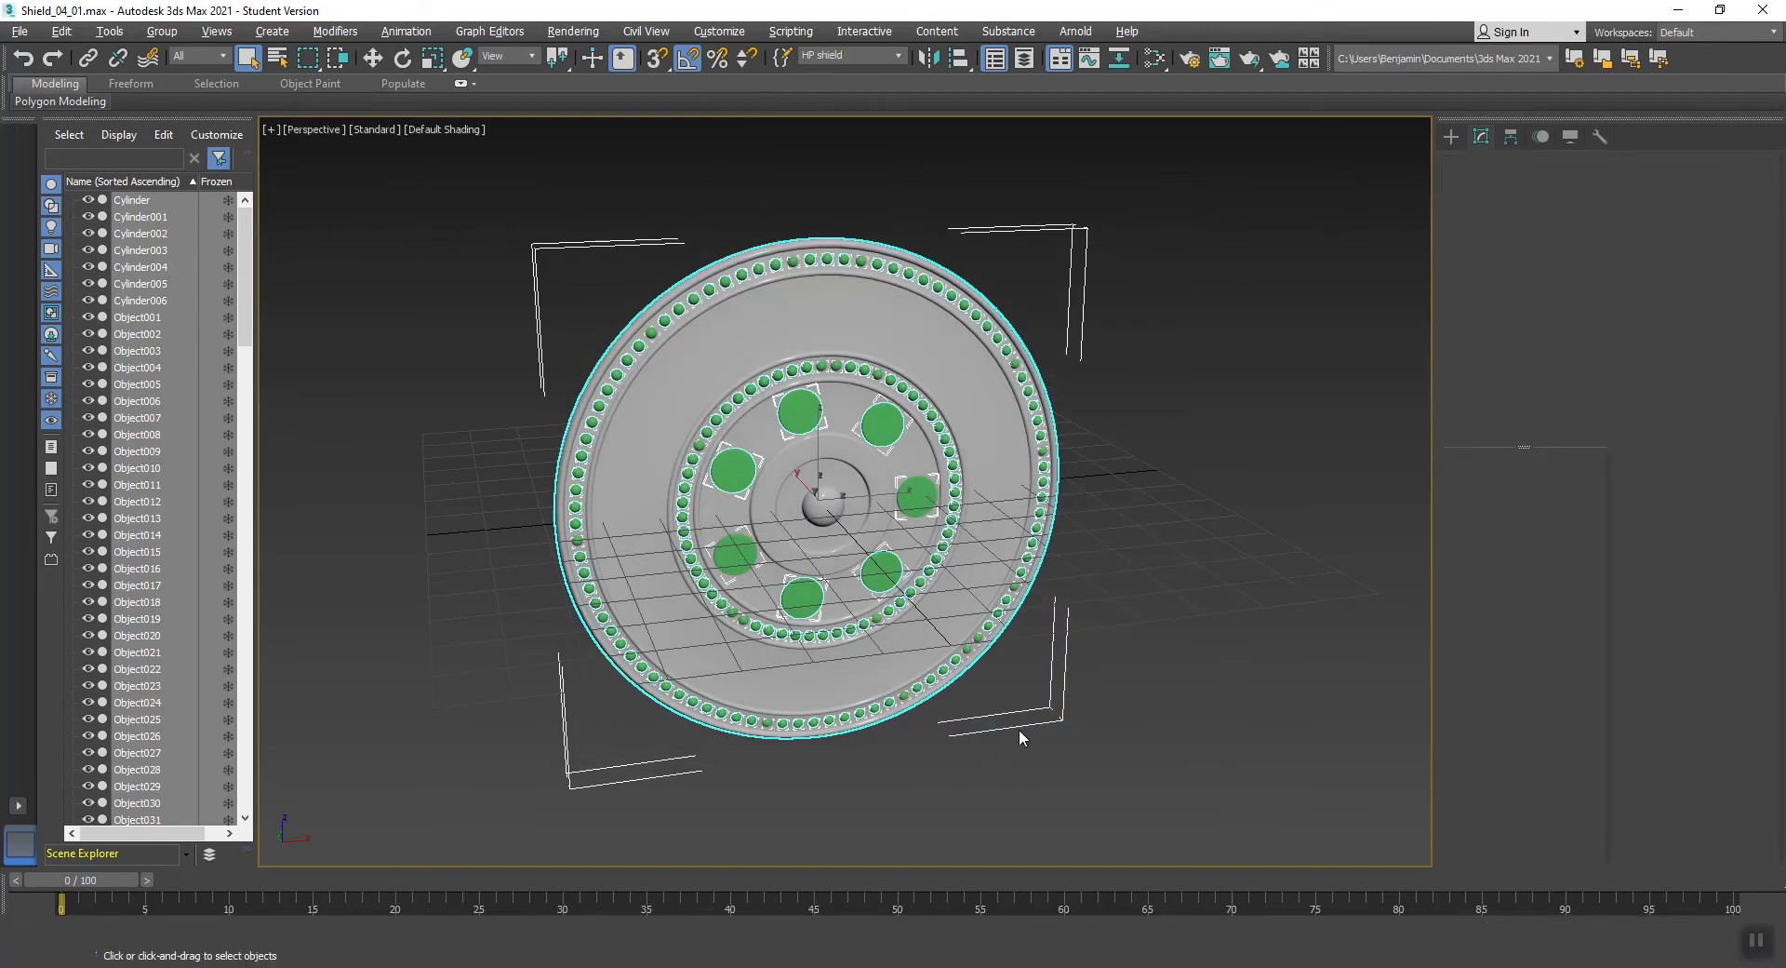
- Save the scene as a new version named Shield_04_02
click(16, 33)
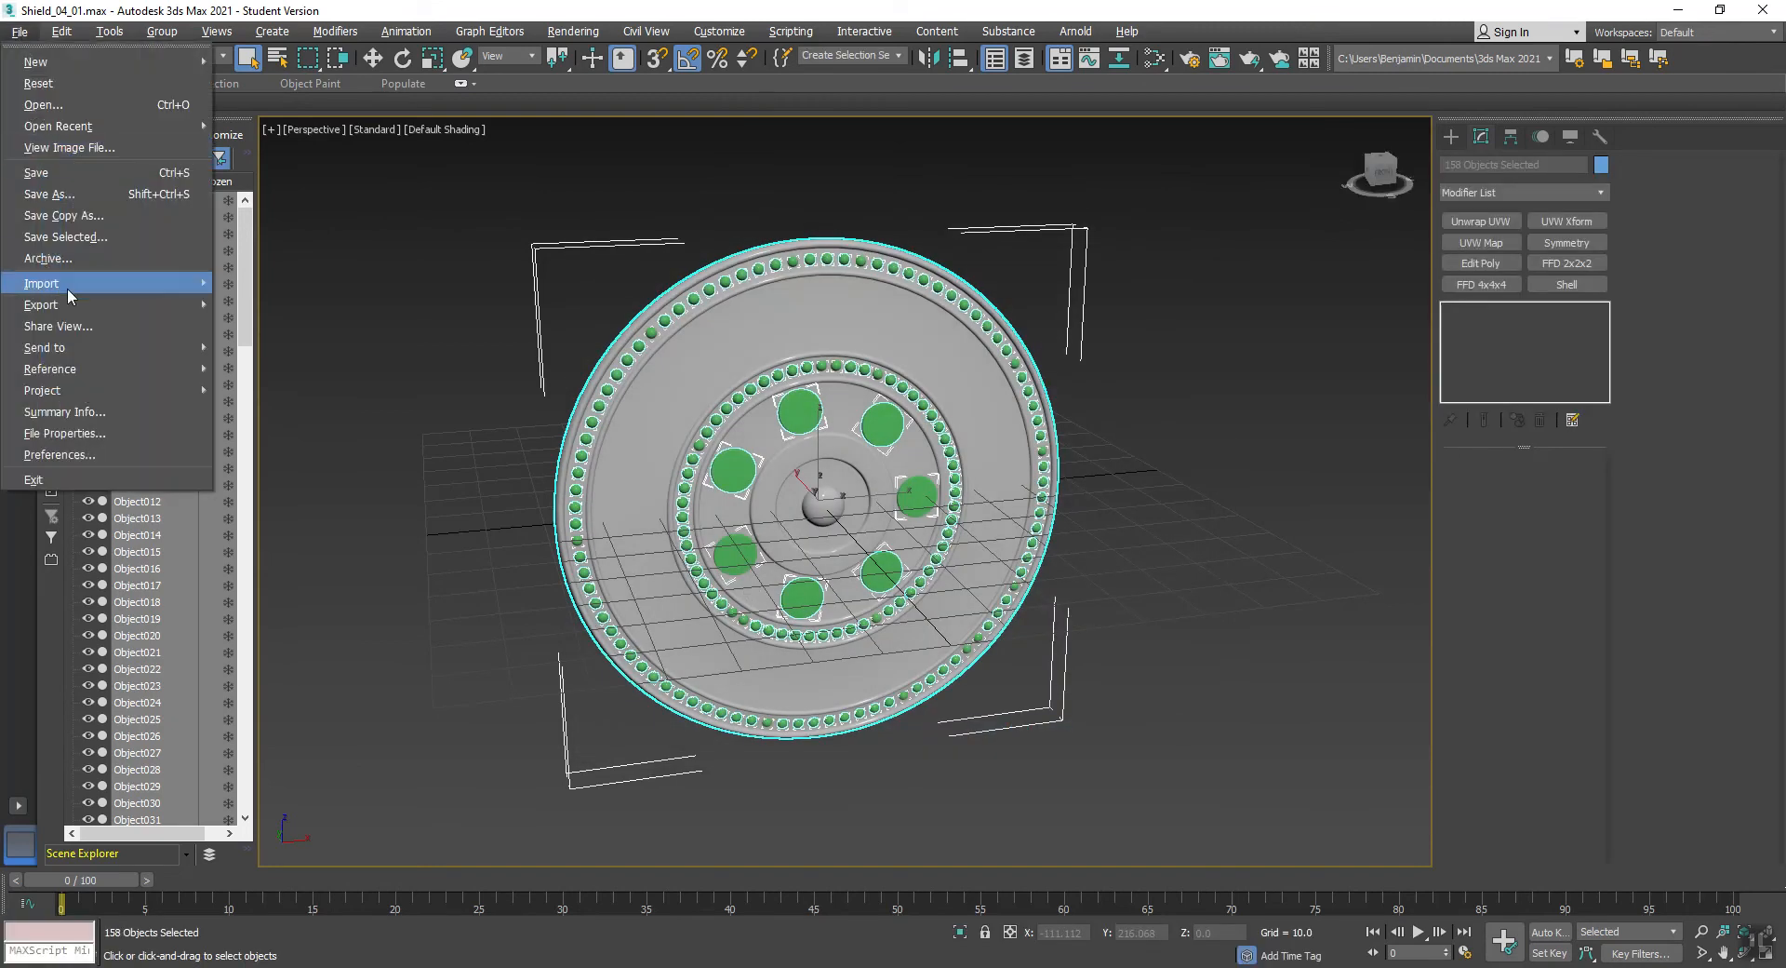
click(41, 192)
click(553, 582)
- Switch to Substance Painter, decline the new version download and close the welcome window
click(1294, 482)
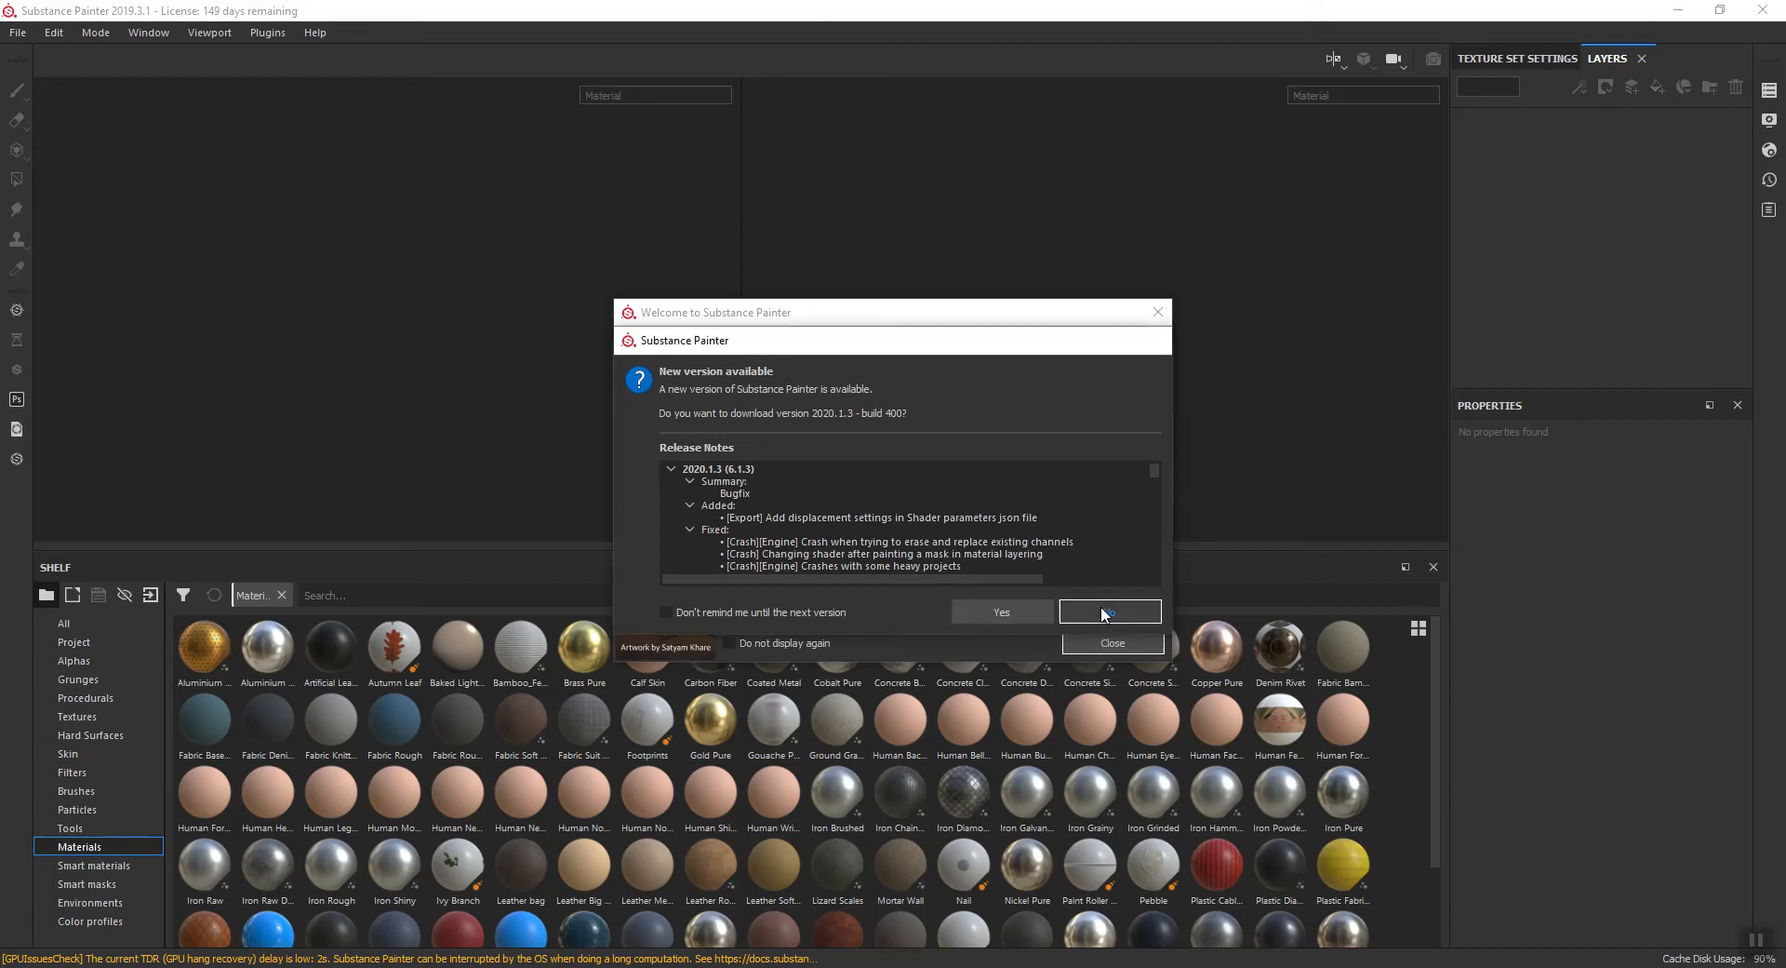
click(1101, 606)
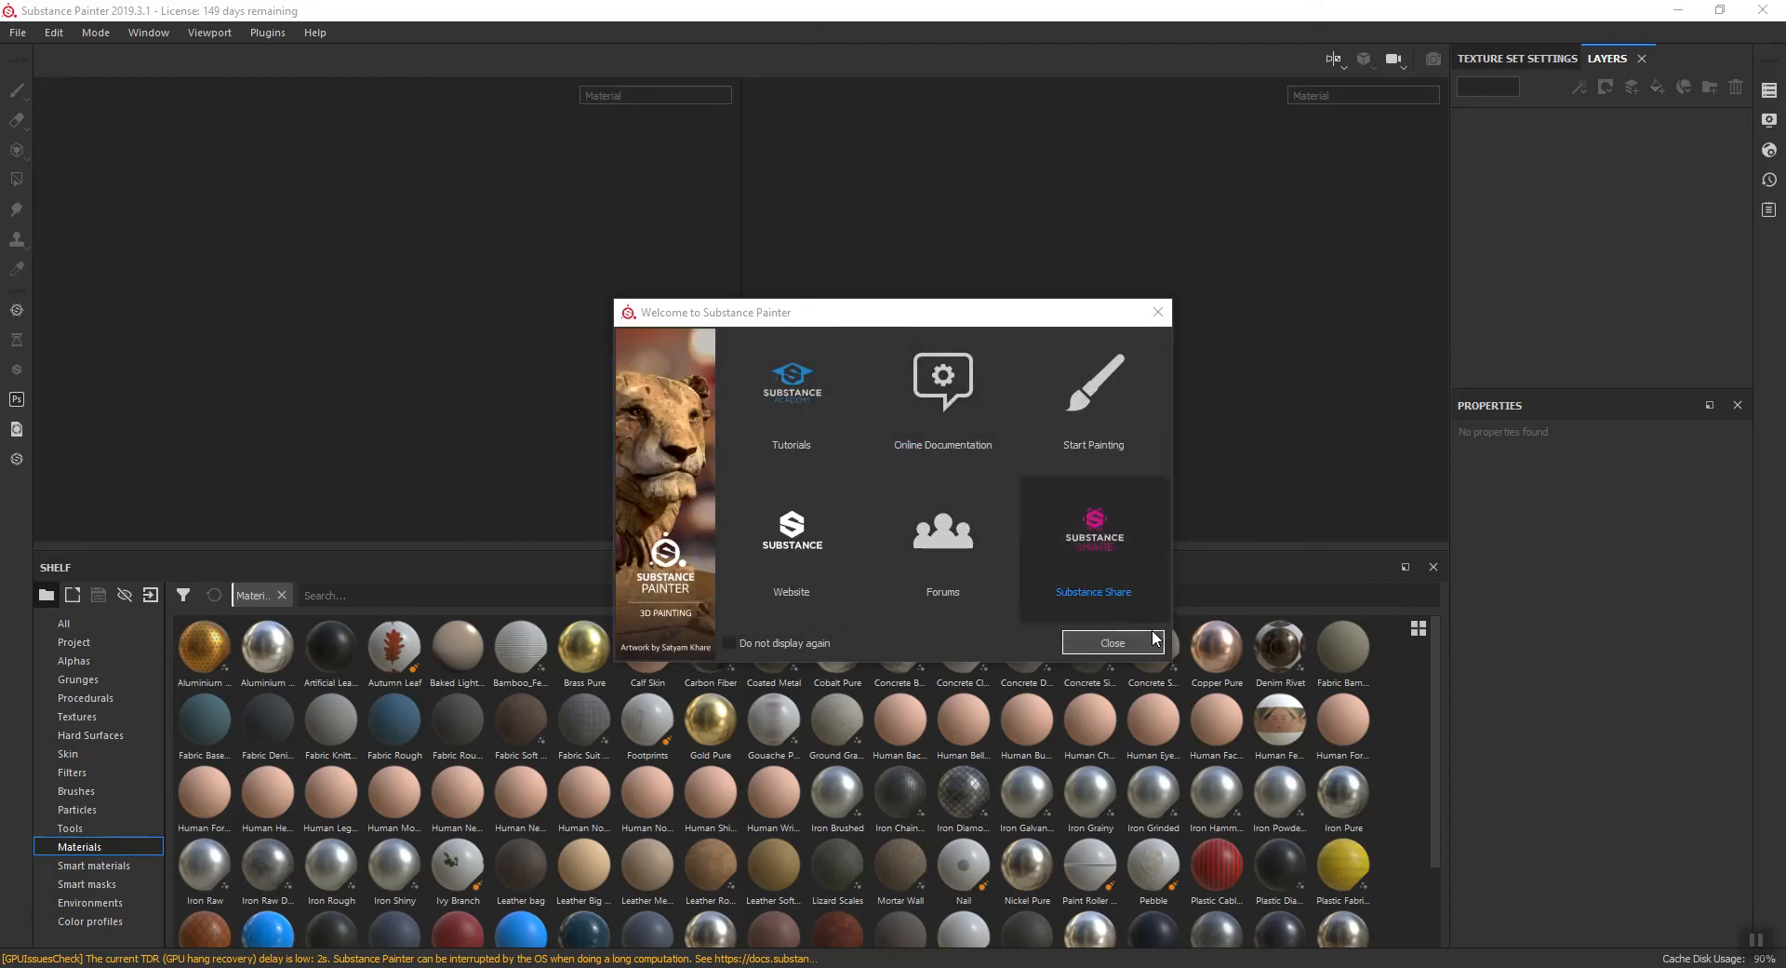
click(1129, 648)
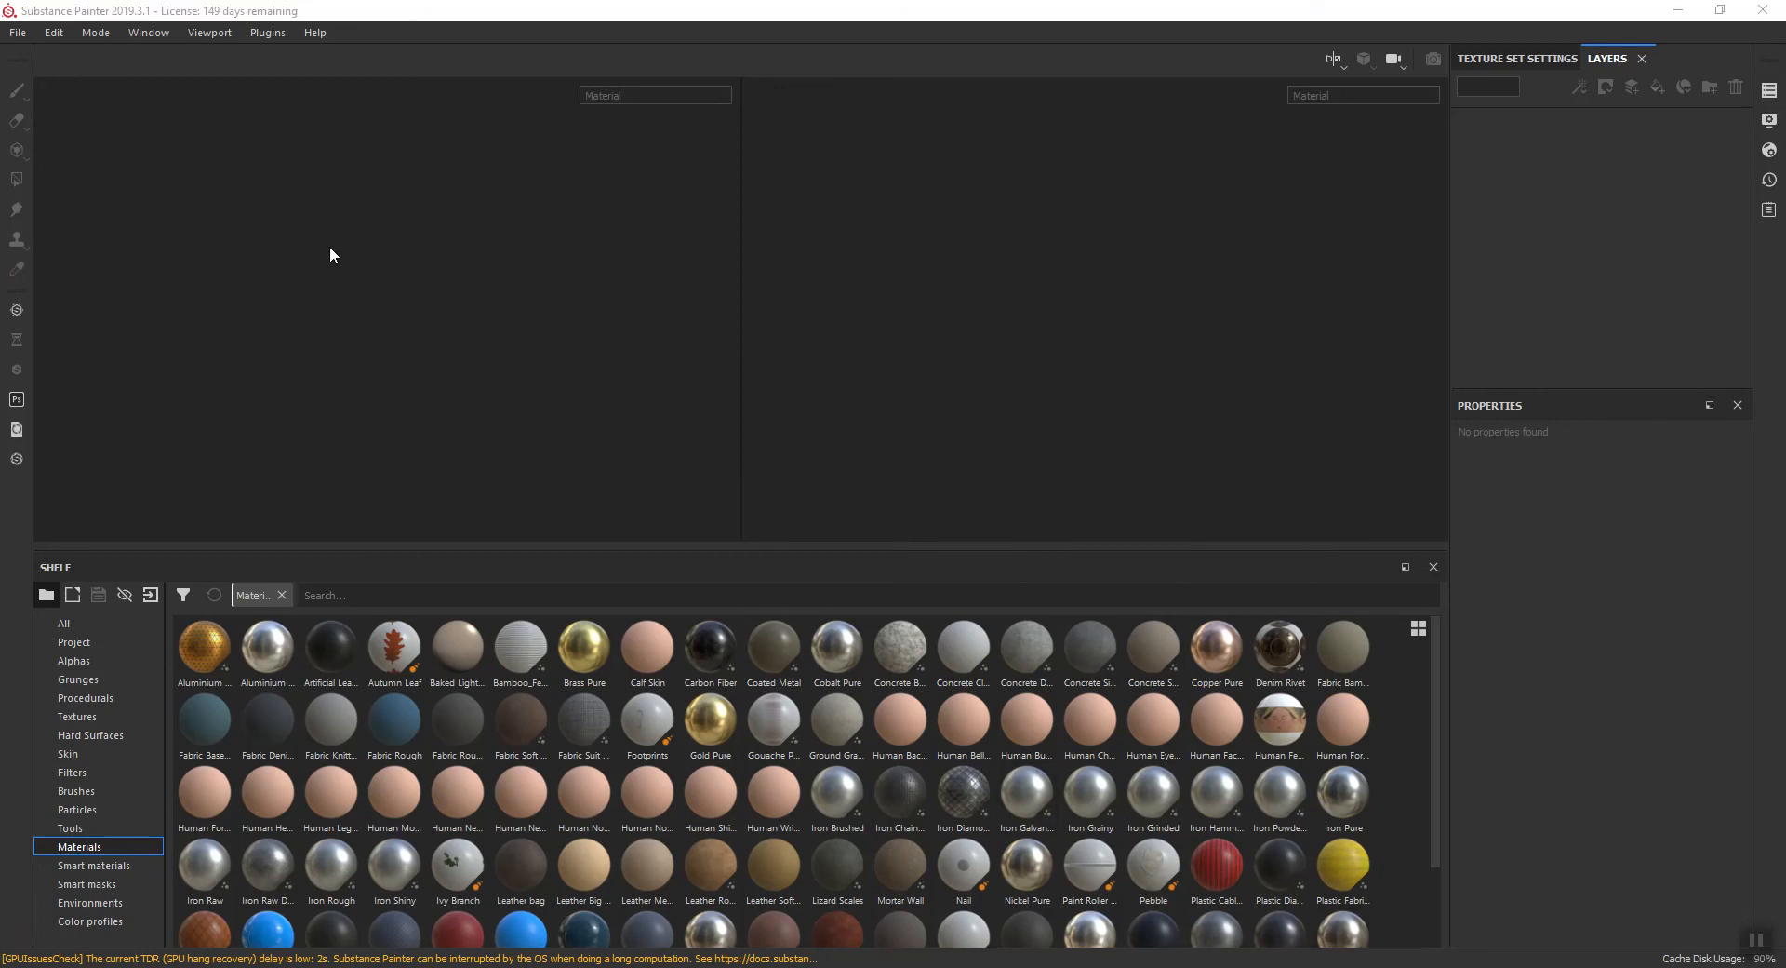
- Start a new project and browse for its mesh in the scenes folder of Documents, 3ds Max 2021
click(15, 35)
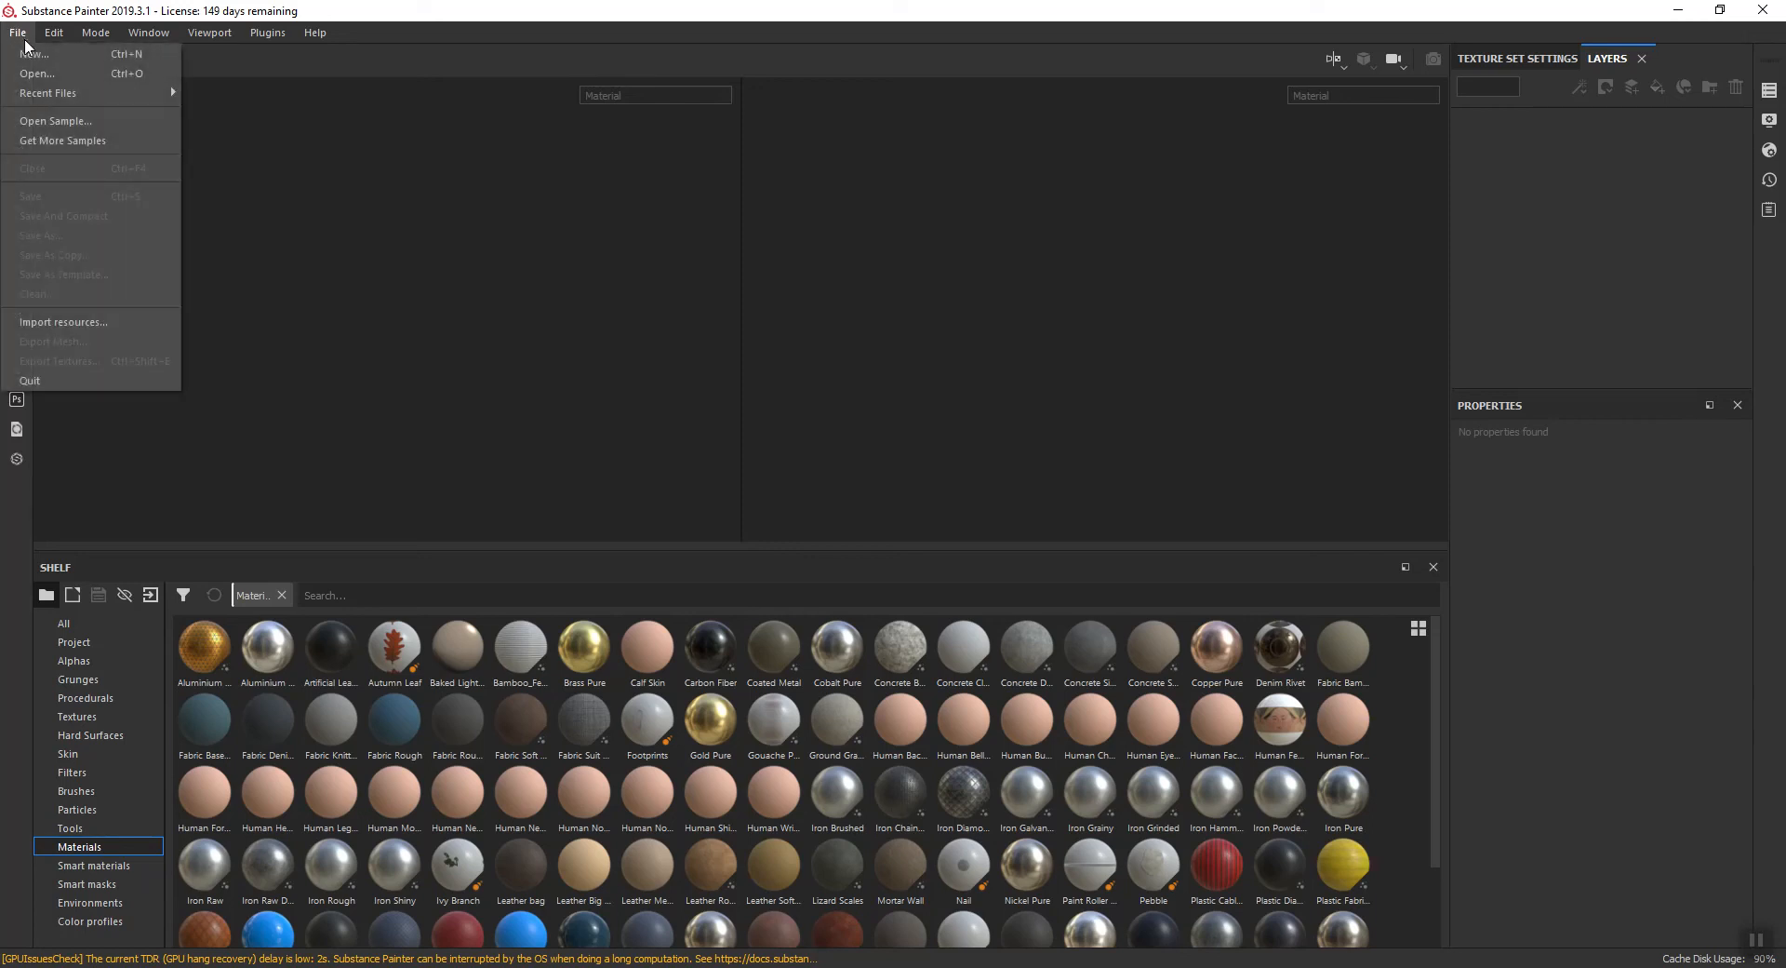
click(20, 53)
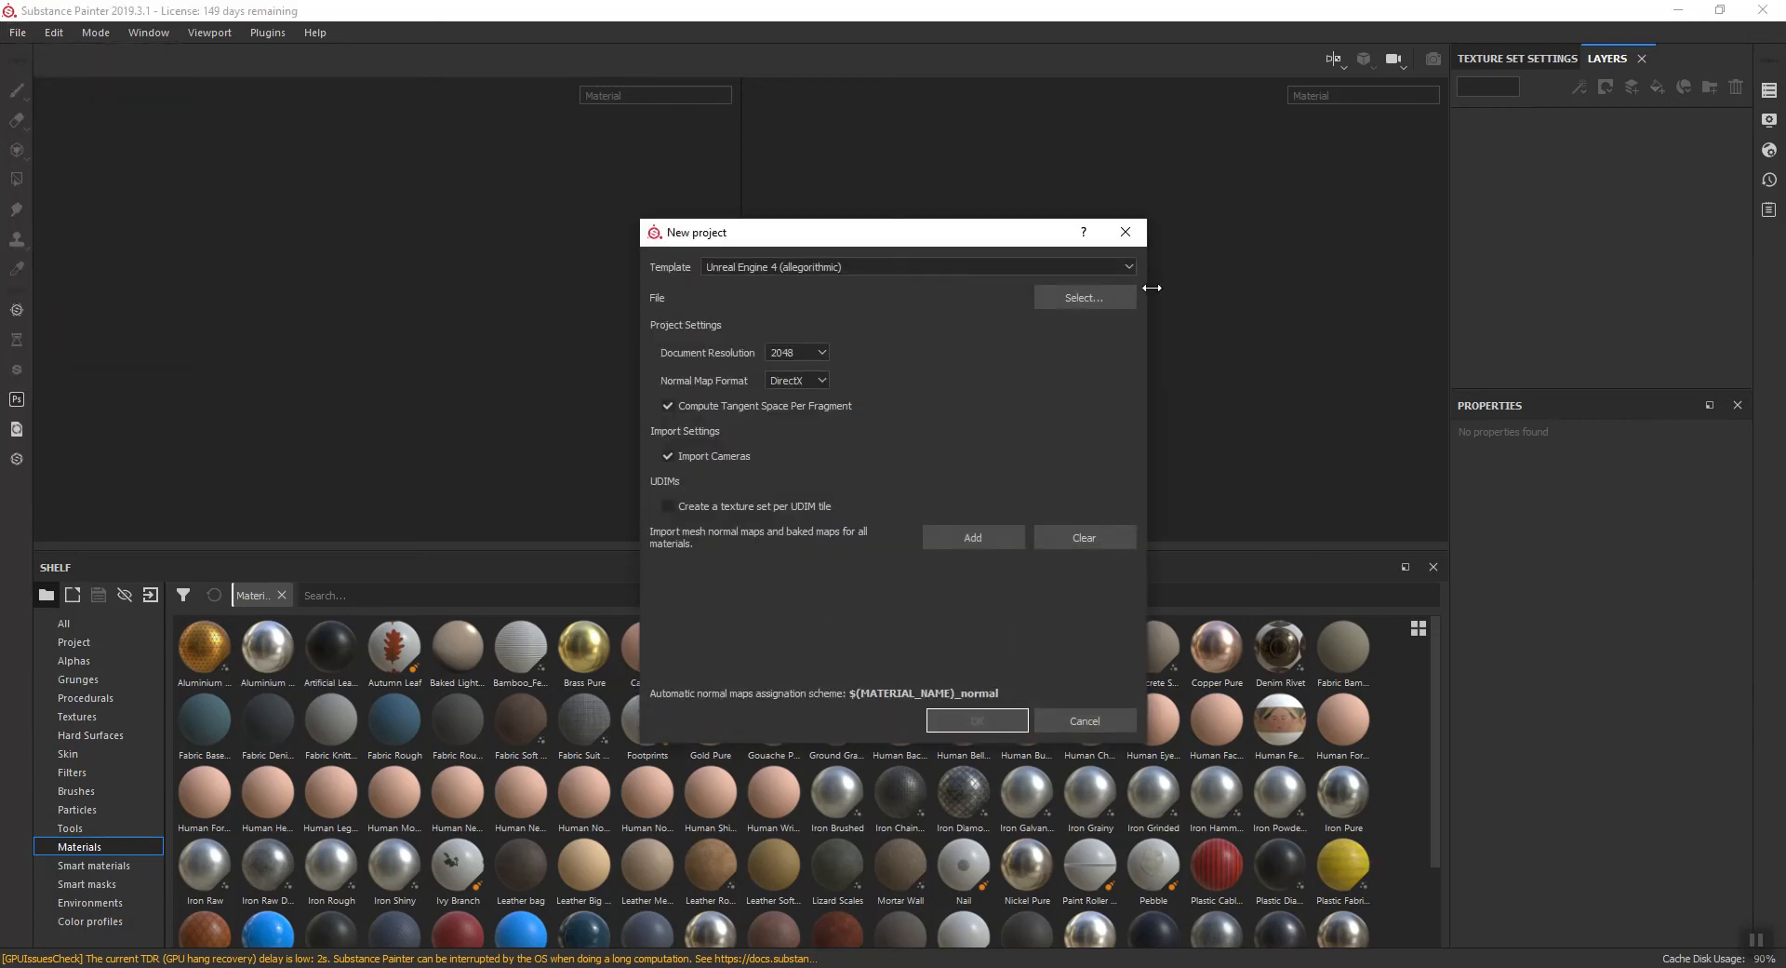
click(1090, 299)
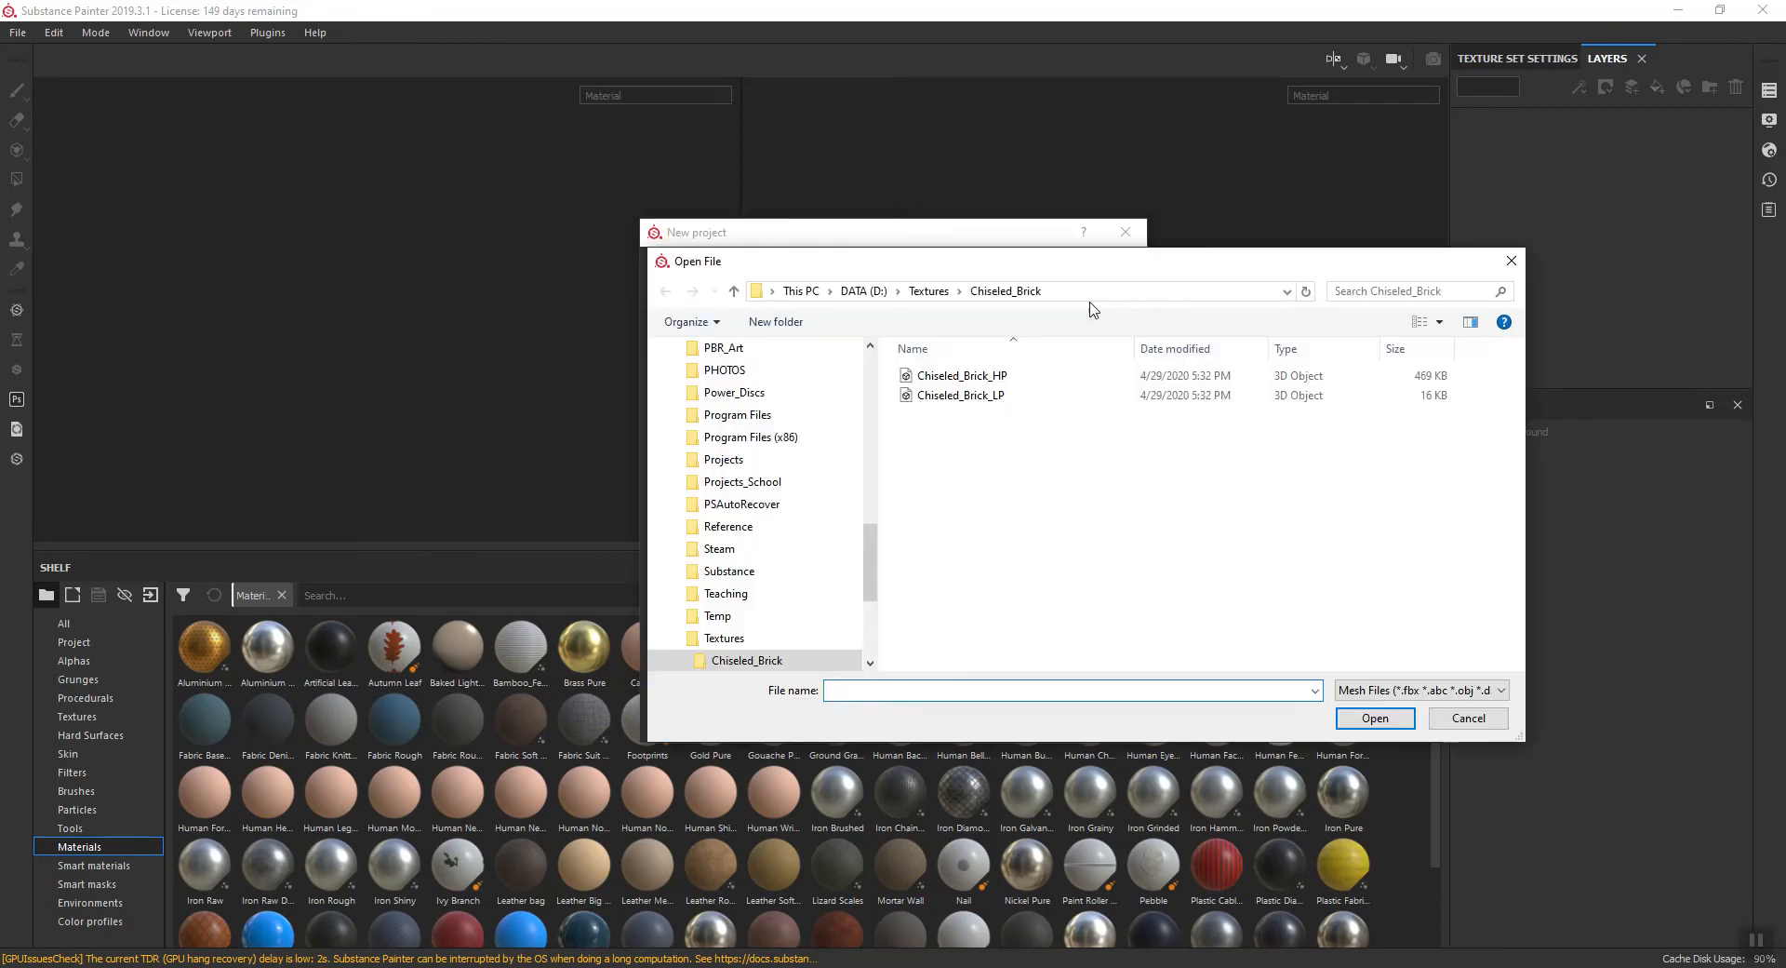
scroll(845, 462, up, 10)
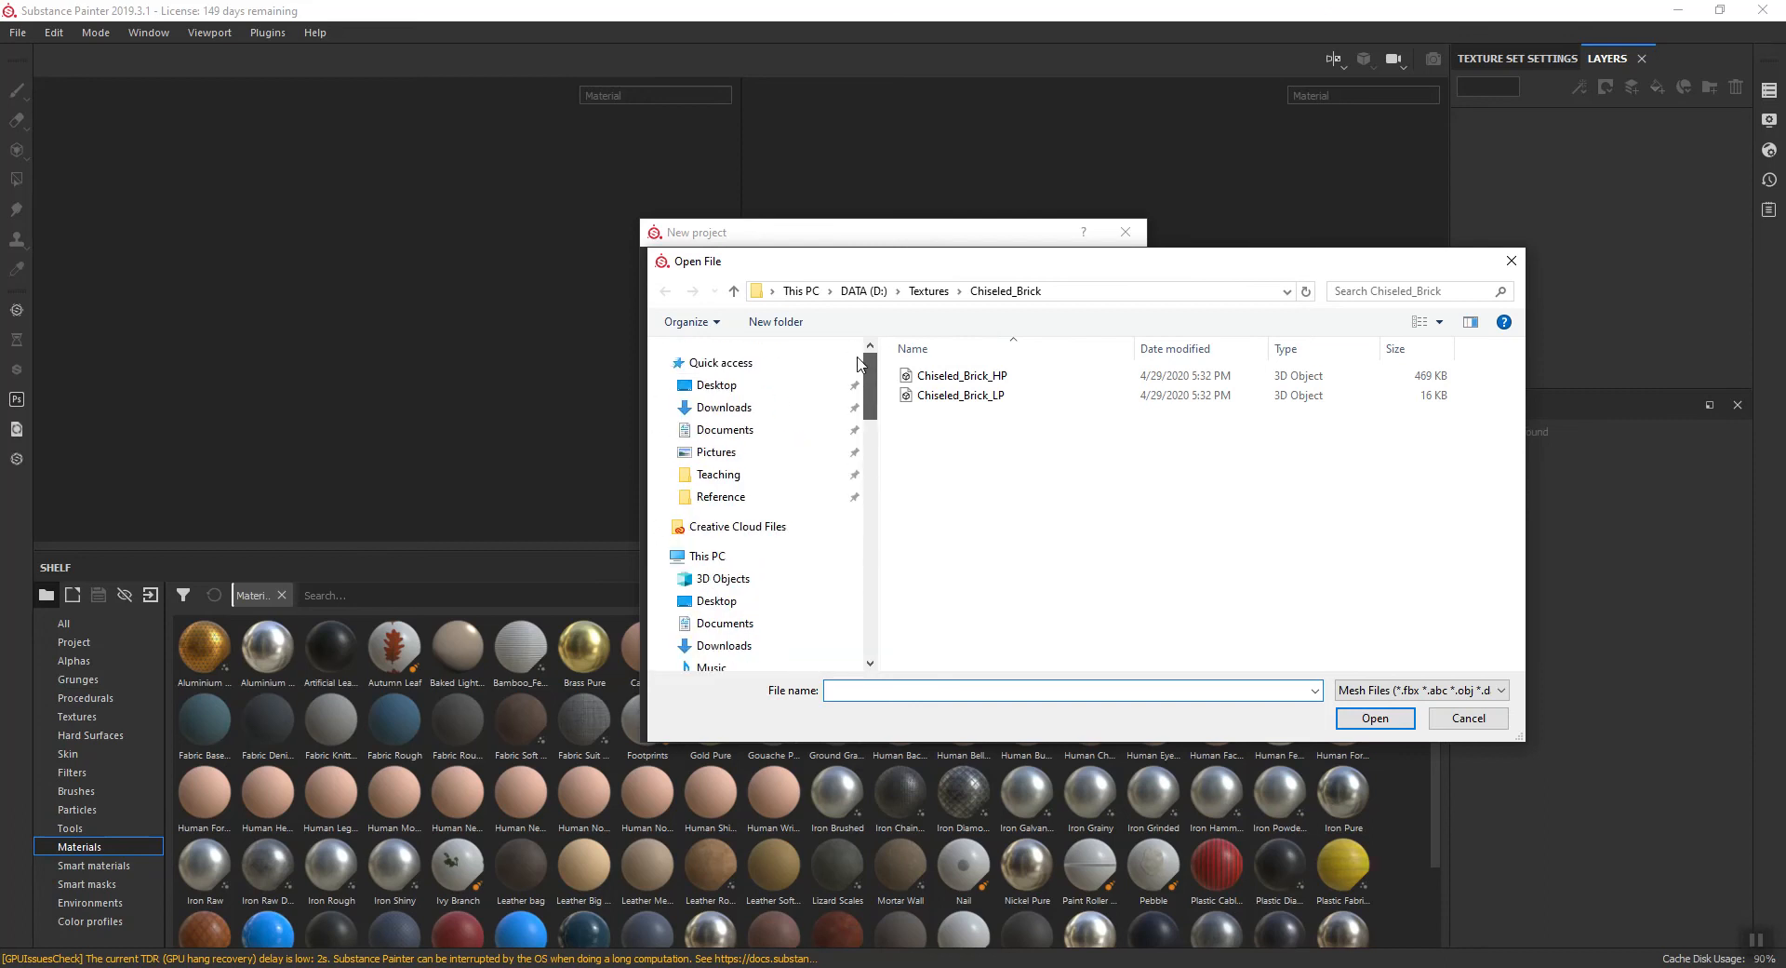
click(790, 429)
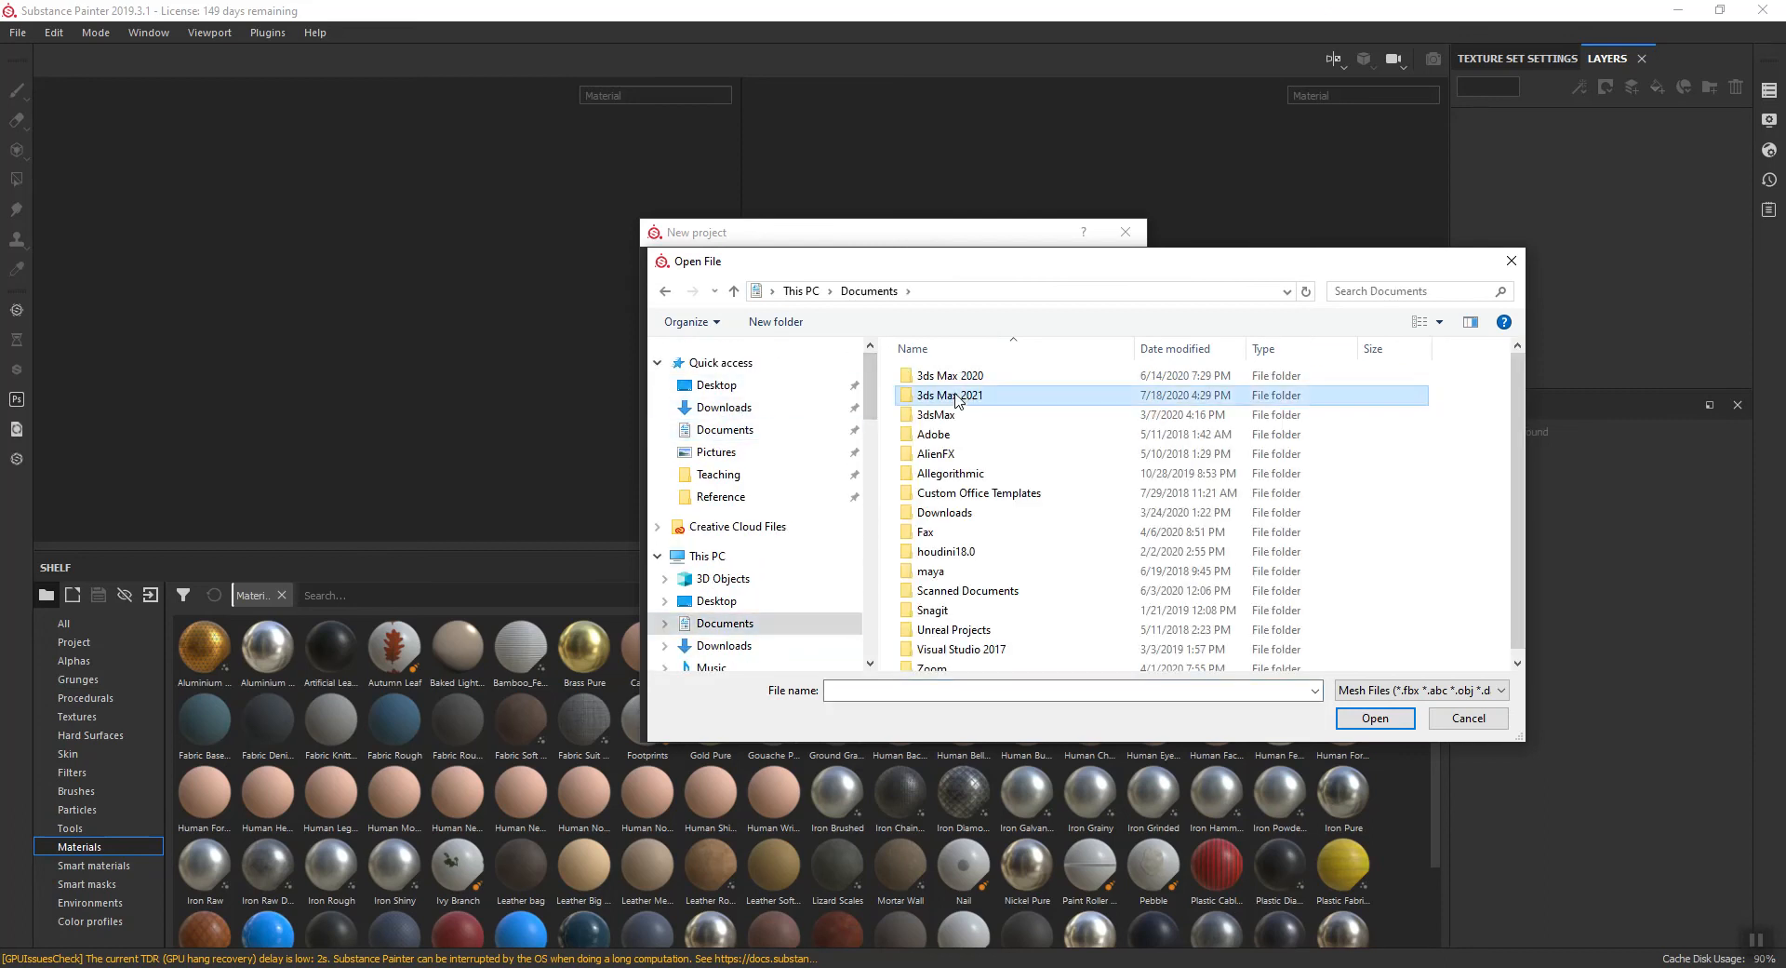
double_click(955, 400)
double_click(946, 612)
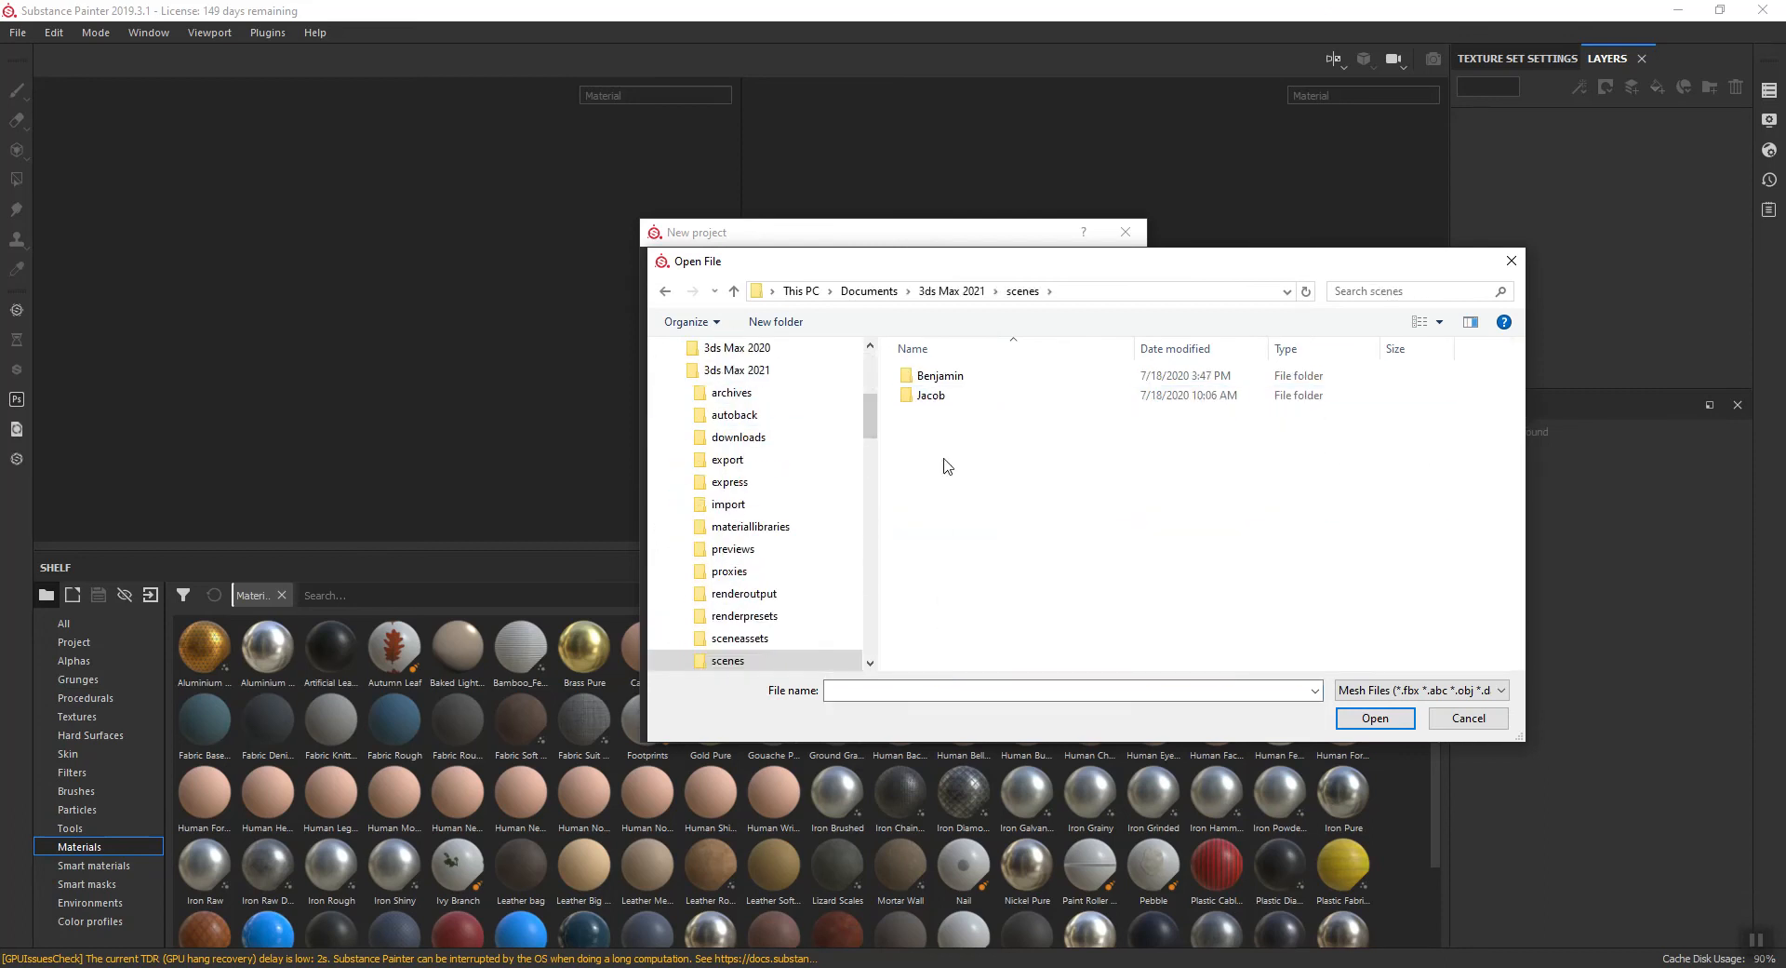
- Load Shield_LP from the Roman_Shields folder and create the project with the Unreal Engine 4 template at 2048 resolution and DirectX normals
double_click(935, 376)
click(931, 397)
double_click(931, 397)
double_click(958, 376)
click(1040, 421)
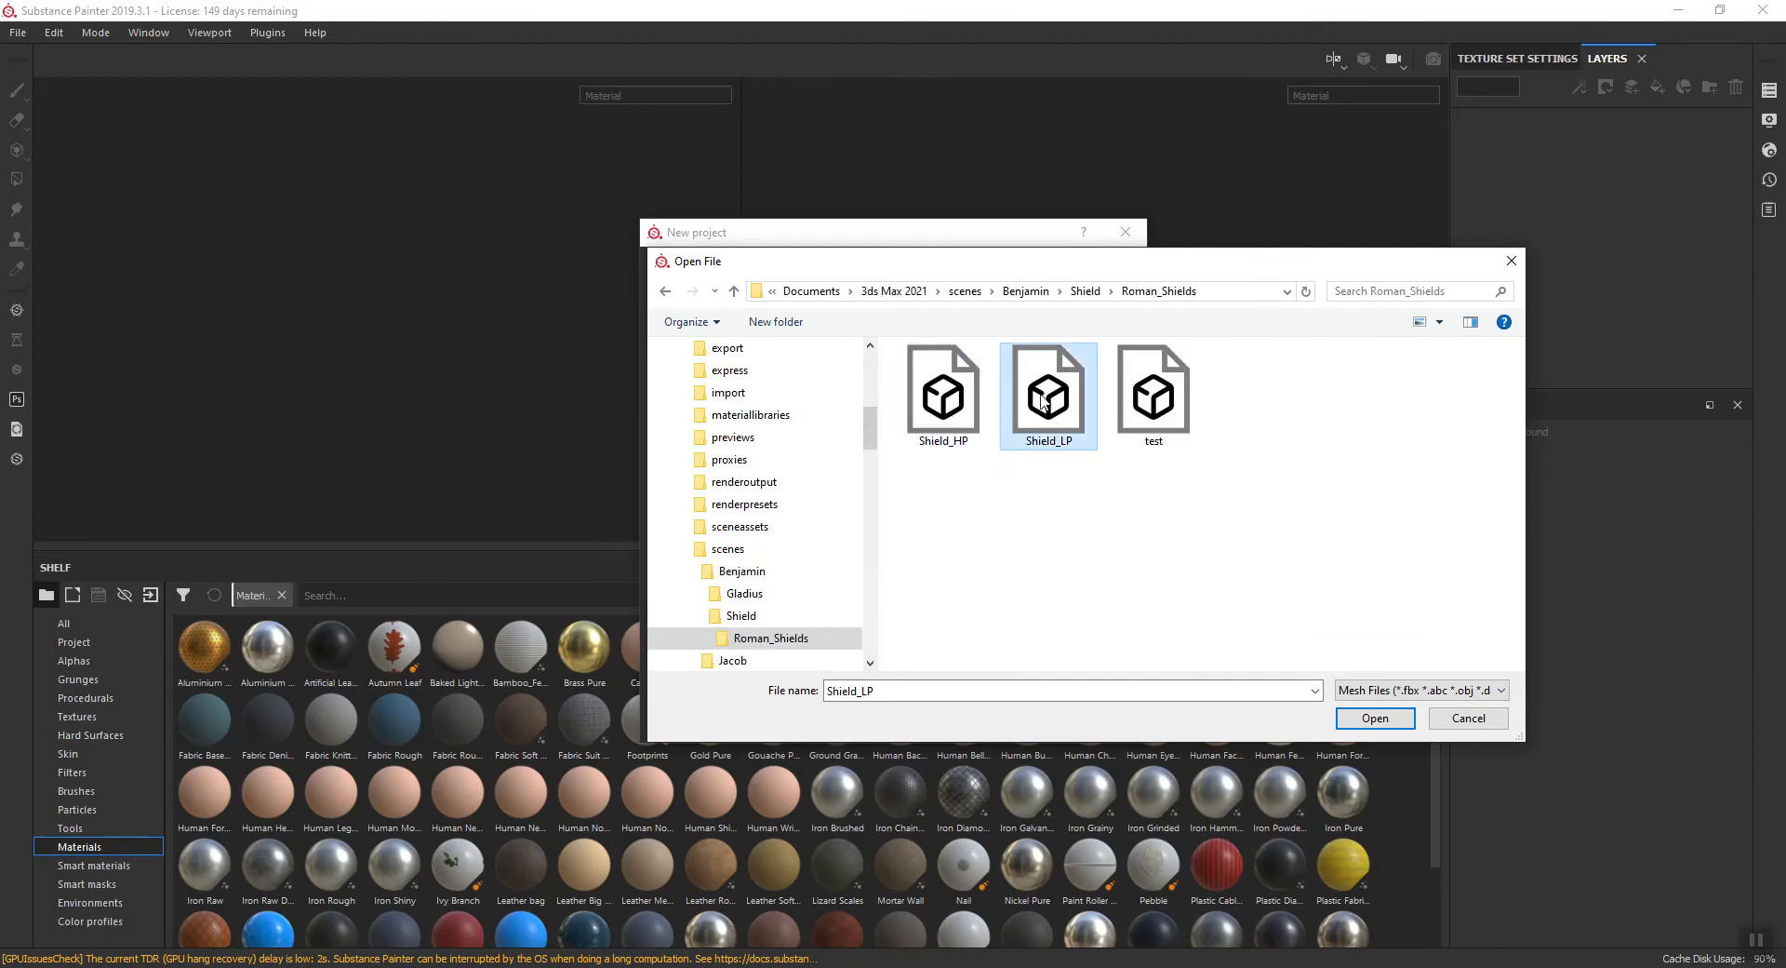
click(1383, 725)
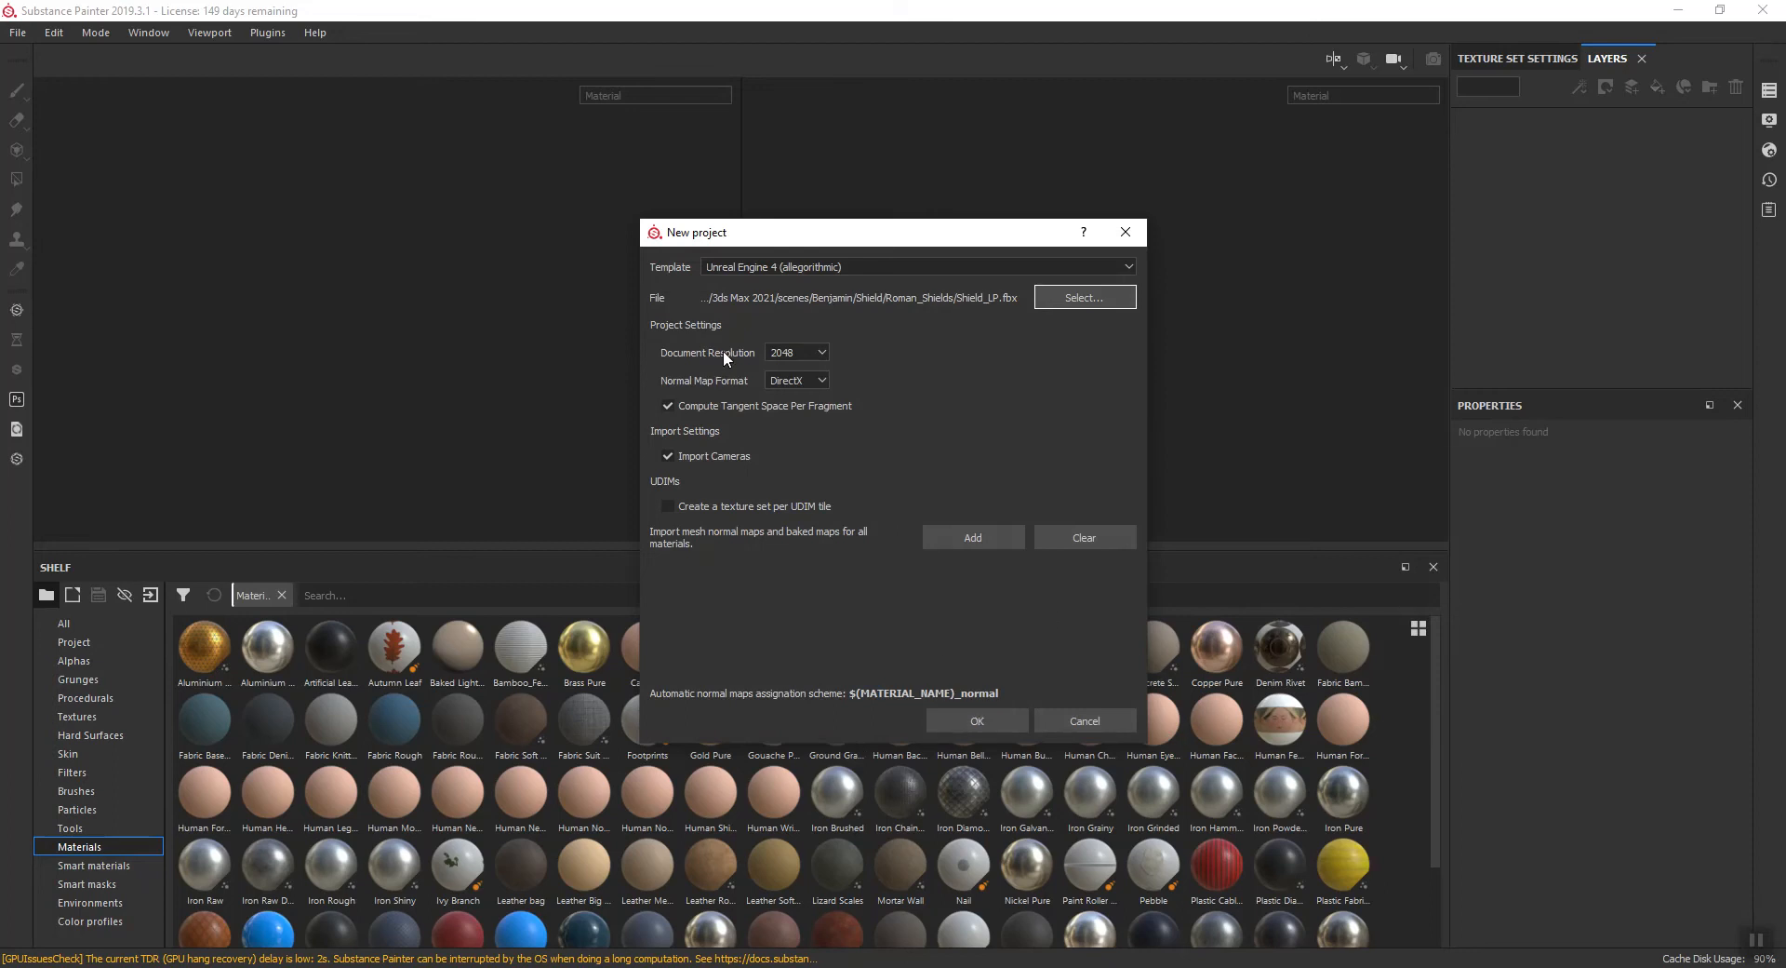
click(987, 726)
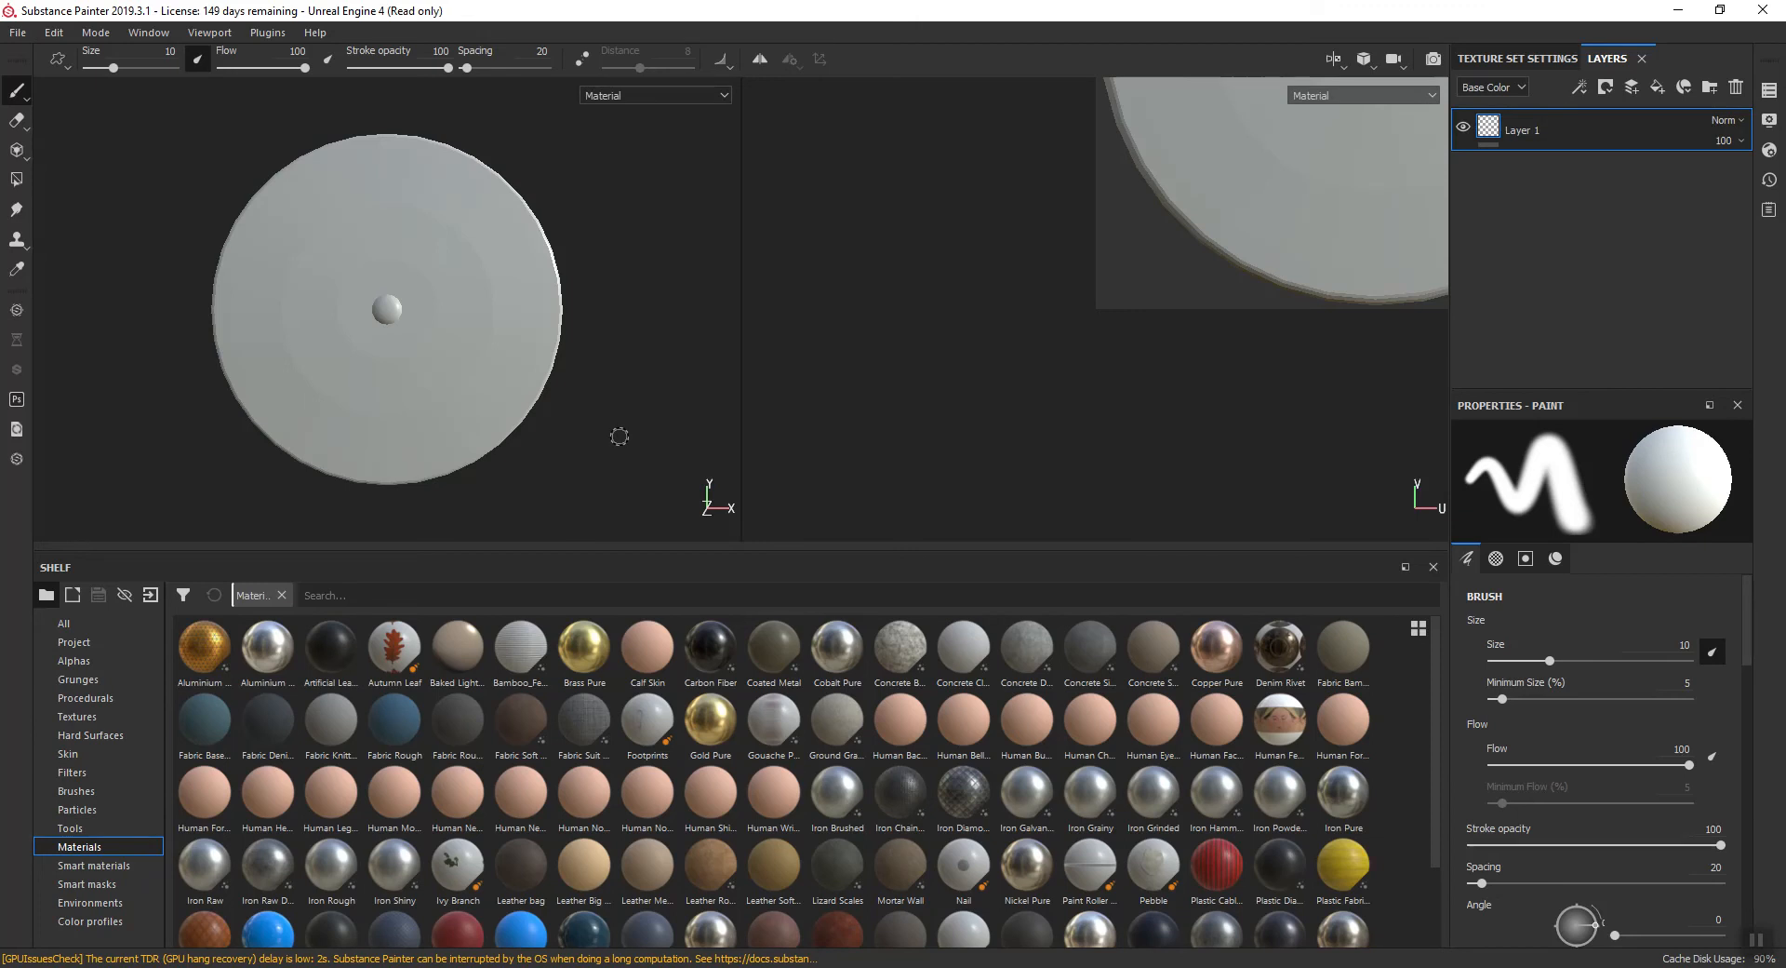
- Examine the surface shading and rim of the imported low-poly shield up close in the 3D view
scroll(442, 222, down, 2)
scroll(443, 222, up, 3)
scroll(490, 239, up, 2)
scroll(531, 299, down, 2)
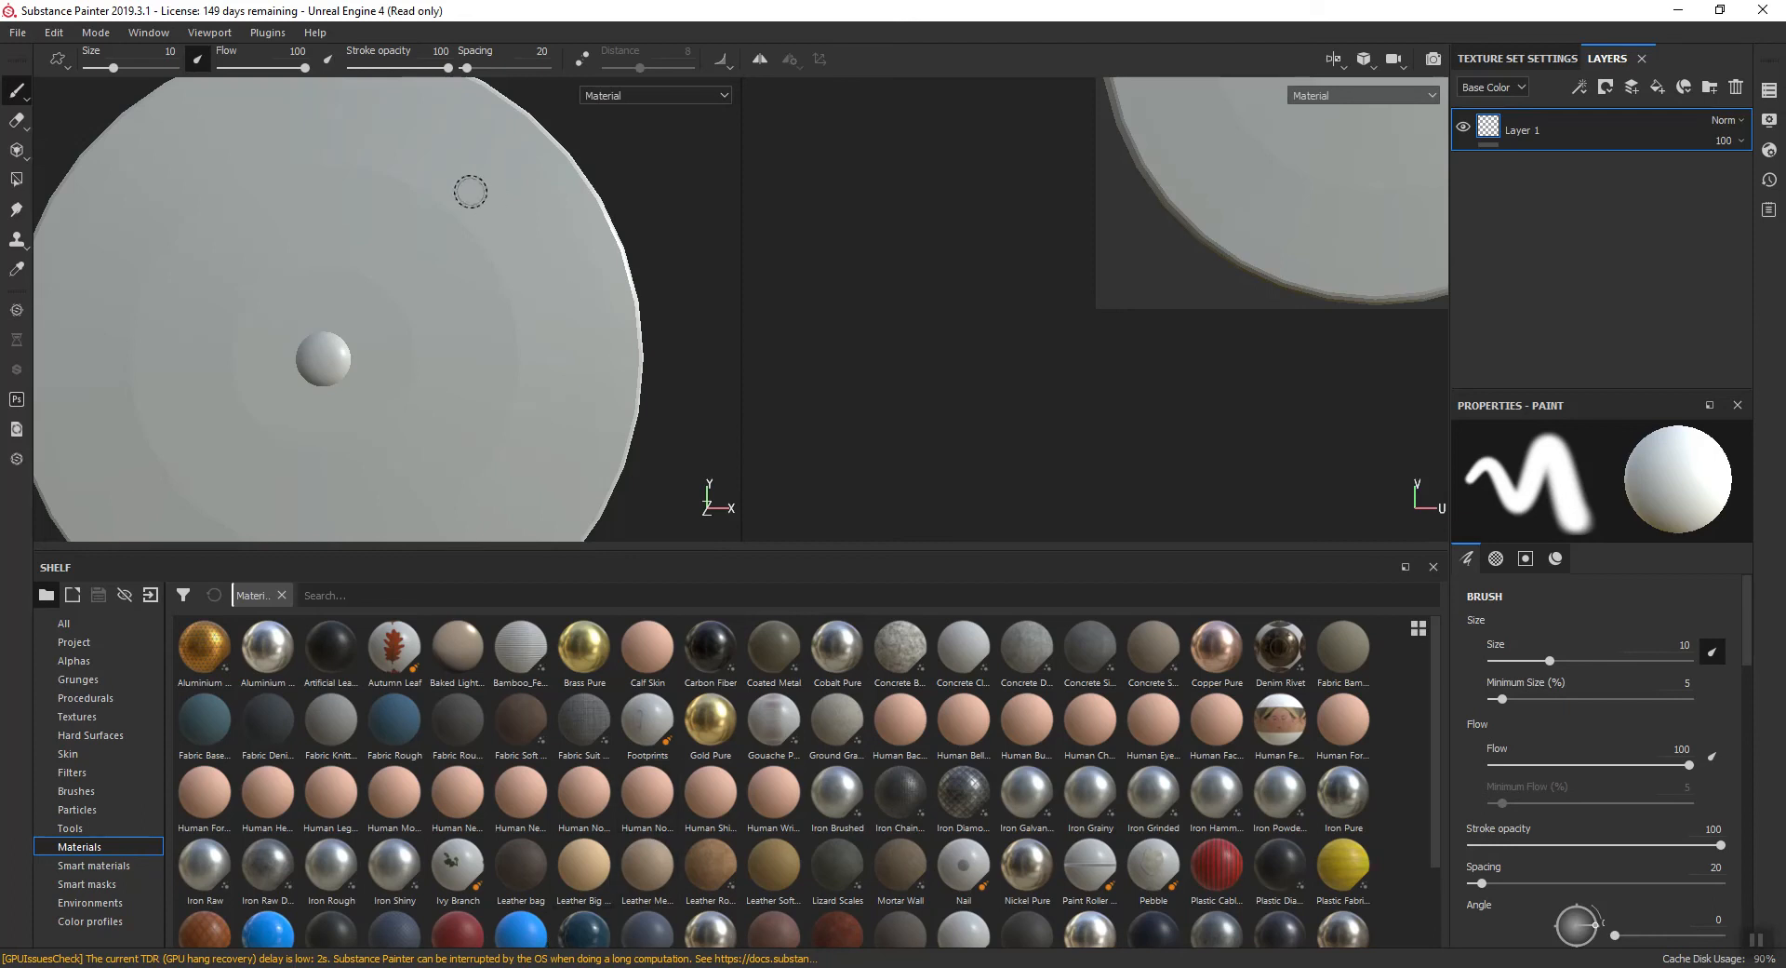
scroll(456, 242, down, 3)
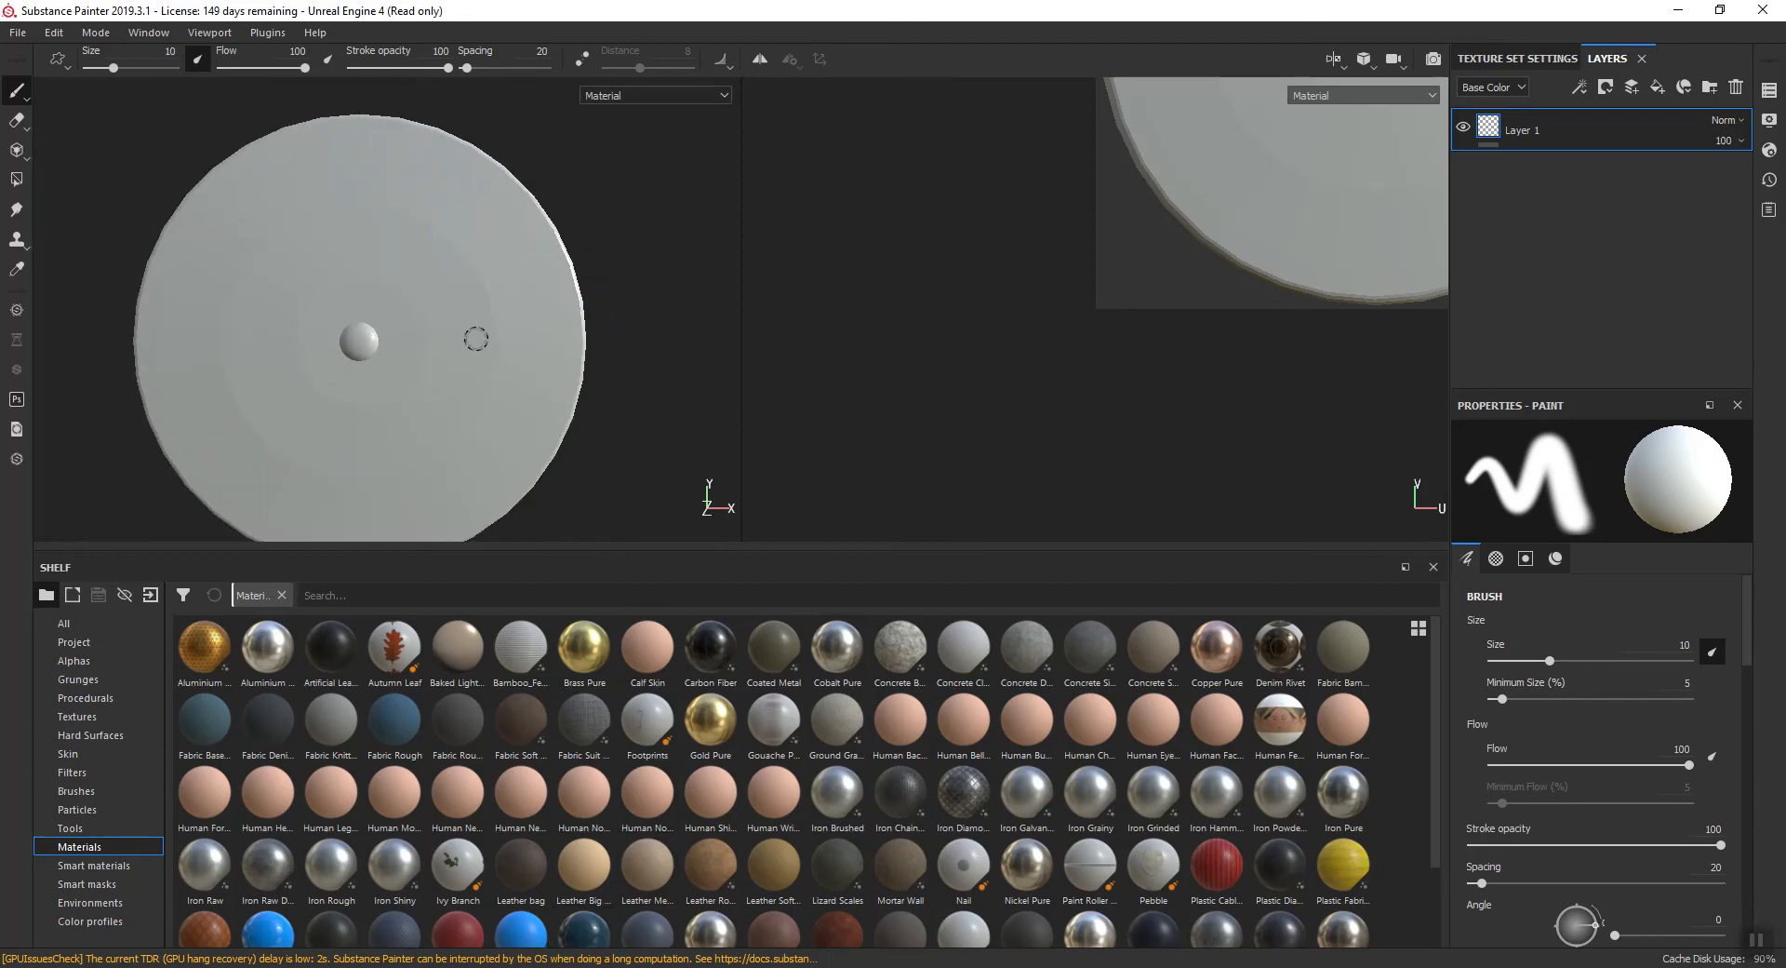
scroll(455, 307, up, 6)
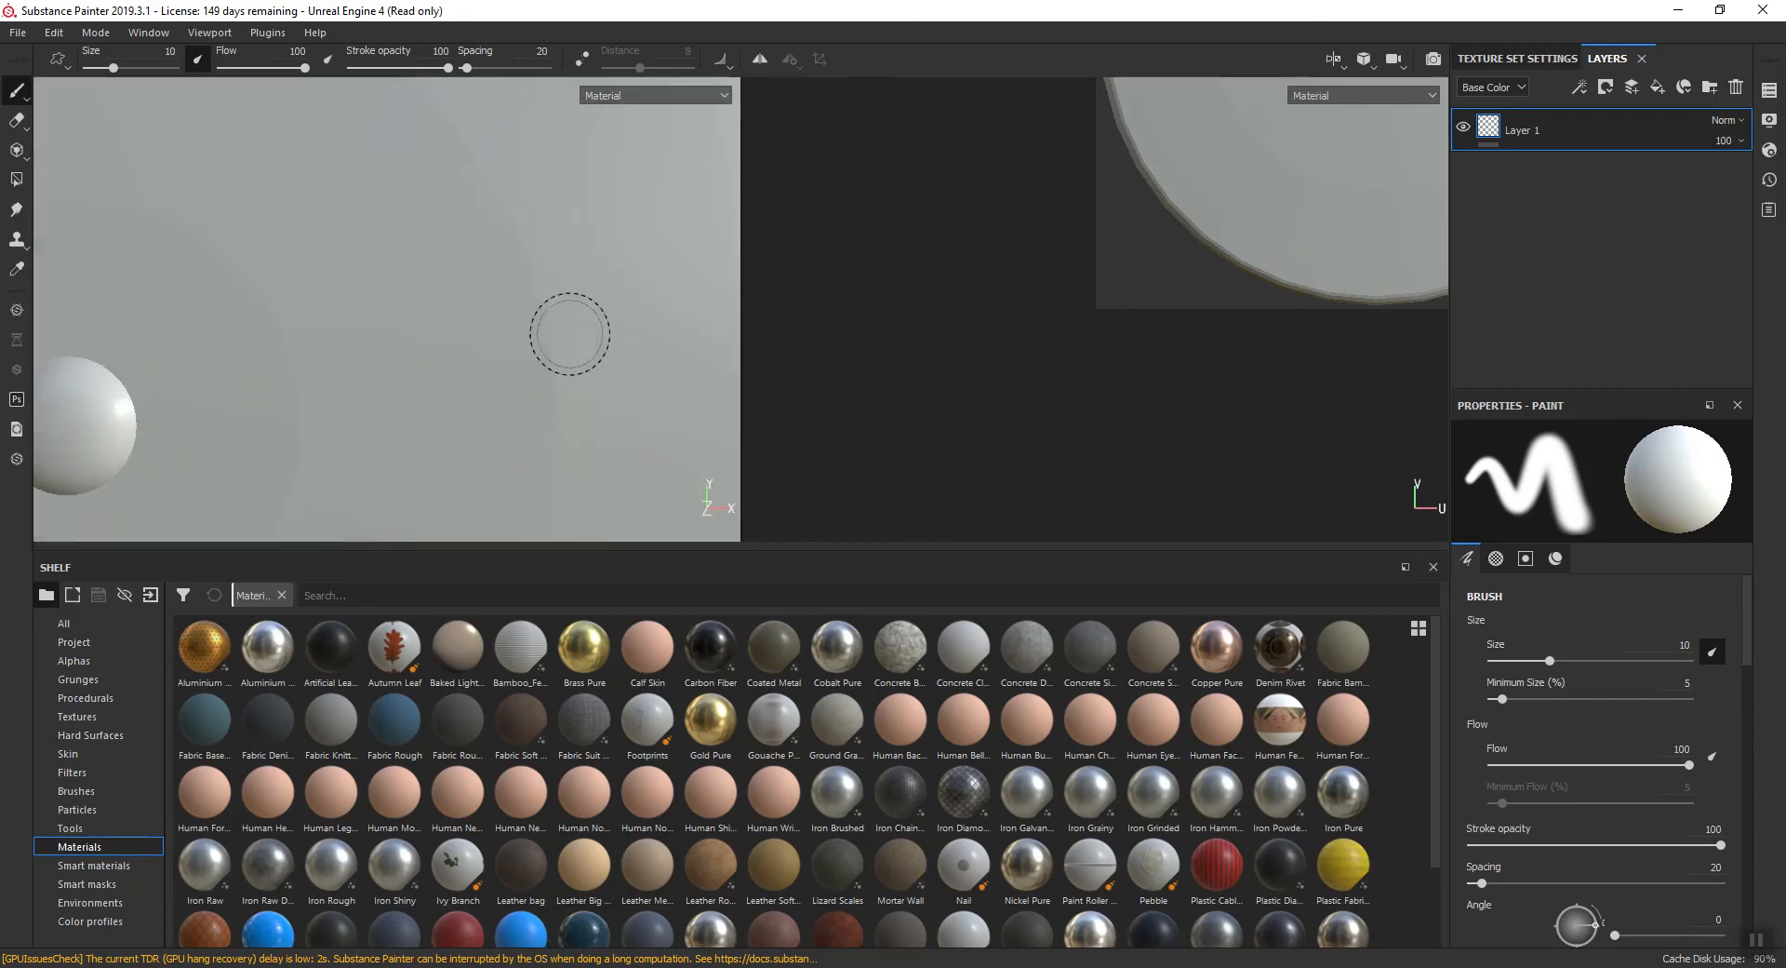
scroll(439, 367, up, 5)
scroll(439, 365, down, 6)
scroll(438, 365, down, 2)
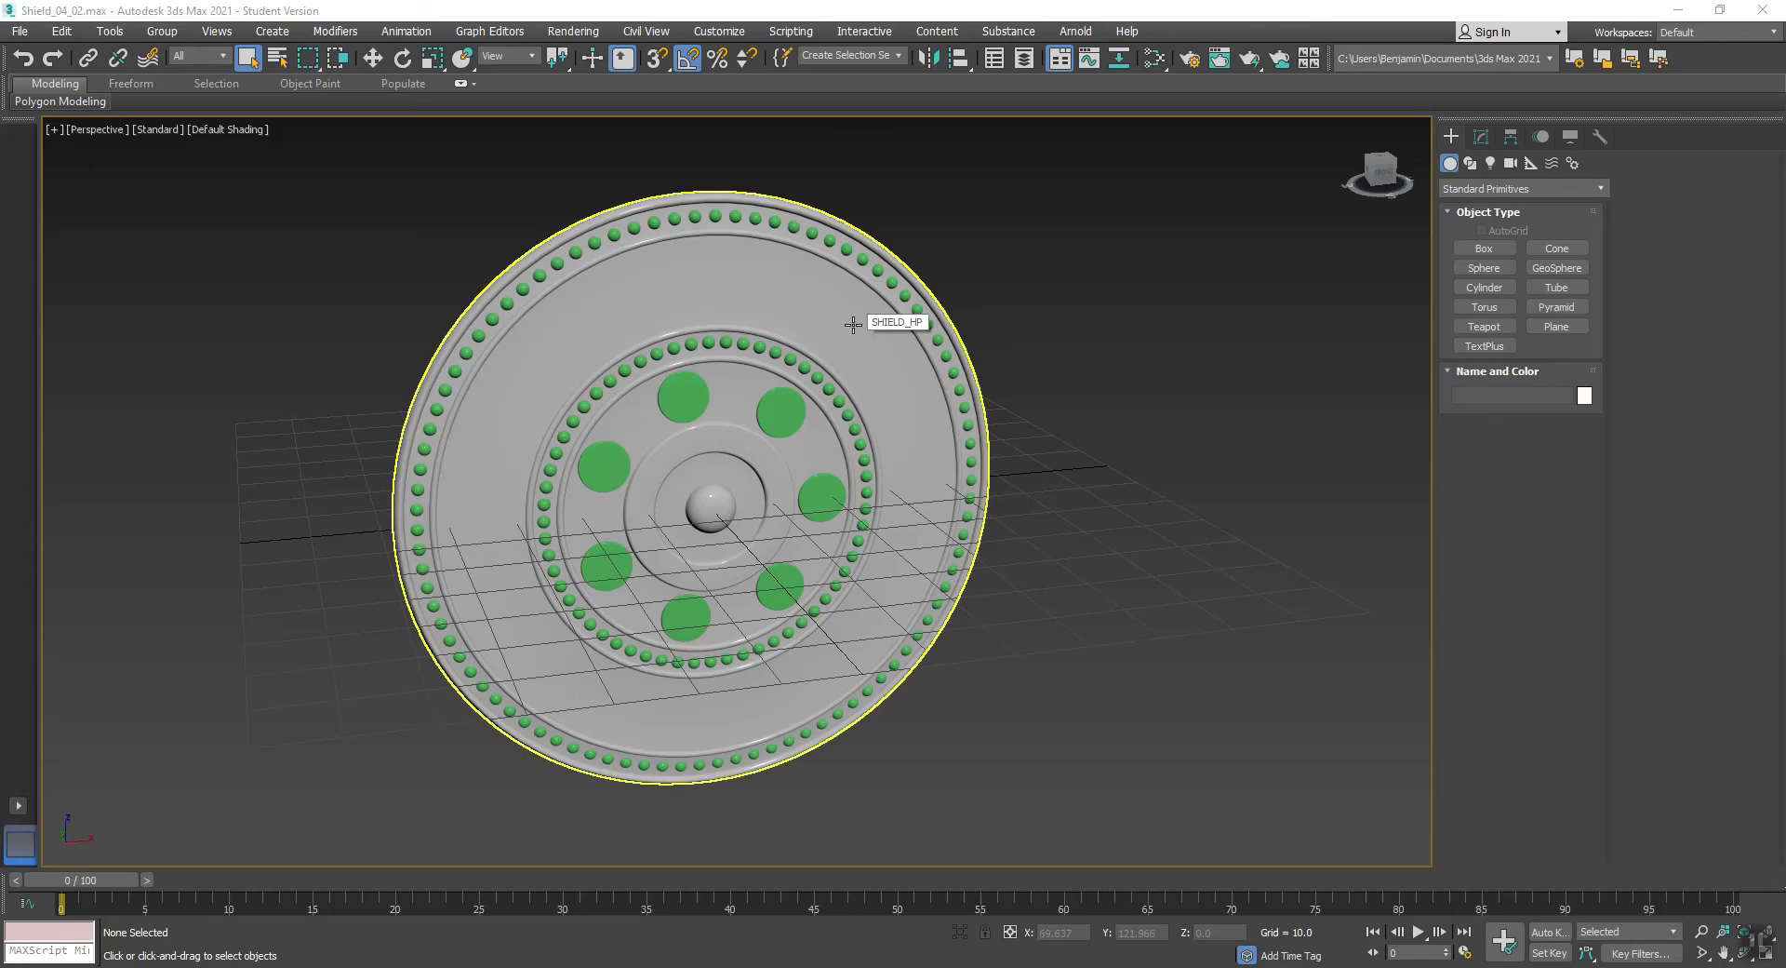
- Switch to 3ds Max, unhide and select the LP Shield selection set, and hide all unselected objects
click(900, 53)
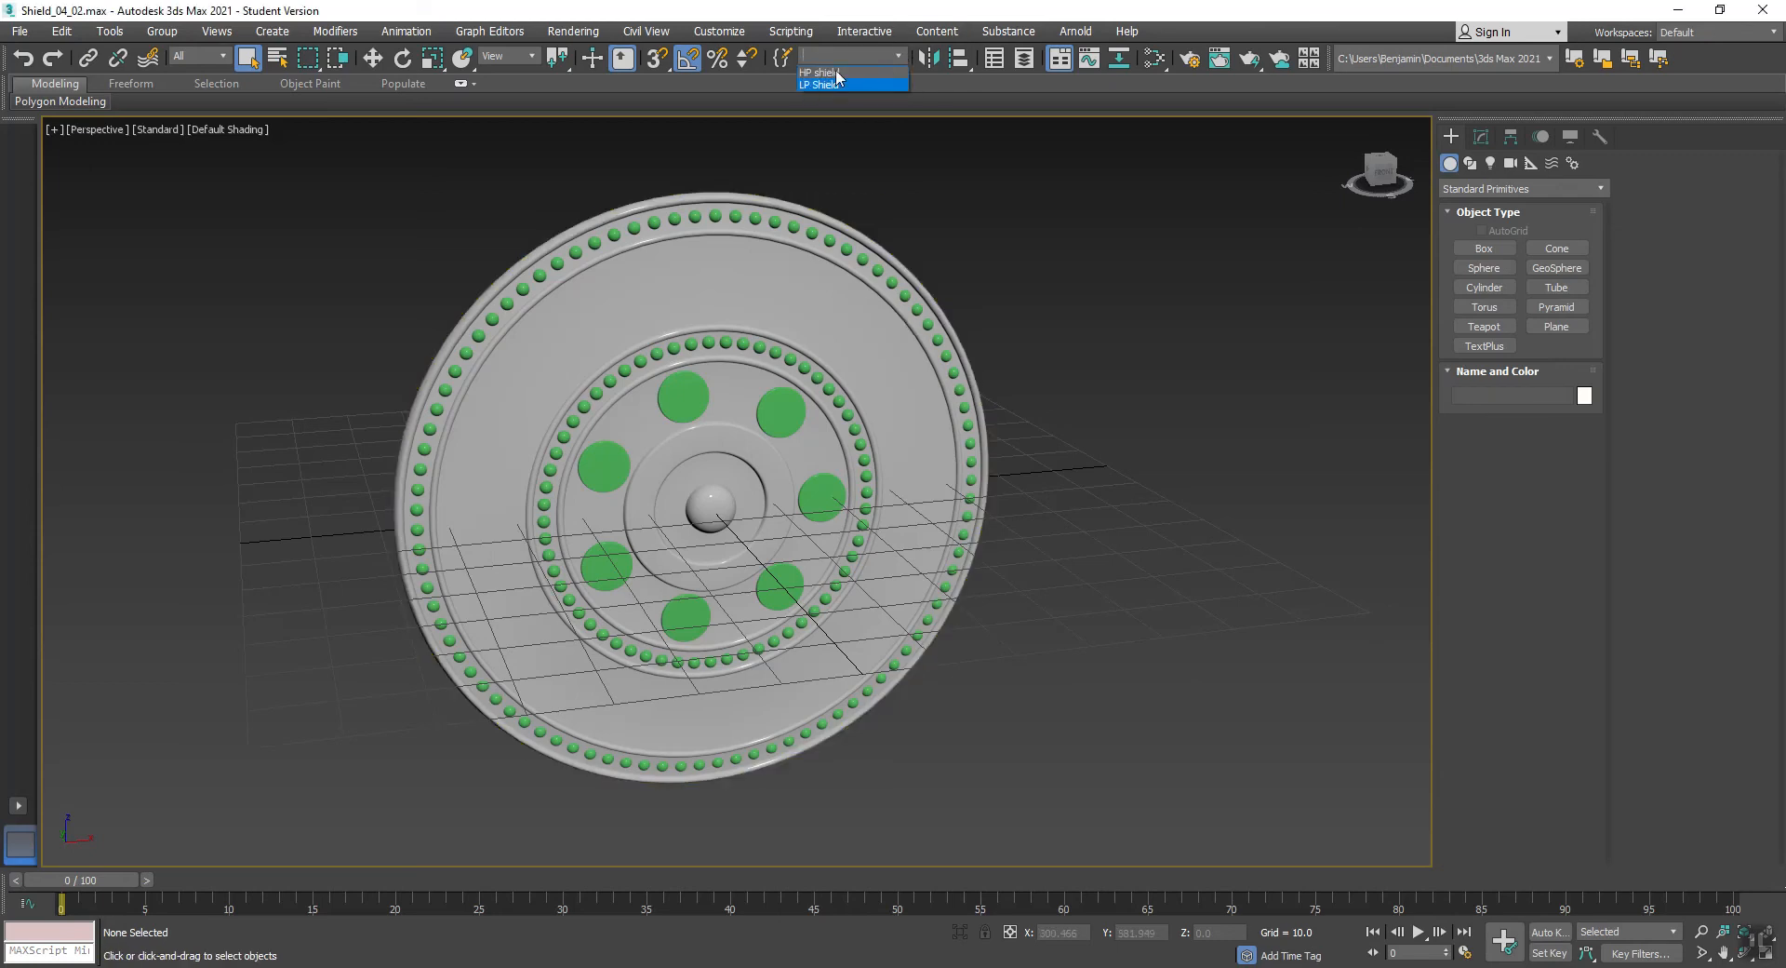
click(818, 84)
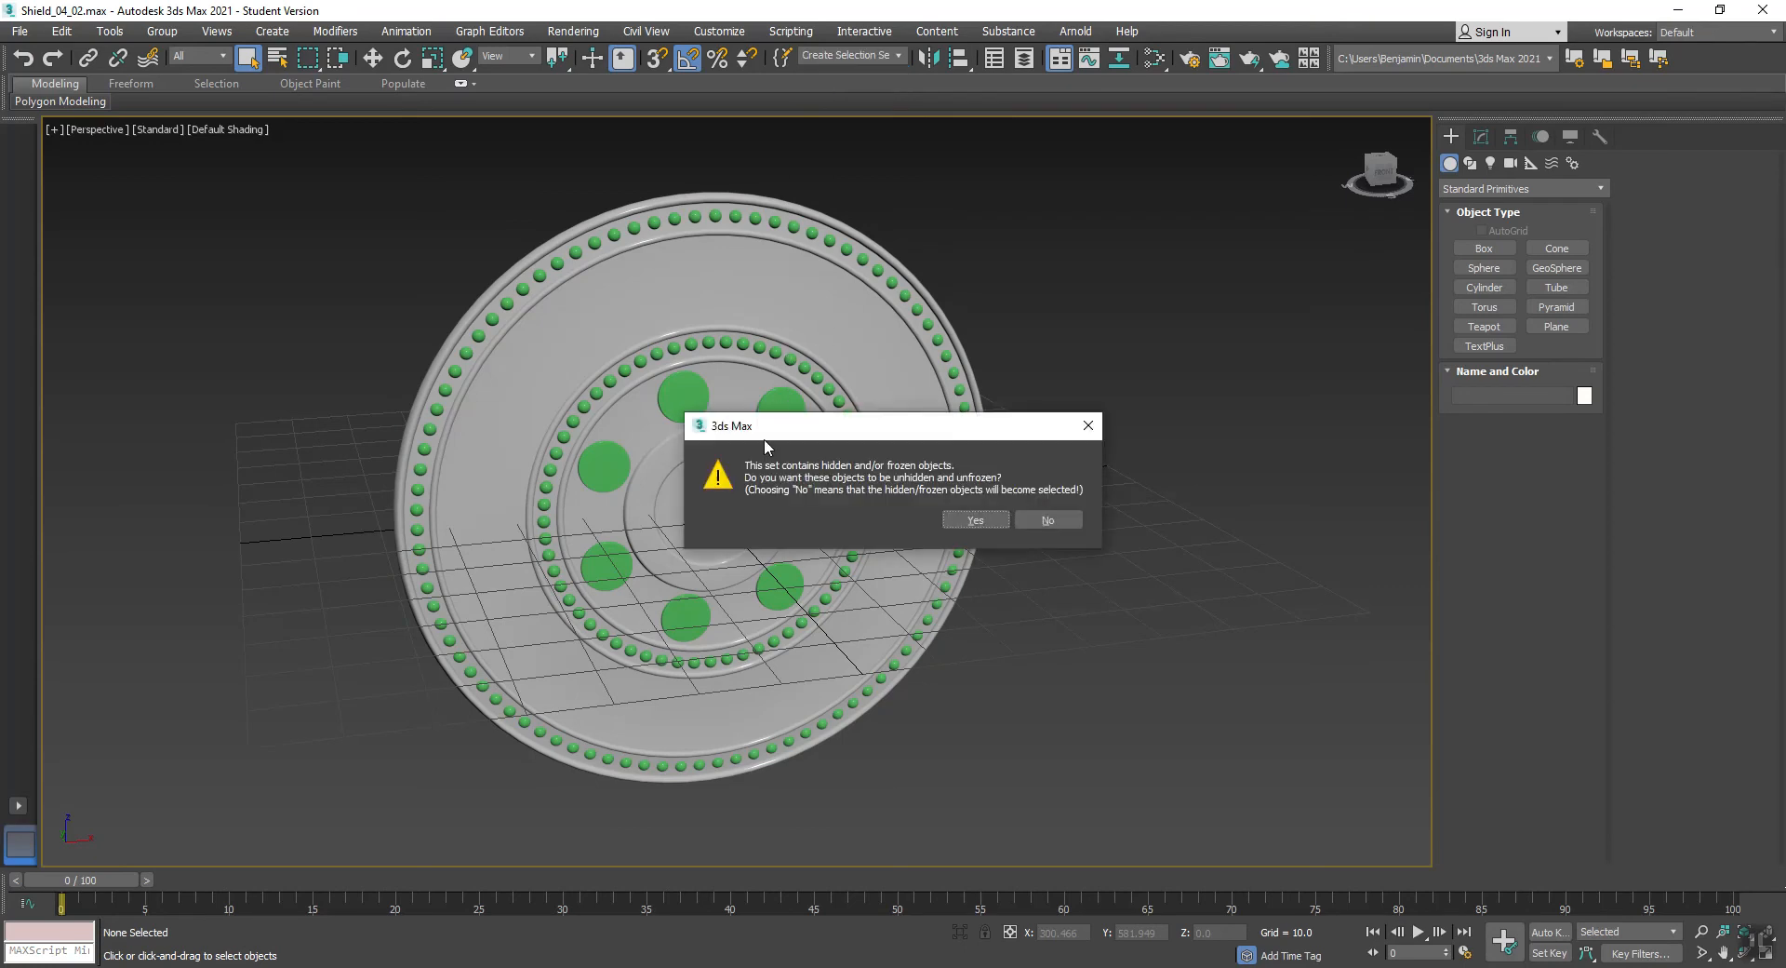
click(980, 523)
right_click(1112, 381)
click(1129, 293)
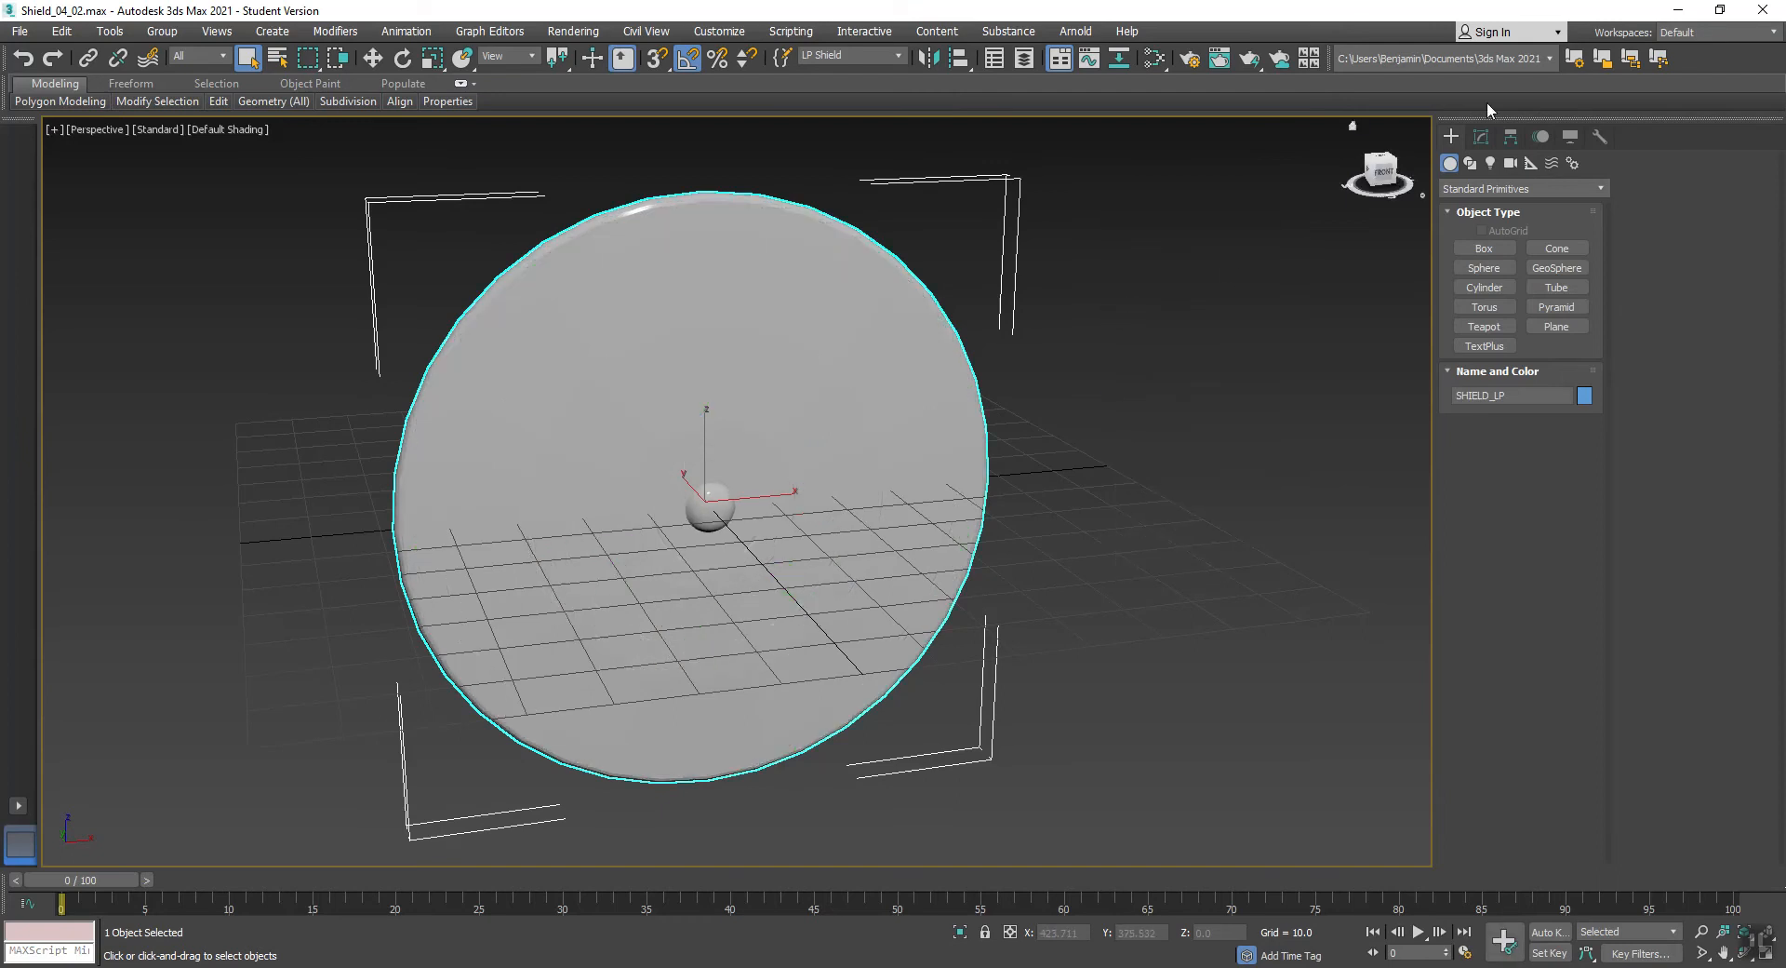
- Check the smoothing groups assigned to the low-poly shield's polygons in its Edit Poly modifier
click(1483, 138)
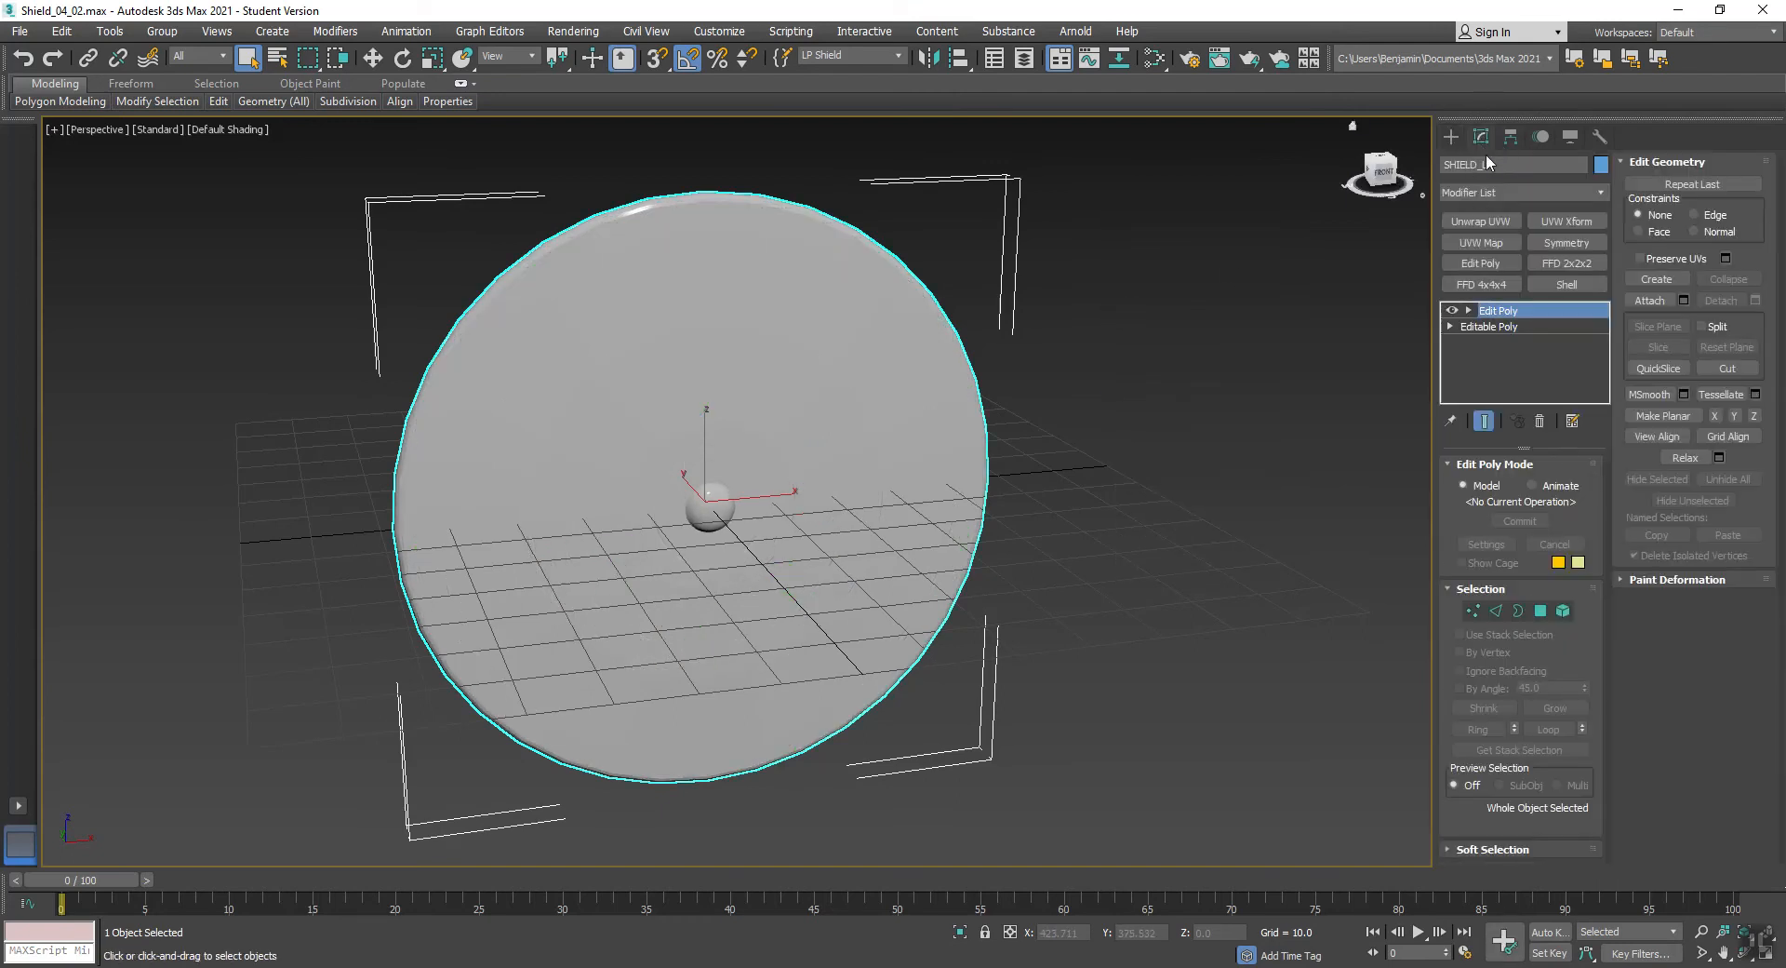
click(1564, 612)
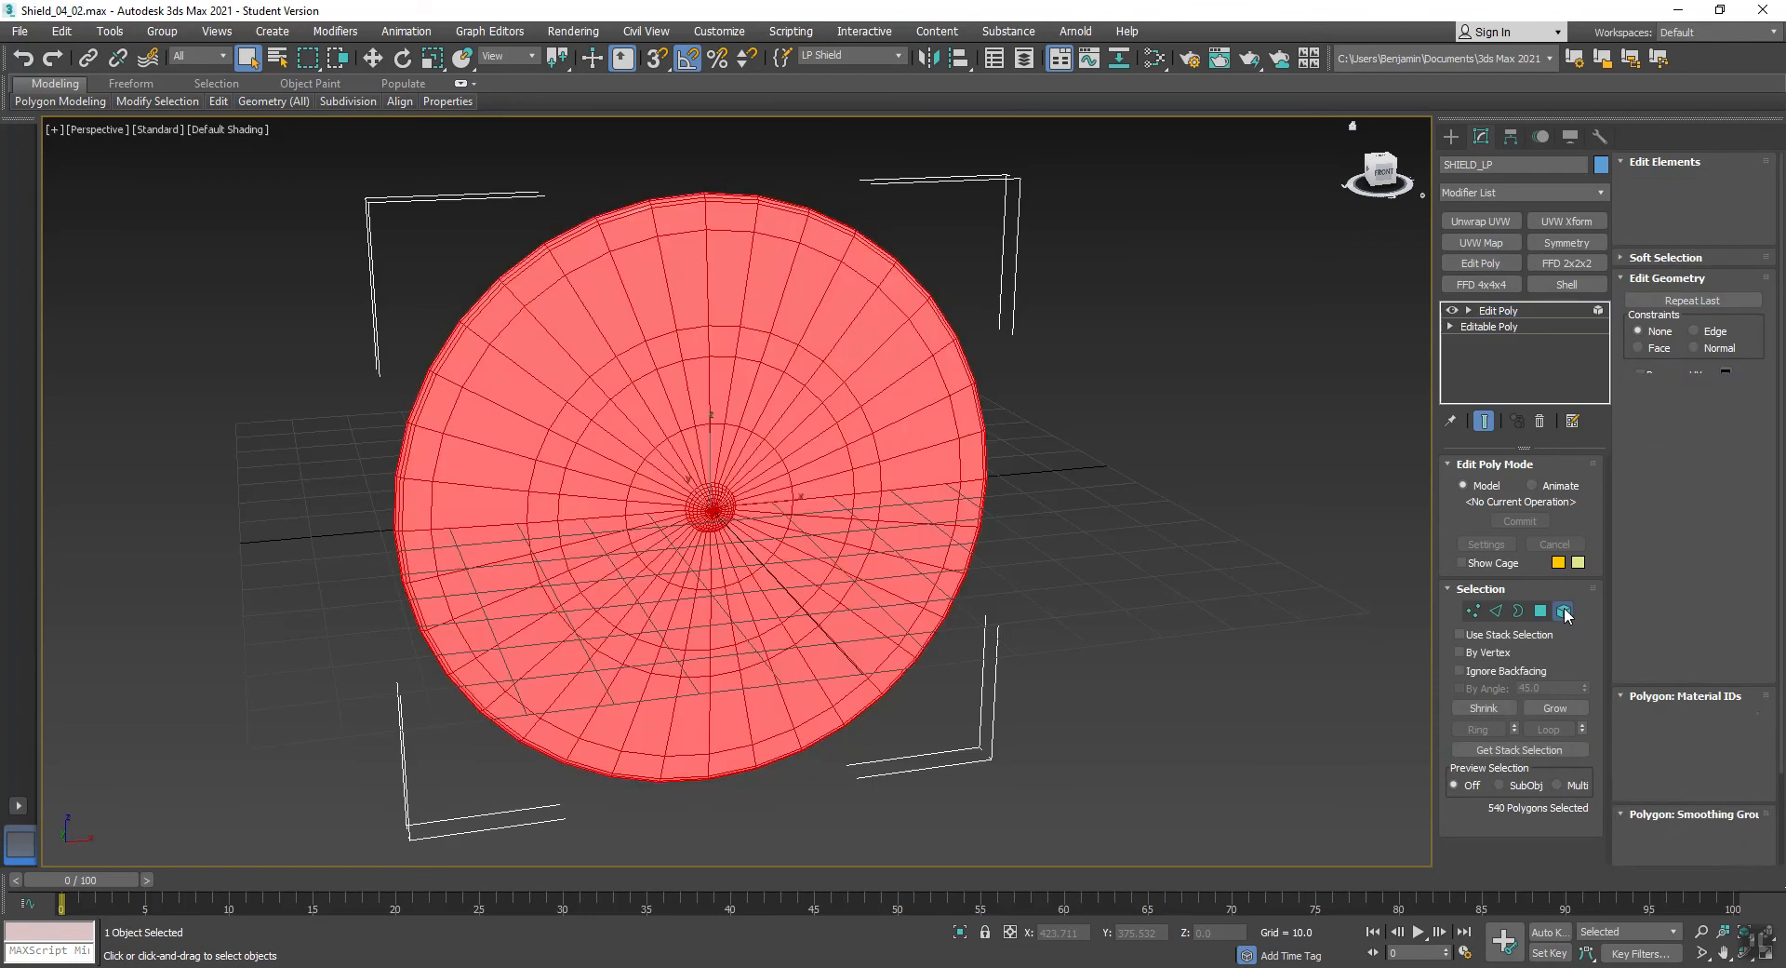
drag(1702, 705, 1698, 617)
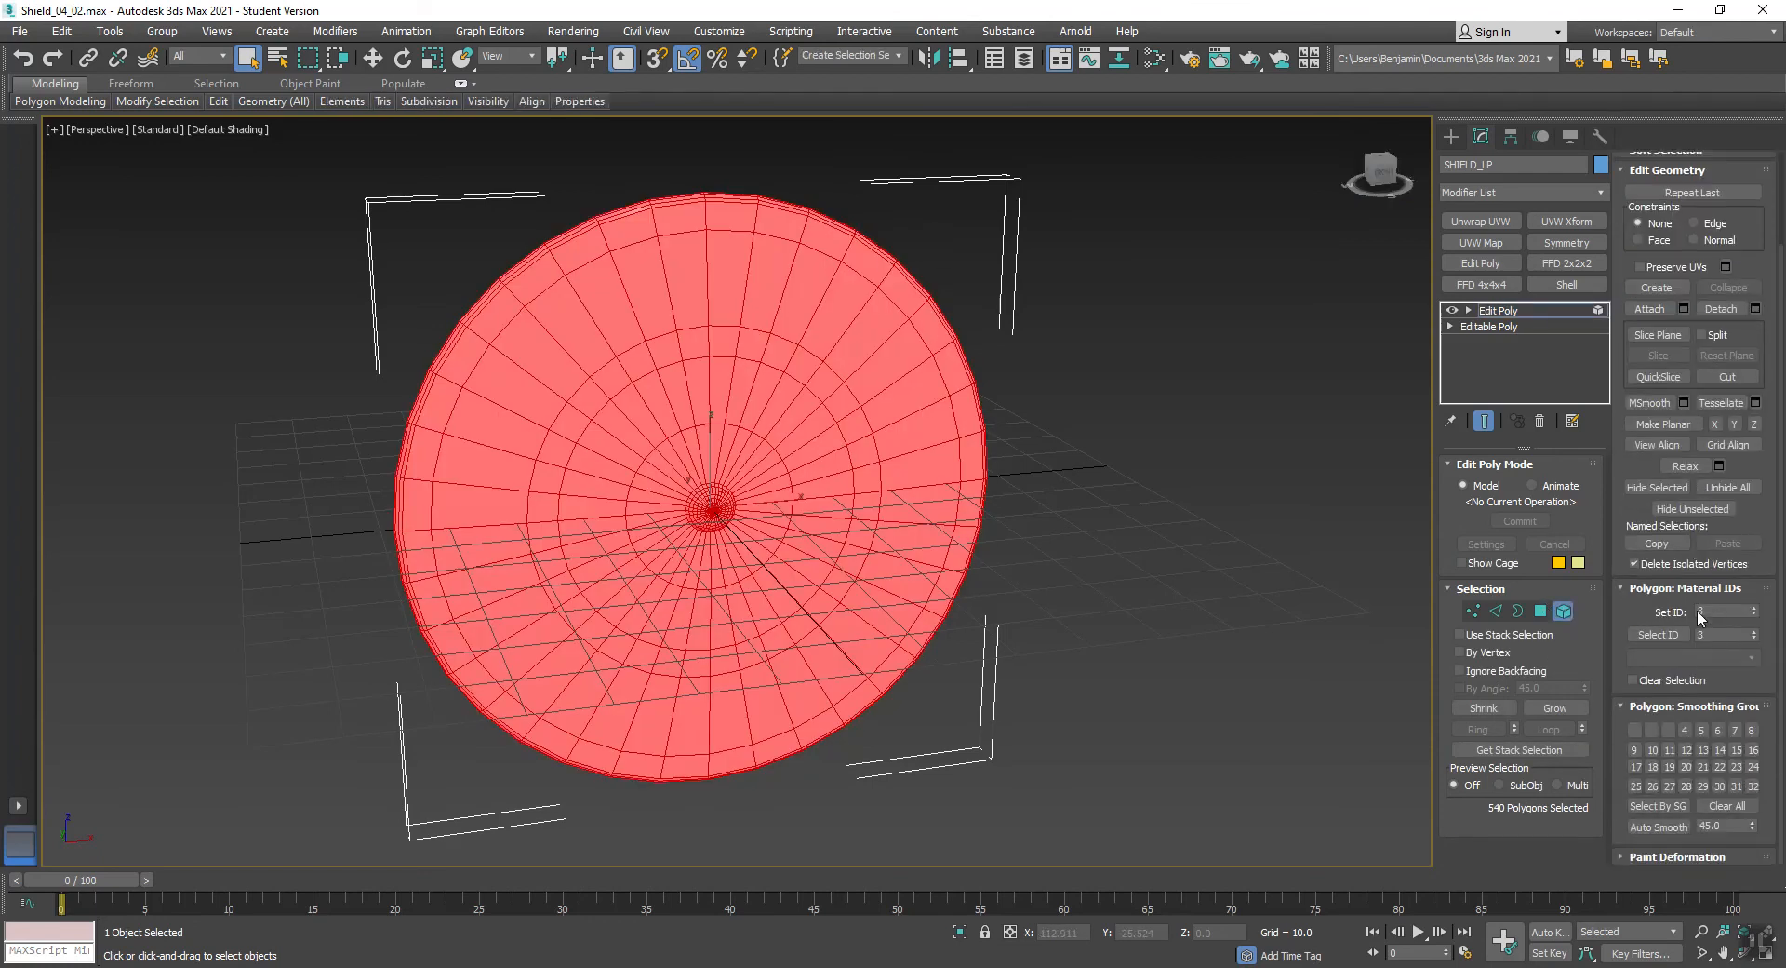
click(1289, 662)
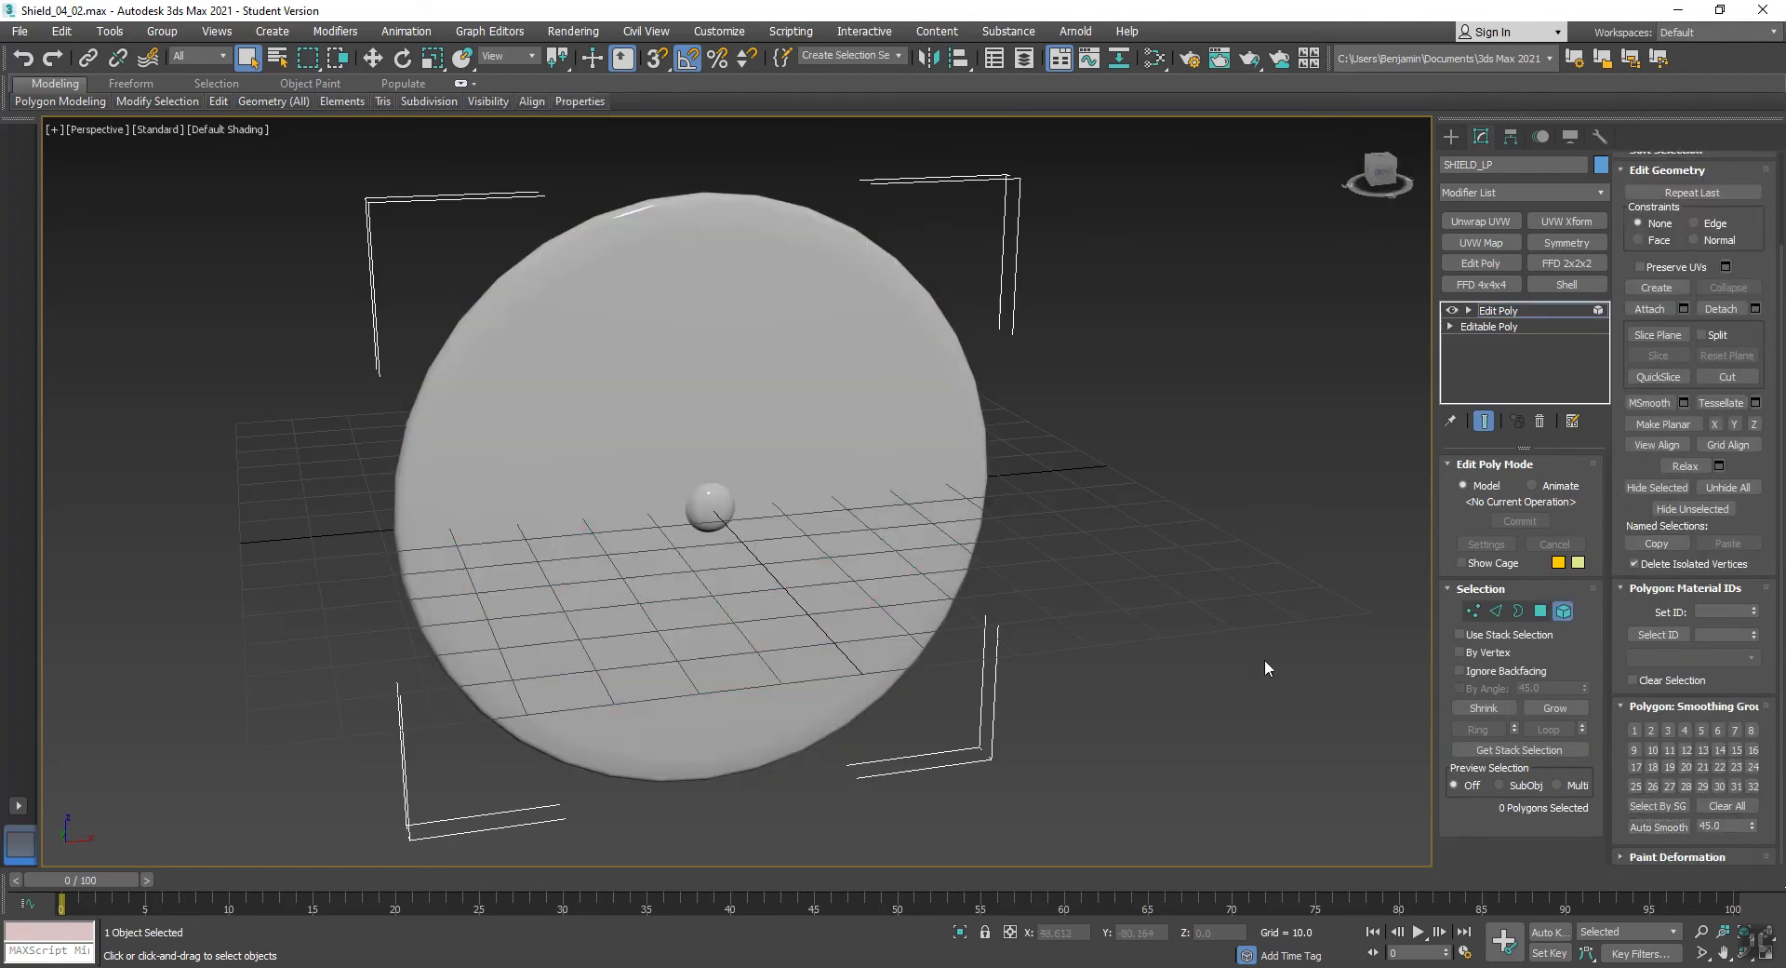
mouse_move(686, 606)
alt+middle_down()
mouse_move(658, 498)
mouse_move(710, 487)
mouse_move(729, 598)
mouse_move(686, 598)
alt+middle_up()
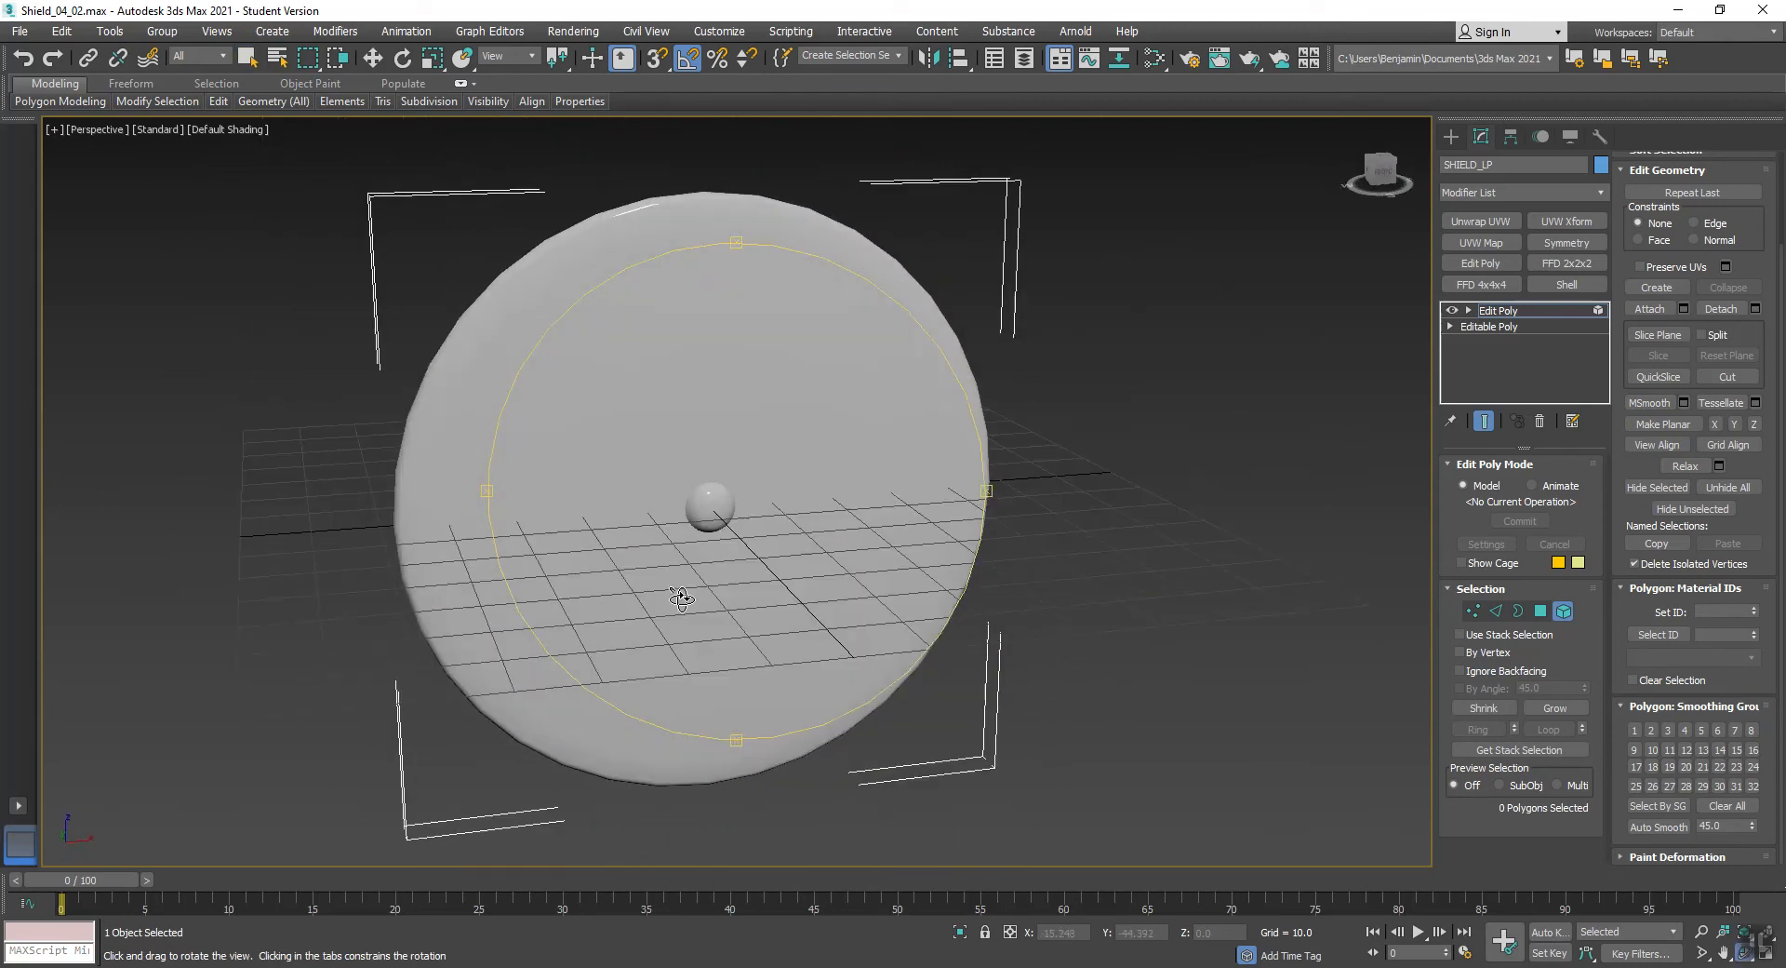
click(1564, 611)
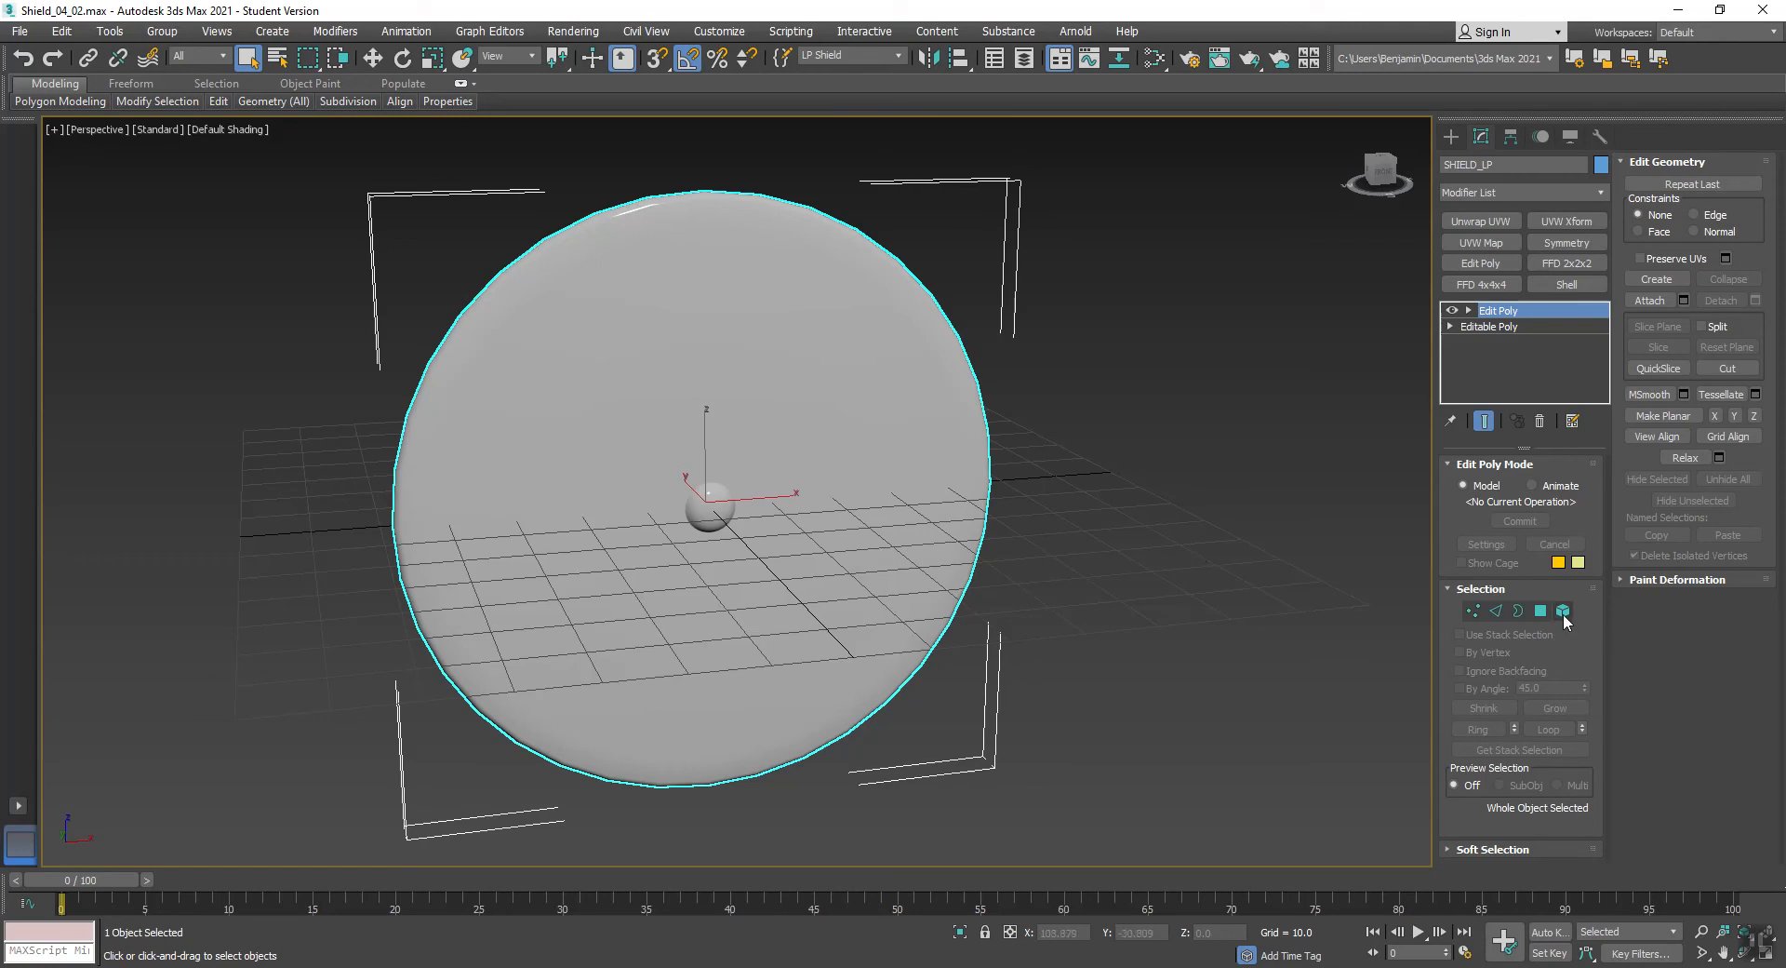
- Select the whole low-poly shield at element level, assign it to smoothing group 1, and leave element editing
click(1563, 611)
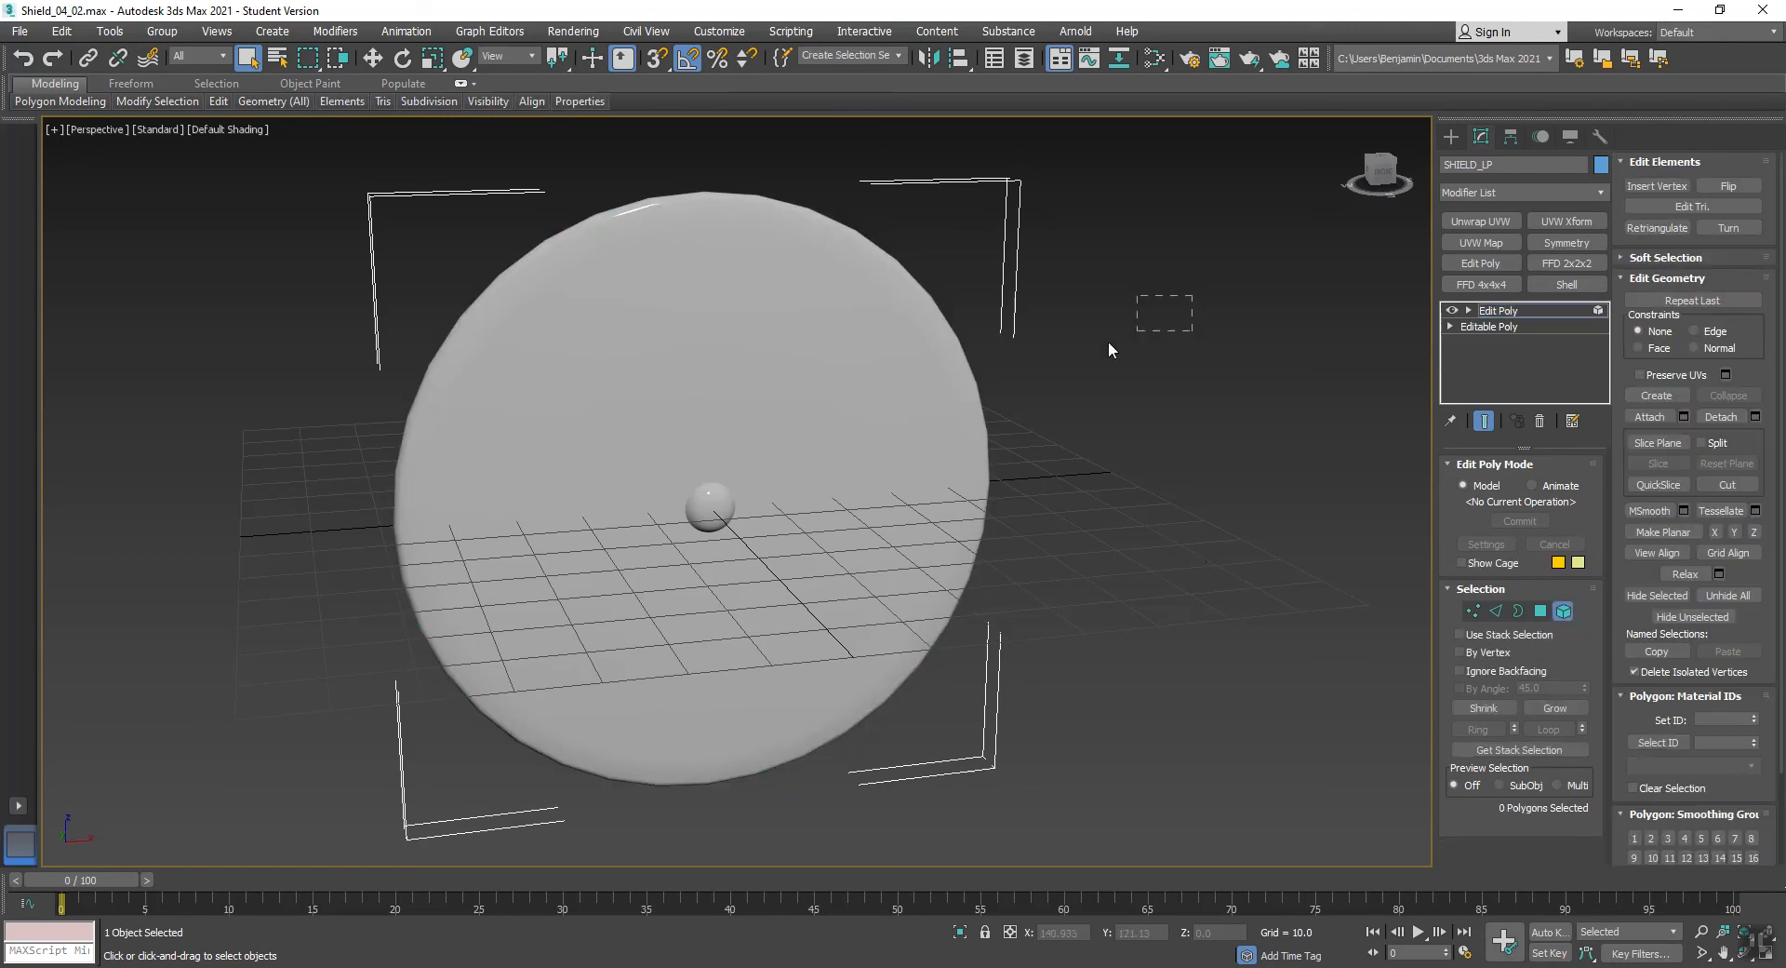
click(577, 618)
scroll(600, 540, up, 5)
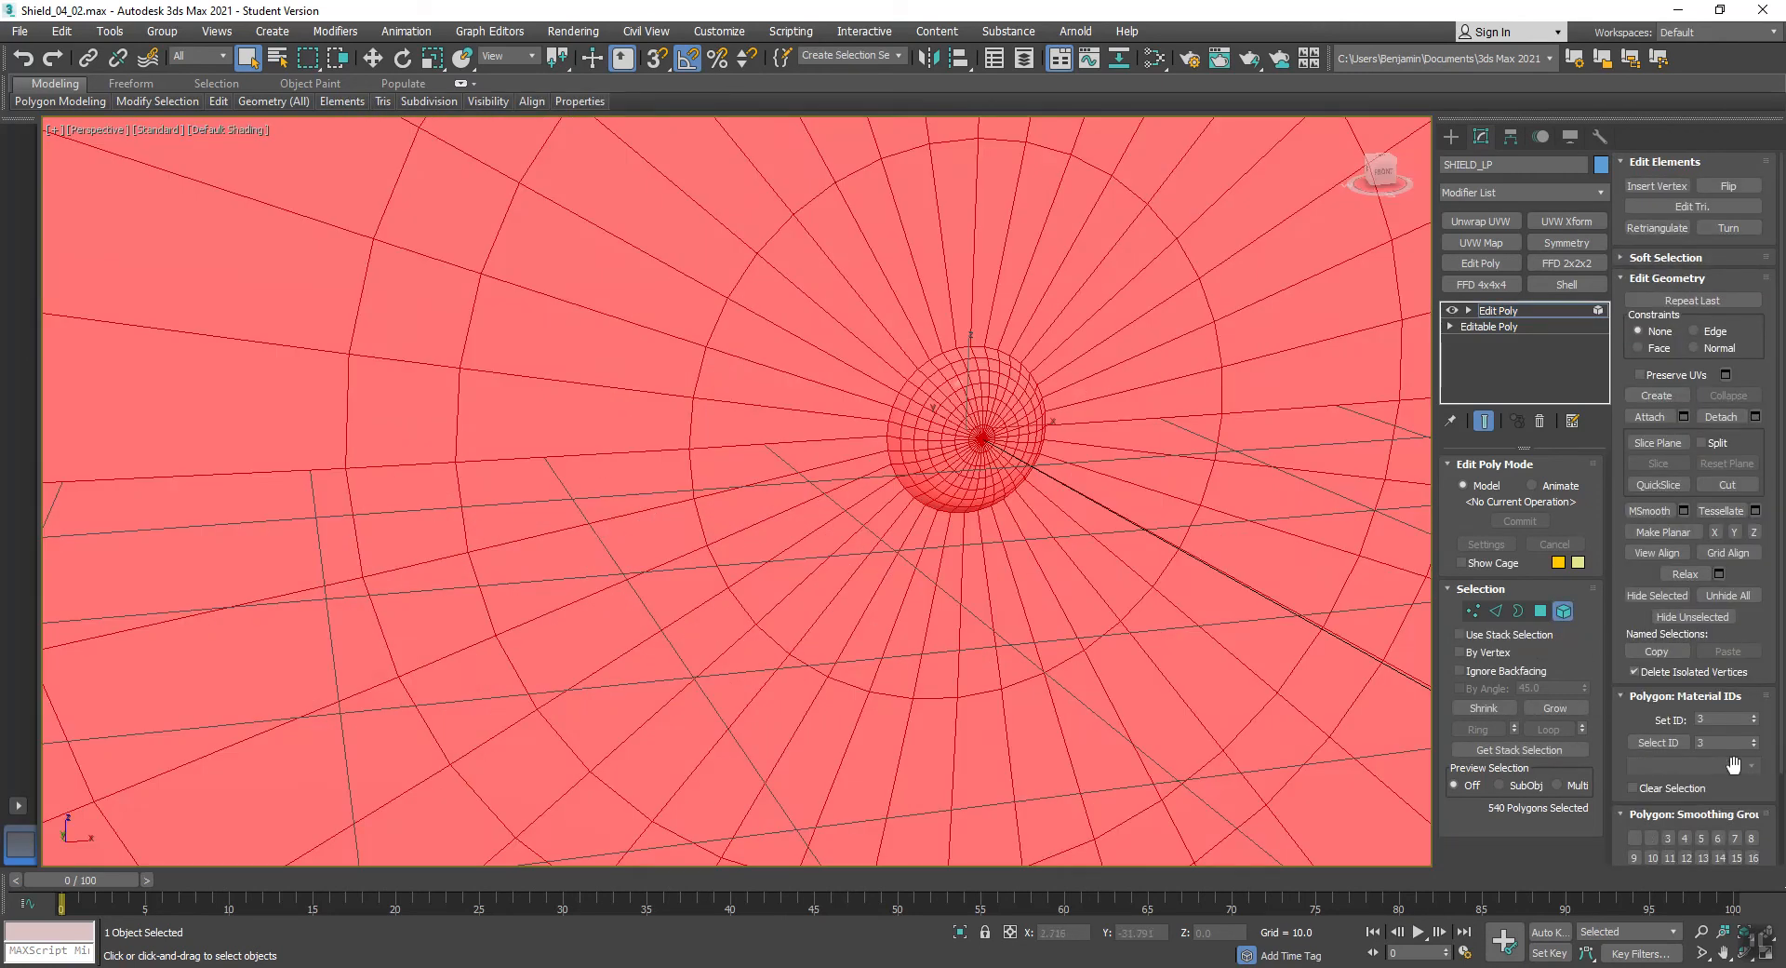
scroll(1683, 822, down, 3)
scroll(1683, 823, down, 1)
click(1636, 729)
scroll(1209, 635, down, 6)
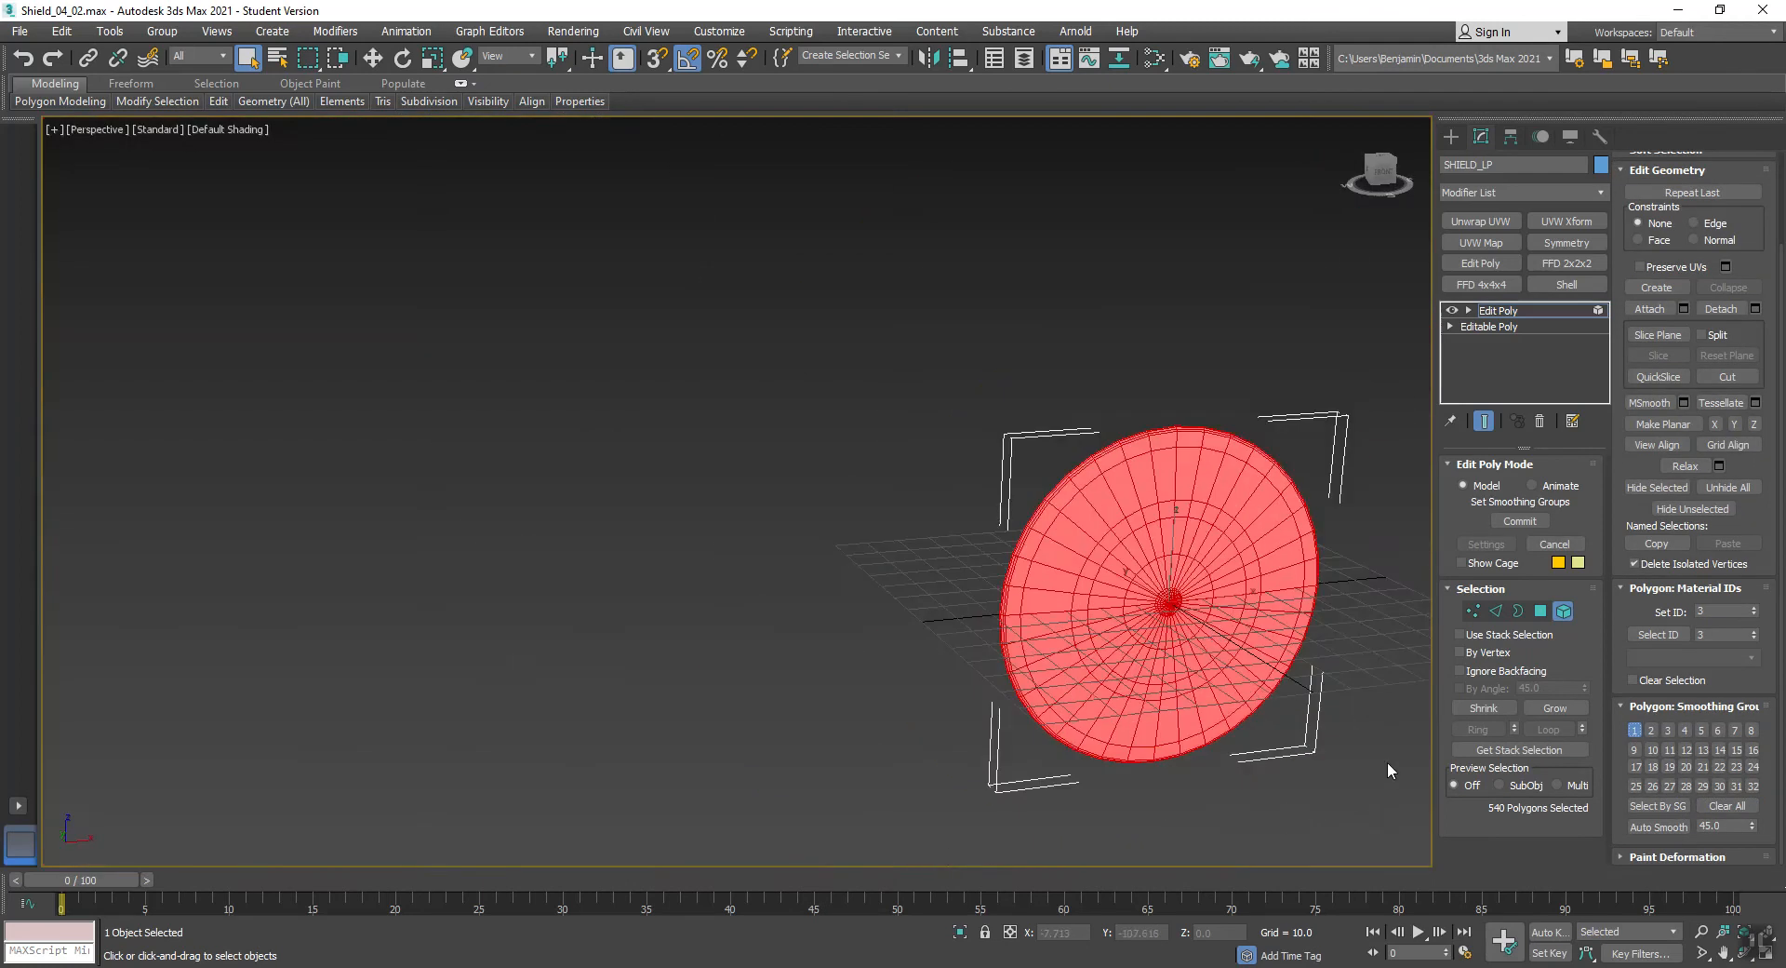
click(1391, 770)
scroll(1165, 606, up, 6)
scroll(1165, 605, down, 5)
middle_drag(1250, 611, 941, 536)
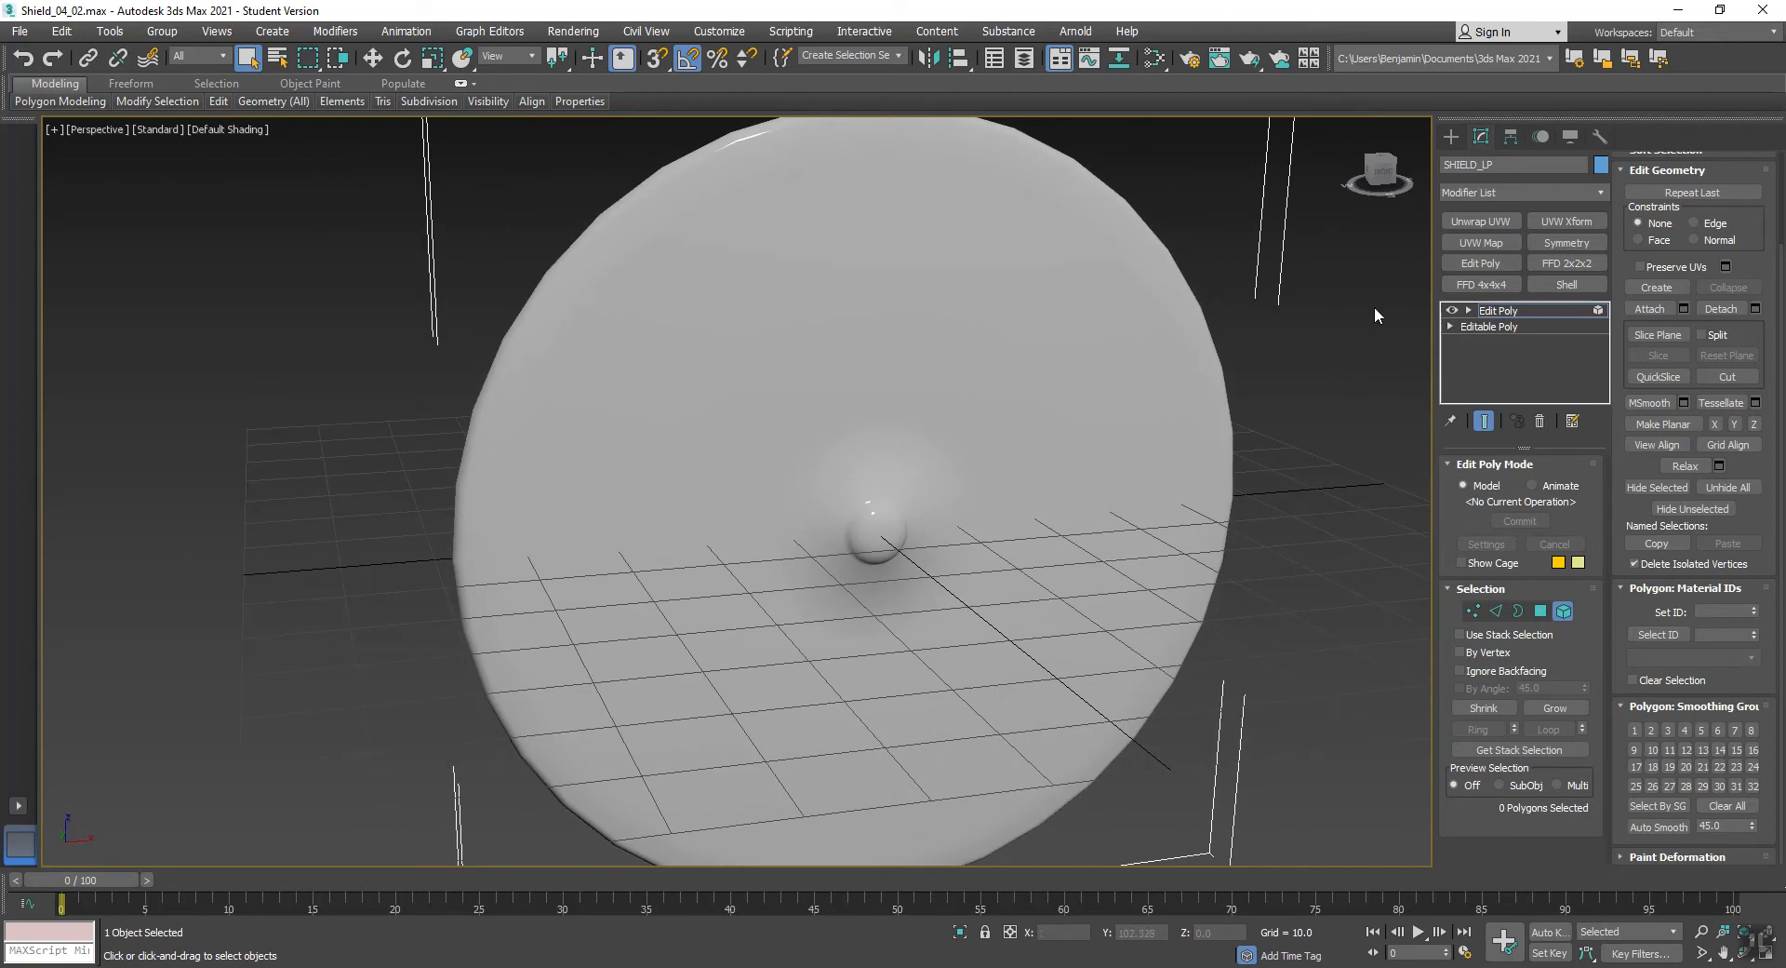
click(1497, 311)
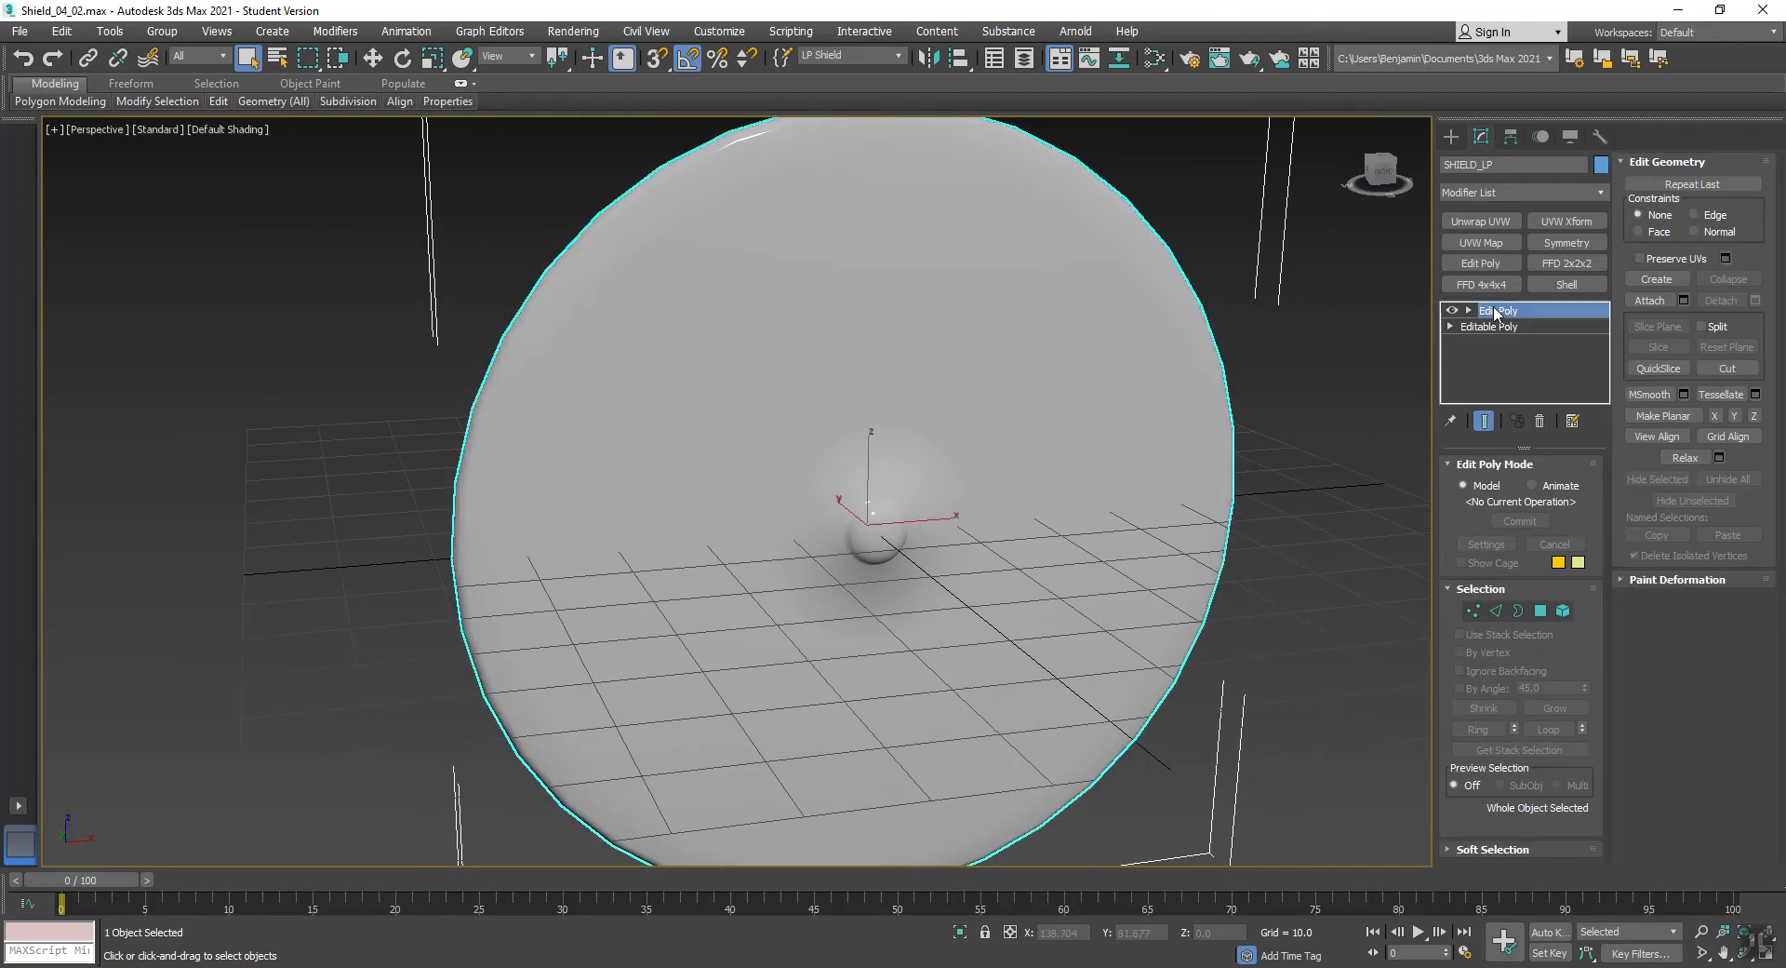
- Export the selected low-poly shield as FBX, overwriting Shield_LP in the Roman_Shields folder with the Autodesk Media & Entertainment preset
click(25, 34)
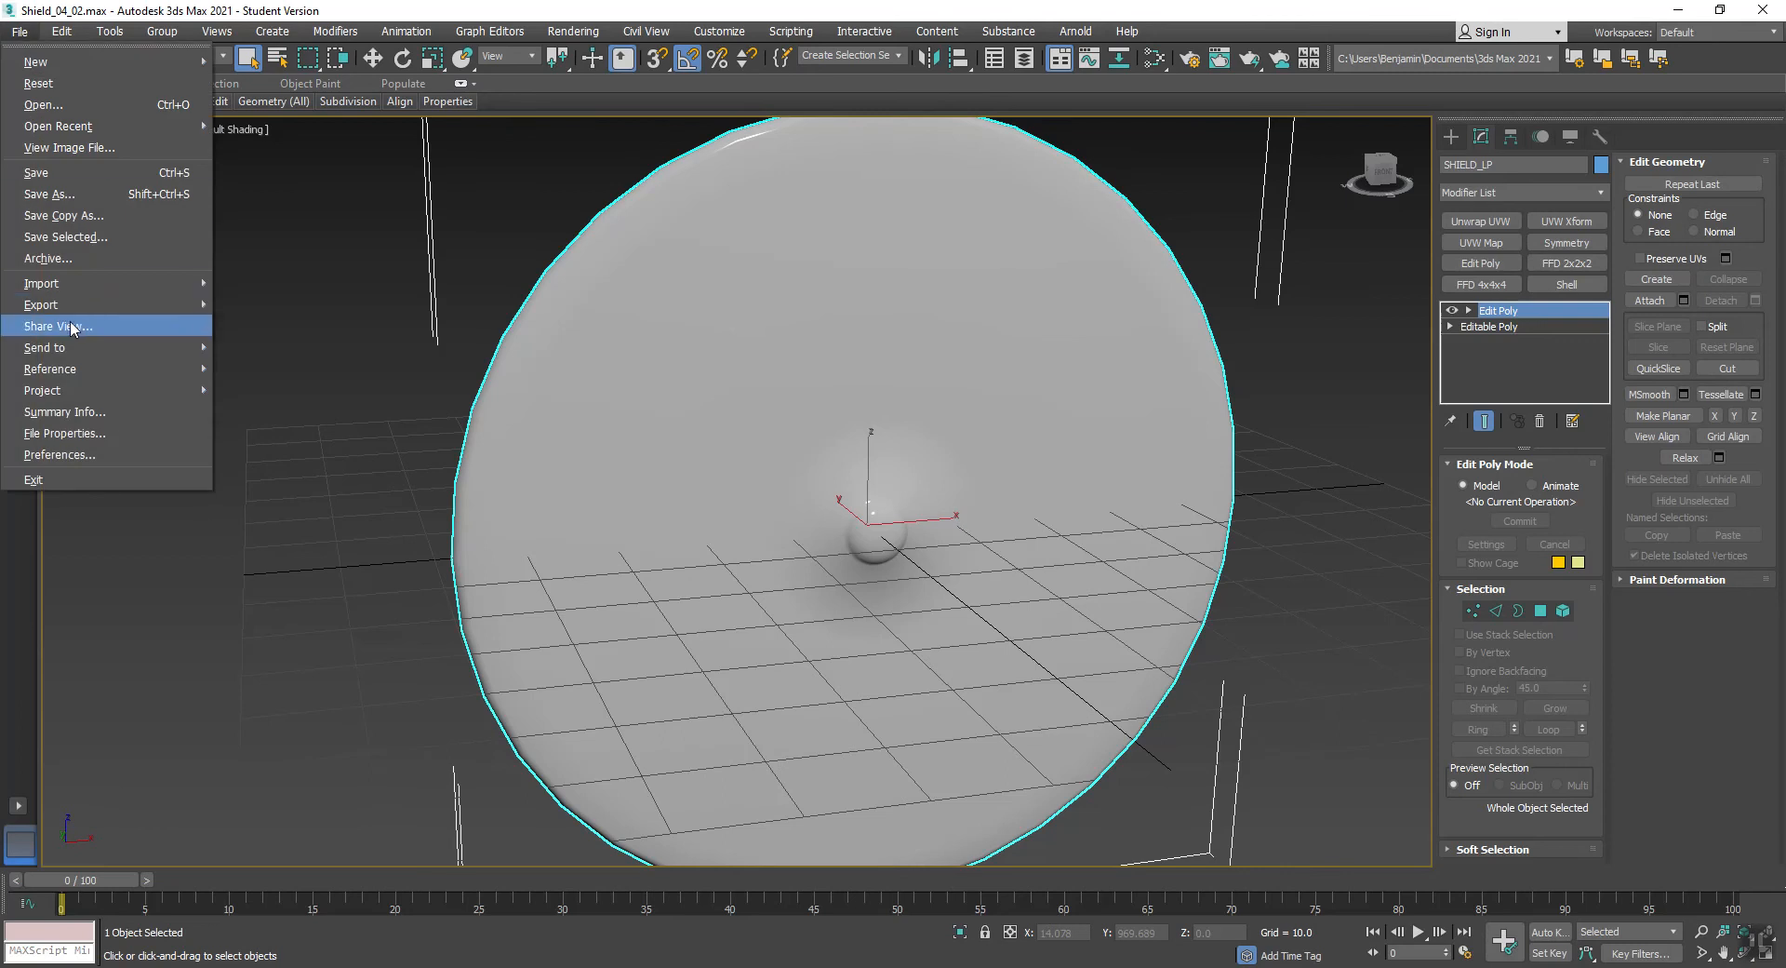
mouse_move(69, 312)
click(229, 325)
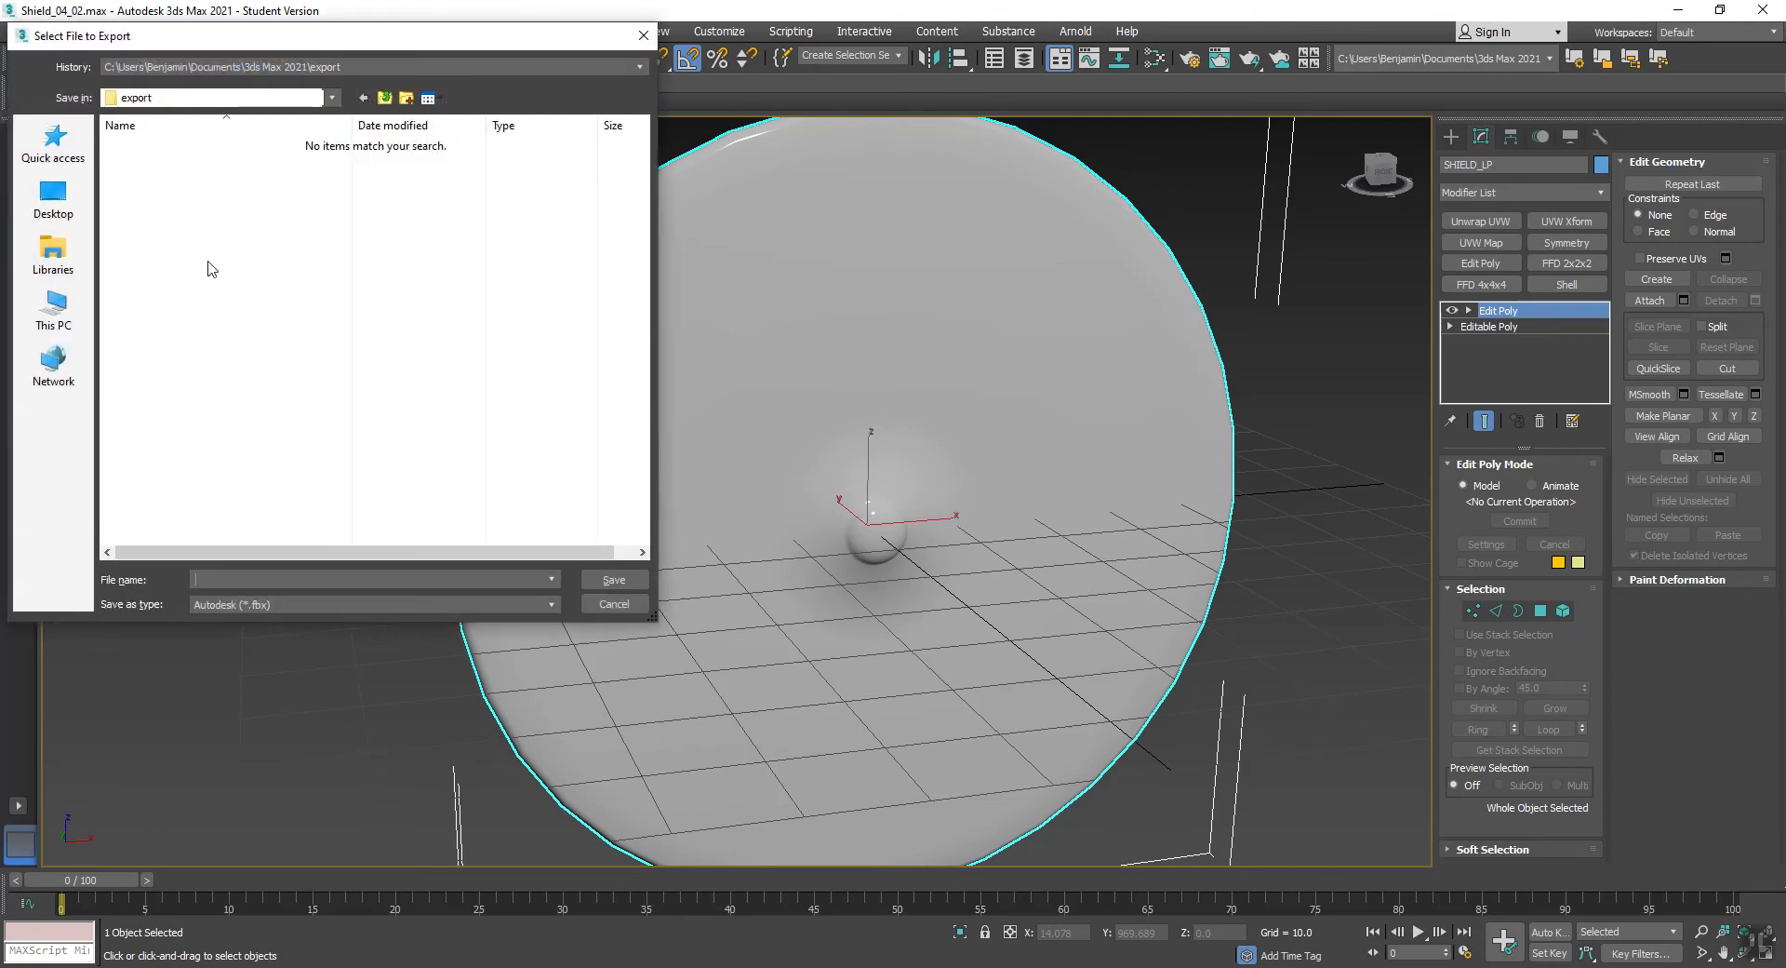
click(220, 67)
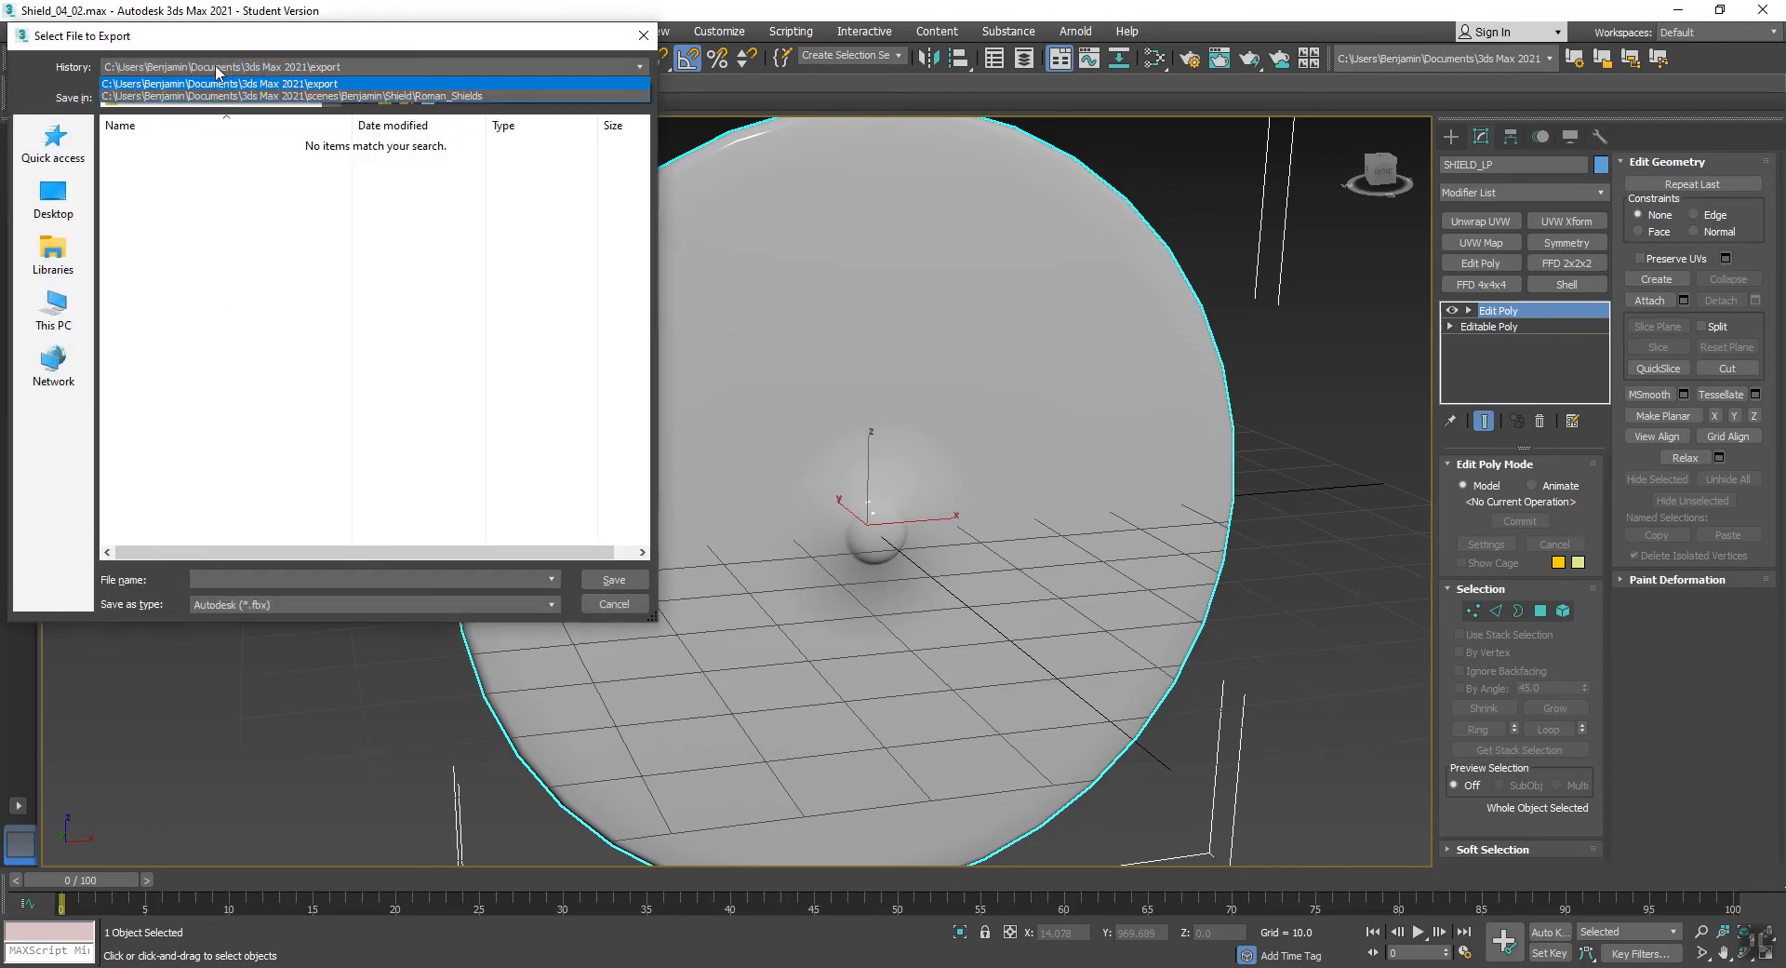
click(397, 97)
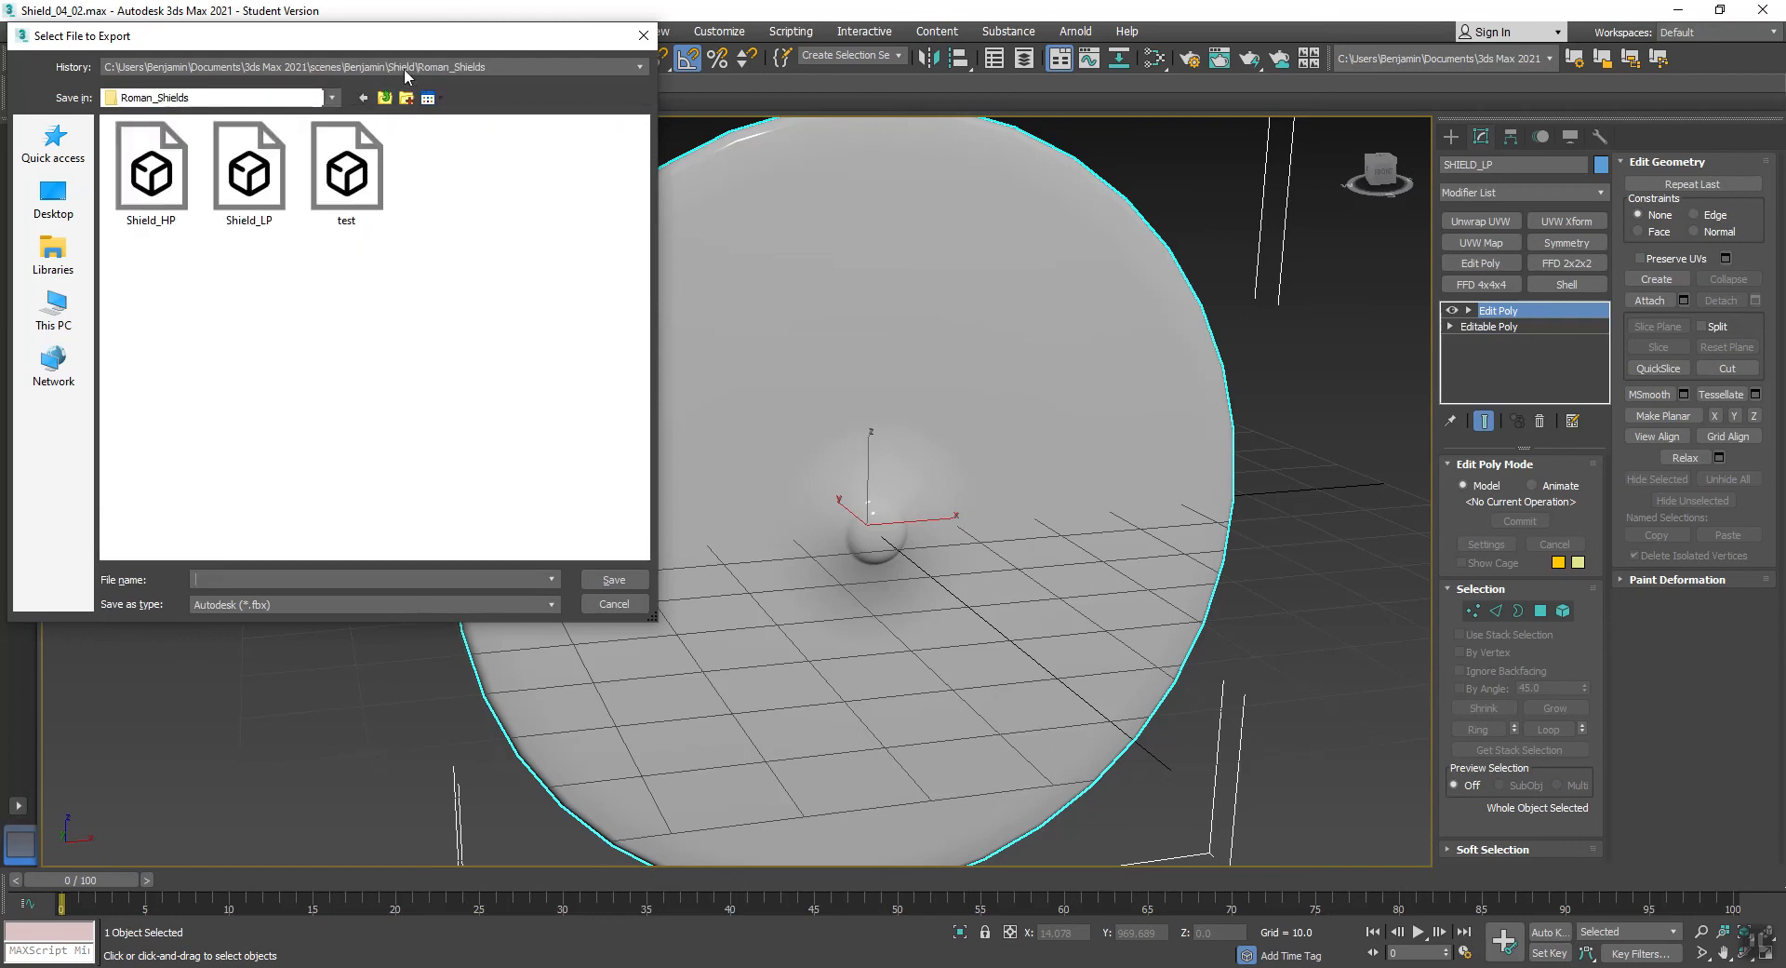
click(233, 184)
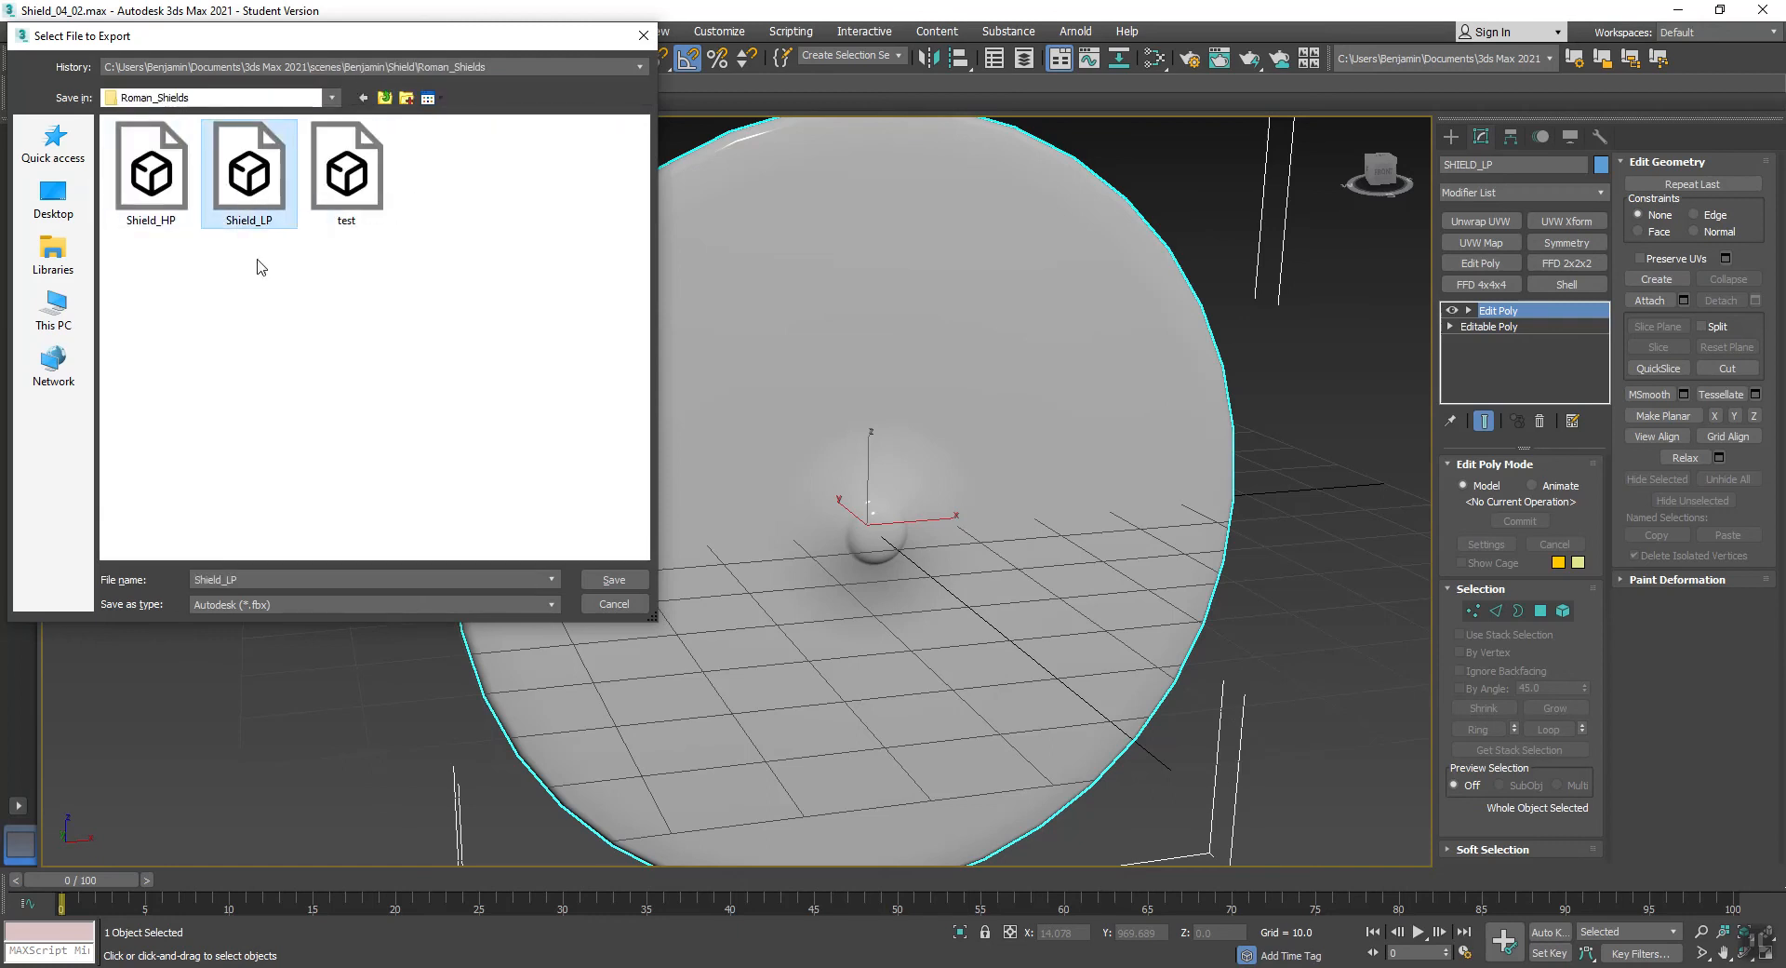
click(614, 579)
click(986, 523)
click(1023, 735)
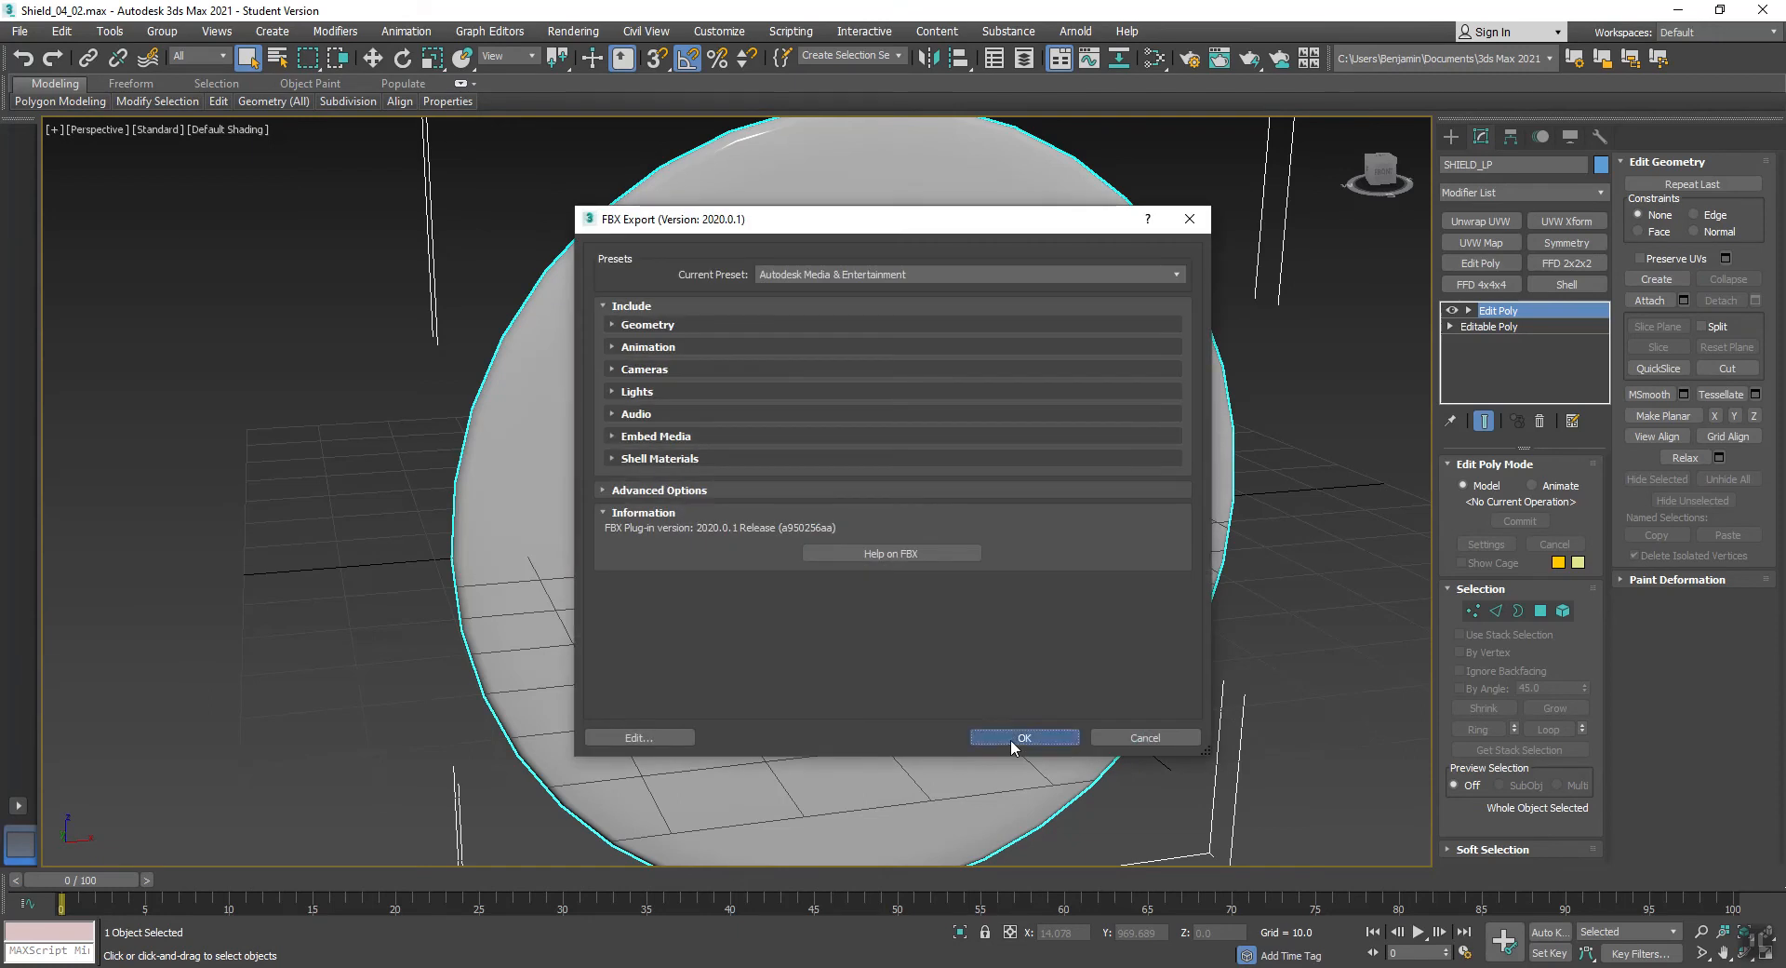
click(372, 713)
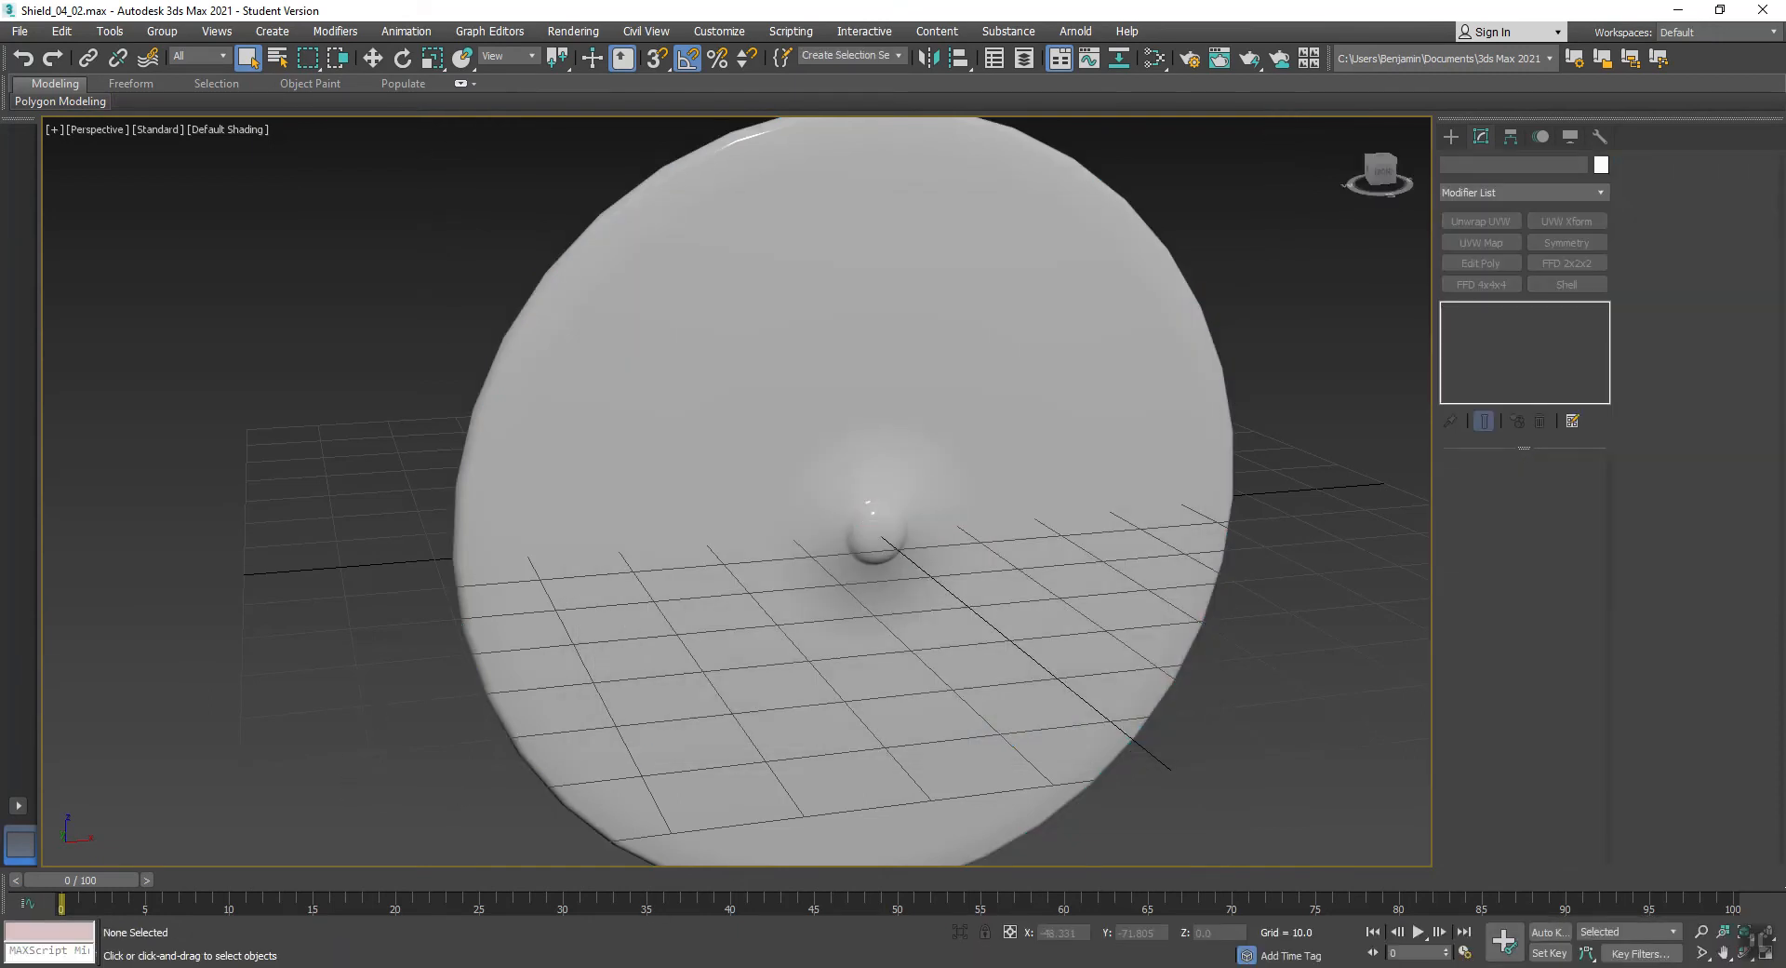
- Switch to Substance Painter and create a new Unreal Engine 4 project from the re-exported Shield_LP, discarding the current project's changes
key(alt+Tab)
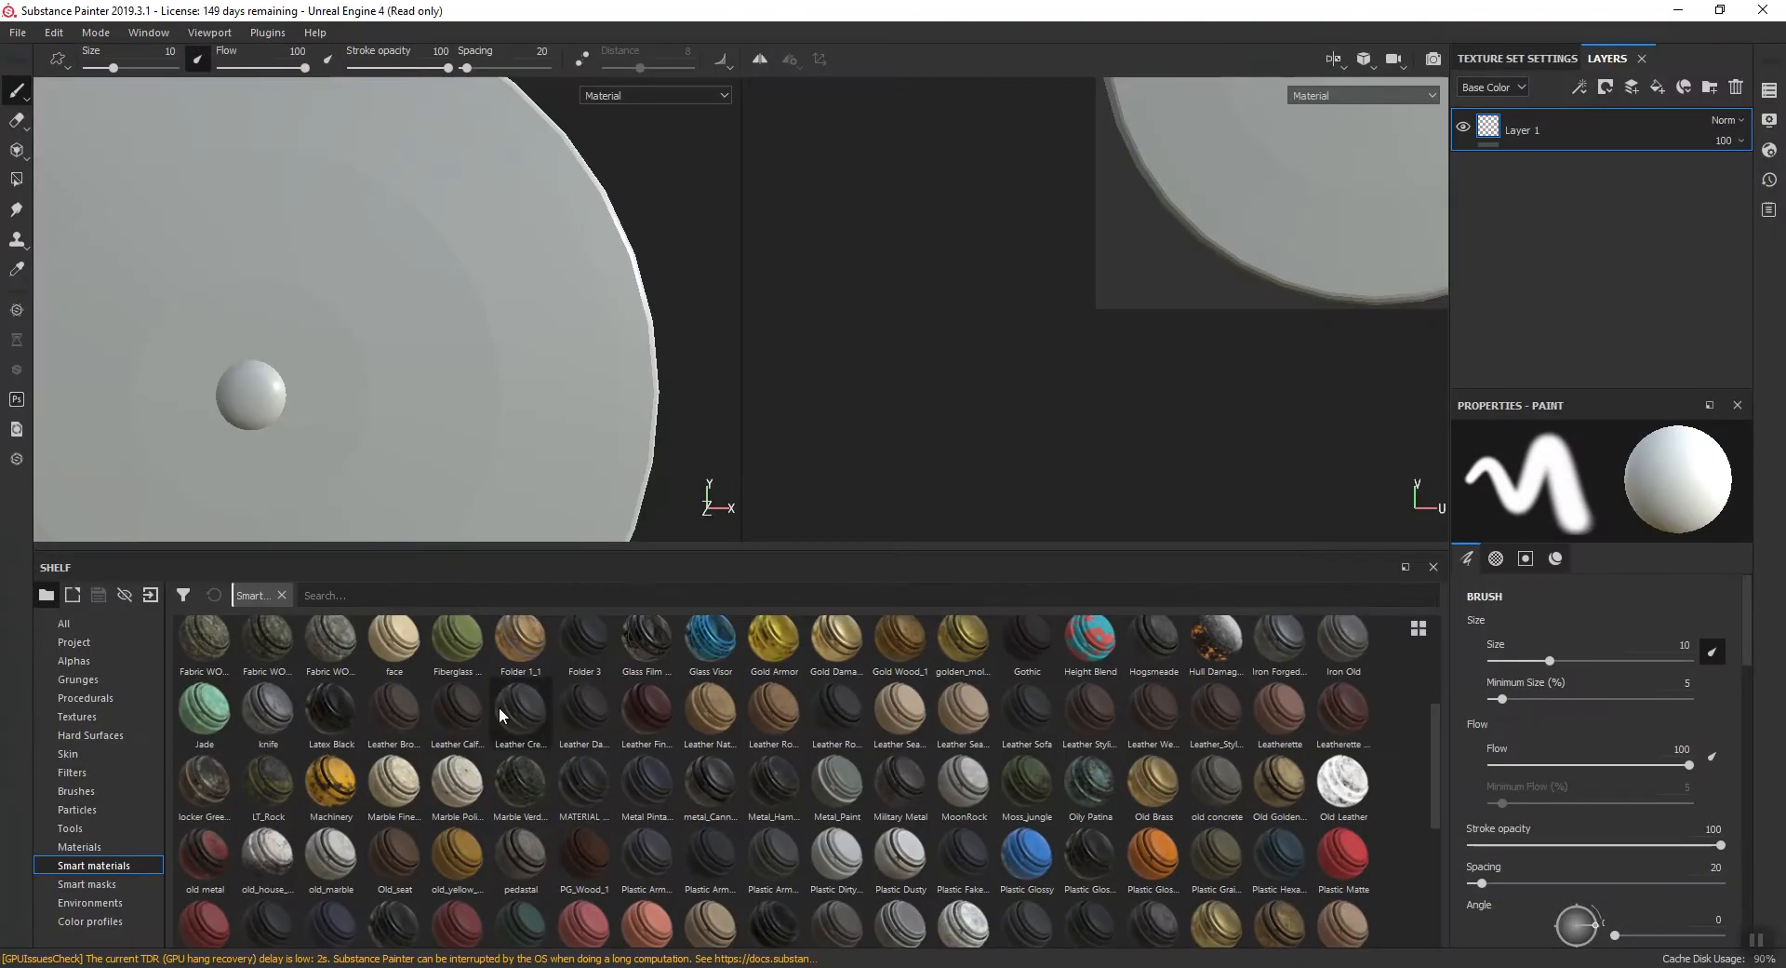
click(16, 32)
click(30, 54)
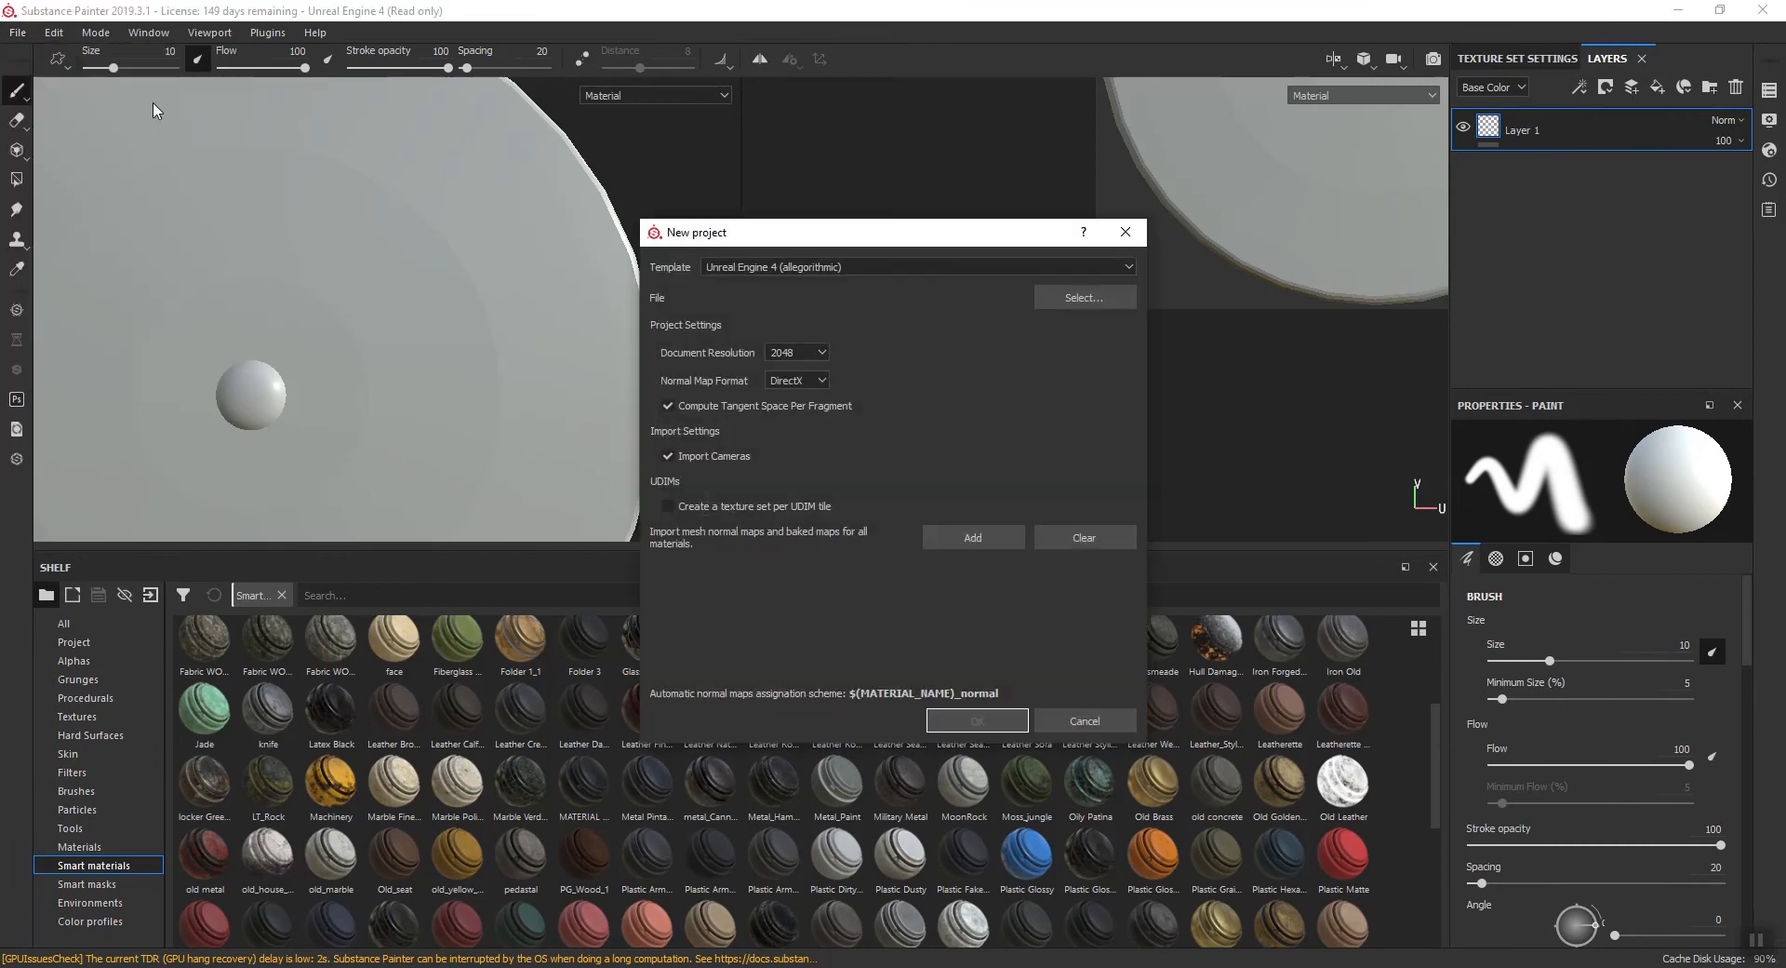
click(1091, 298)
click(1030, 408)
click(1374, 717)
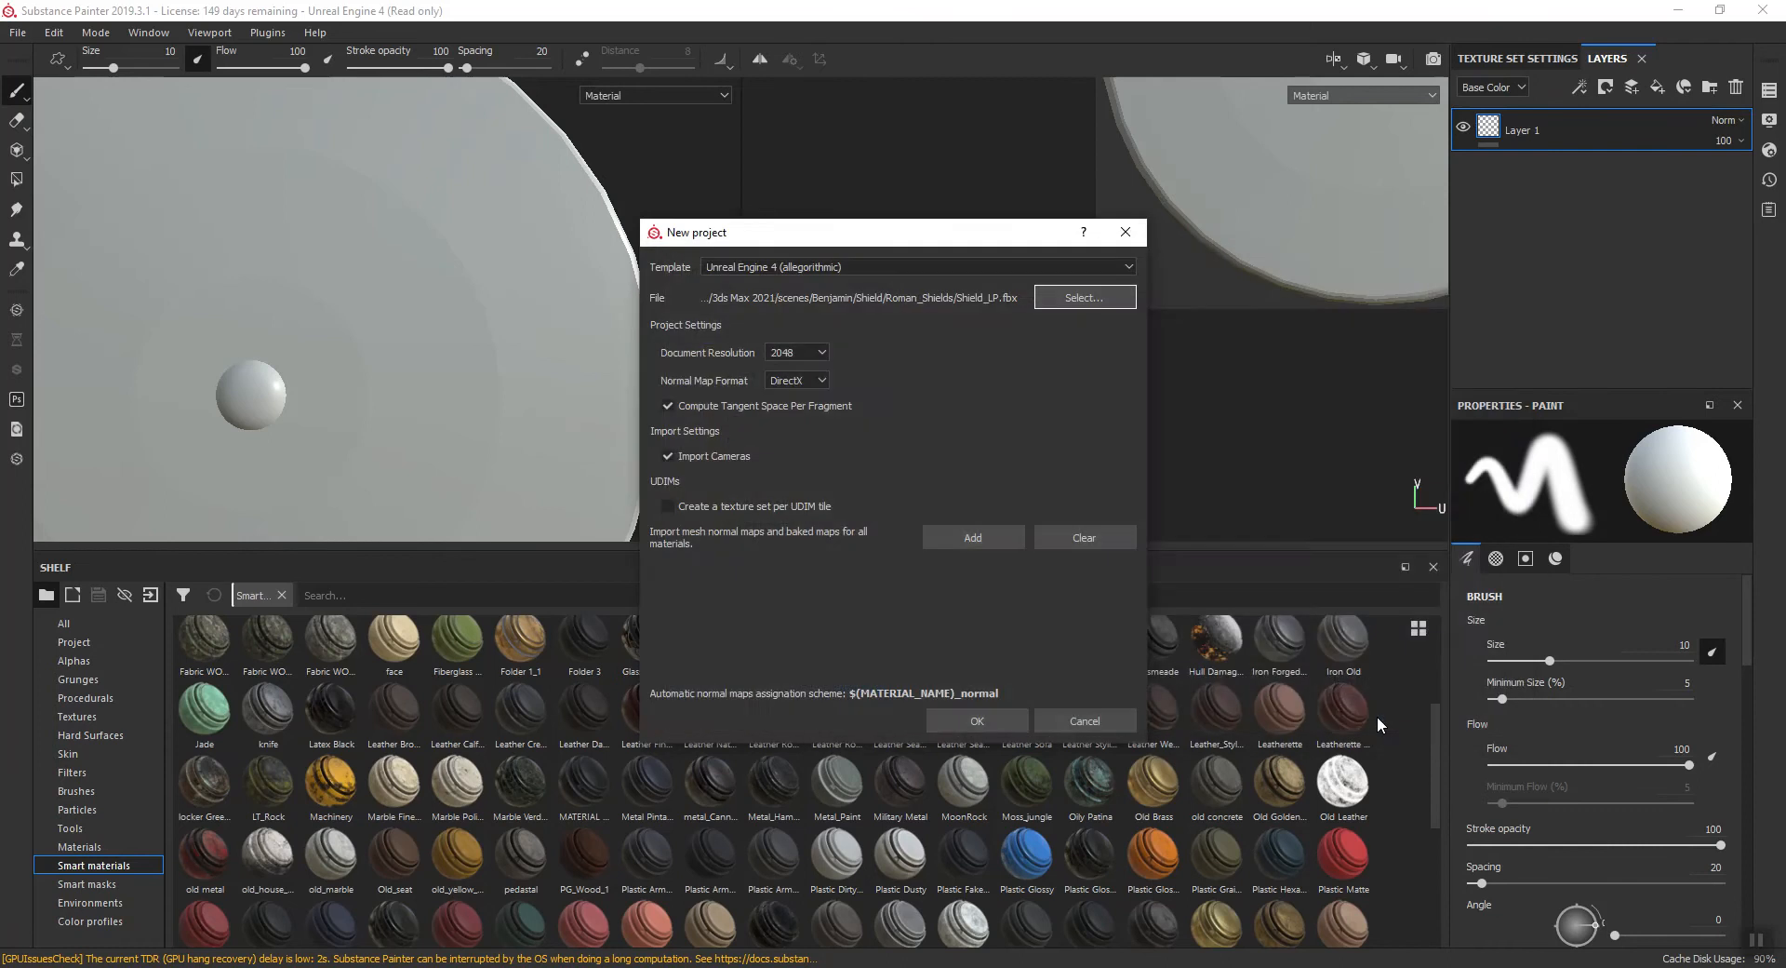
click(976, 720)
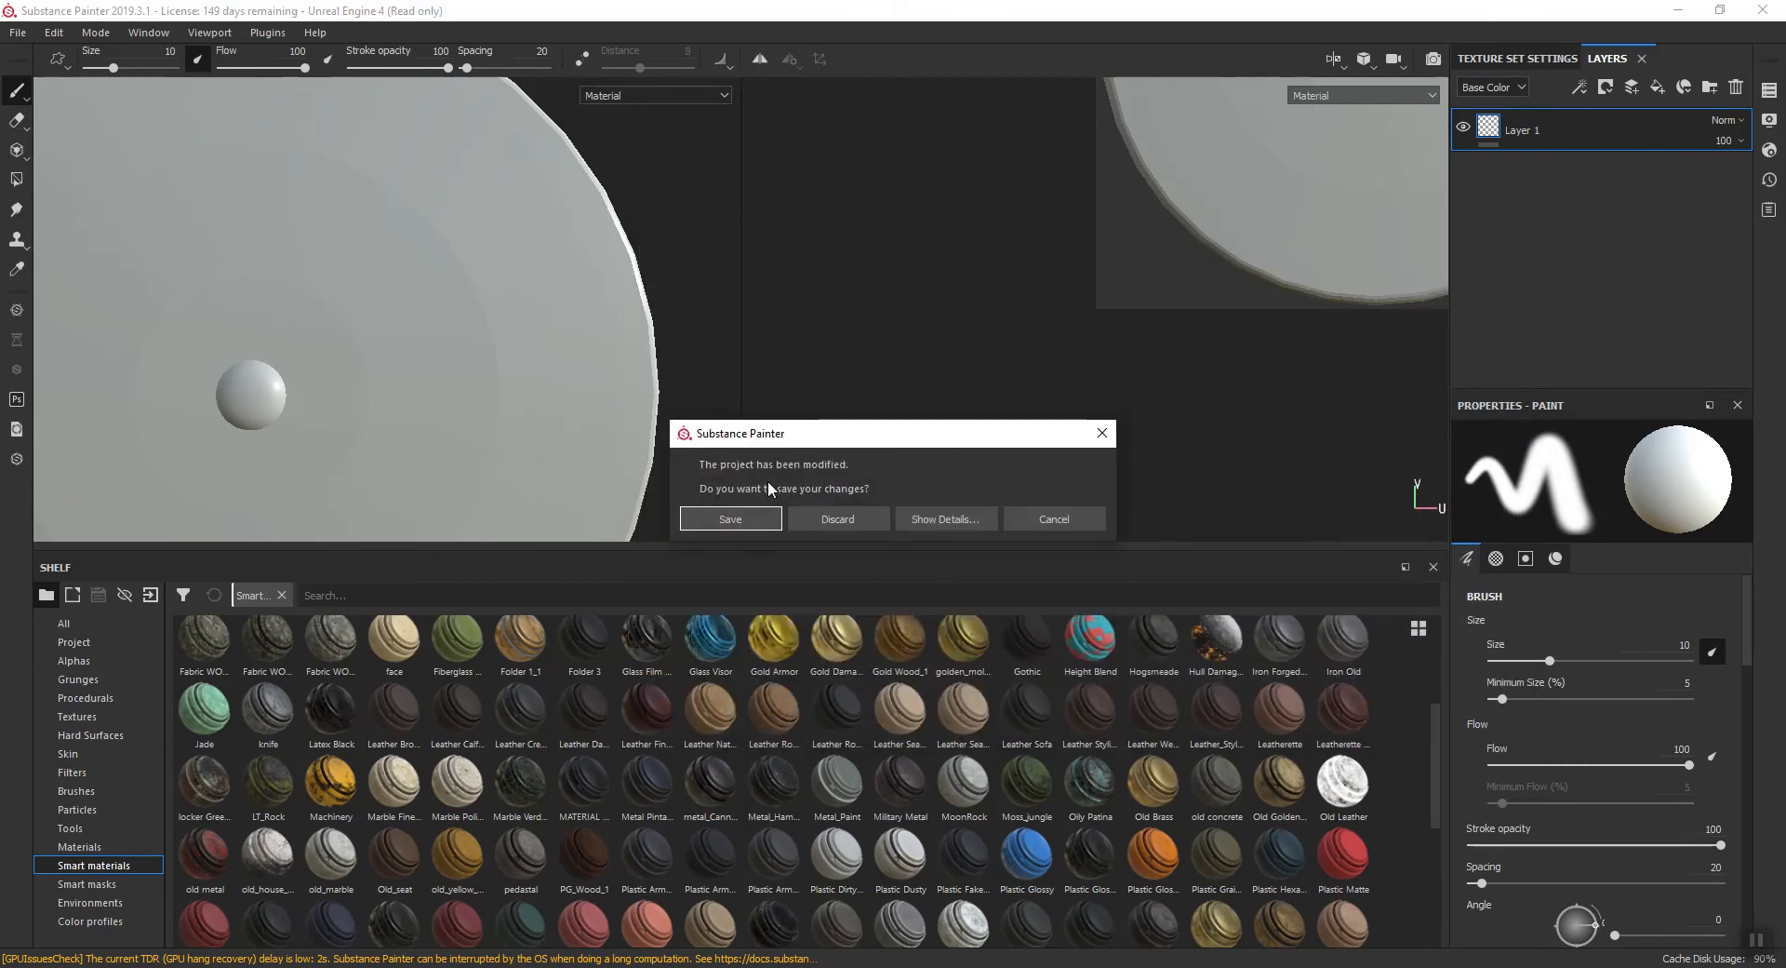
click(812, 516)
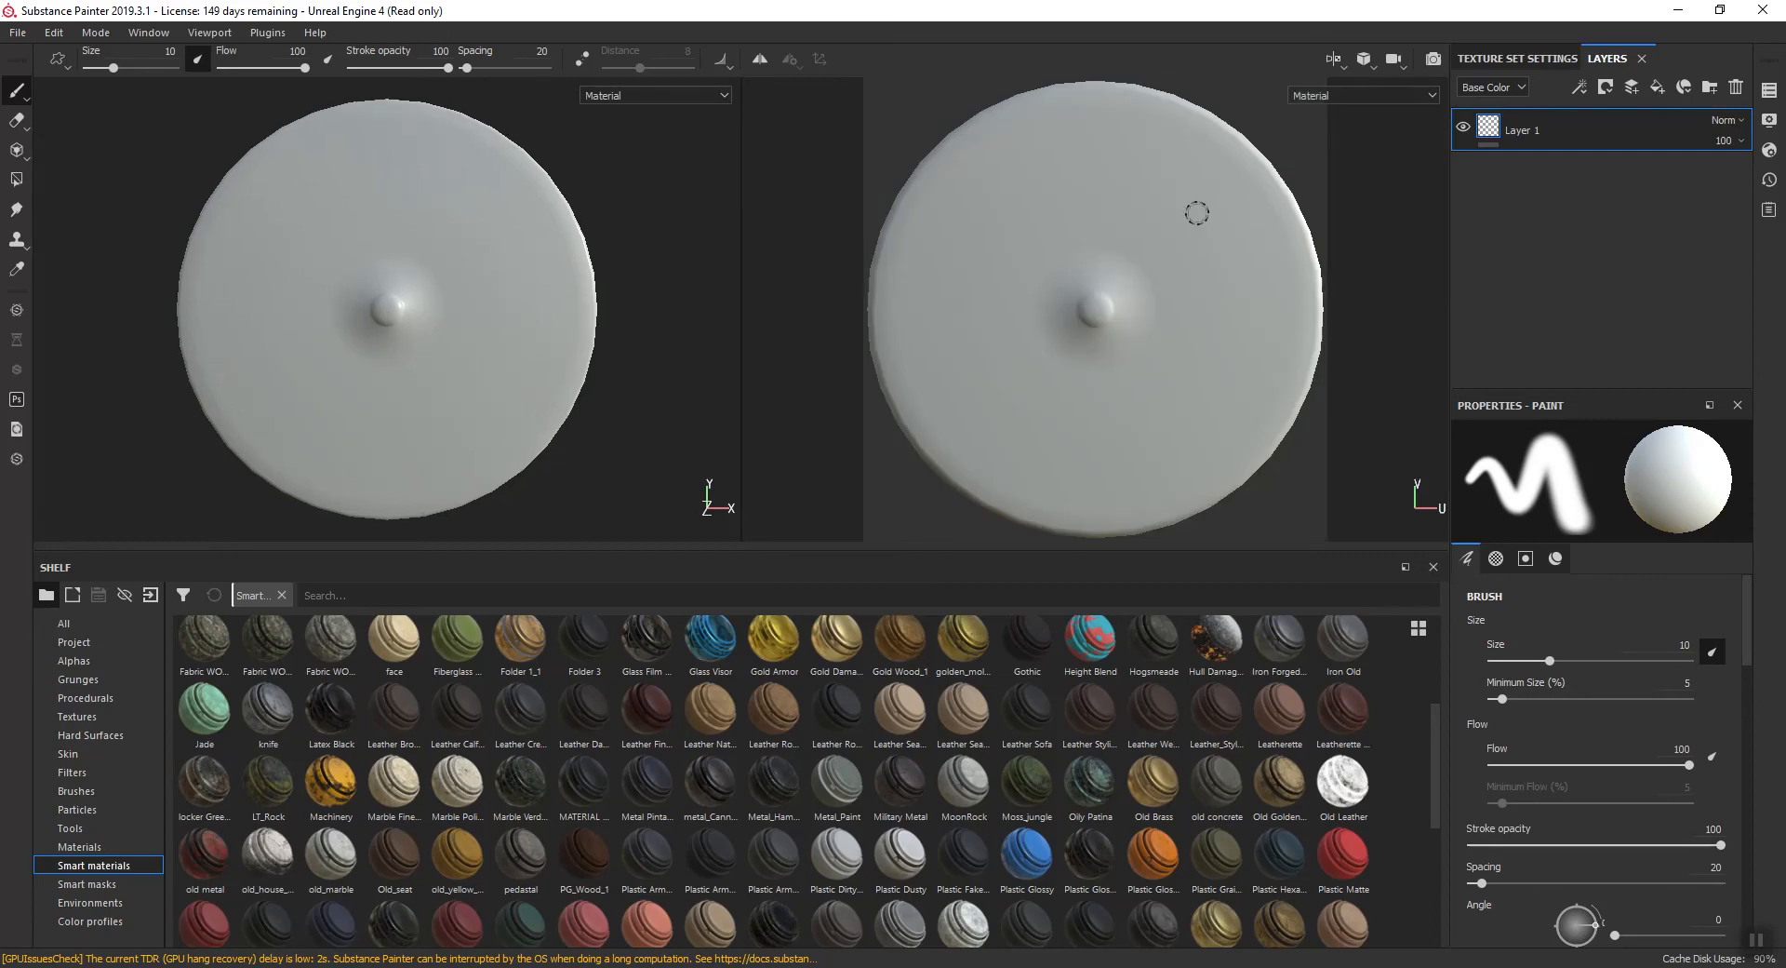
- Open the mesh map baking settings for the texture set and load Shield_HP as the high definition mesh
click(1513, 61)
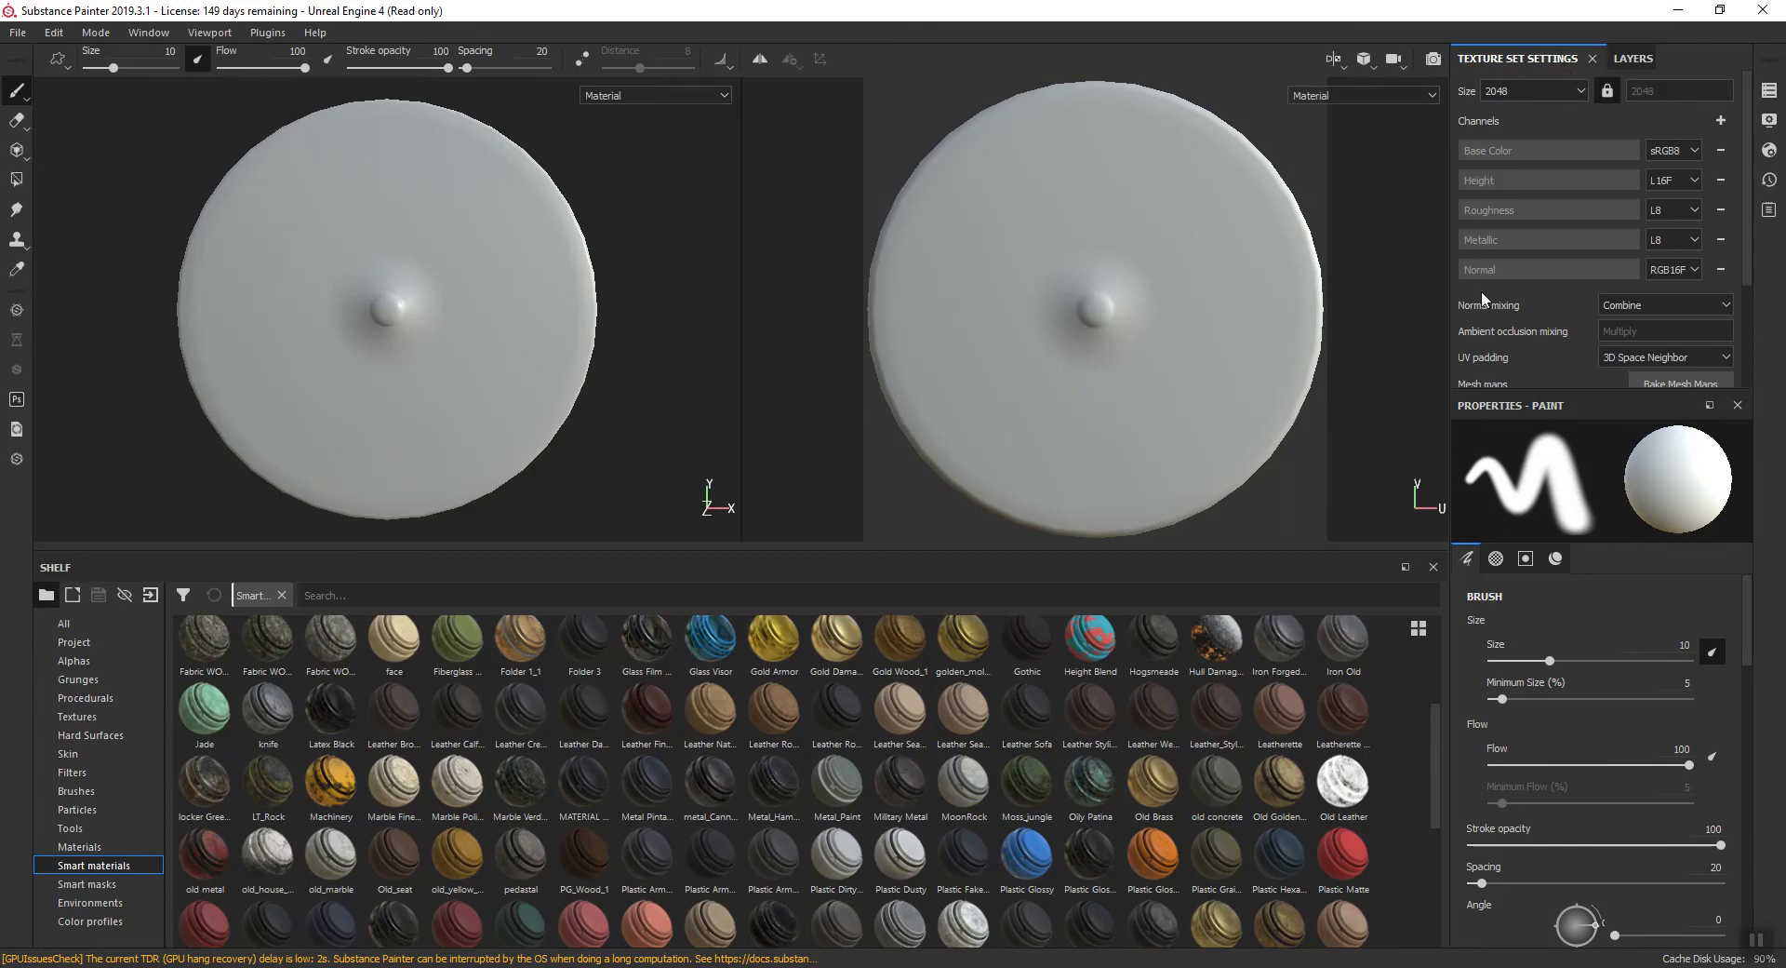
scroll(1498, 279, down, 1)
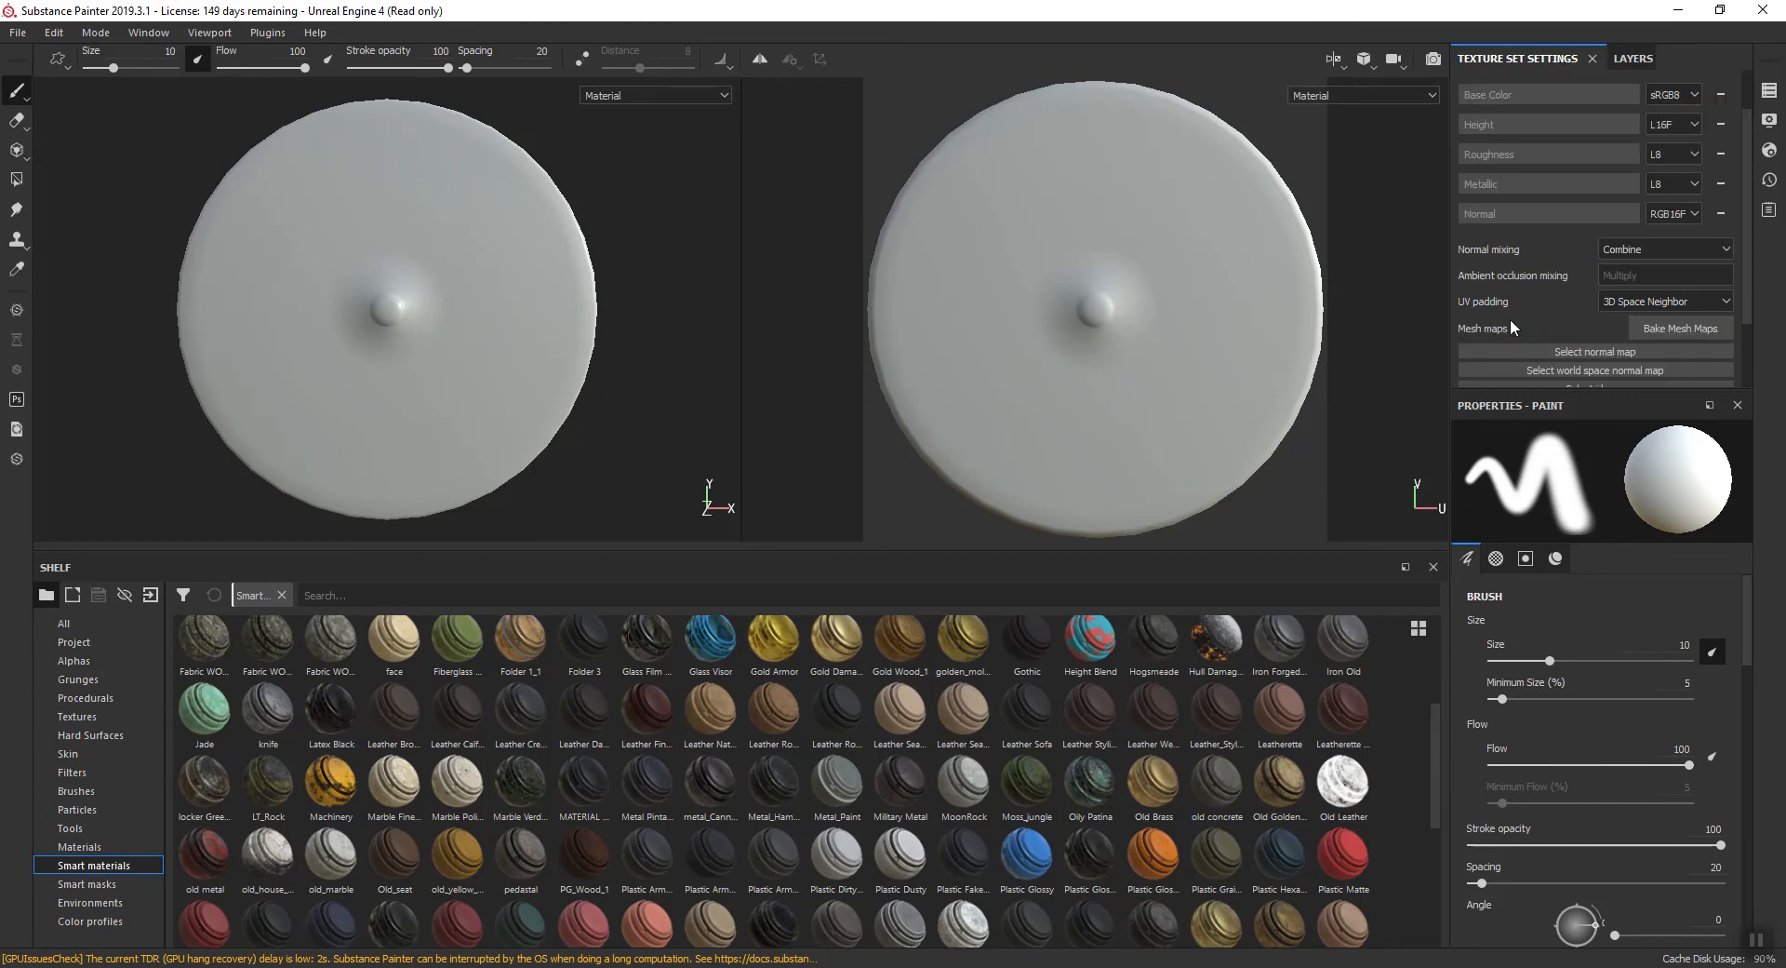
click(1667, 327)
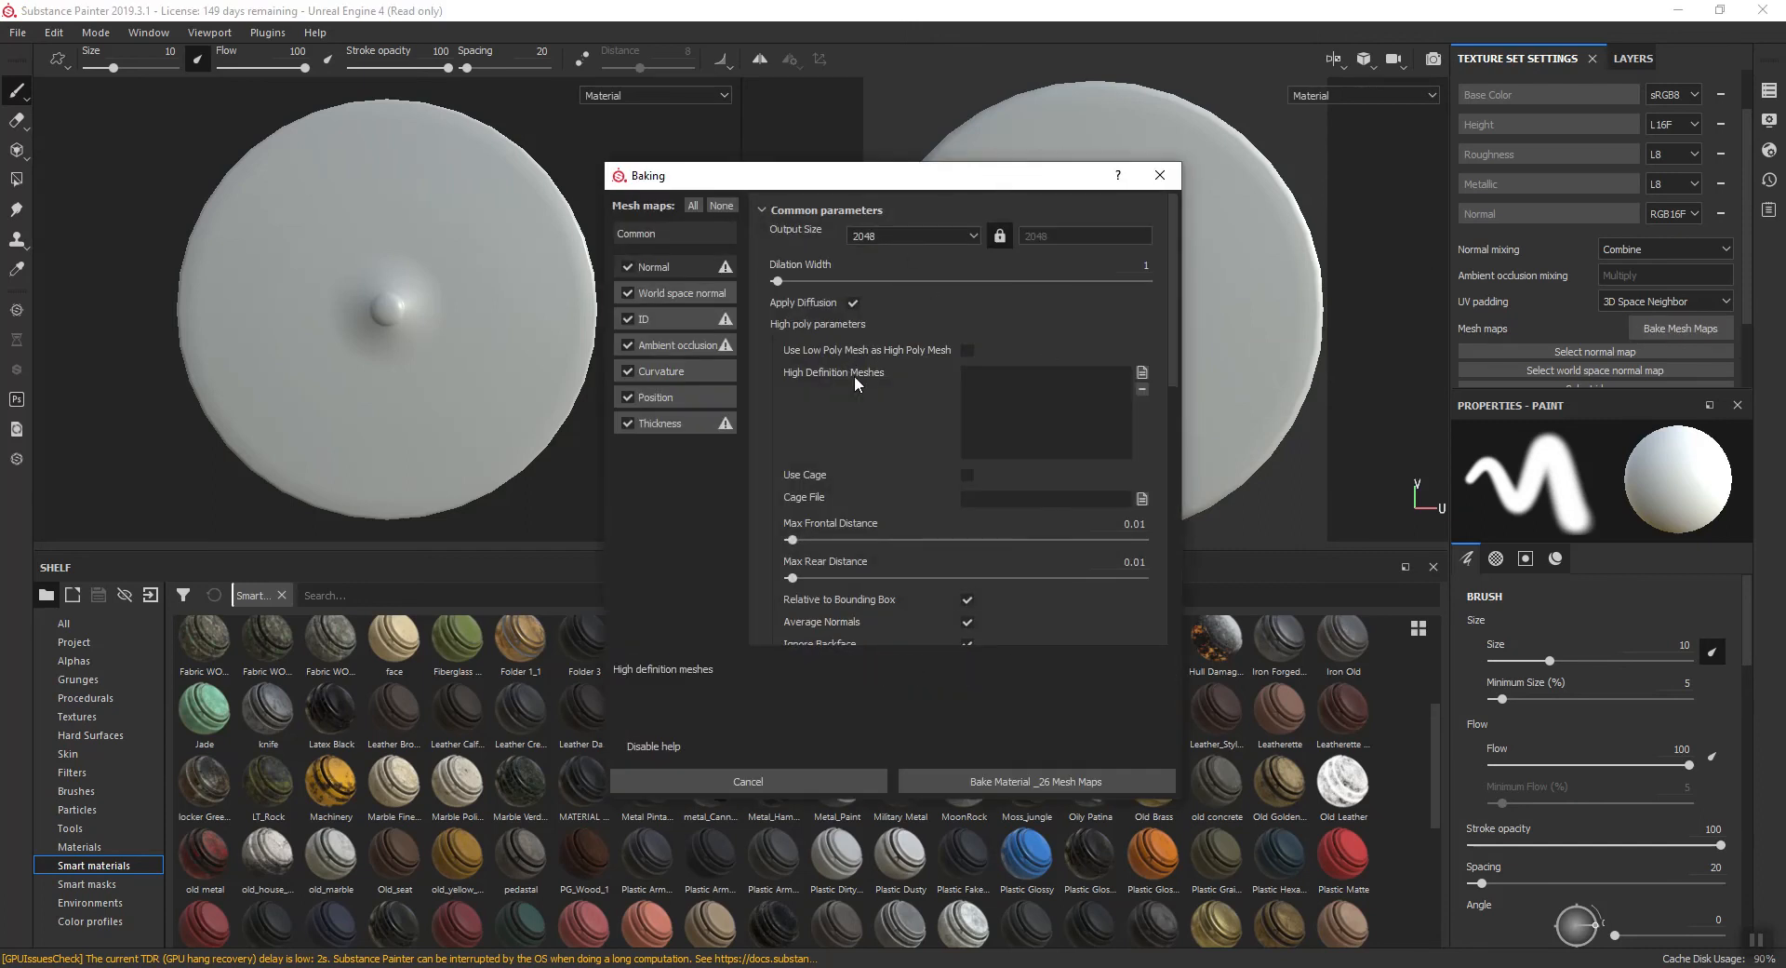
click(1141, 372)
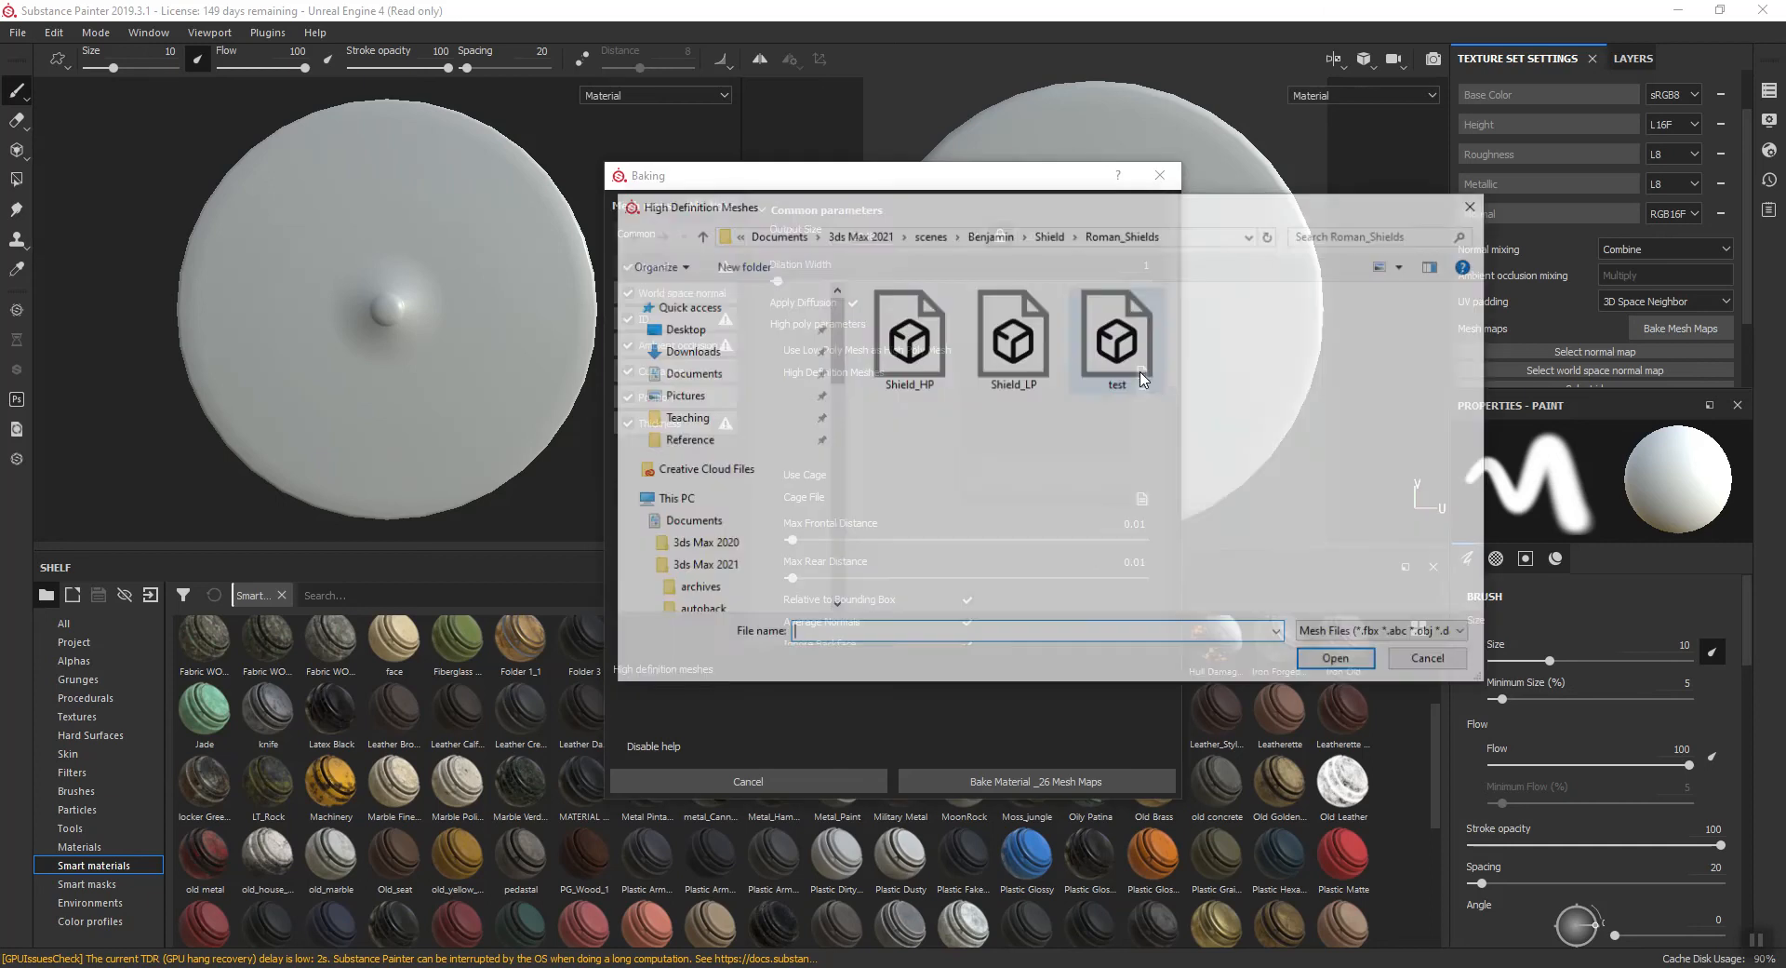
click(907, 339)
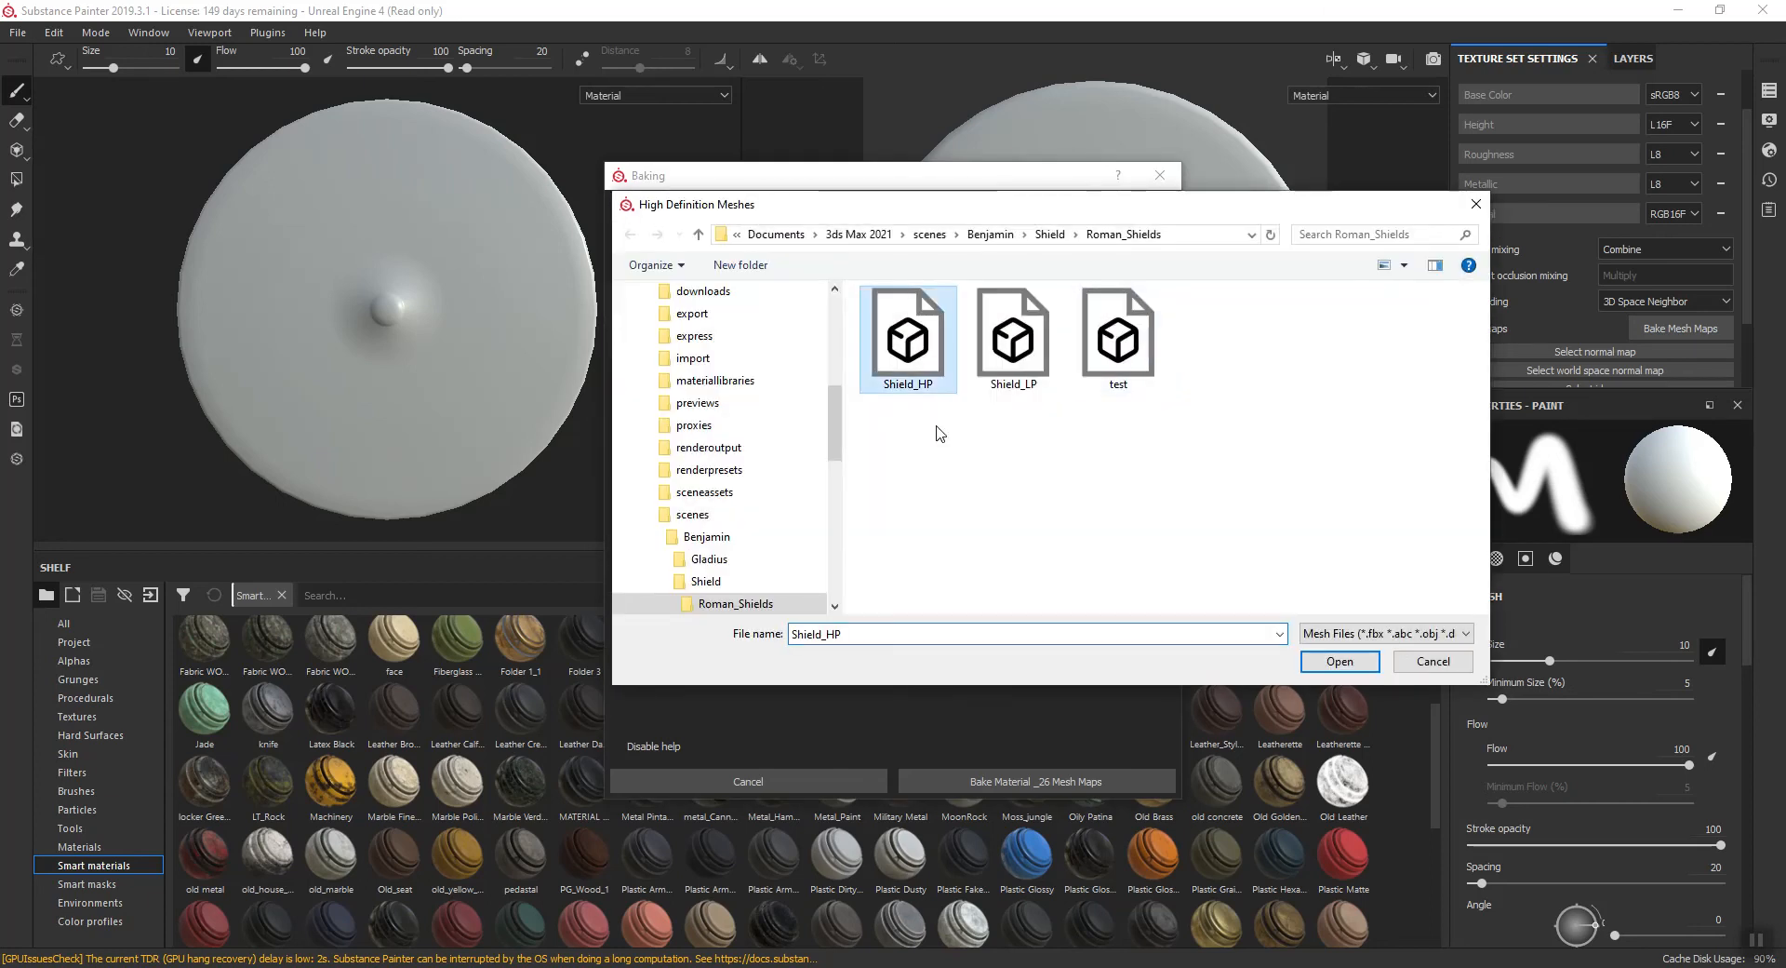
click(1337, 663)
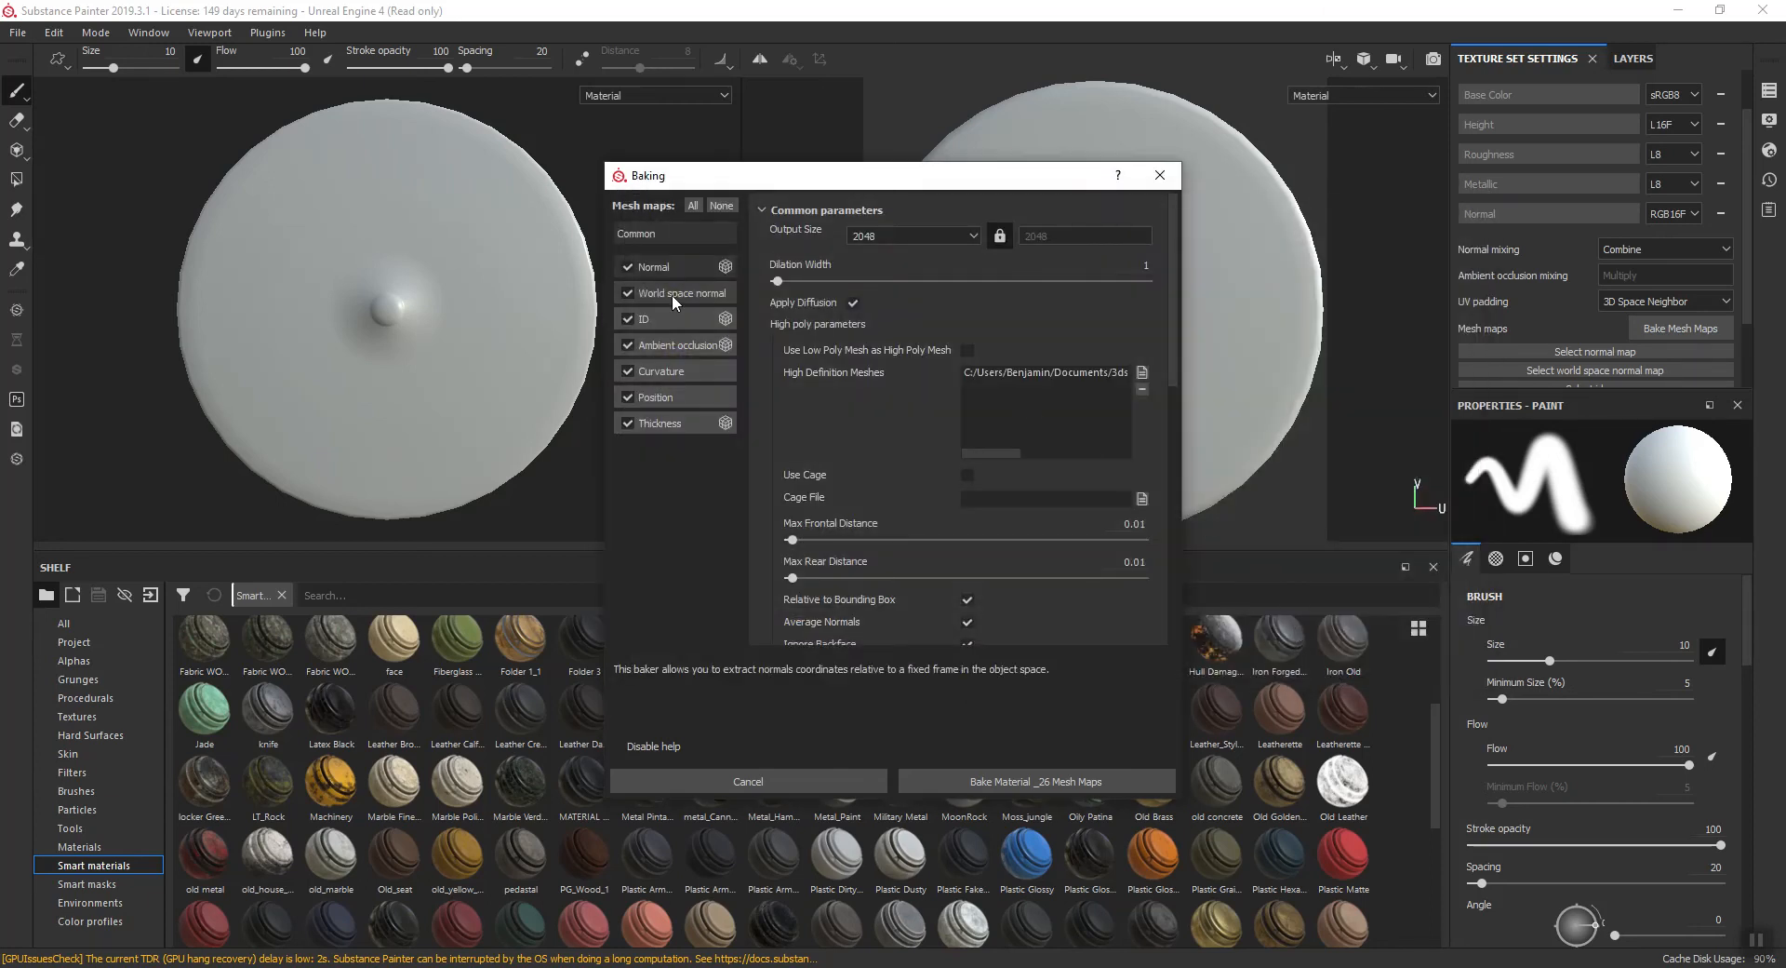
- Set the ID baker's color source to Material Color and bake all mesh maps for Material _26
click(679, 317)
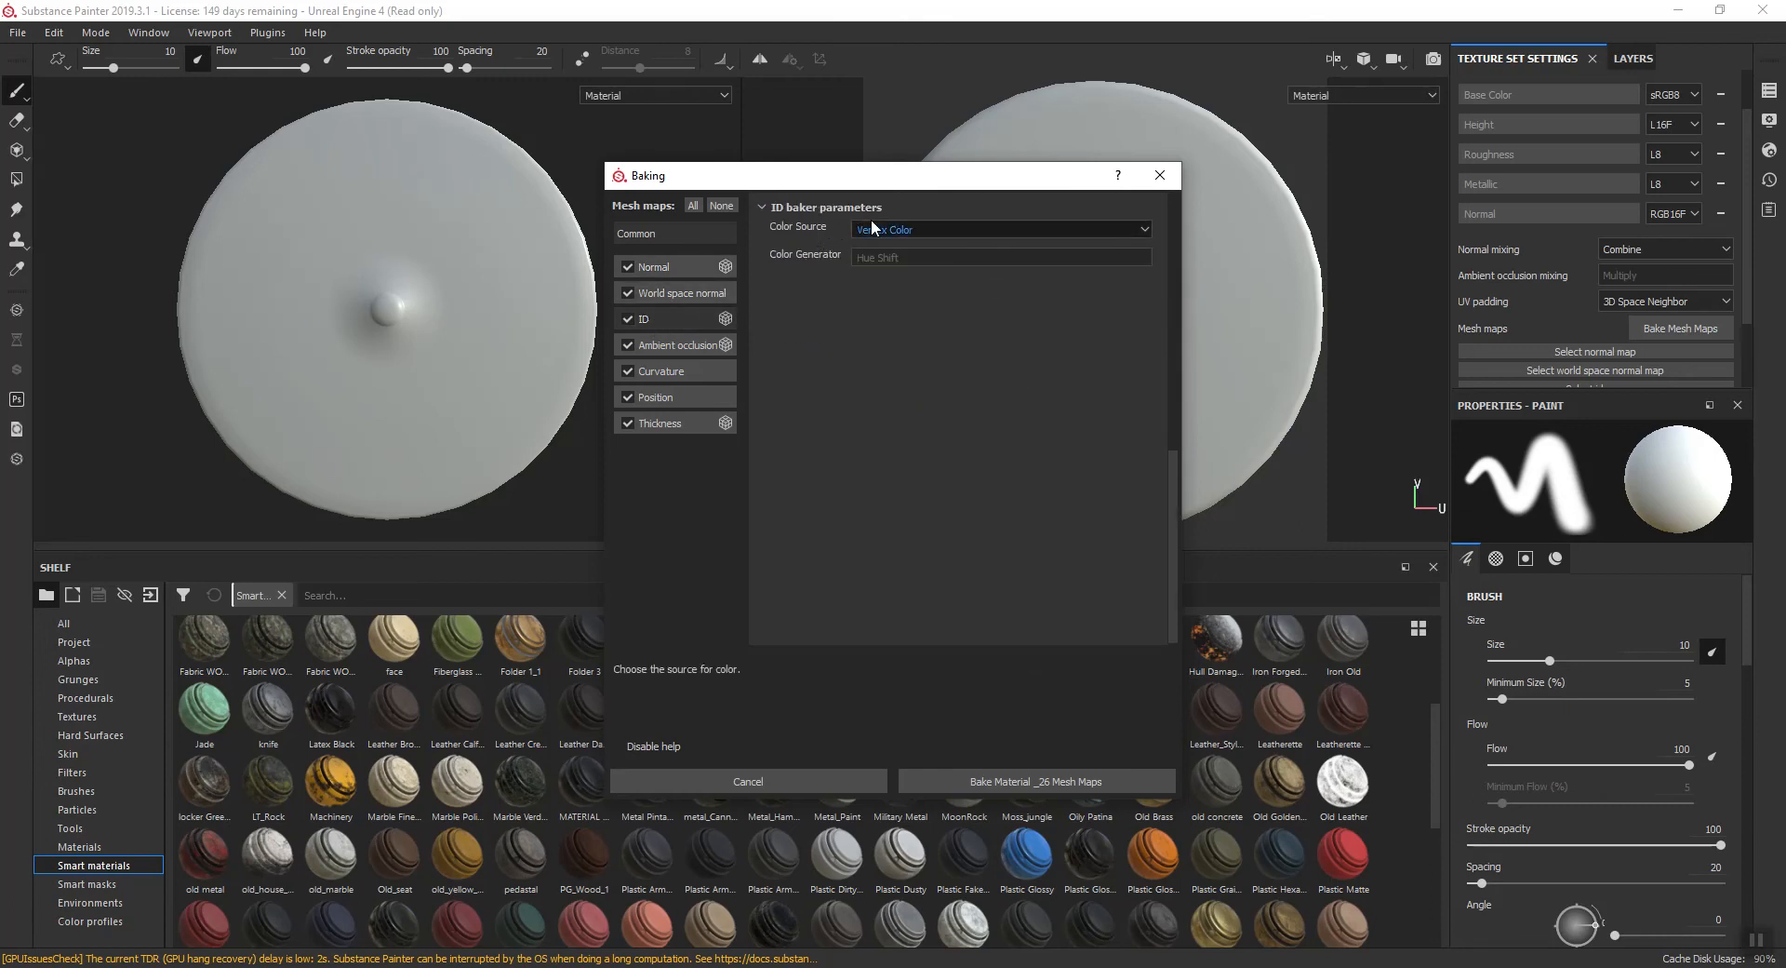
click(908, 227)
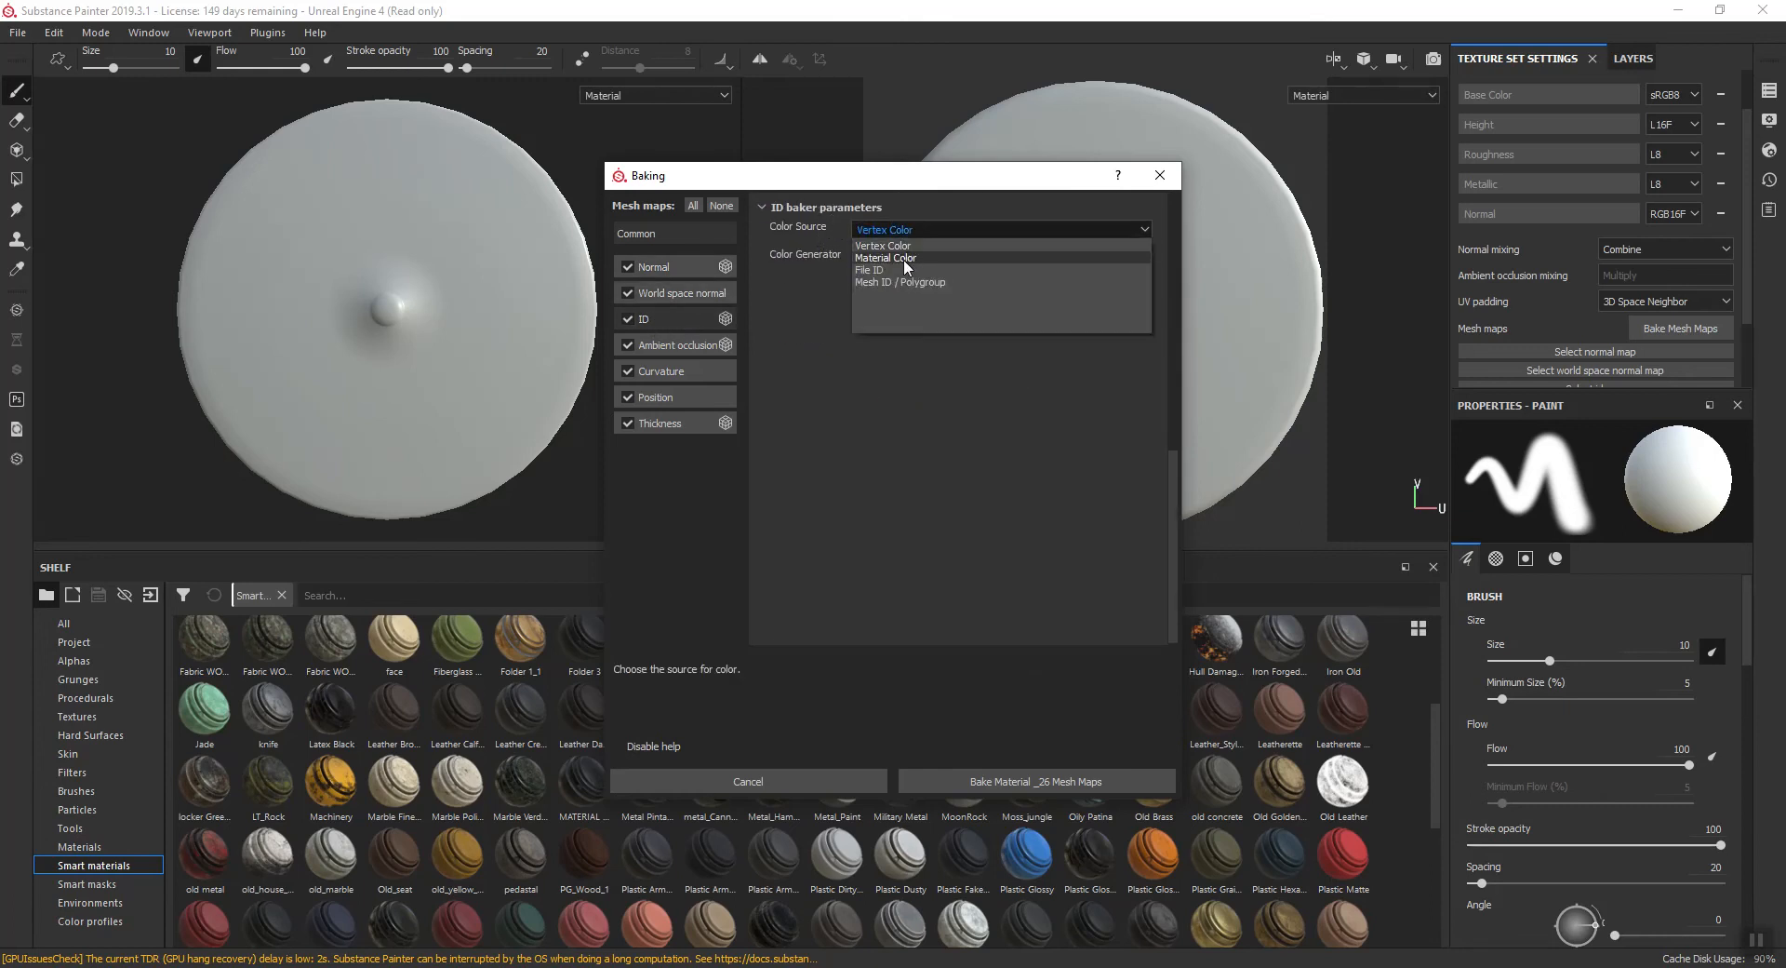
click(905, 260)
click(648, 239)
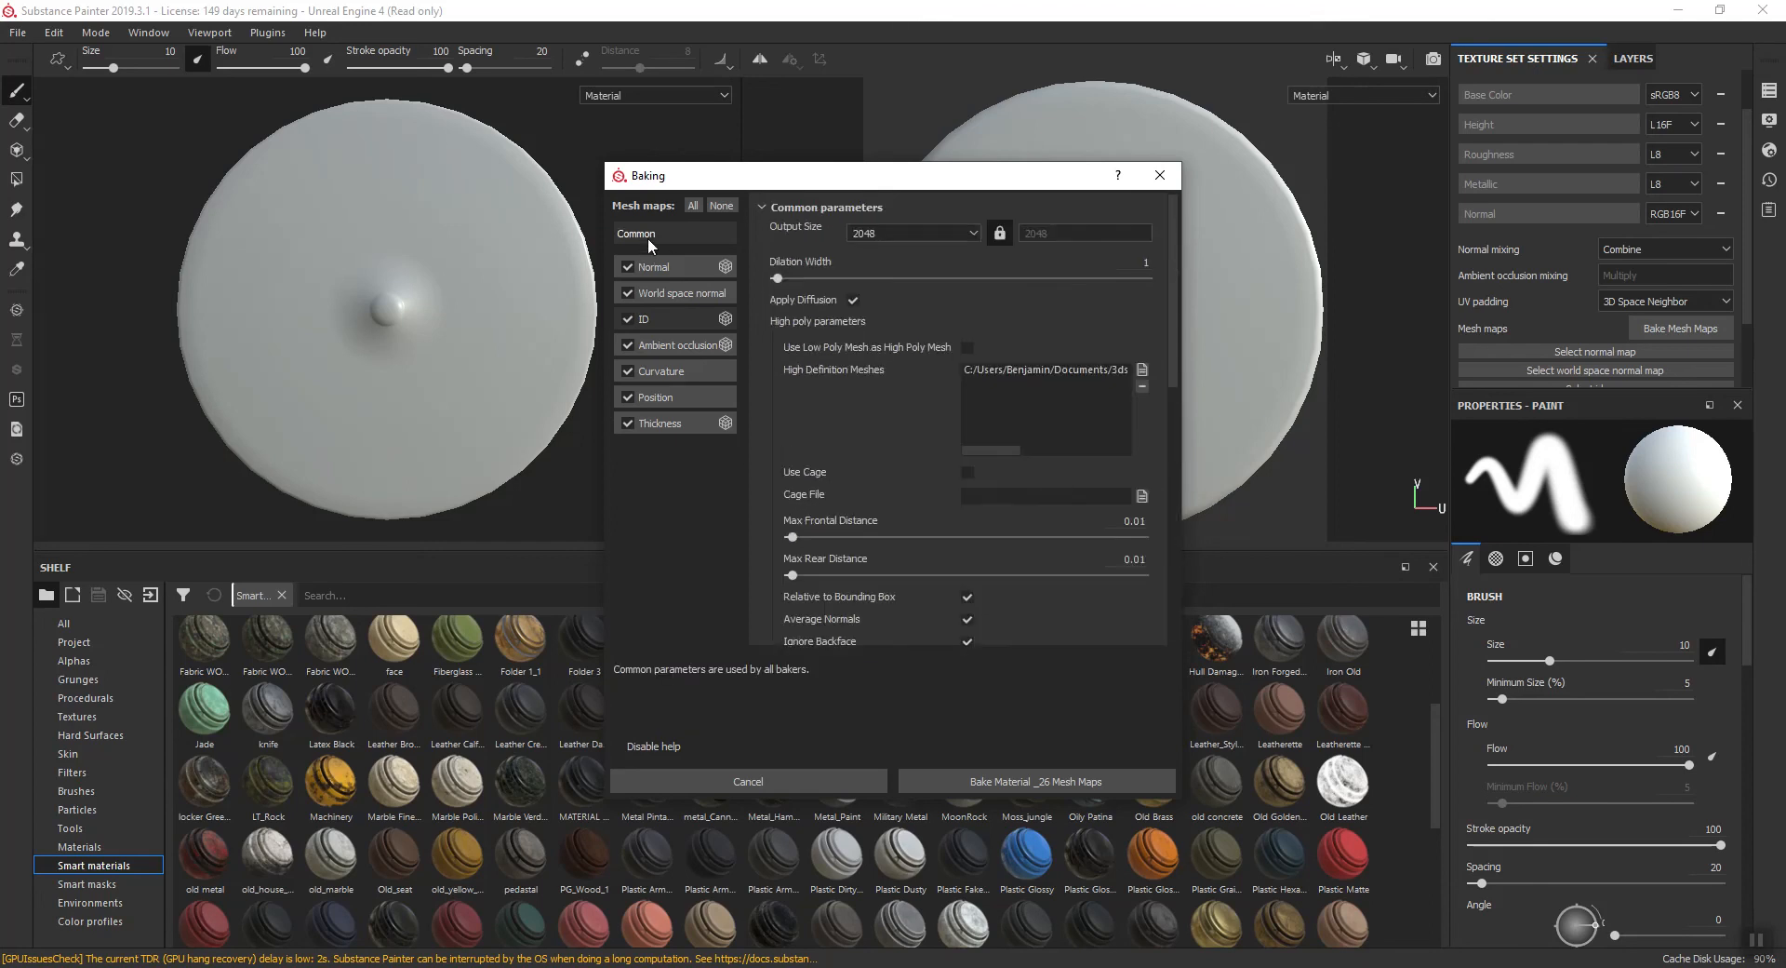
click(1010, 781)
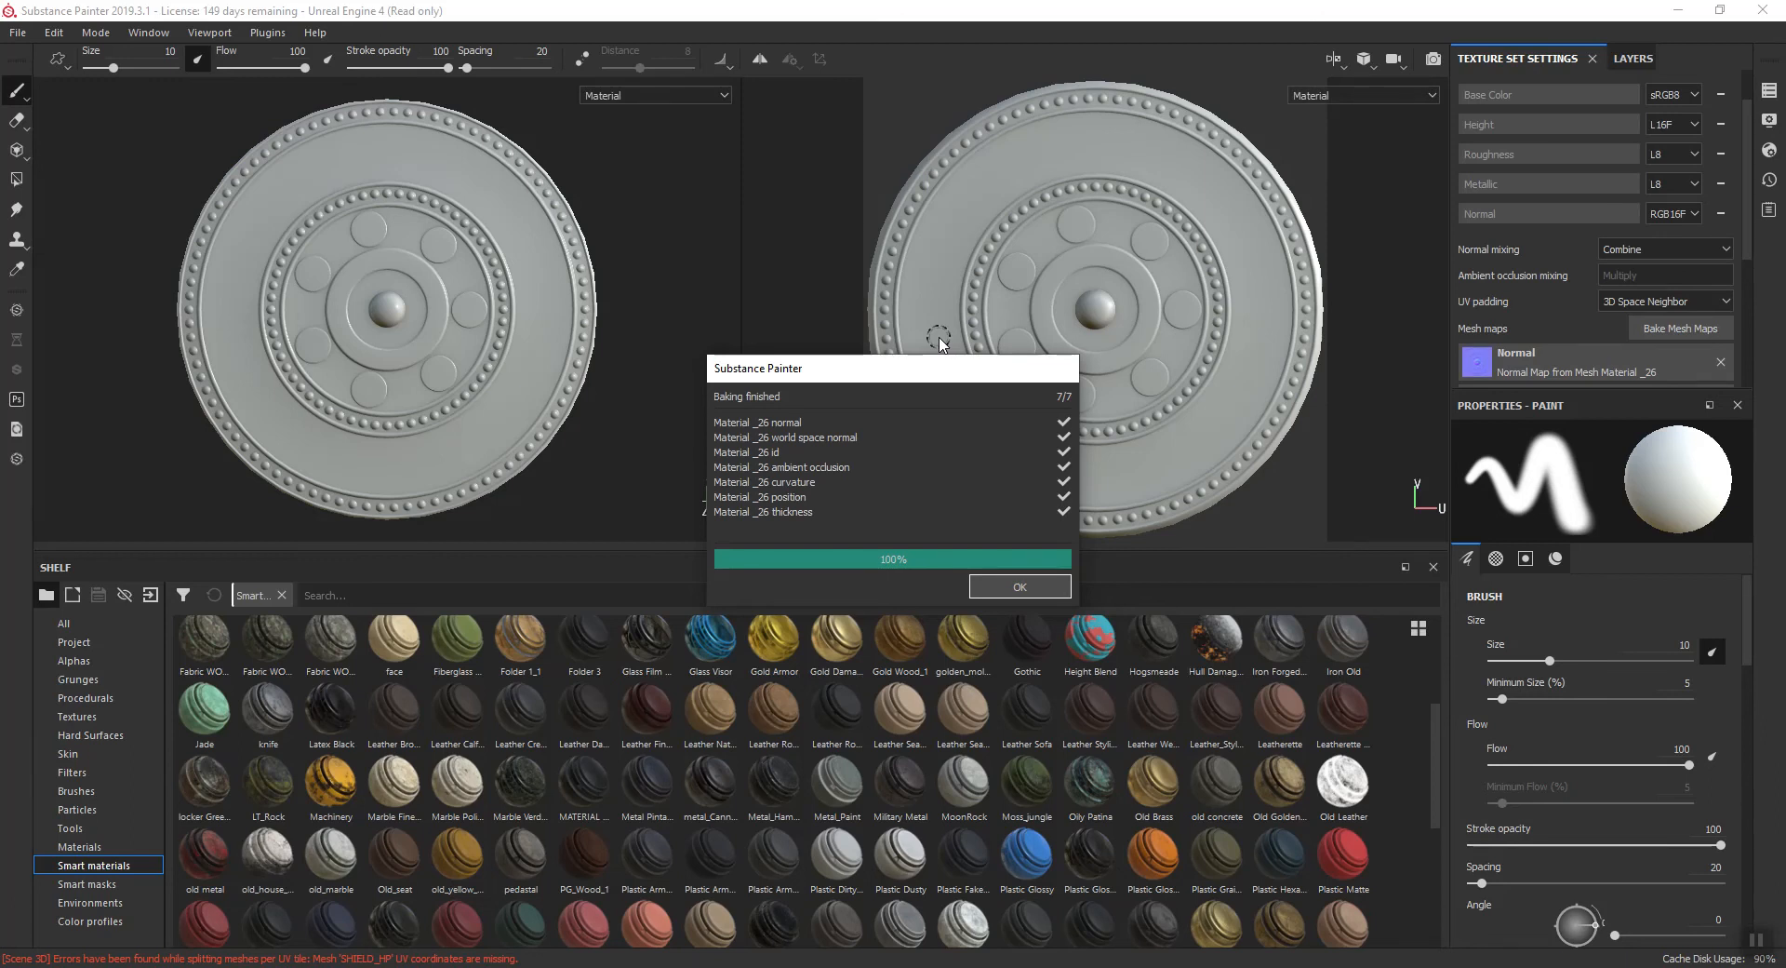
click(1020, 587)
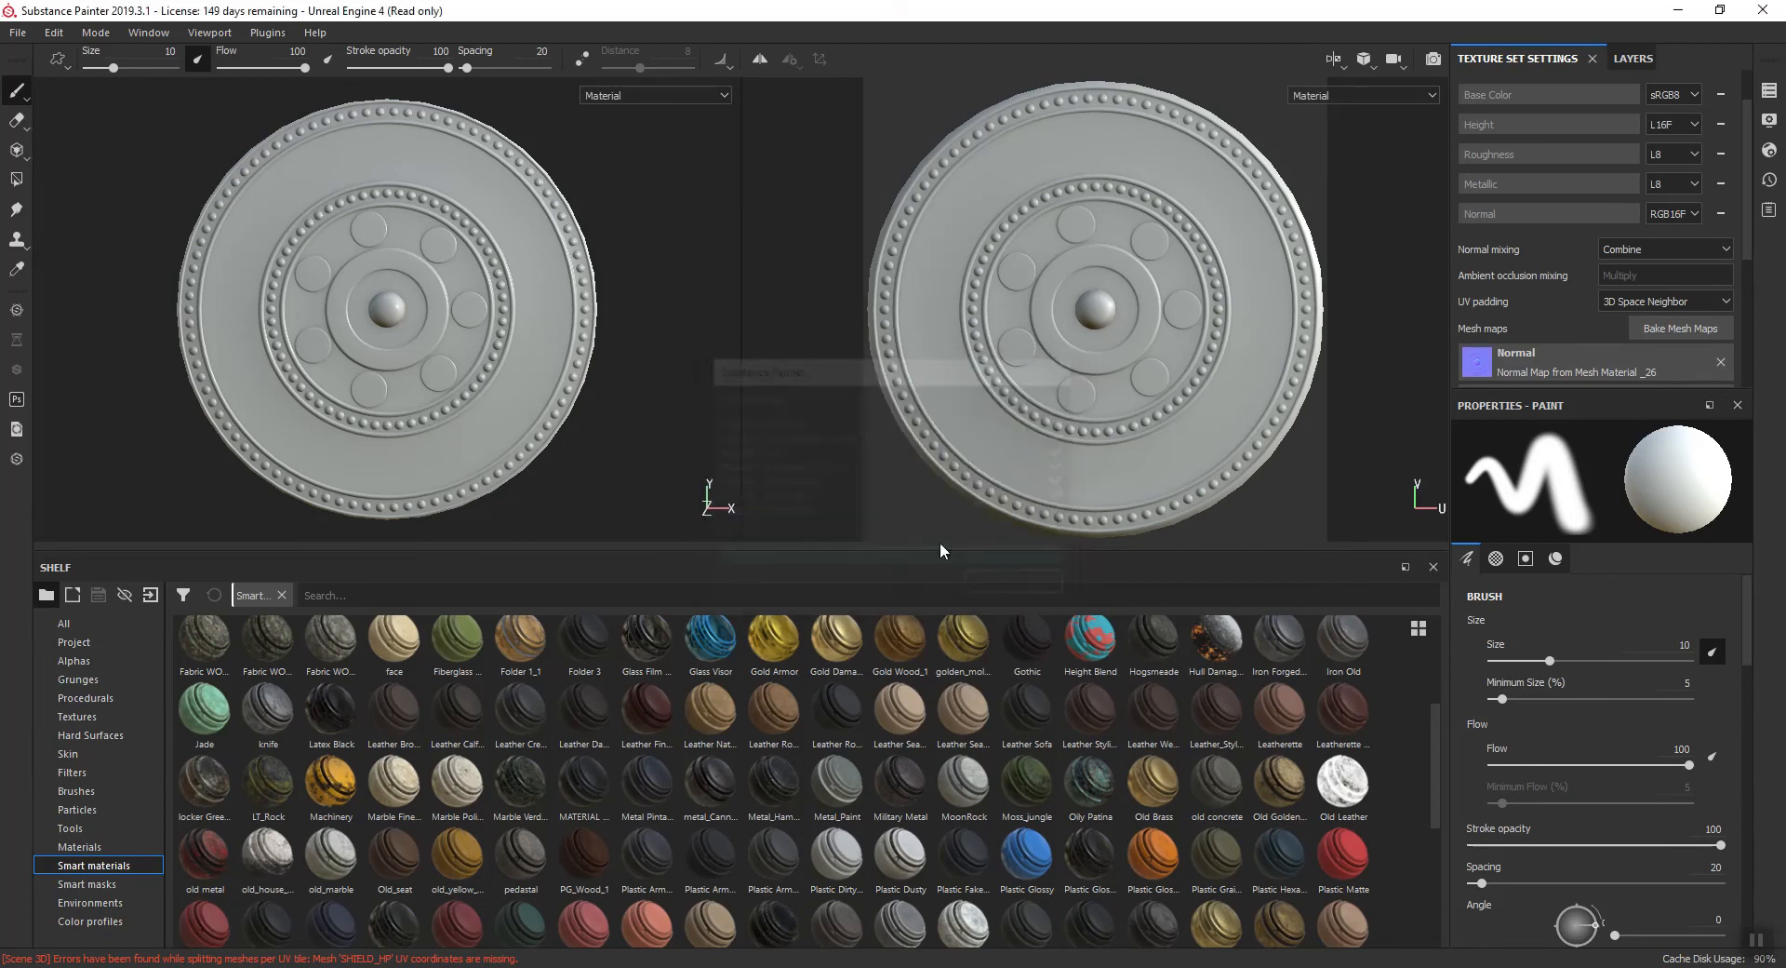
mouse_move(626, 391)
alt+mouse_down()
mouse_move(702, 227)
mouse_move(846, 335)
mouse_move(866, 405)
mouse_move(565, 323)
mouse_move(466, 387)
mouse_move(661, 335)
alt+mouse_up()
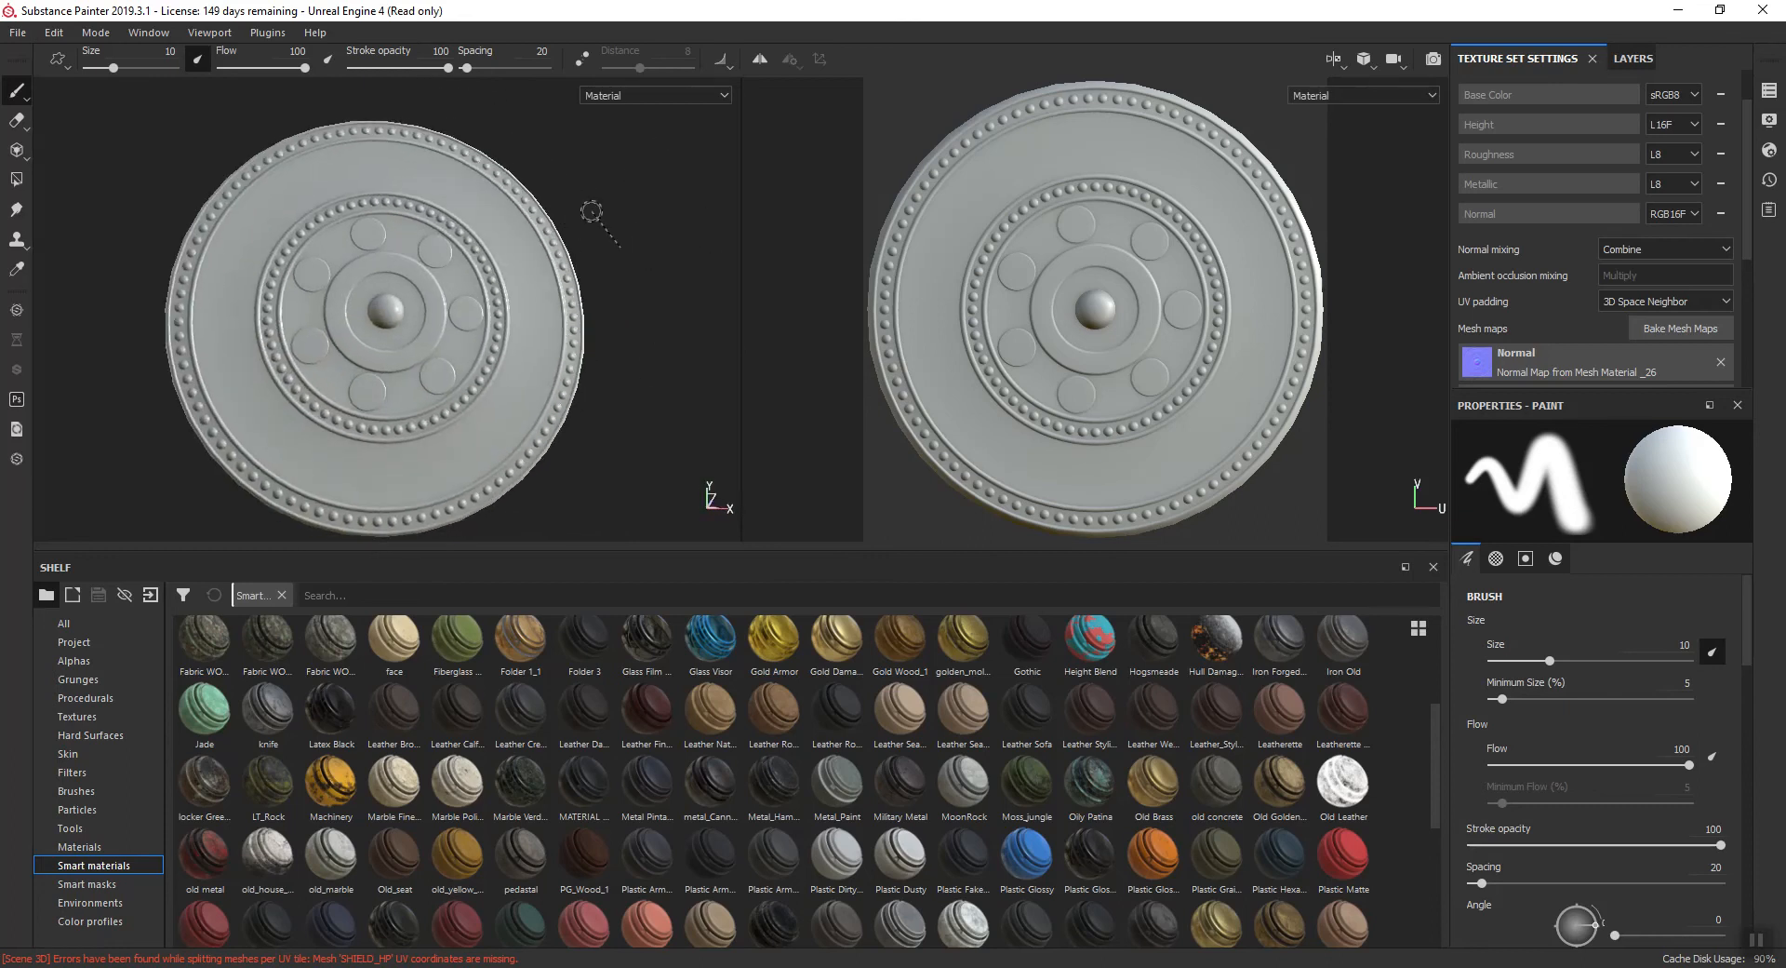
- Examine the baked detail on the shield's central boss, rings and rivets up close and at an angle
mouse_move(608, 213)
ctrl+right_down()
mouse_move(642, 214)
mouse_move(586, 210)
mouse_move(688, 208)
mouse_move(490, 208)
mouse_move(622, 216)
mouse_move(543, 208)
mouse_move(597, 236)
mouse_move(558, 241)
ctrl+right_up()
scroll(376, 316, up, 5)
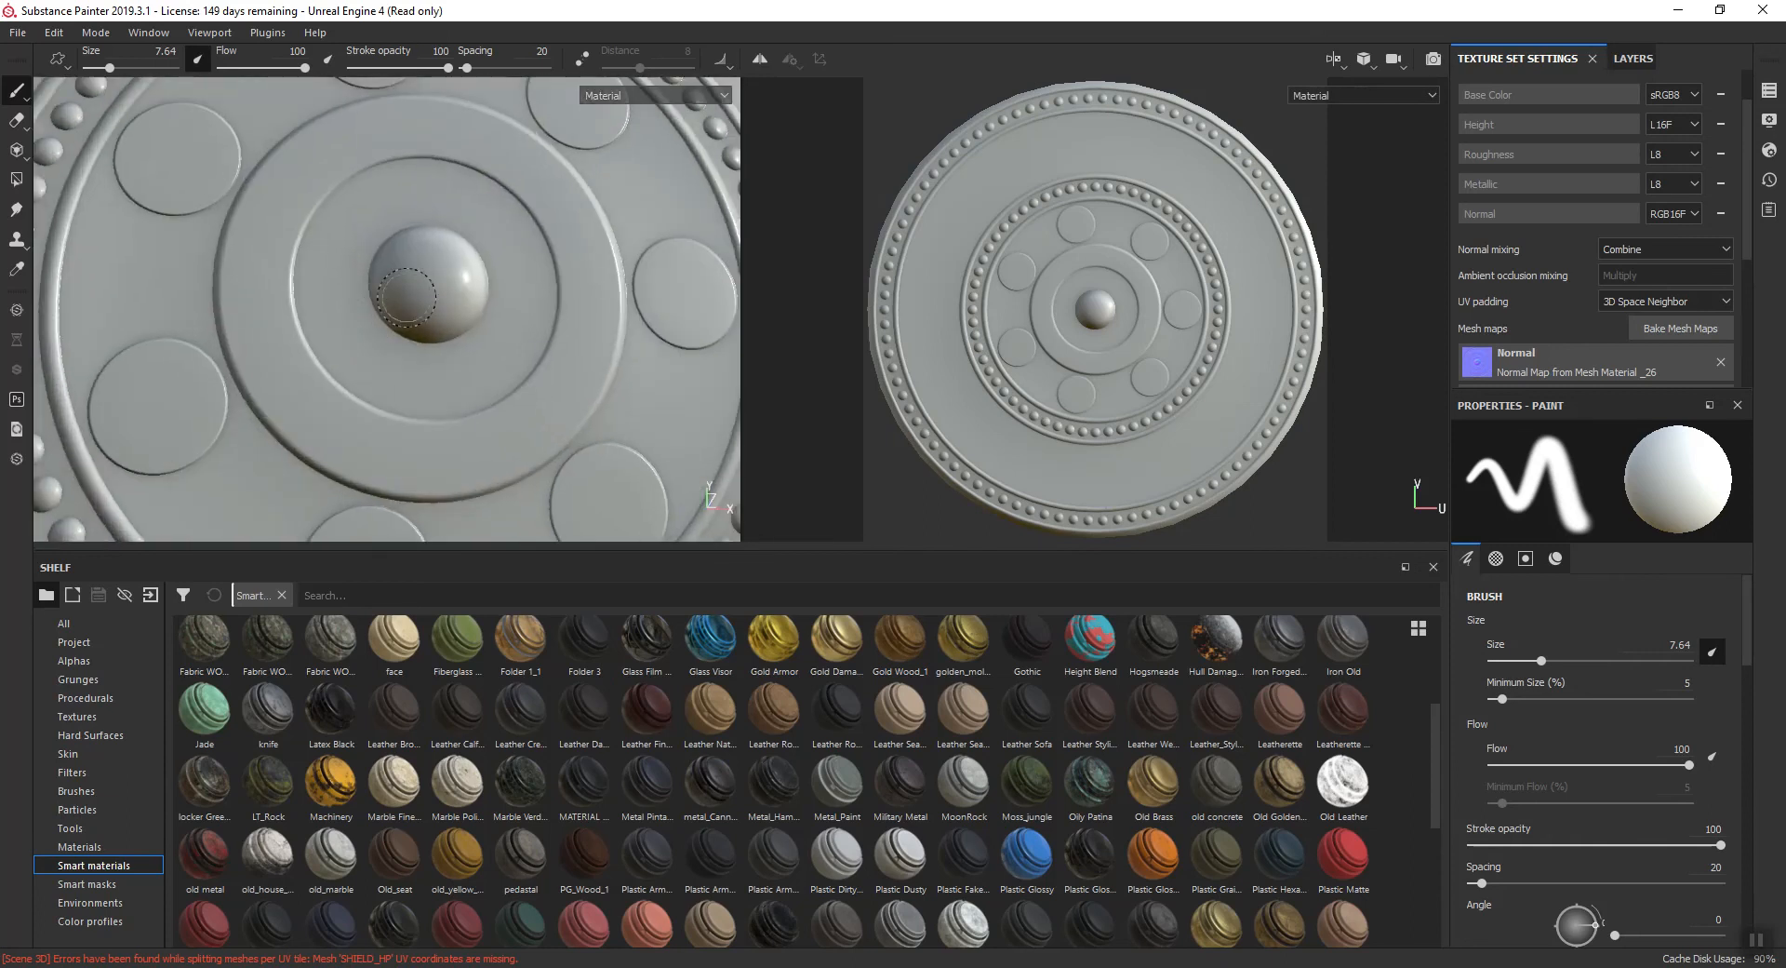
scroll(464, 295, up, 2)
scroll(436, 323, up, 3)
scroll(486, 325, down, 3)
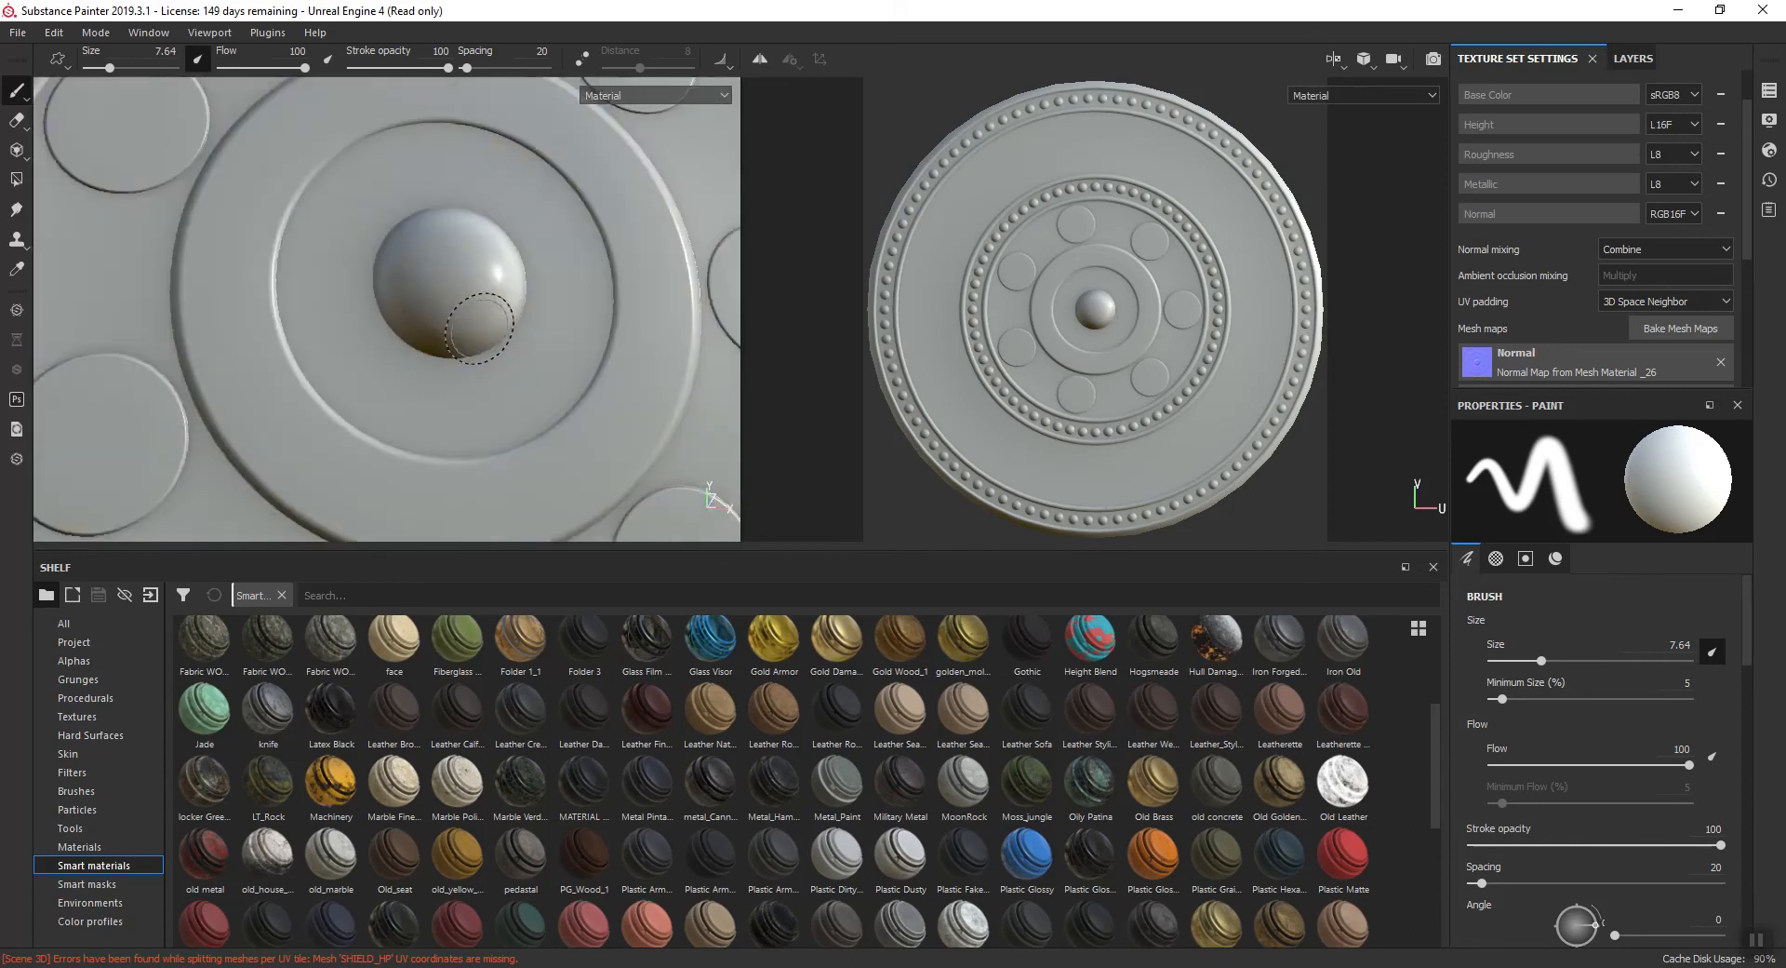
scroll(479, 326, down, 3)
scroll(480, 326, up, 1)
mouse_move(75, 480)
alt+mouse_down()
mouse_move(57, 376)
mouse_move(79, 449)
alt+mouse_up()
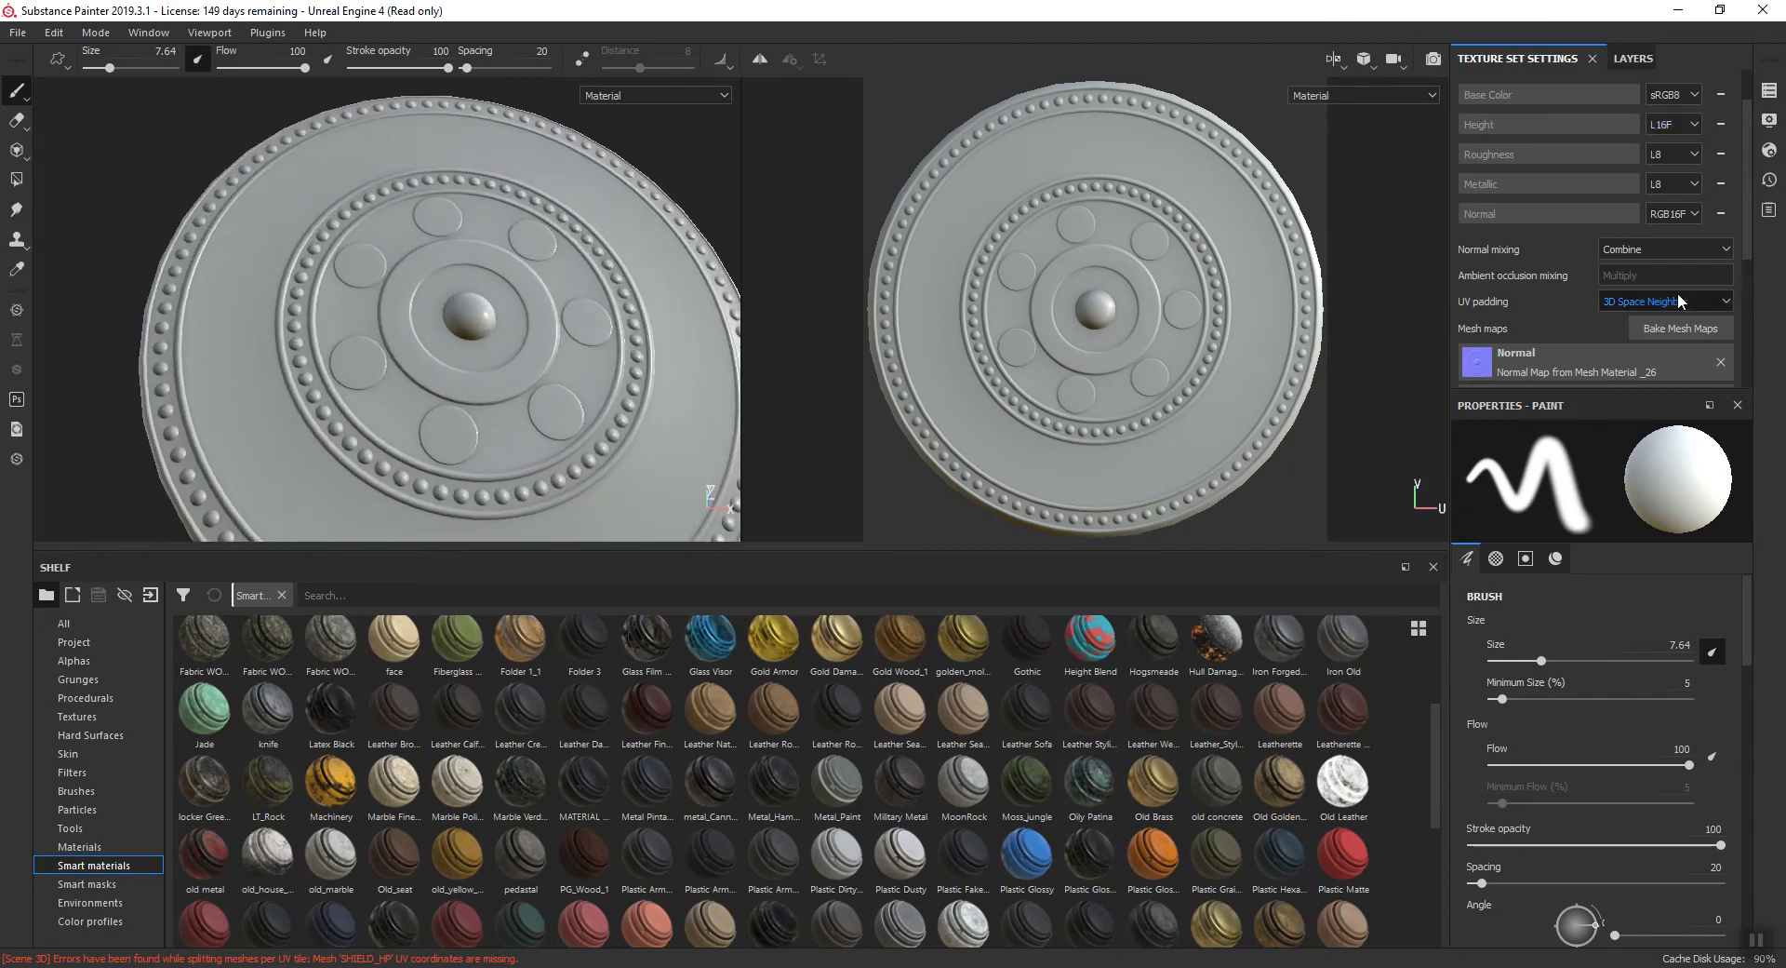
- Set the bake's max frontal distance to 0.1 and rebake all mesh maps for Material _26
click(1680, 328)
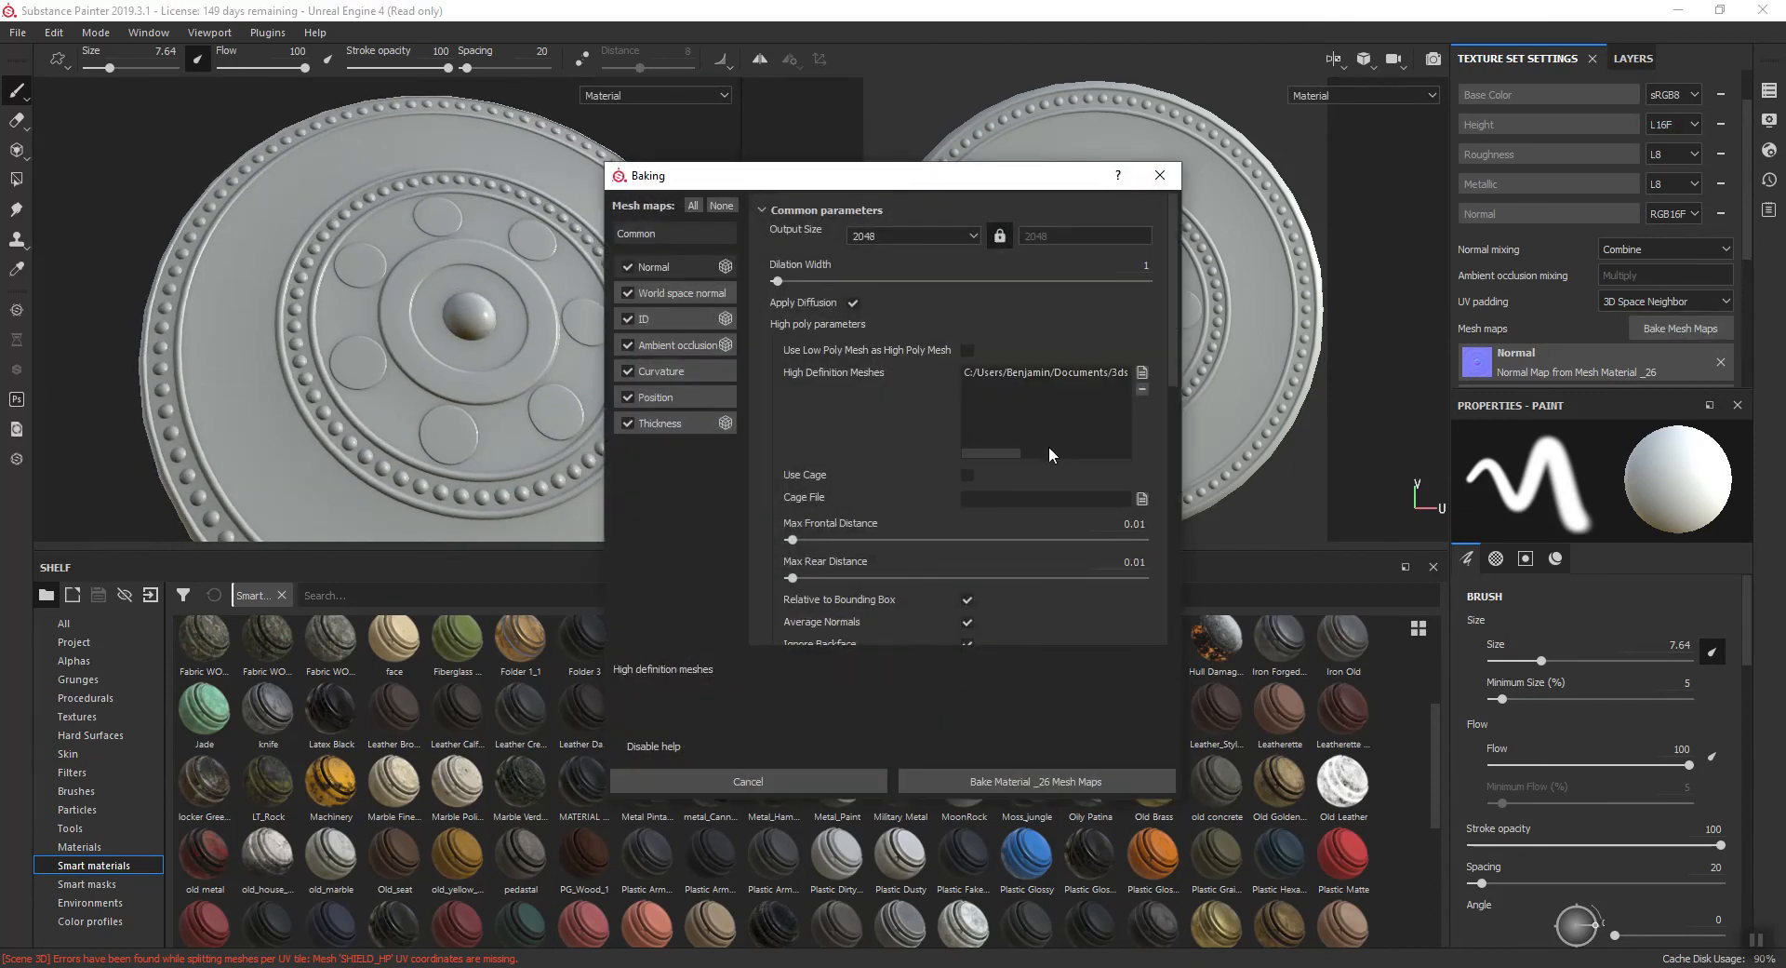
click(1141, 537)
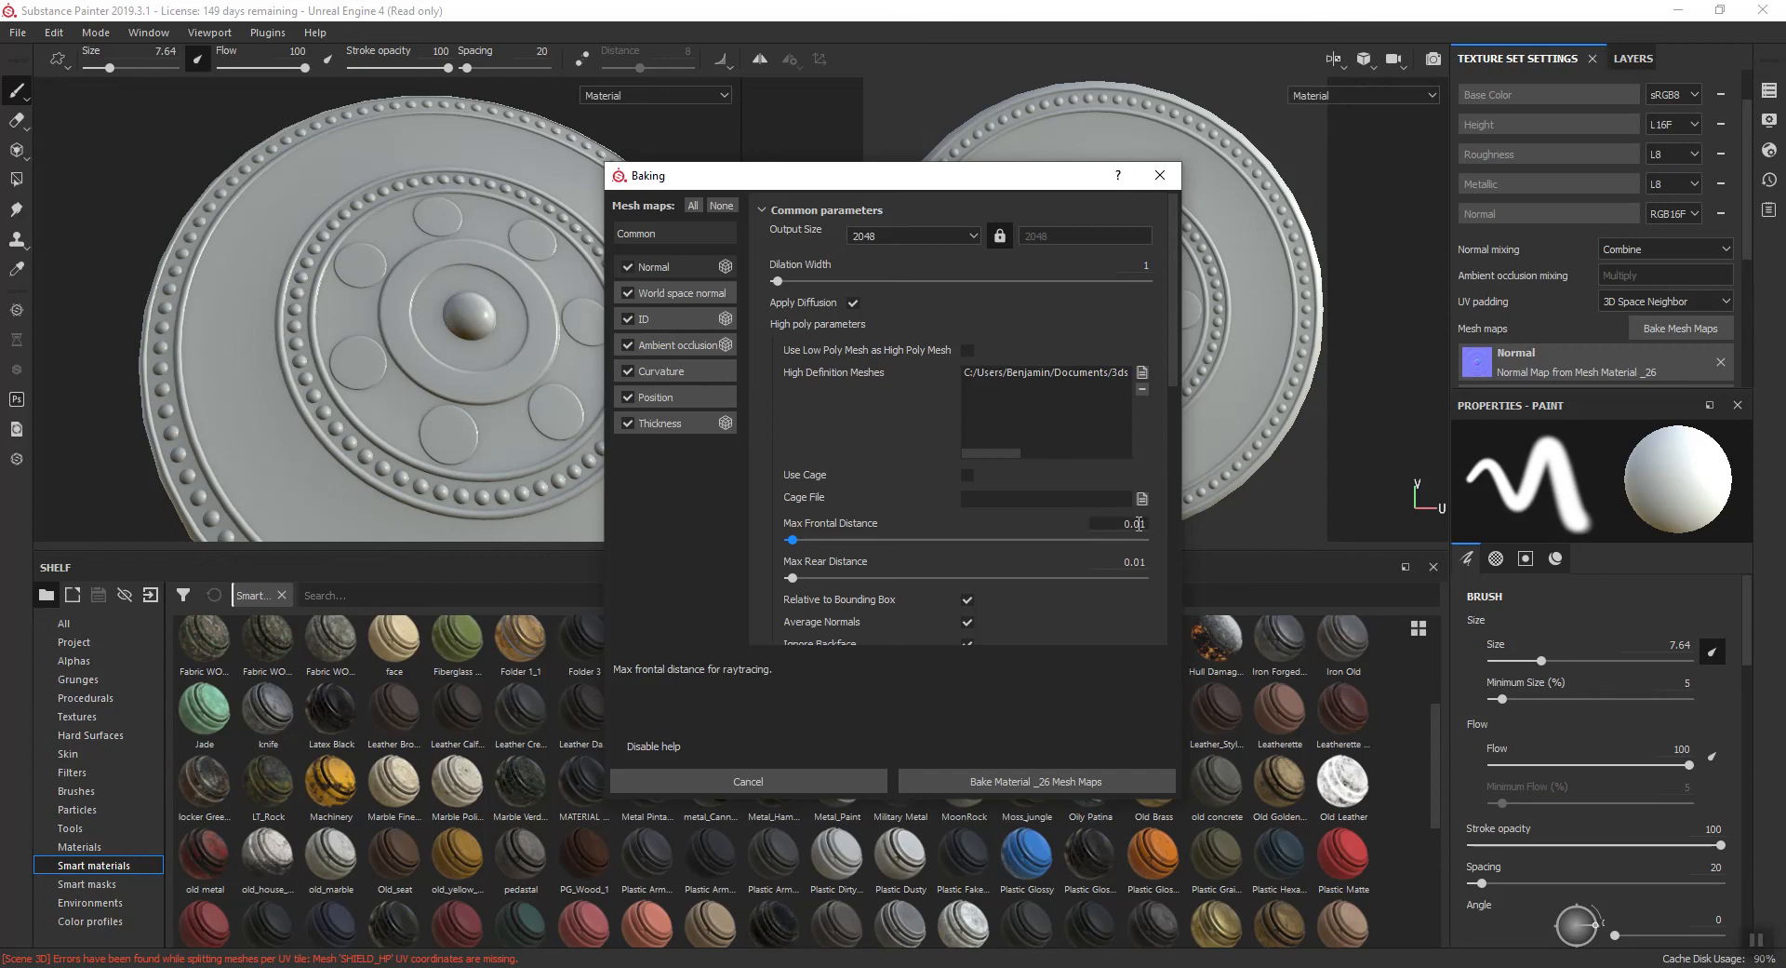
key(BackSpace)
key(Return)
click(979, 782)
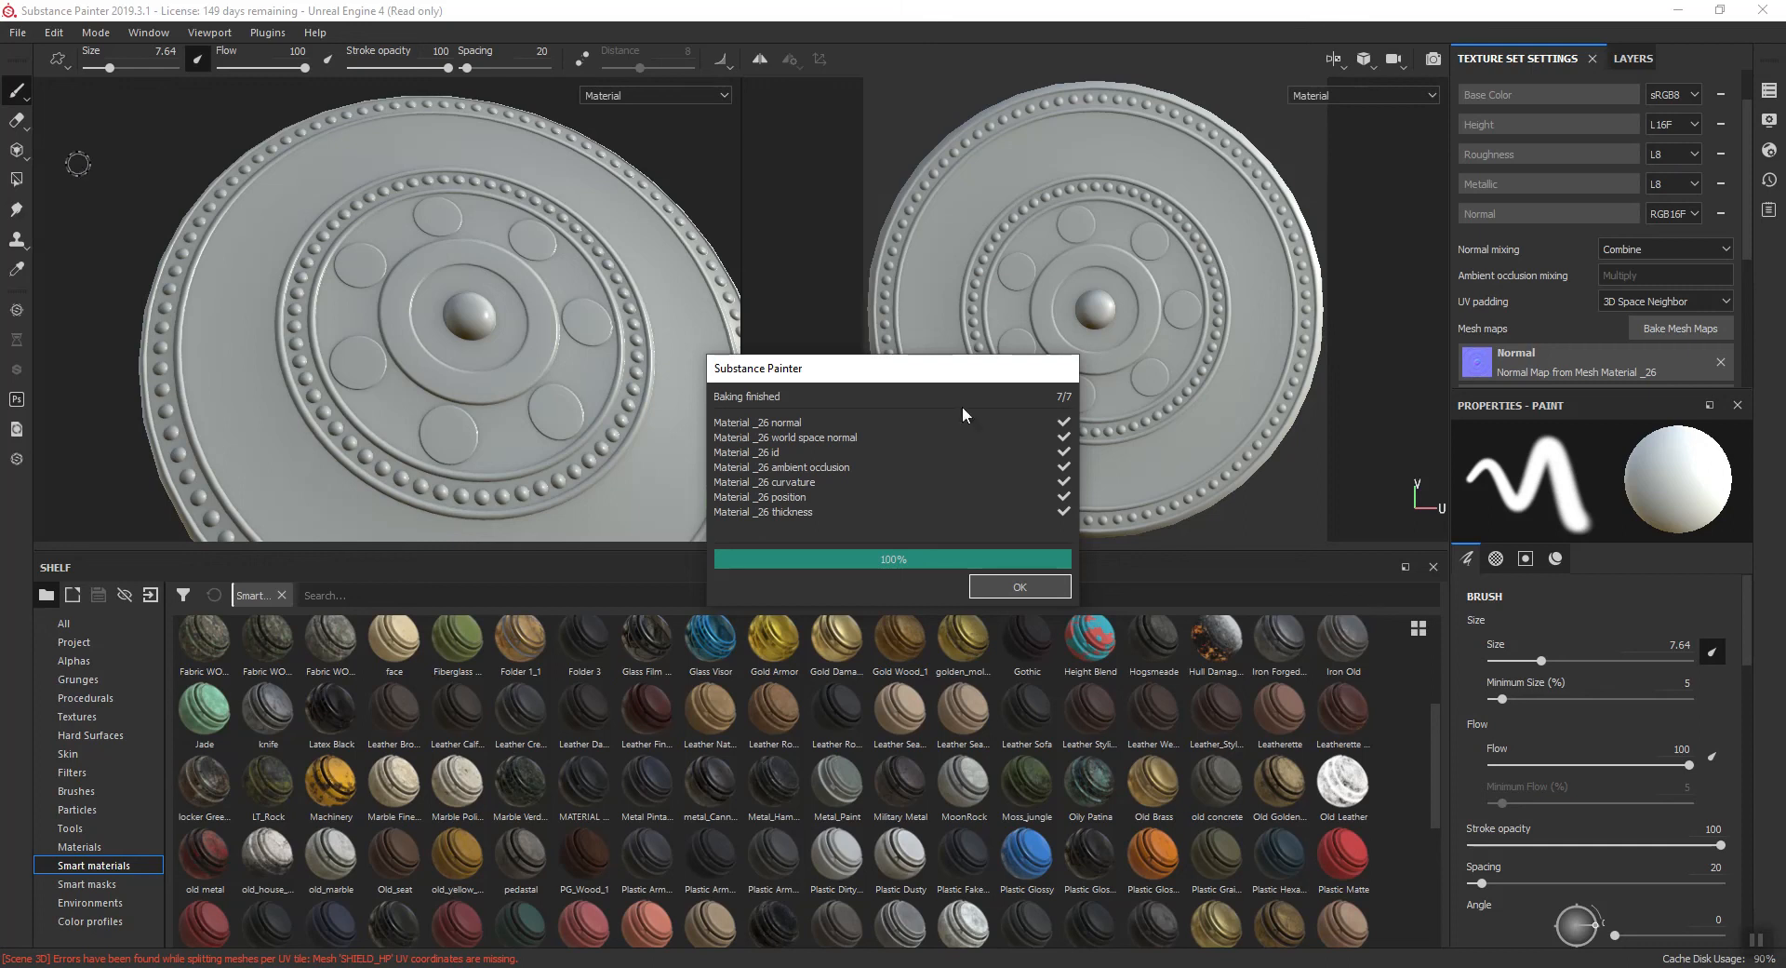
click(1030, 587)
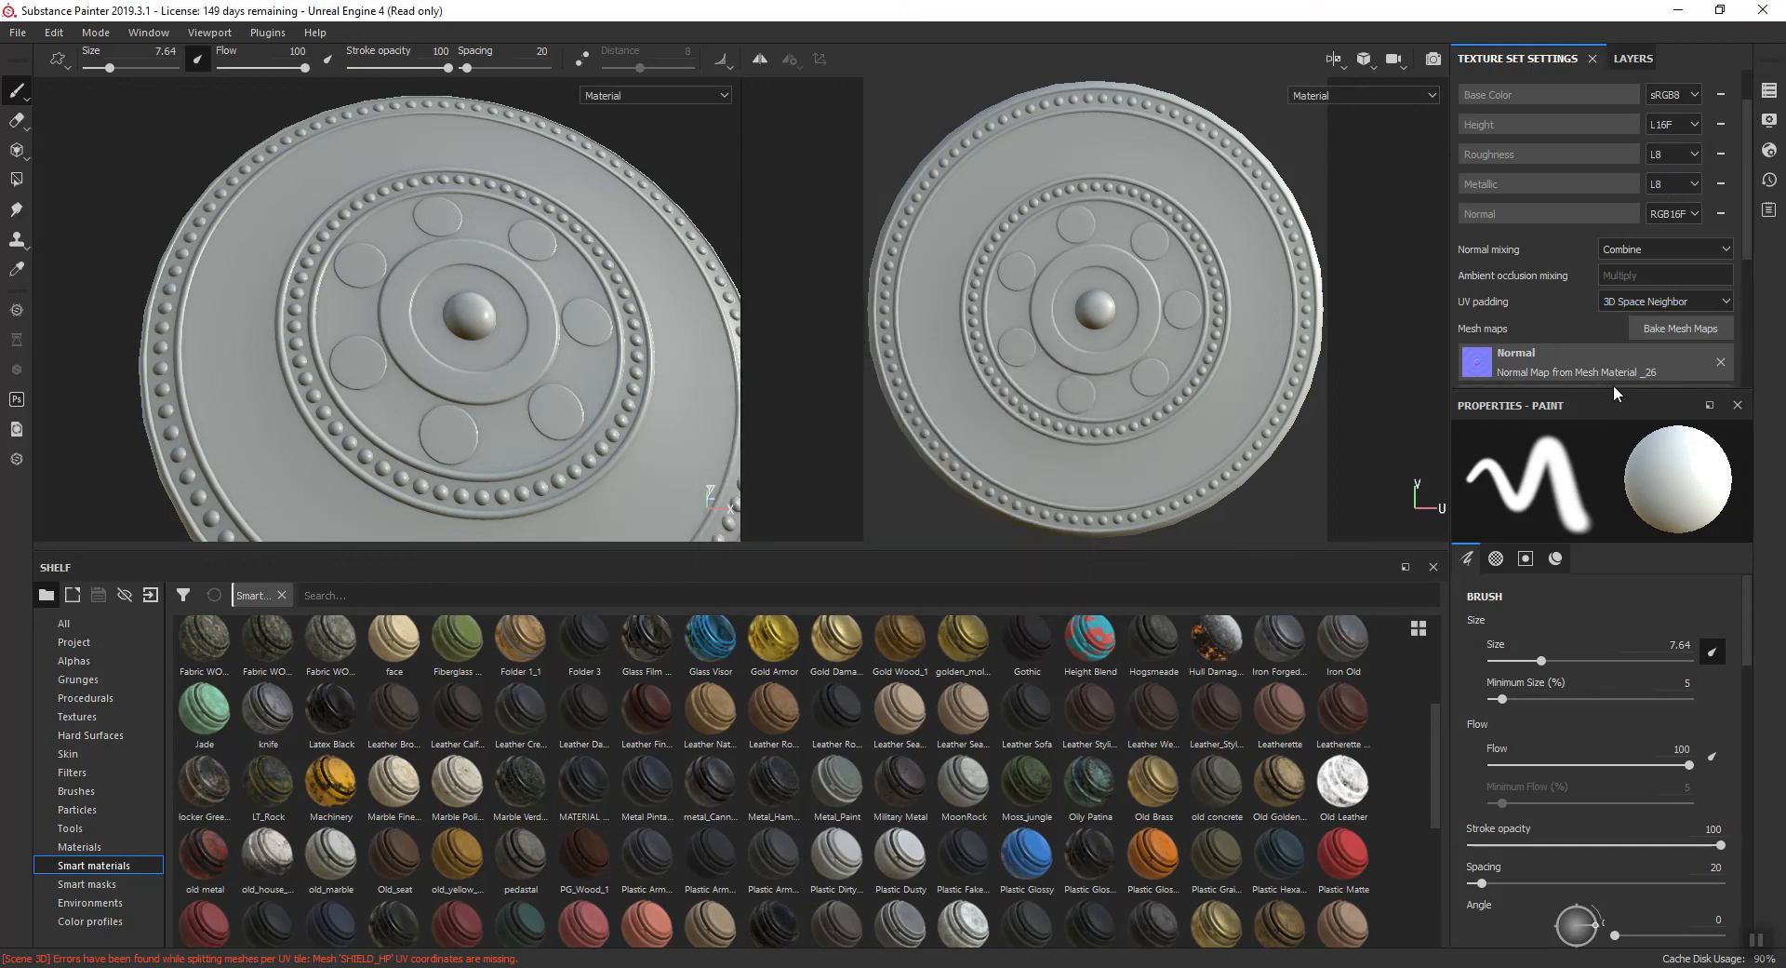
- Review the full list of baked mesh maps and check the ID baker's color source without baking again
drag(1610, 388, 1610, 525)
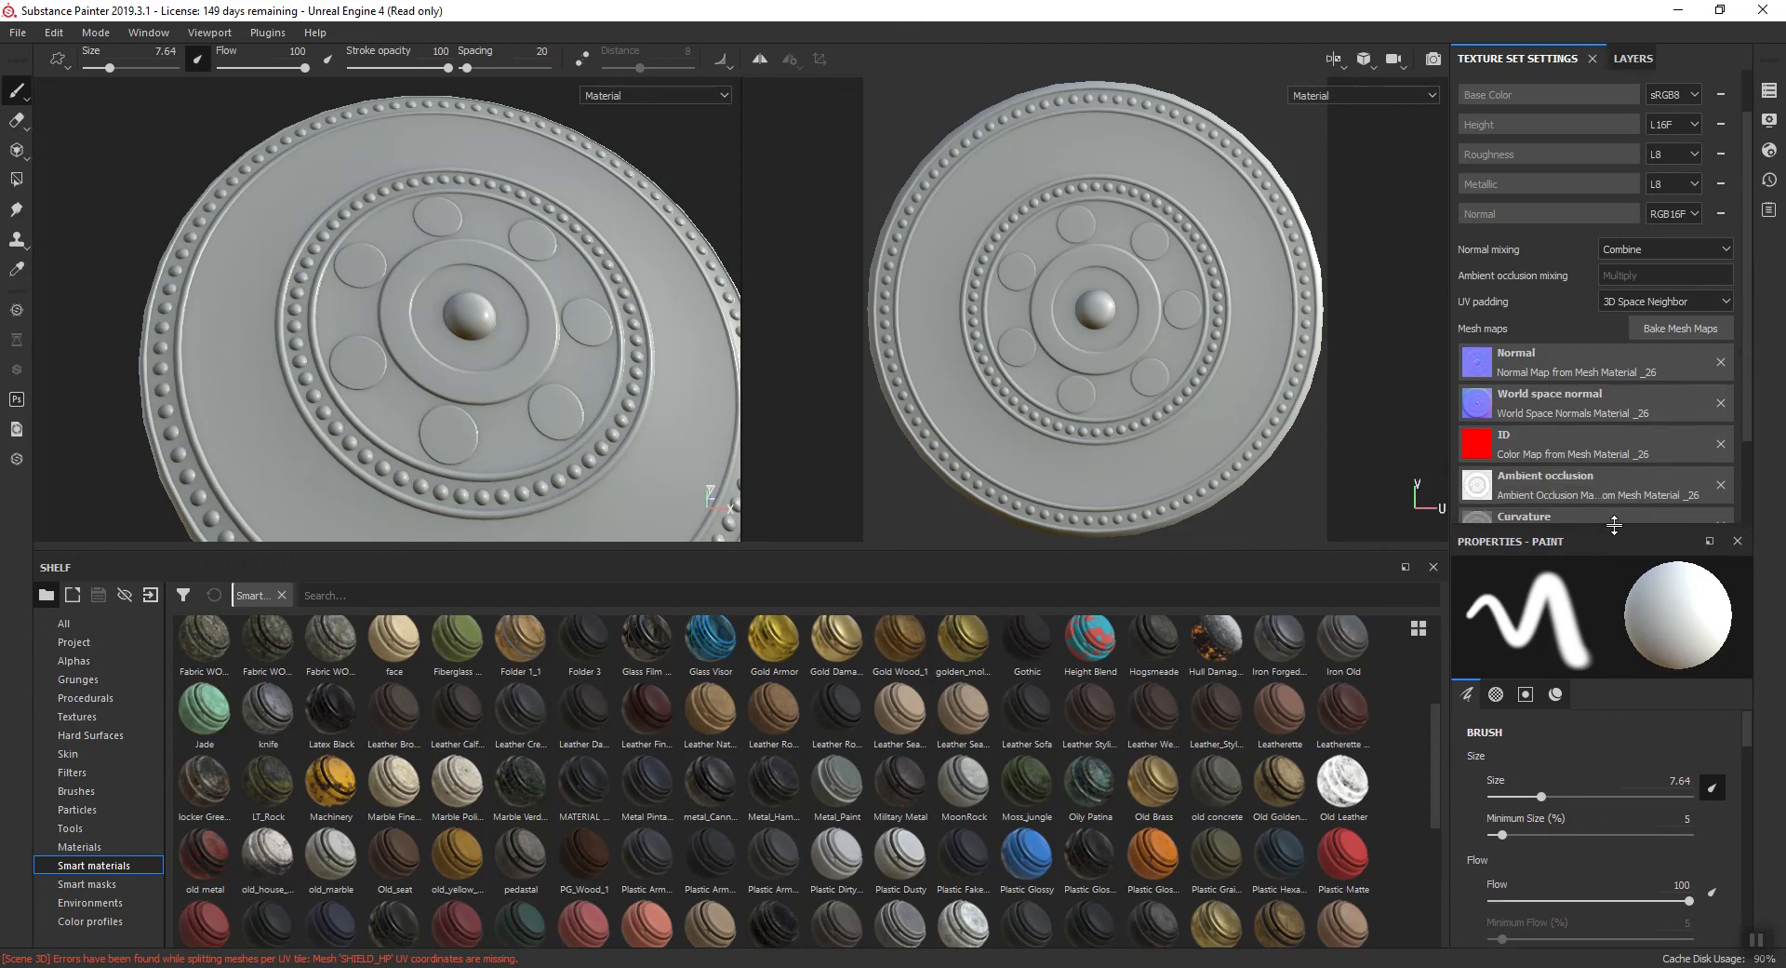
scroll(1749, 256, down, 2)
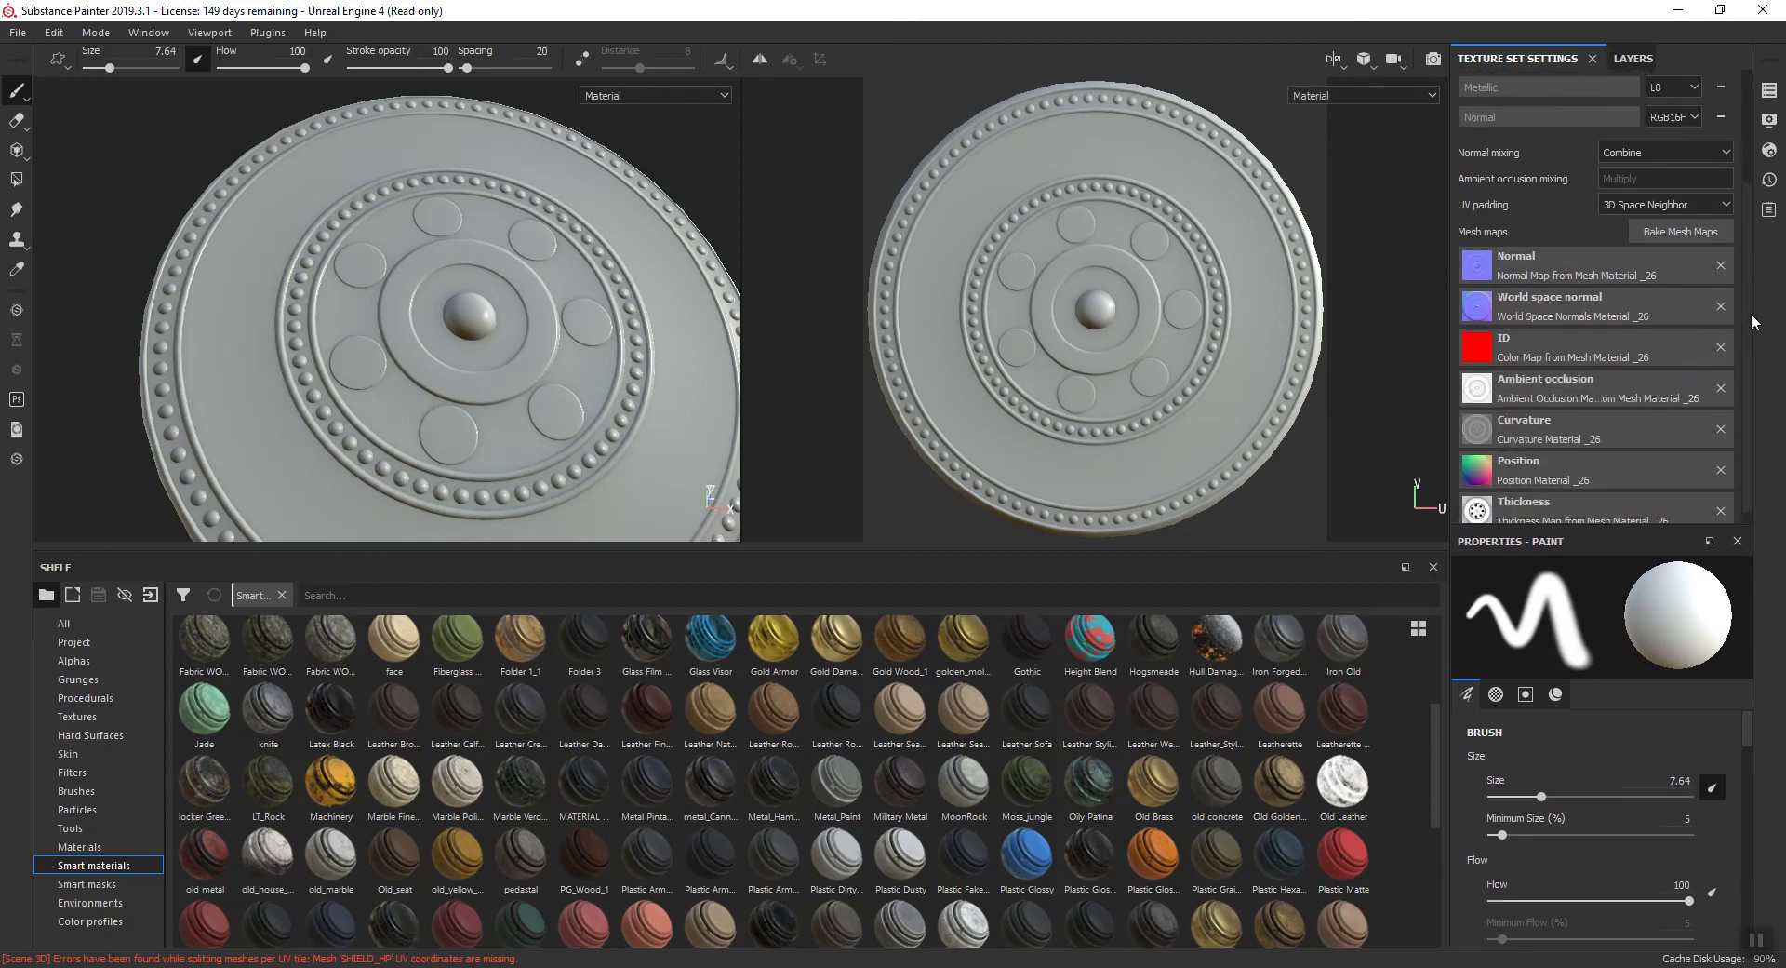
click(1658, 219)
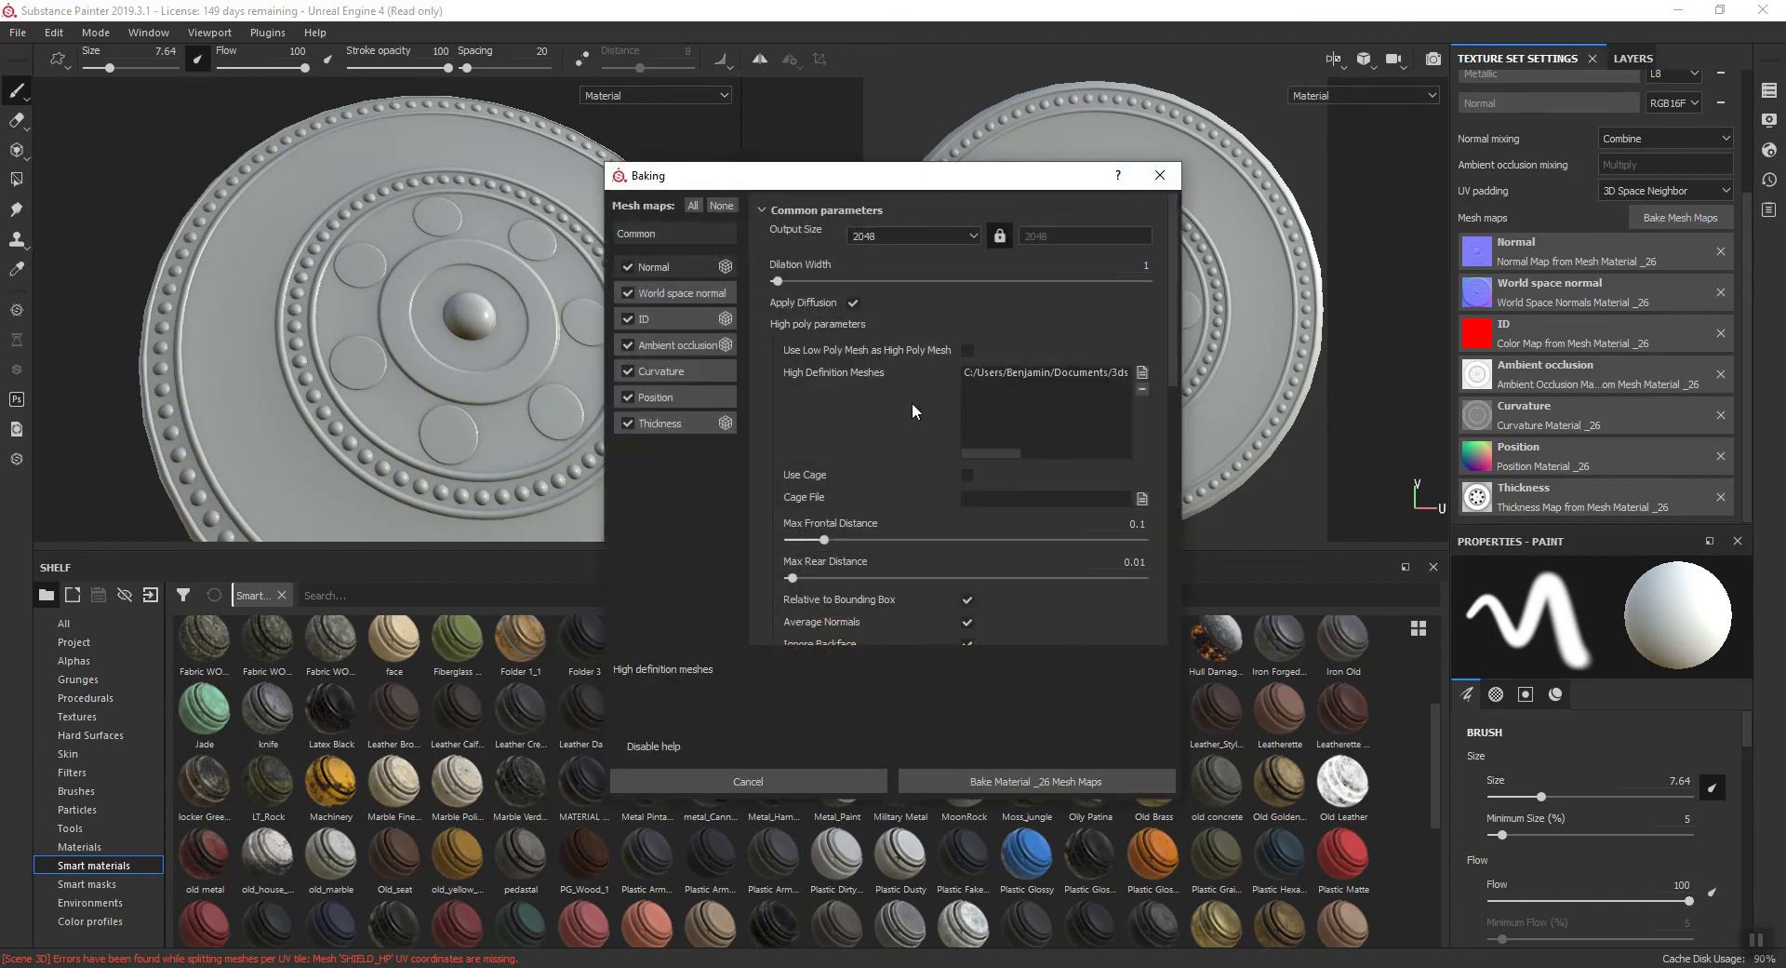
click(670, 326)
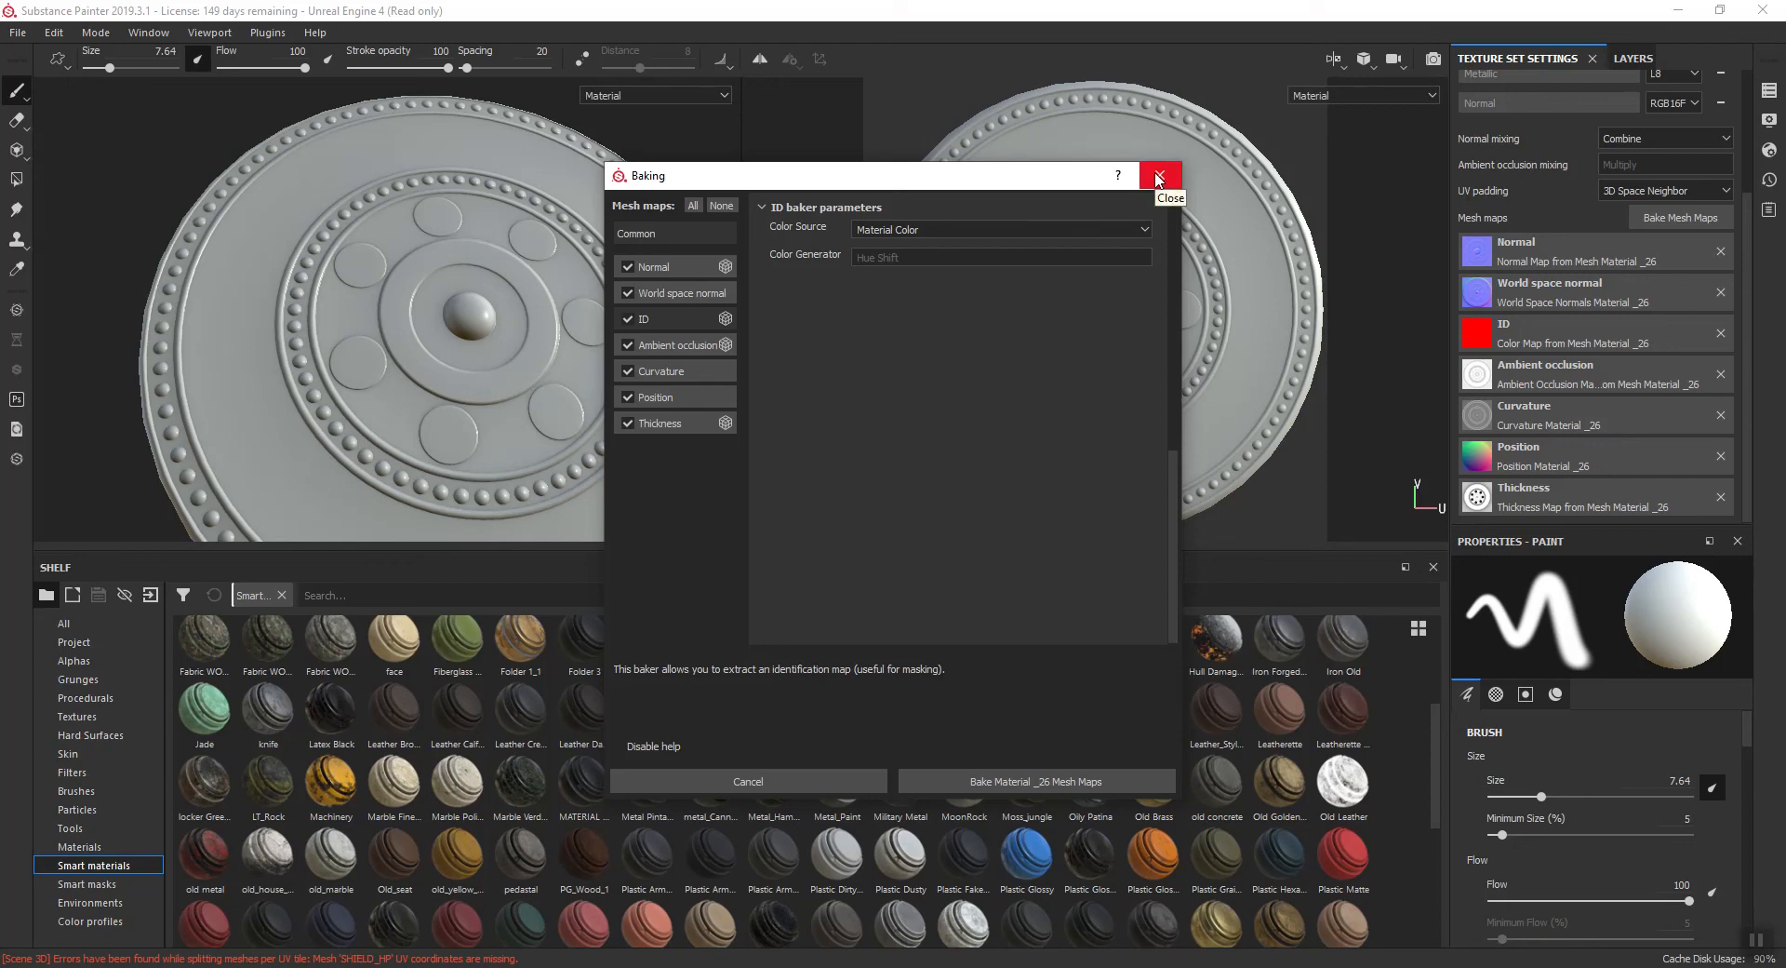
click(1158, 177)
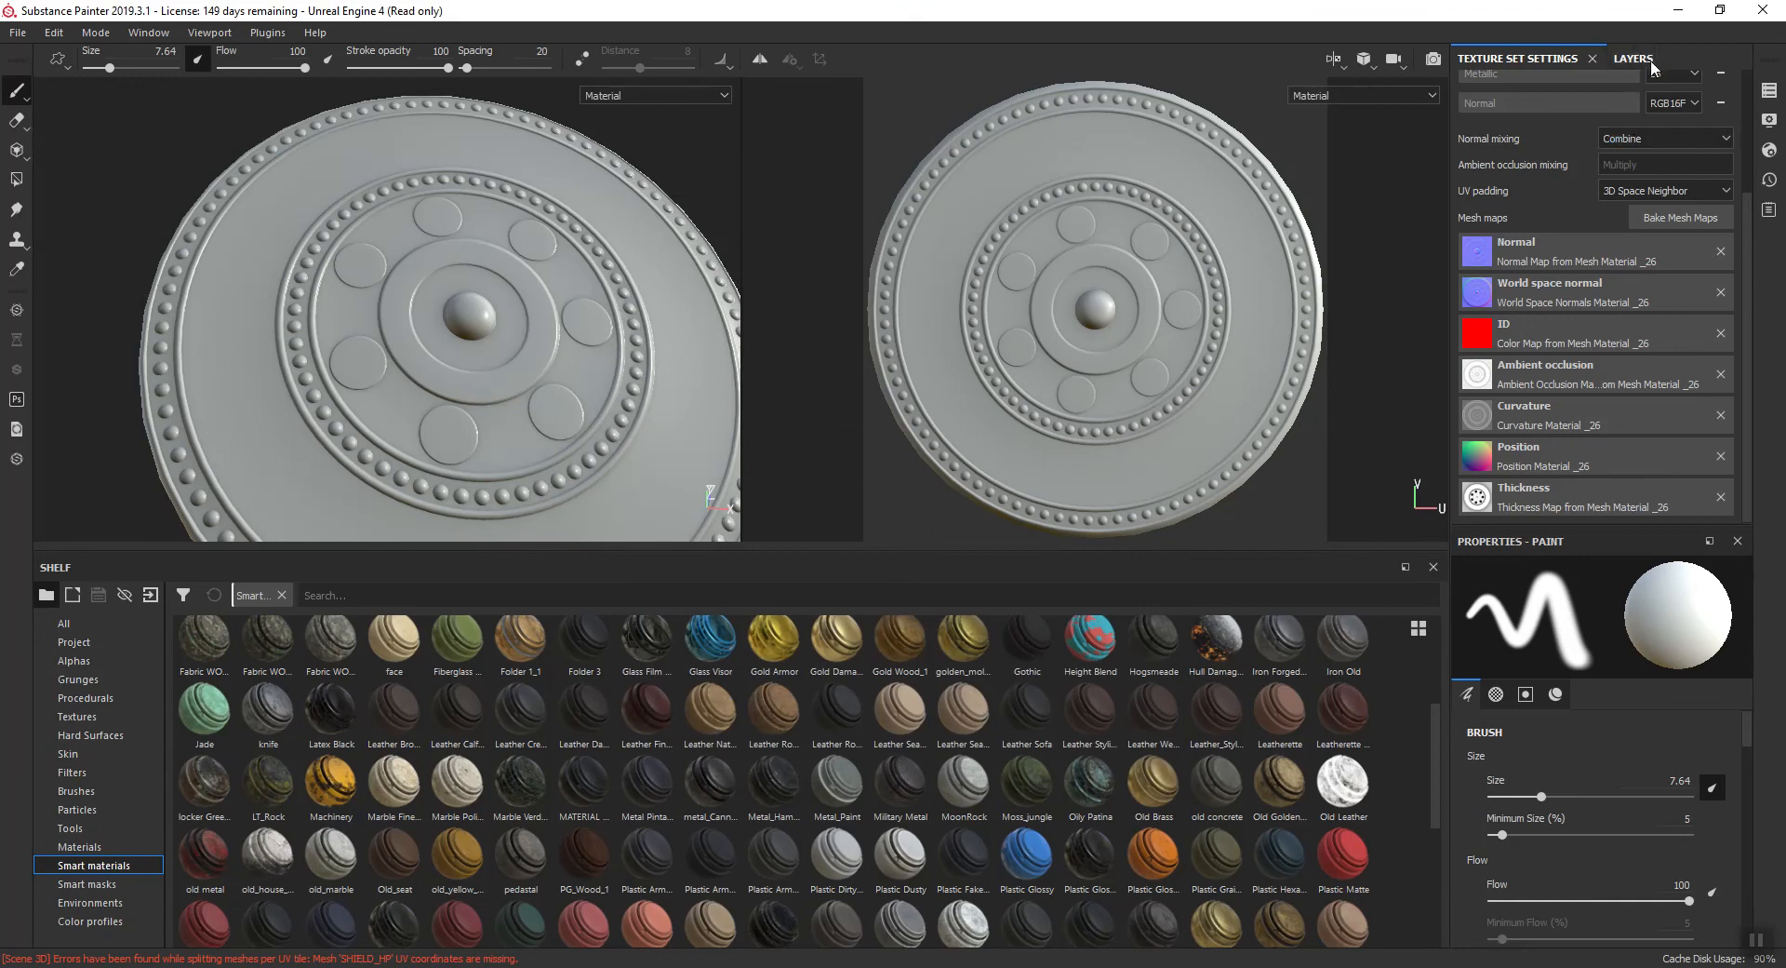
- Try the Brass Pure and Iron Hammered materials as fill layers on the shield, deleting each test layer
click(1633, 58)
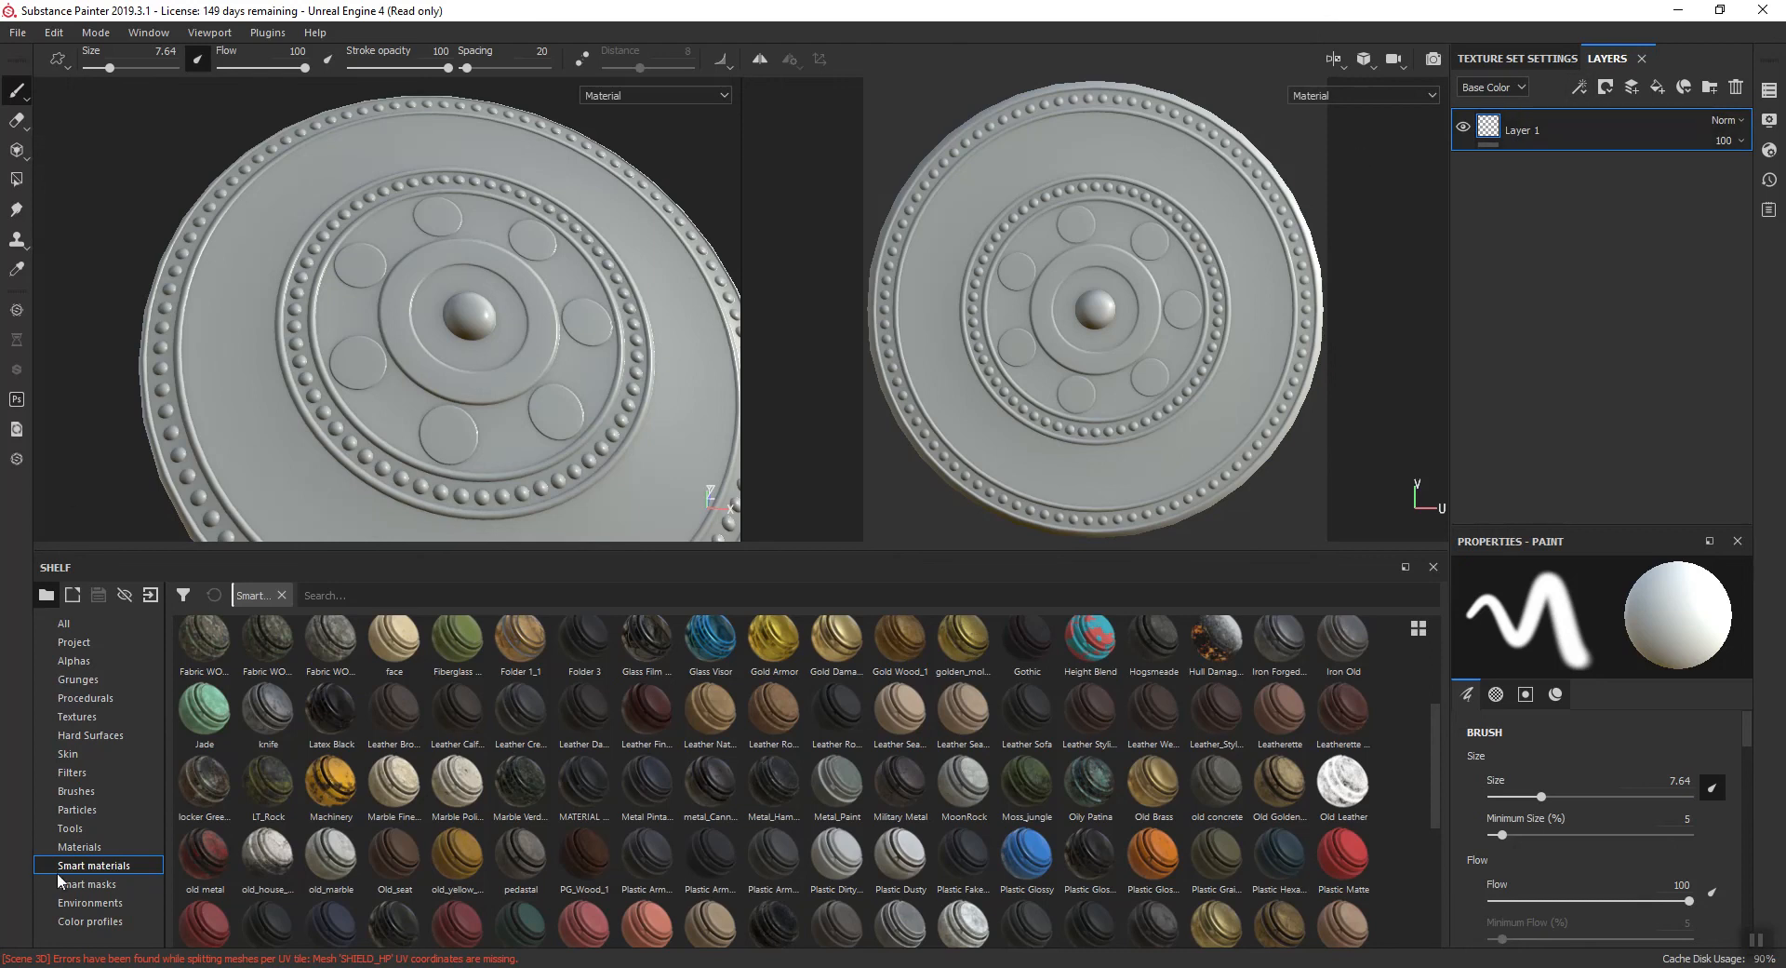
scroll(270, 721, up, 3)
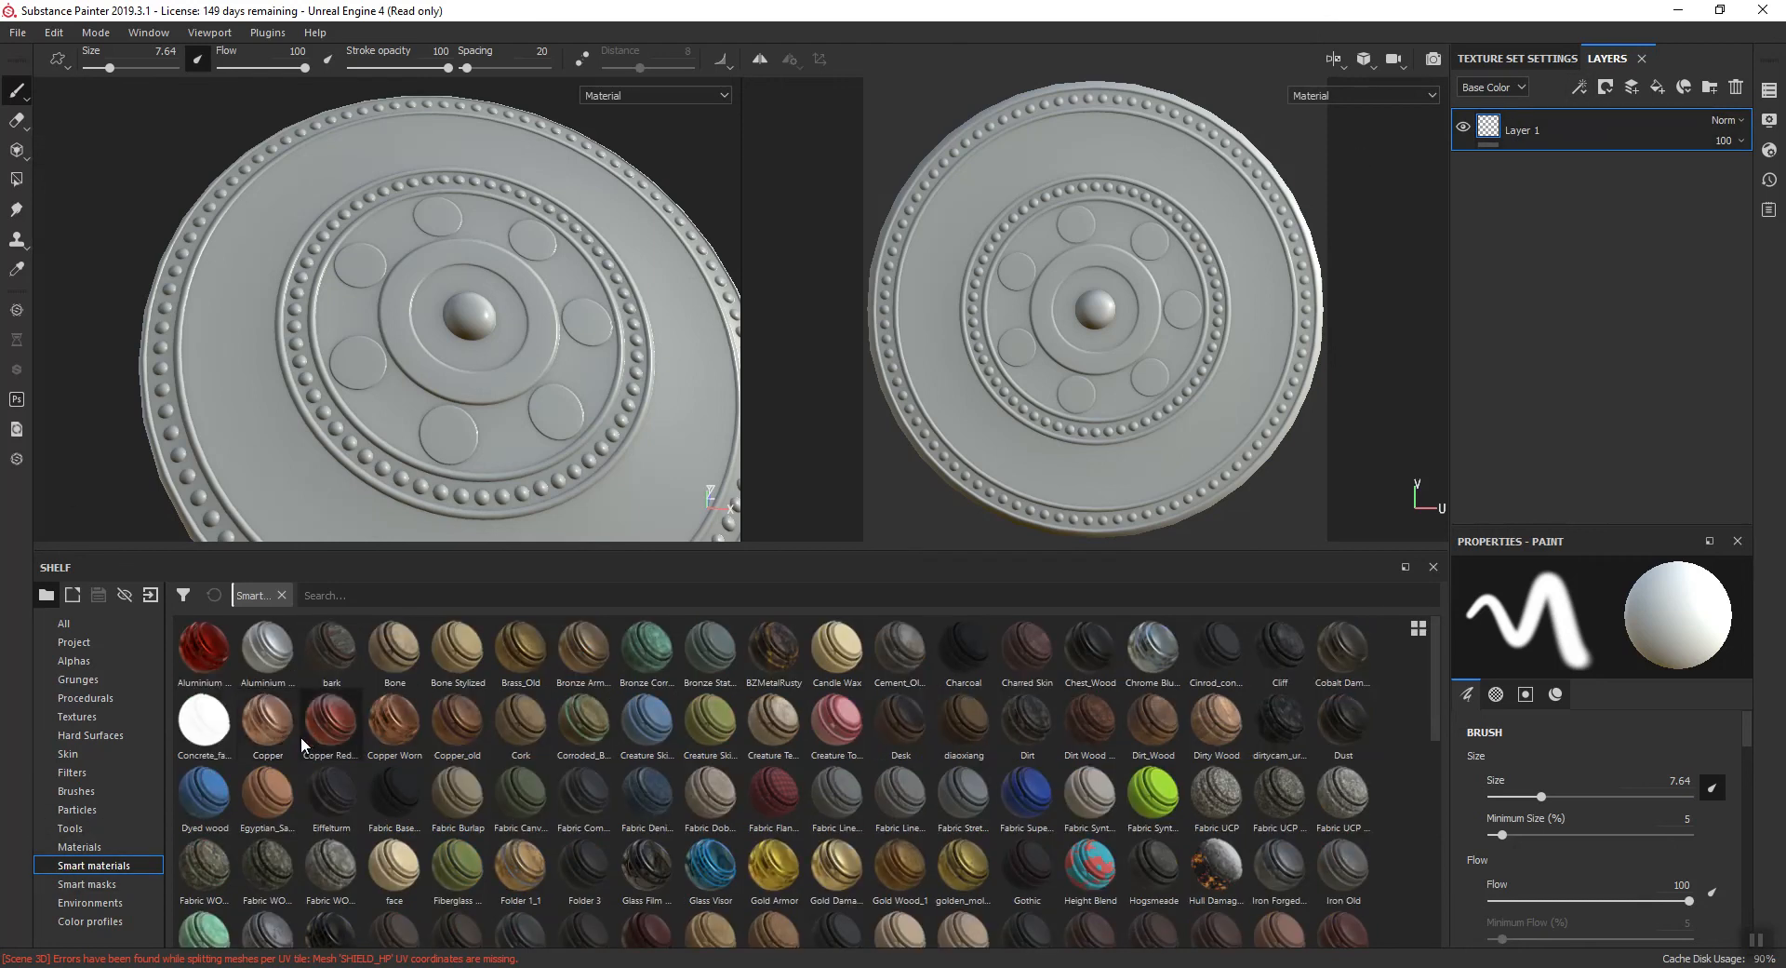
click(71, 847)
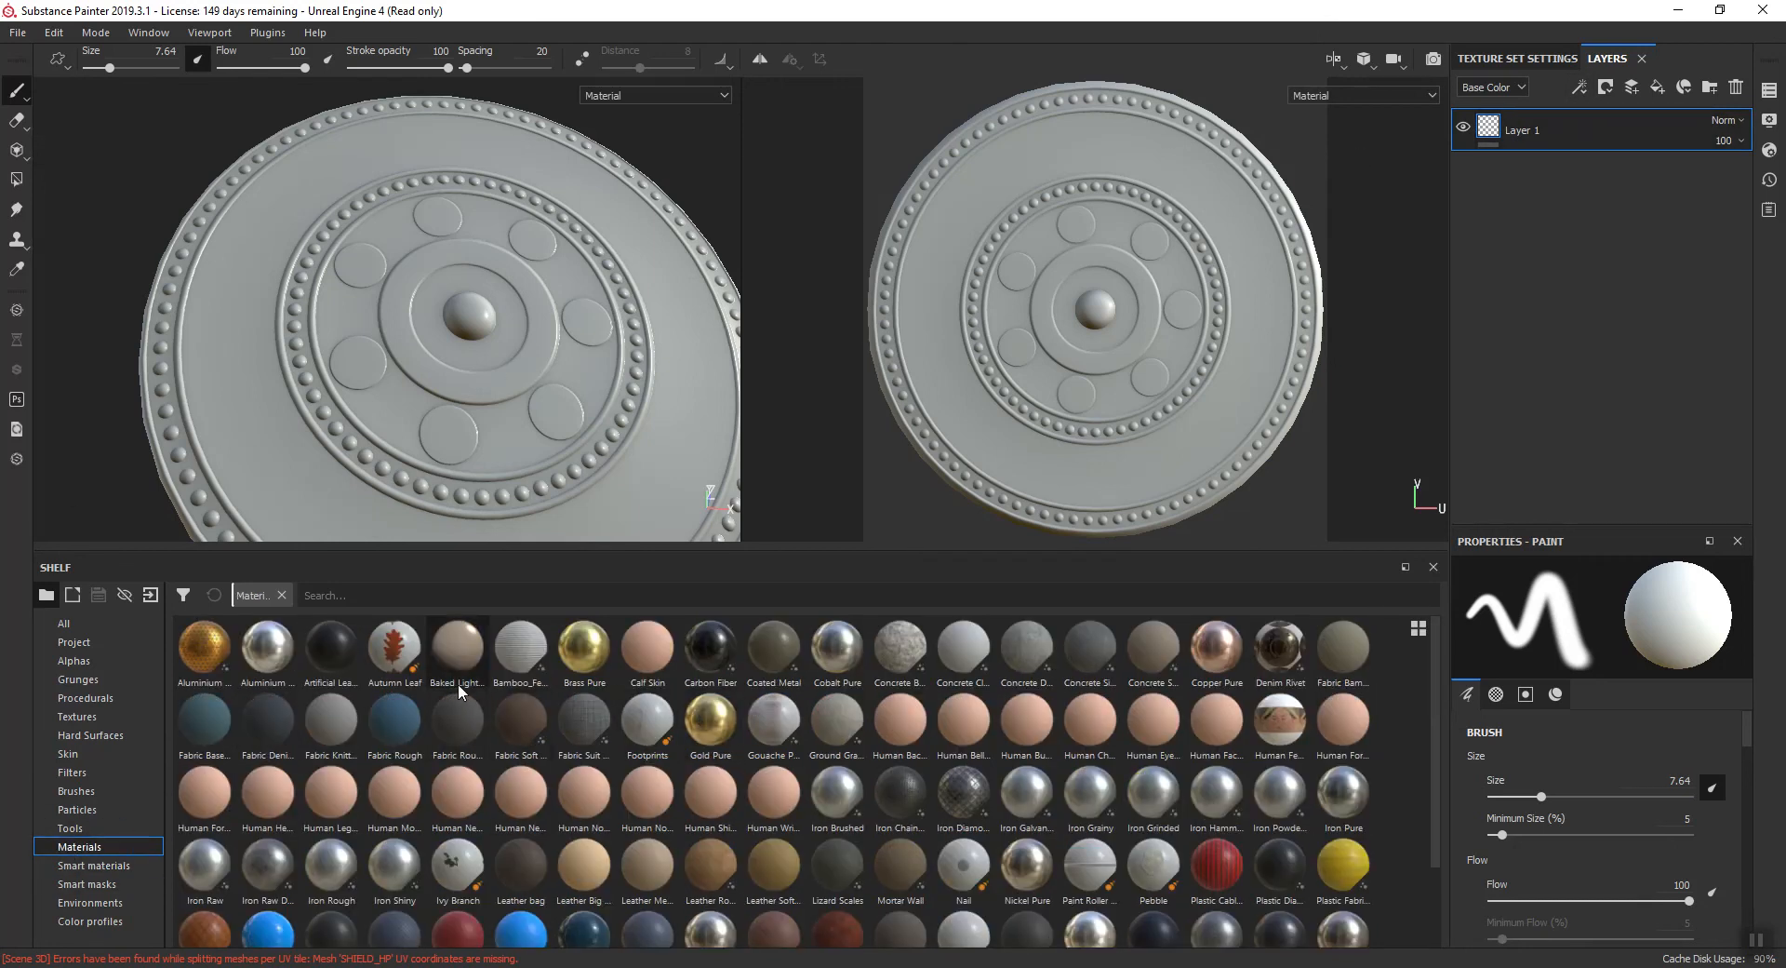
drag(584, 645, 1589, 124)
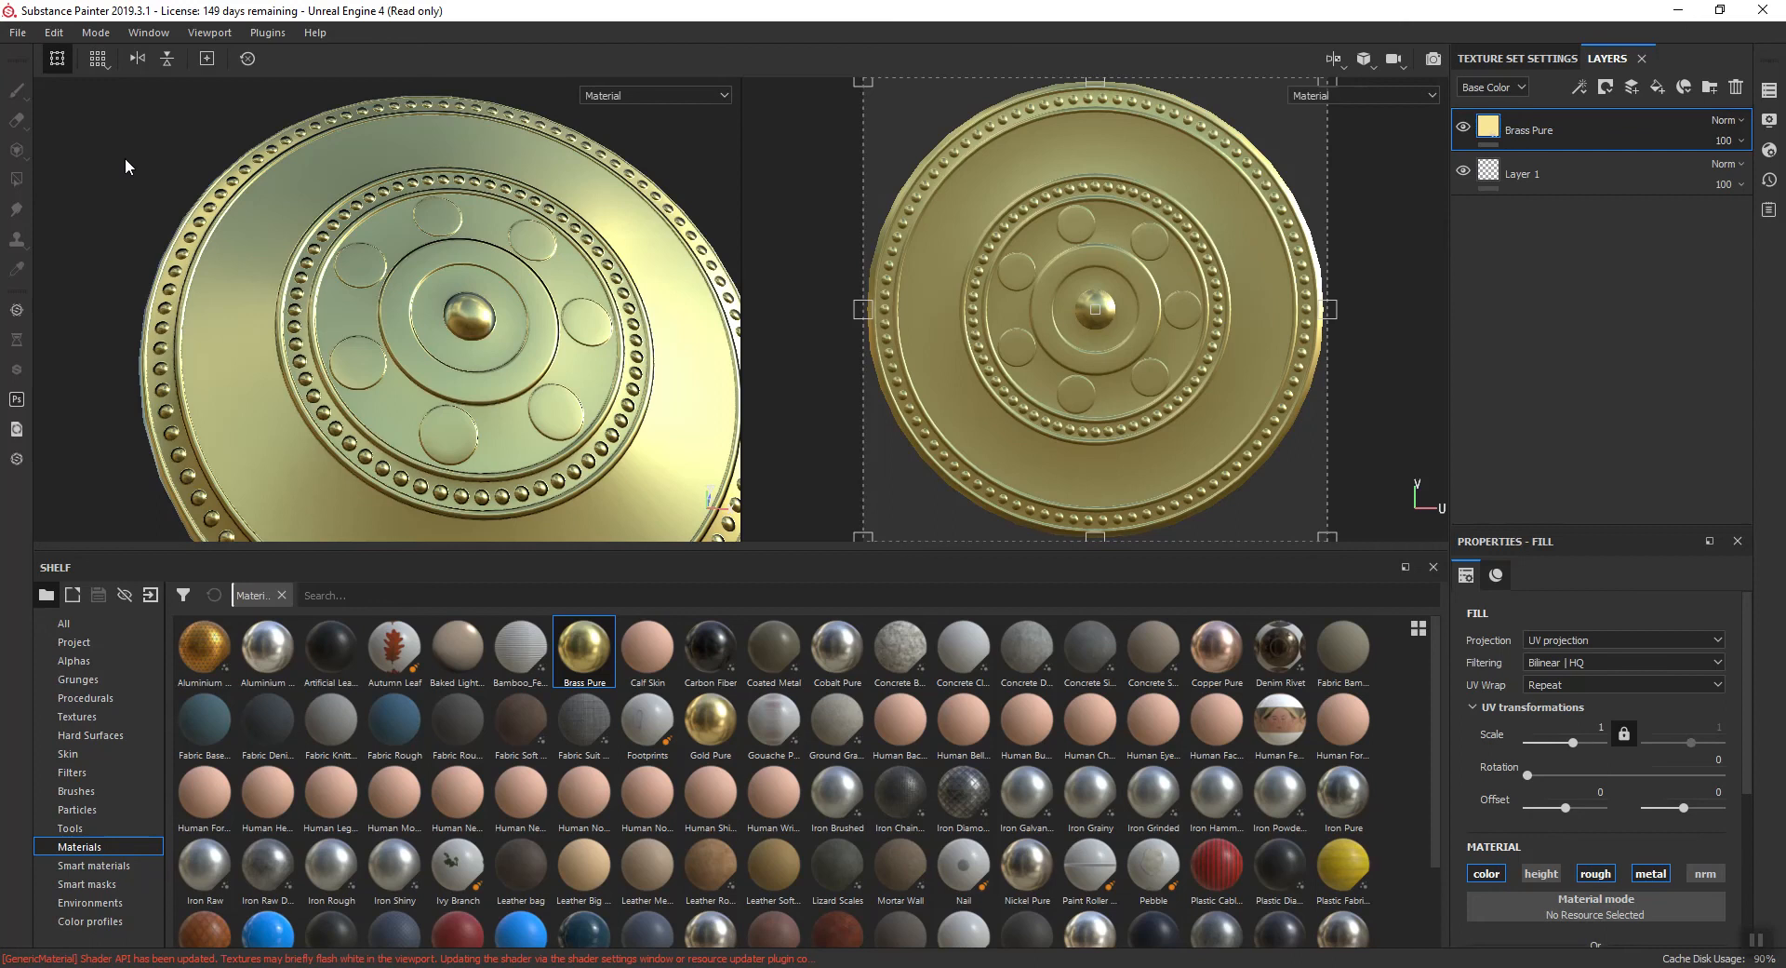
shift+right_drag(76, 171, 203, 162)
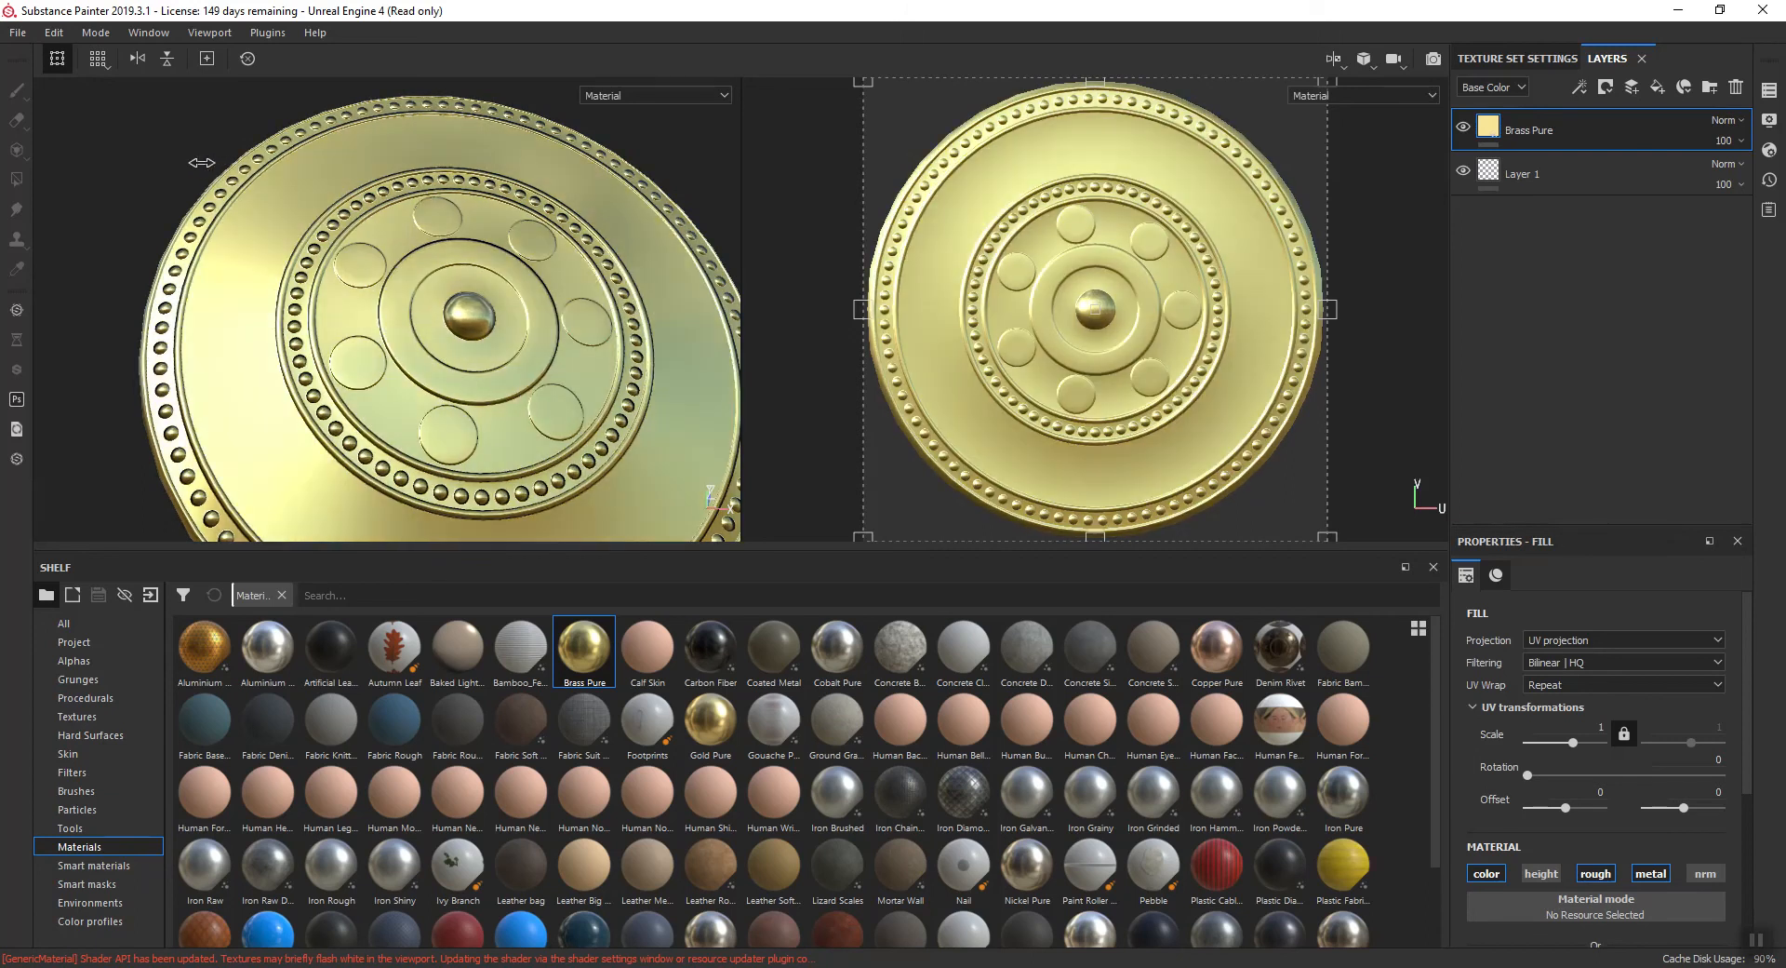
click(1736, 90)
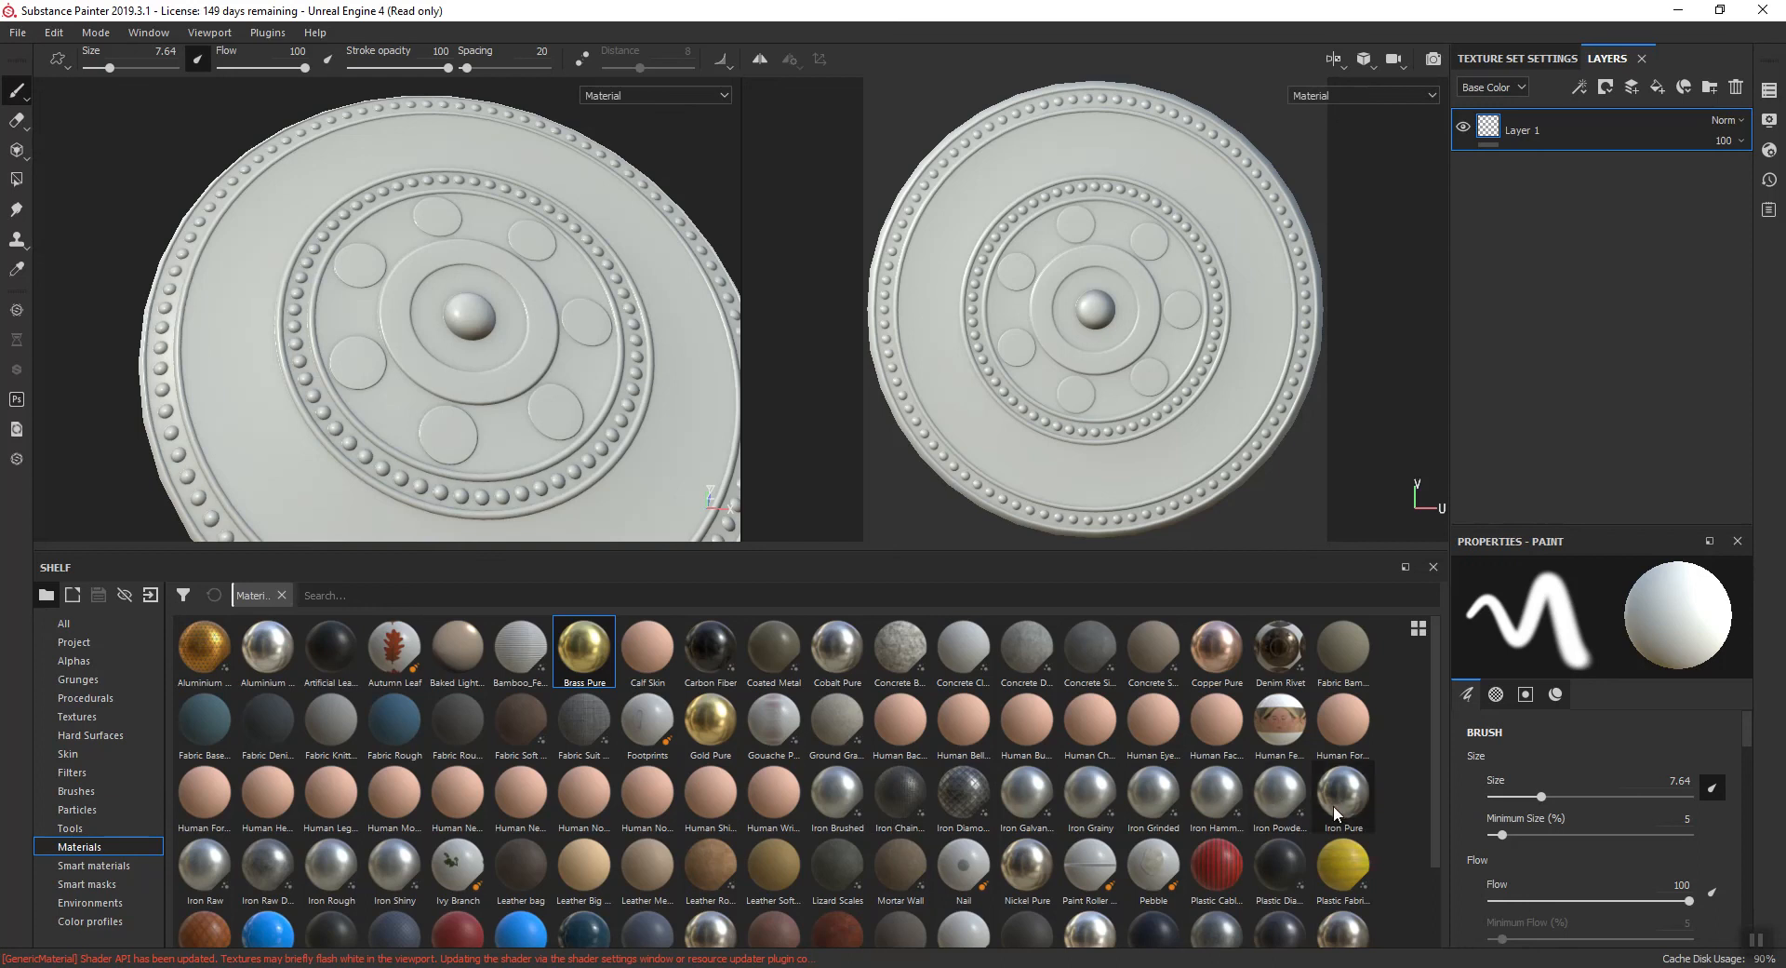
drag(1213, 802, 1489, 224)
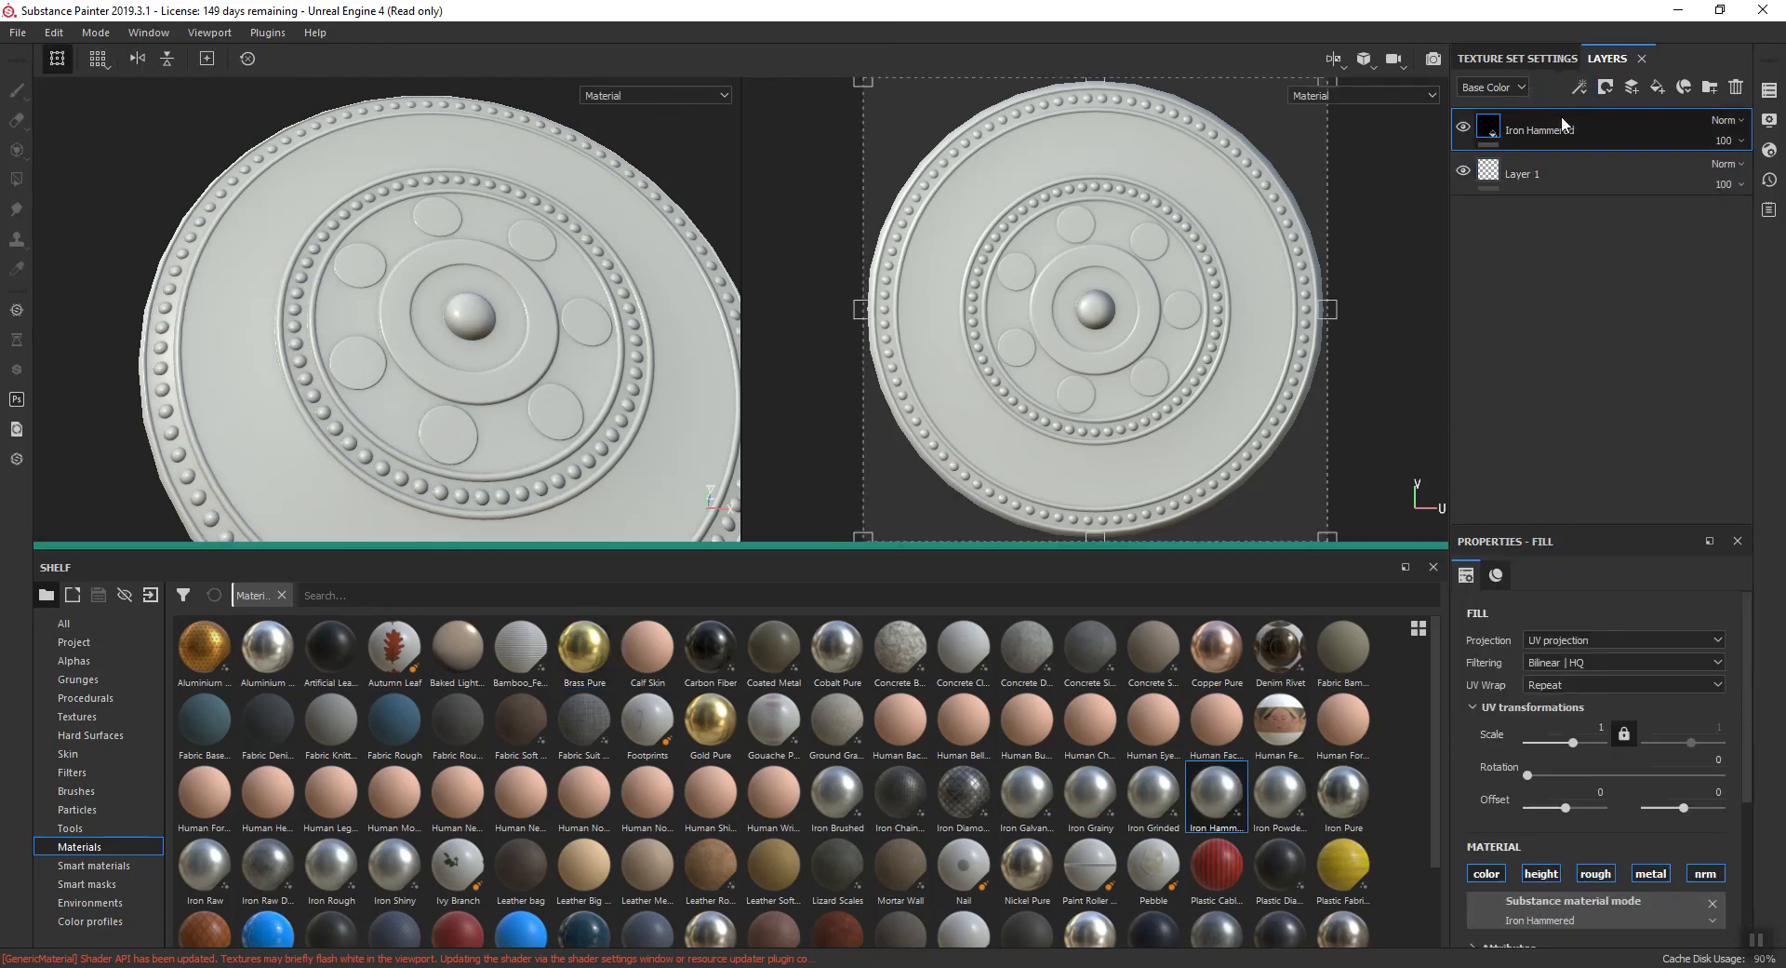
click(1736, 88)
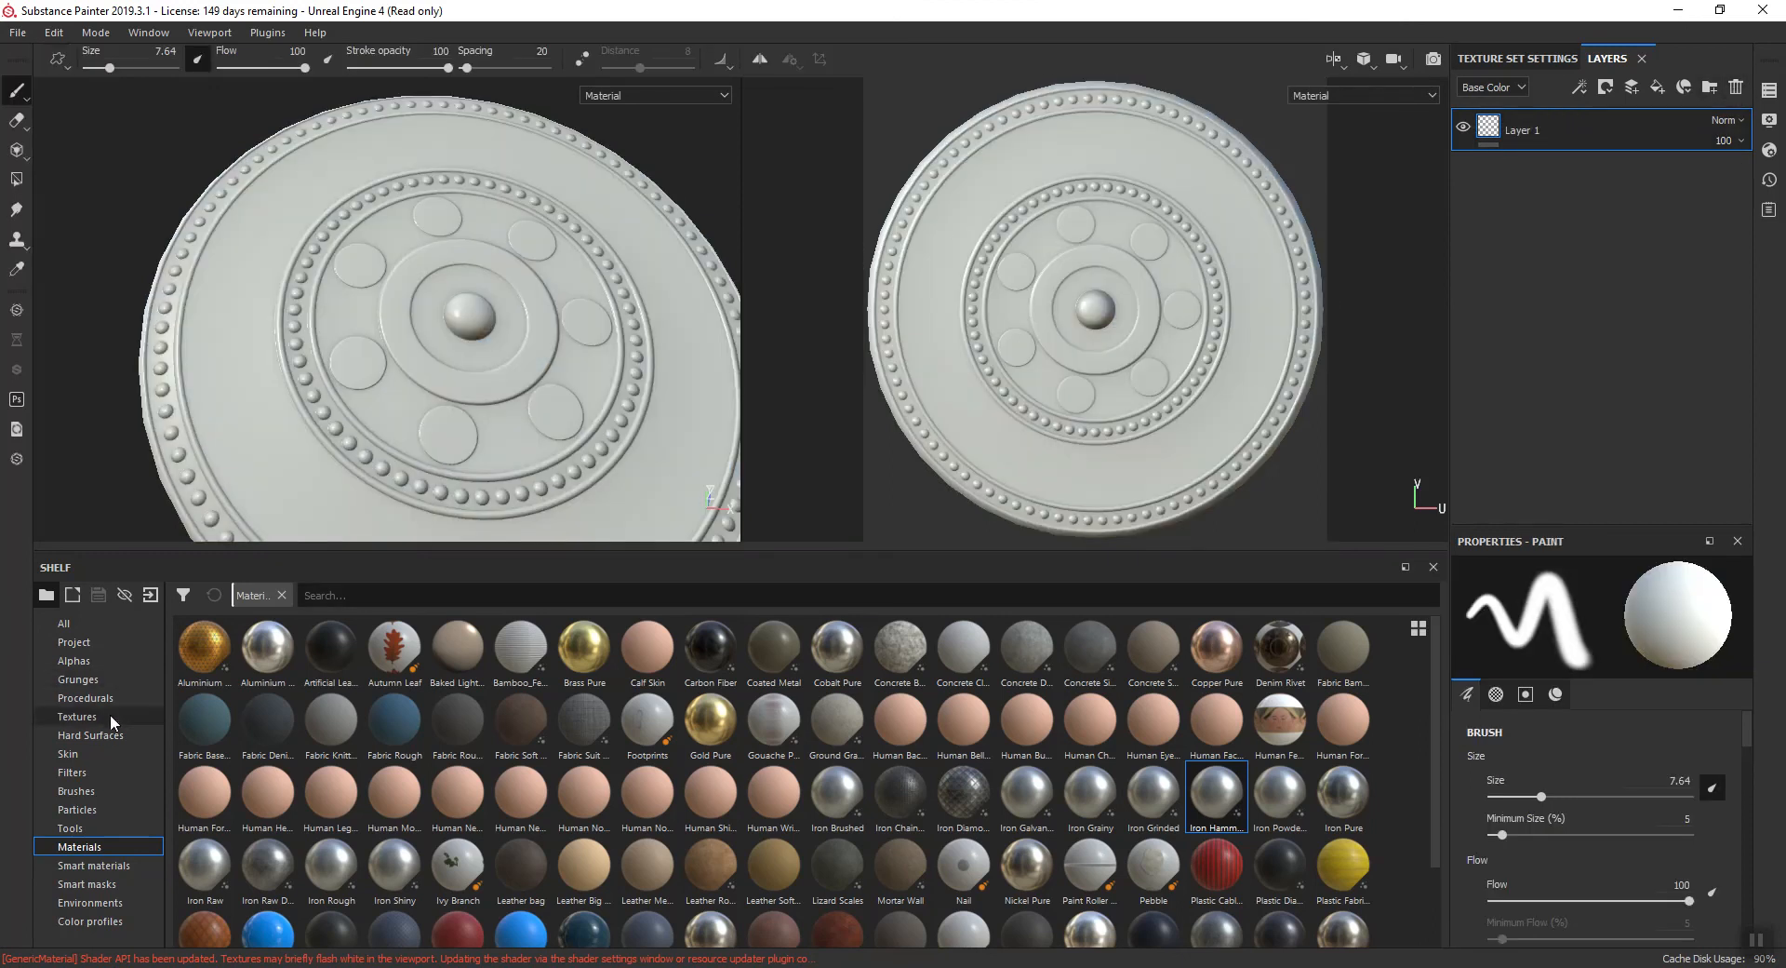
- Add the Brass_Old smart material above Layer 1 in the shield's layer stack
click(93, 865)
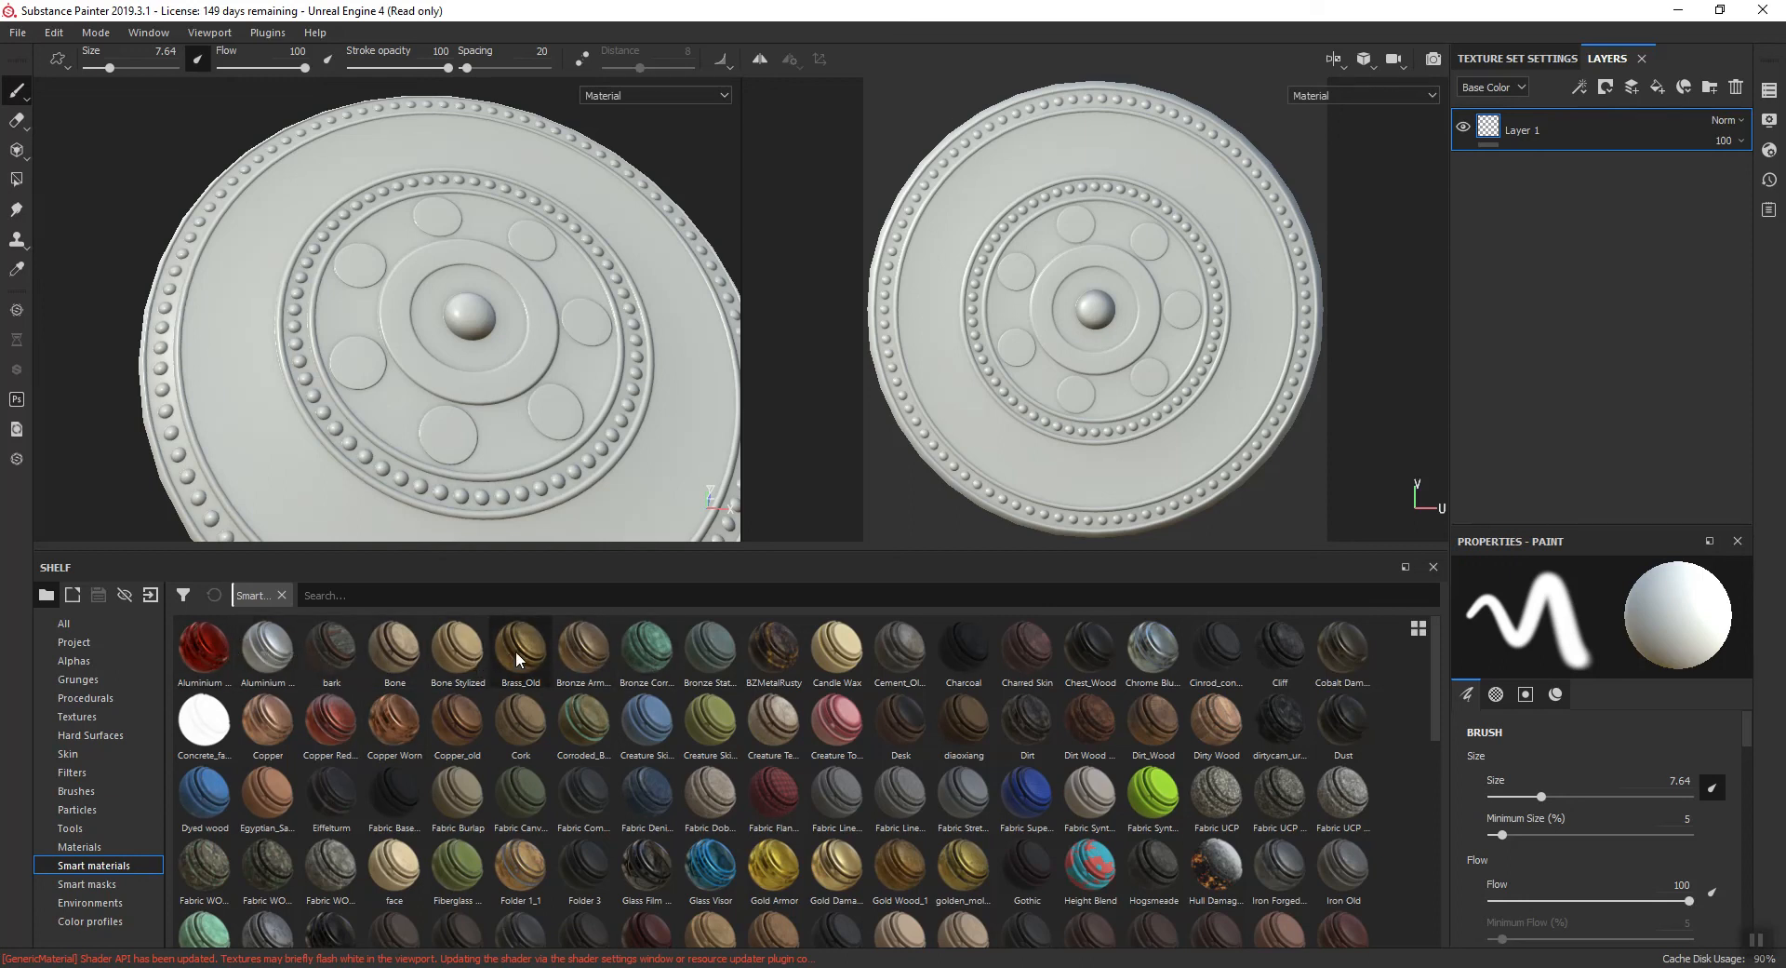
mouse_move(518, 660)
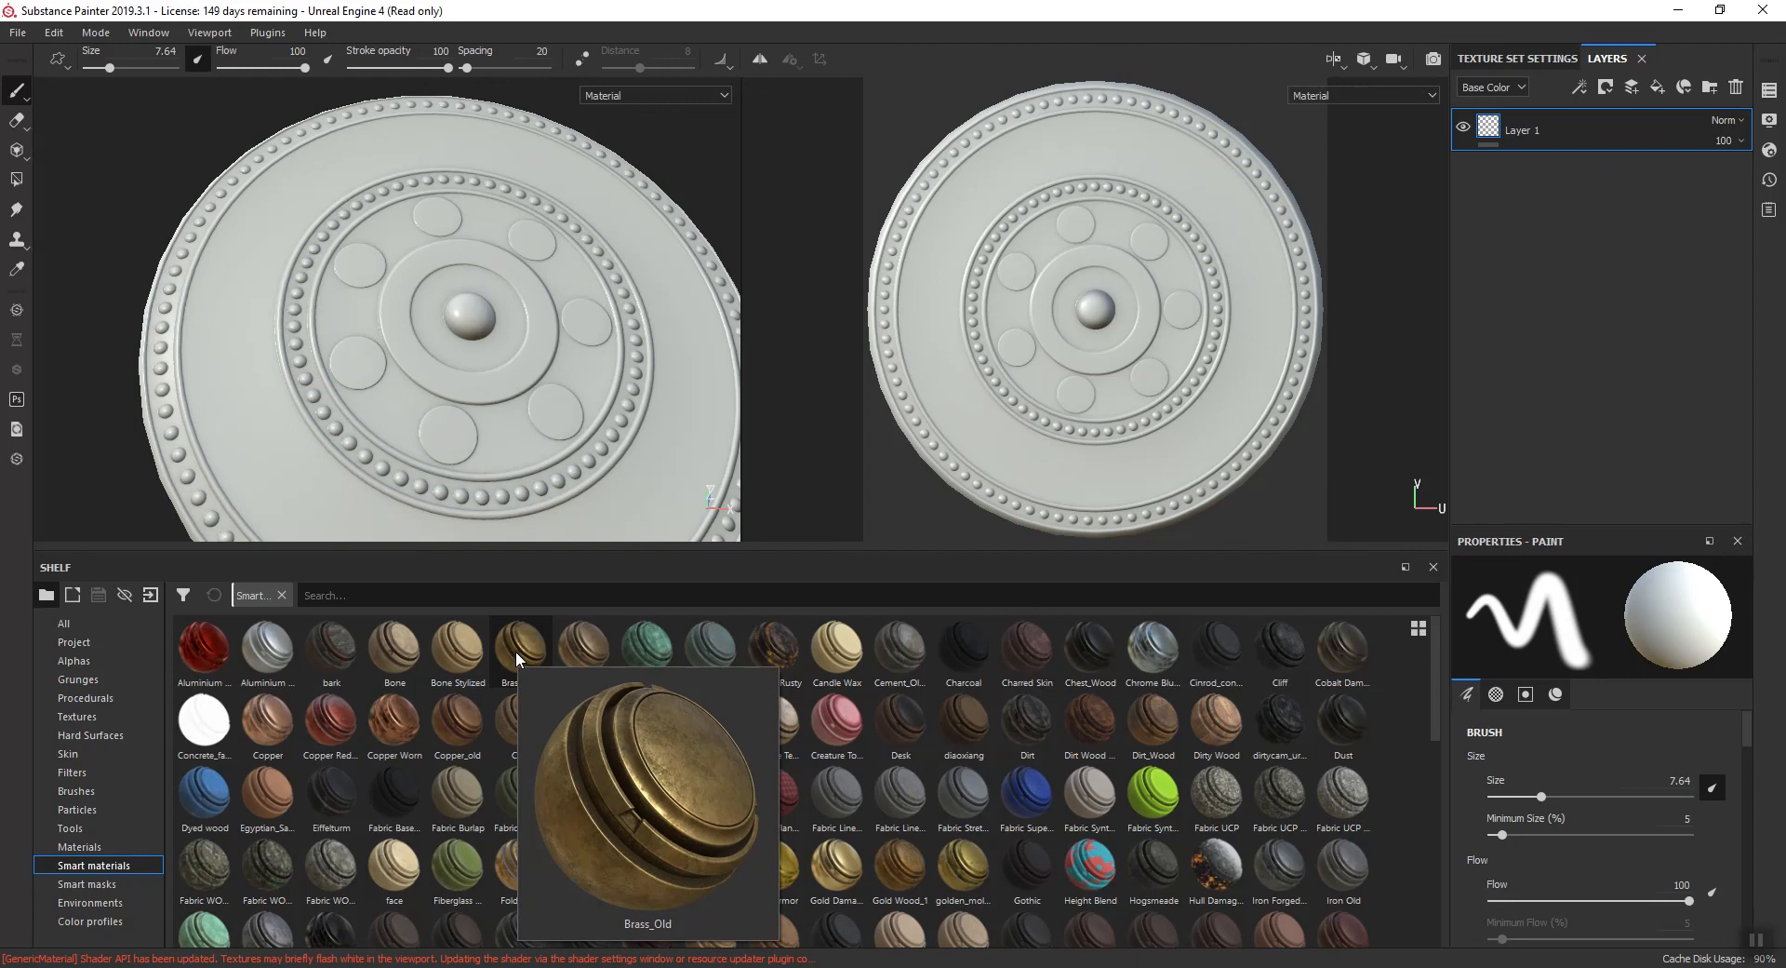
drag(517, 660, 1599, 118)
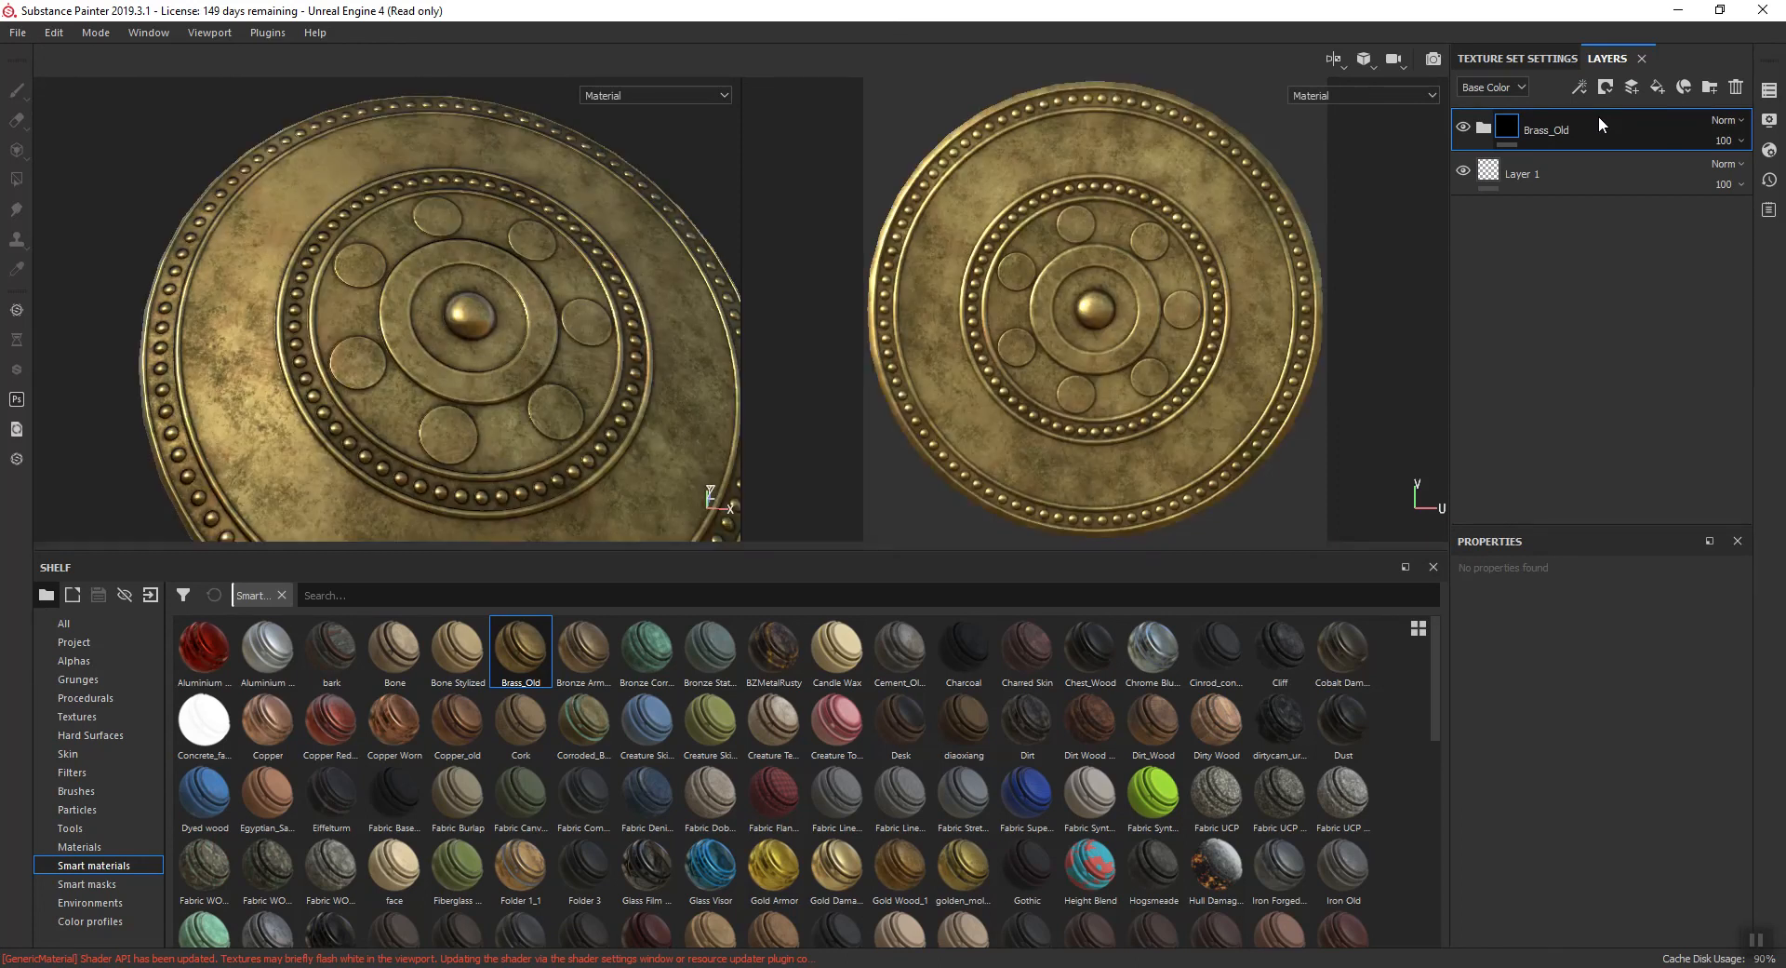
- Expand the Brass_Old group and dock Properties together with Layers and Texture Set Settings to show the full layer stack
click(1483, 130)
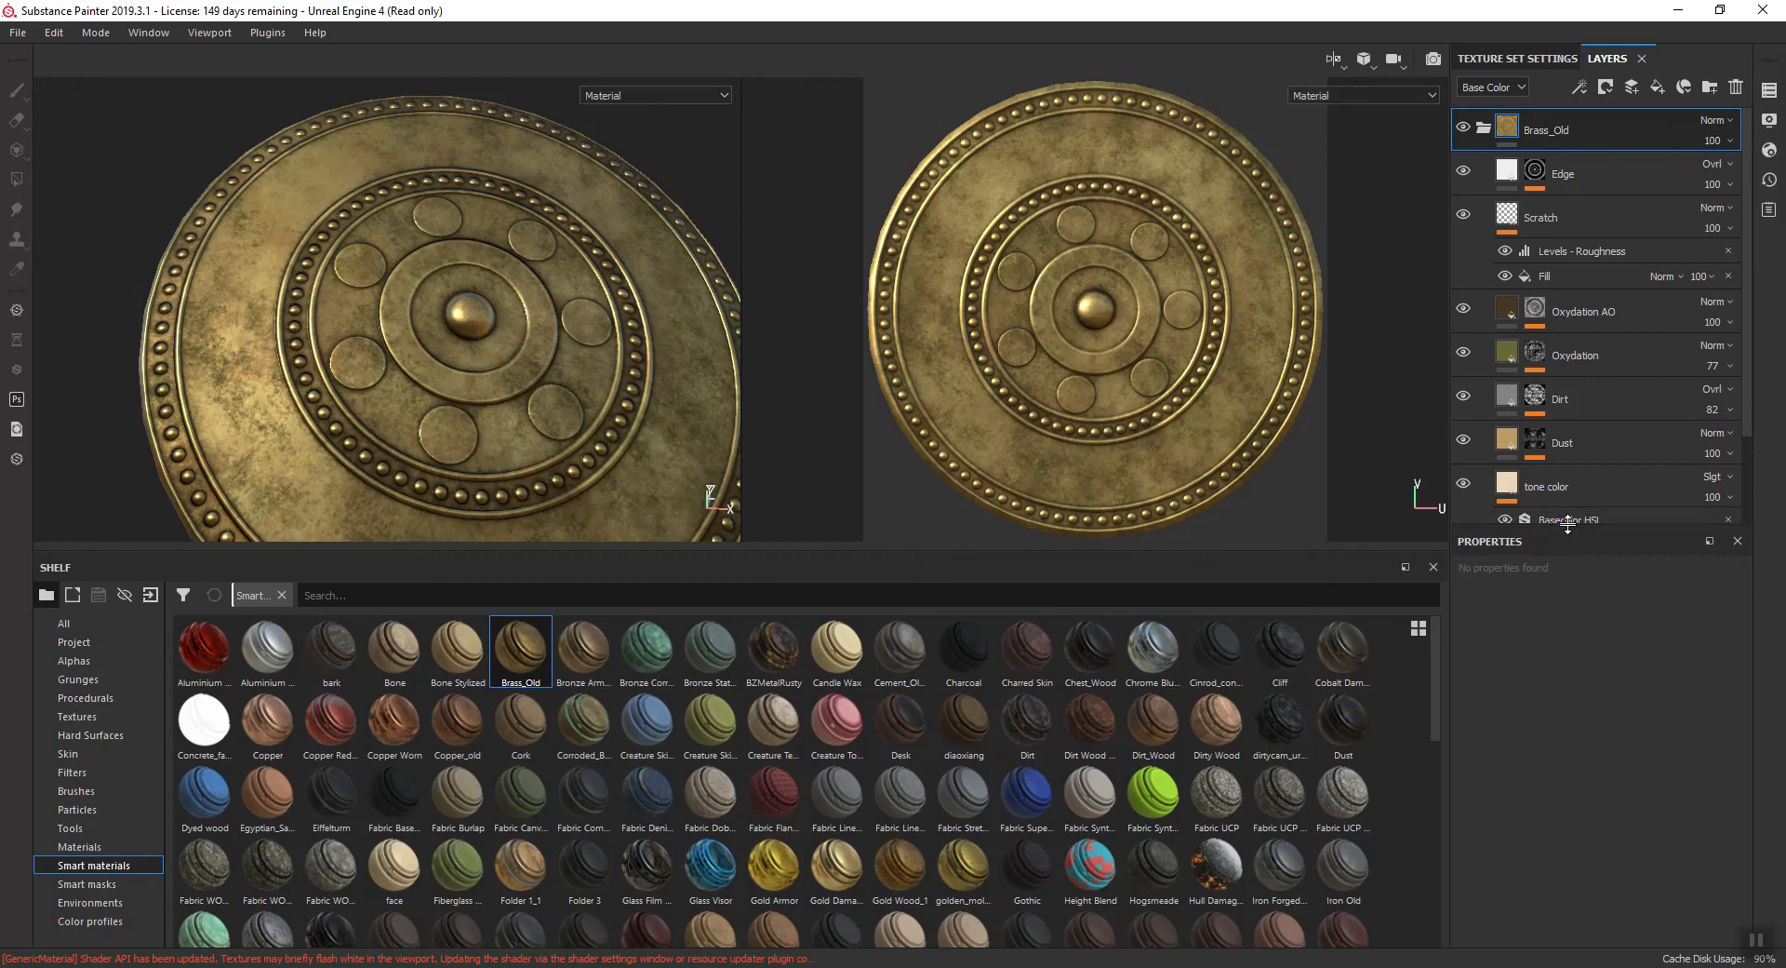
drag(1556, 577, 1583, 636)
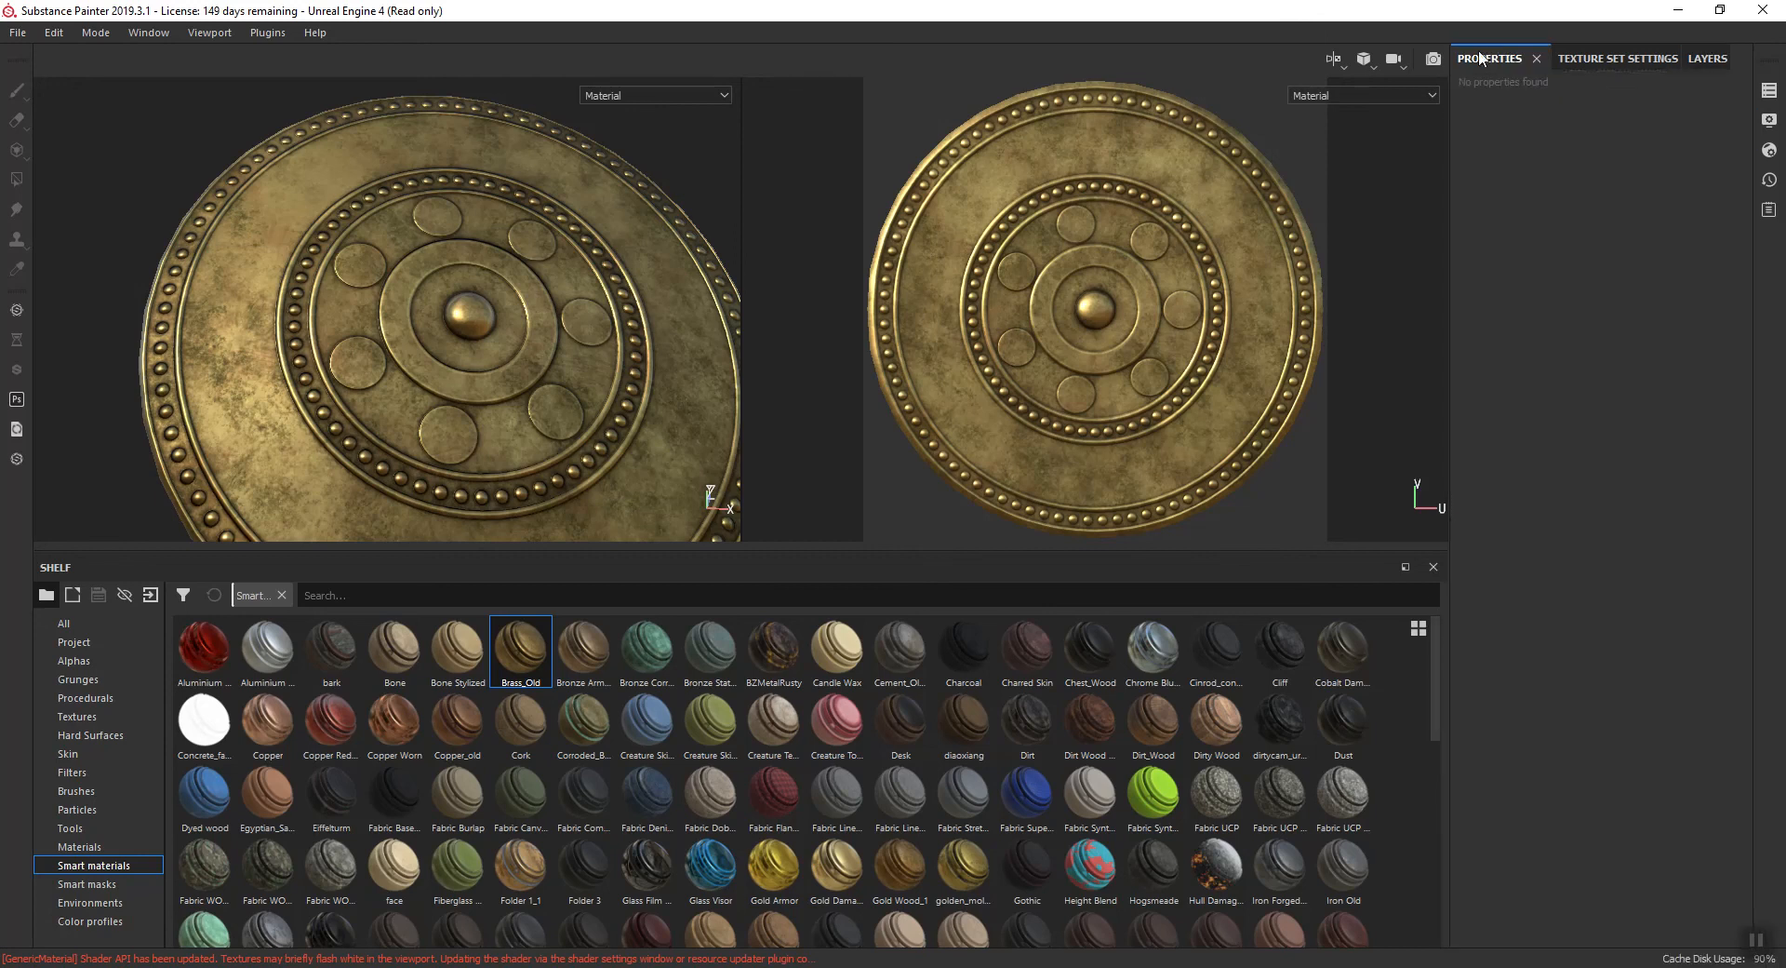
click(1707, 60)
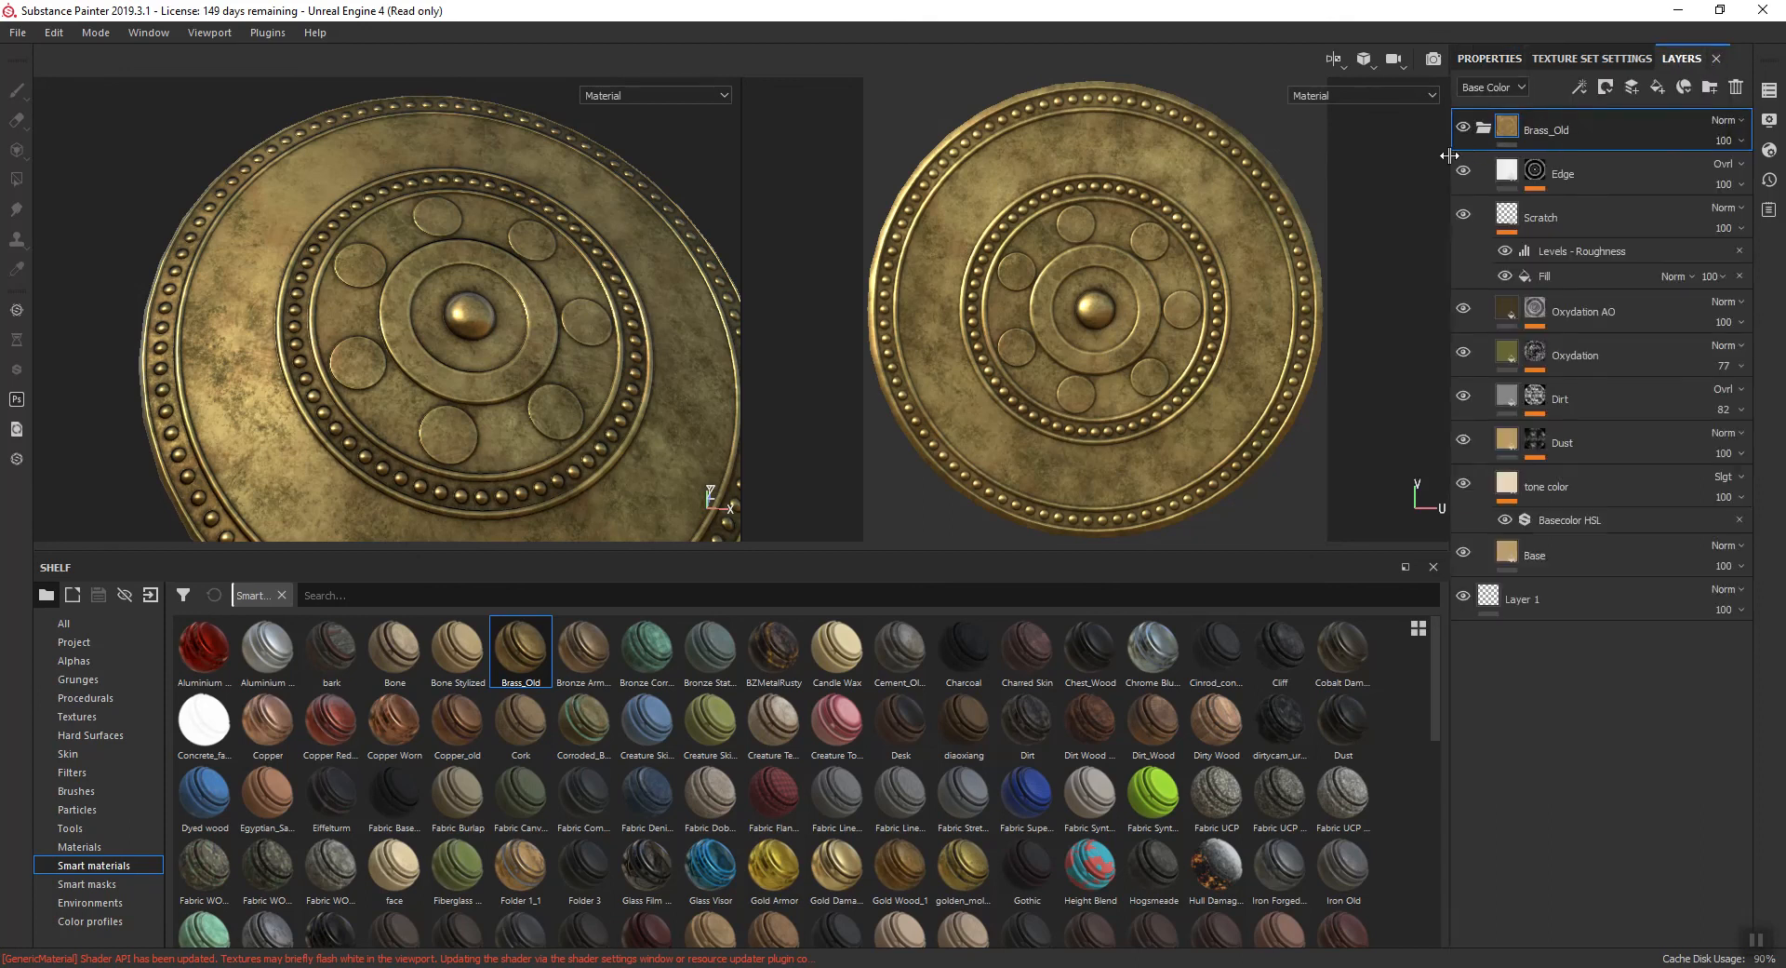
- Inspect the fill properties of the Base layer in the Brass_Old group and return to the layer stack
click(1552, 556)
click(1479, 61)
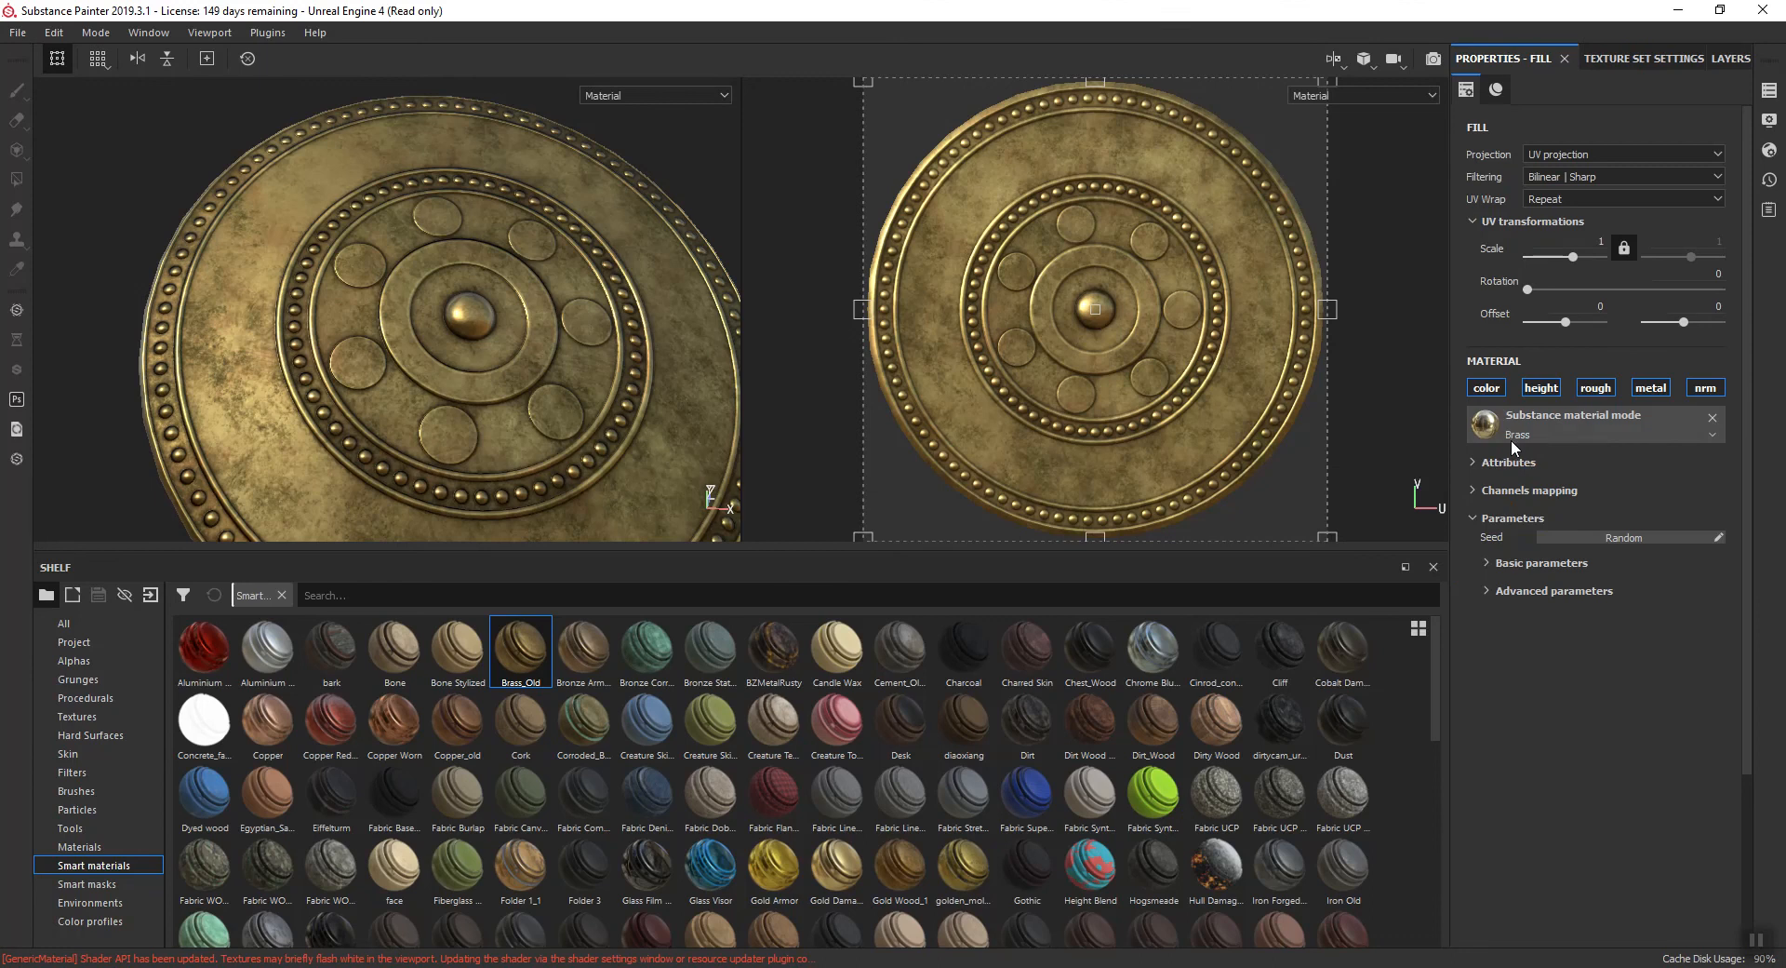
click(1731, 59)
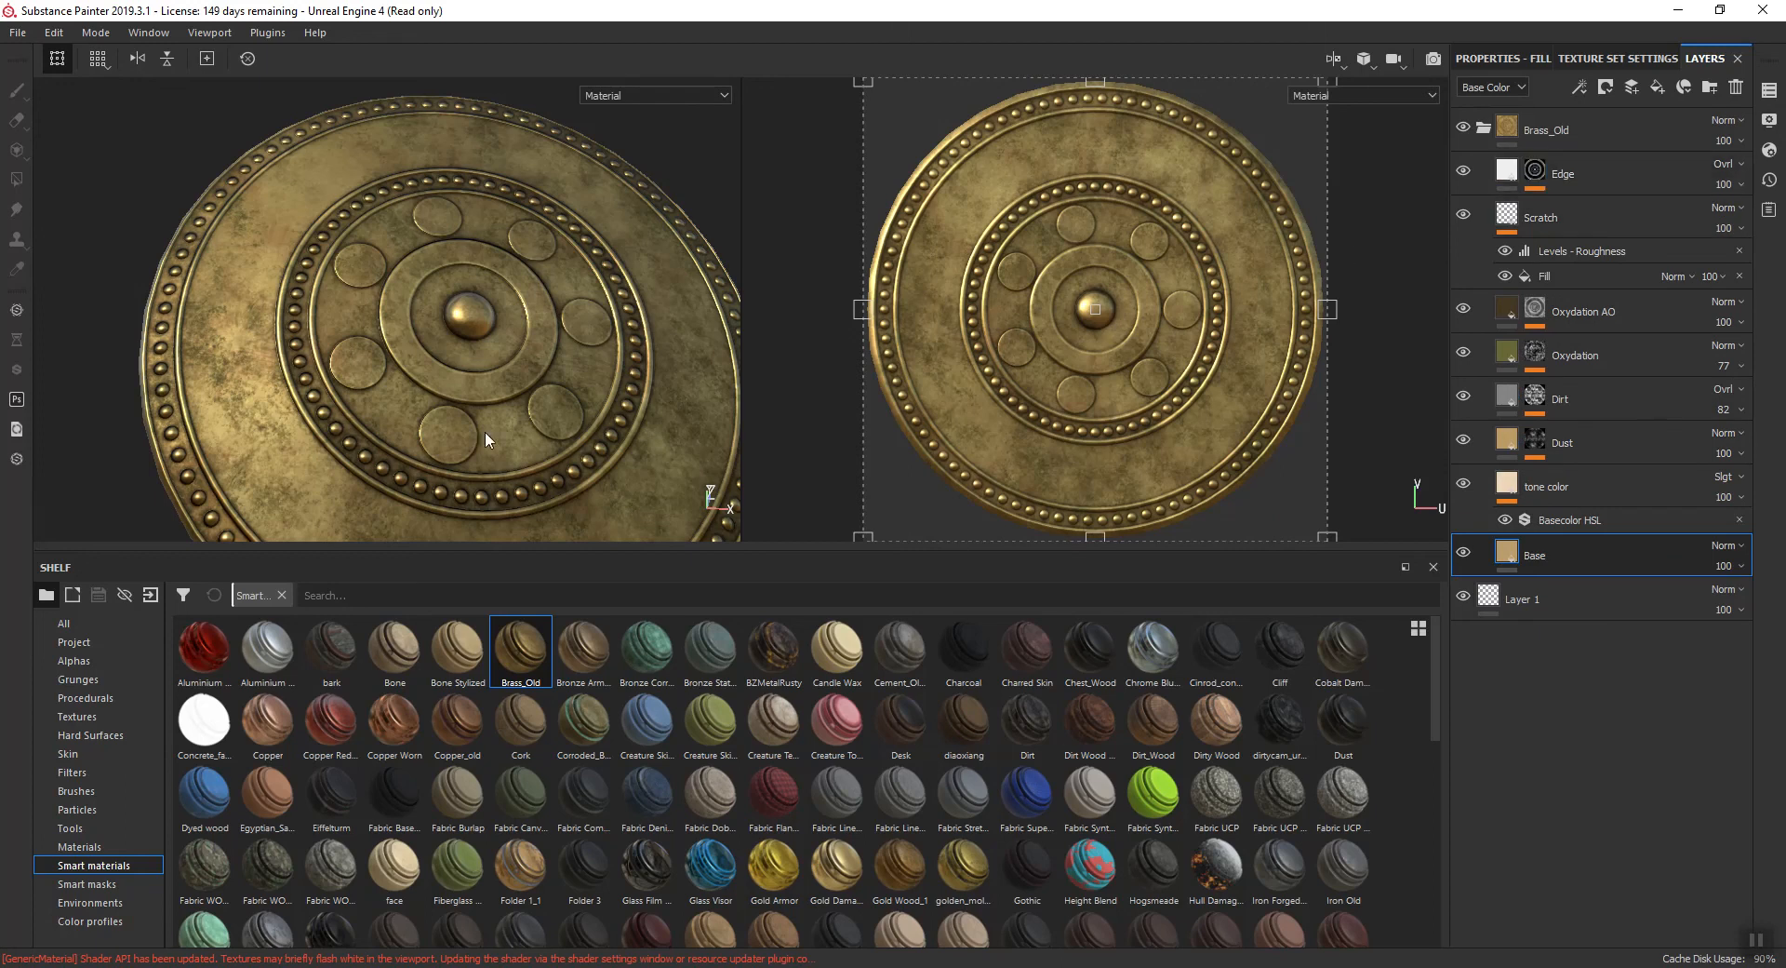
- Examine the brass shield from the front and rotate the environment lighting to check its surface
scroll(658, 164, down, 4)
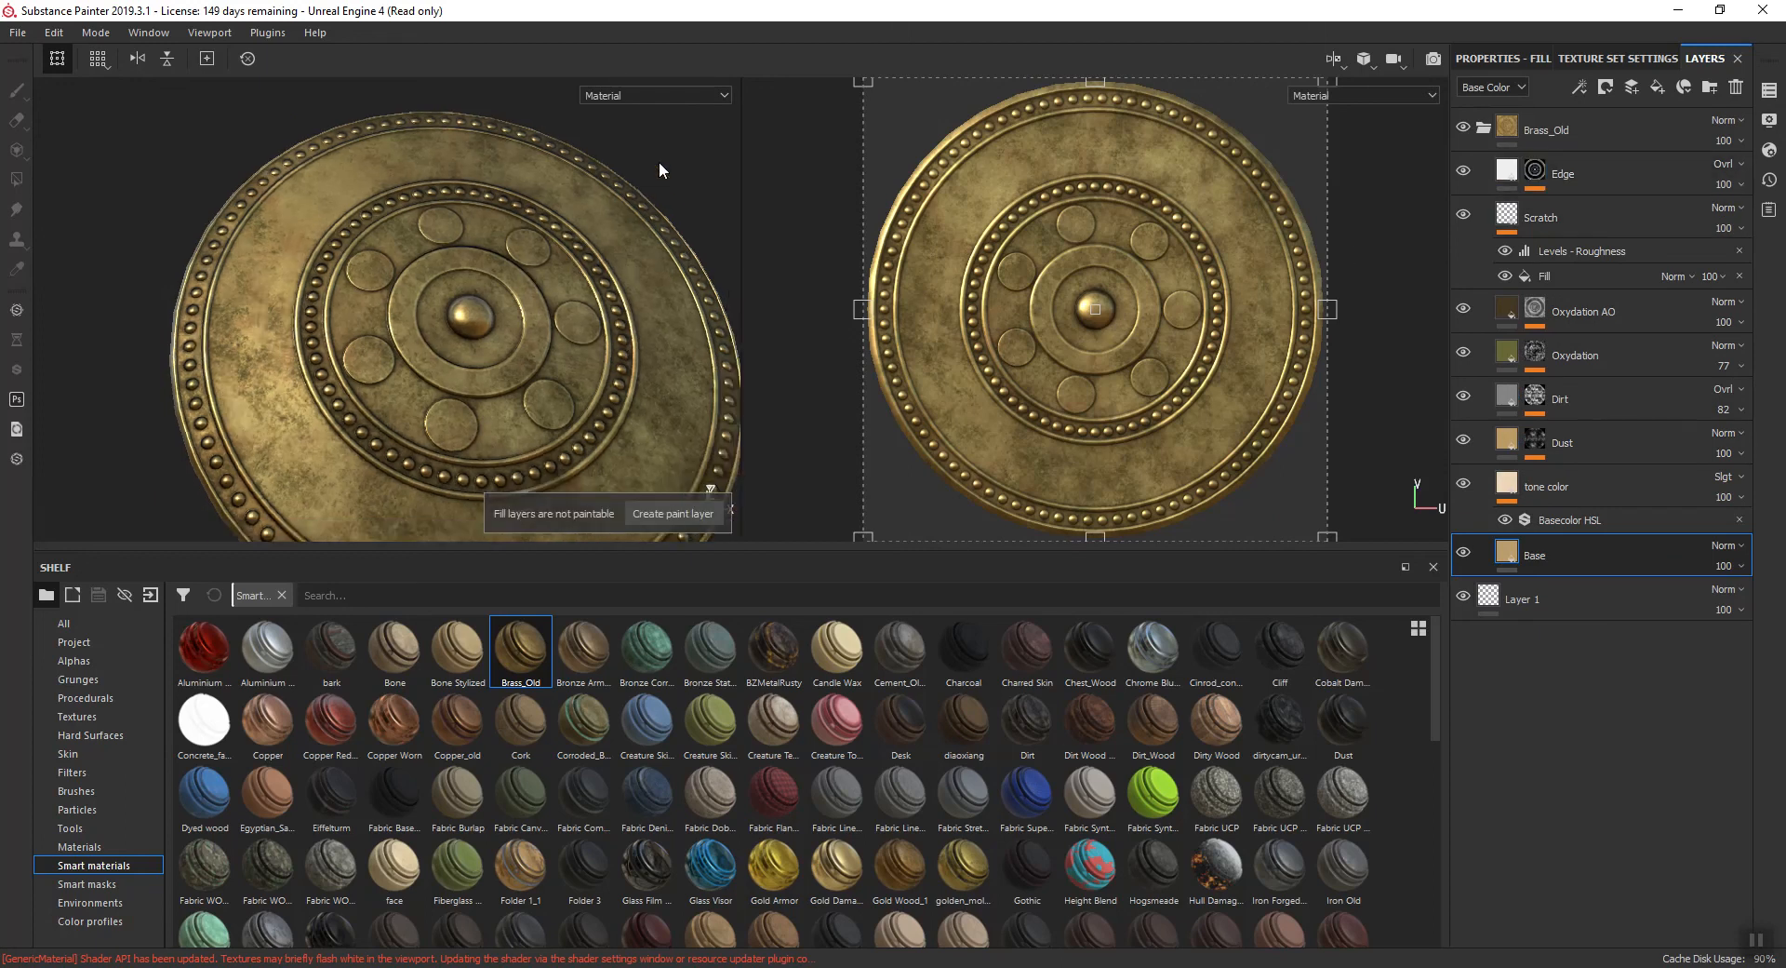
scroll(659, 164, up, 1)
alt+middle_drag(668, 215, 570, 193)
mouse_move(570, 193)
alt+mouse_down()
mouse_move(618, 199)
mouse_move(648, 248)
alt+mouse_up()
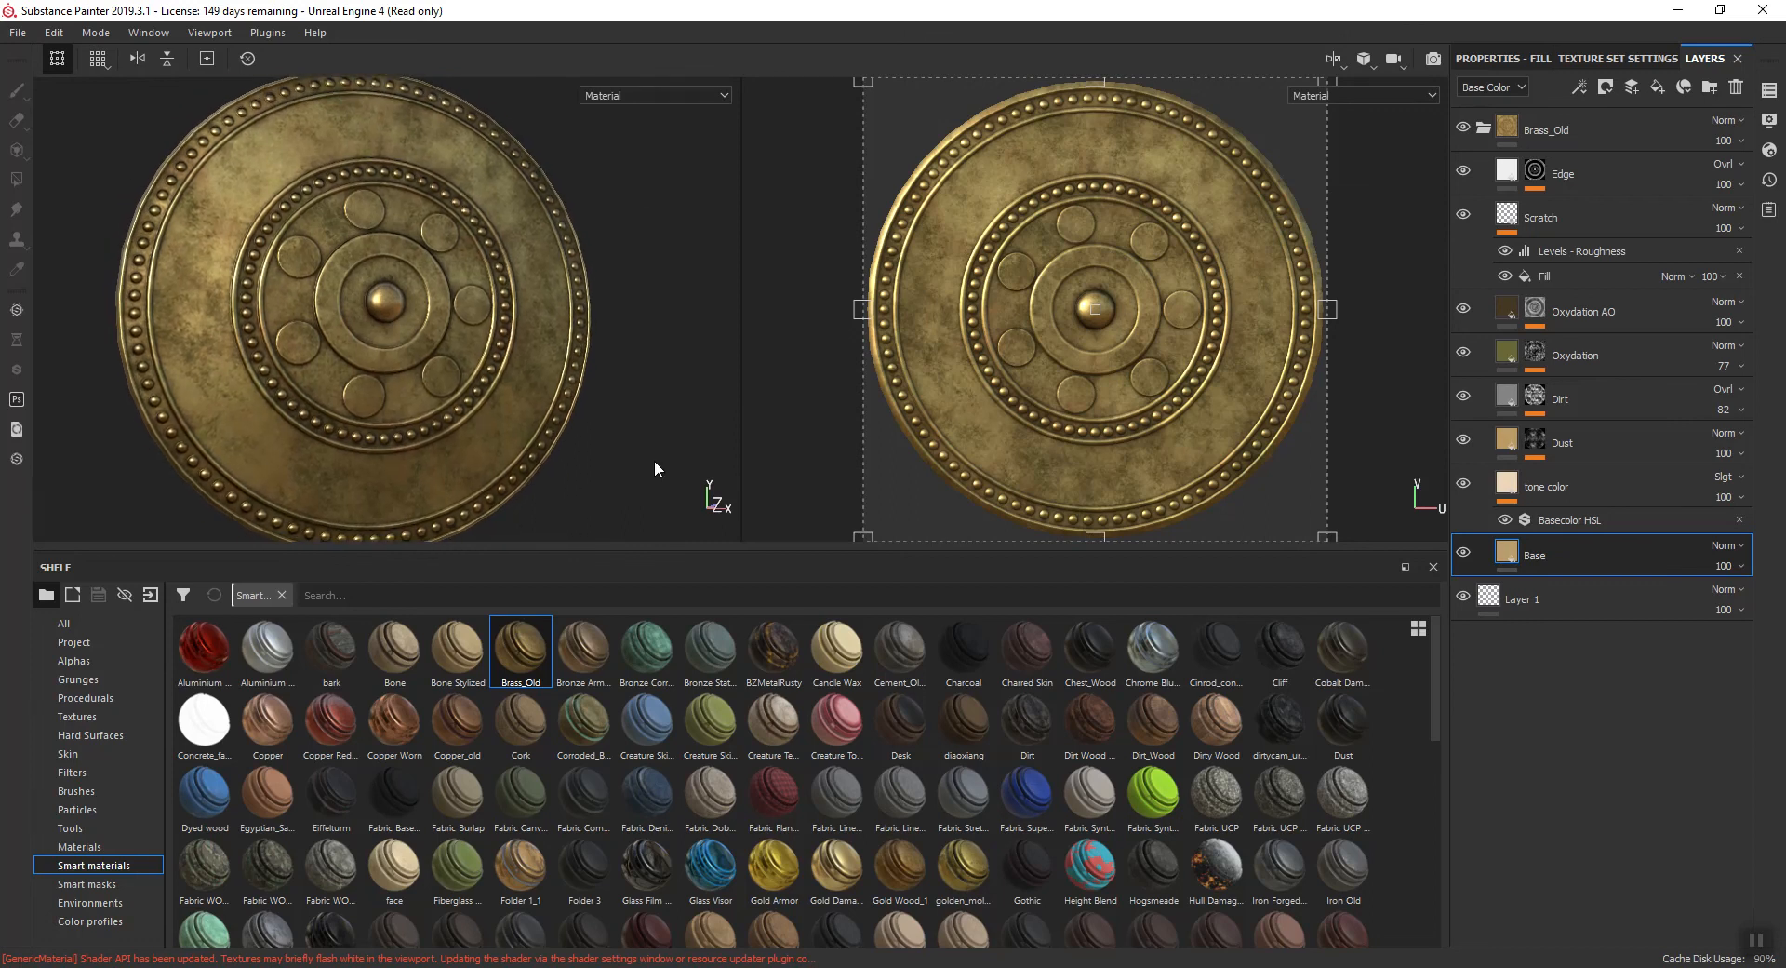
shift+right_drag(606, 451, 635, 480)
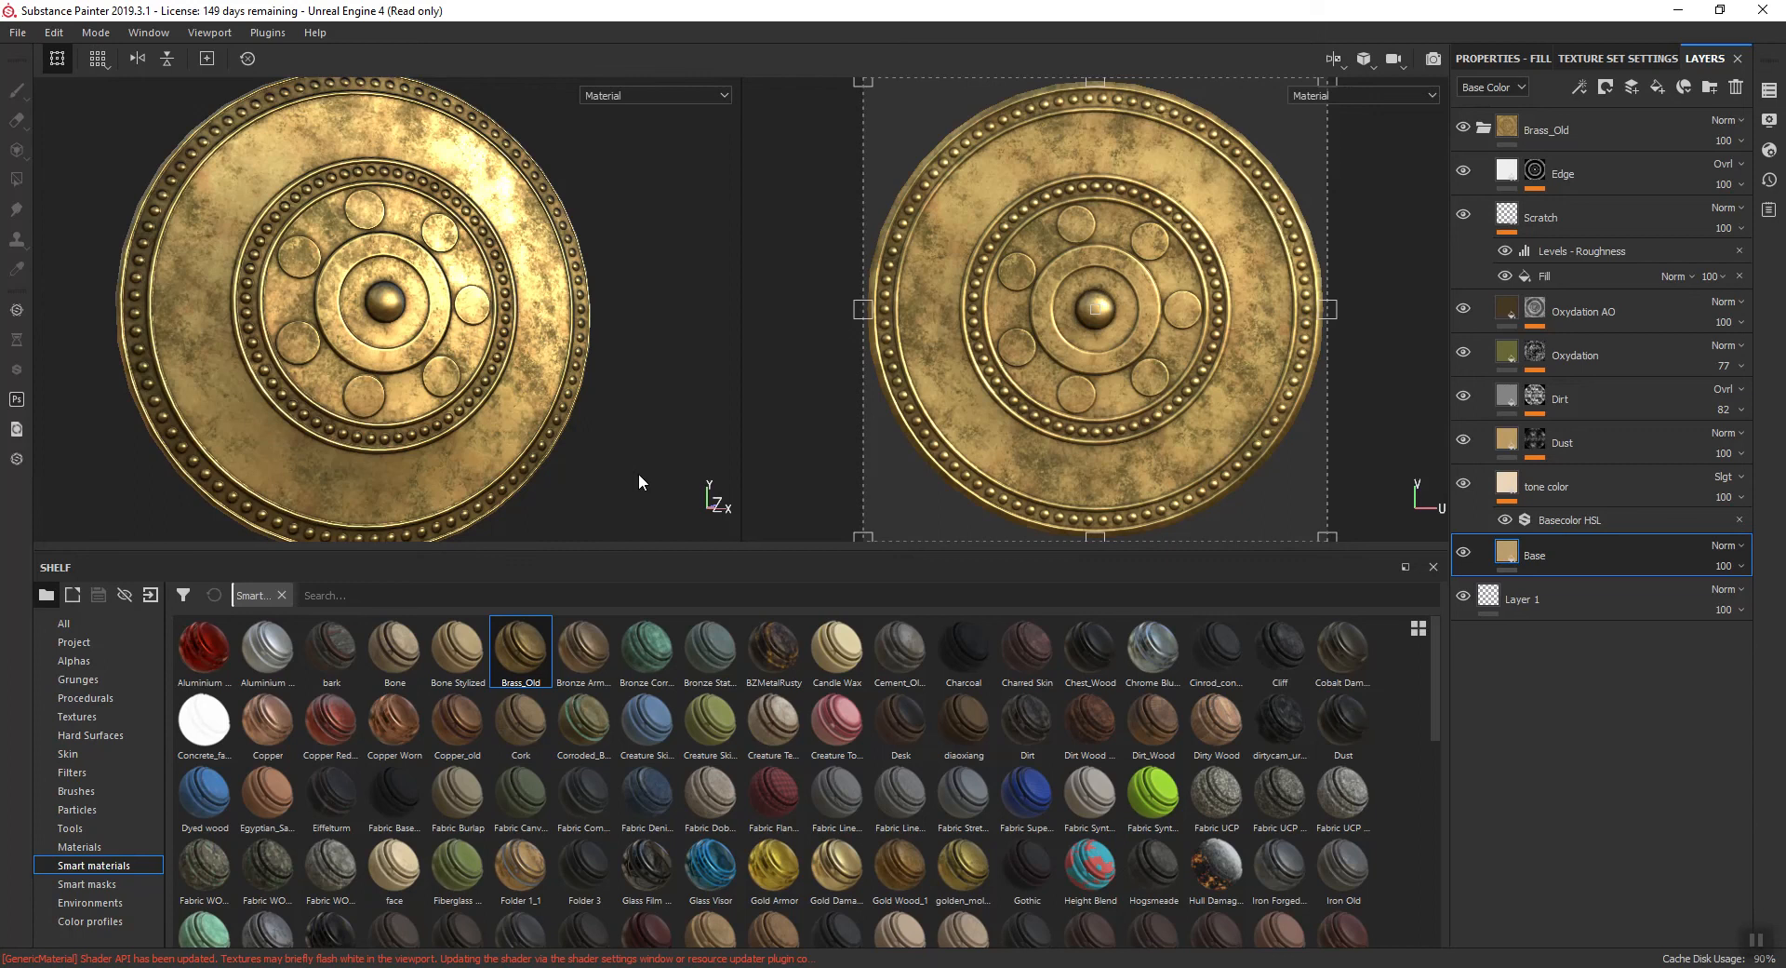
- Start saving the project and browse to the Shield > Roman_Shields folder within the 3ds Max 2021 scenes folder
click(16, 32)
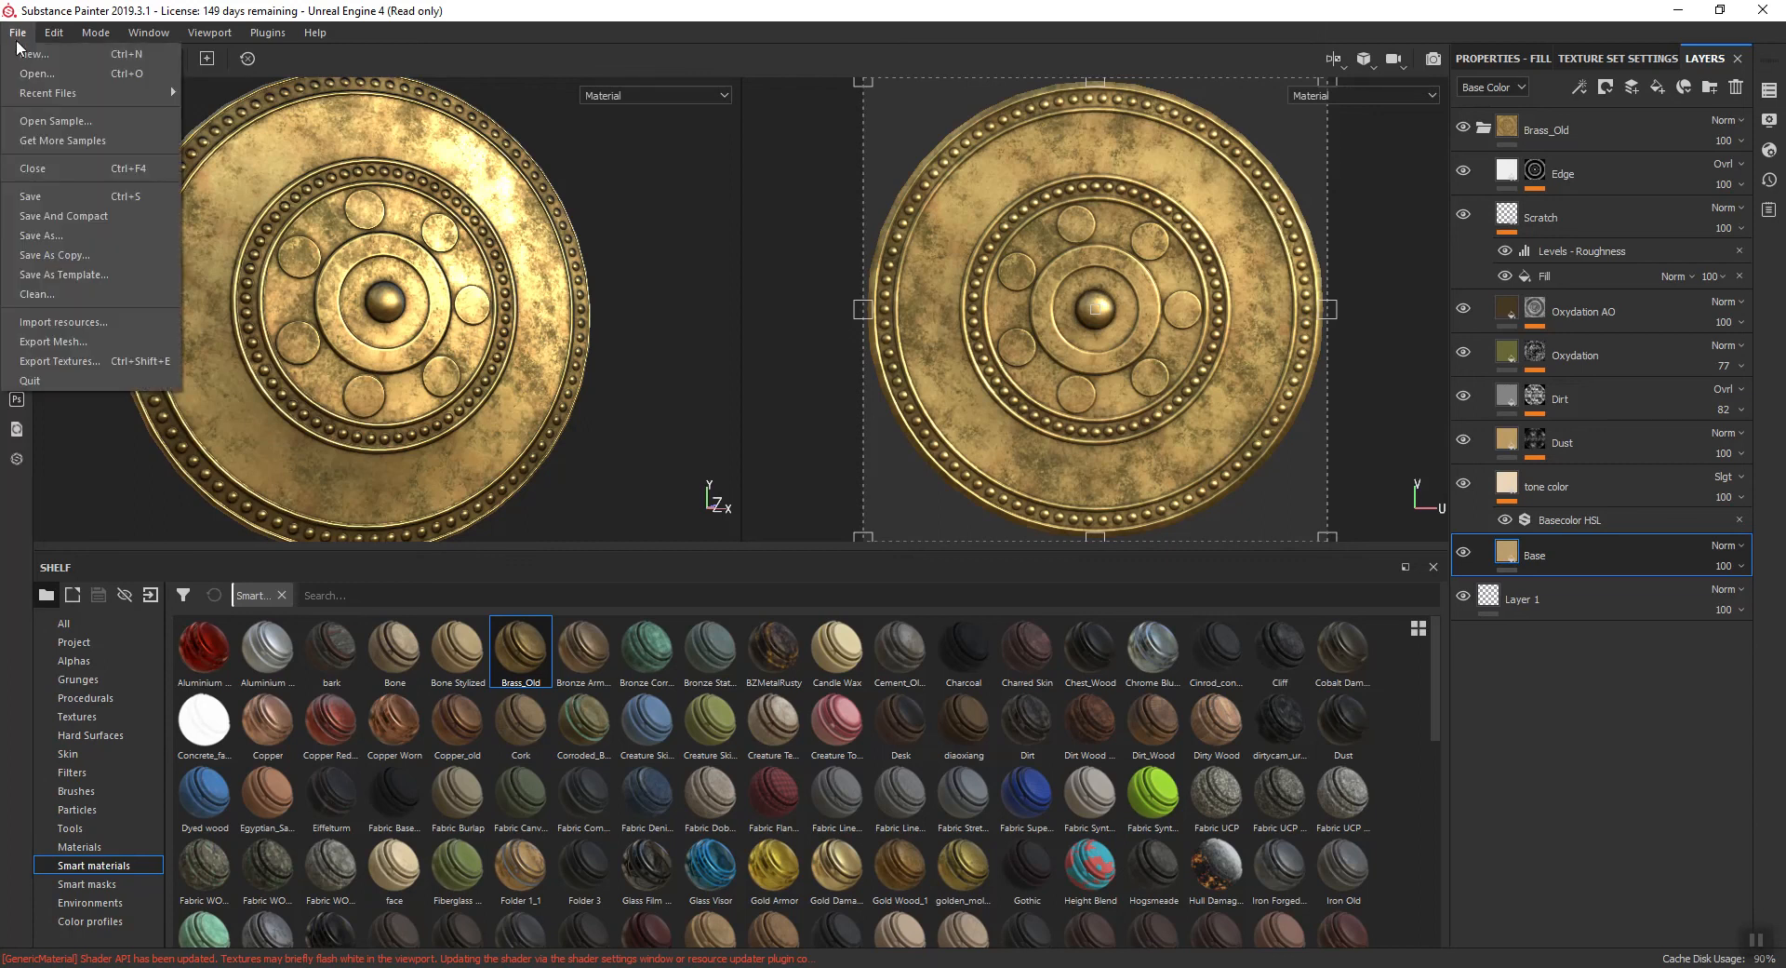
click(45, 198)
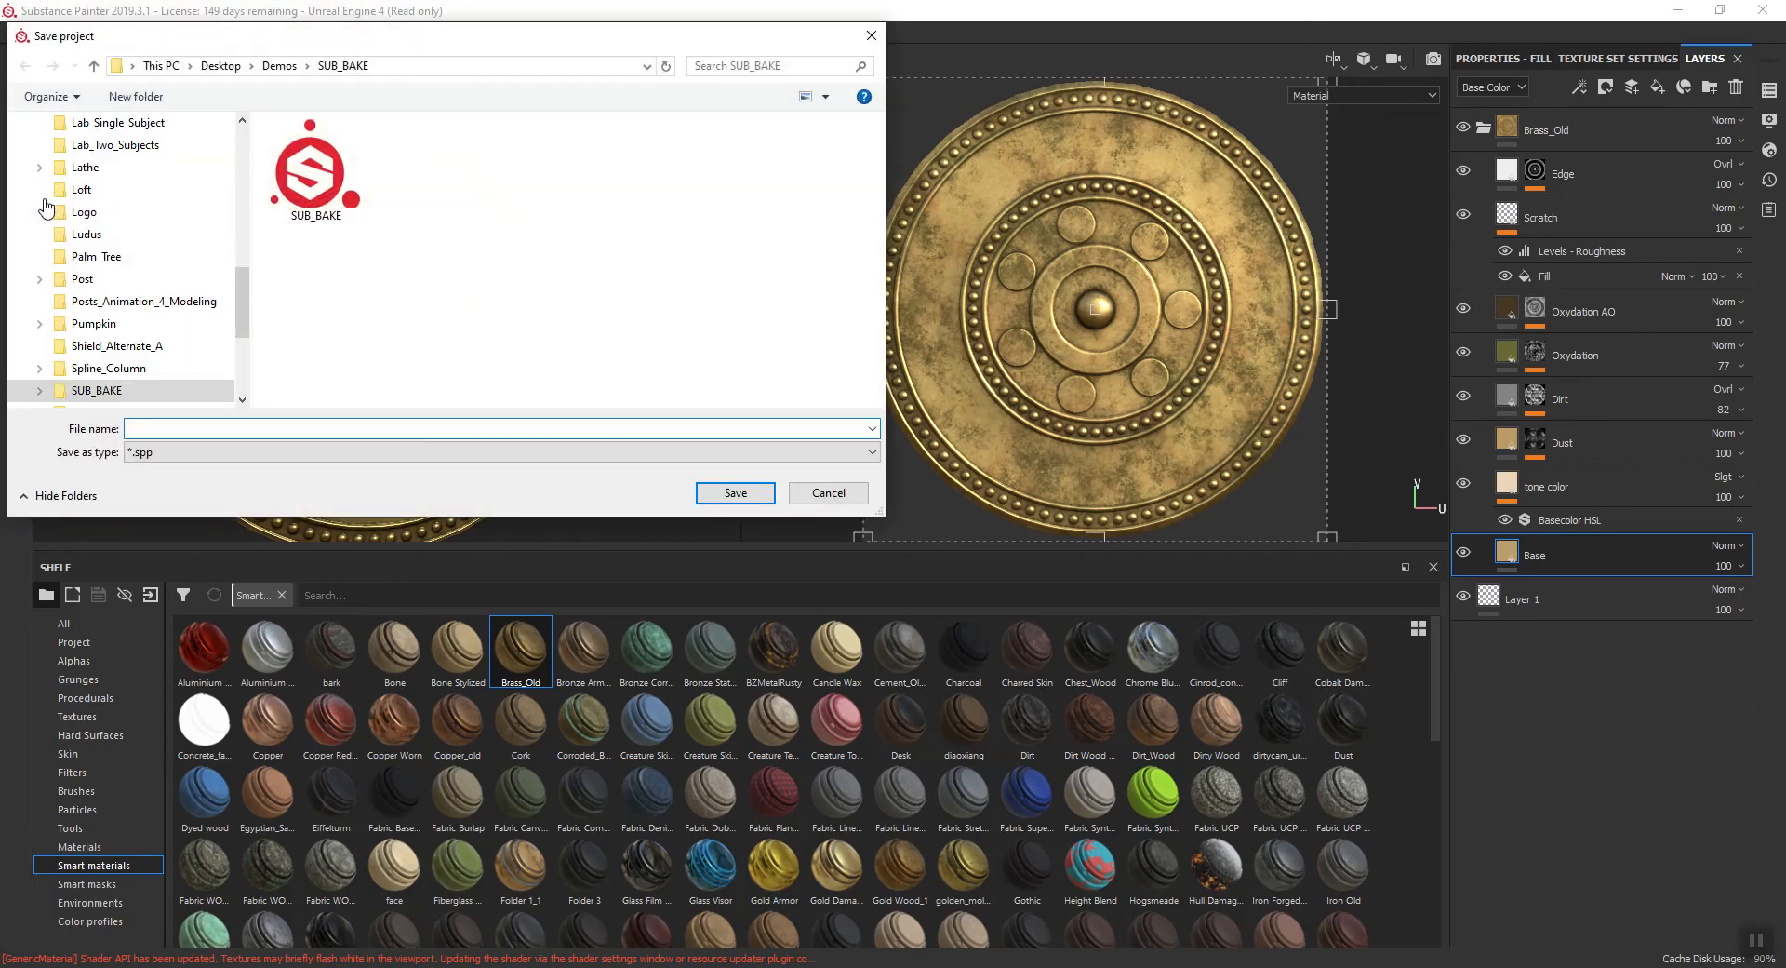
scroll(72, 191, up, 3)
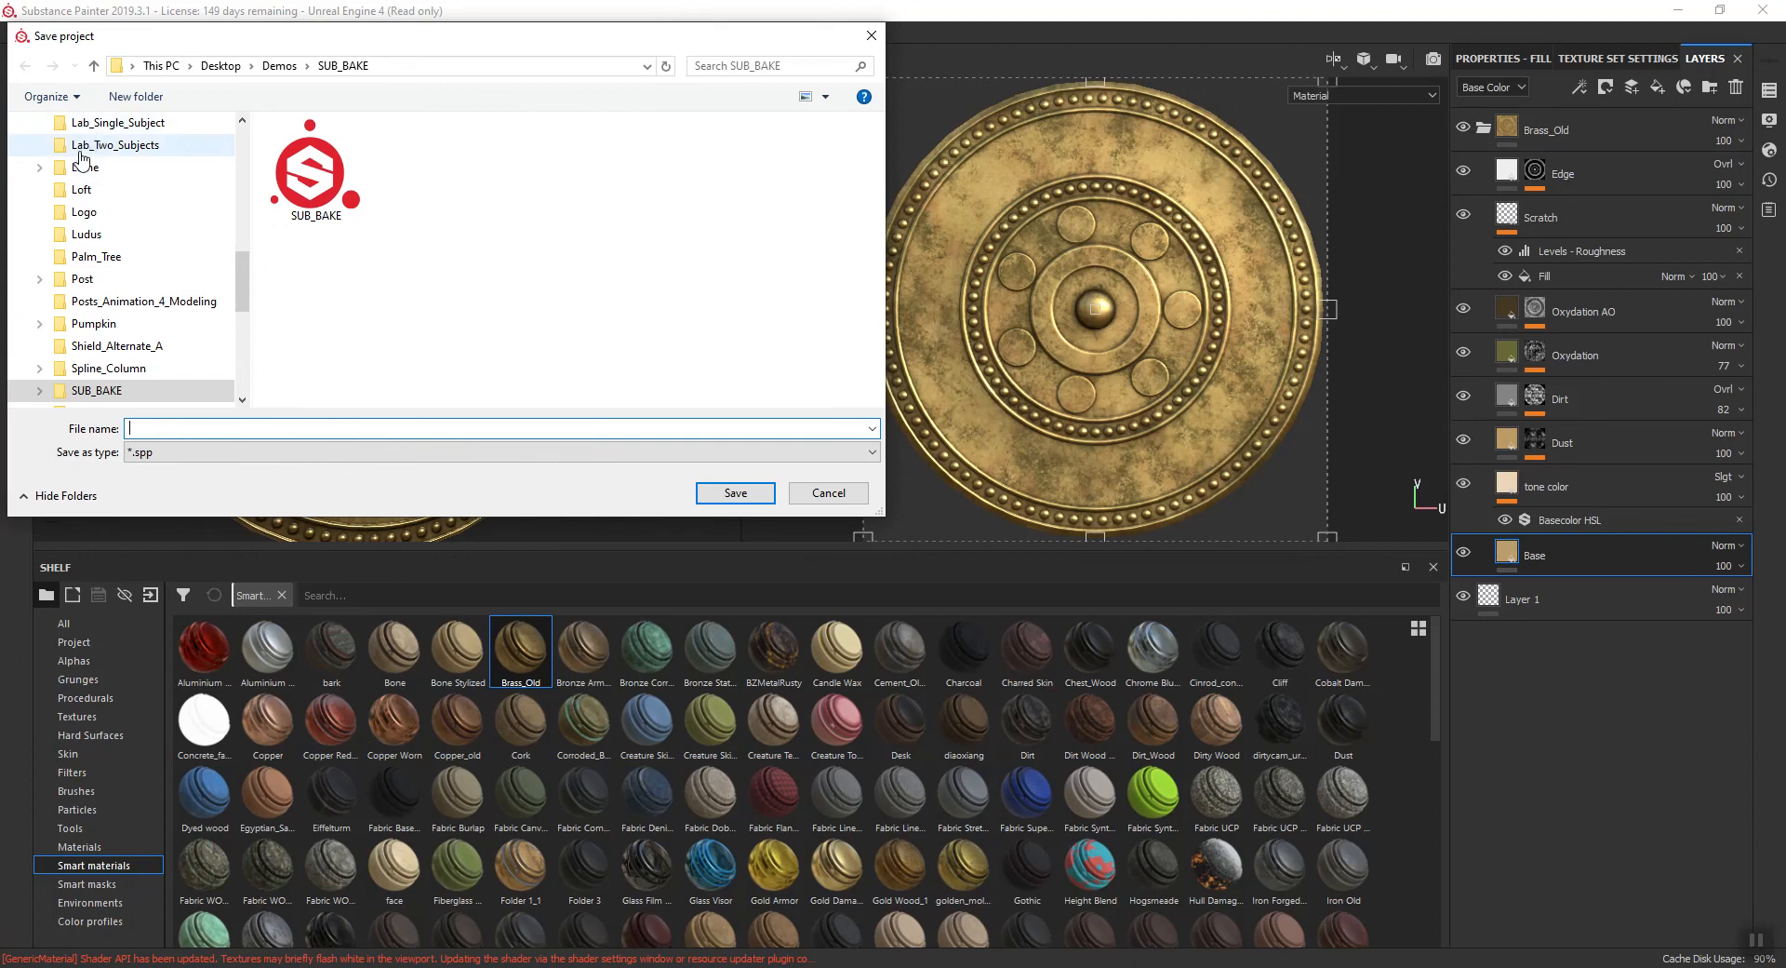
scroll(82, 160, up, 5)
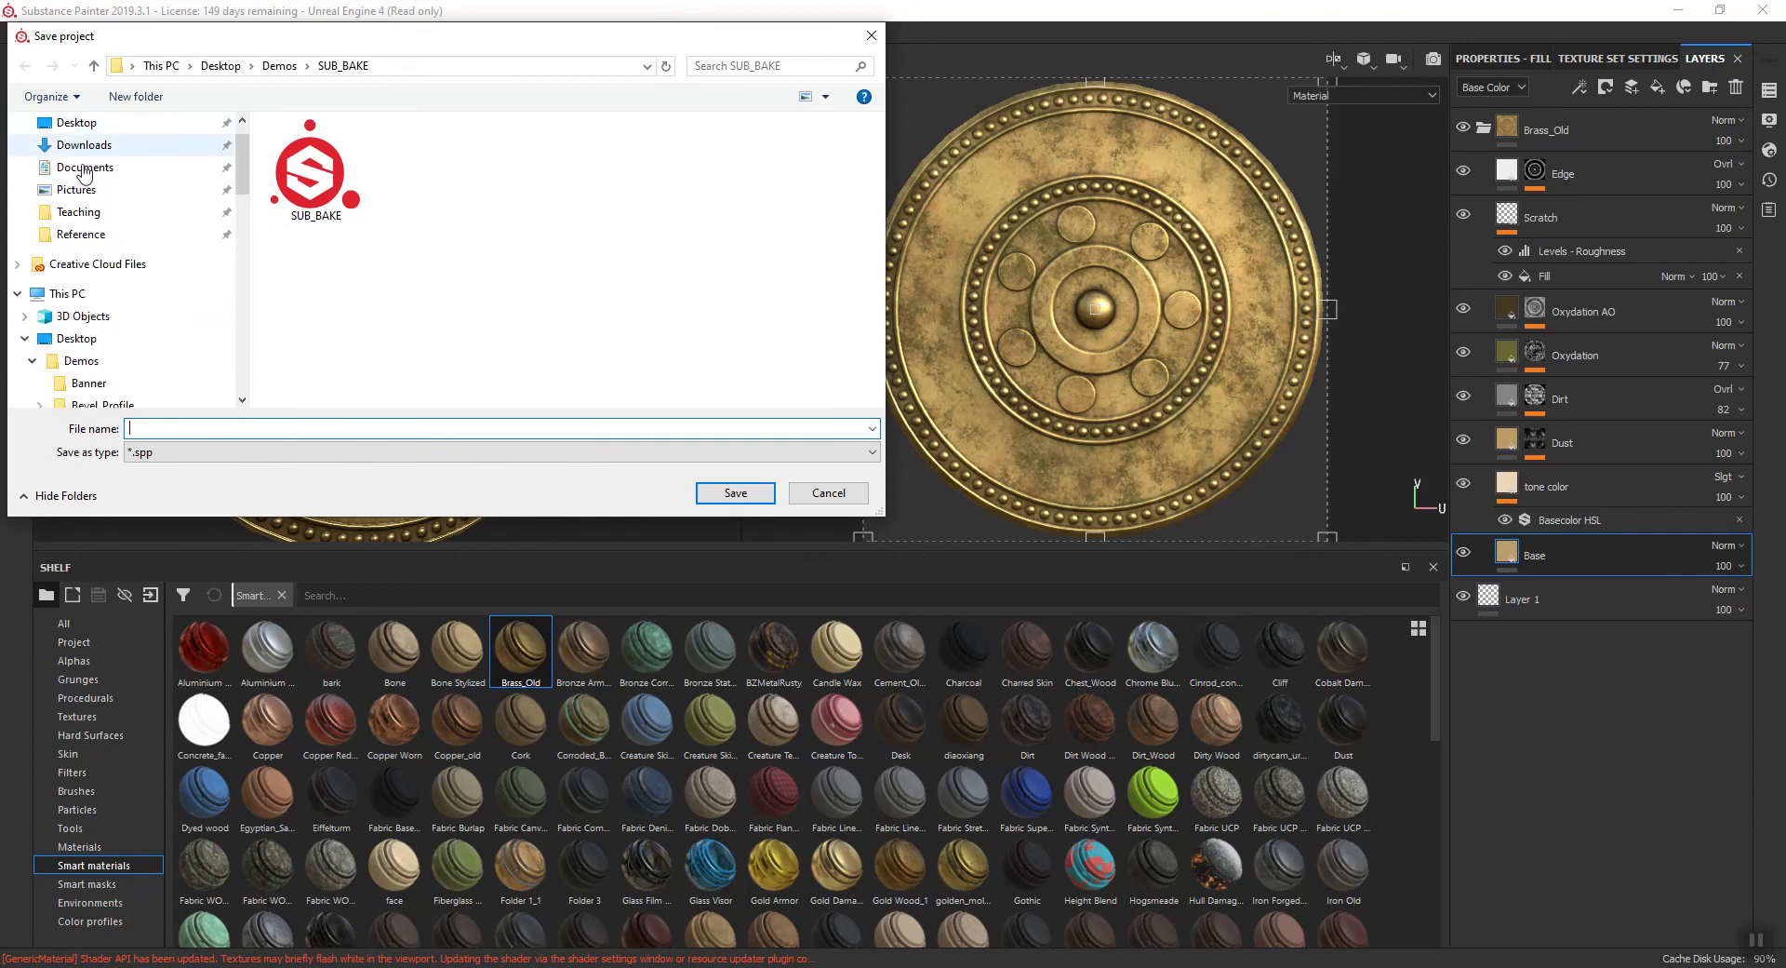
click(84, 168)
double_click(344, 174)
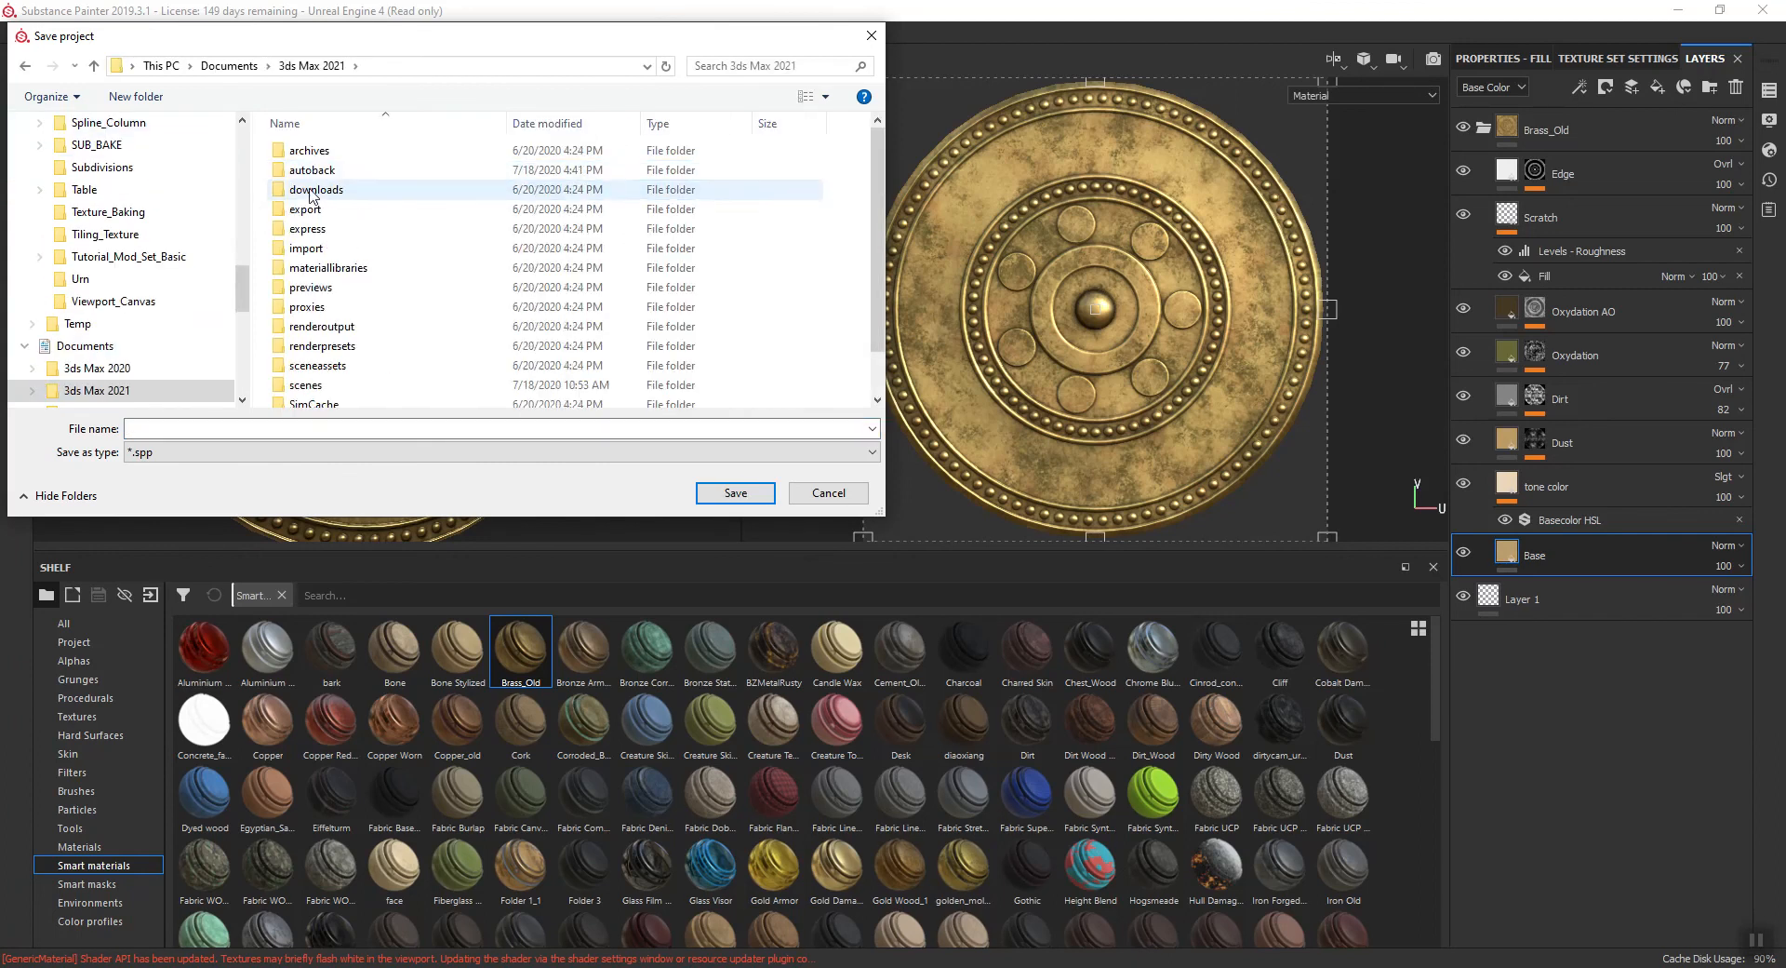
double_click(308, 387)
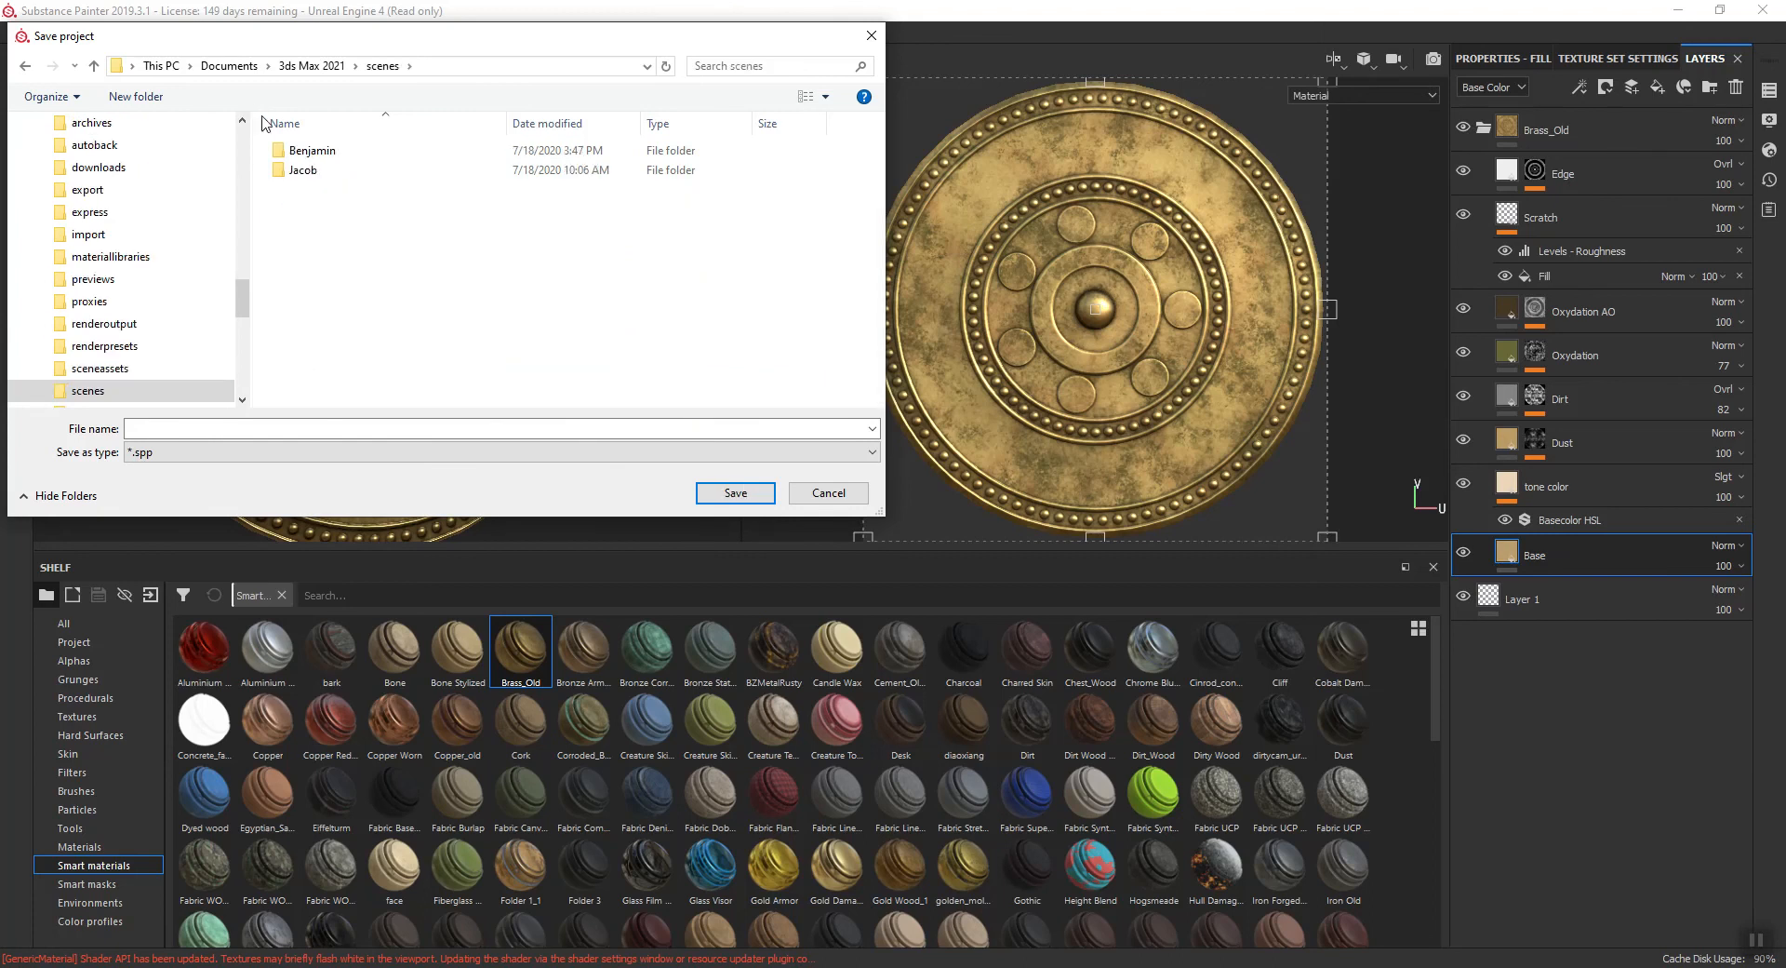
double_click(304, 150)
double_click(303, 171)
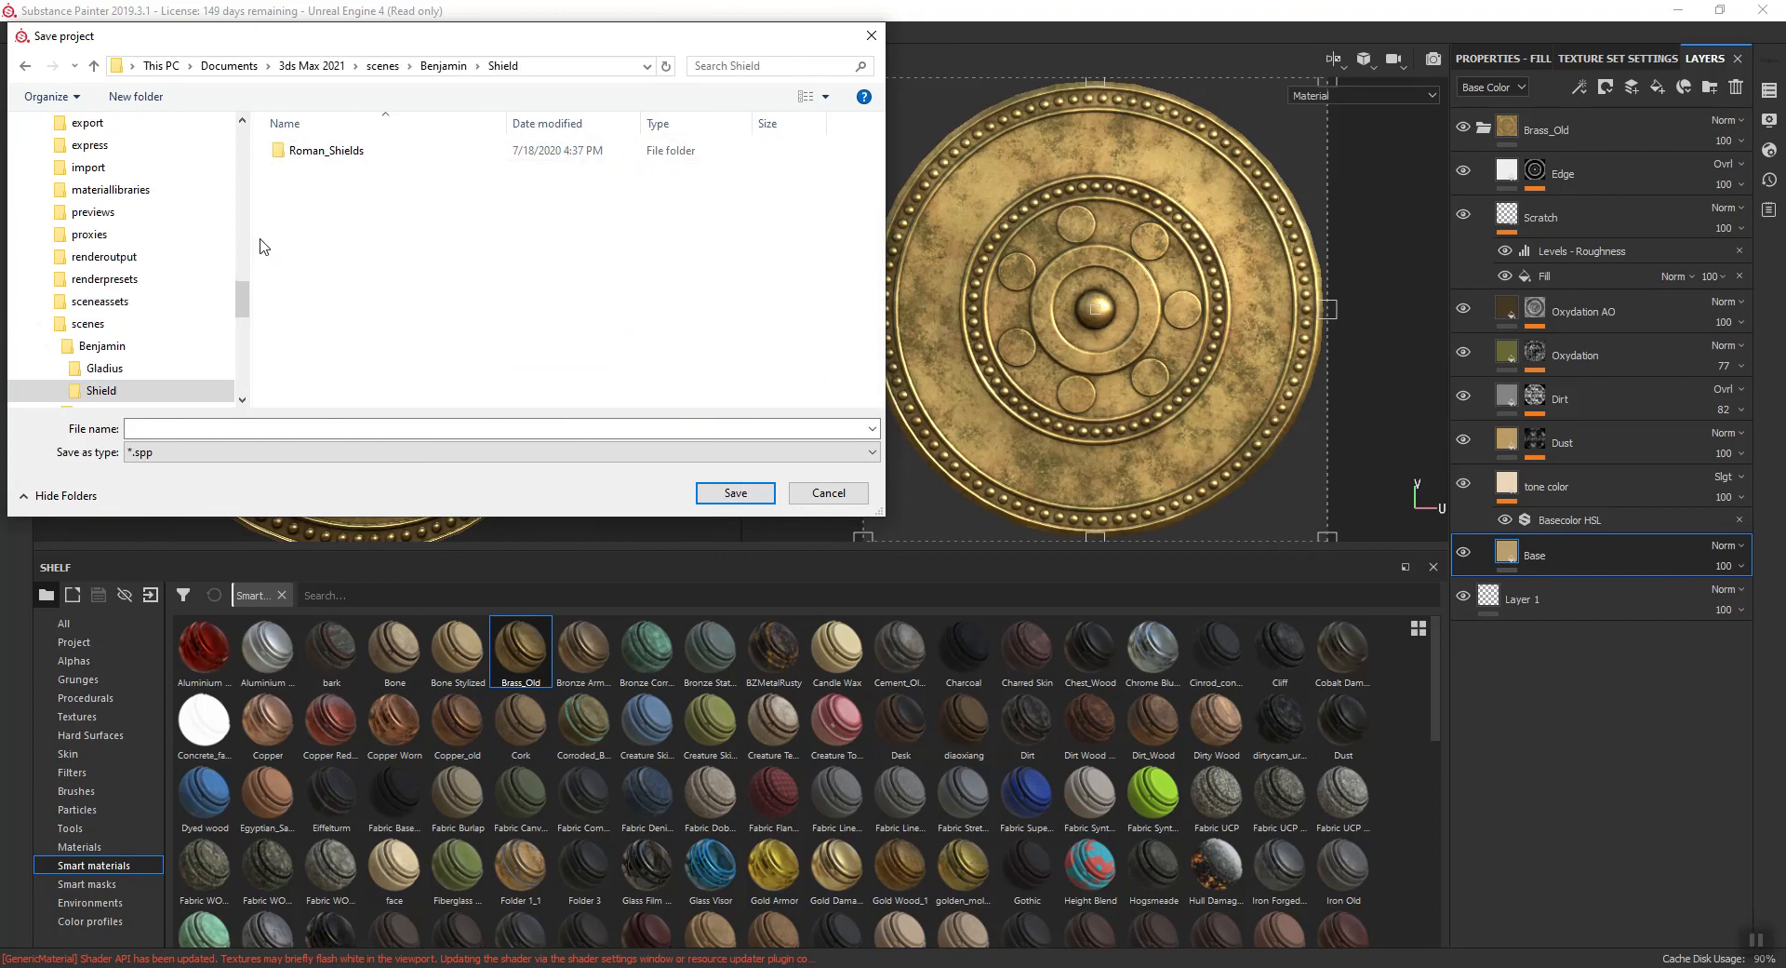
double_click(331, 153)
- Name the project file Shield_04 and save it
click(249, 430)
text(Sh)
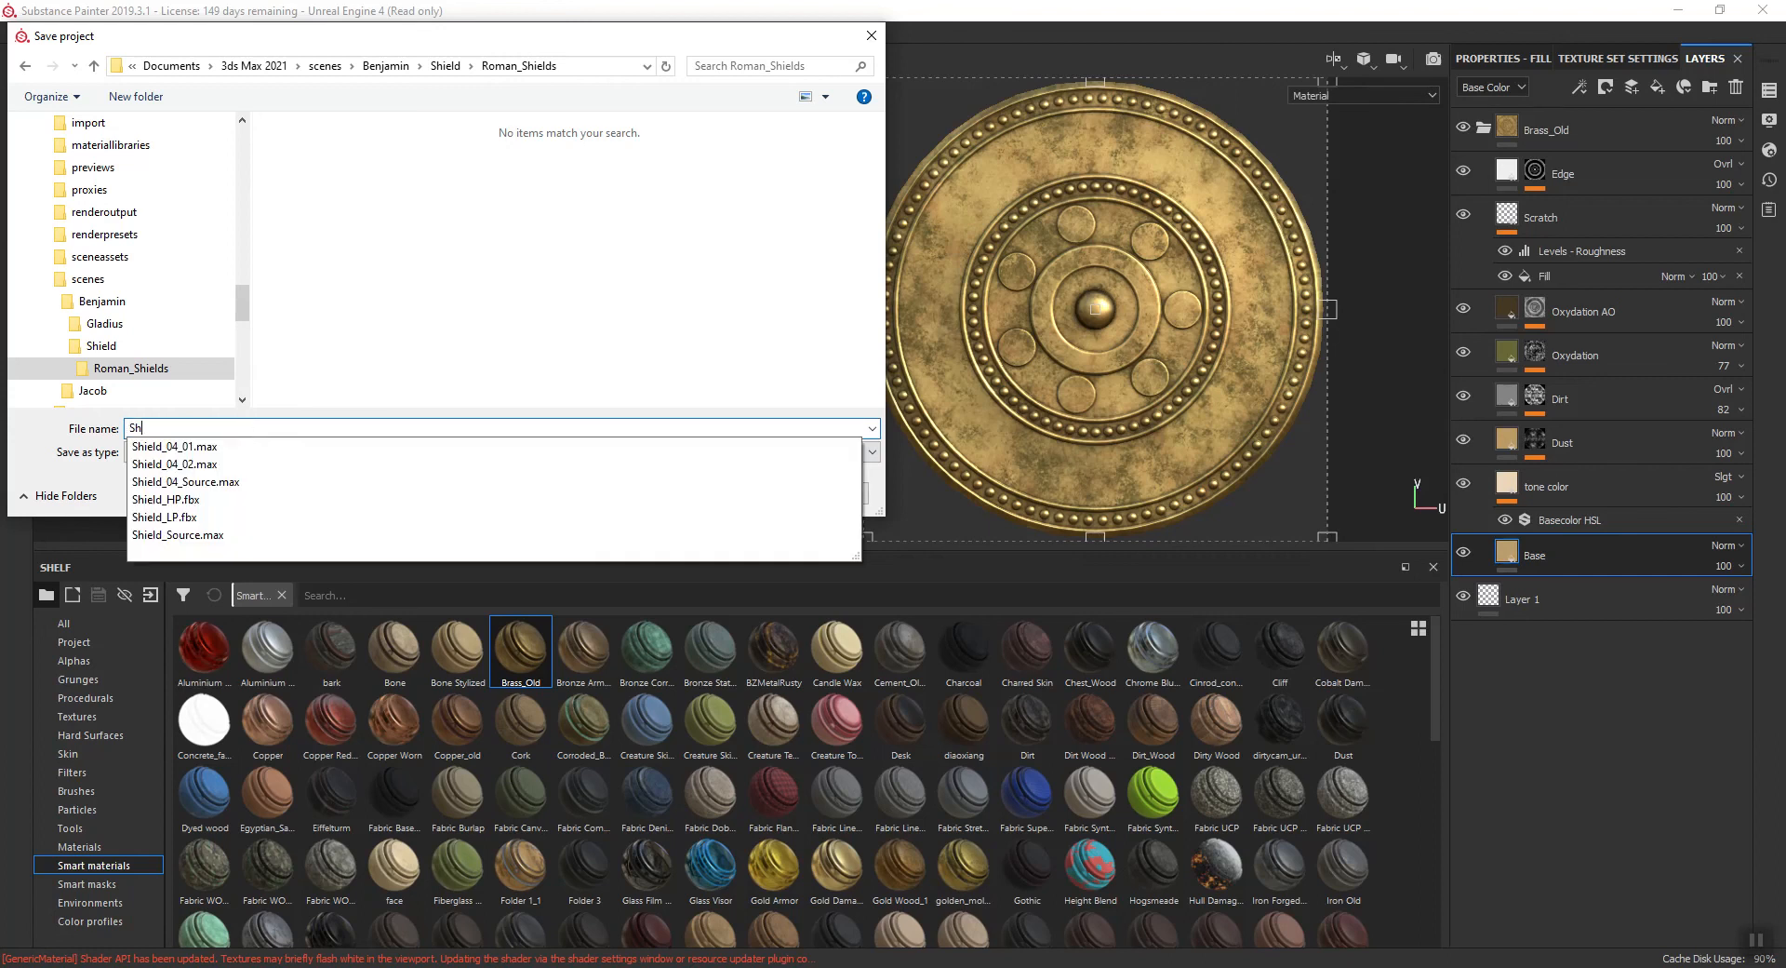
text(ield_04)
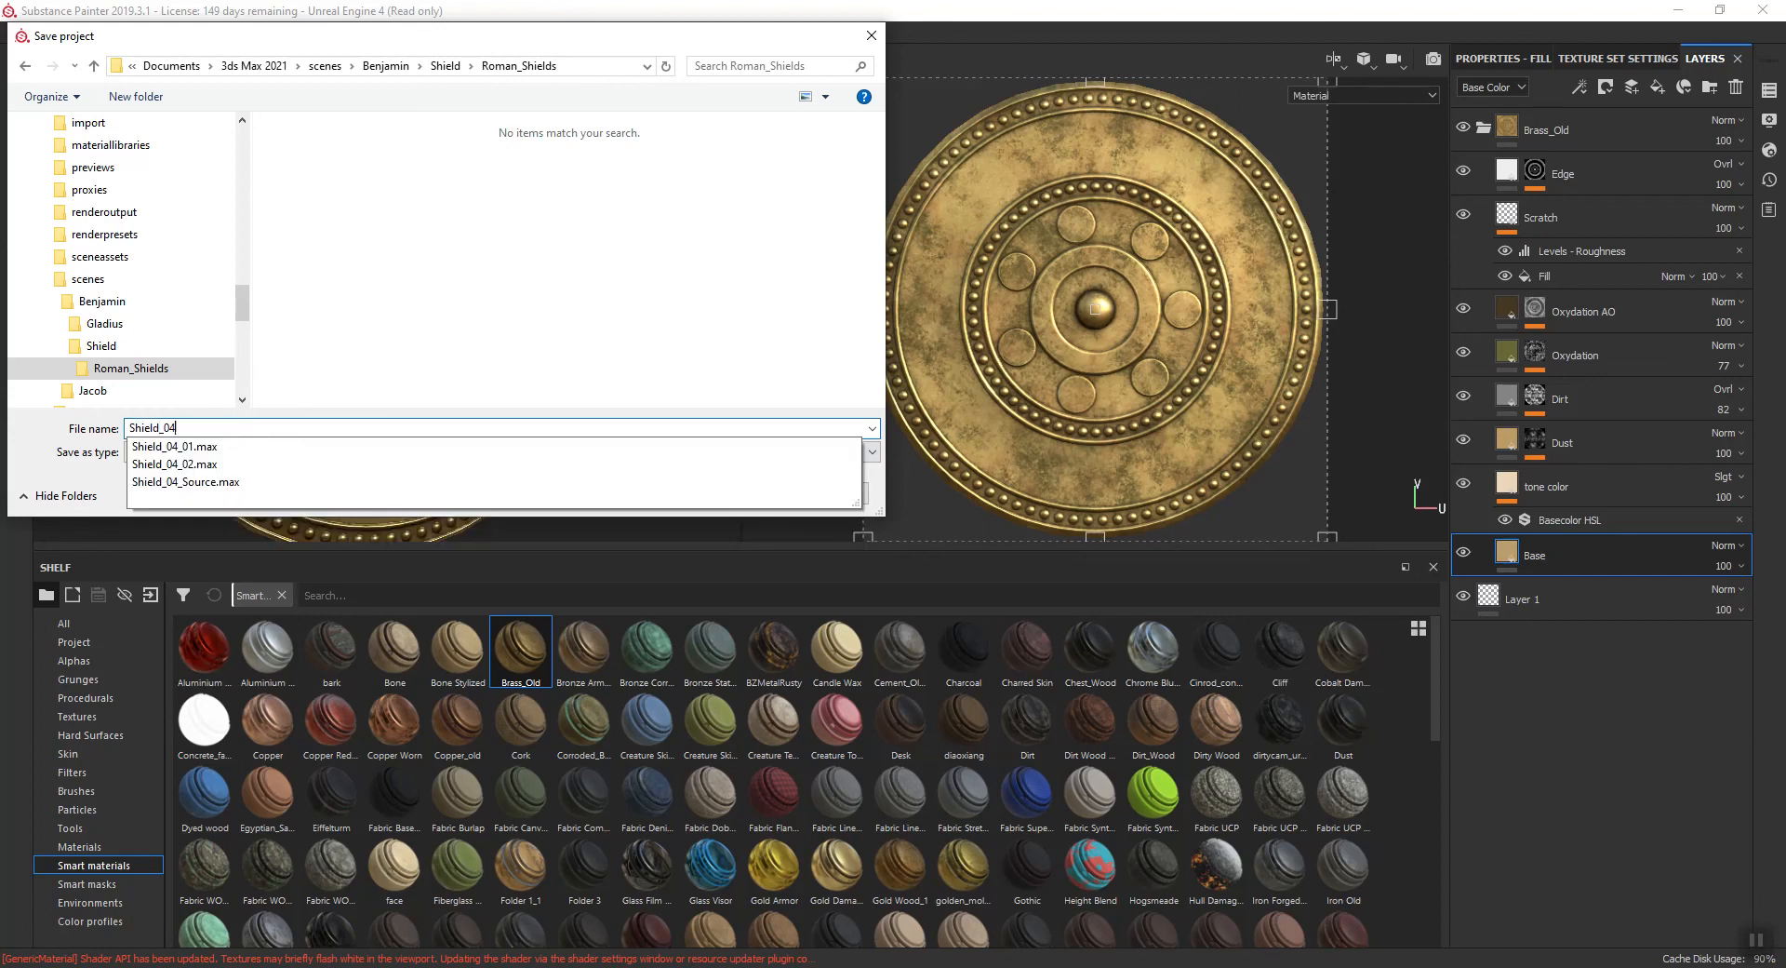
key(Return)
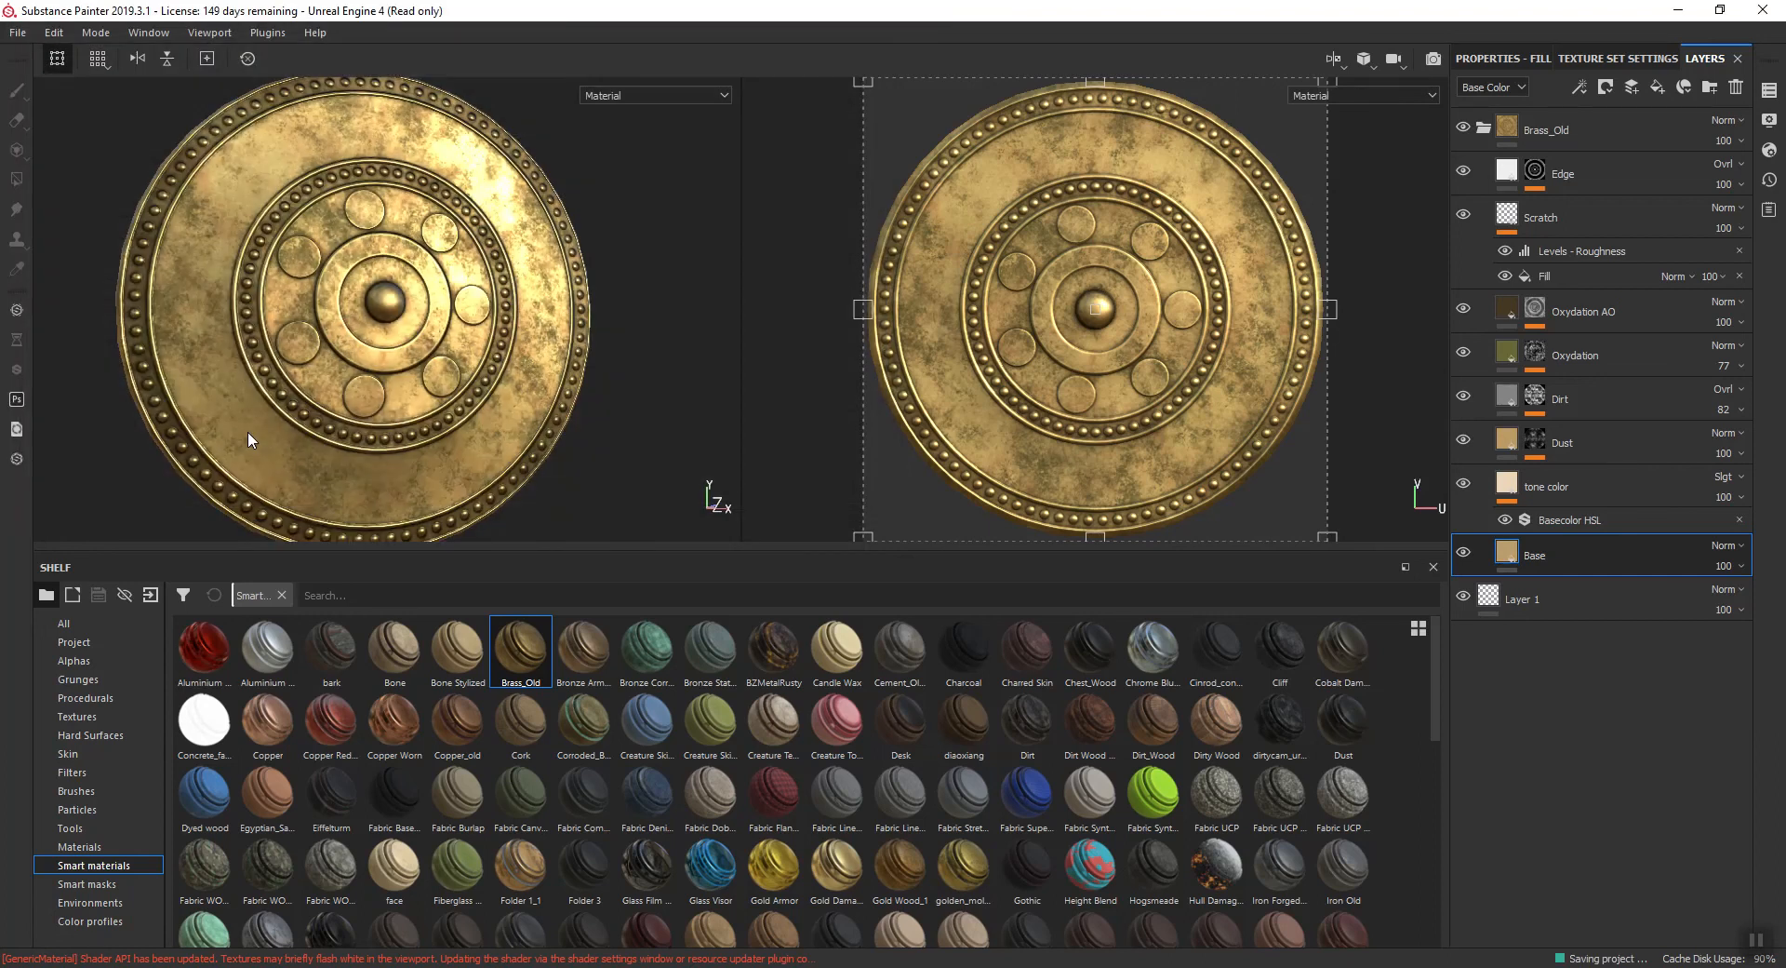
- Export the shield's textures to the Shield folder in the 3ds Max 2021 scenes, using the Unreal Engine 4 (Packed) configuration
click(15, 31)
click(60, 363)
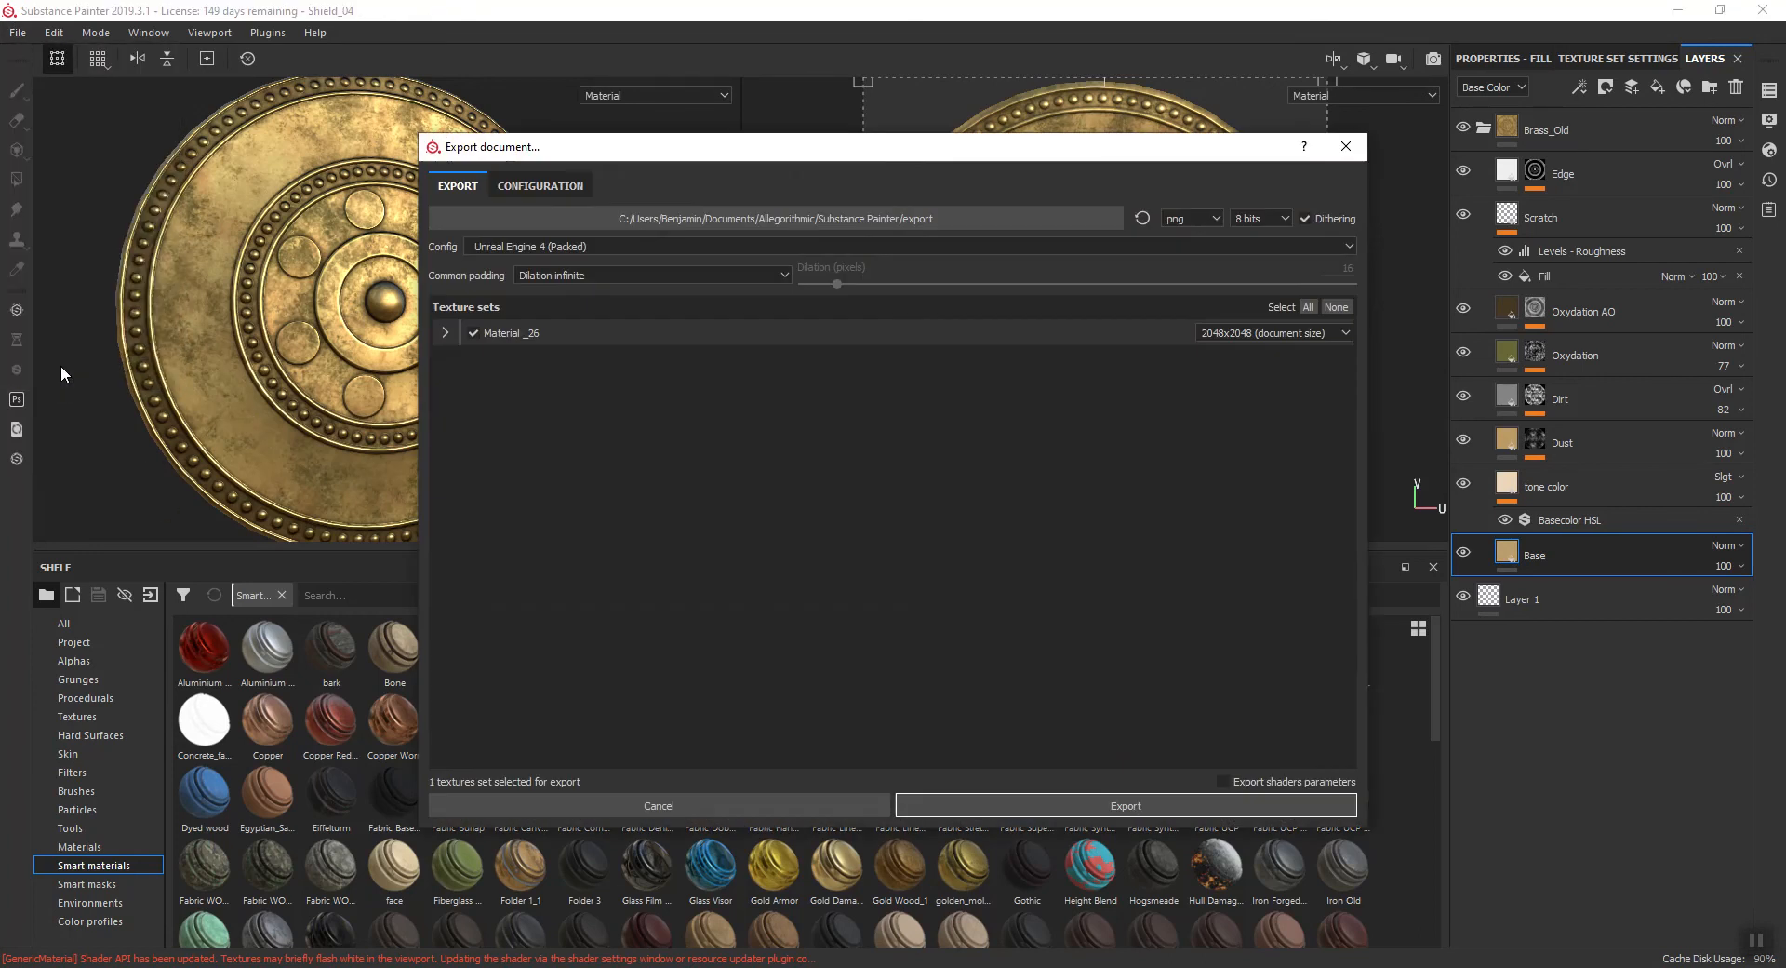
click(991, 220)
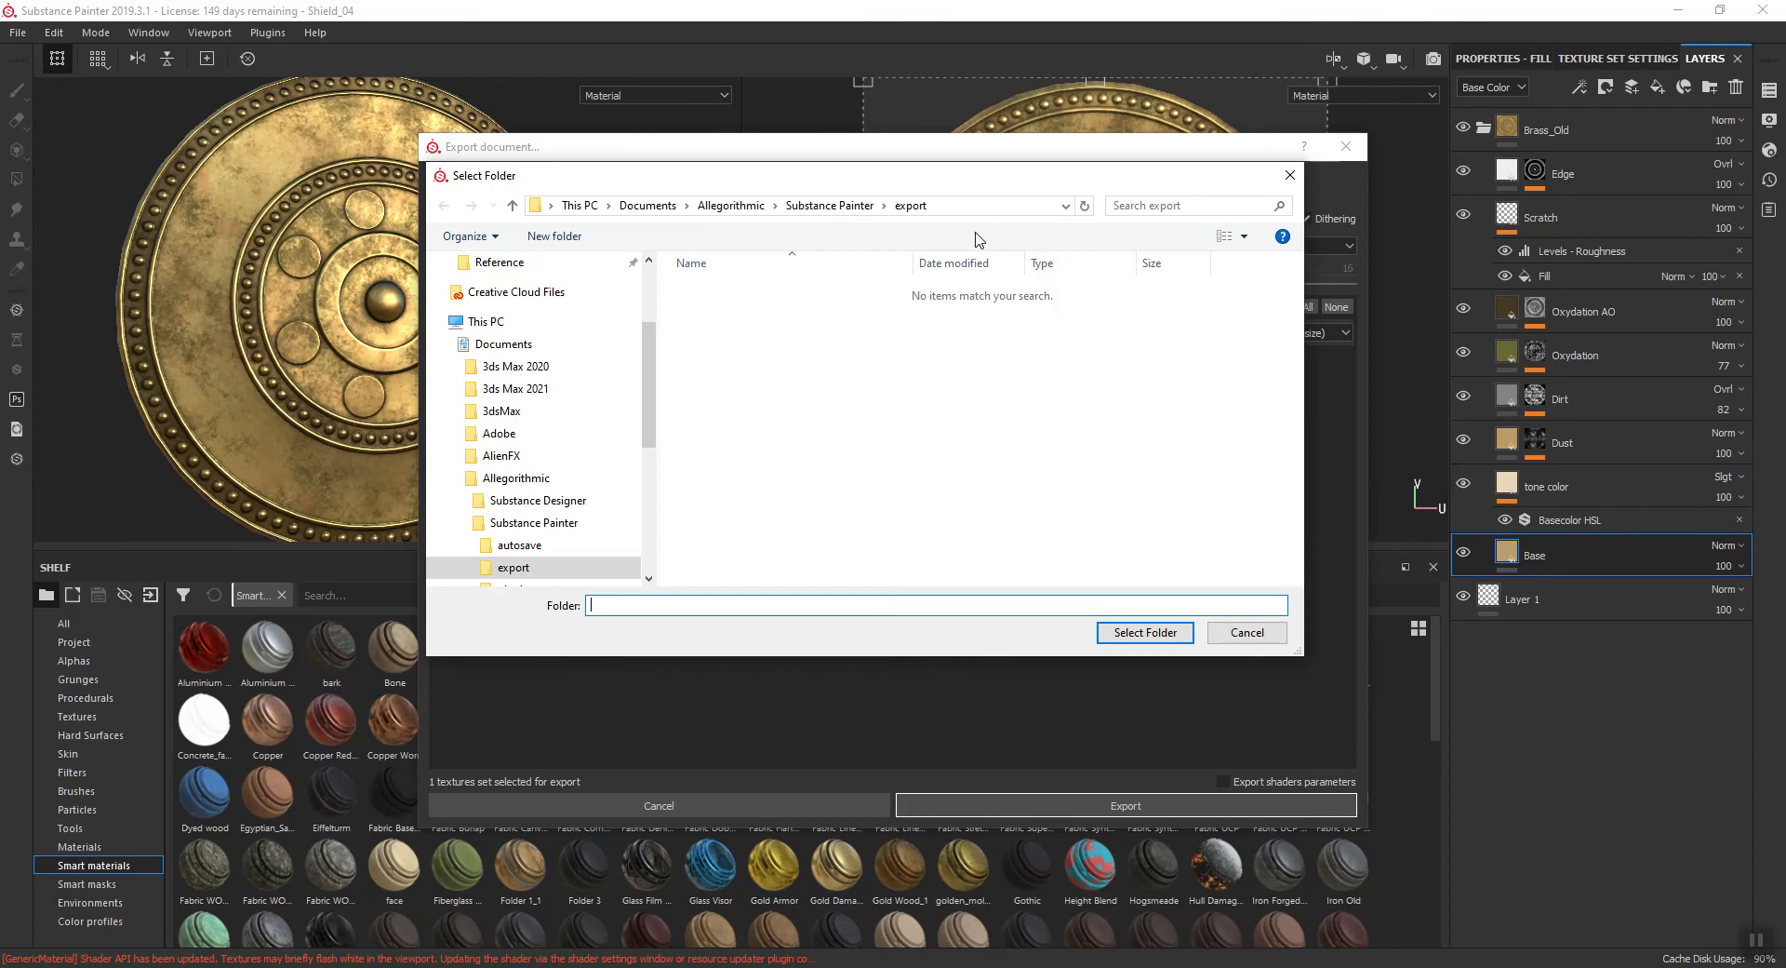
scroll(539, 418, up, 2)
click(515, 500)
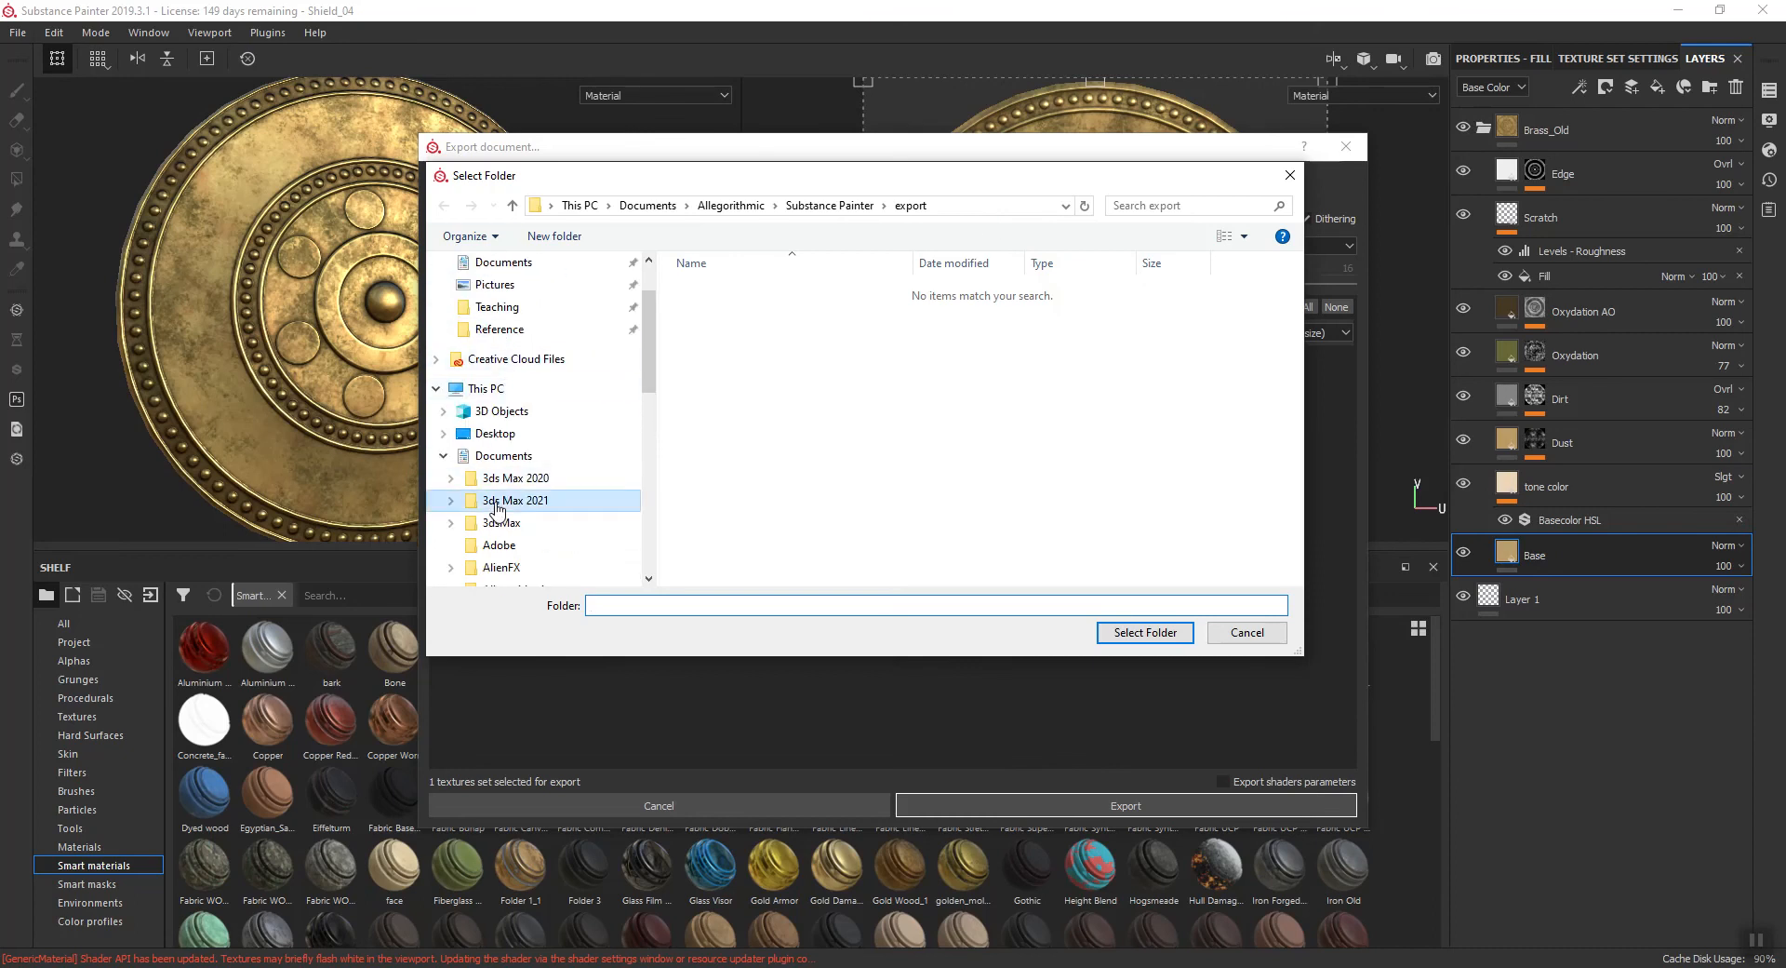
double_click(713, 524)
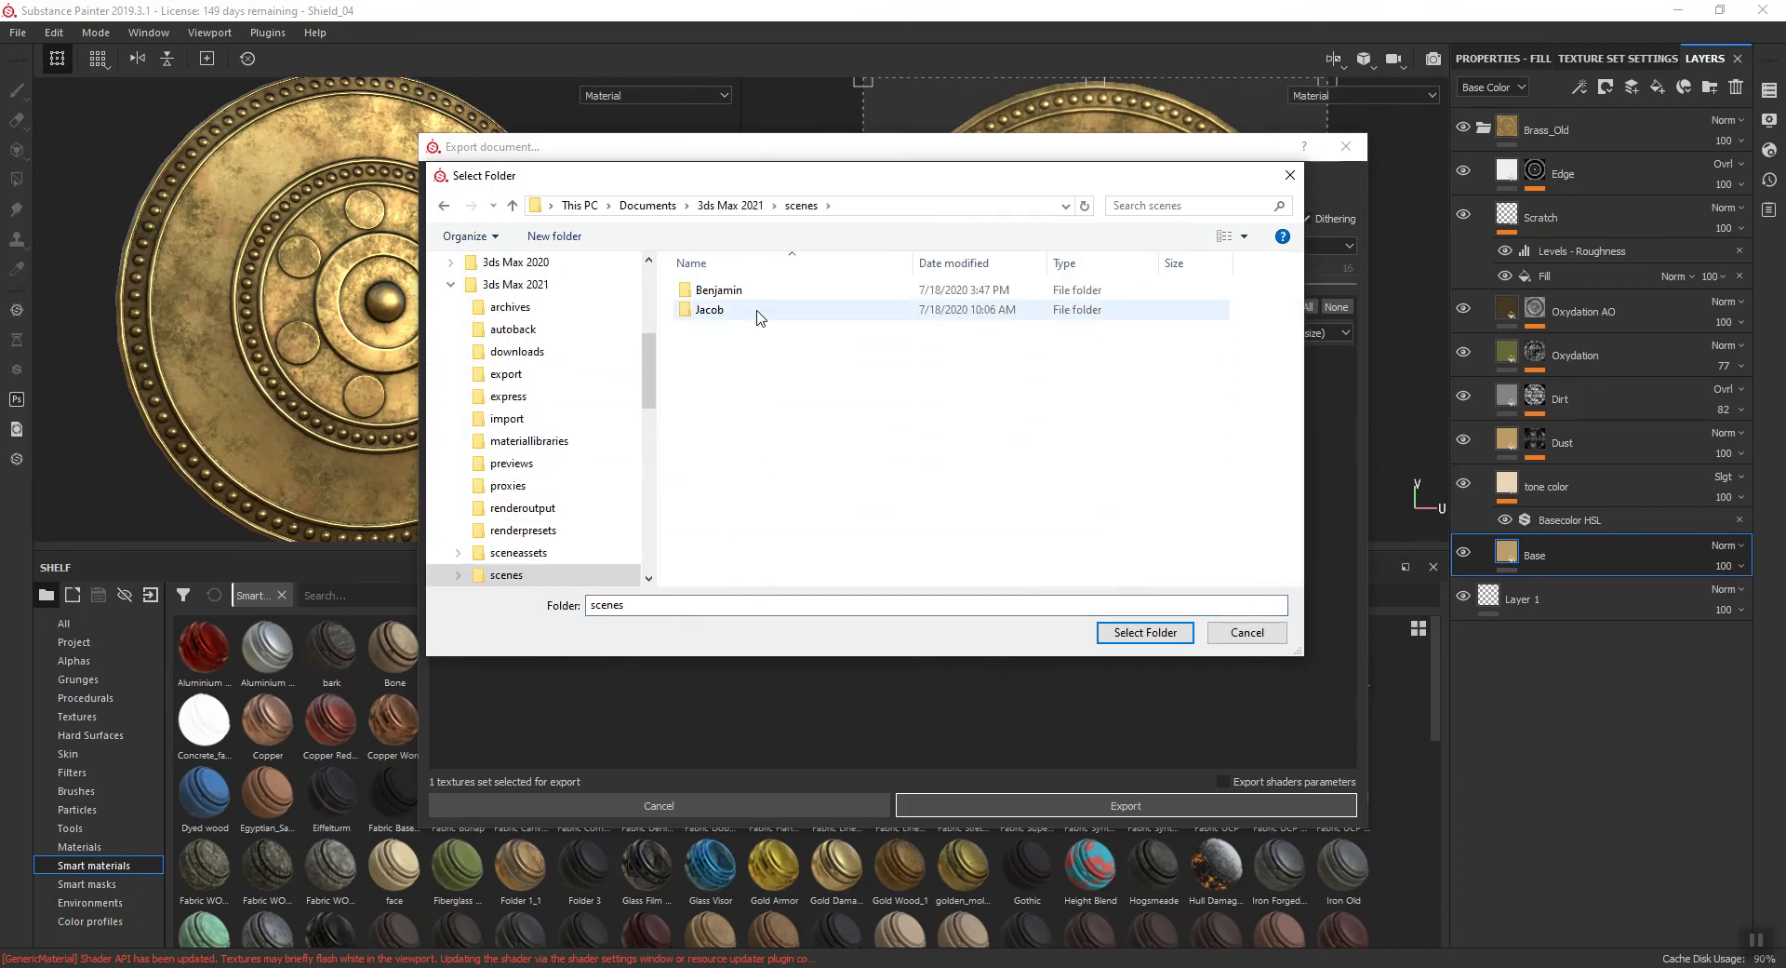
double_click(710, 292)
double_click(707, 311)
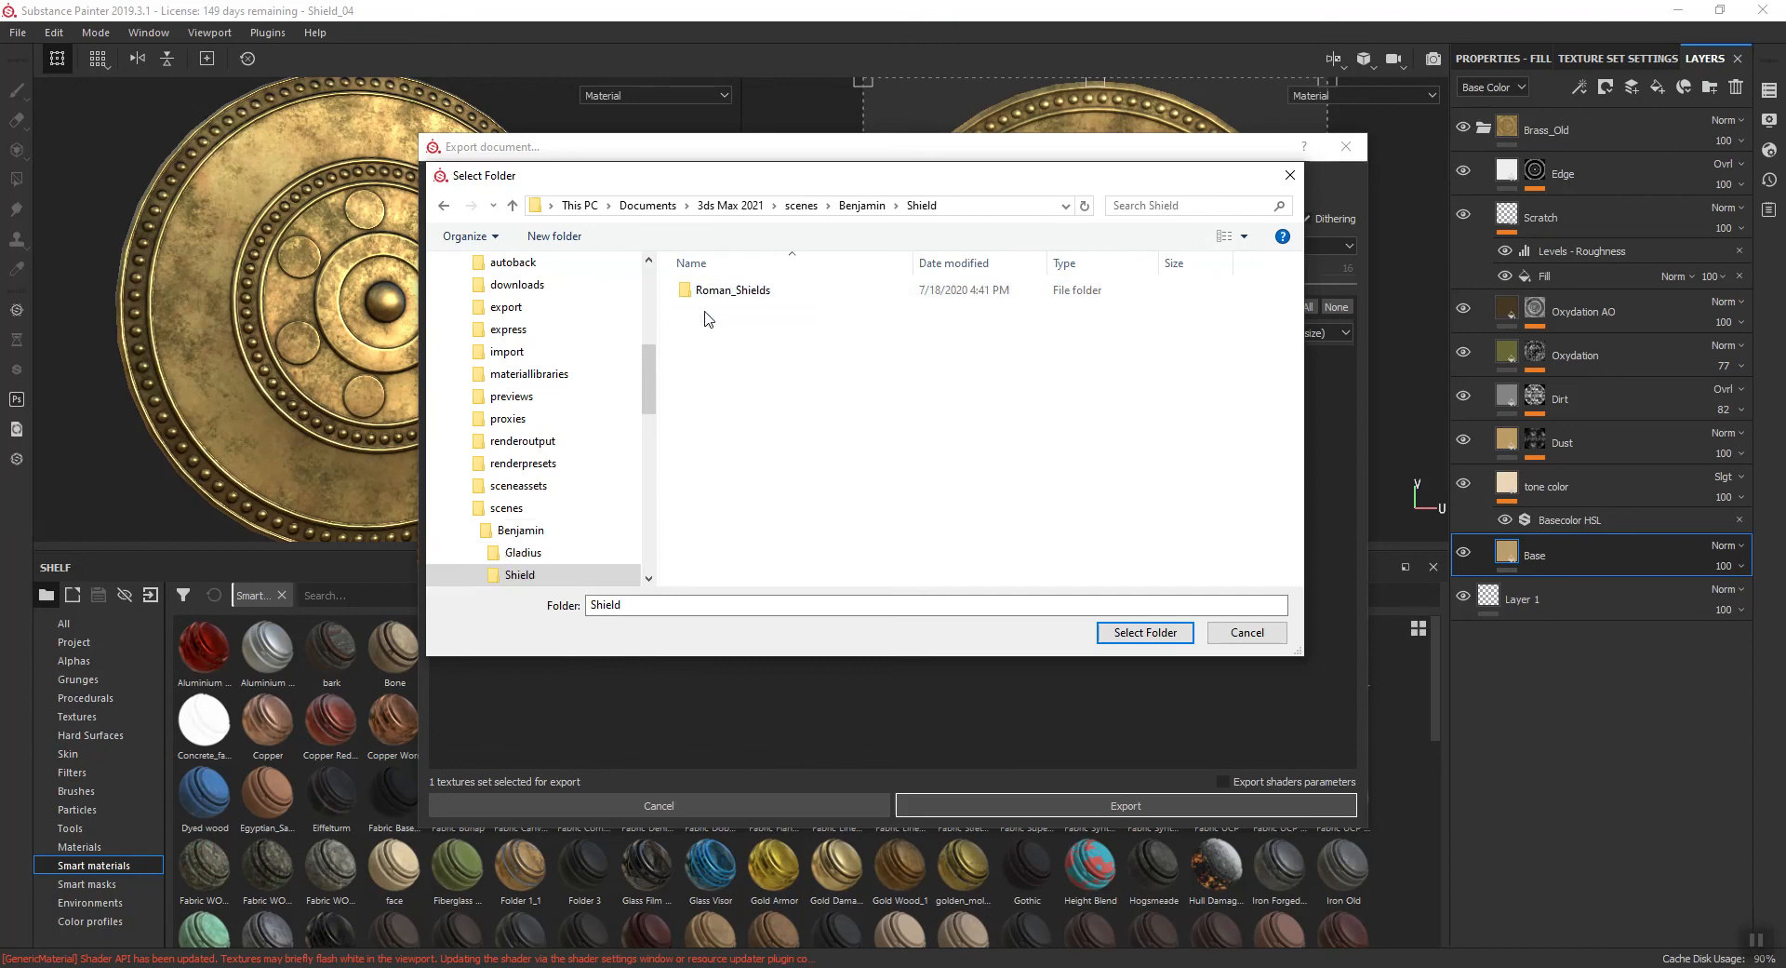
click(1144, 633)
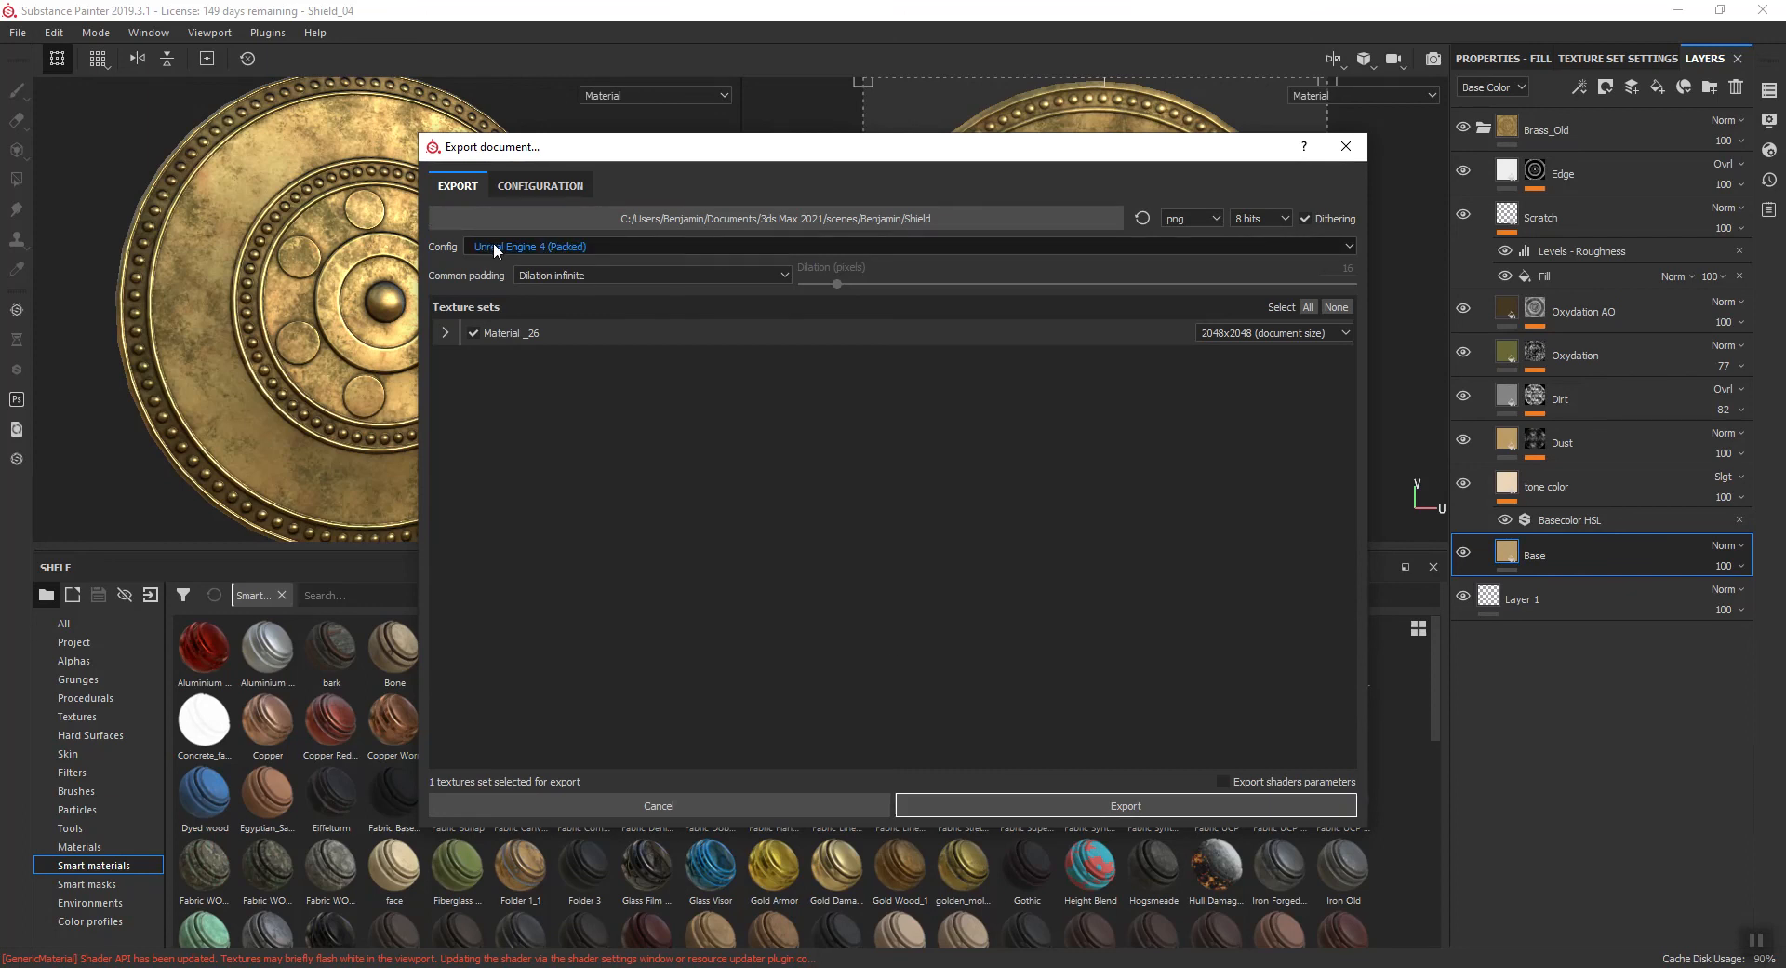
click(1001, 805)
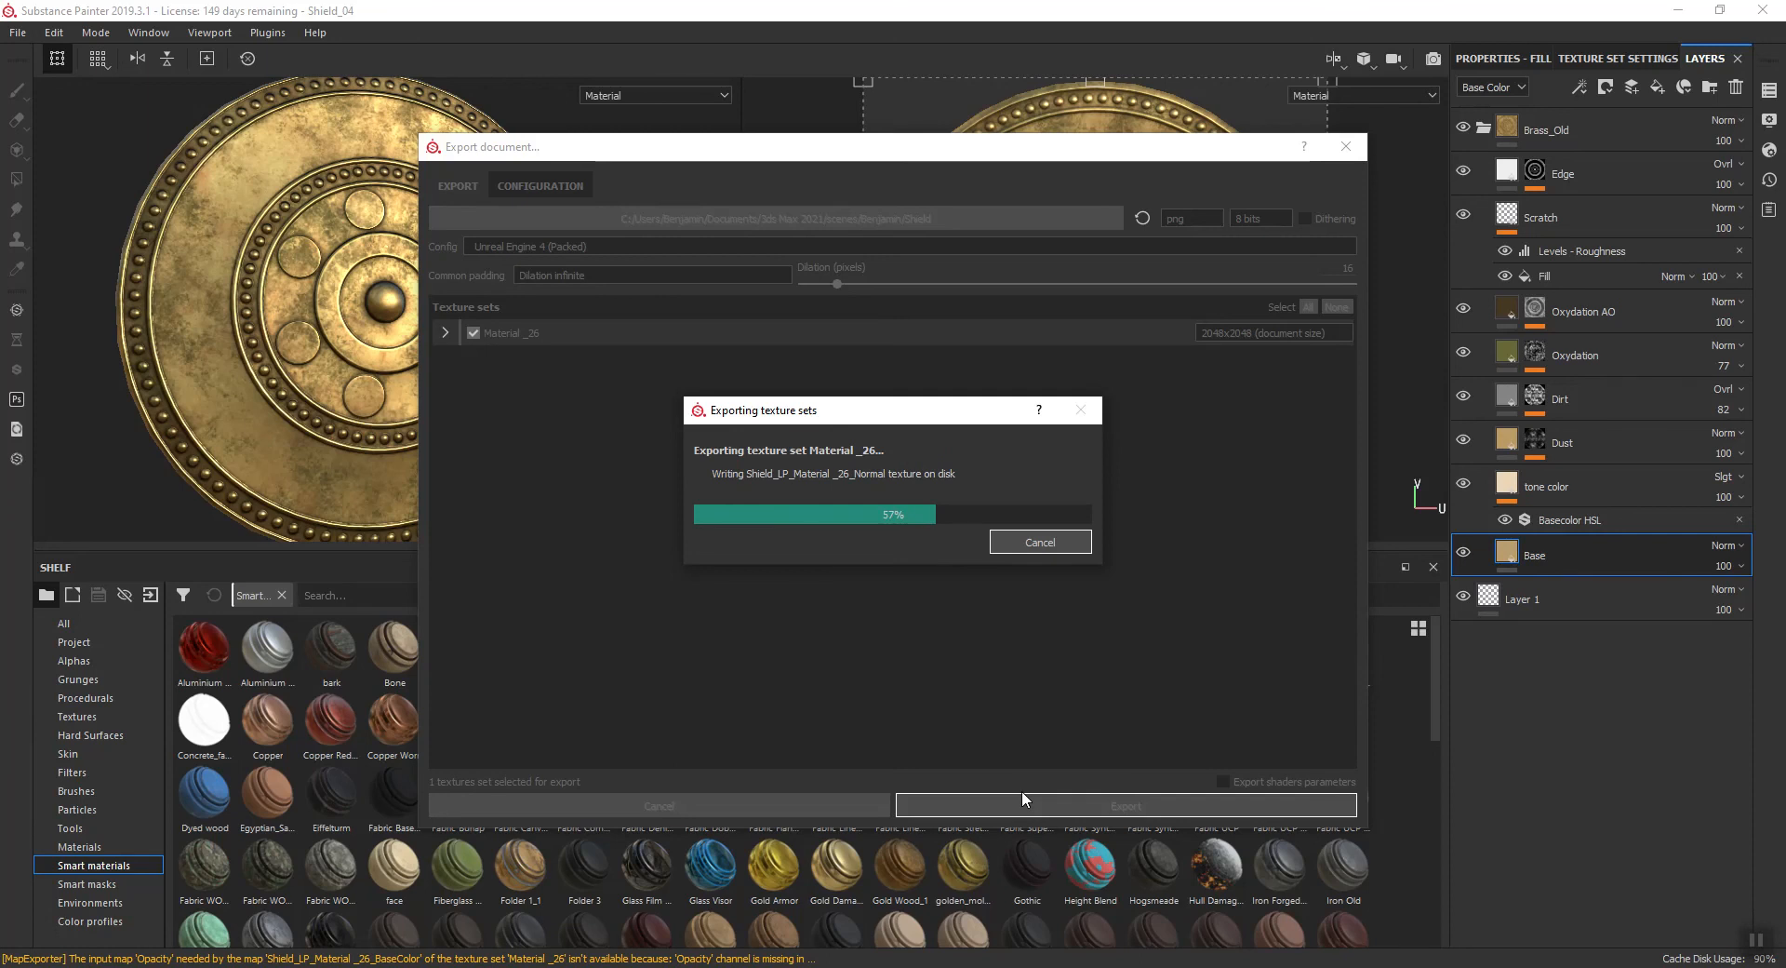
click(942, 508)
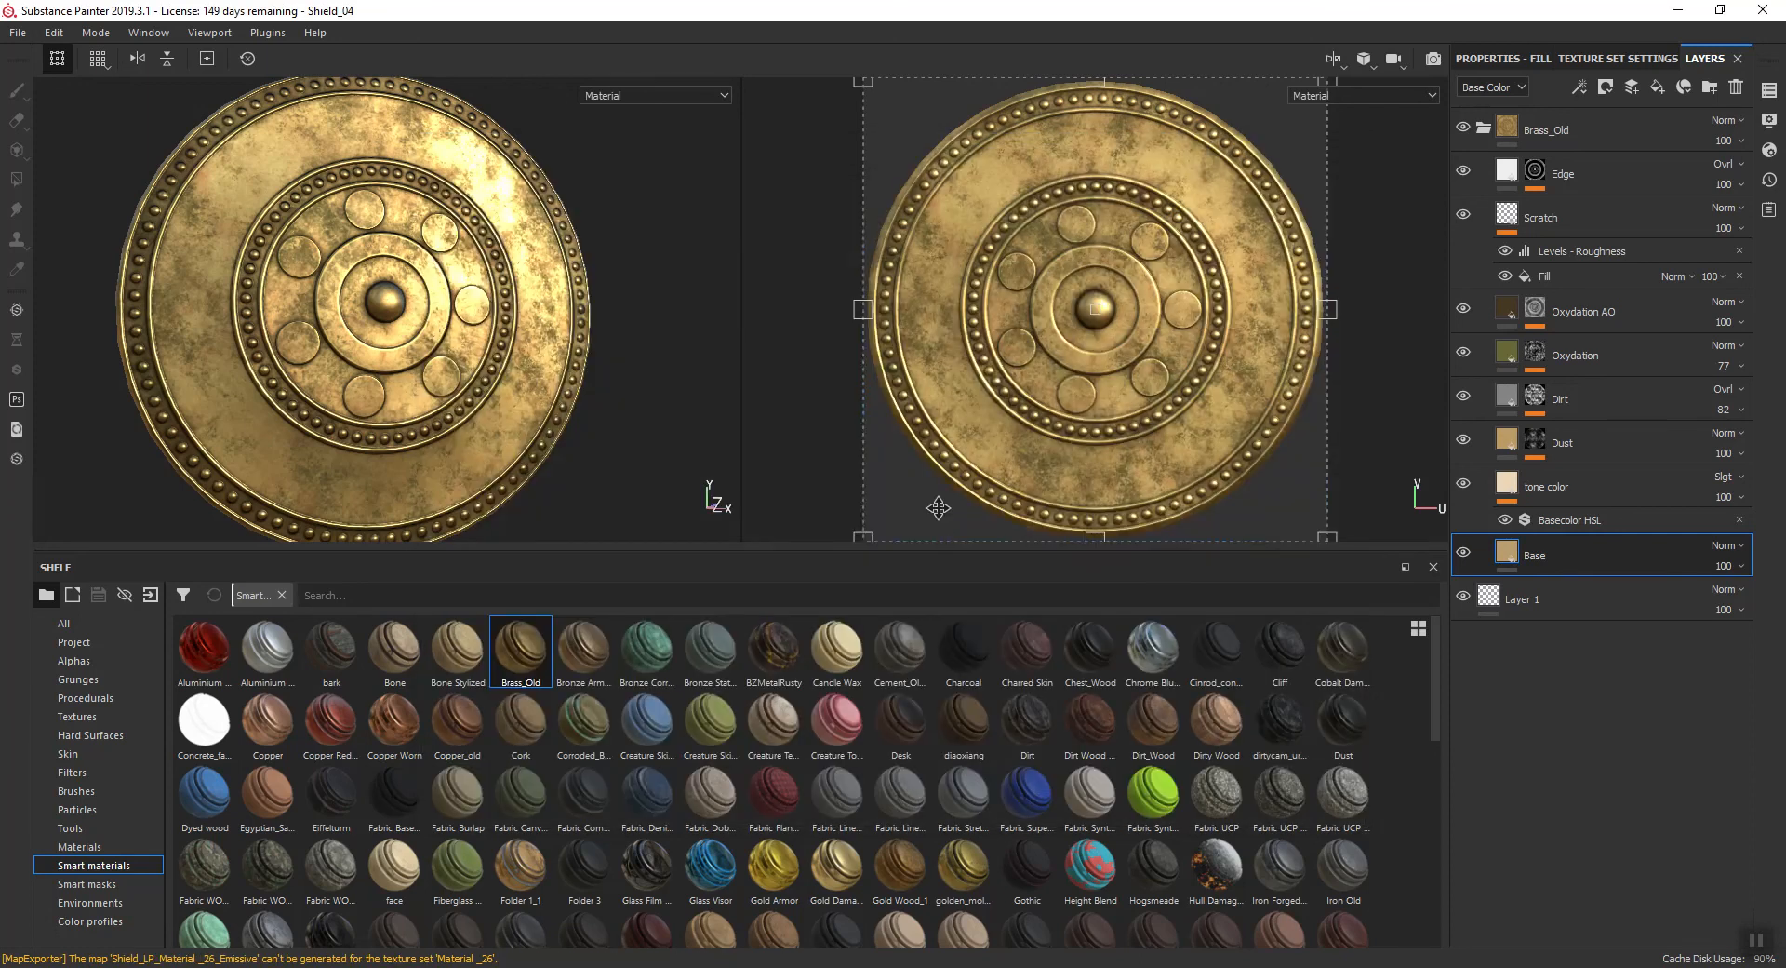
- Review the available configuration presets in the texture export settings and close them without exporting
click(19, 32)
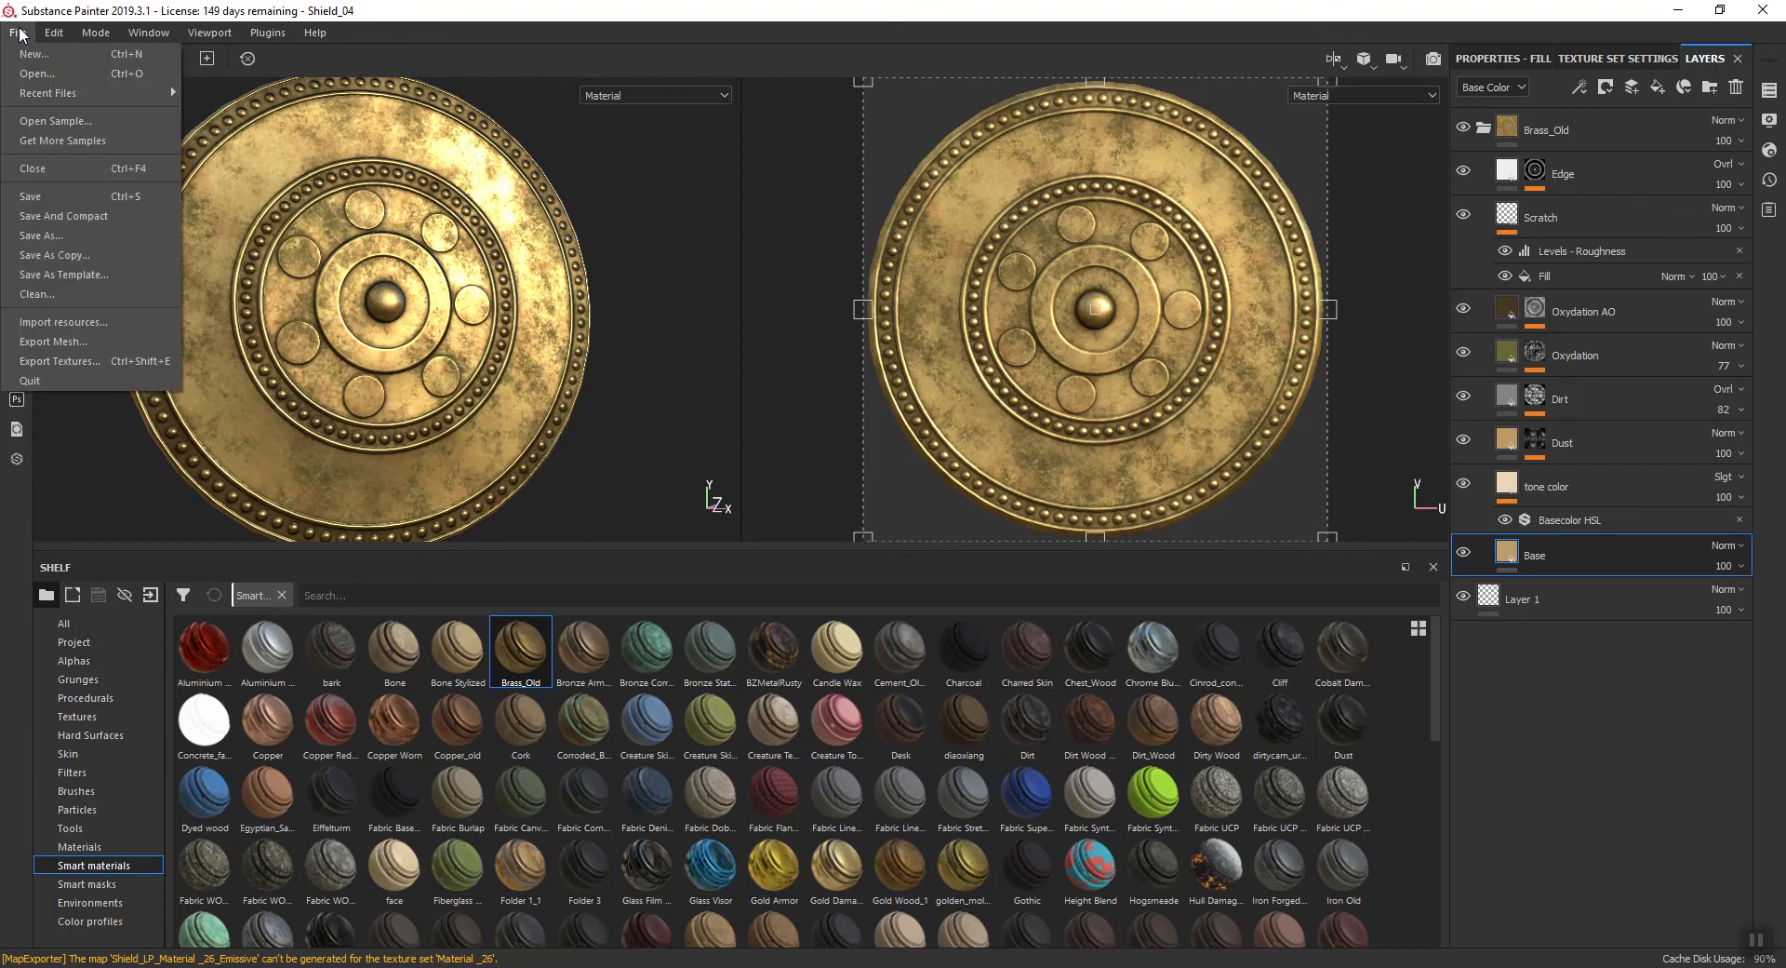
click(51, 361)
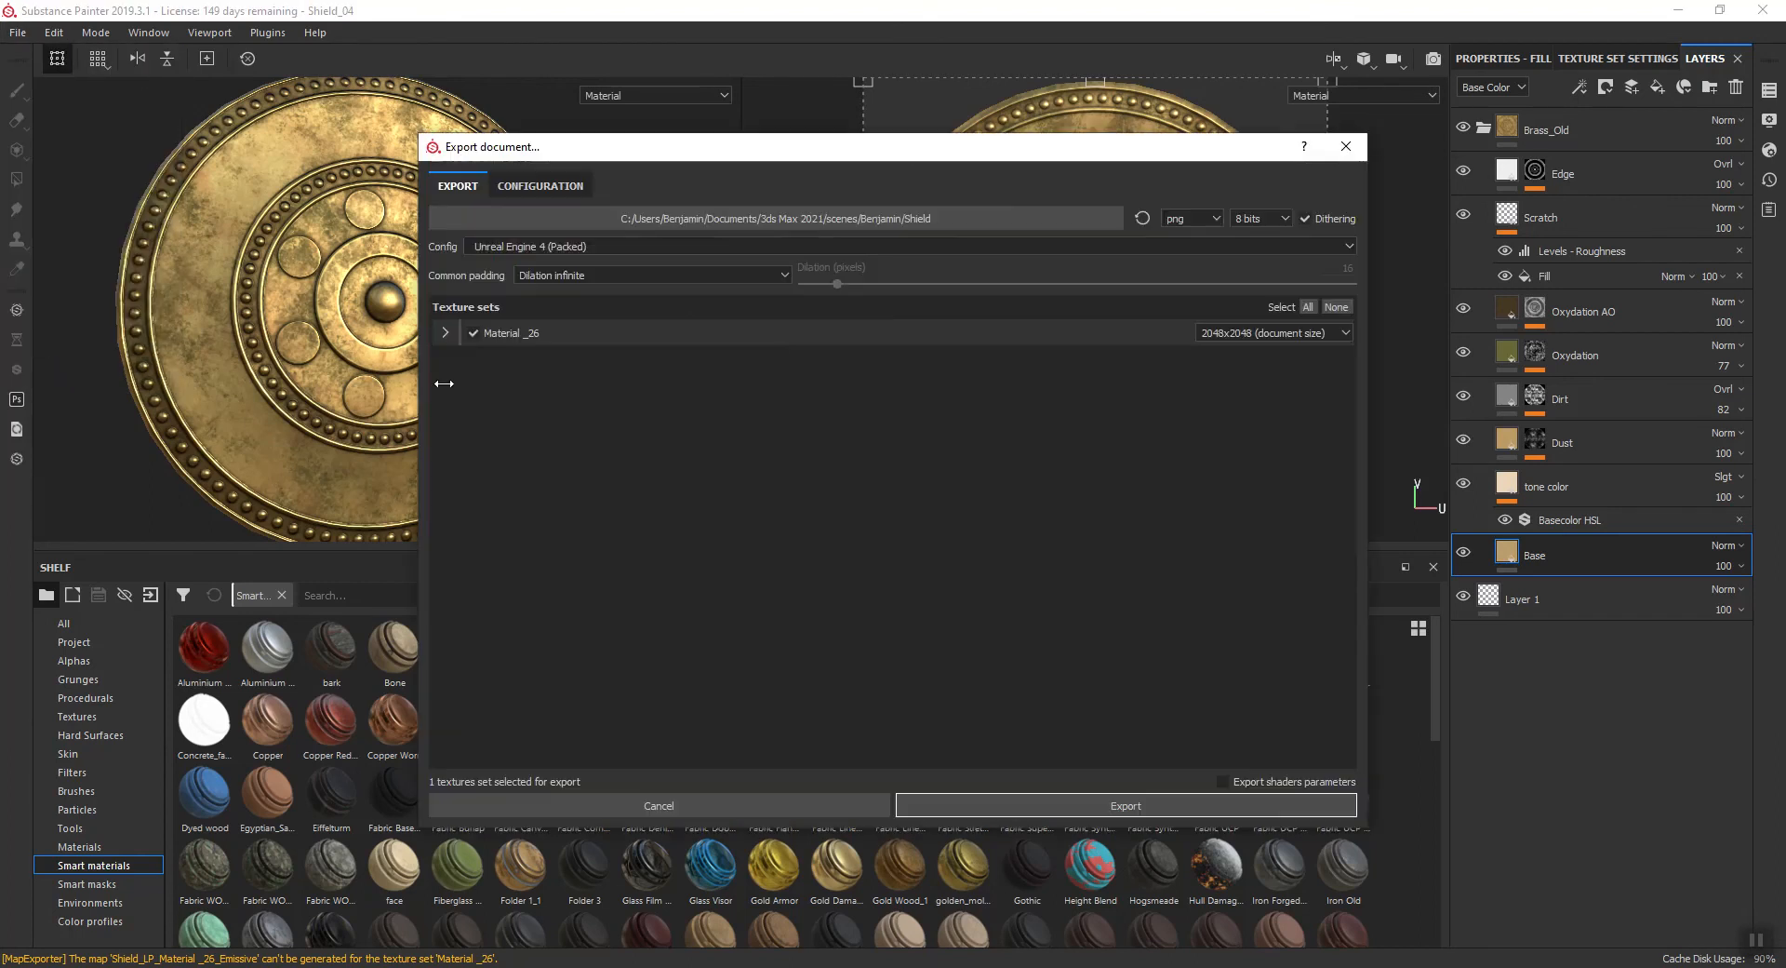
click(1351, 251)
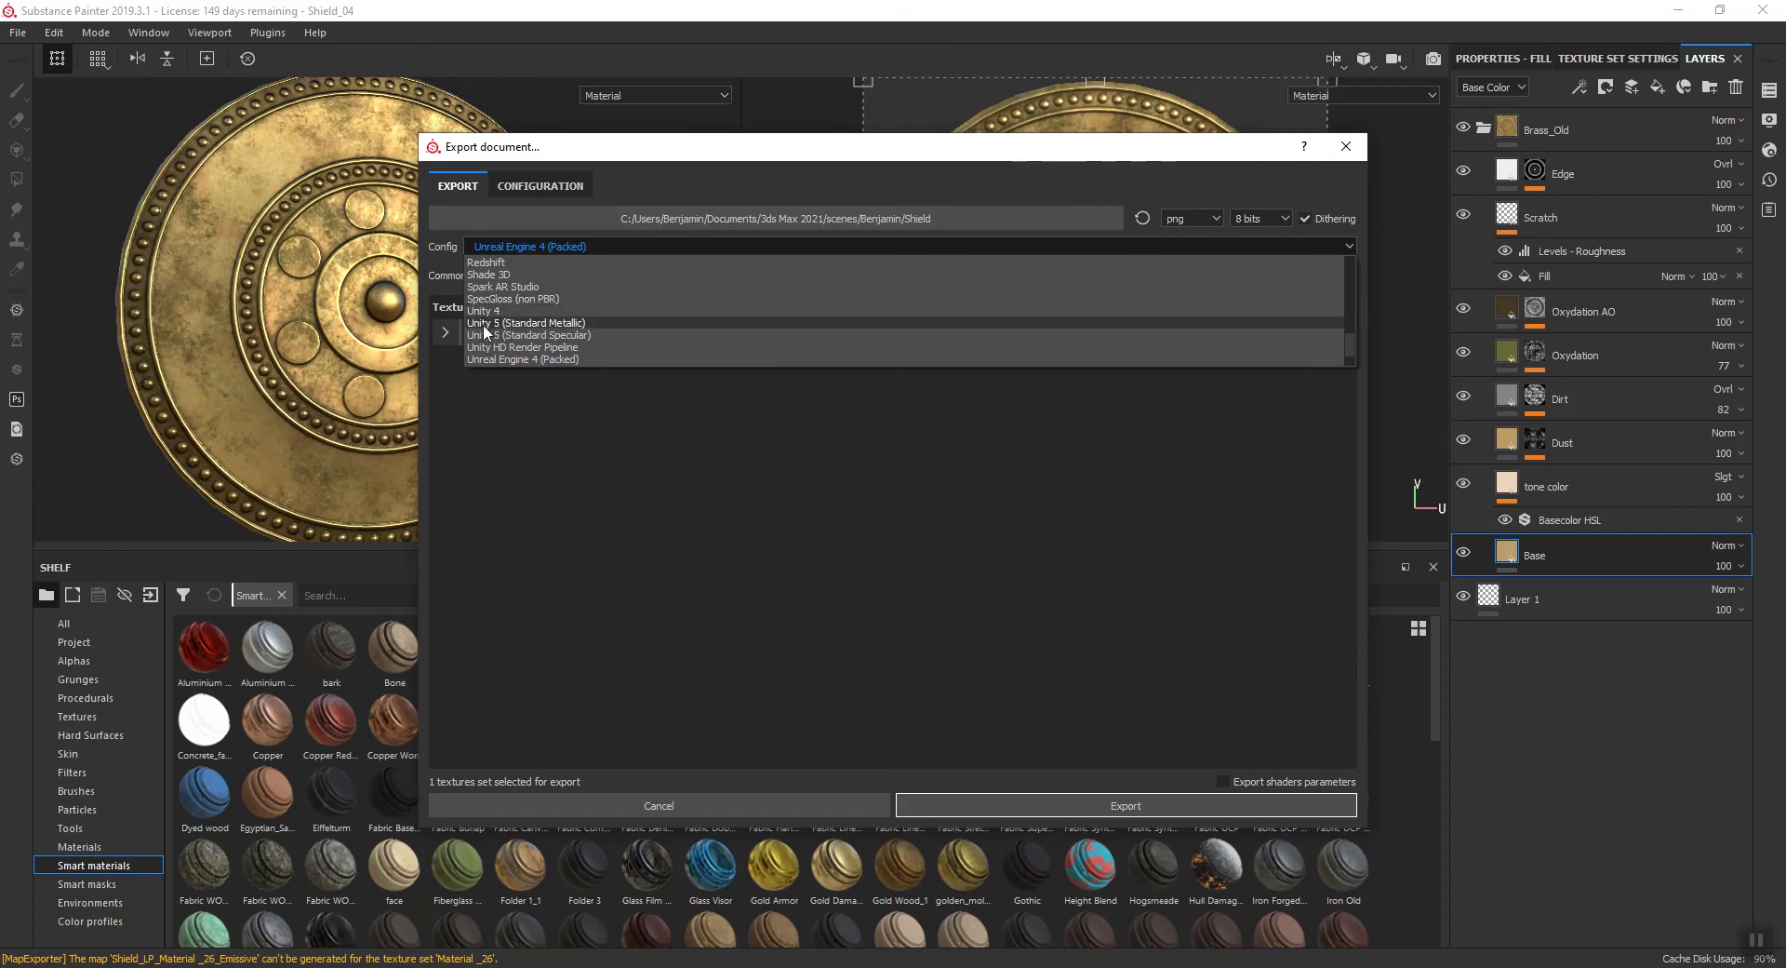
scroll(484, 335, up, 8)
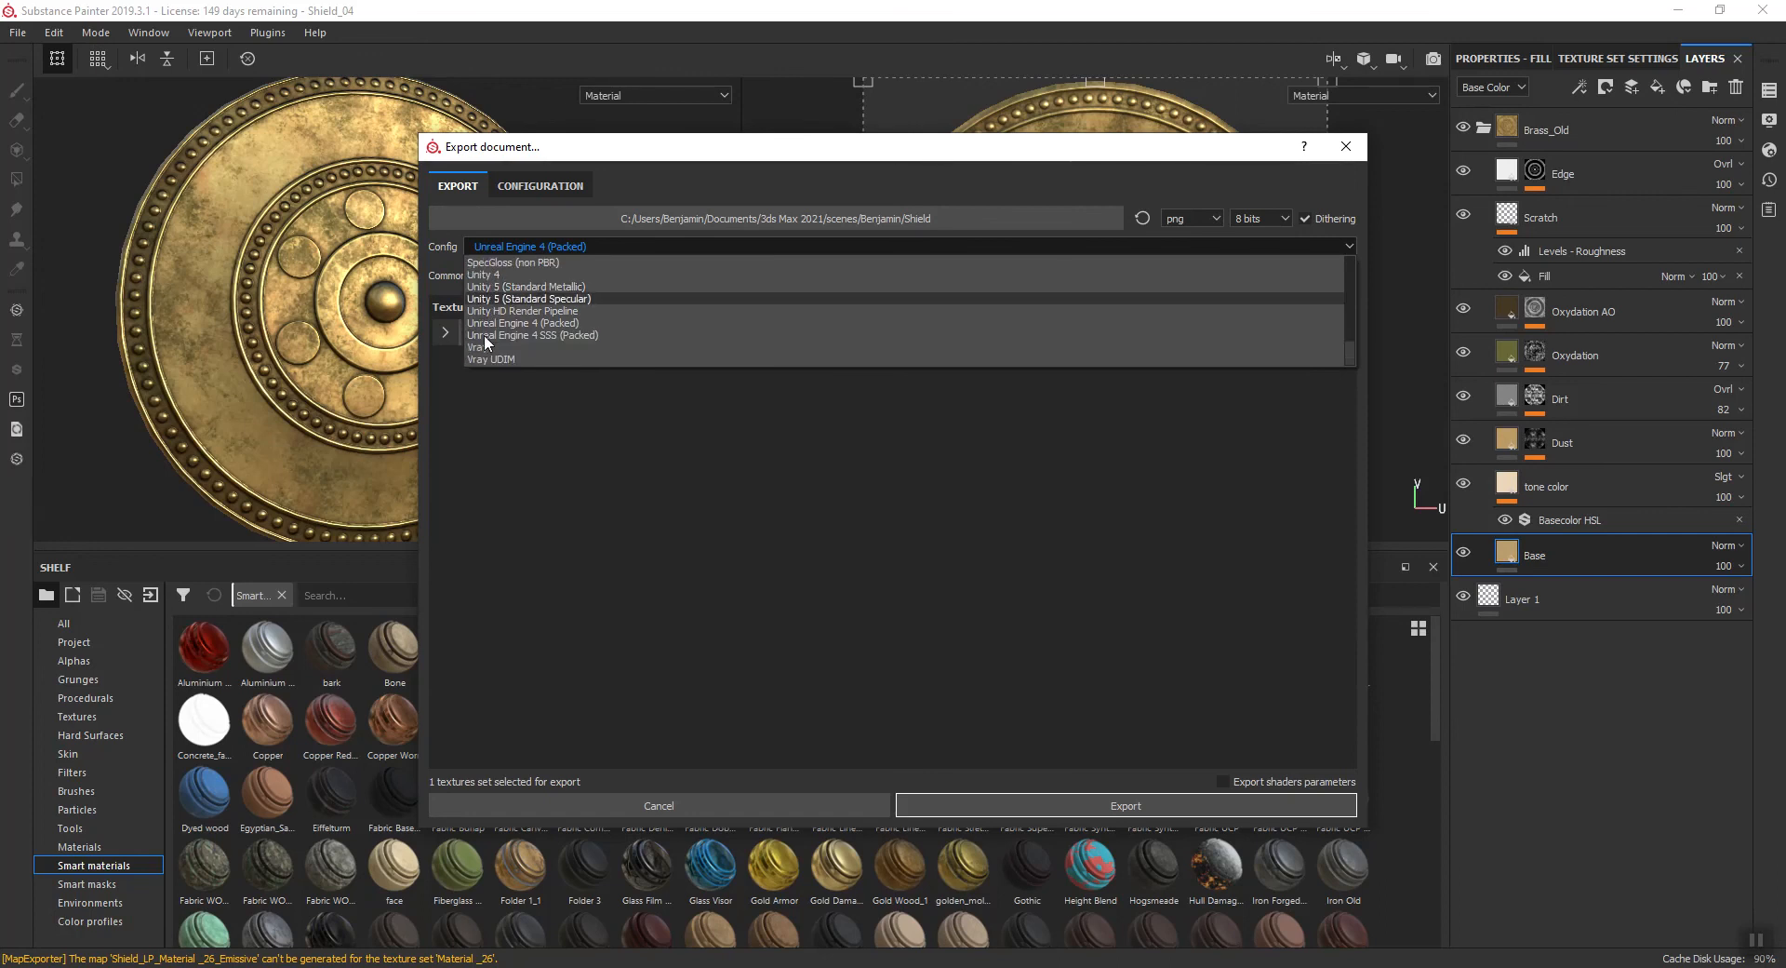
scroll(493, 350, up, 3)
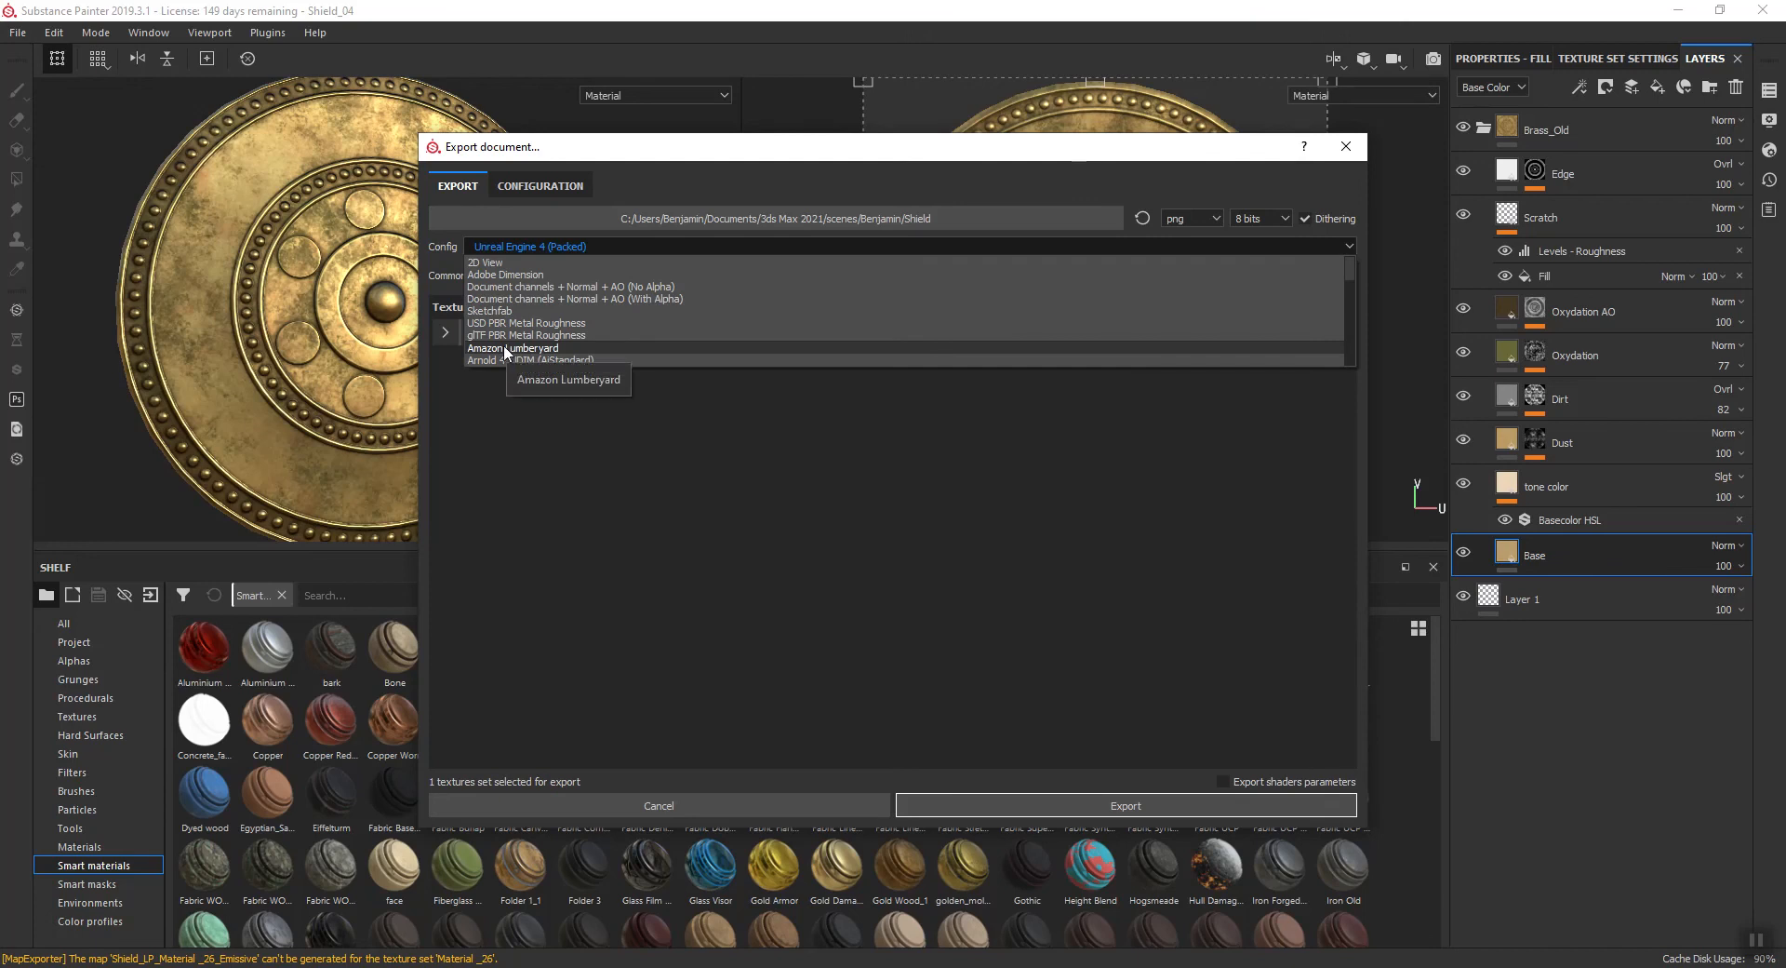
click(510, 456)
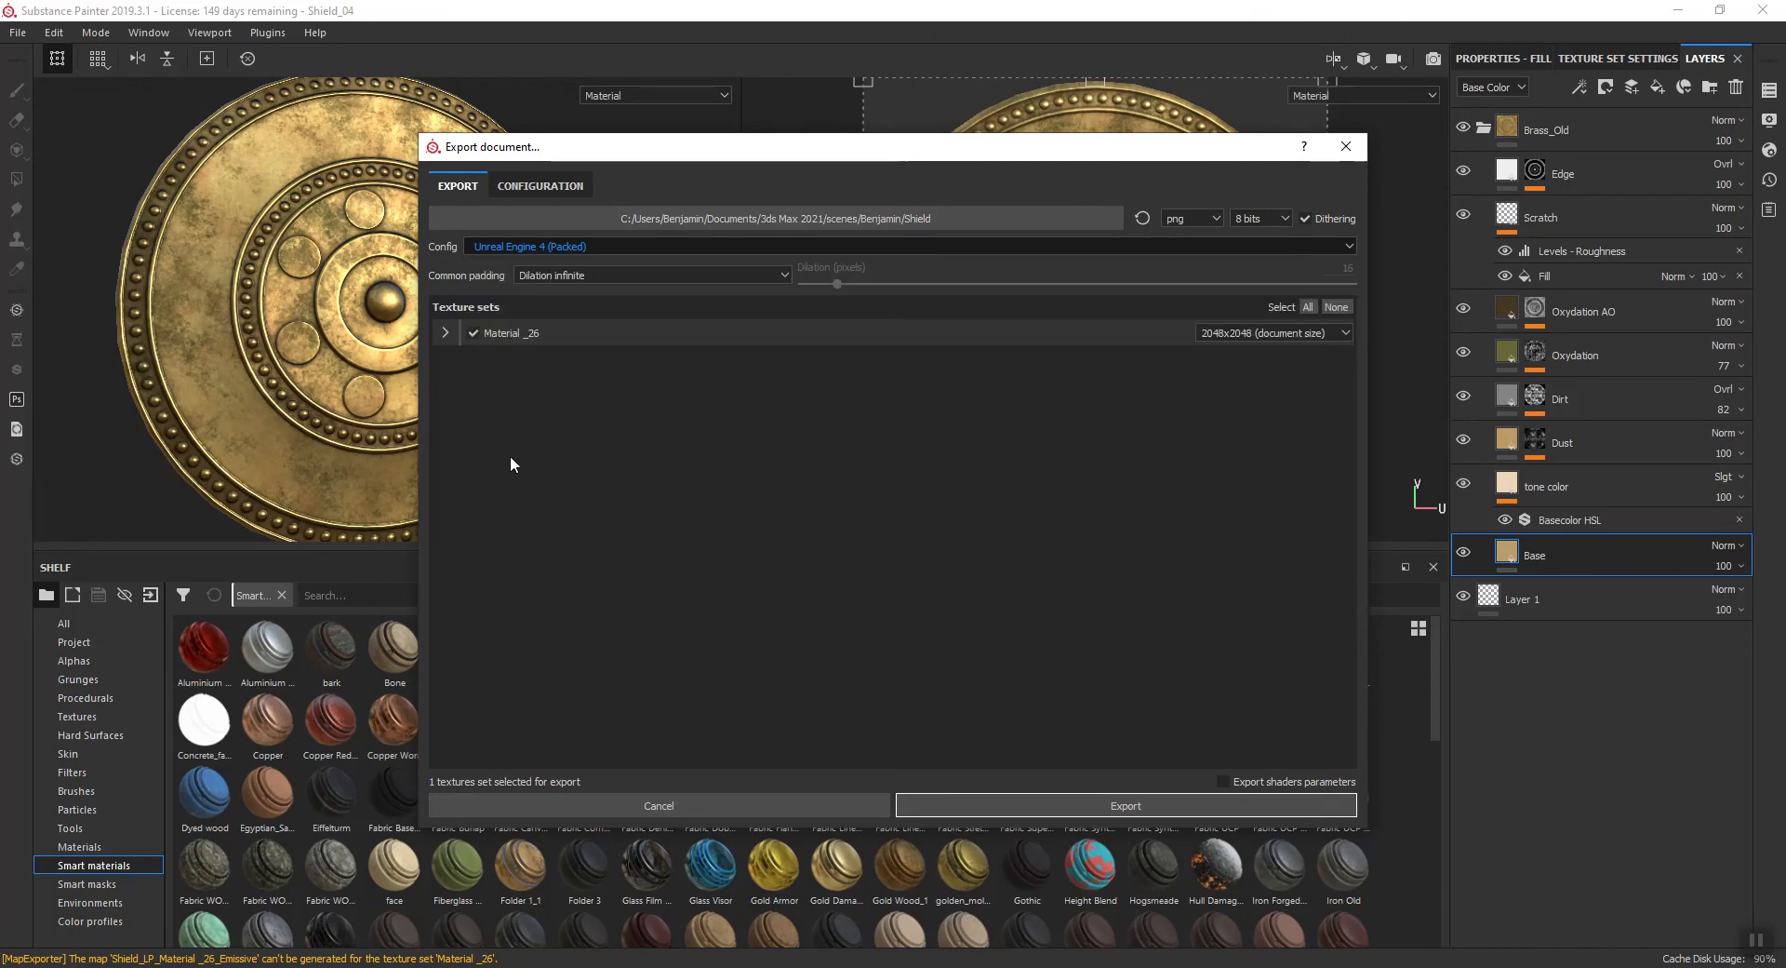
click(1348, 147)
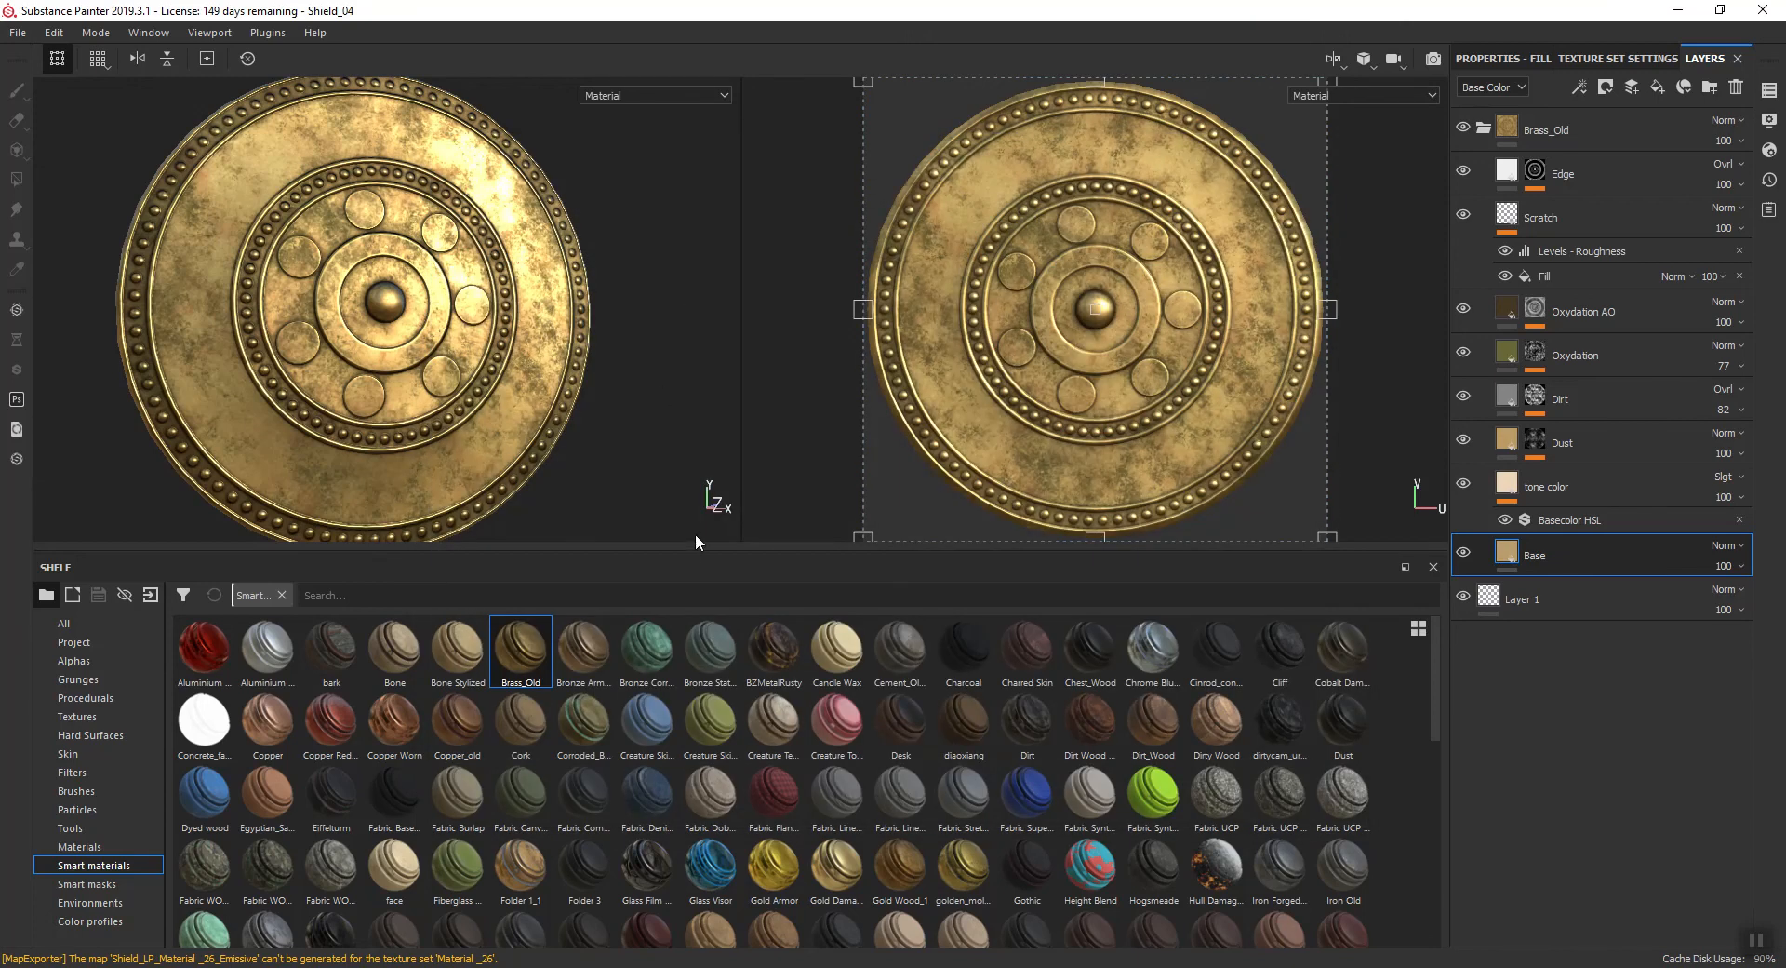
- Shrink the shelf to give the 3D and 2D viewports more height
drag(696, 549, 681, 678)
scroll(474, 463, down, 3)
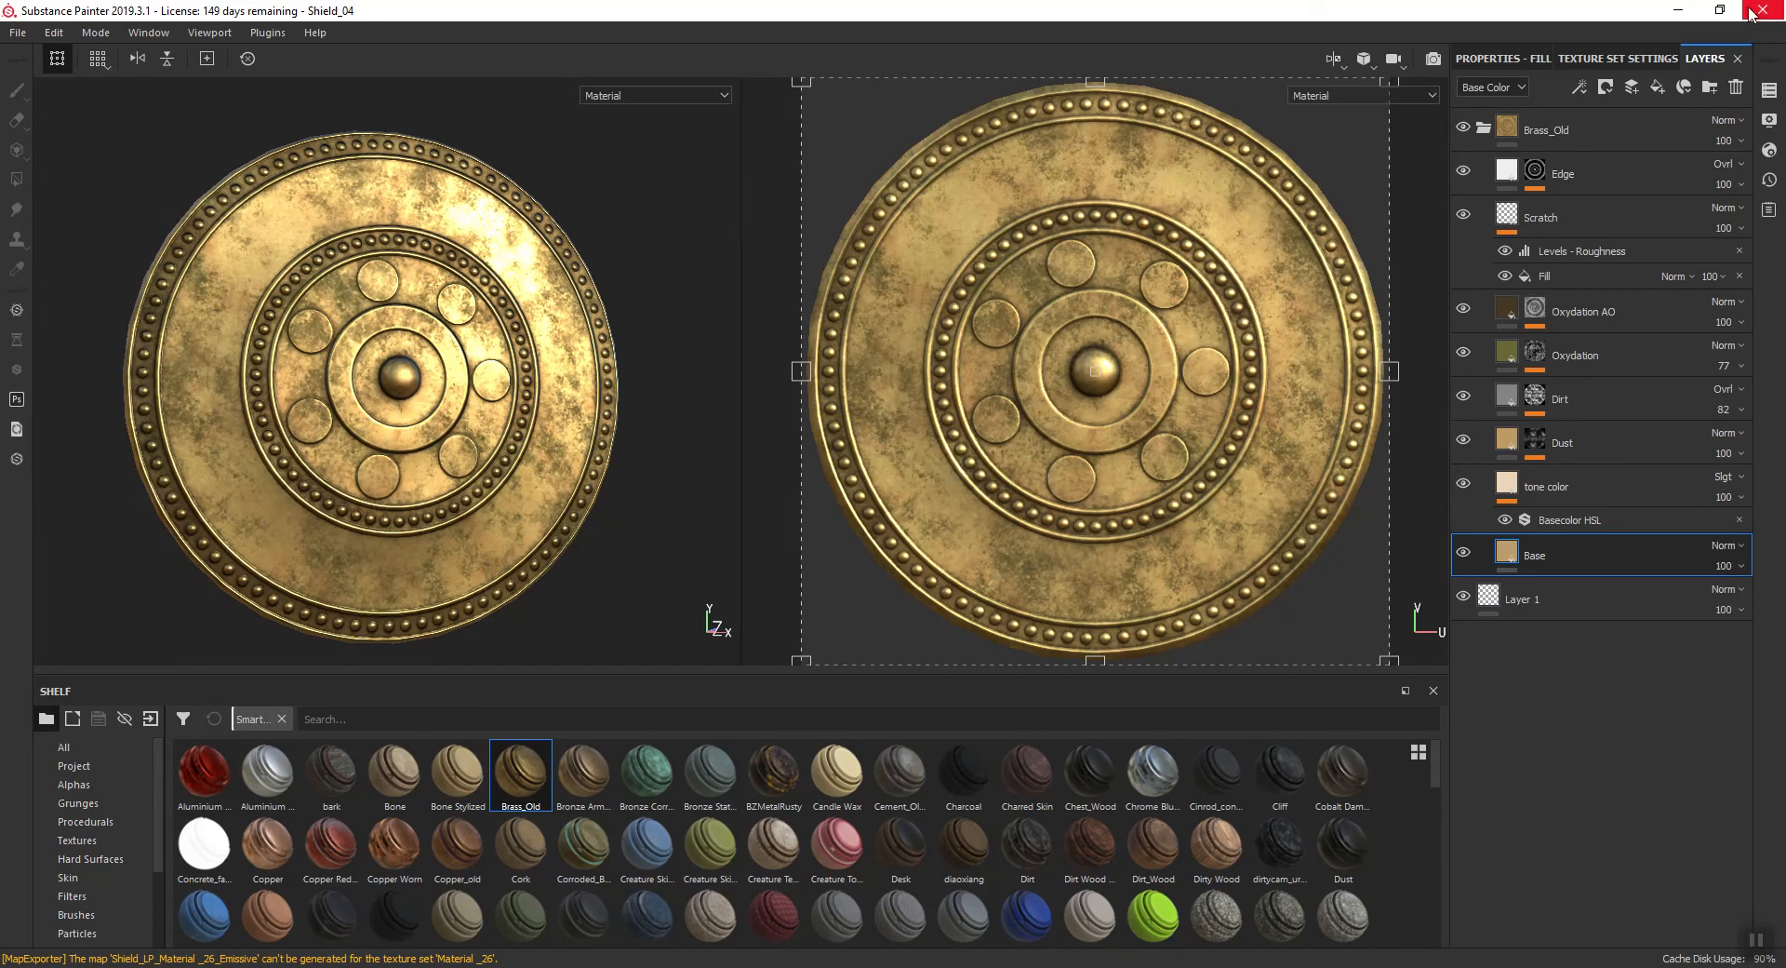
- Switch to the Roman_Shields File Explorer window and open its parent Shield folder with the exported textures
mouse_move(462, 962)
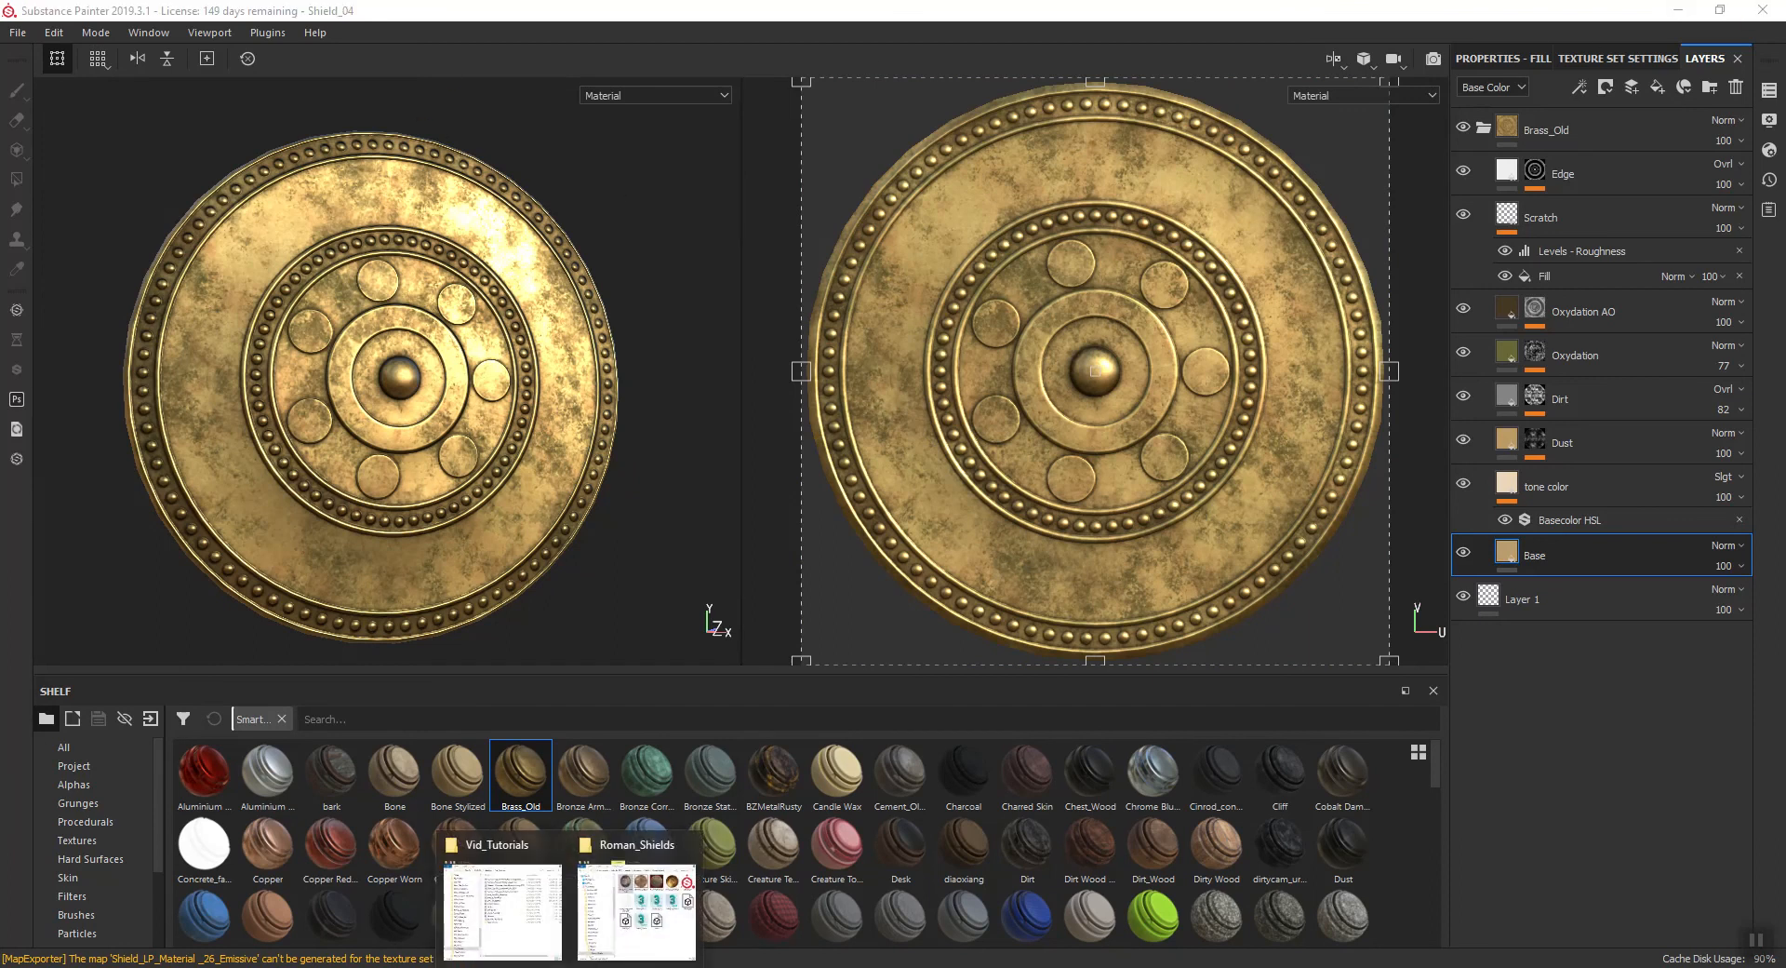
click(664, 955)
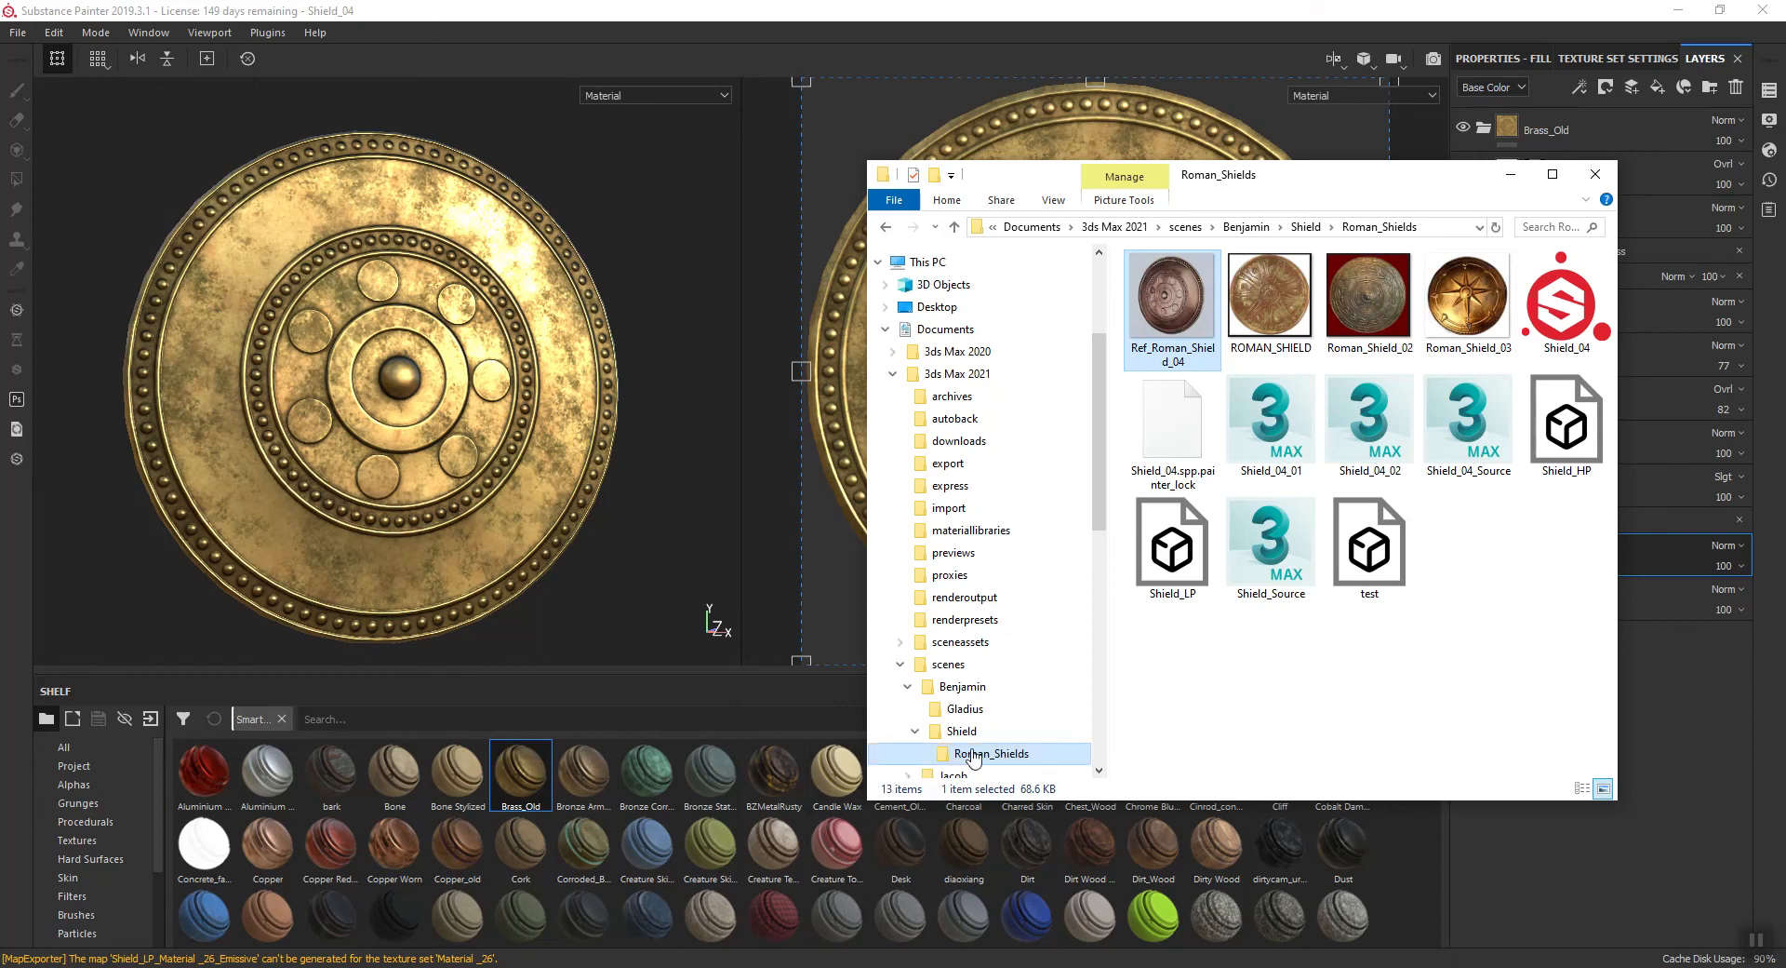
scroll(958, 748, down, 1)
click(949, 677)
click(960, 705)
click(1352, 651)
click(999, 679)
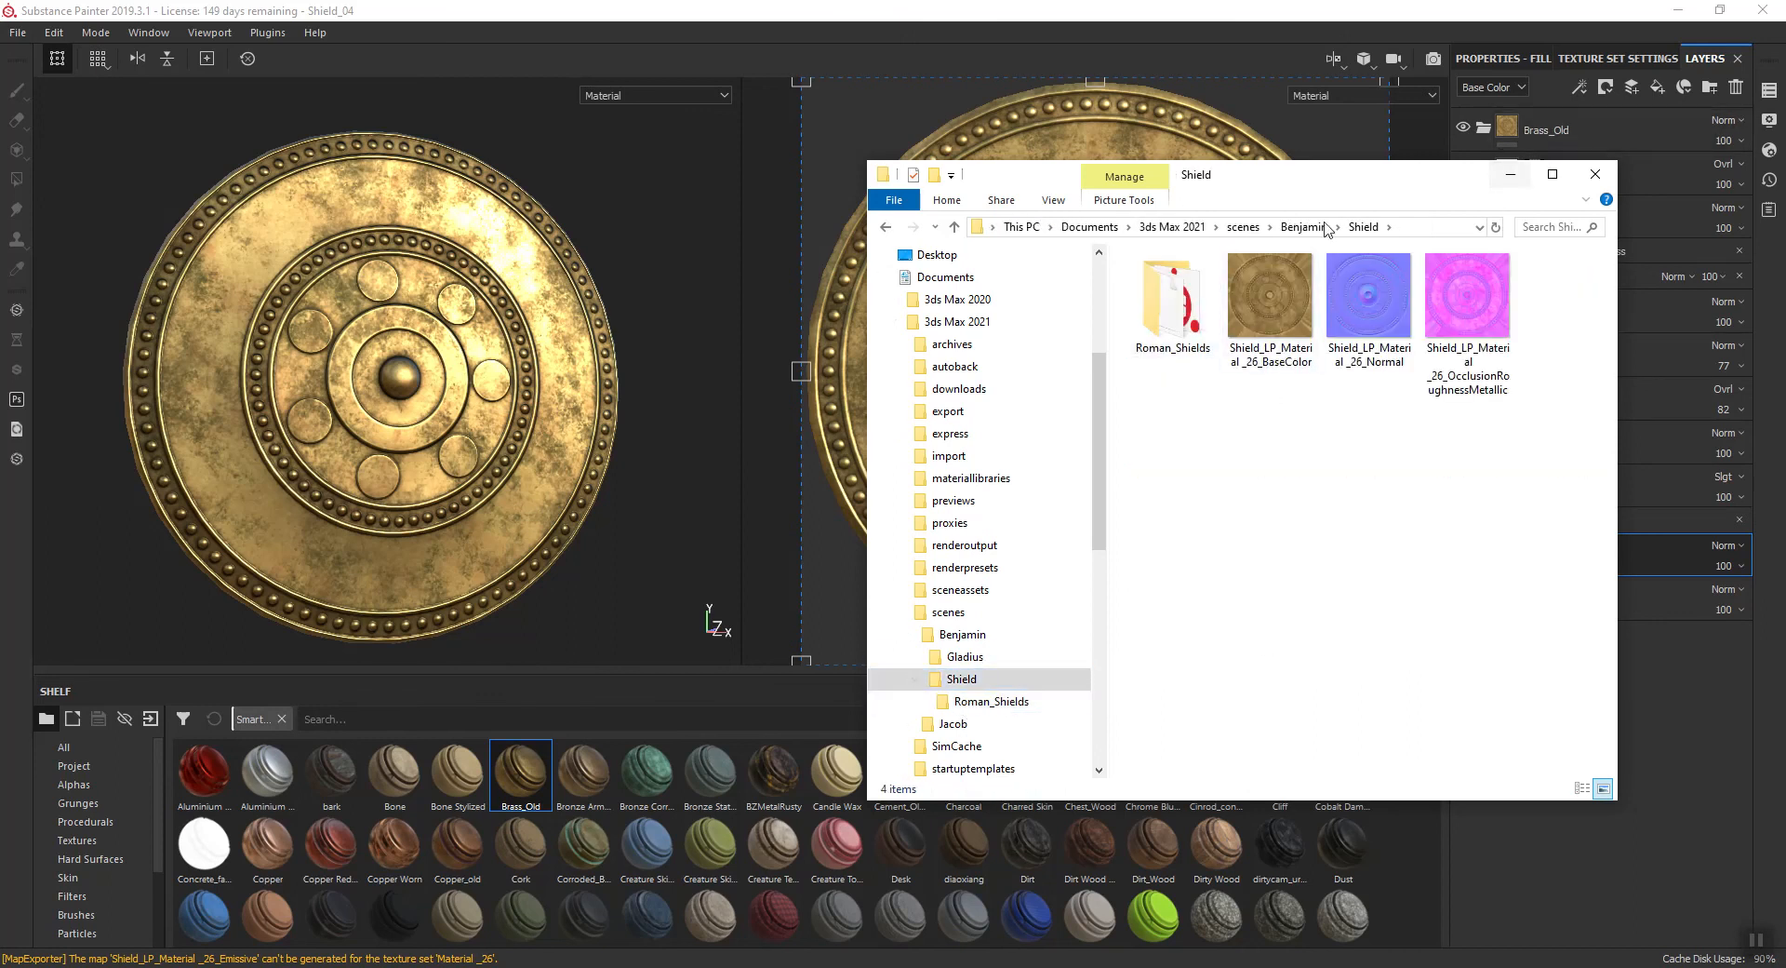
- Examine the exported BaseColor, Normal and OcclusionRoughnessMetallic maps in Photos and close the viewer
click(1280, 292)
double_click(1281, 296)
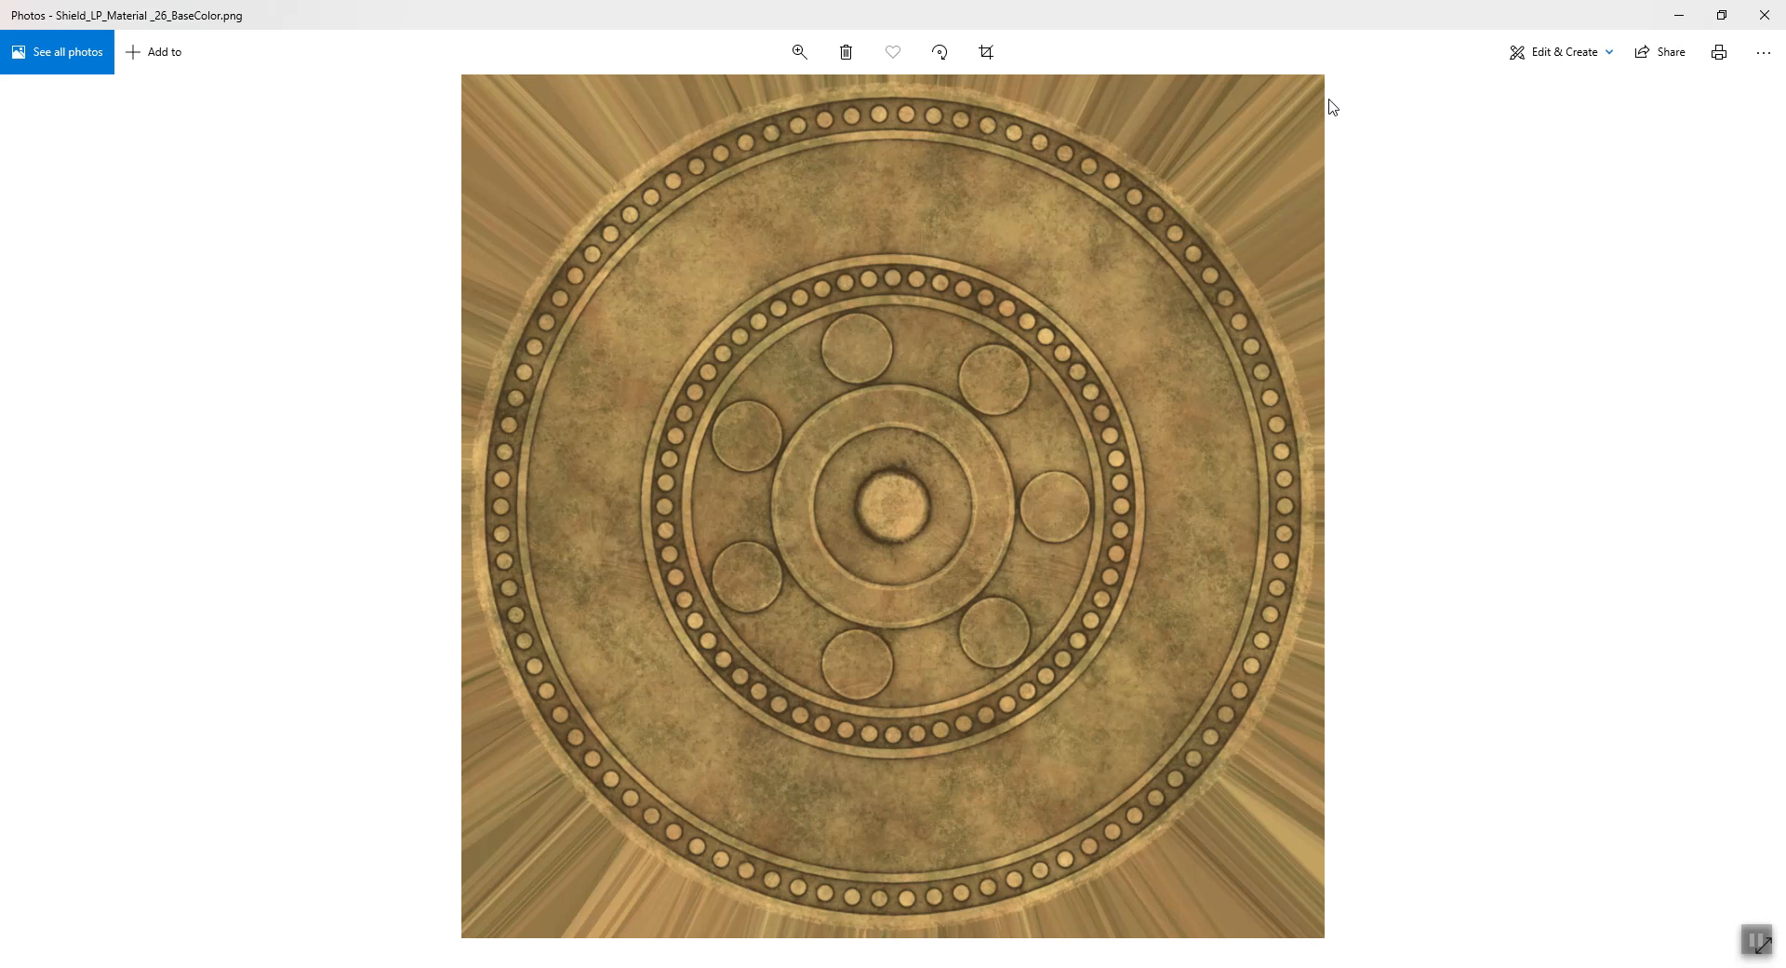
key(Right)
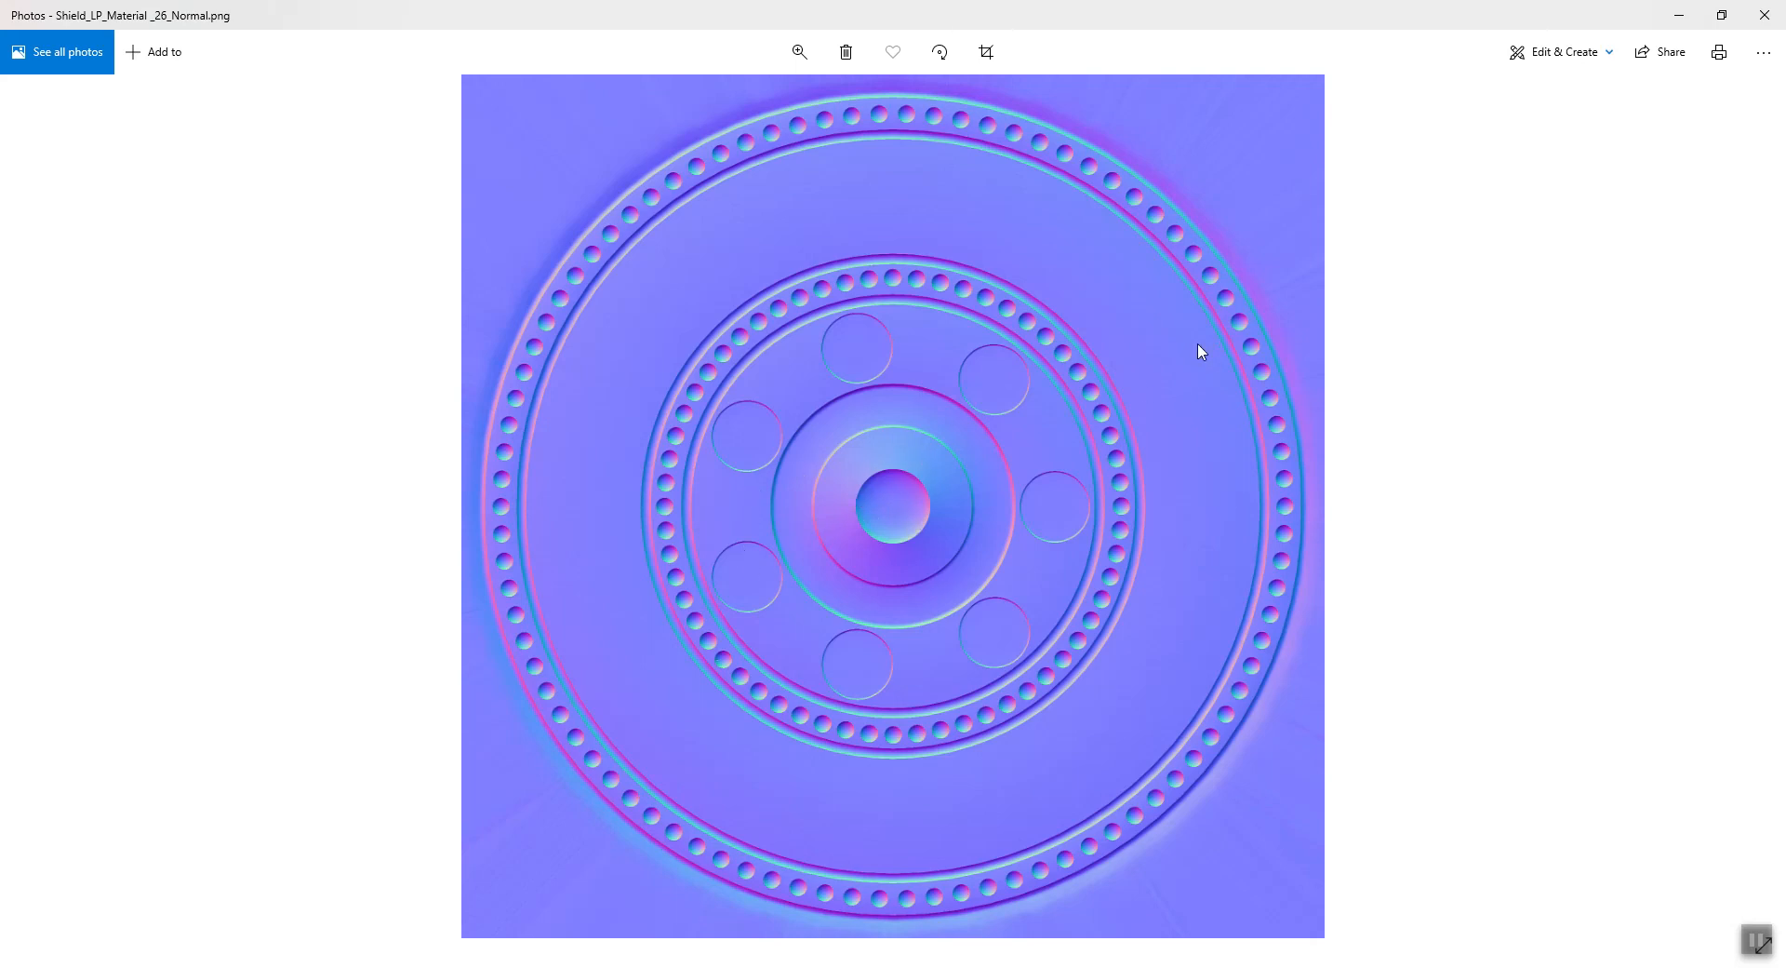
key(Right)
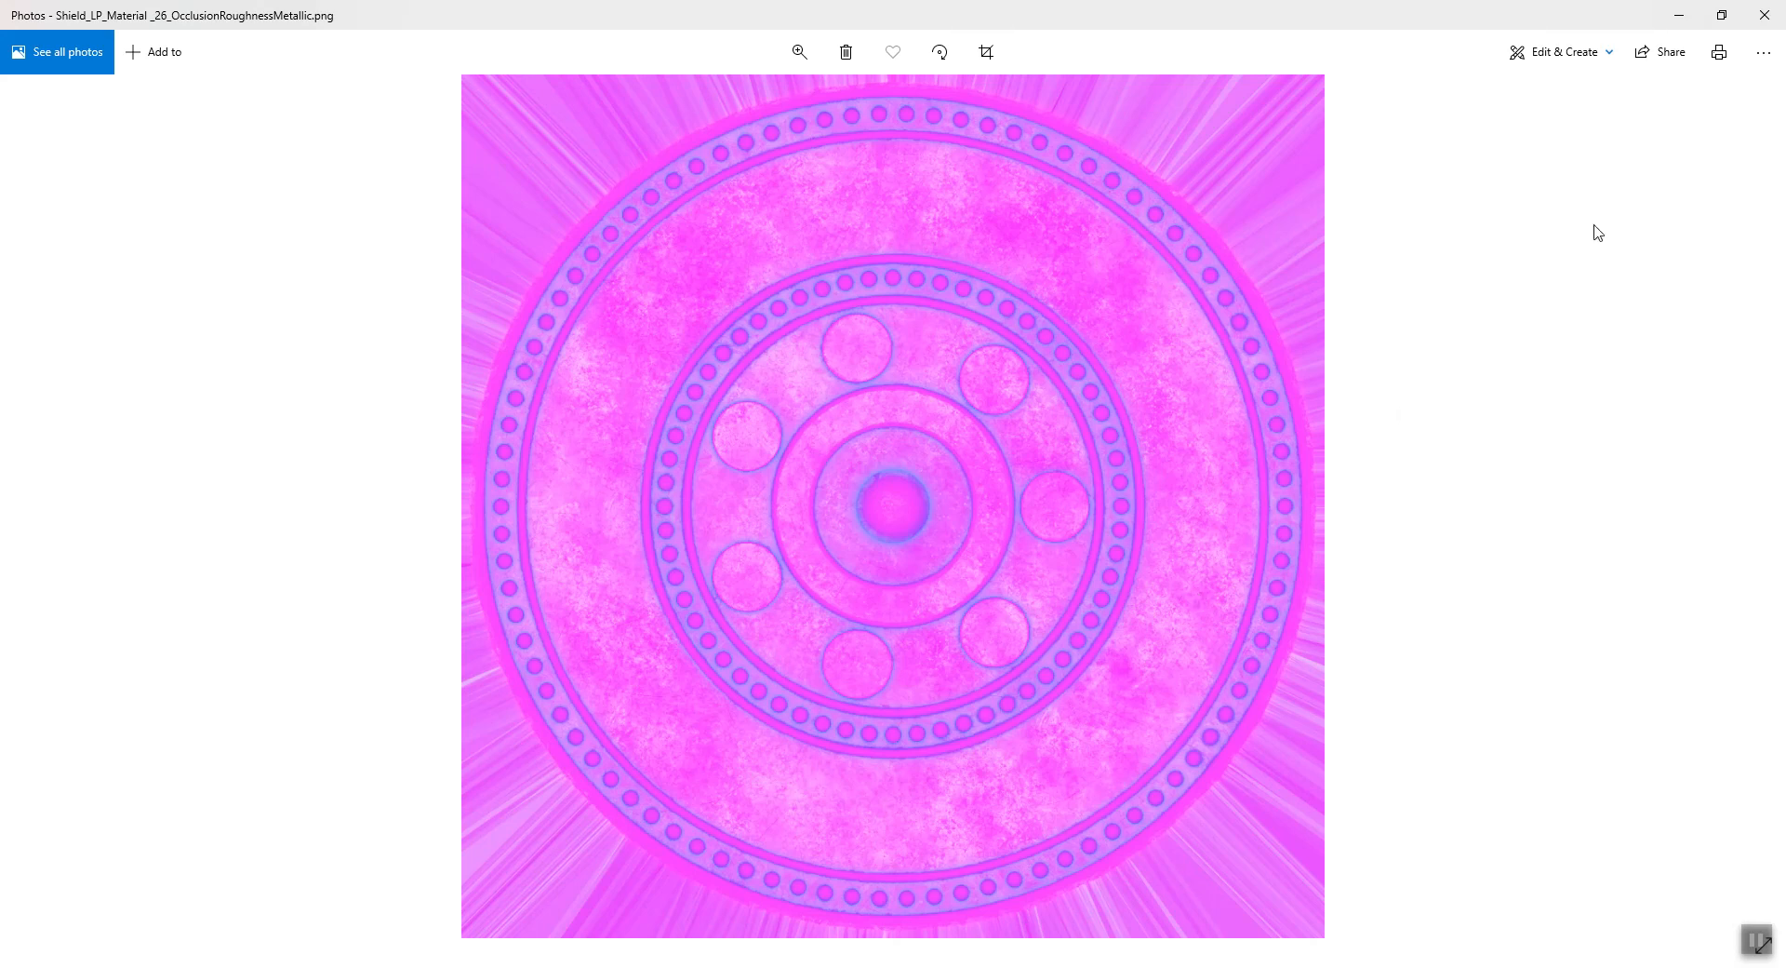
click(1763, 14)
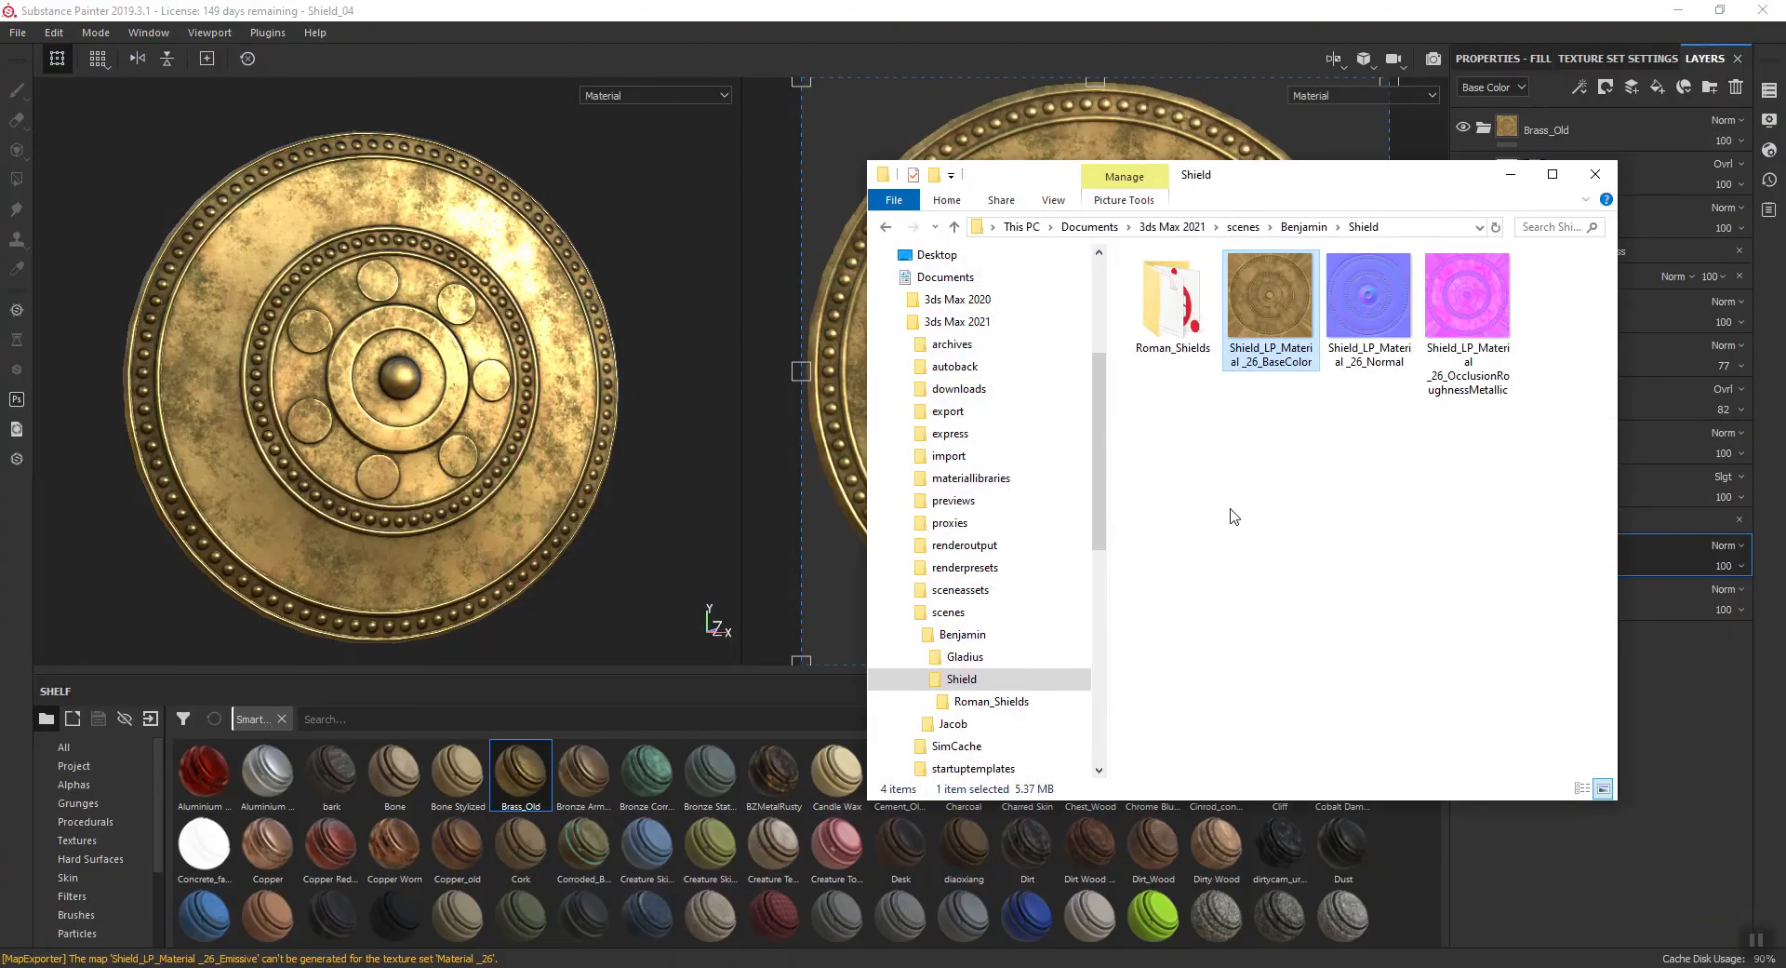
- Rename the exported BaseColor texture file as Shield_04_BC
click(1281, 312)
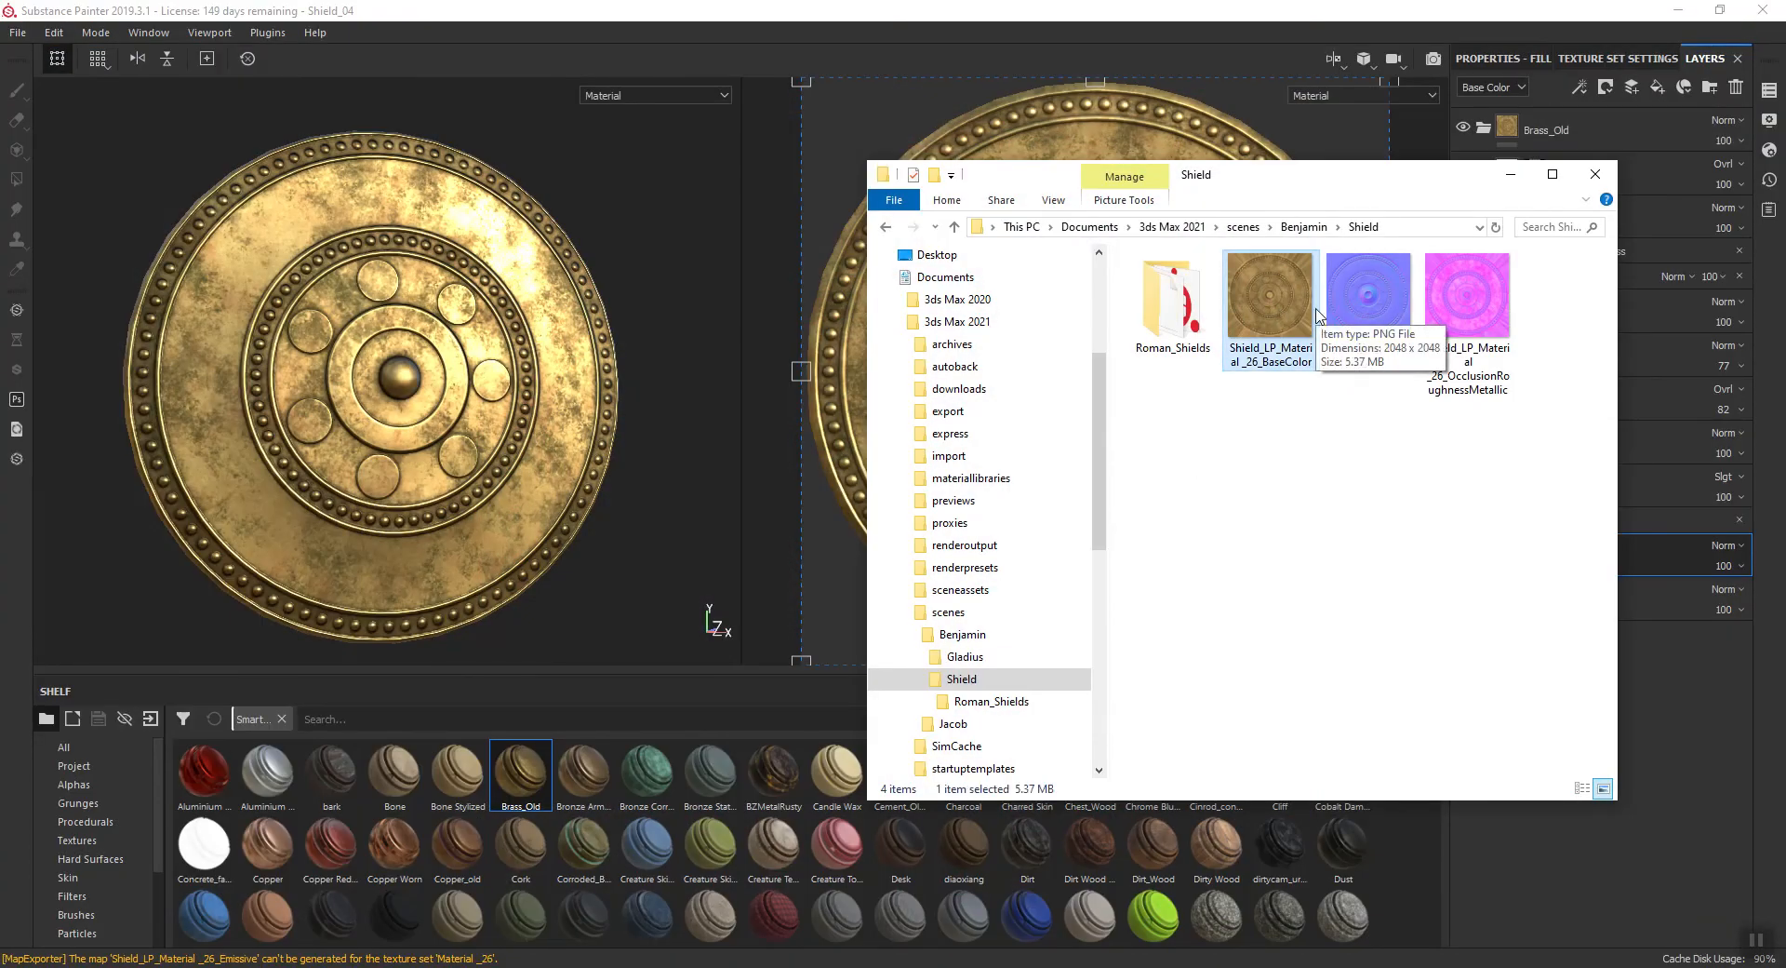
click(1271, 313)
key(shift+Left)
key(shift+Left)
key(shift+Left)
key(shift+Left)
key(shift+Left)
key(shift+Left)
key(shift+Left)
key(shift+Left)
key(shift+Left)
key(shift+Left)
key(shift+Left)
key(shift+Left)
key(shift+Left)
key(shift+Left)
key(shift+Left)
key(shift+Left)
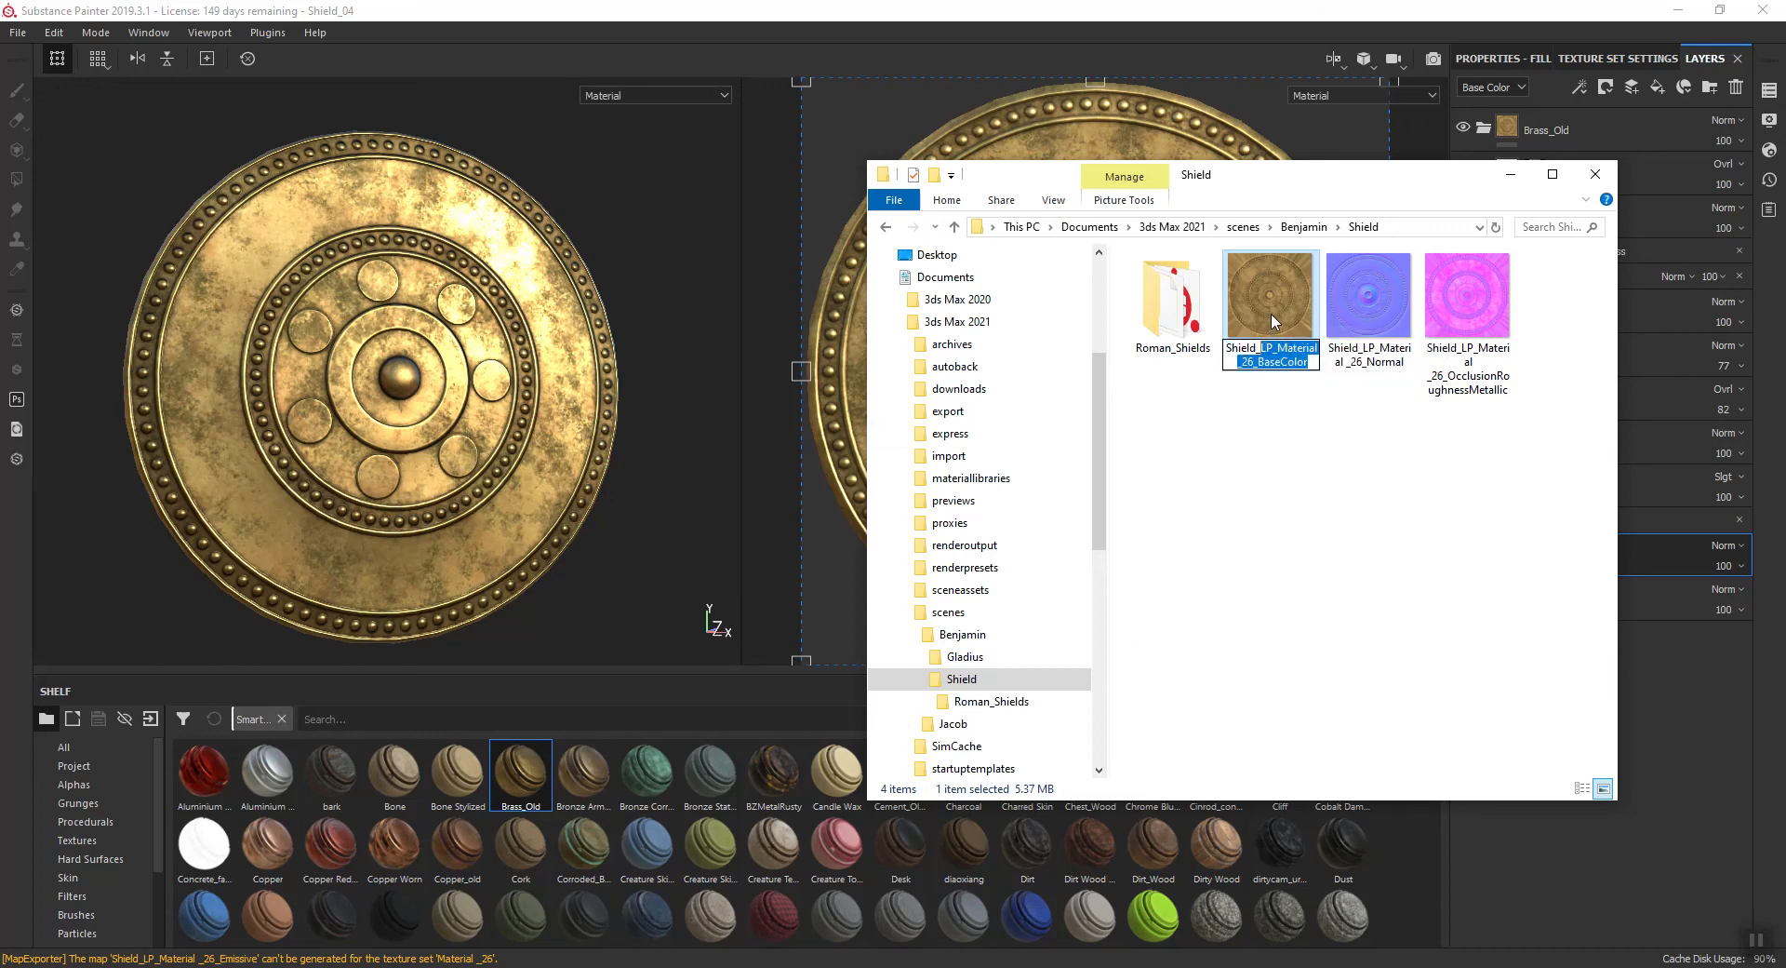
text(04_BC)
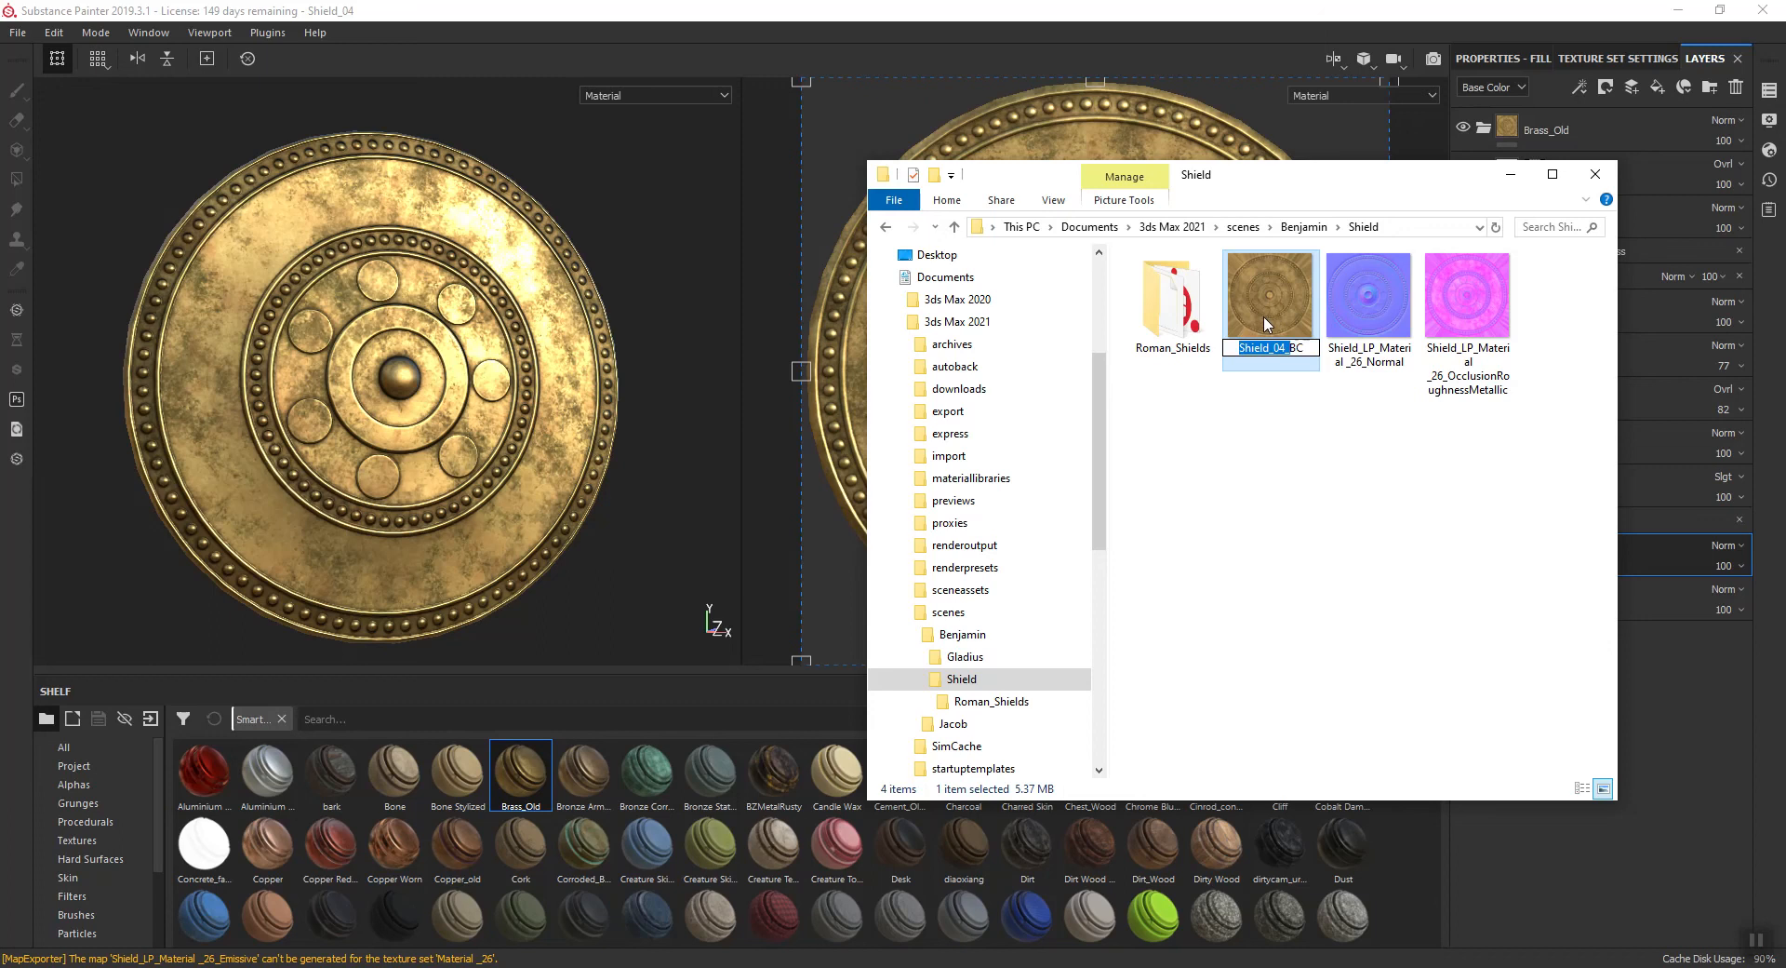
- Rename the exported Normal texture file as Shield_04_N
click(1391, 281)
key(F2)
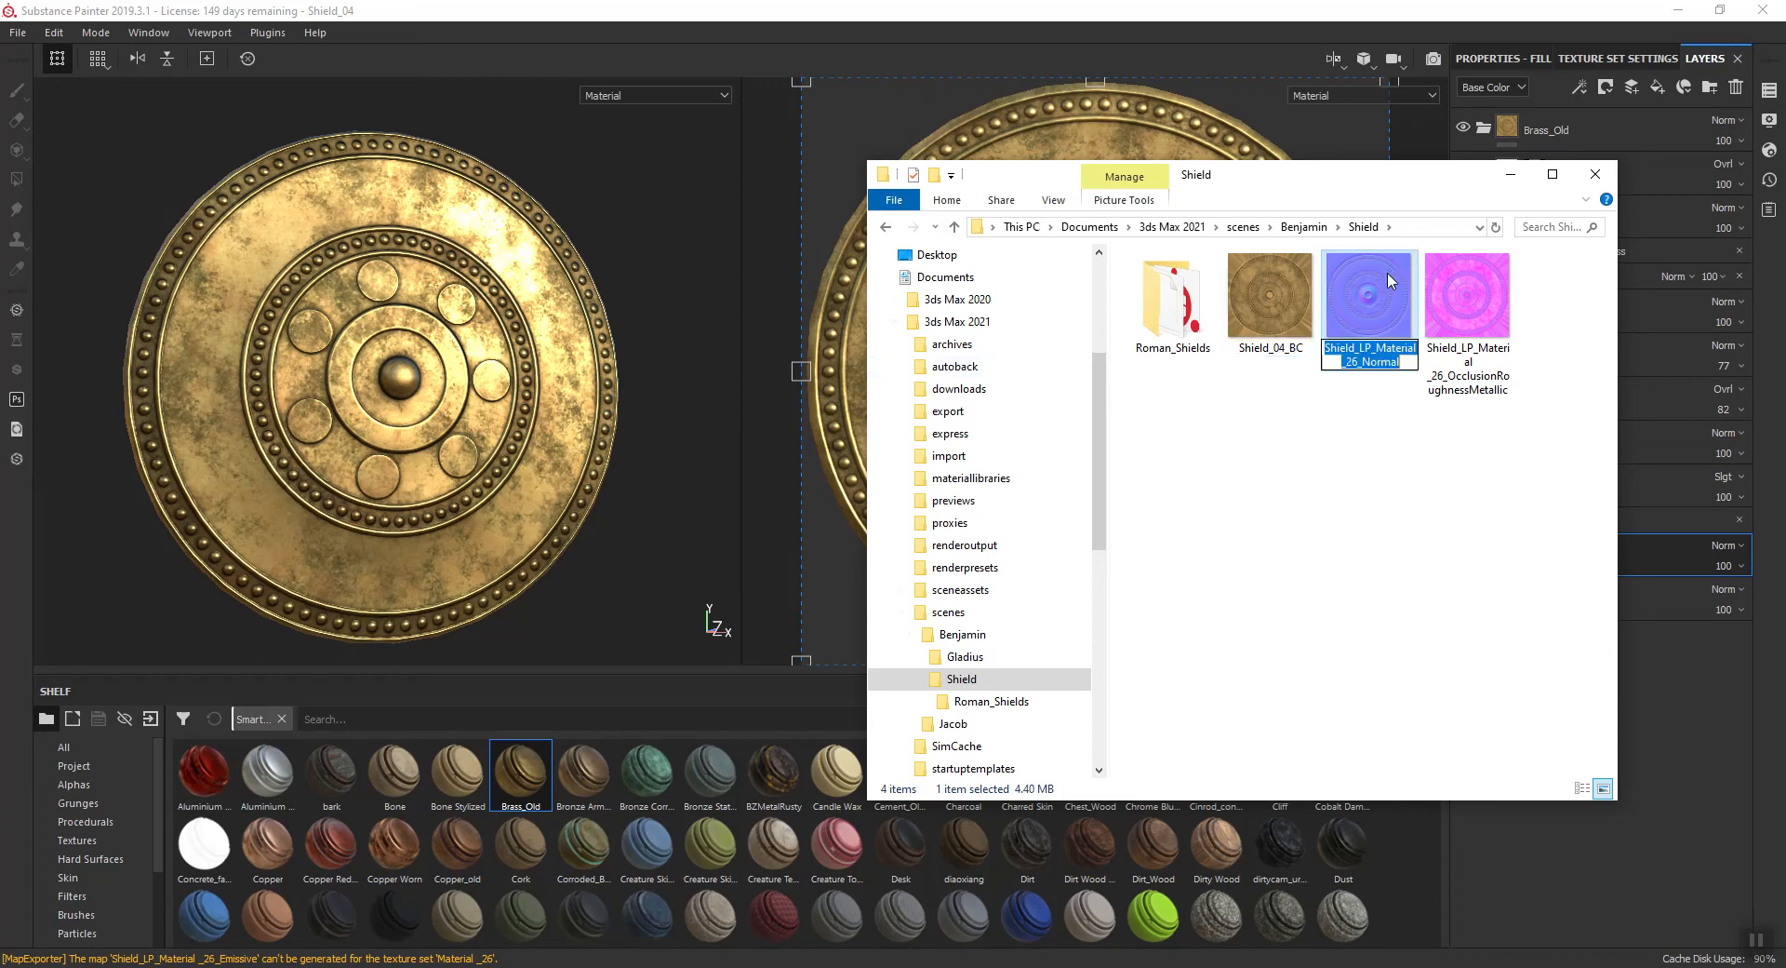
text(Shield_04_N)
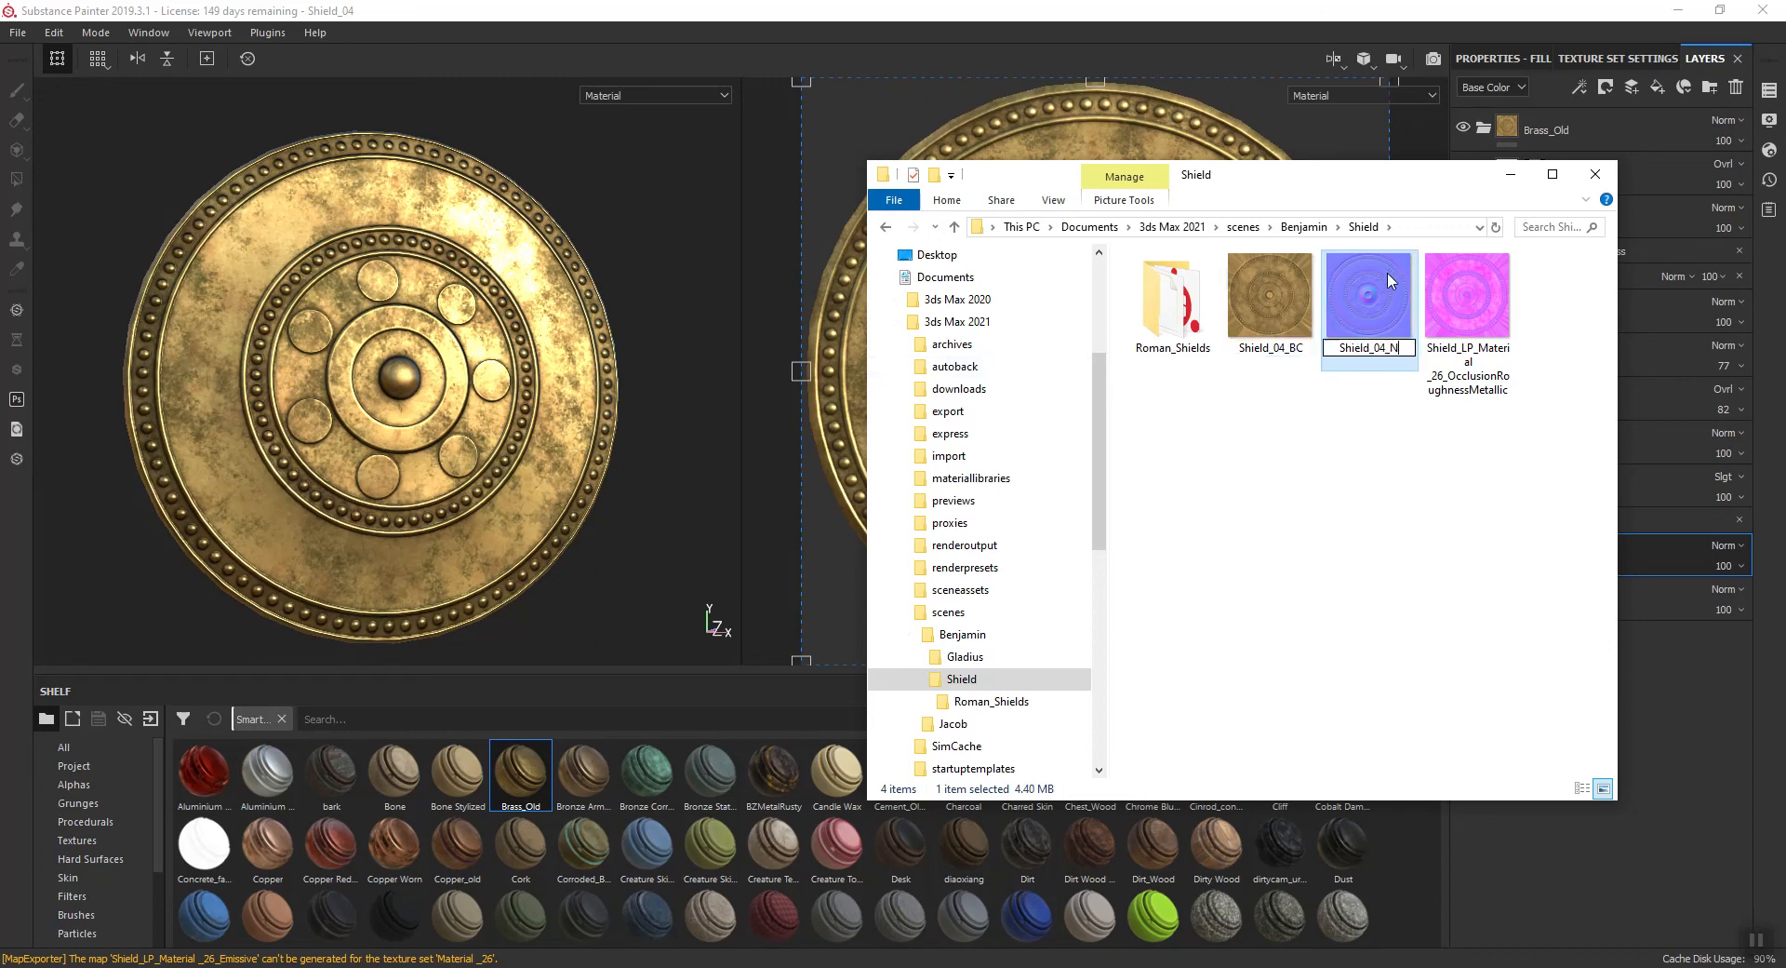
key(Return)
- Rename the exported OcclusionRoughnessMetallic texture file as Shield_04_AORM
key(Right)
key(F2)
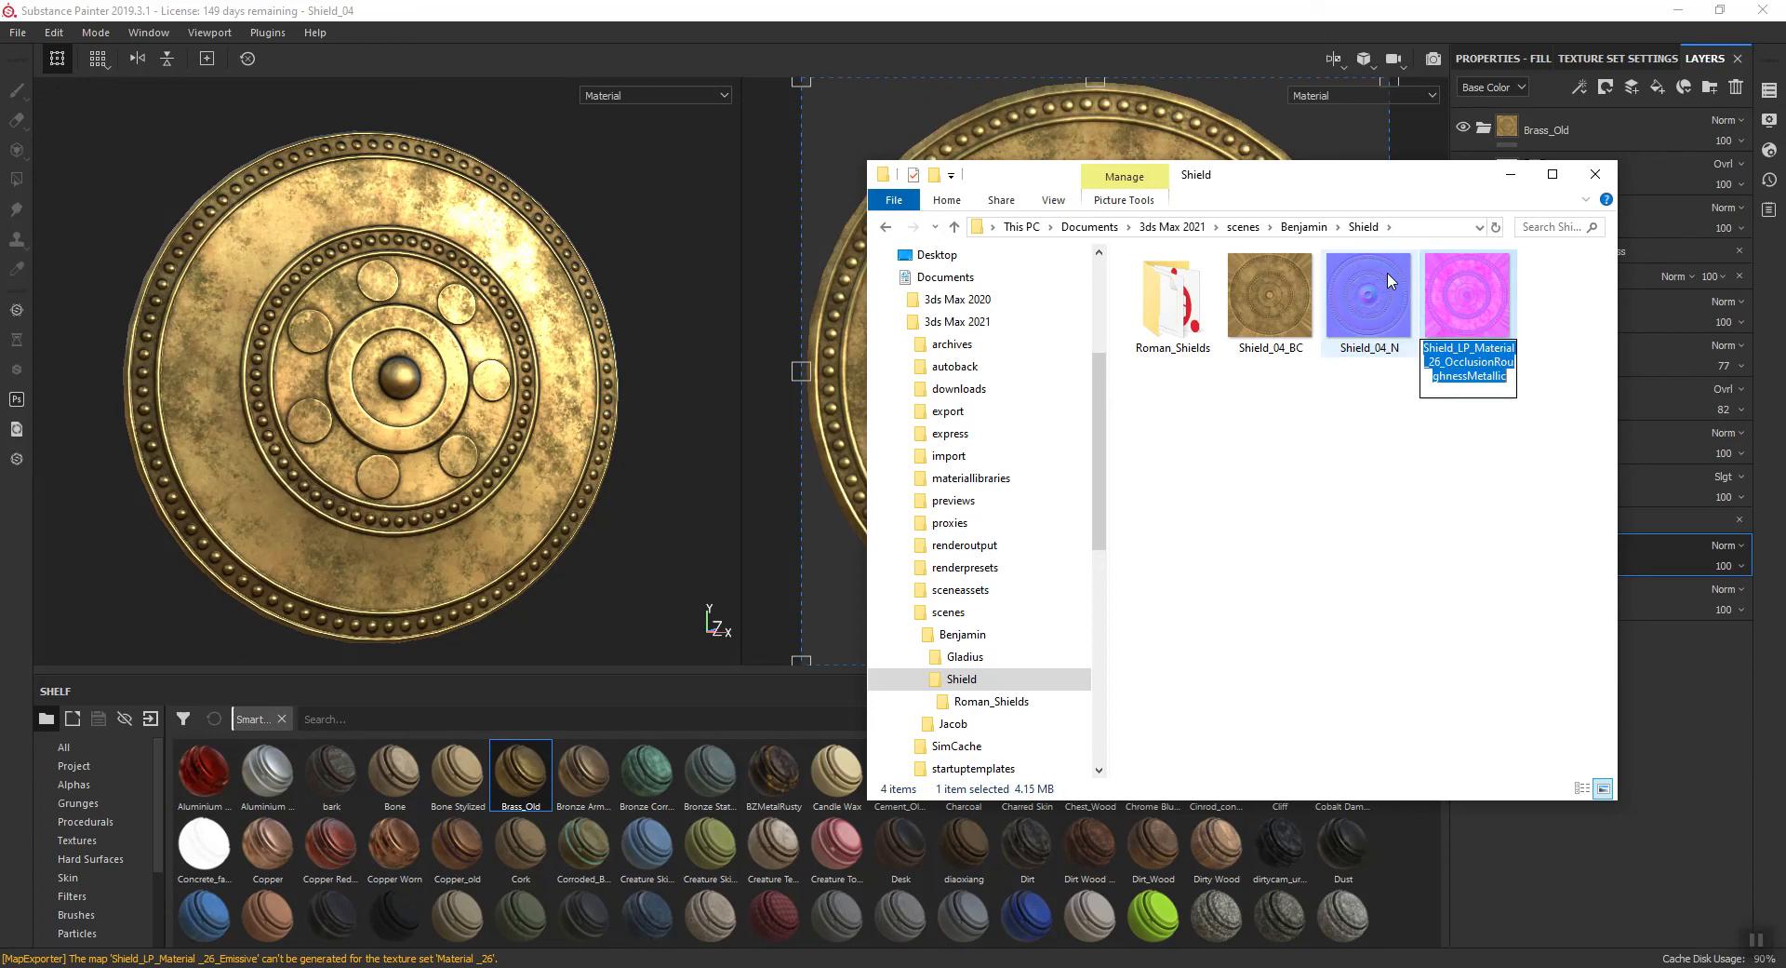
text(Shield_04_AORM)
key(Return)
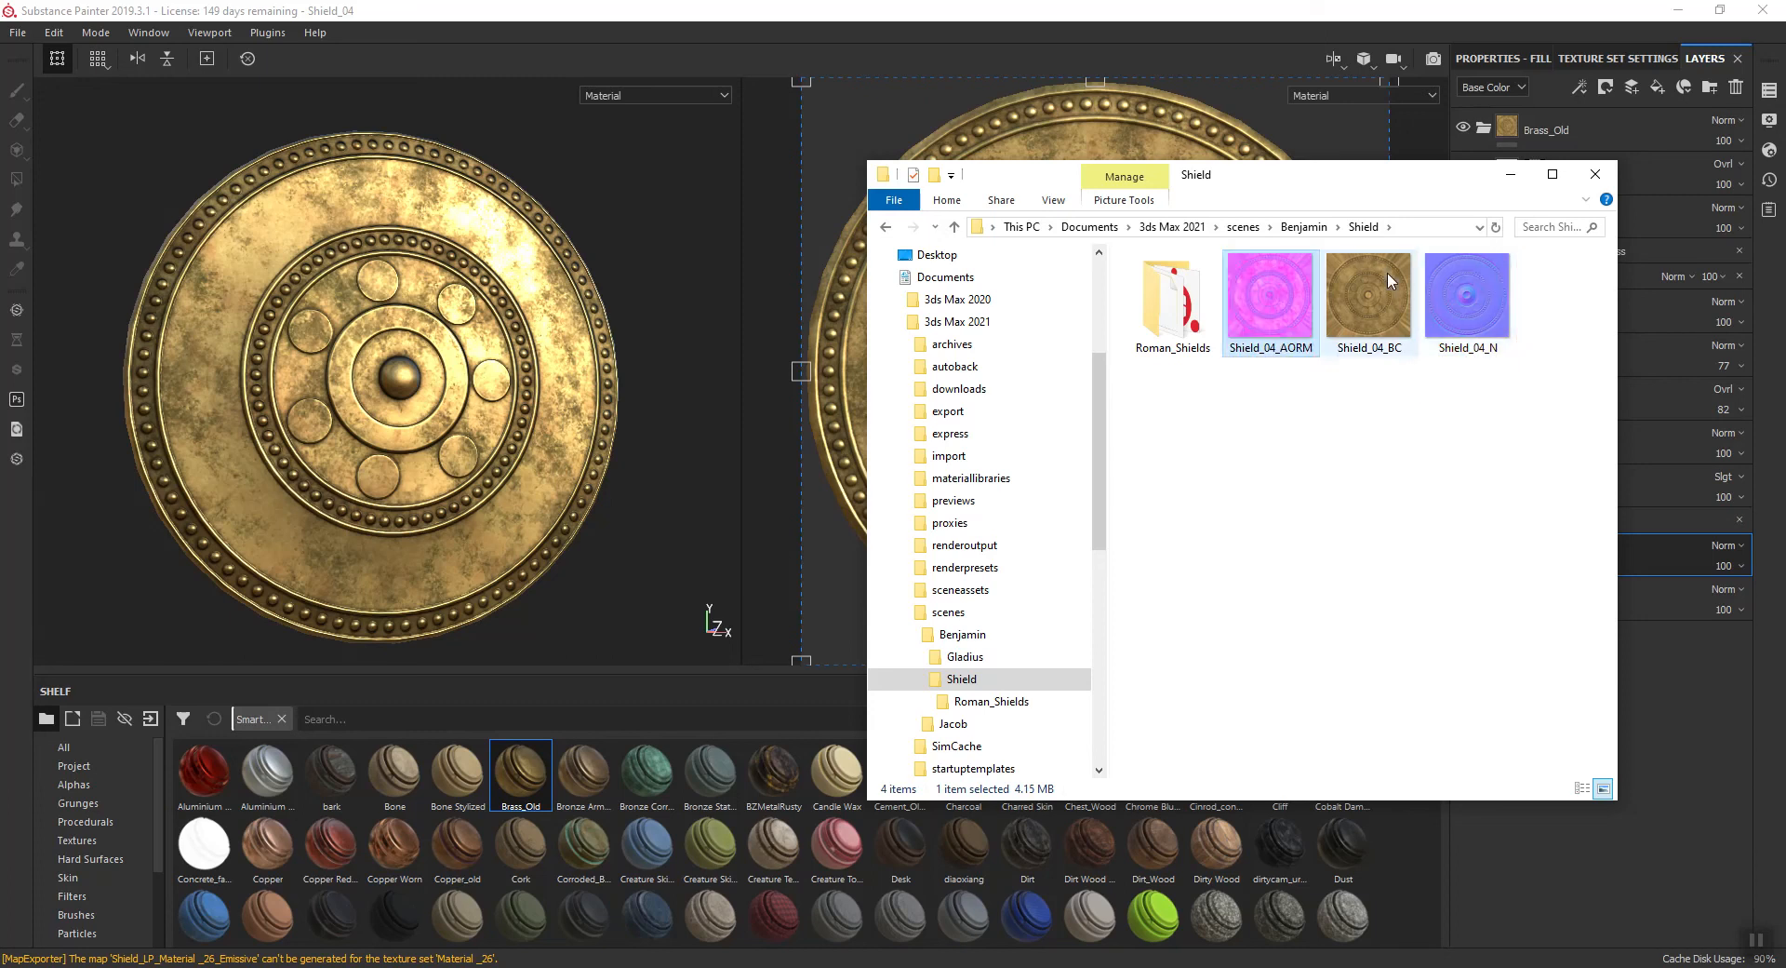
click(1338, 966)
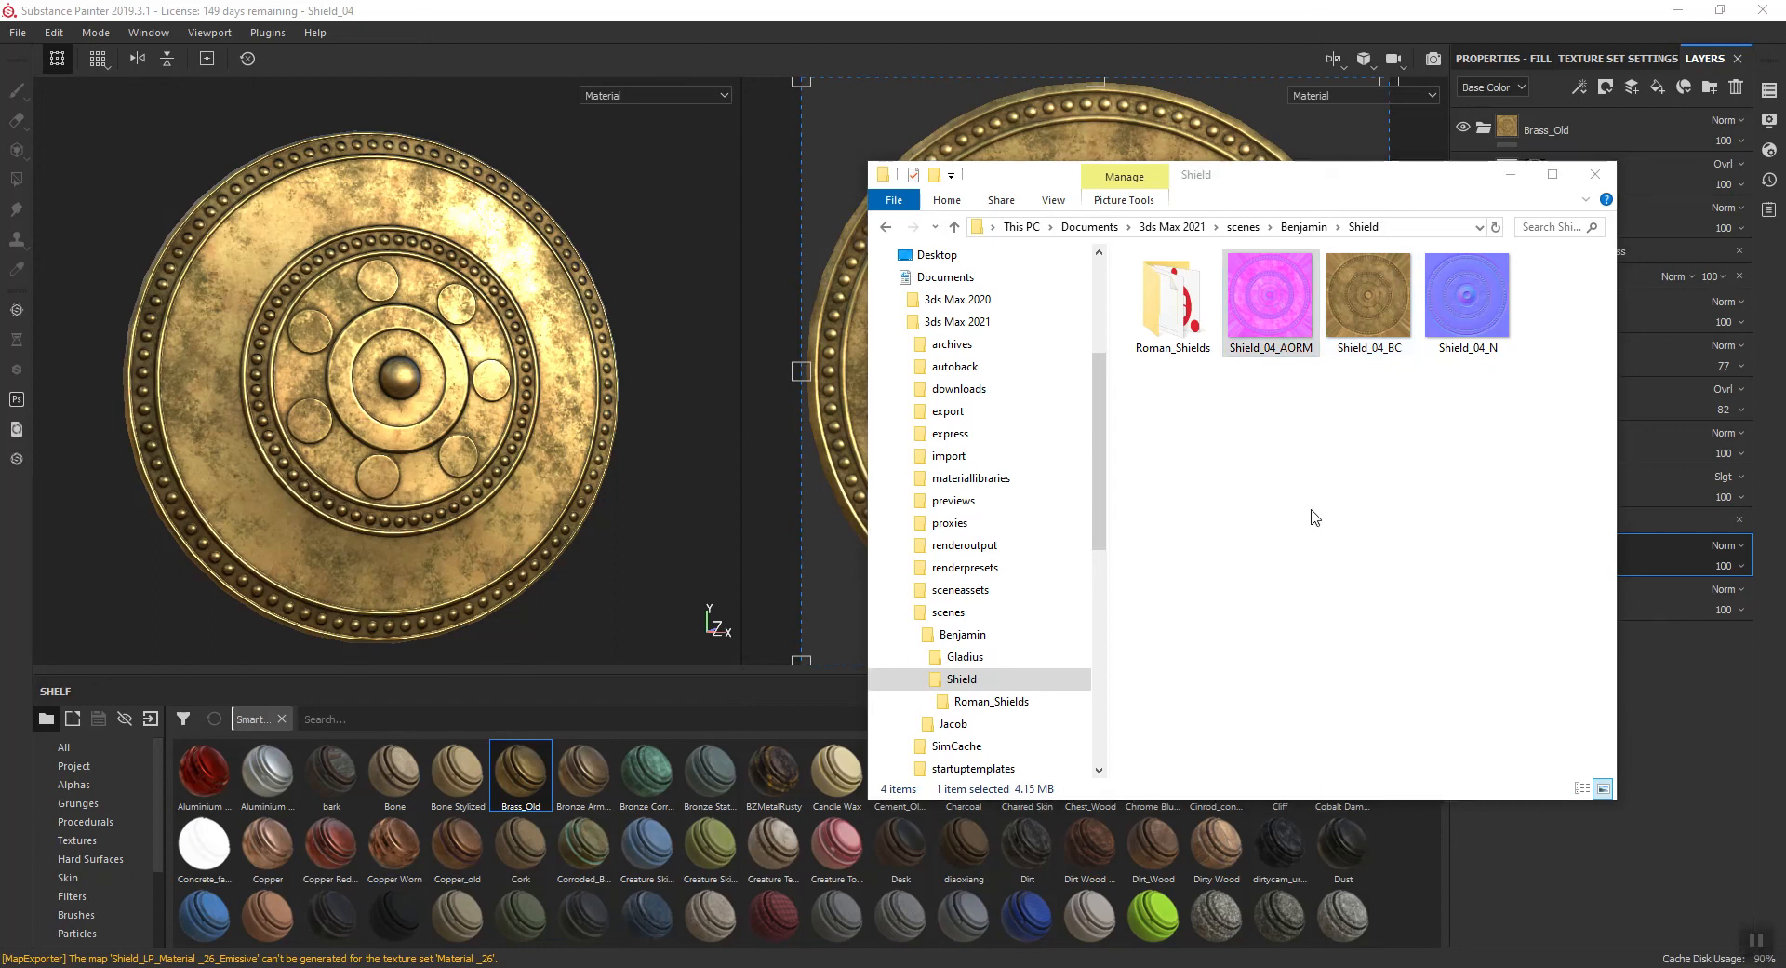